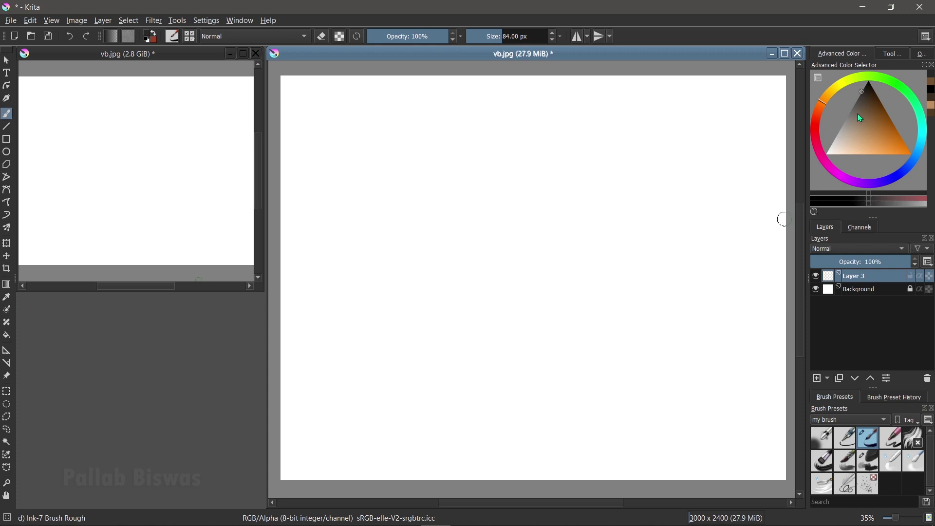
Step: Choose a grey tone in the Advanced Color Selector triangle for sketching
left_click(849, 114)
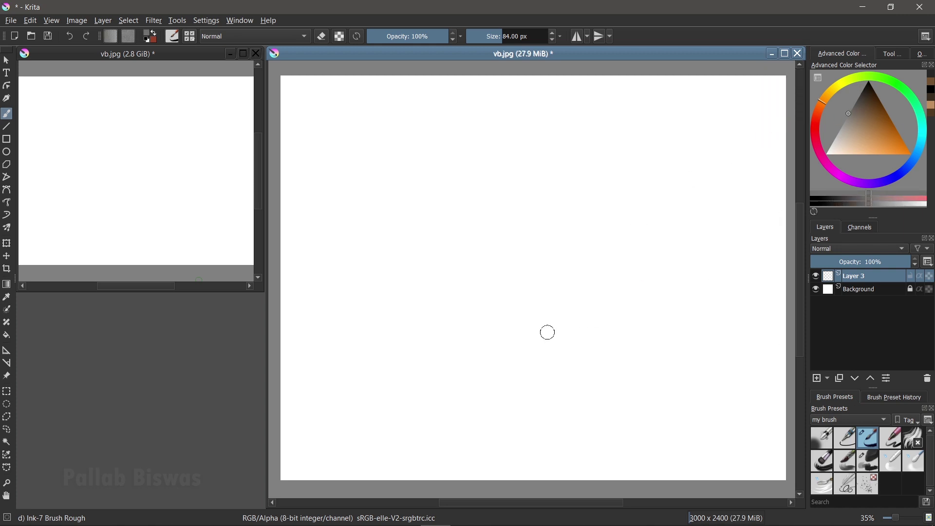
Step: Shrink the brush to about 32 px and sketch the whale's curved body outline
left_click_drag(411, 230, 409, 229)
mouse_move(359, 204)
left_mouse_down()
mouse_move(362, 259)
mouse_move(384, 195)
mouse_move(359, 267)
mouse_move(398, 335)
mouse_move(539, 404)
left_mouse_up()
mouse_move(419, 365)
left_mouse_down()
mouse_move(628, 397)
mouse_move(744, 270)
mouse_move(751, 240)
left_mouse_up()
mouse_move(730, 275)
left_mouse_down()
mouse_move(770, 226)
mouse_move(565, 403)
left_mouse_up()
left_click_drag(679, 341, 494, 379)
mouse_move(359, 218)
left_mouse_down()
mouse_move(383, 307)
mouse_move(429, 362)
mouse_move(472, 391)
left_mouse_up()
left_click_drag(363, 249, 385, 314)
left_click_drag(352, 217, 386, 183)
Step: Add the back contour, head arcs, belly strokes and tail tip to the sketch
mouse_move(526, 240)
left_mouse_down()
mouse_move(418, 195)
mouse_move(351, 188)
left_mouse_up()
mouse_move(381, 229)
left_mouse_down()
mouse_move(351, 197)
mouse_move(472, 199)
left_mouse_up()
mouse_move(428, 205)
left_mouse_down()
mouse_move(618, 275)
mouse_move(735, 206)
left_mouse_up()
mouse_move(364, 244)
left_mouse_down()
mouse_move(406, 258)
mouse_move(348, 207)
mouse_move(380, 182)
mouse_move(338, 193)
mouse_move(485, 298)
mouse_move(403, 333)
left_mouse_up()
mouse_move(355, 226)
left_mouse_down()
mouse_move(332, 189)
mouse_move(336, 241)
left_mouse_up()
left_click_drag(341, 205, 365, 286)
mouse_move(368, 180)
left_mouse_down()
mouse_move(336, 171)
mouse_move(330, 238)
mouse_move(431, 207)
mouse_move(633, 273)
mouse_move(728, 232)
left_mouse_up()
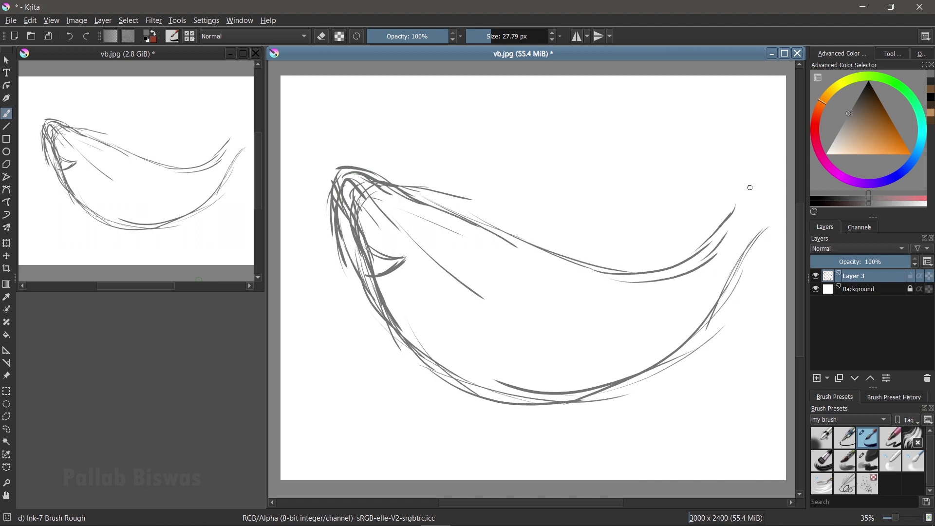
left_click_drag(591, 269, 658, 288)
mouse_move(562, 254)
left_mouse_down()
mouse_move(609, 272)
mouse_move(721, 239)
mouse_move(731, 221)
left_mouse_up()
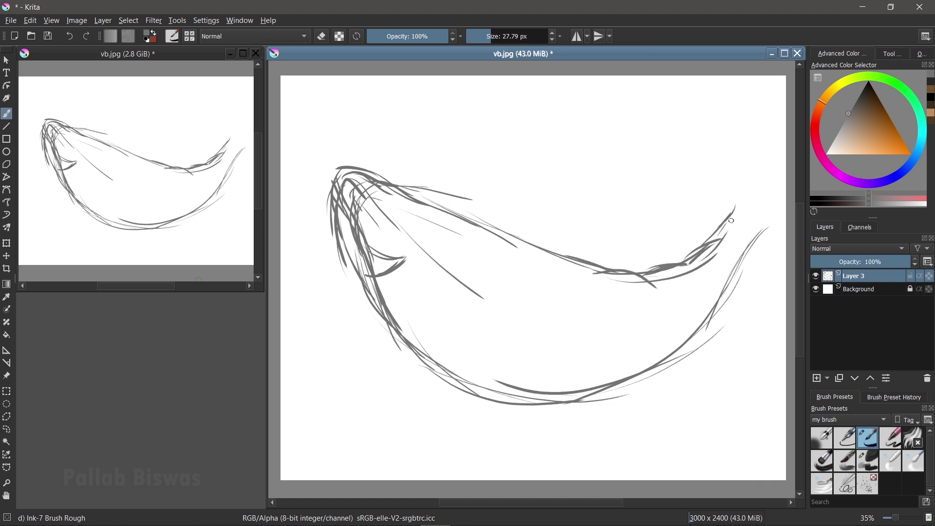
left_click_drag(752, 180, 746, 217)
key("ctrl+t")
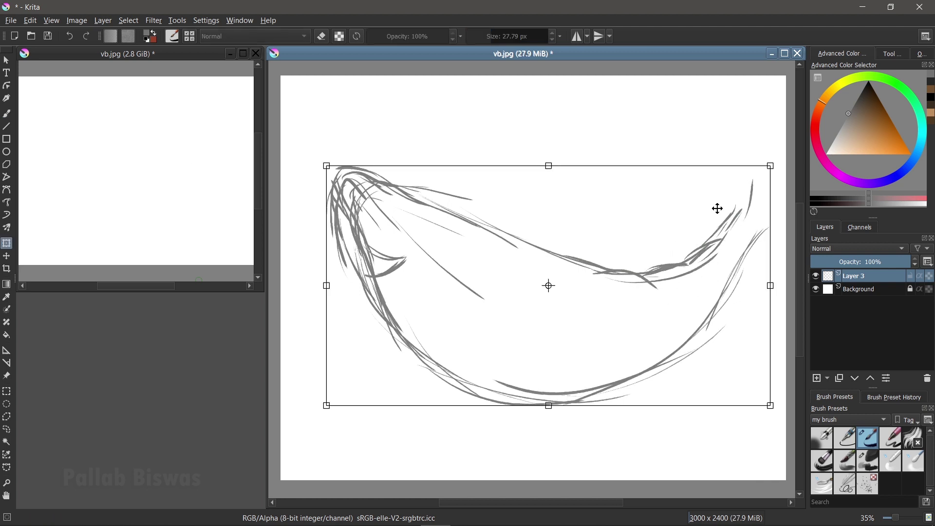
Step: Scale the sketch down and move it up and right
left_click_drag(770, 163, 735, 198)
left_click_drag(555, 350, 551, 324)
left_click_drag(722, 176, 682, 197)
left_click_drag(539, 325, 555, 313)
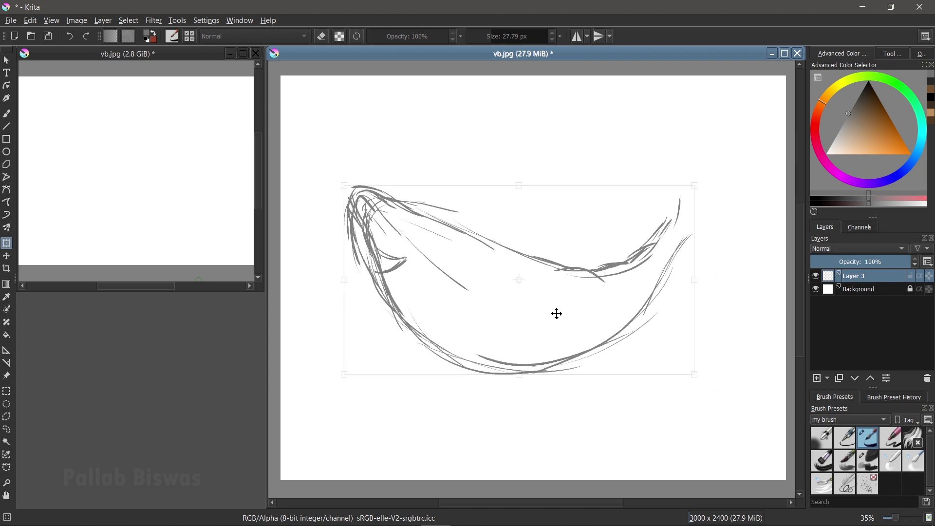
key("Return")
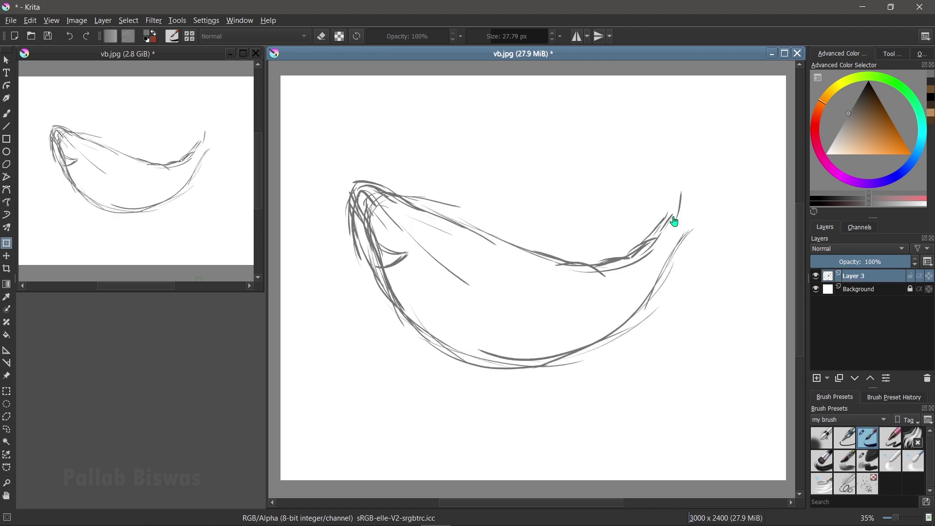
Step: Paint an upturned tail fin with upper and lower lobes onto the tail
key("b")
mouse_move(680, 214)
left_mouse_down()
mouse_move(687, 158)
mouse_move(720, 121)
mouse_move(695, 199)
left_mouse_up()
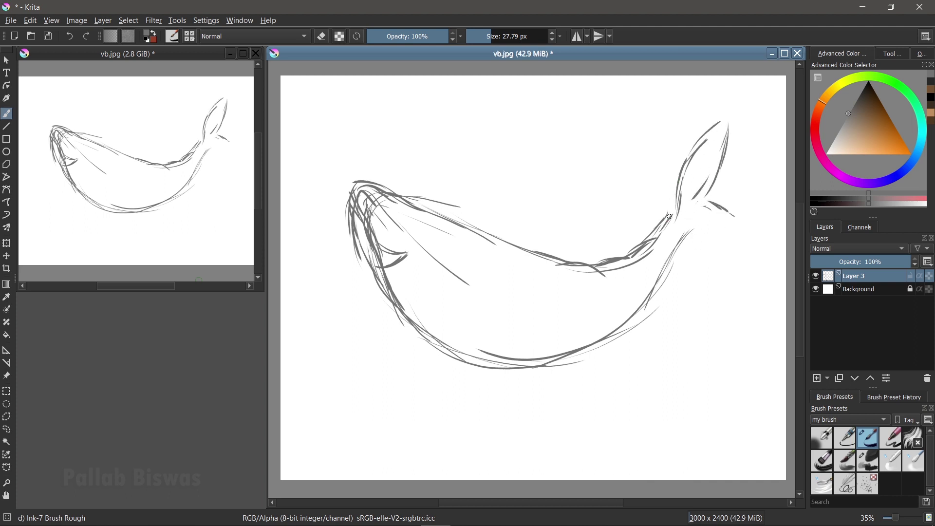
mouse_move(682, 163)
left_mouse_down()
mouse_move(724, 111)
mouse_move(672, 212)
mouse_move(748, 102)
left_mouse_up()
mouse_move(723, 141)
left_mouse_down()
mouse_move(713, 195)
mouse_move(751, 222)
mouse_move(687, 222)
left_mouse_up()
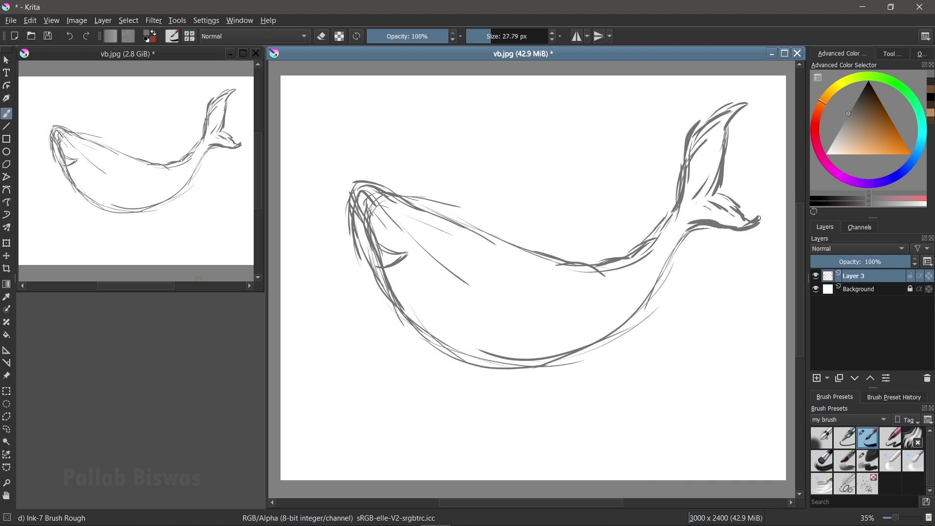
mouse_move(737, 206)
left_mouse_down()
mouse_move(716, 192)
mouse_move(744, 103)
mouse_move(688, 152)
left_mouse_up()
mouse_move(673, 176)
left_mouse_down()
mouse_move(655, 237)
mouse_move(671, 267)
mouse_move(618, 325)
left_mouse_up()
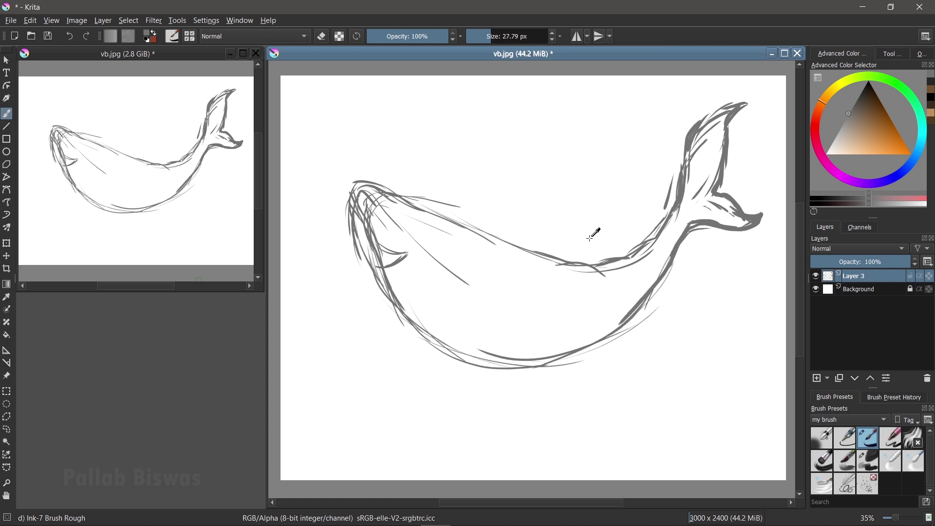
Step: Resize and reposition the whole whale and give it a slight tilt
key("ctrl+t")
mouse_move(747, 117)
left_mouse_down()
mouse_move(735, 134)
mouse_move(689, 146)
left_mouse_up()
left_click_drag(580, 295, 605, 307)
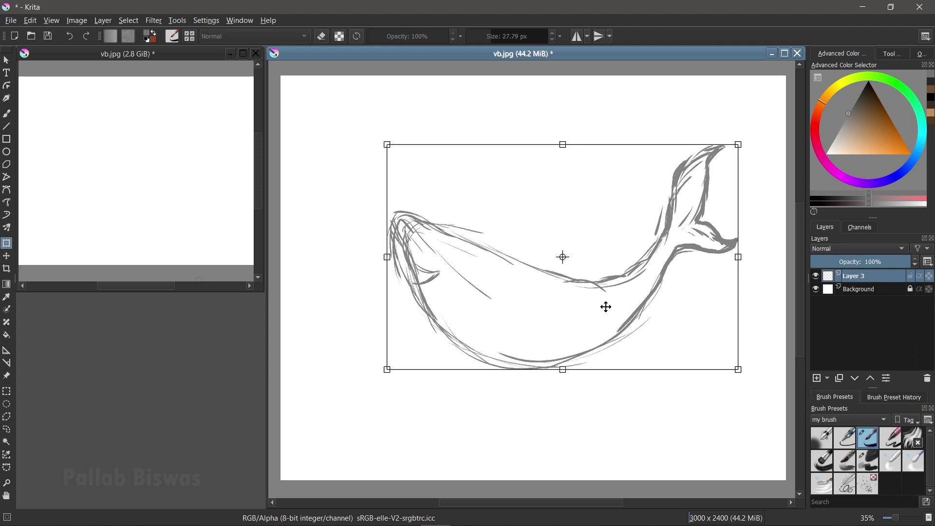
left_click_drag(738, 145, 740, 136)
left_click_drag(622, 326, 592, 336)
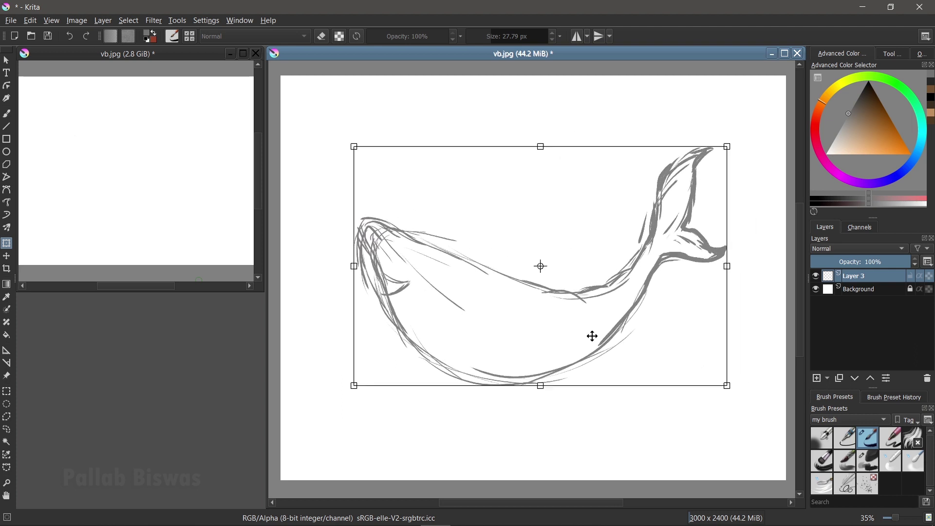
left_click_drag(758, 191, 749, 178)
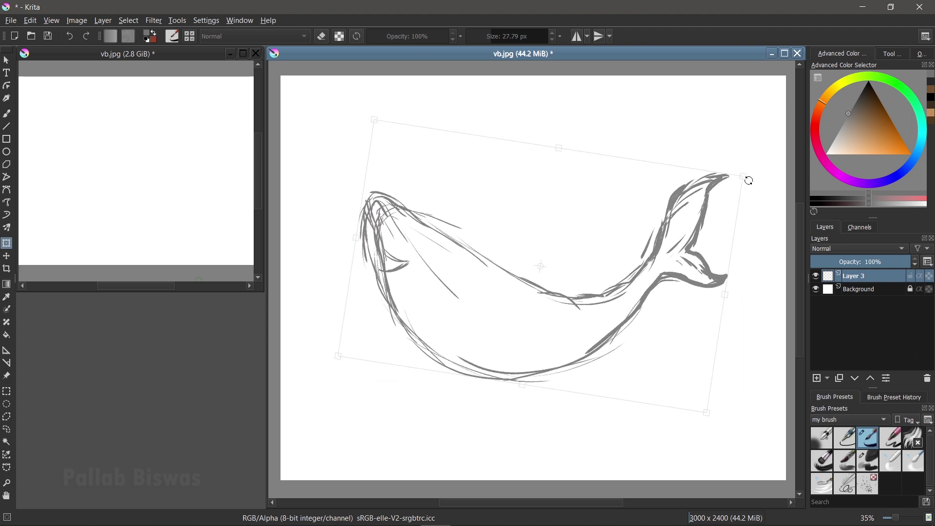
left_click_drag(749, 178, 741, 144)
key("Return")
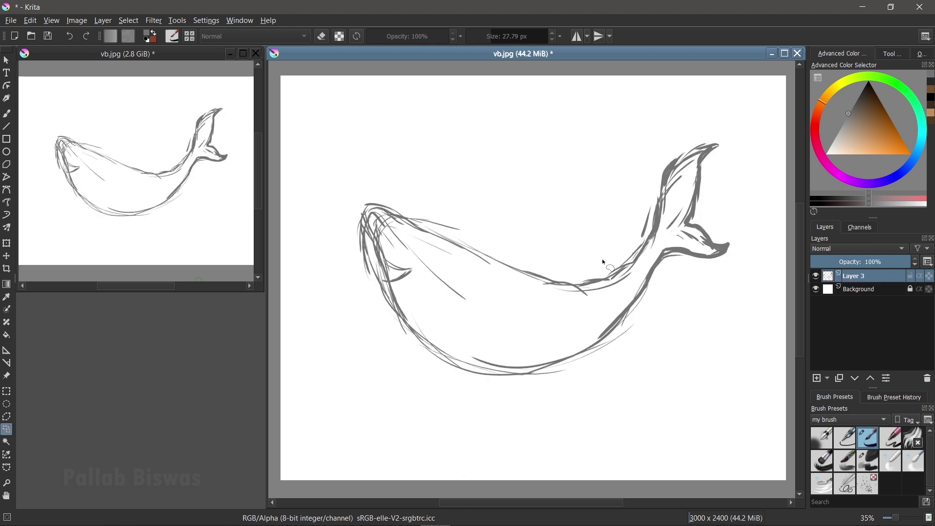
Step: Lasso-select the whale, enlarge it, move it left and down, then deselect
left_click_drag(650, 255, 630, 284)
key("ctrl+t")
left_click_drag(662, 128, 689, 86)
mouse_move(547, 327)
left_mouse_down()
mouse_move(503, 344)
mouse_move(511, 350)
left_mouse_up()
key("Return")
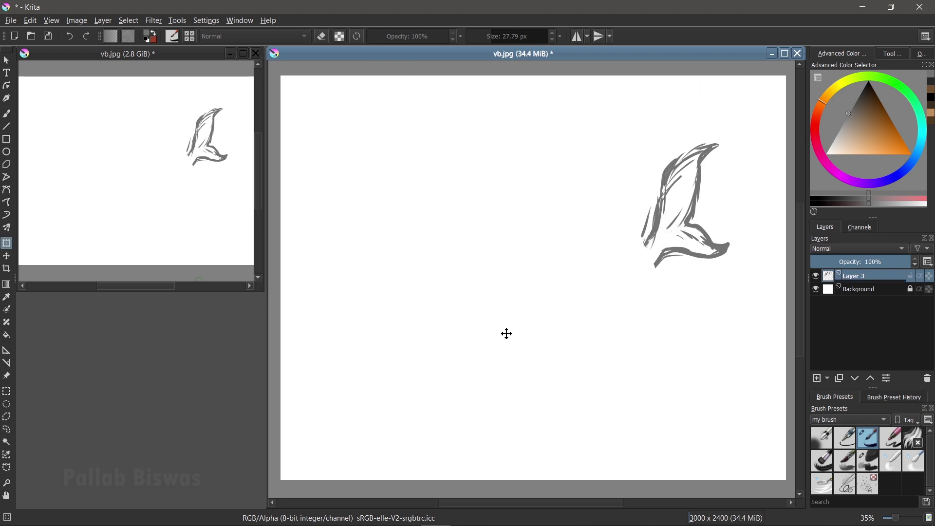
key("b")
key("ctrl+shift+a")
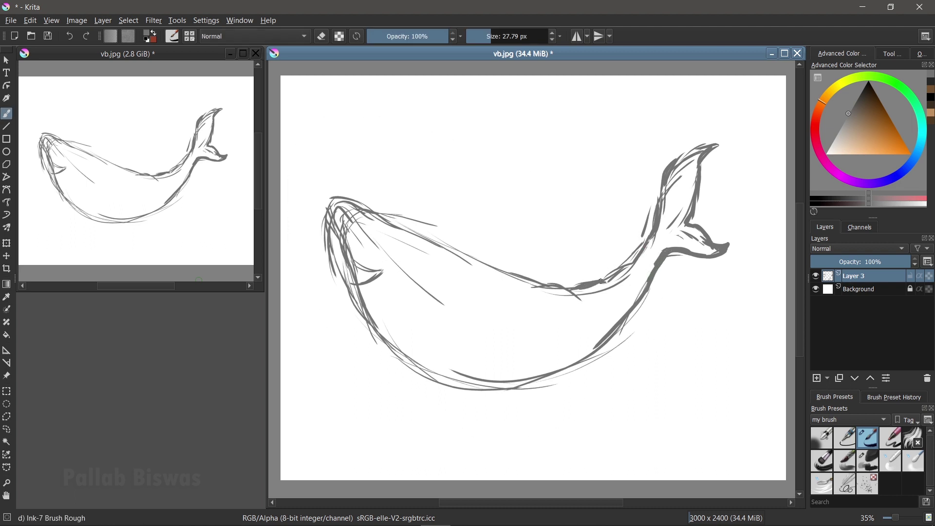
Step: Darken the belly contour, head outline and lower-left body outline
mouse_move(662, 264)
left_mouse_down()
mouse_move(622, 337)
mouse_move(527, 385)
left_mouse_up()
mouse_move(364, 312)
left_mouse_down()
mouse_move(390, 365)
mouse_move(465, 403)
mouse_move(553, 394)
mouse_move(615, 330)
left_mouse_up()
left_click_drag(358, 233, 438, 302)
mouse_move(377, 254)
left_mouse_down()
mouse_move(448, 304)
mouse_move(572, 321)
mouse_move(614, 304)
mouse_move(667, 242)
left_mouse_up()
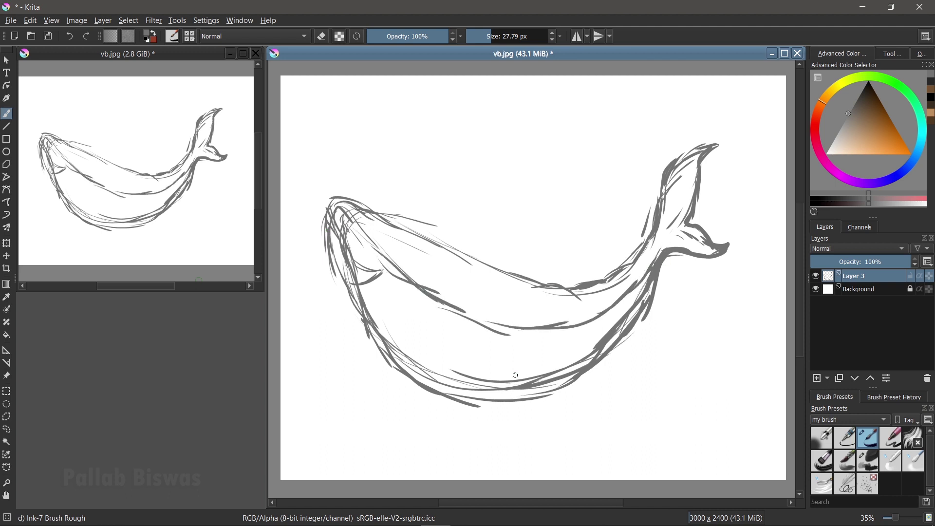
left_click_drag(322, 244, 320, 225)
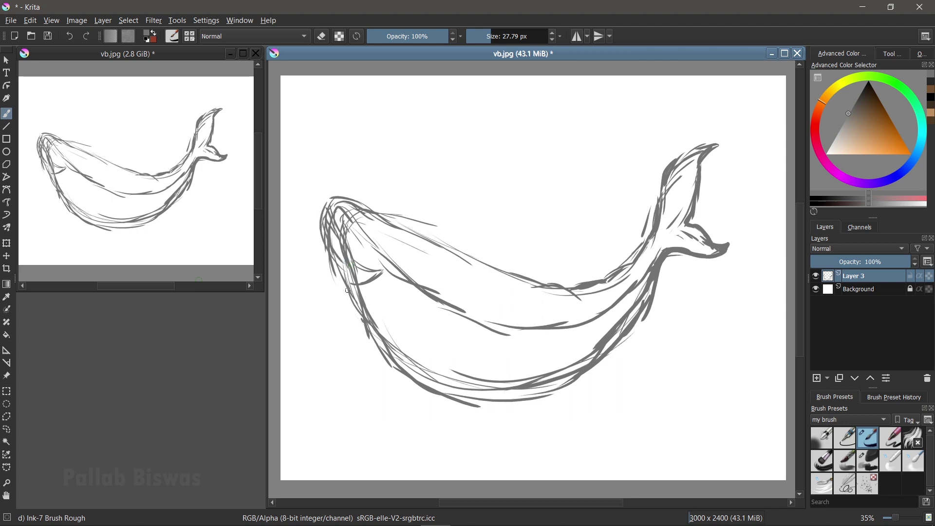
left_click_drag(356, 309, 387, 379)
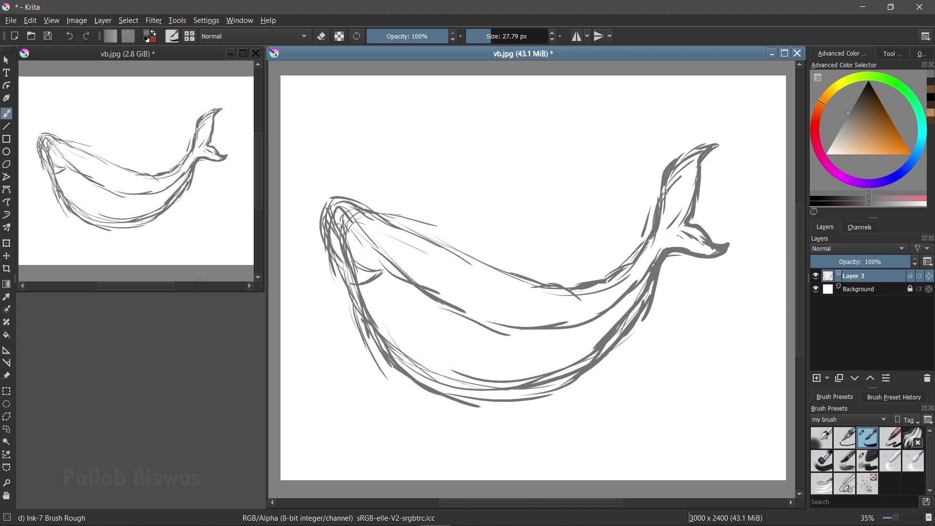
left_click_drag(381, 347, 431, 405)
mouse_move(392, 381)
left_mouse_down()
mouse_move(484, 406)
mouse_move(604, 371)
mouse_move(662, 267)
left_mouse_up()
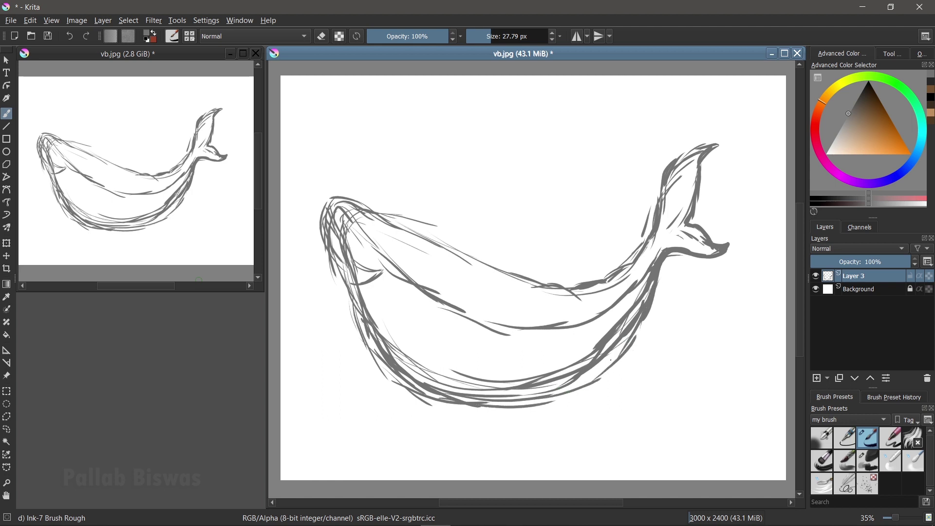
Step: Erase stray inner strokes on the head with a 55 px eraser
key("e")
left_click_drag(348, 275, 342, 243)
key("bracketright")
key("bracketright")
key("bracketright")
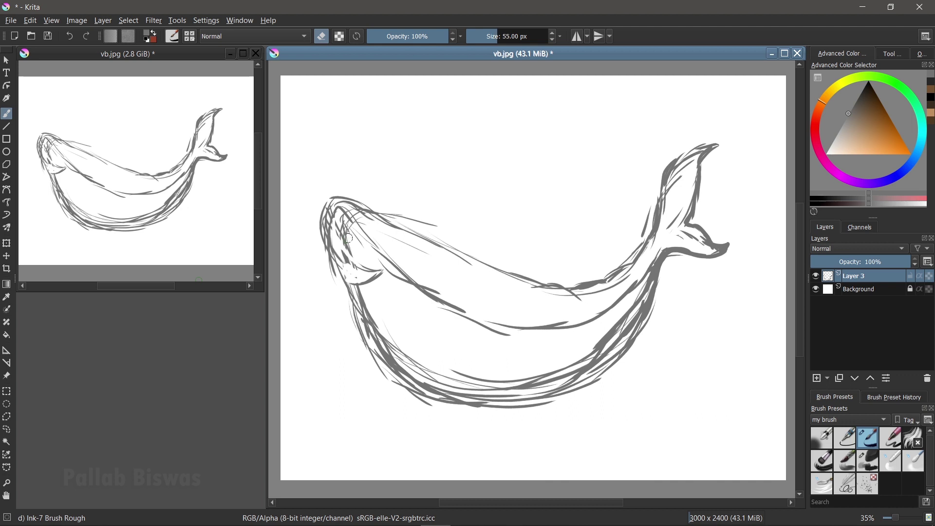
left_click_drag(341, 229, 354, 275)
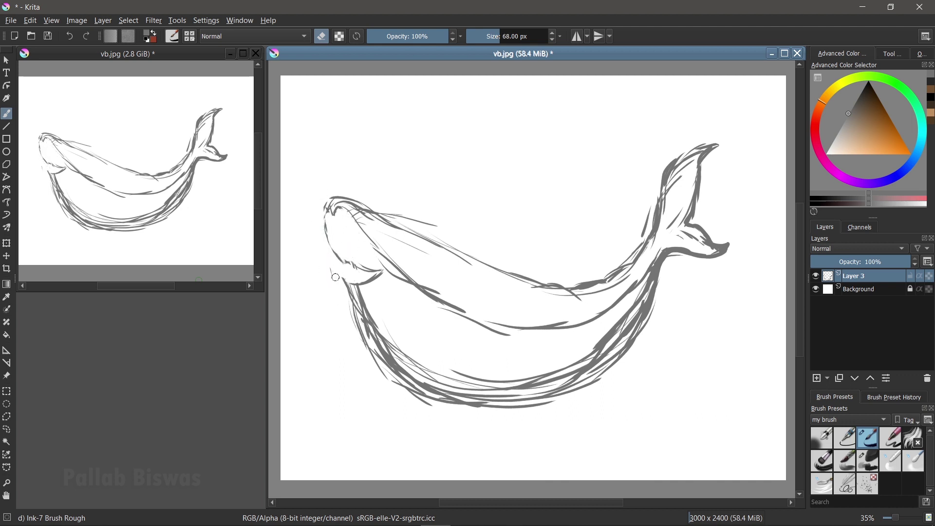
left_click_drag(375, 316, 389, 342)
mouse_move(339, 291)
left_mouse_down()
mouse_move(380, 369)
mouse_move(431, 378)
left_mouse_up()
Step: Erase stray strokes along the belly and tail stem, then add a dark lower-right belly stroke
left_click_drag(395, 349, 520, 372)
mouse_move(459, 378)
left_mouse_down()
mouse_move(602, 341)
mouse_move(646, 277)
left_mouse_up()
left_click_drag(638, 314, 551, 378)
mouse_move(418, 394)
left_mouse_down()
mouse_move(502, 409)
mouse_move(604, 375)
mouse_move(649, 319)
mouse_move(616, 390)
left_mouse_up()
mouse_move(628, 329)
left_mouse_down()
mouse_move(665, 261)
mouse_move(668, 271)
mouse_move(592, 377)
mouse_move(540, 393)
mouse_move(643, 299)
mouse_move(657, 265)
mouse_move(660, 280)
mouse_move(671, 243)
mouse_move(655, 283)
left_mouse_up()
Step: Clean up the tail base and erase stray strokes inside the tail fin
key("e")
key("e")
key("e")
key("e")
left_click_drag(671, 245, 686, 236)
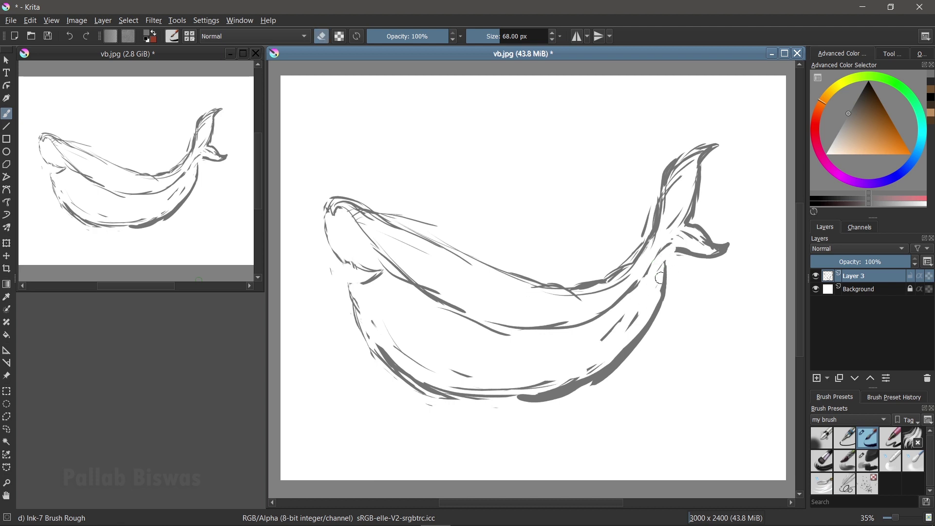
key("e")
mouse_move(634, 292)
left_mouse_down()
mouse_move(667, 261)
mouse_move(661, 249)
left_mouse_up()
key("e")
mouse_move(678, 214)
left_mouse_down()
mouse_move(666, 237)
mouse_move(654, 193)
left_mouse_up()
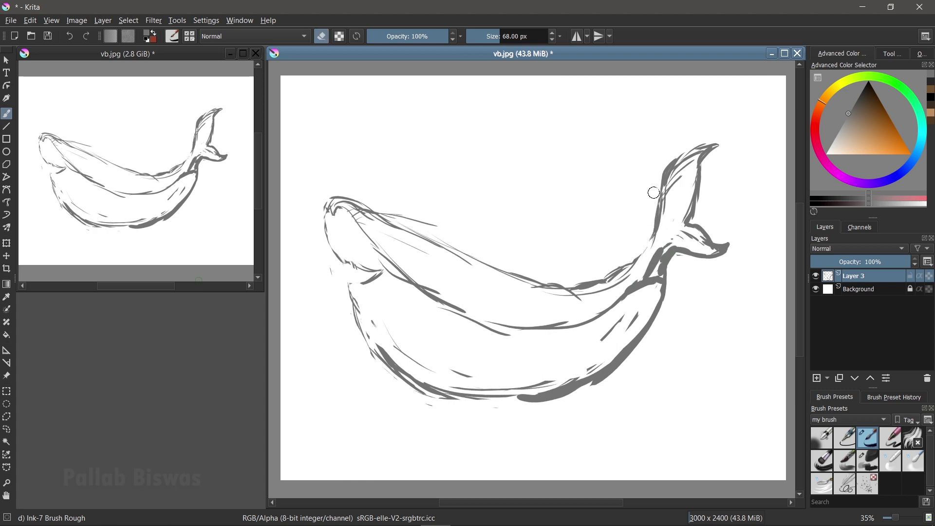
mouse_move(666, 237)
left_mouse_down()
mouse_move(665, 204)
mouse_move(682, 163)
mouse_move(697, 157)
left_mouse_up()
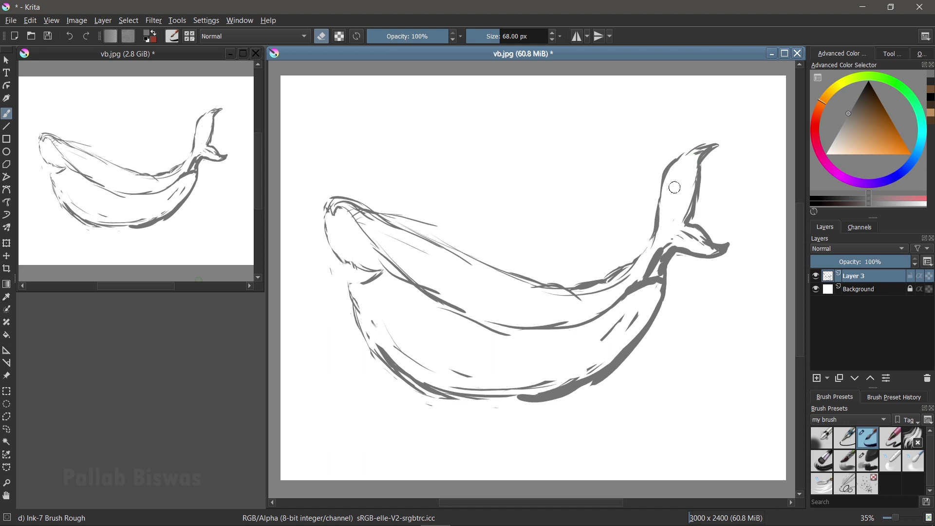
key("e")
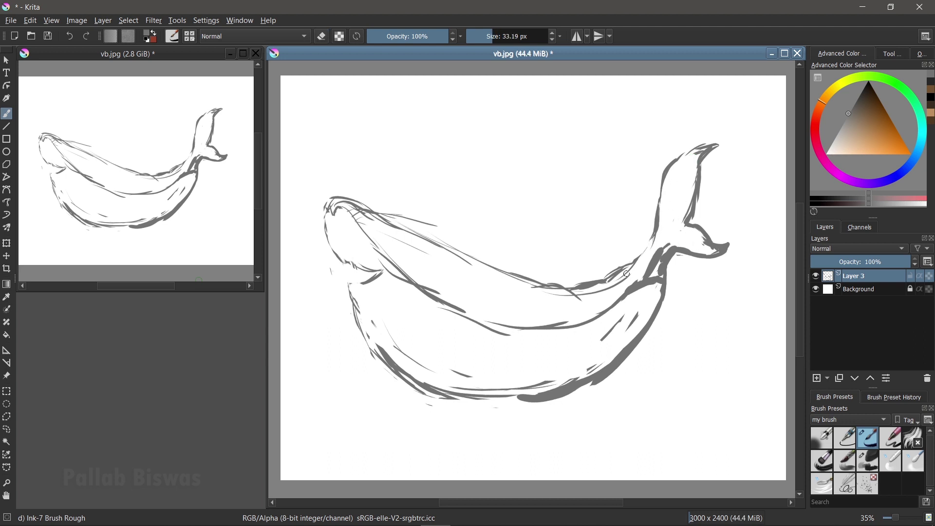
Step: Strengthen the tail fin edges and reinforce the head and jaw outline
left_click_drag(649, 245, 652, 235)
mouse_move(660, 184)
left_mouse_down()
mouse_move(686, 149)
mouse_move(713, 139)
mouse_move(700, 164)
left_mouse_up()
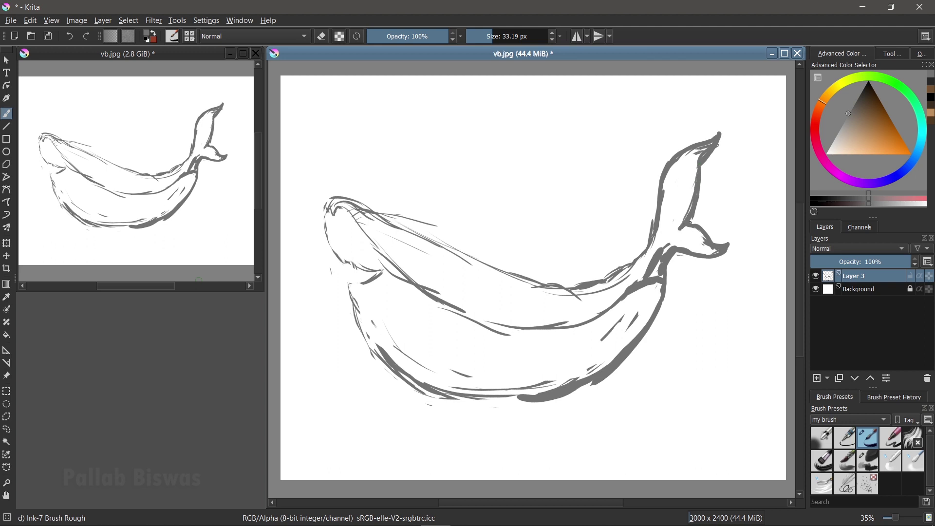
left_click_drag(716, 256, 672, 257)
left_click_drag(349, 288, 358, 324)
mouse_move(352, 285)
left_mouse_down()
mouse_move(381, 273)
mouse_move(348, 311)
left_mouse_up()
mouse_move(355, 271)
left_mouse_down()
mouse_move(383, 271)
mouse_move(325, 213)
mouse_move(358, 205)
left_mouse_up()
left_click_drag(365, 236, 345, 216)
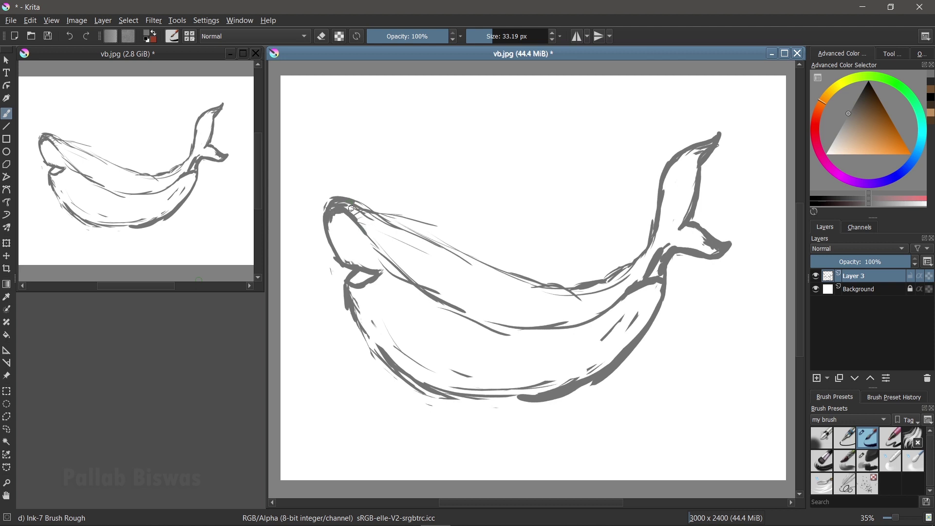
Step: Draw the lower jaw line and erase fragments along the lower body contour
key("e")
key("e")
left_click_drag(344, 287, 392, 270)
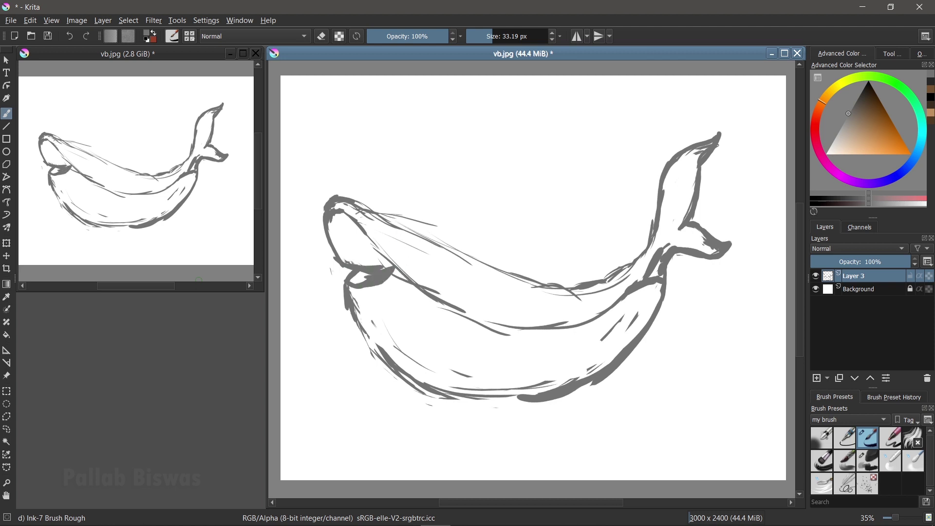
key("e")
mouse_move(385, 272)
left_mouse_down()
mouse_move(359, 281)
mouse_move(367, 327)
left_mouse_up()
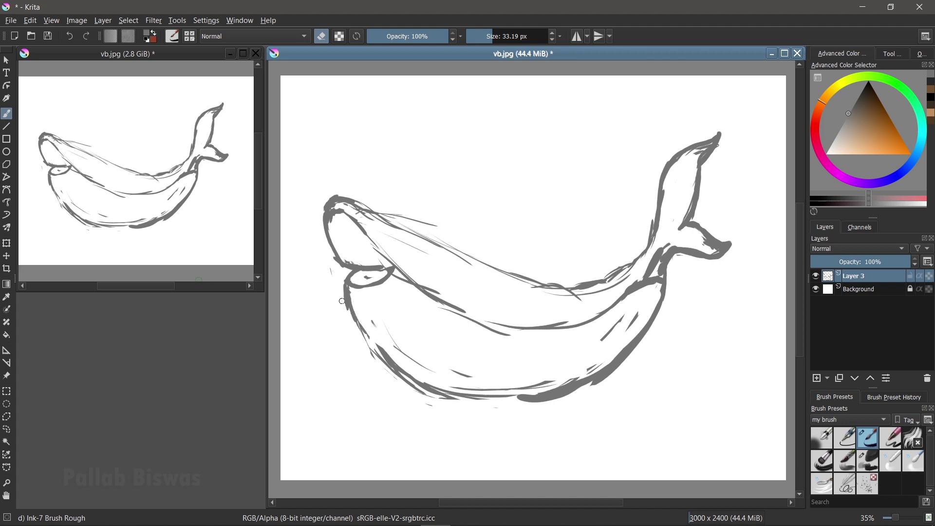
mouse_move(384, 323)
left_mouse_down()
mouse_move(504, 392)
mouse_move(558, 380)
mouse_move(616, 329)
left_mouse_up()
Step: Join the lower belly contour, erase its faint marks, and draw a round eye
key("e")
left_click_drag(457, 400, 559, 398)
key("e")
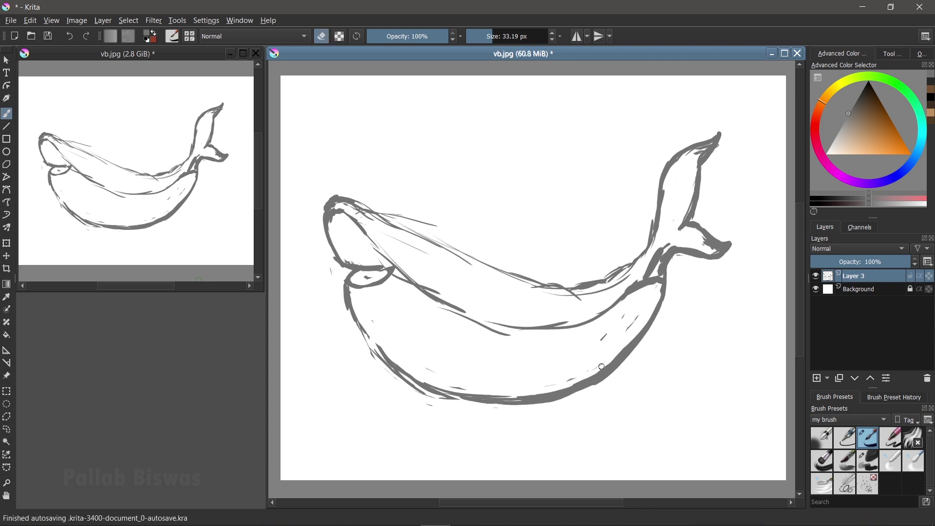
left_click_drag(575, 385, 628, 343)
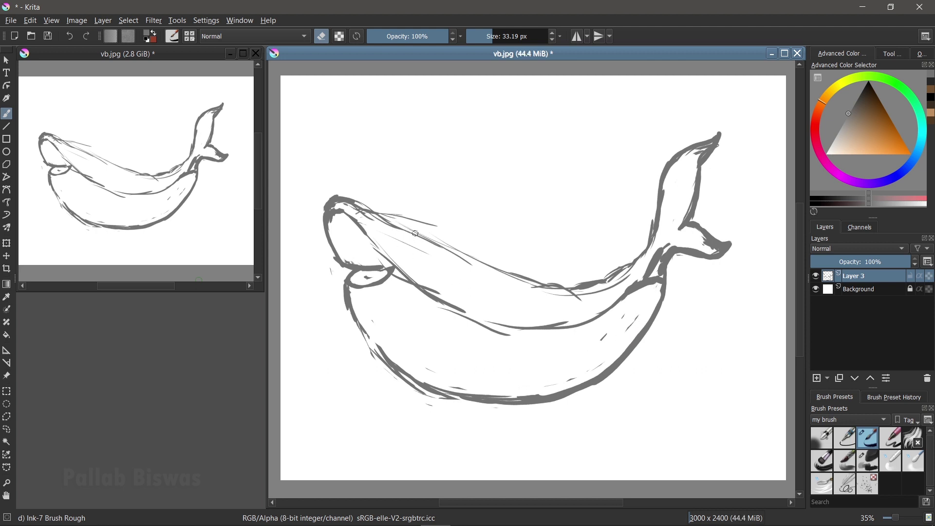
mouse_move(409, 228)
left_mouse_down()
mouse_move(456, 258)
mouse_move(429, 223)
mouse_move(408, 228)
mouse_move(440, 235)
mouse_move(445, 250)
mouse_move(423, 228)
mouse_move(415, 258)
mouse_move(432, 264)
mouse_move(425, 229)
mouse_move(424, 256)
mouse_move(447, 261)
mouse_move(420, 243)
mouse_move(445, 247)
mouse_move(434, 265)
mouse_move(419, 241)
mouse_move(415, 257)
left_mouse_up()
key("e")
key("e")
key("e")
key("e")
key("e")
key("e")
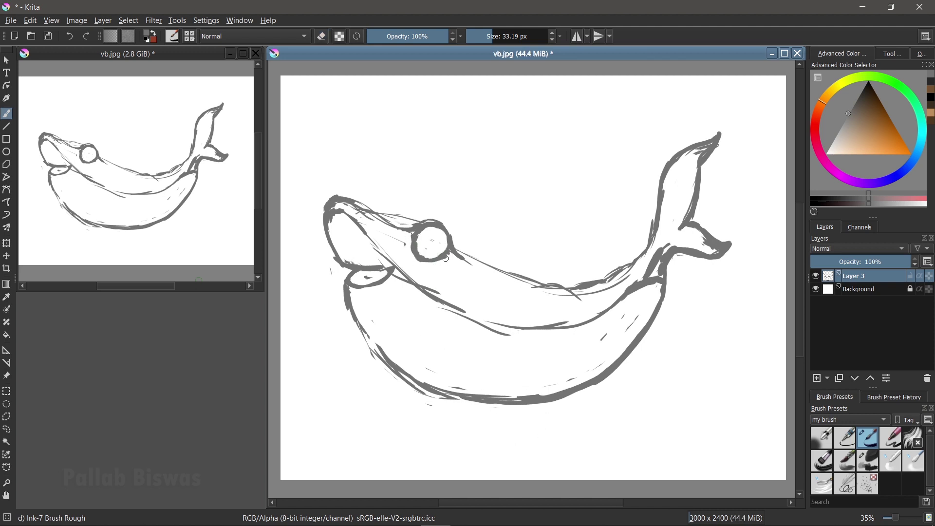
Step: Erase stray marks inside the eye and draw a fin on the whale's back
key("e")
left_click_drag(420, 241, 431, 255)
key("e")
mouse_move(502, 264)
left_mouse_down()
mouse_move(493, 263)
mouse_move(553, 242)
mouse_move(500, 267)
mouse_move(535, 249)
mouse_move(555, 282)
mouse_move(560, 243)
mouse_move(517, 254)
mouse_move(543, 250)
mouse_move(544, 283)
left_mouse_up()
key("e")
key("e")
mouse_move(561, 245)
left_mouse_down()
mouse_move(492, 263)
mouse_move(521, 249)
mouse_move(511, 268)
mouse_move(541, 247)
mouse_move(506, 270)
mouse_move(551, 285)
left_mouse_up()
key("e")
key("e")
key("e")
key("e")
key("e")
key("e")
key("e")
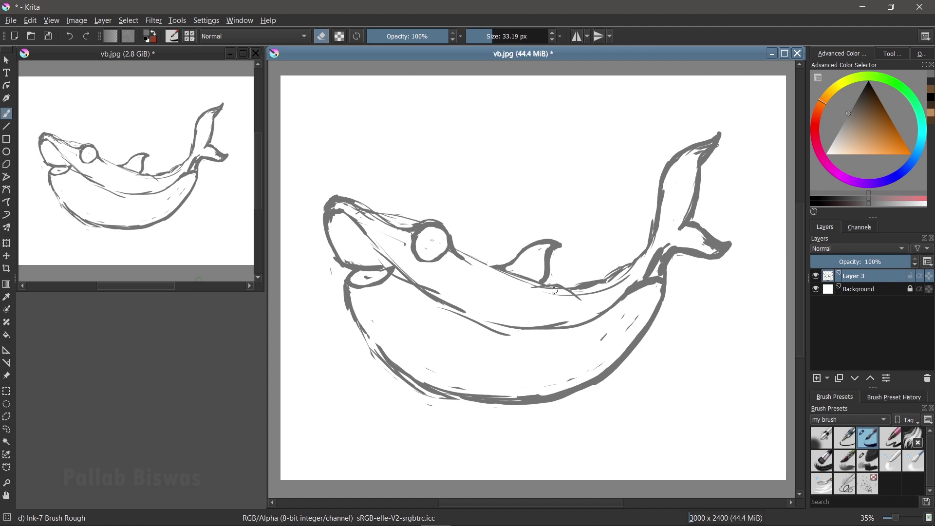
Step: Lasso the dorsal fin, shift it left and up toward the eye, and deselect
key("ctrl+r")
left_click_drag(510, 230, 586, 224)
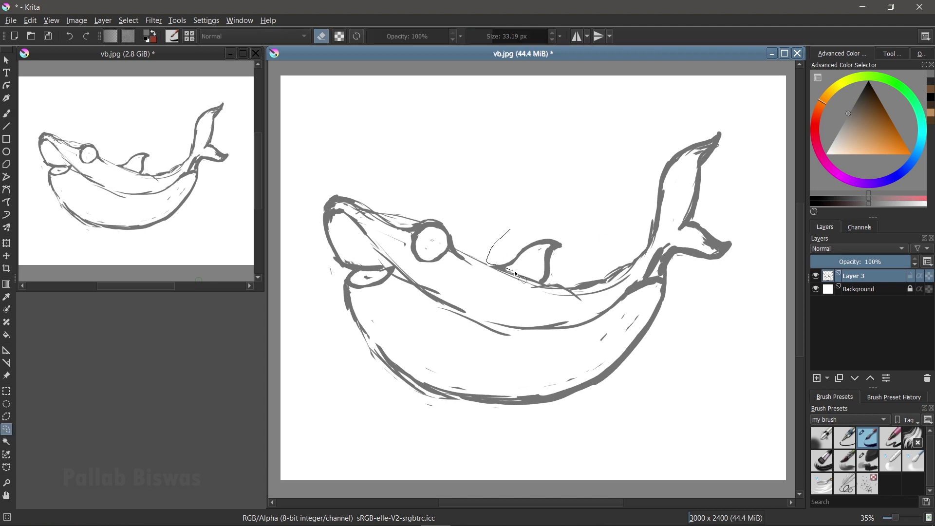
key("t")
left_click_drag(516, 266, 496, 260)
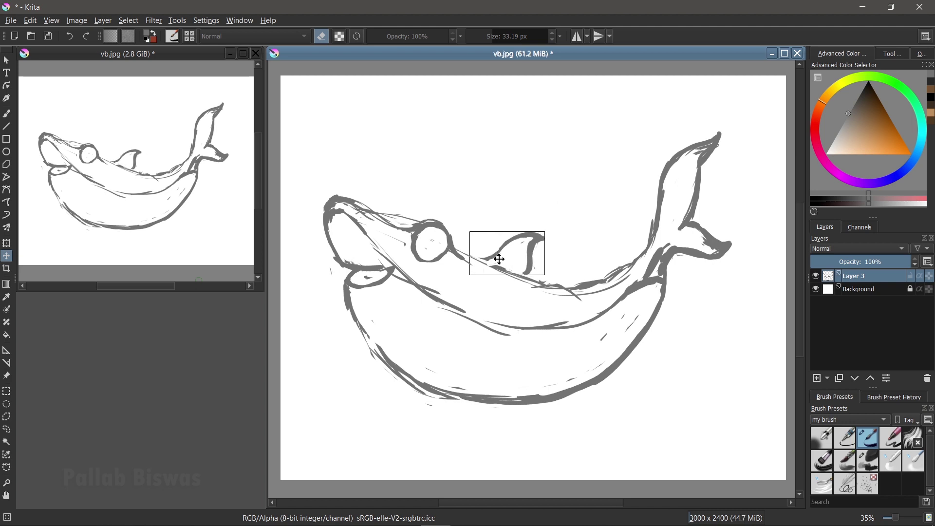
key("Return")
key("ctrl+shift+a")
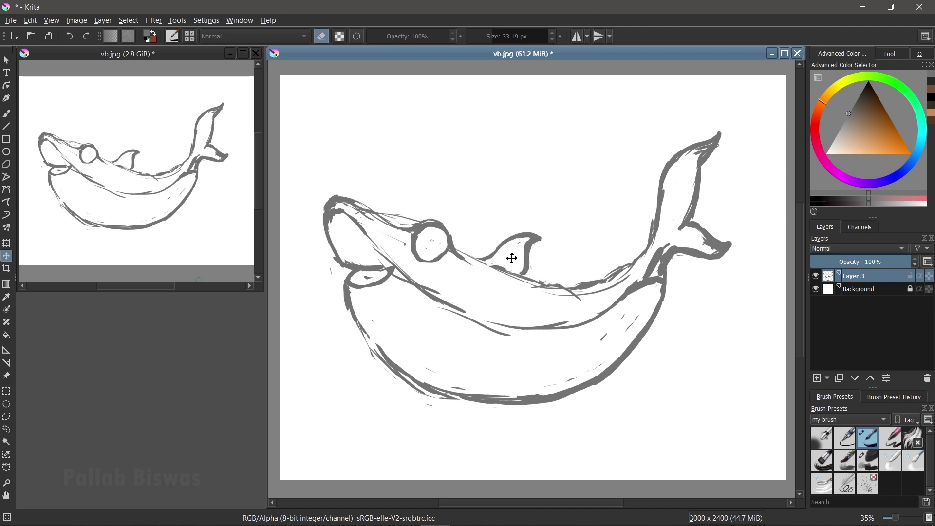
Step: Refine the dorsal fin's right edge by thickening then thinning it
key("b")
key("e")
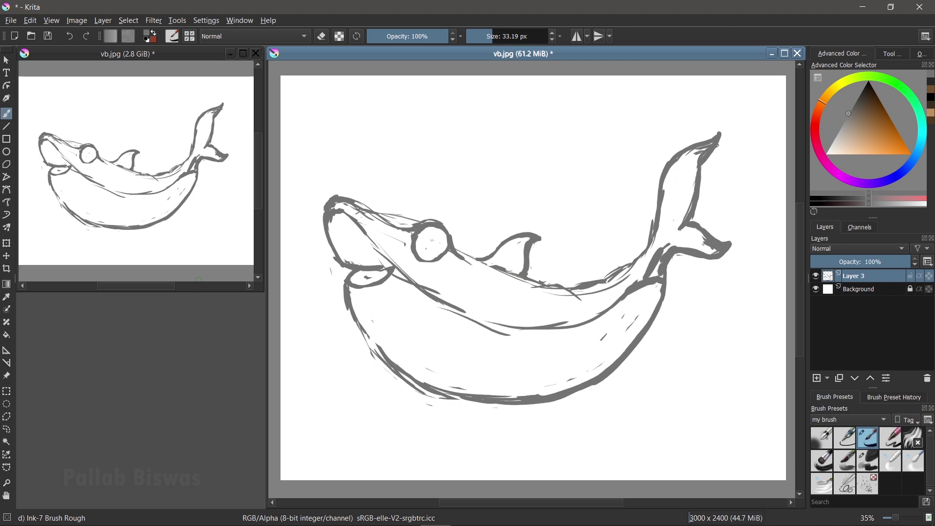
left_click_drag(533, 247, 529, 275)
key("e")
left_click_drag(530, 239, 528, 277)
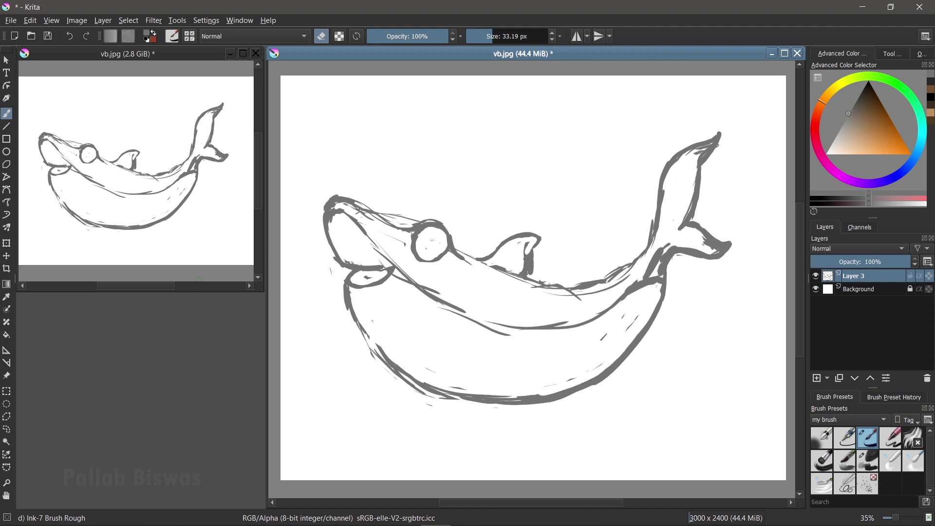
left_click_drag(526, 242, 502, 267)
key("e")
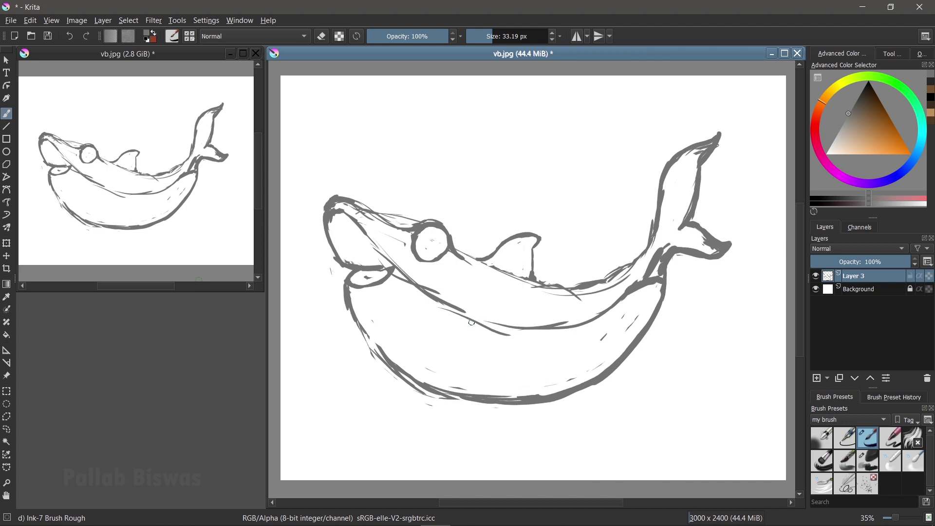
Step: Sketch flipper lines on the lower belly extending down past the body
left_click_drag(468, 322, 512, 394)
mouse_move(491, 329)
left_mouse_down()
mouse_move(517, 397)
mouse_move(577, 423)
left_mouse_up()
left_click_drag(509, 375, 580, 432)
left_click_drag(549, 330, 545, 378)
mouse_move(556, 368)
left_mouse_down()
mouse_move(559, 343)
mouse_move(546, 392)
left_mouse_up()
mouse_move(539, 335)
left_mouse_down()
mouse_move(550, 389)
mouse_move(587, 428)
left_mouse_up()
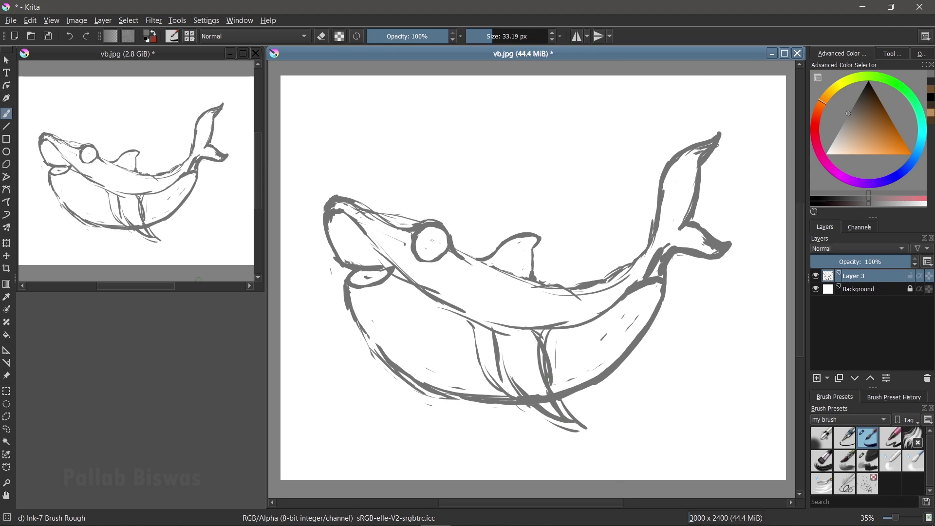
Step: Erase stray belly strokes and redraw the front flipper hanging below the belly
key("e")
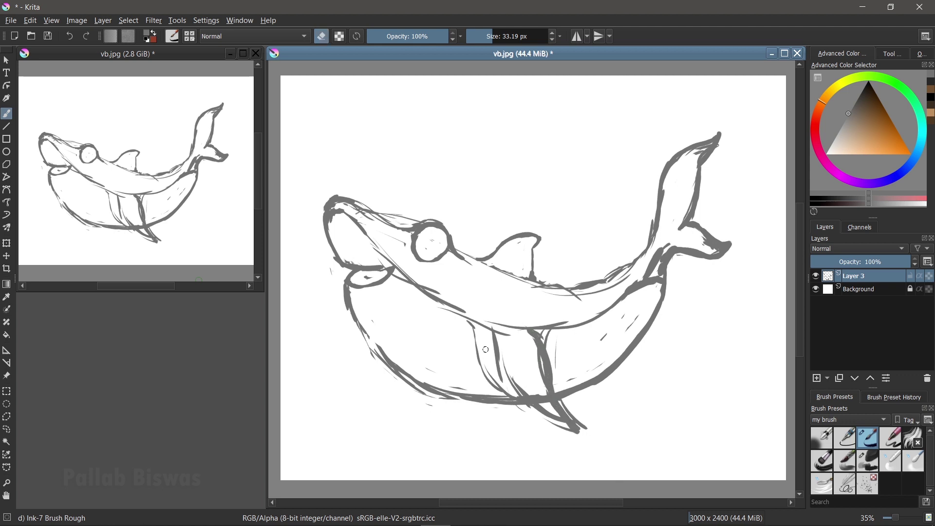
left_click_drag(471, 337, 482, 377)
key("e")
left_click_drag(507, 322, 502, 347)
key("e")
left_click_drag(514, 377, 540, 412)
key("e")
mouse_move(502, 373)
left_mouse_down()
mouse_move(528, 411)
mouse_move(590, 440)
left_mouse_up()
mouse_move(556, 390)
left_mouse_down()
mouse_move(541, 330)
mouse_move(502, 339)
mouse_move(542, 406)
left_mouse_up()
Step: Trim the flipper's dark edges and lighten its tip and left edge
key("e")
mouse_move(538, 336)
left_mouse_down()
mouse_move(523, 335)
mouse_move(536, 344)
left_mouse_up()
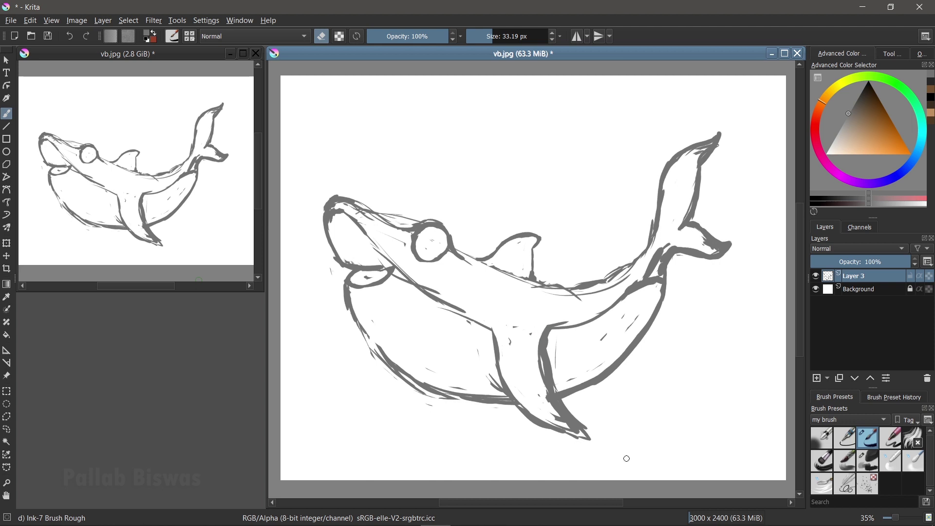
key("e")
mouse_move(539, 323)
left_mouse_down()
mouse_move(555, 392)
mouse_move(565, 327)
mouse_move(533, 339)
mouse_move(558, 420)
mouse_move(582, 433)
left_mouse_up()
key("e")
key("e")
key("e")
mouse_move(545, 392)
left_mouse_down()
mouse_move(538, 355)
mouse_move(560, 330)
left_mouse_up()
key("e")
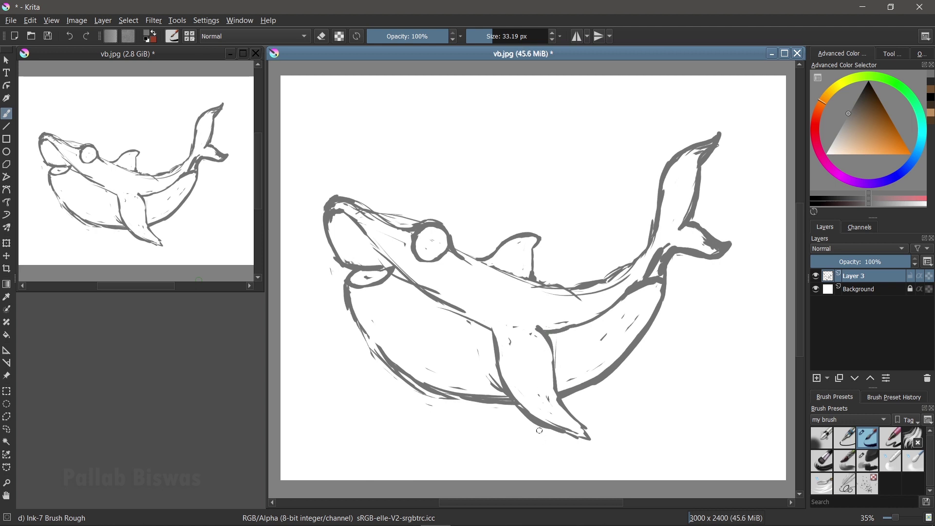
Step: Paint a smaller second flipper below the belly behind the front one
left_click_drag(469, 401, 517, 445)
key("e")
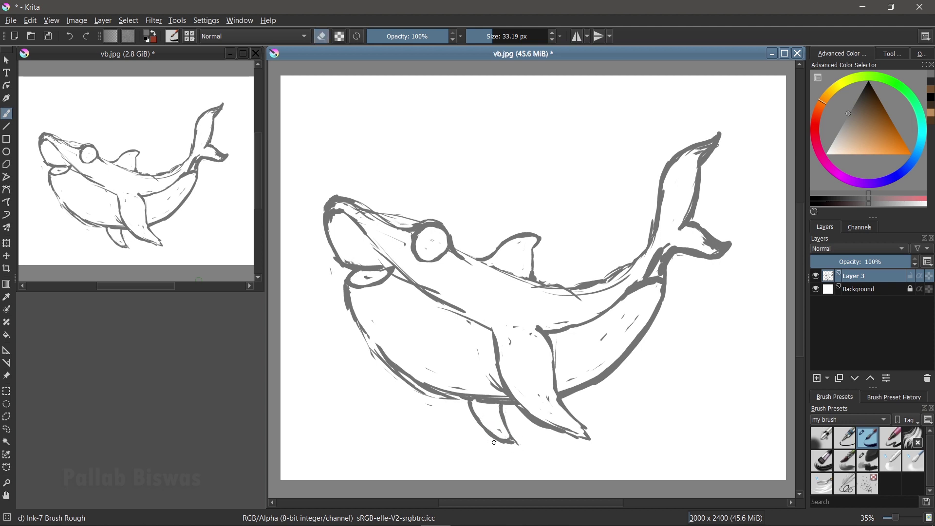
left_click_drag(624, 440, 646, 407)
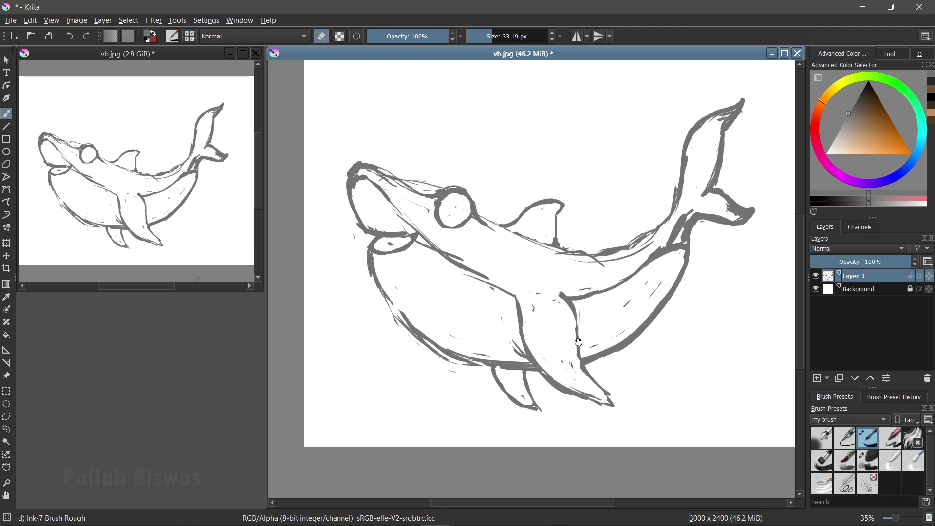
Step: Erase the stray strokes near the tail base and across the upper body
key("e")
key("e")
left_click_drag(679, 229, 665, 255)
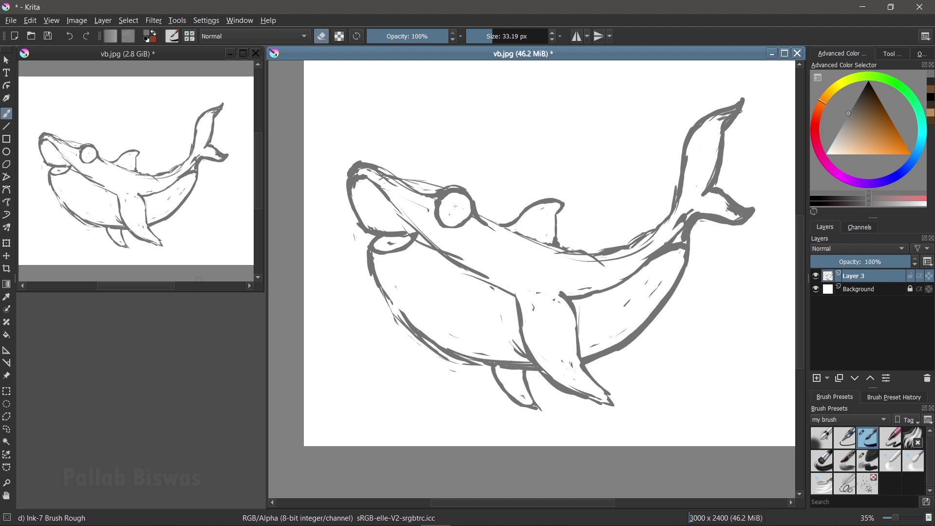
left_click_drag(677, 245, 683, 214)
left_click_drag(574, 260, 622, 261)
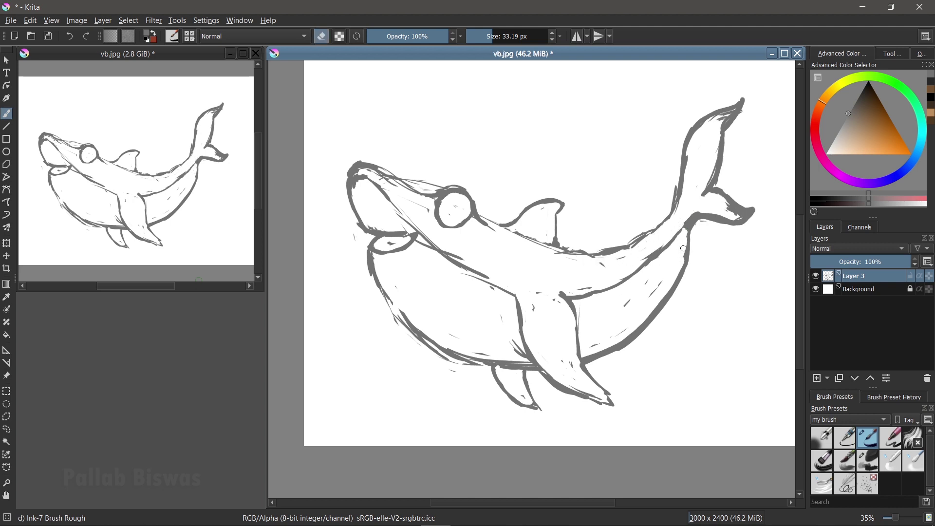
key("e")
key("e")
Step: Lasso the mouth, move it lower on the head, and deselect
key("l")
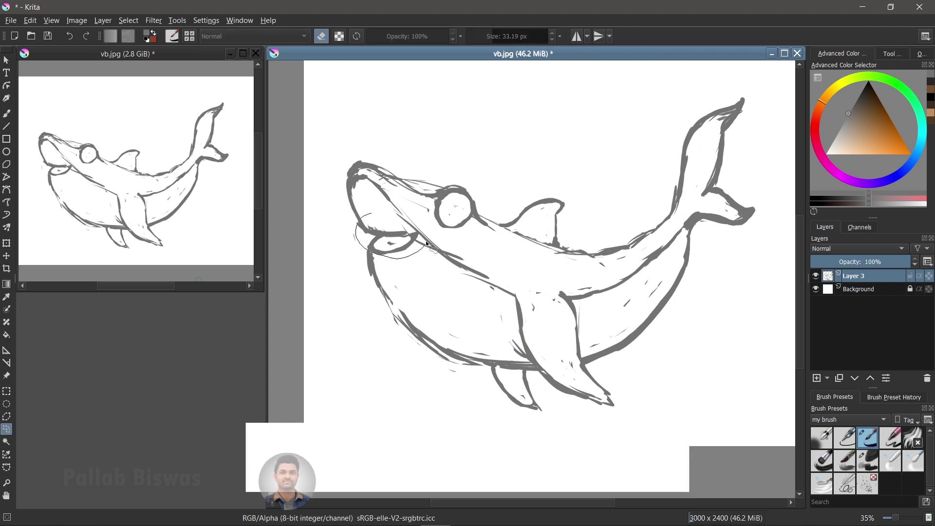
key("t")
mouse_move(374, 226)
left_mouse_down()
mouse_move(361, 229)
mouse_move(392, 272)
mouse_move(400, 265)
left_mouse_up()
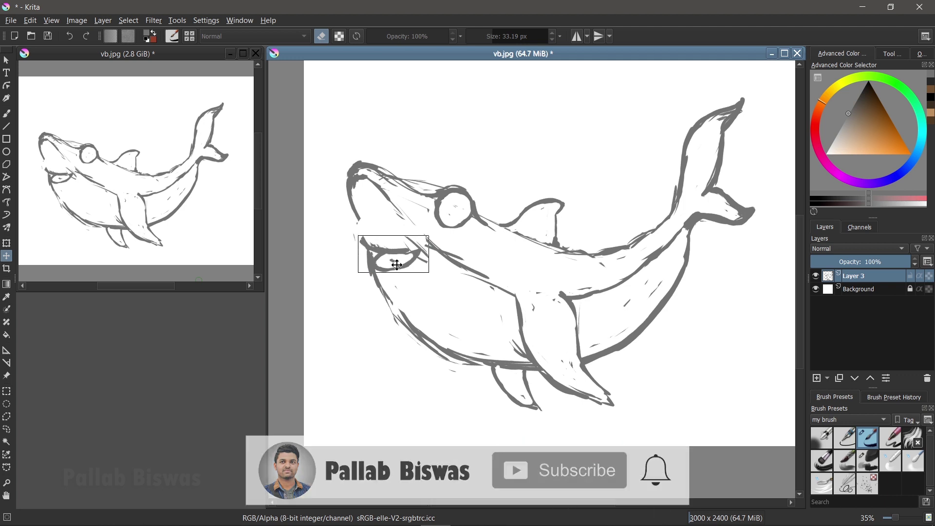
key("ctrl+shift+a")
Step: With the Ink-7 Brush Rough, darken the mouth line and thicken the head's left outline
key("b")
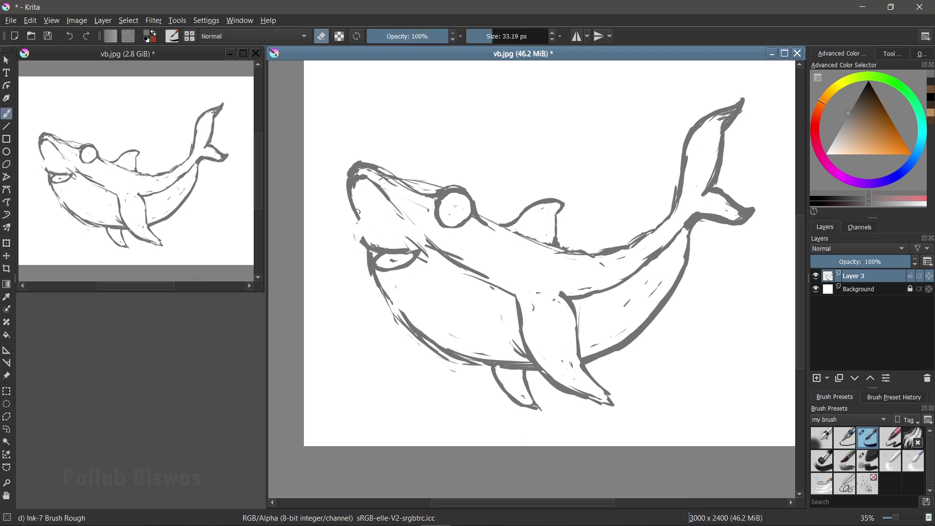
key("e")
left_click_drag(354, 210, 373, 246)
left_click_drag(354, 174, 361, 237)
mouse_move(347, 195)
left_mouse_down()
mouse_move(364, 240)
mouse_move(352, 227)
mouse_move(370, 240)
left_mouse_up()
key("e")
mouse_move(353, 179)
left_mouse_down()
mouse_move(349, 213)
mouse_move(374, 242)
mouse_move(351, 205)
mouse_move(367, 186)
left_mouse_up()
key("e")
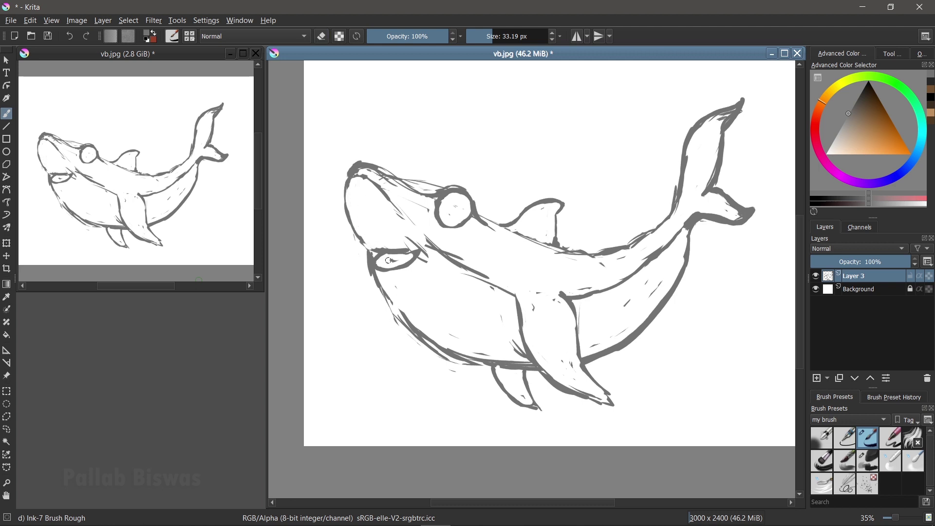
key("e")
left_click_drag(370, 253, 365, 268)
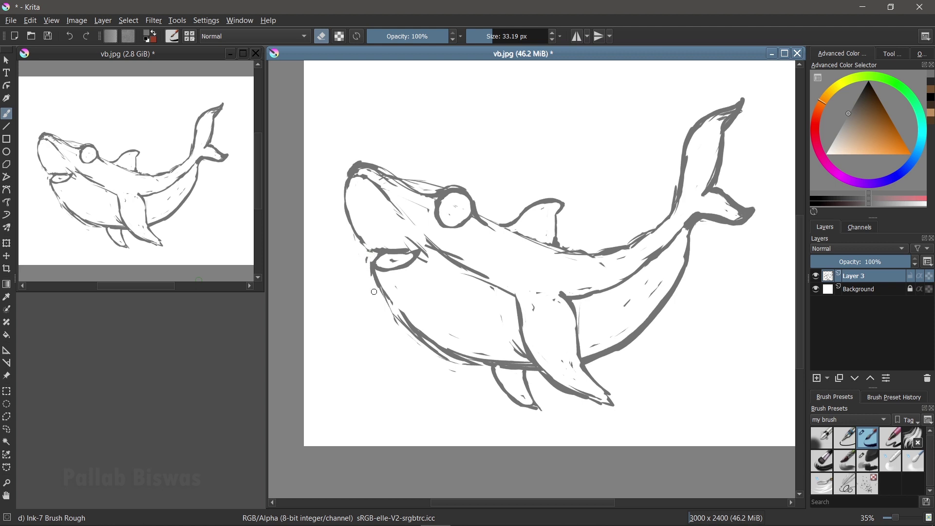
key("e")
Step: Redraw the lower-left belly outline darker and thicker
left_click_drag(372, 272, 422, 345)
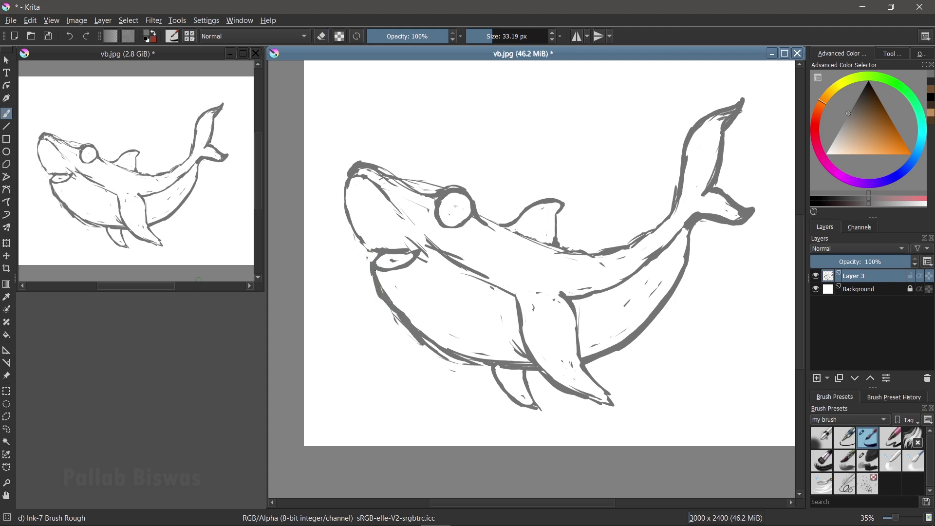
key("e")
mouse_move(370, 283)
left_mouse_down()
mouse_move(372, 303)
mouse_move(494, 375)
left_mouse_up()
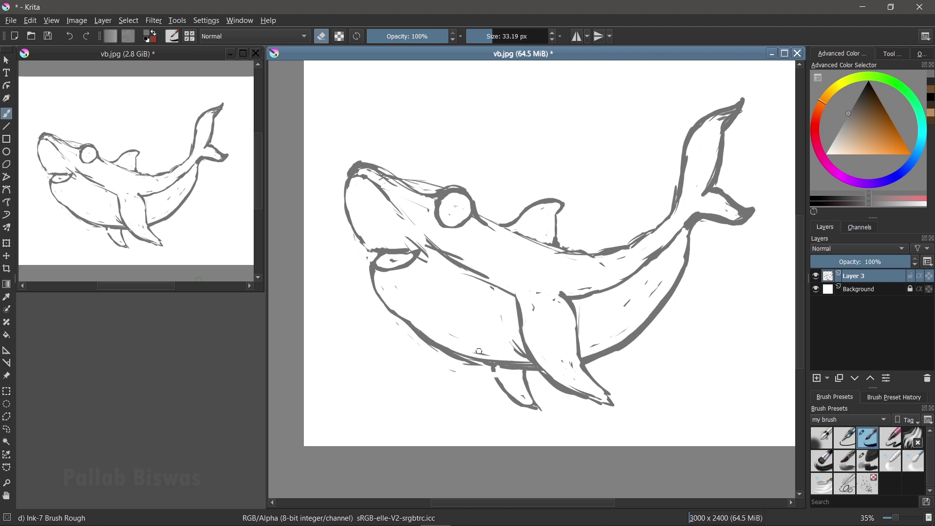
key("e")
mouse_move(375, 268)
left_mouse_down()
mouse_move(387, 307)
mouse_move(376, 295)
mouse_move(394, 317)
left_mouse_up()
key("e")
Step: Redraw the lower jaw curving up, and add strokes across the head and along the back
key("e")
left_click_drag(377, 272, 412, 328)
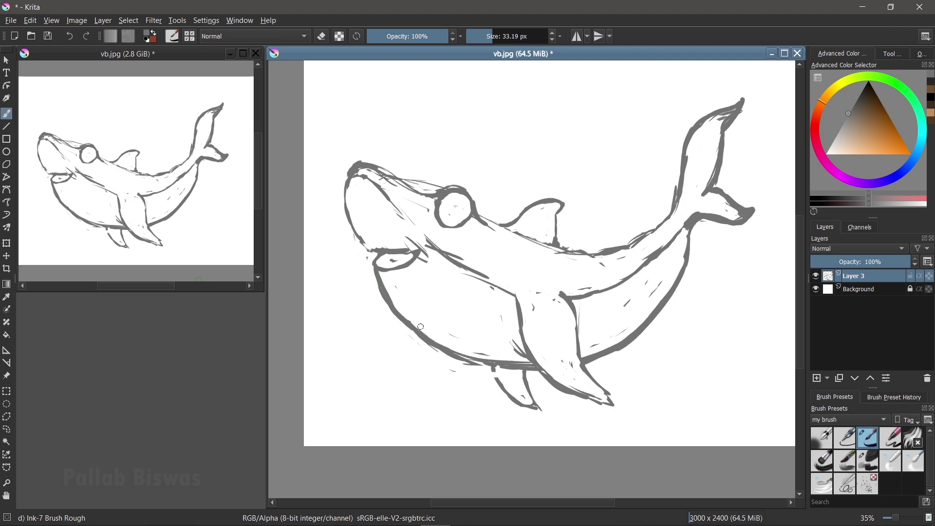
mouse_move(376, 258)
left_mouse_down()
mouse_move(402, 272)
mouse_move(434, 249)
mouse_move(415, 269)
left_mouse_up()
mouse_move(436, 239)
left_mouse_down()
mouse_move(407, 253)
mouse_move(378, 247)
mouse_move(404, 262)
mouse_move(424, 249)
left_mouse_up()
key("e")
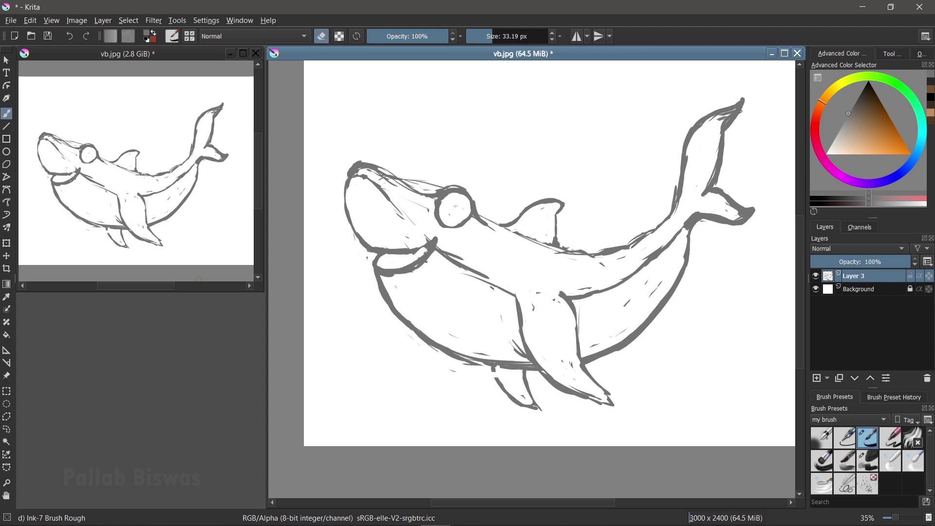
key("e")
left_click_drag(373, 178, 424, 221)
mouse_move(370, 179)
left_mouse_down()
mouse_move(479, 280)
mouse_move(521, 301)
left_mouse_up()
Step: Trim part of the back line and add a zigzag along the belly line
key("e")
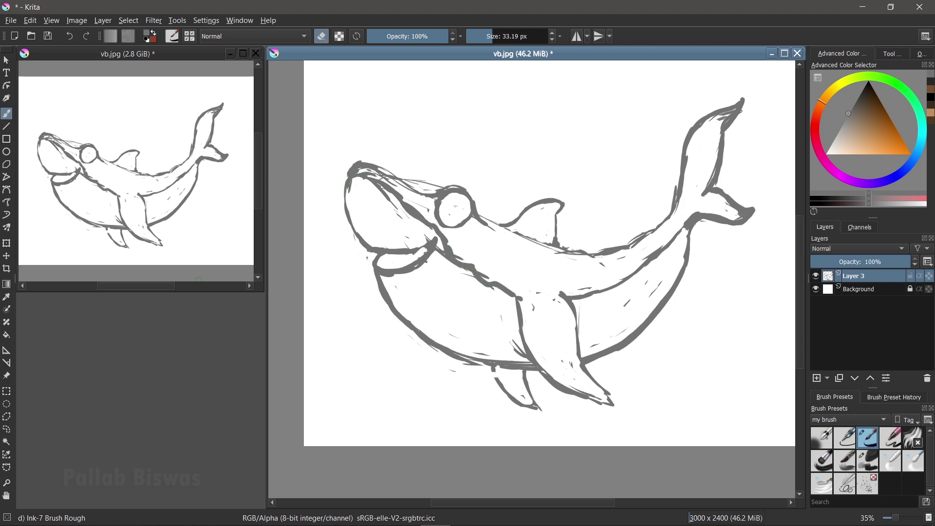
mouse_move(432, 246)
left_mouse_down()
mouse_move(467, 272)
mouse_move(455, 251)
mouse_move(481, 270)
left_mouse_up()
key("e")
left_click_drag(483, 274, 507, 302)
key("e")
mouse_move(459, 258)
left_mouse_down()
mouse_move(481, 274)
mouse_move(470, 269)
mouse_move(481, 291)
mouse_move(501, 285)
mouse_move(501, 298)
mouse_move(494, 277)
mouse_move(513, 292)
left_mouse_up()
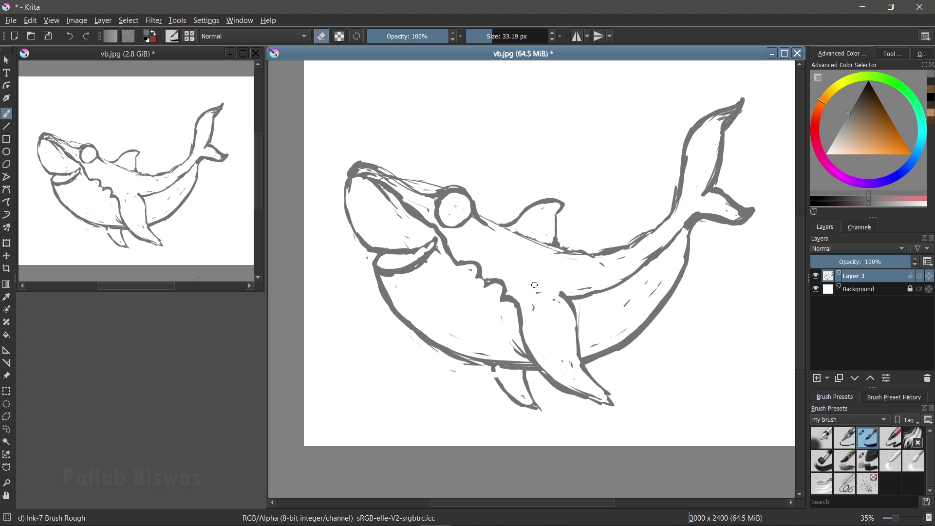
Step: Rework the mouth line, erasing part of the lower mouth stroke
key("e")
key("e")
left_click_drag(393, 255, 430, 242)
key("e")
key("e")
mouse_move(379, 264)
left_mouse_down()
mouse_move(403, 267)
mouse_move(425, 255)
left_mouse_up()
key("e")
key("e")
left_click_drag(384, 200, 357, 185)
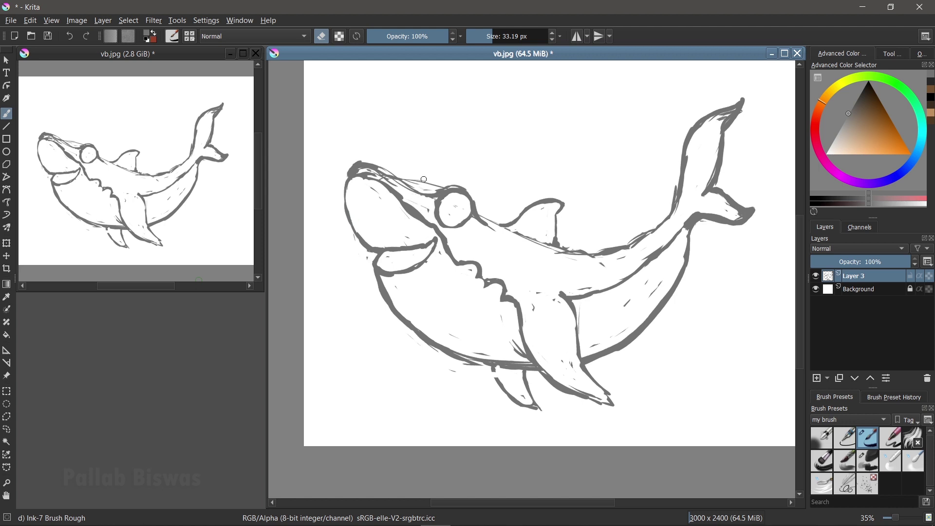
Step: Redraw the head's top outline toward the eye and draw a zigzag row of teeth in the mouth
key("e")
left_click_drag(380, 166, 433, 191)
left_click_drag(361, 170, 431, 196)
key("e")
mouse_move(430, 193)
left_mouse_down()
mouse_move(463, 224)
mouse_move(502, 224)
left_mouse_up()
key("e")
key("e")
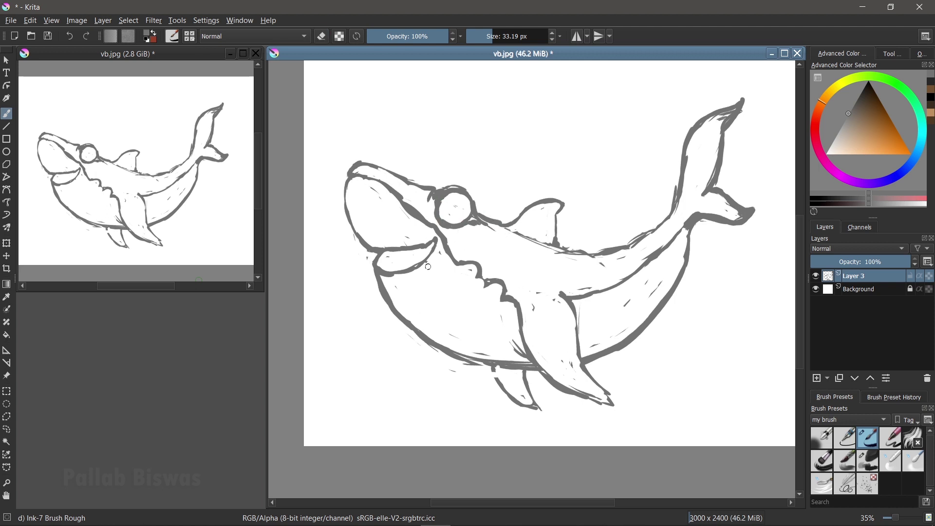
mouse_move(380, 260)
left_mouse_down()
mouse_move(422, 262)
mouse_move(430, 248)
left_mouse_up()
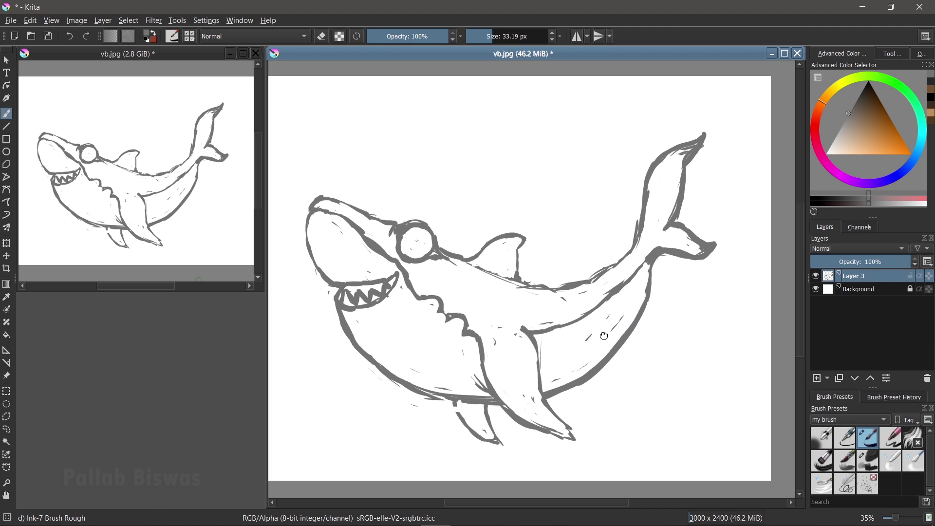
Step: Paint a dark pupil in the eye and rework the upper-lip stroke
left_click_drag(661, 312, 560, 288)
left_click_drag(425, 239, 422, 239)
key("e")
key("e")
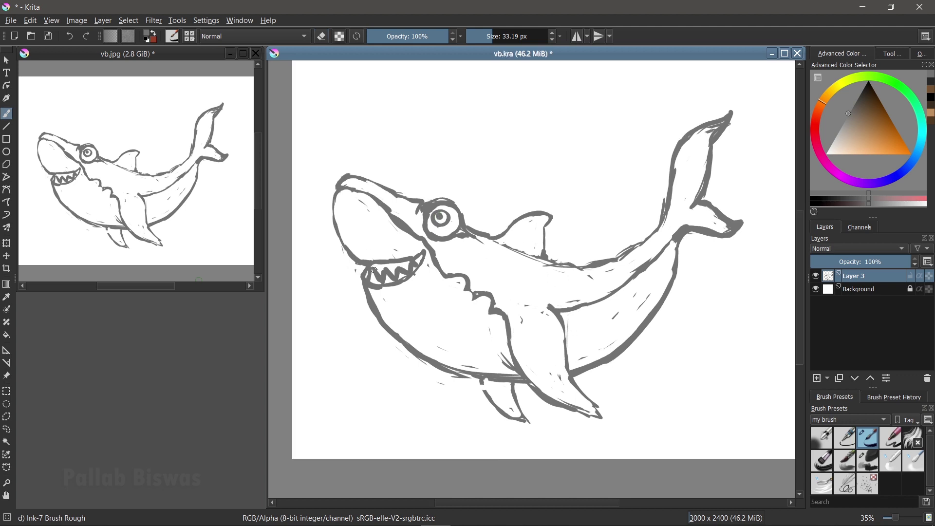
mouse_move(349, 250)
left_mouse_down()
mouse_move(406, 256)
mouse_move(369, 290)
left_mouse_up()
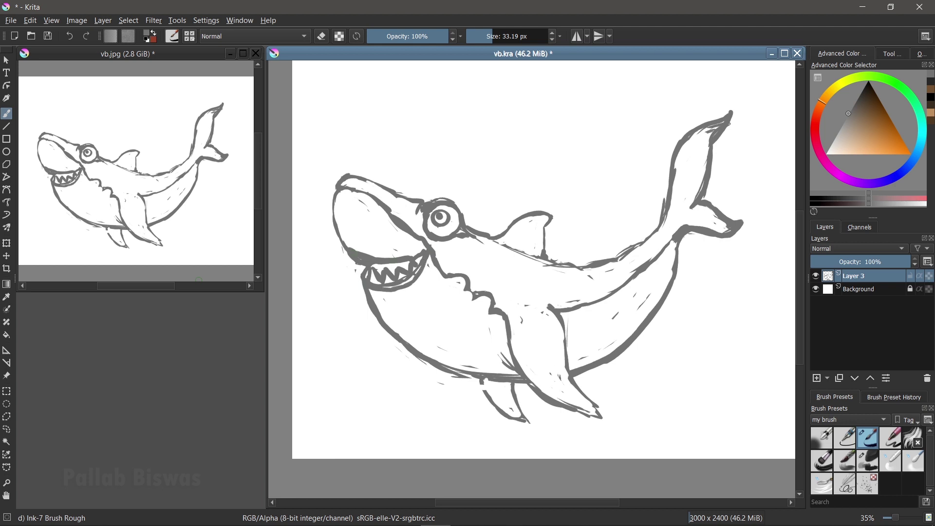
key("e")
left_click_drag(347, 245, 423, 248)
mouse_move(422, 257)
left_mouse_down()
mouse_move(368, 284)
mouse_move(428, 256)
mouse_move(404, 281)
mouse_move(376, 283)
mouse_move(417, 283)
mouse_move(428, 256)
left_mouse_up()
Step: Darken the lower lip and redraw the inner upper-jaw line toward the mouth
key("e")
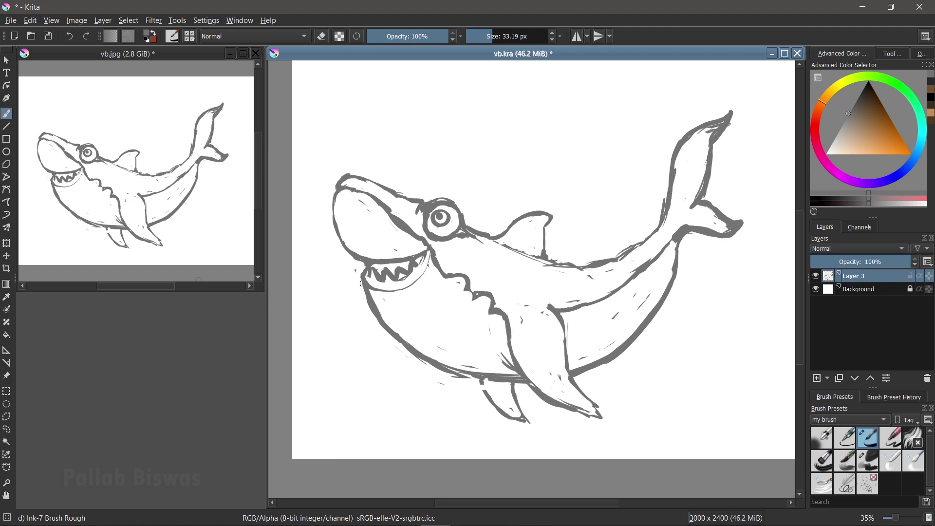
mouse_move(374, 288)
left_mouse_down()
mouse_move(407, 290)
mouse_move(428, 259)
left_mouse_up()
key("e")
left_click_drag(348, 191, 338, 204)
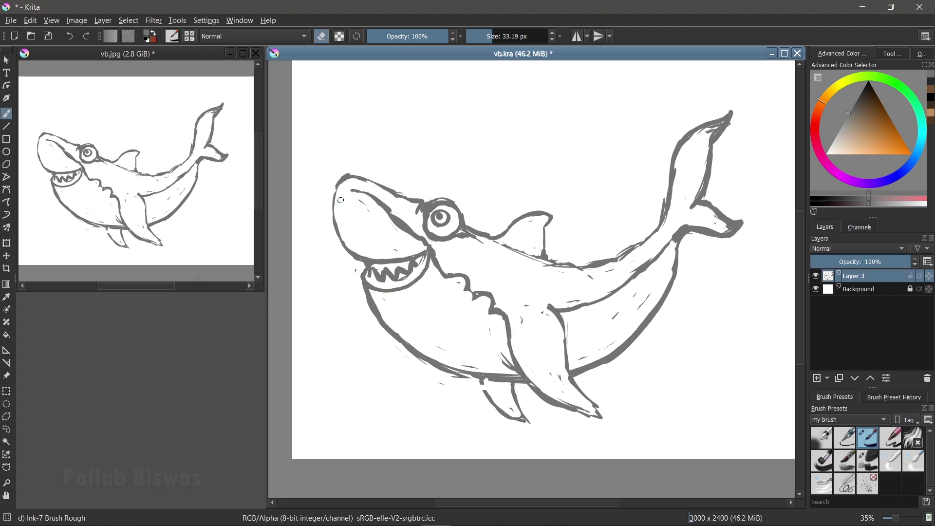
key("e")
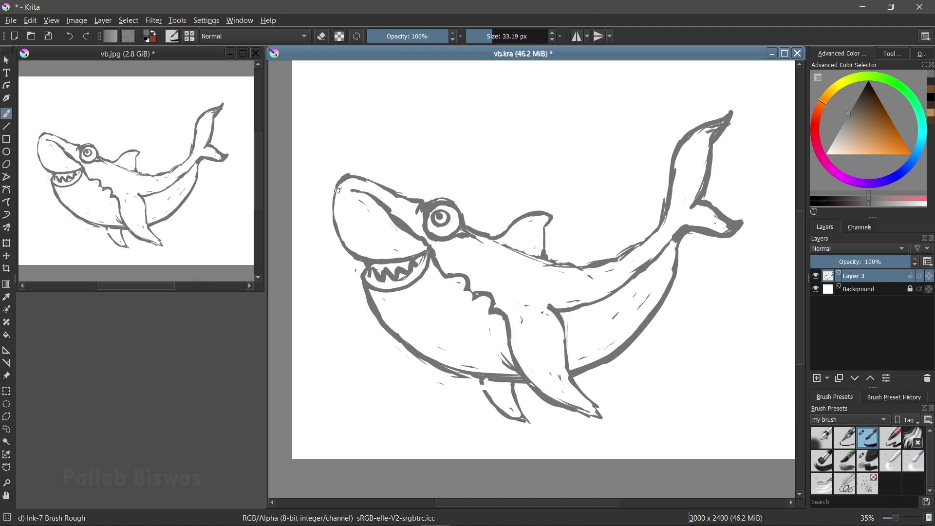
left_click_drag(357, 185, 391, 206)
left_click_drag(385, 202, 424, 232)
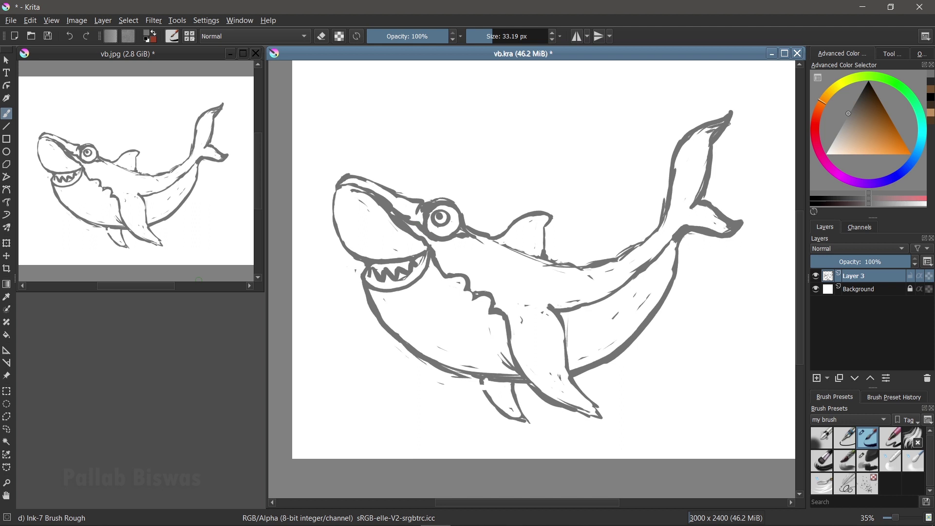
key("e")
left_click_drag(351, 190, 414, 228)
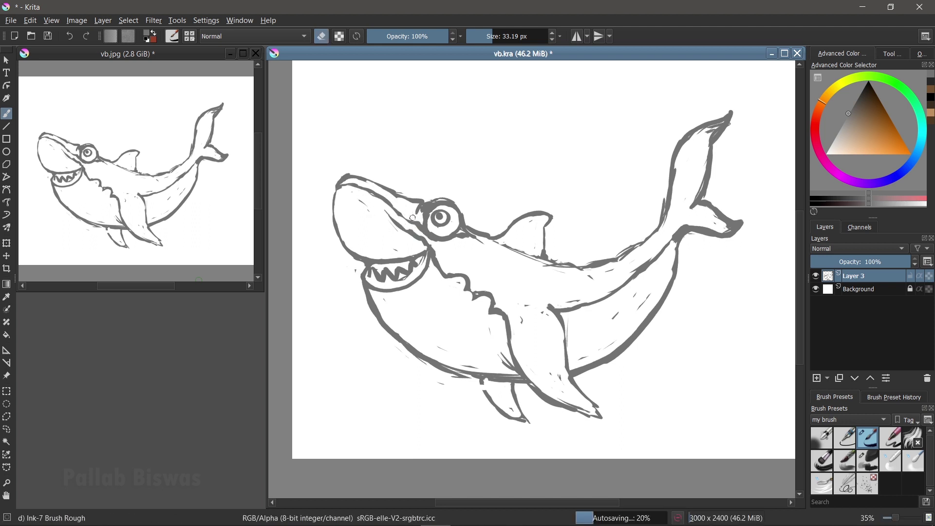
Step: Thicken and darken the mouth-corner line, erasing the stray line under the jaw
left_click_drag(407, 236, 431, 243)
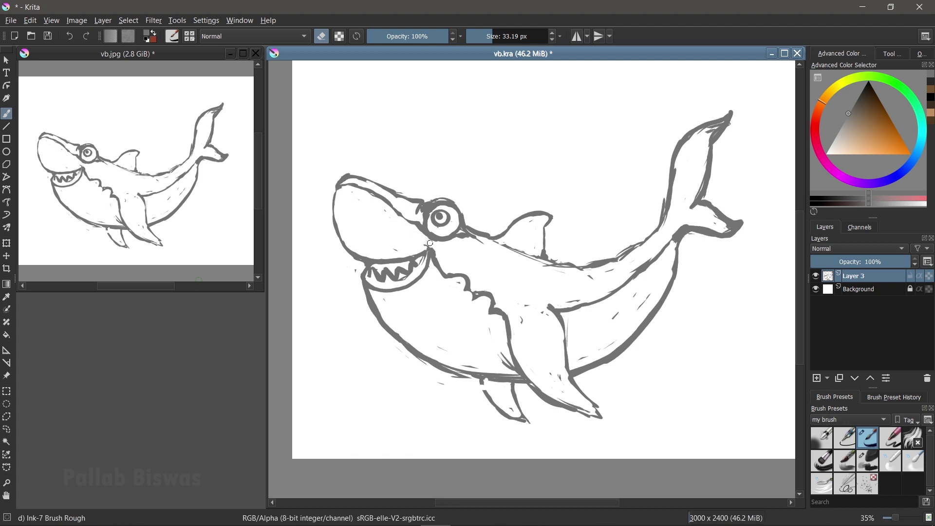
key("e")
left_click_drag(449, 244, 460, 268)
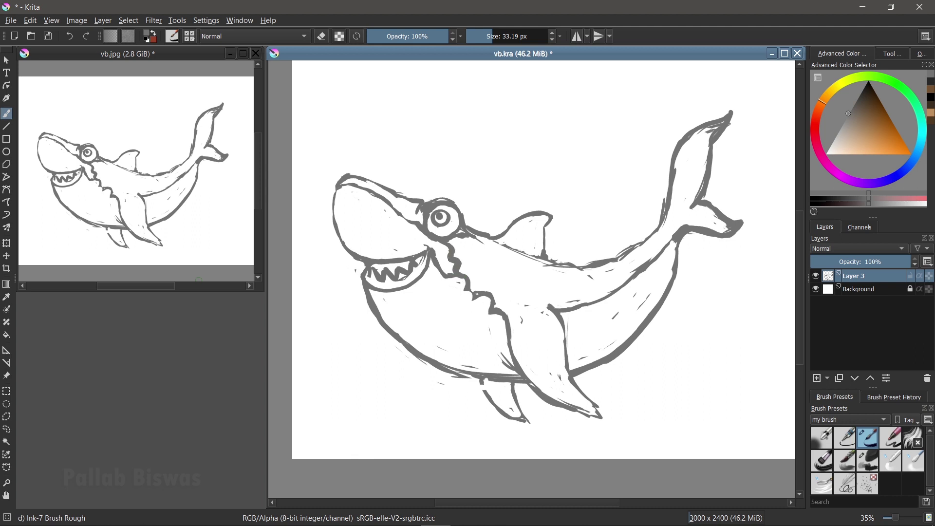
left_click_drag(462, 262, 486, 309)
key("e")
mouse_move(443, 244)
left_mouse_down()
mouse_move(465, 291)
mouse_move(484, 296)
mouse_move(471, 306)
left_mouse_up()
mouse_move(436, 276)
left_mouse_down()
mouse_move(432, 250)
mouse_move(456, 285)
left_mouse_up()
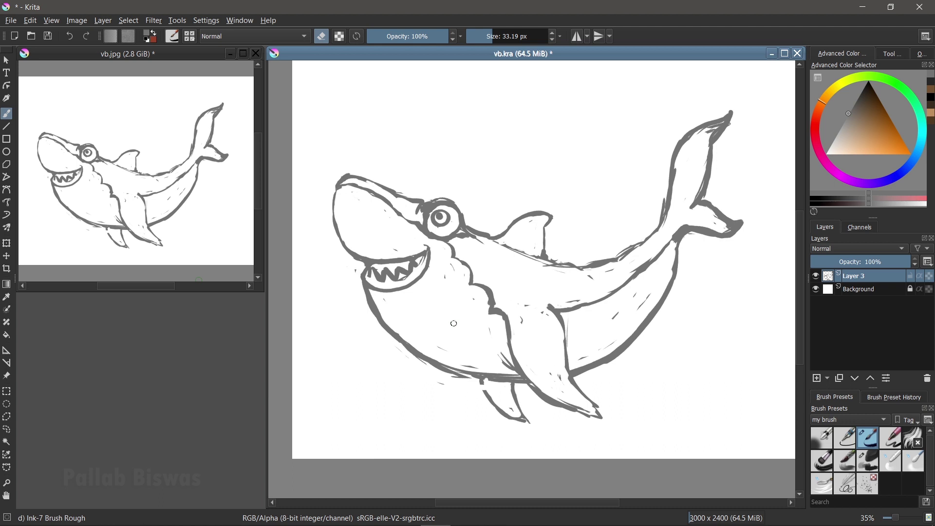
key("e")
left_click_drag(431, 246, 418, 282)
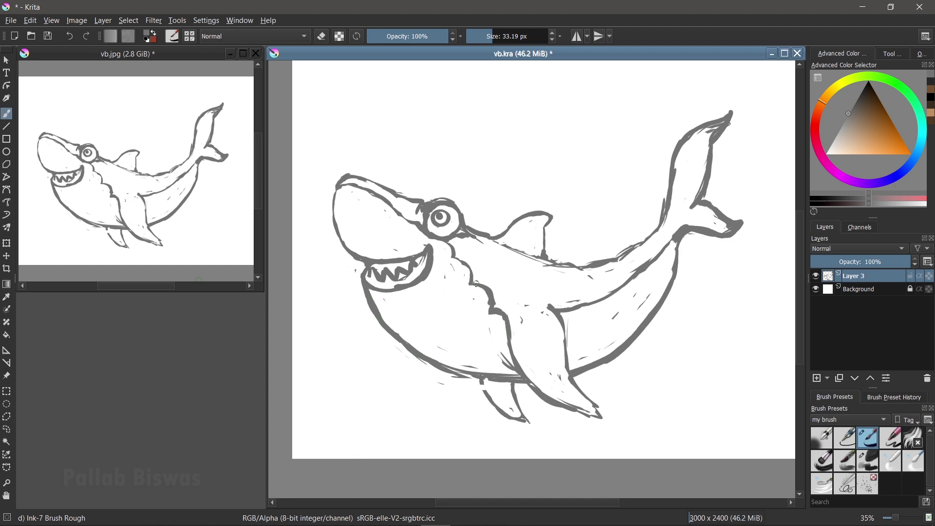
Step: Add curved gill marks on the whale's side and erase a stray stroke near them
mouse_move(470, 284)
left_mouse_down()
mouse_move(460, 312)
mouse_move(479, 311)
left_mouse_up()
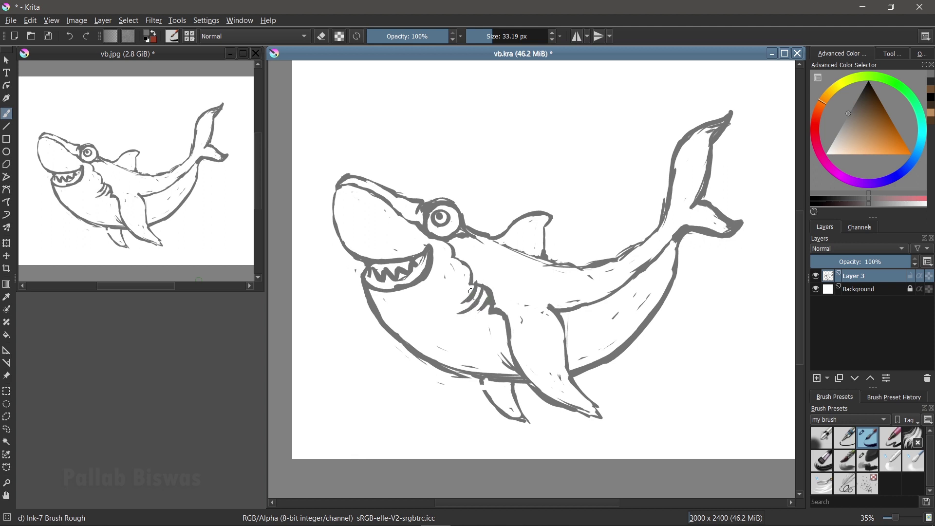
left_click_drag(488, 304, 471, 318)
key("e")
key("e")
left_click_drag(502, 320, 514, 346)
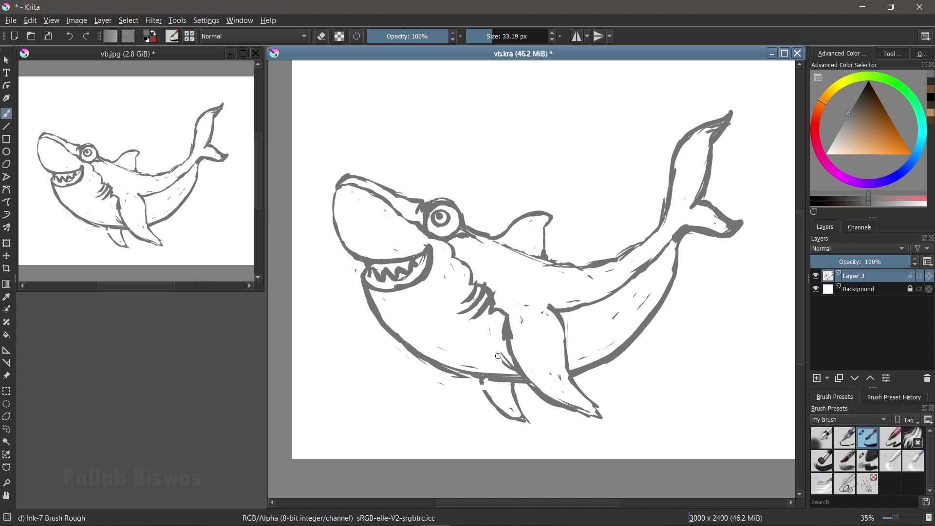
key("e")
left_click_drag(504, 324, 508, 355)
left_click_drag(517, 319, 518, 355)
key("e")
Step: Outline the front fin with a line from the gills and its top and right edges
mouse_move(510, 318)
left_mouse_down()
mouse_move(517, 360)
mouse_move(554, 405)
mouse_move(611, 412)
left_mouse_up()
mouse_move(541, 309)
left_mouse_down()
mouse_move(561, 325)
mouse_move(574, 370)
mouse_move(613, 402)
left_mouse_up()
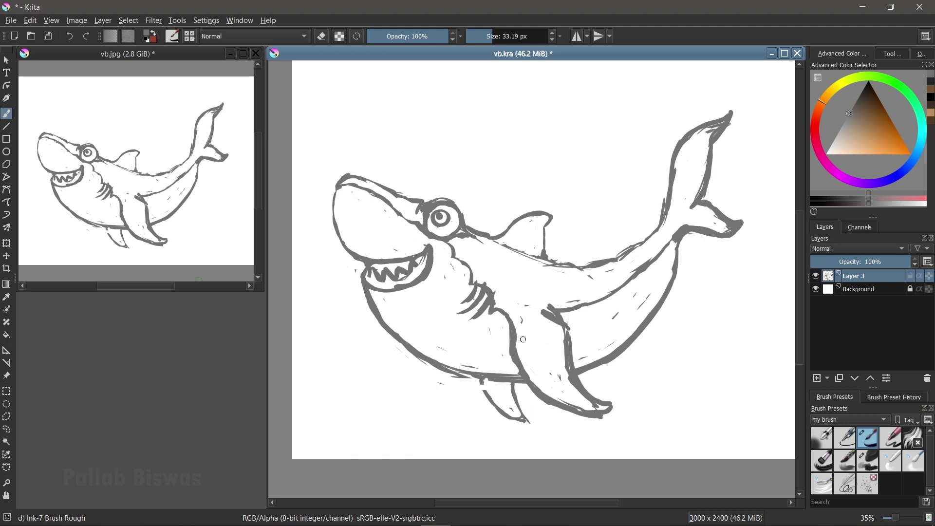
key("ctrl+r")
Step: Draw a polygonal selection around the front fin
left_click(494, 331)
left_click(510, 310)
left_click(558, 307)
left_click(589, 346)
left_click(621, 399)
left_click(632, 427)
left_click(602, 437)
left_click(525, 387)
double_click(511, 353)
Step: Rotate the fin counter-clockwise and shift it back toward the tail
key("ctrl+t")
left_click_drag(651, 444, 667, 417)
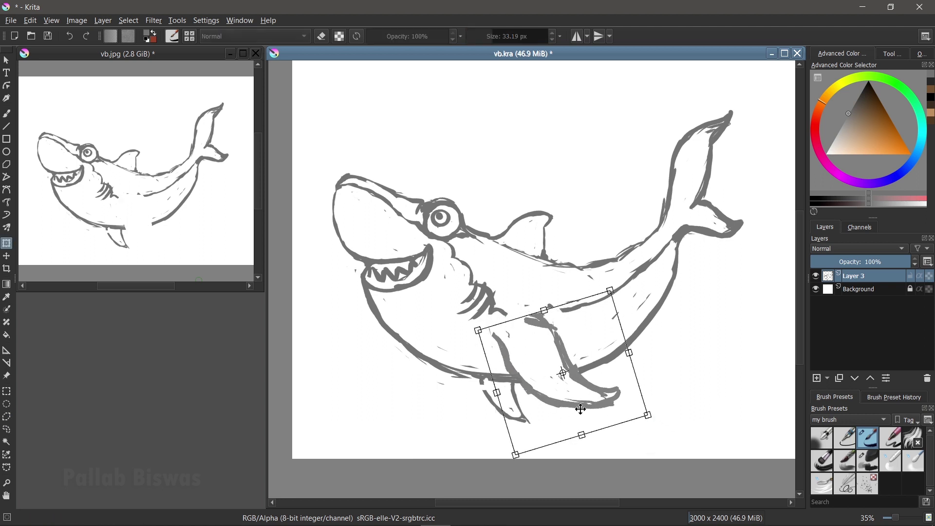
left_click_drag(581, 409, 600, 406)
mouse_move(676, 415)
left_mouse_down()
mouse_move(692, 402)
mouse_move(621, 388)
left_mouse_up()
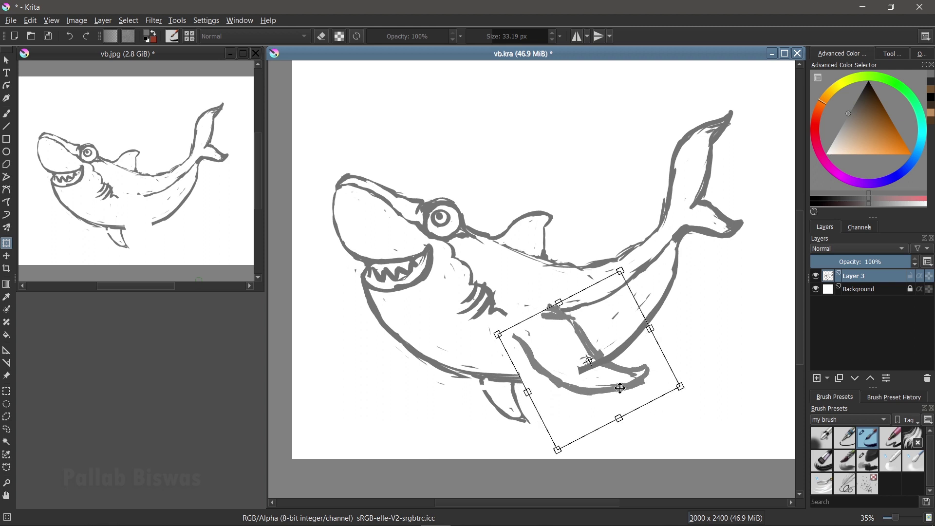
key("Delete")
key("ctrl+z")
key("b")
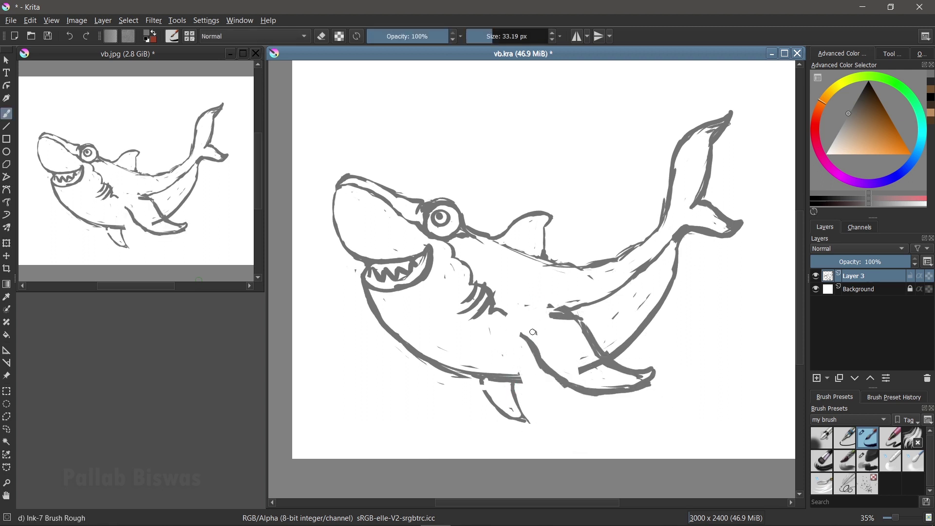
Step: Draw the line from the gills to the belly and trim the new fin strokes
left_click_drag(505, 314, 520, 327)
mouse_move(520, 331)
left_mouse_down()
mouse_move(518, 320)
mouse_move(532, 343)
mouse_move(520, 328)
mouse_move(530, 339)
mouse_move(577, 313)
mouse_move(608, 355)
mouse_move(632, 346)
left_mouse_up()
key("e")
key("e")
mouse_move(550, 314)
left_mouse_down()
mouse_move(590, 328)
mouse_move(608, 361)
mouse_move(662, 373)
left_mouse_up()
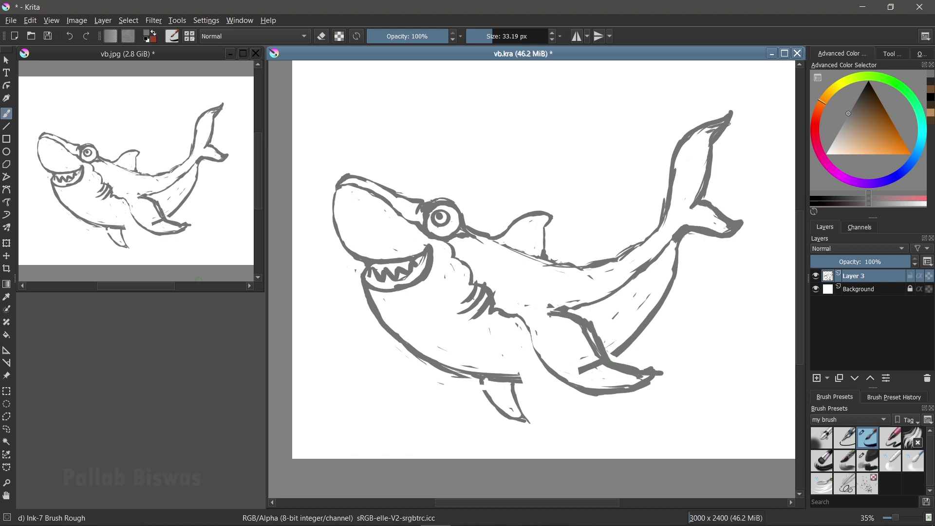
key("e")
left_click_drag(602, 363, 577, 361)
mouse_move(549, 314)
left_mouse_down()
mouse_move(587, 329)
mouse_move(548, 312)
mouse_move(561, 315)
mouse_move(560, 306)
mouse_move(548, 306)
mouse_move(606, 343)
mouse_move(592, 361)
mouse_move(645, 373)
mouse_move(578, 364)
left_mouse_up()
key("e")
key("e")
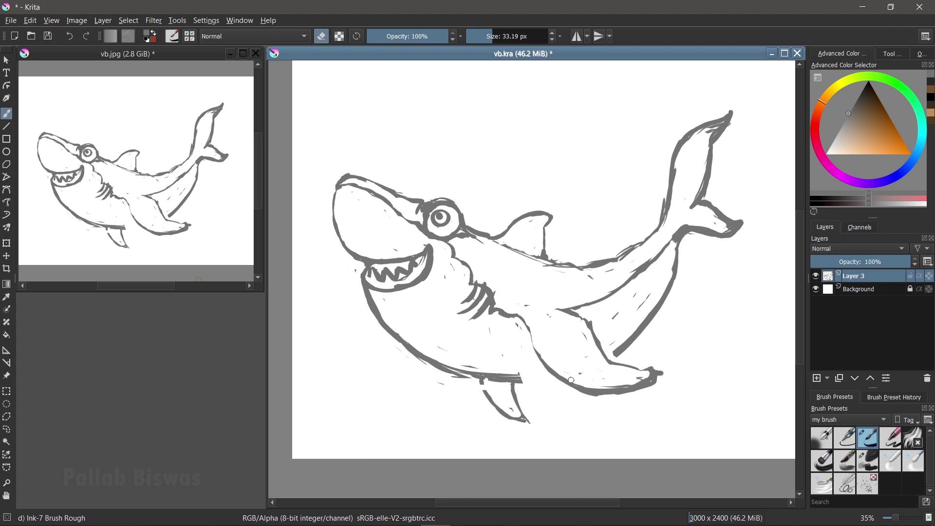
Step: Rework and darken the fin's lower edge, trimming its protruding tip
mouse_move(551, 368)
left_mouse_down()
mouse_move(625, 389)
mouse_move(662, 368)
mouse_move(663, 388)
mouse_move(518, 412)
left_mouse_up()
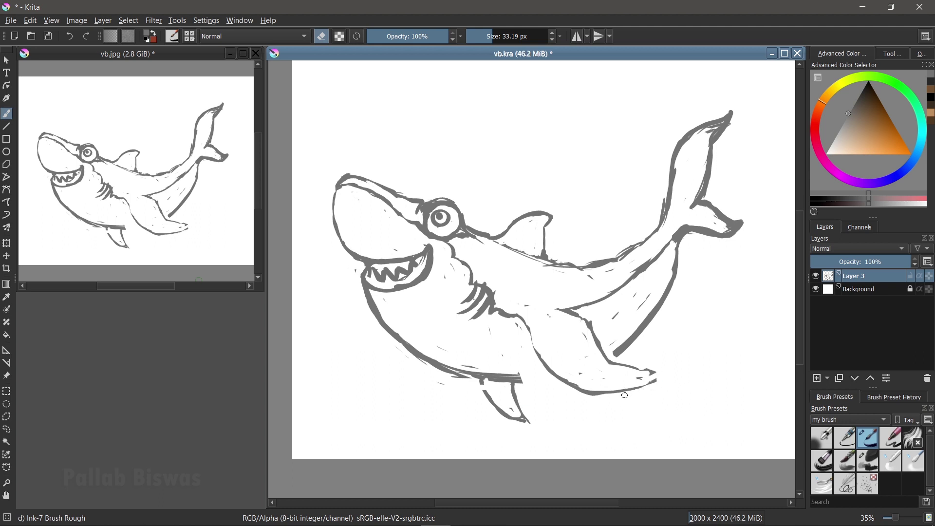
key("e")
left_click_drag(513, 316, 588, 392)
mouse_move(559, 310)
left_mouse_down()
mouse_move(653, 378)
mouse_move(580, 395)
left_mouse_up()
key("e")
left_click_drag(650, 364, 655, 384)
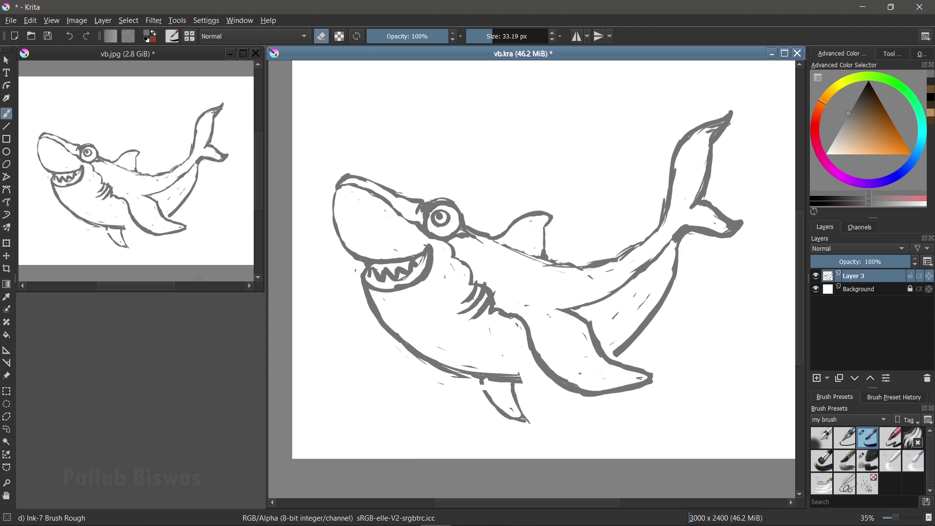
mouse_move(525, 357)
left_mouse_down()
mouse_move(531, 332)
mouse_move(532, 362)
left_mouse_up()
Step: Thicken the belly and fin outlines and erase the doubled strokes down to the fin tip
key("e")
mouse_move(507, 318)
left_mouse_down()
mouse_move(524, 325)
mouse_move(545, 383)
mouse_move(633, 403)
mouse_move(587, 355)
left_mouse_up()
left_click_drag(582, 322, 594, 354)
mouse_move(573, 310)
left_mouse_down()
mouse_move(606, 391)
mouse_move(634, 405)
left_mouse_up()
left_click_drag(578, 394, 557, 386)
left_click_drag(560, 359, 544, 386)
mouse_move(506, 324)
left_mouse_down()
mouse_move(538, 380)
mouse_move(563, 362)
left_mouse_up()
mouse_move(597, 326)
left_mouse_down()
mouse_move(608, 363)
mouse_move(640, 387)
mouse_move(641, 368)
left_mouse_up()
mouse_move(561, 317)
left_mouse_down()
mouse_move(577, 321)
mouse_move(604, 390)
mouse_move(619, 393)
left_mouse_up()
mouse_move(555, 357)
left_mouse_down()
mouse_move(560, 385)
mouse_move(643, 404)
left_mouse_up()
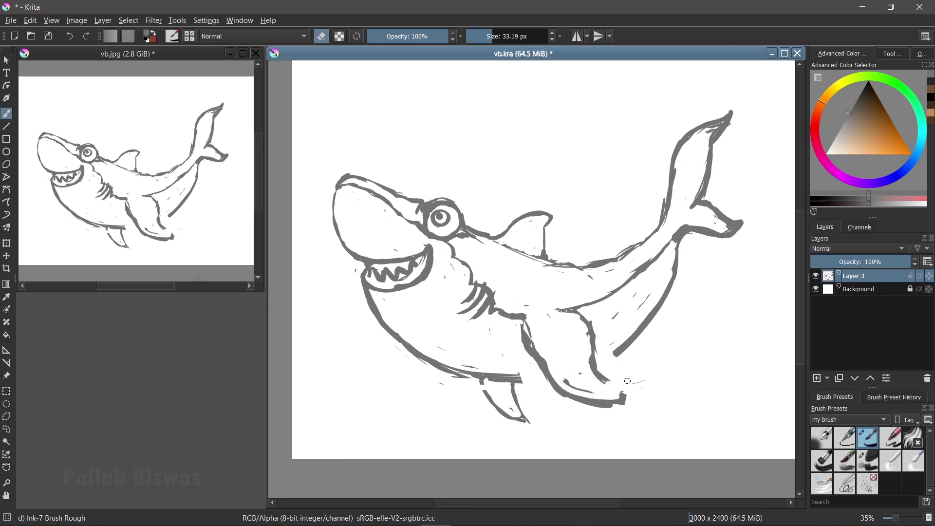
Step: Clean stray strokes along the fin's top and close the gap in the lower fin outline
key("e")
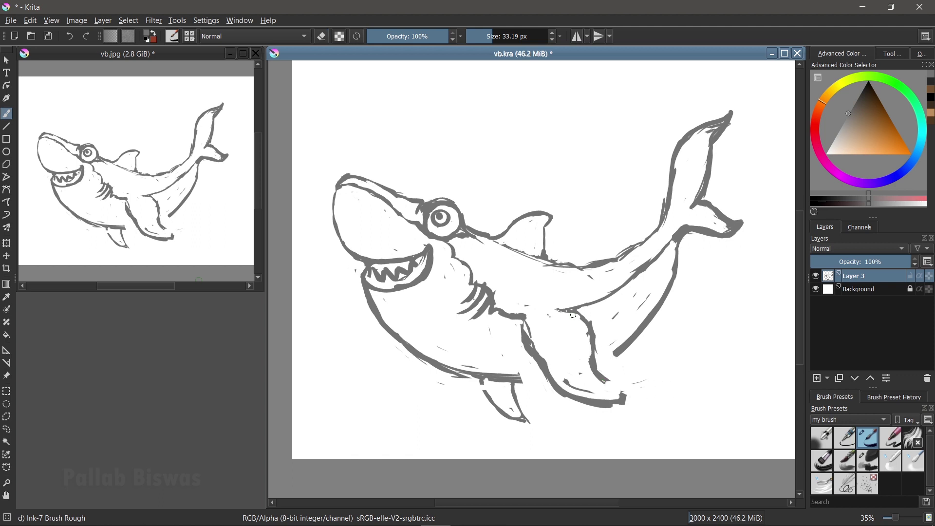
left_click_drag(589, 316, 669, 242)
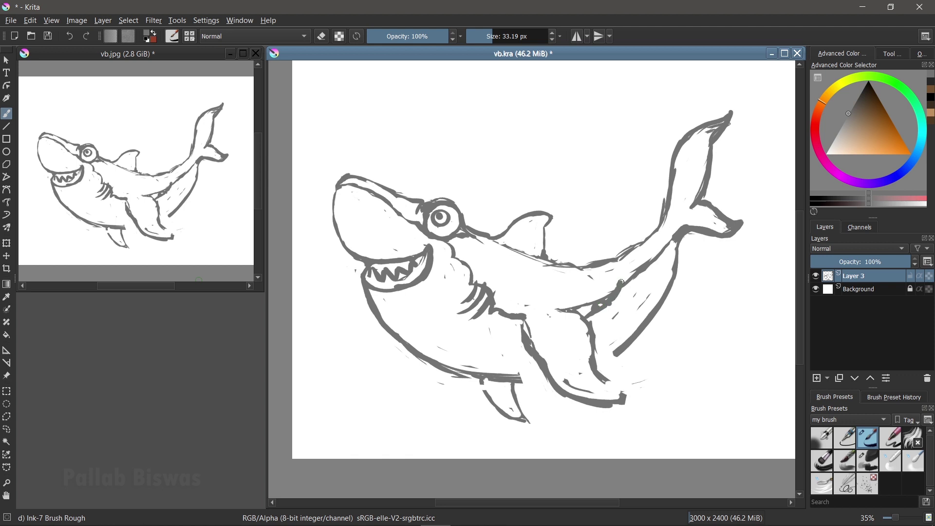
key("e")
mouse_move(554, 312)
left_mouse_down()
mouse_move(628, 274)
mouse_move(591, 309)
mouse_move(605, 321)
left_mouse_up()
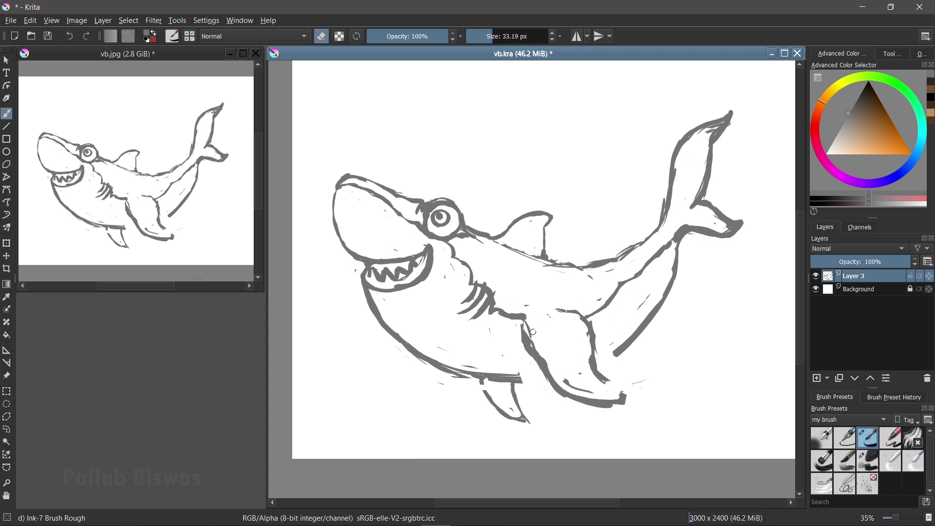
left_click_drag(574, 310, 559, 314)
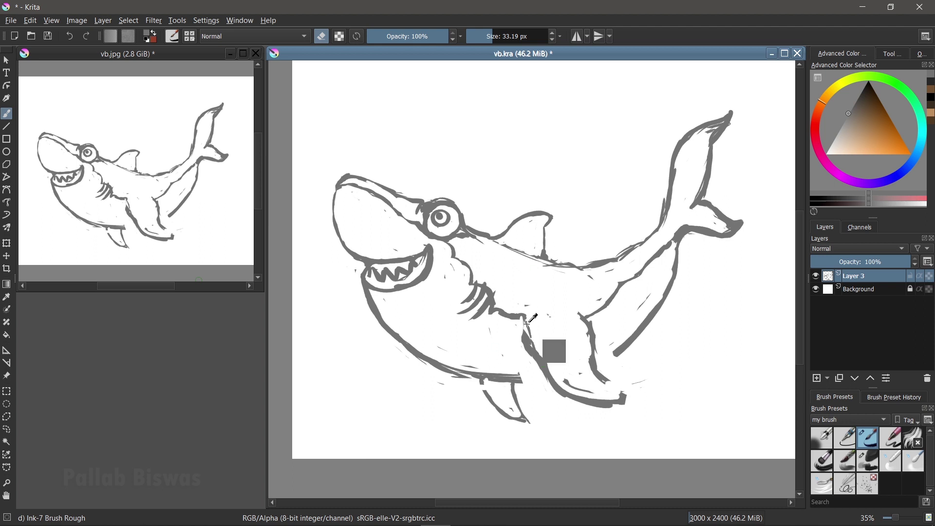
mouse_move(520, 318)
left_mouse_down()
mouse_move(525, 341)
mouse_move(575, 386)
mouse_move(626, 394)
left_mouse_up()
key("e")
key("e")
key("e")
mouse_move(531, 358)
left_mouse_down()
mouse_move(555, 389)
mouse_move(599, 409)
left_mouse_up()
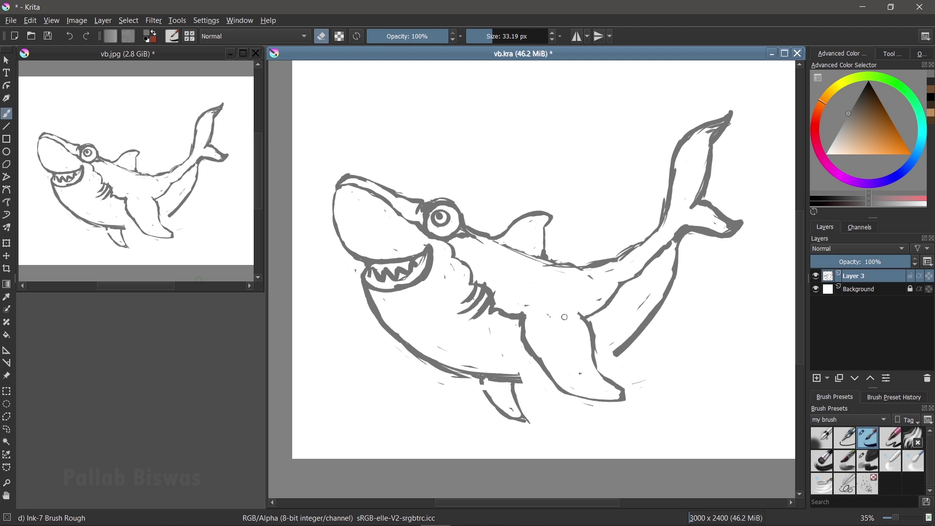
key("e")
Step: Redraw and partly erase the lower front fin's outline and its base
mouse_move(526, 320)
left_mouse_down()
mouse_move(542, 377)
mouse_move(565, 397)
mouse_move(538, 357)
left_mouse_up()
key("e")
mouse_move(523, 321)
left_mouse_down()
mouse_move(534, 372)
mouse_move(522, 324)
mouse_move(557, 394)
mouse_move(546, 370)
left_mouse_up()
key("e")
mouse_move(566, 315)
left_mouse_down()
mouse_move(577, 318)
mouse_move(603, 385)
mouse_move(622, 397)
left_mouse_up()
key("e")
mouse_move(580, 317)
left_mouse_down()
mouse_move(618, 391)
mouse_move(598, 339)
mouse_move(597, 366)
mouse_move(629, 391)
left_mouse_up()
key("e")
Step: Thin the fin's lower edge, thicken its front and lower edges, and join it to the body
key("e")
mouse_move(582, 343)
left_mouse_down()
mouse_move(623, 399)
mouse_move(613, 403)
left_mouse_up()
key("e")
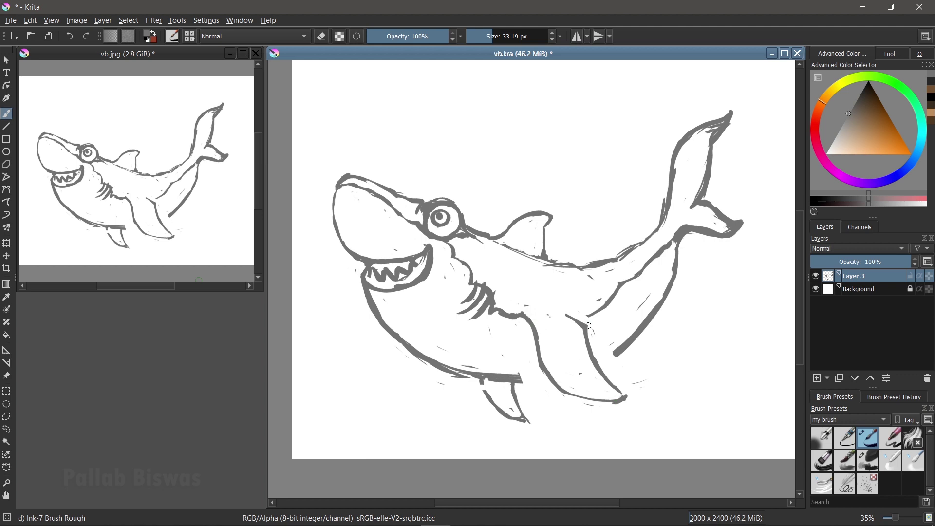
left_click_drag(545, 314, 587, 321)
key("e")
key("e")
left_click_drag(540, 333, 545, 353)
left_click_drag(562, 384, 611, 403)
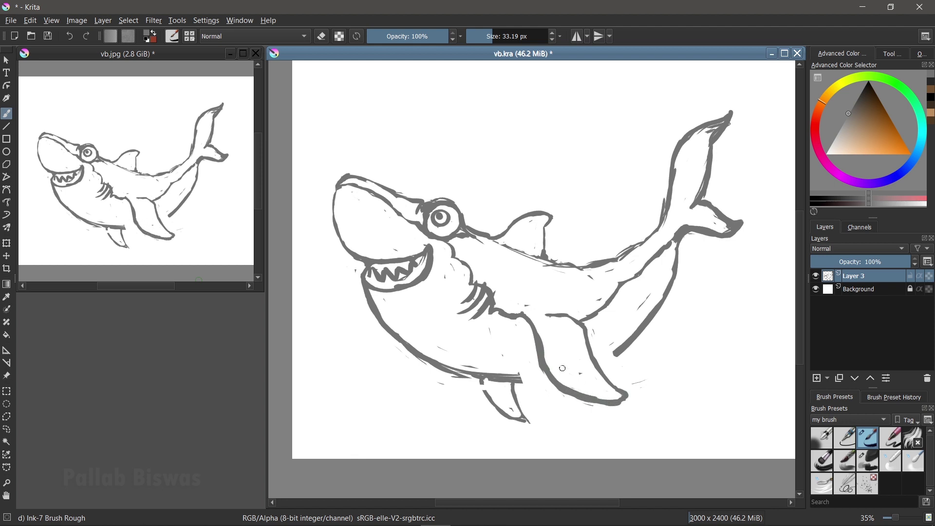
key("e")
Step: Erase stray ink along the fin's inner and lower edges, then begin a freehand selection
mouse_move(542, 332)
left_mouse_down()
mouse_move(548, 363)
mouse_move(575, 390)
mouse_move(609, 397)
left_mouse_up()
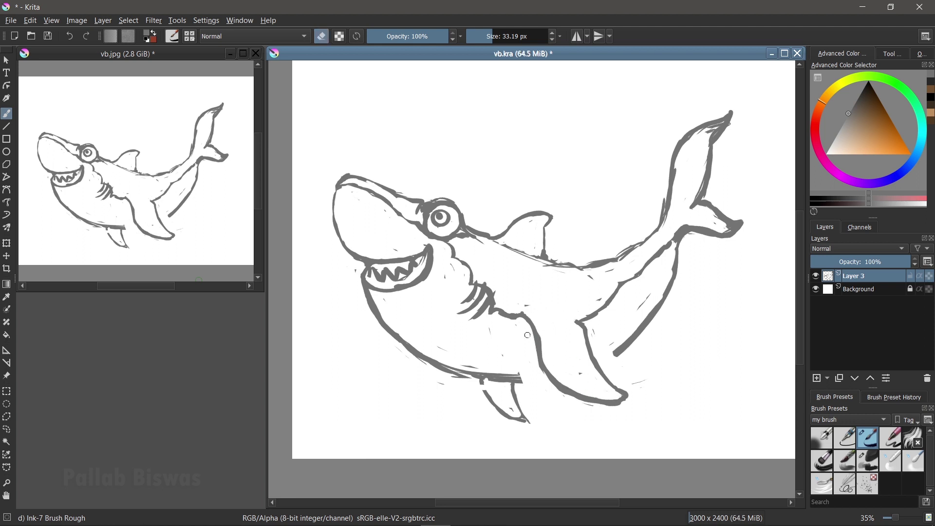
left_click_drag(530, 332, 560, 390)
key("ctrl+z")
left_click_drag(521, 325, 525, 327)
mouse_move(532, 355)
left_mouse_down()
mouse_move(558, 390)
mouse_move(624, 407)
left_mouse_up()
key("ctrl+r")
mouse_move(525, 302)
left_mouse_down()
mouse_move(633, 412)
mouse_move(528, 305)
left_mouse_up()
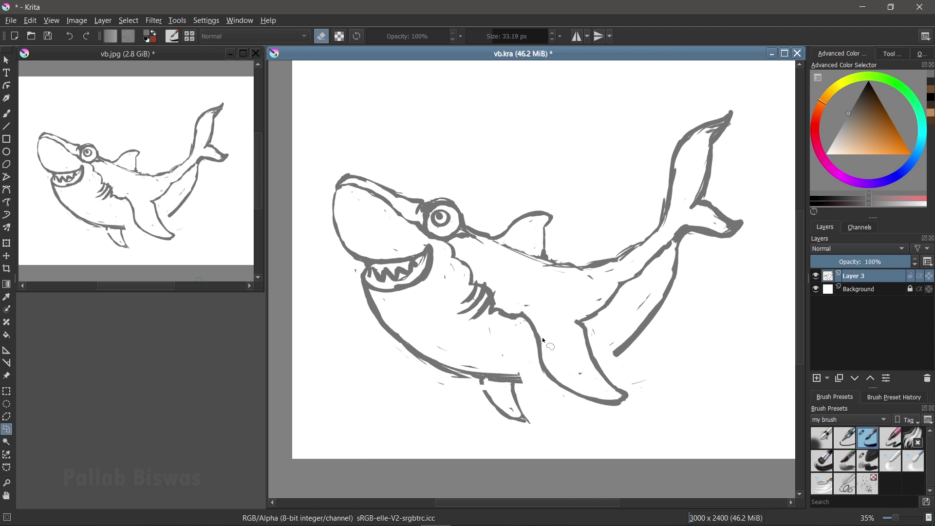
Step: Scale the selected front fin larger, nudge it left and up, deselect, and resume brushing
key("ctrl+t")
left_click_drag(640, 422, 649, 438)
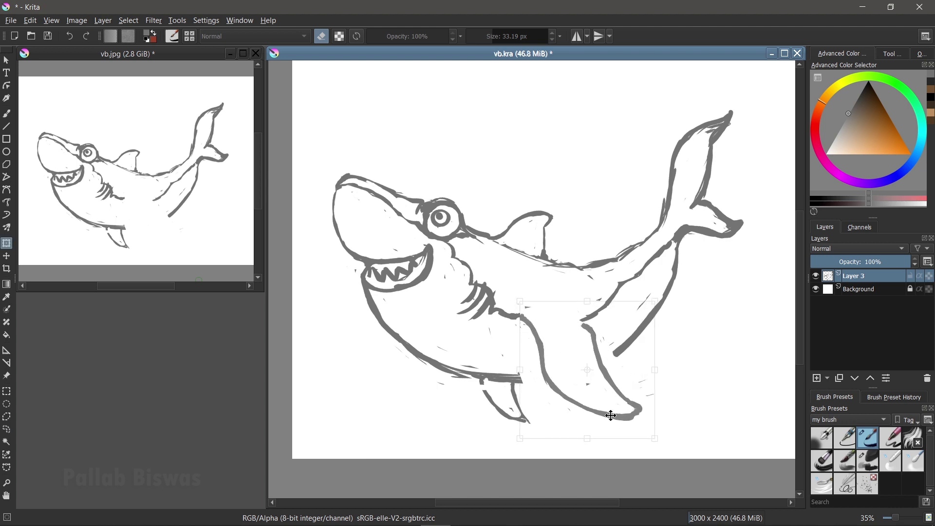
key("Return")
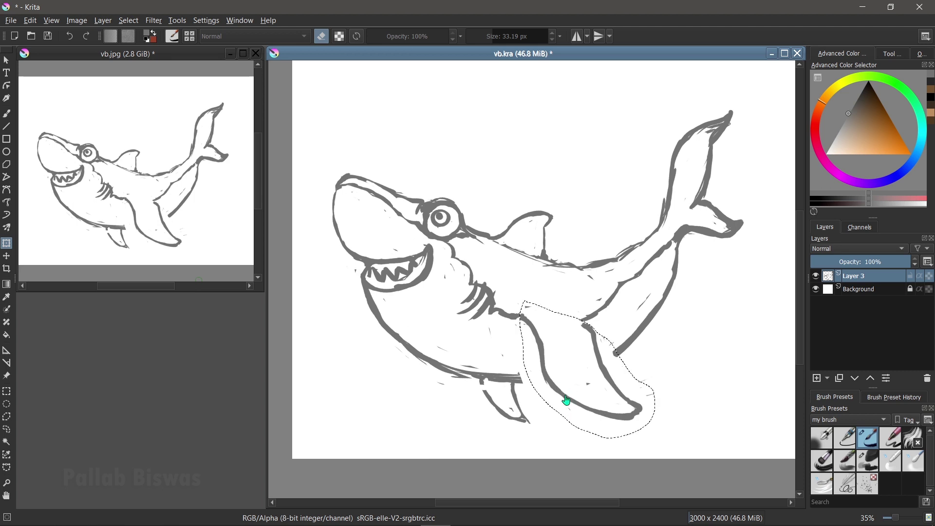
left_click_drag(562, 400, 545, 392)
key("Return")
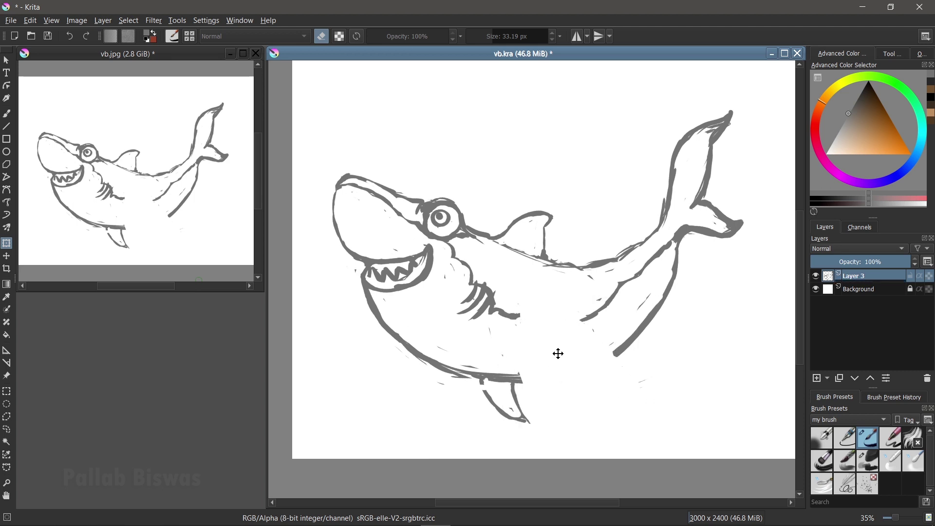
key("ctrl+shift+a")
key("b")
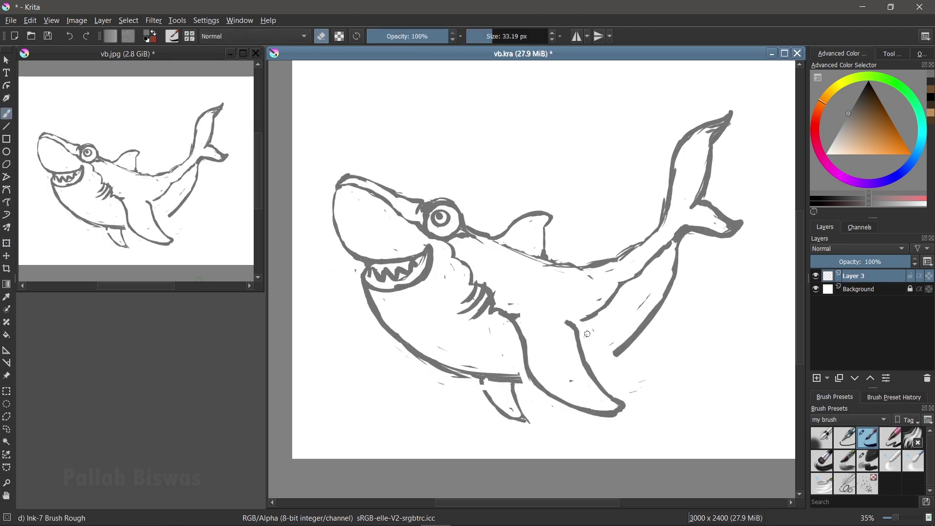
left_click(582, 324)
key("e")
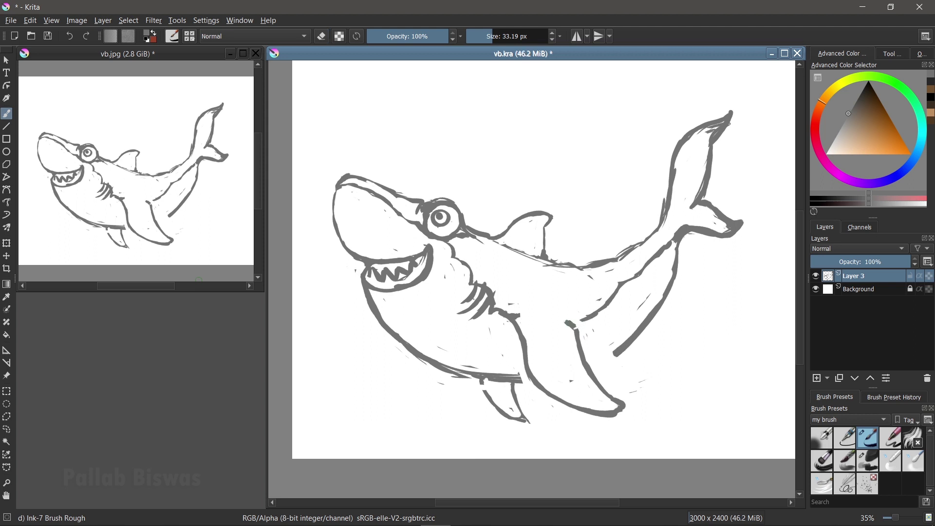
Step: Ink a short stroke at the fin junction, extend the belly line, and erase ink near the throat
mouse_move(595, 318)
left_mouse_down()
mouse_move(581, 325)
mouse_move(621, 284)
mouse_move(579, 321)
mouse_move(593, 324)
mouse_move(628, 290)
mouse_move(618, 307)
left_mouse_up()
key("e")
key("e")
key("e")
key("e")
key("e")
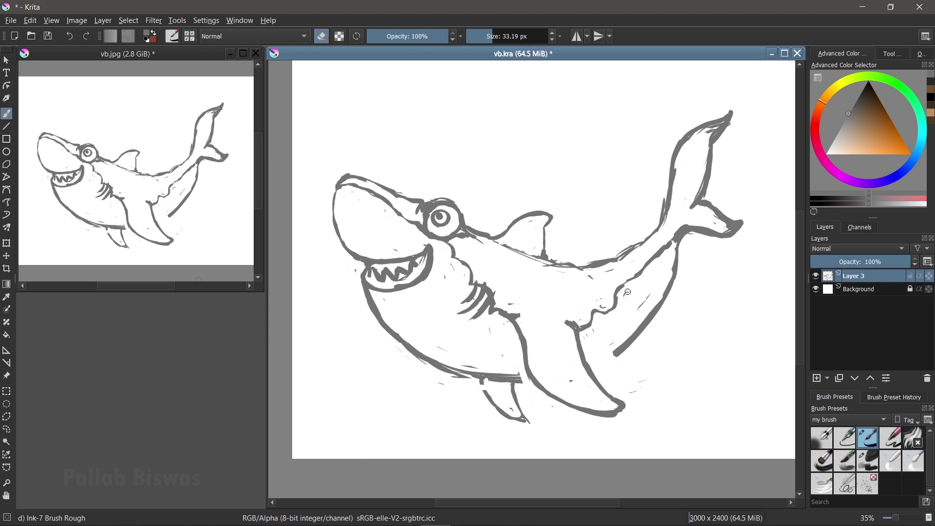
key("e")
left_click_drag(589, 371, 625, 352)
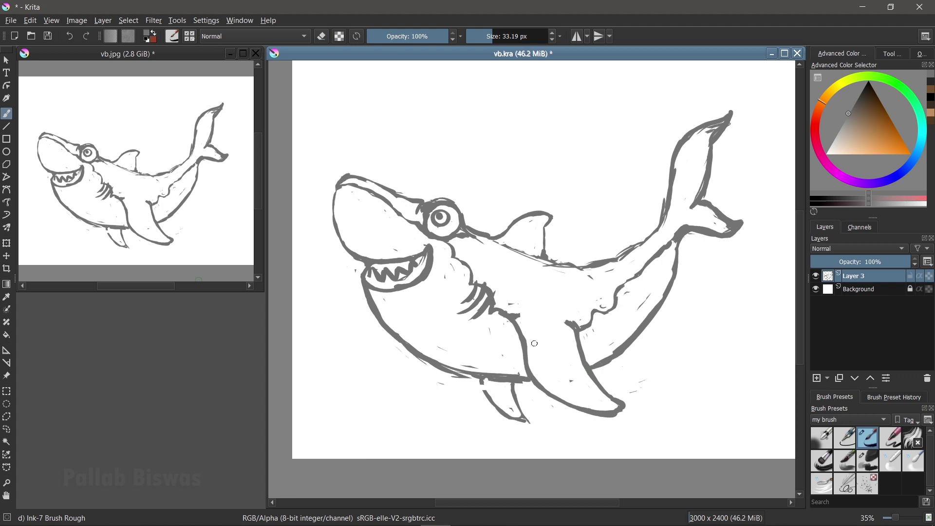
key("e")
left_click_drag(502, 306, 519, 320)
key("e")
Step: Redraw and thin the gill line and add ink along the fin line
left_click_drag(559, 326, 532, 320)
key("e")
left_click_drag(542, 320, 575, 328)
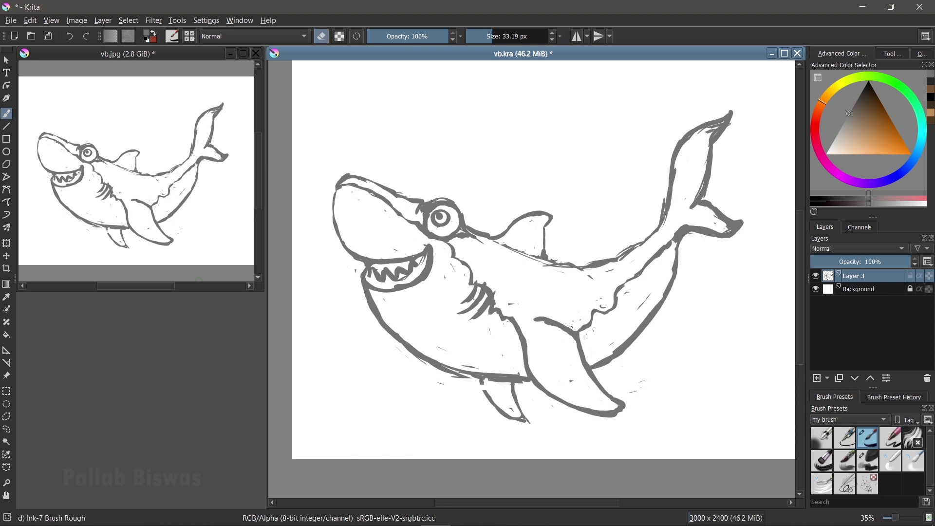
key("e")
mouse_move(571, 331)
left_mouse_down()
mouse_move(587, 363)
mouse_move(588, 319)
mouse_move(571, 341)
mouse_move(579, 354)
mouse_move(587, 344)
left_mouse_up()
key("e")
key("e")
key("e")
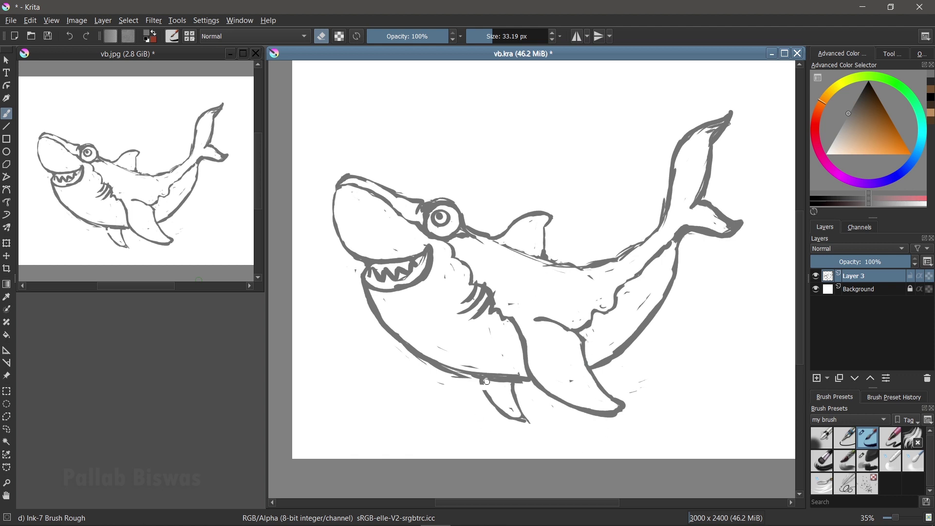
key("e")
Step: Stroke along the lower fin and thicken the belly outline from mouth toward the tail
left_click_drag(476, 378, 519, 422)
key("e")
key("e")
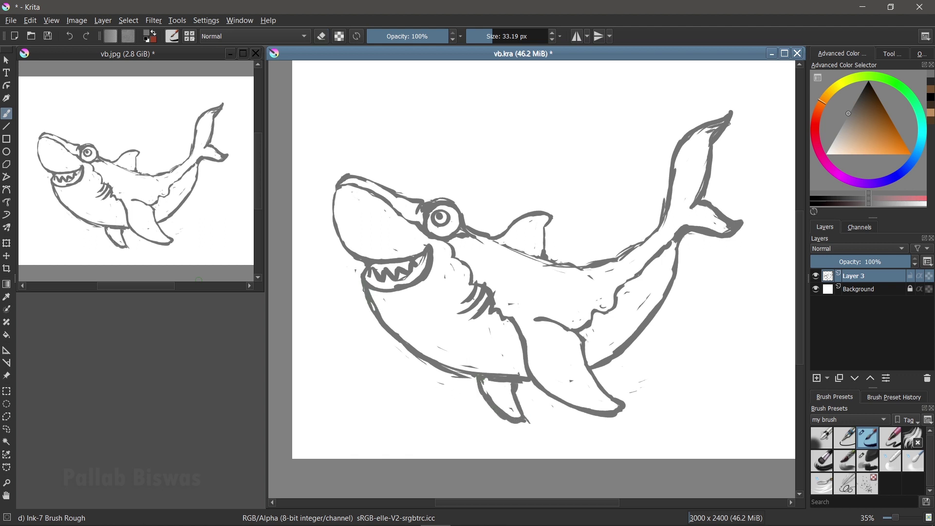
mouse_move(363, 301)
left_mouse_down()
mouse_move(482, 398)
mouse_move(548, 395)
left_mouse_up()
mouse_move(597, 377)
left_mouse_down()
mouse_move(615, 363)
mouse_move(682, 239)
left_mouse_up()
Step: Lightly erase along the belly, chin and lower-jaw outline, undoing one jaw pass
key("e")
mouse_move(695, 236)
left_mouse_down()
mouse_move(660, 311)
mouse_move(603, 365)
mouse_move(633, 358)
mouse_move(593, 366)
left_mouse_up()
key("e")
key("e")
key("e")
key("e")
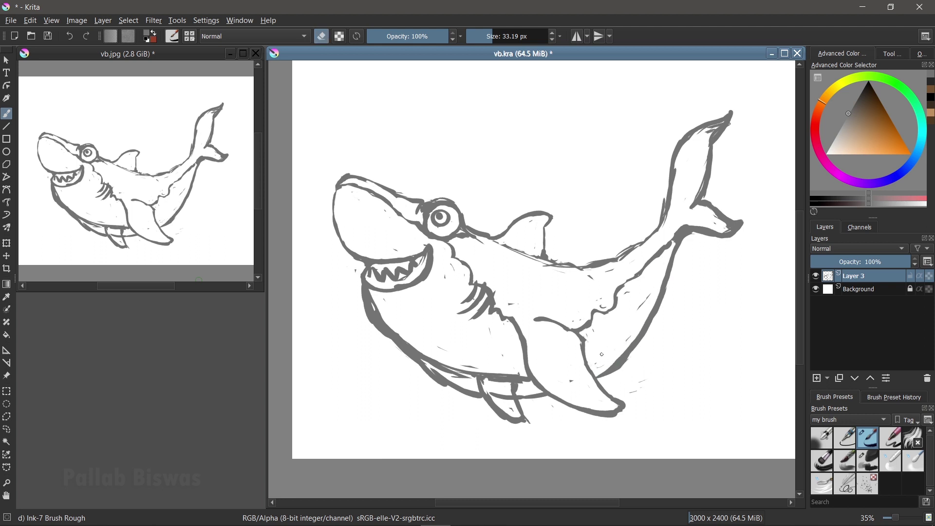
left_click_drag(625, 349, 601, 370)
left_click_drag(380, 338, 369, 317)
key("ctrl+z")
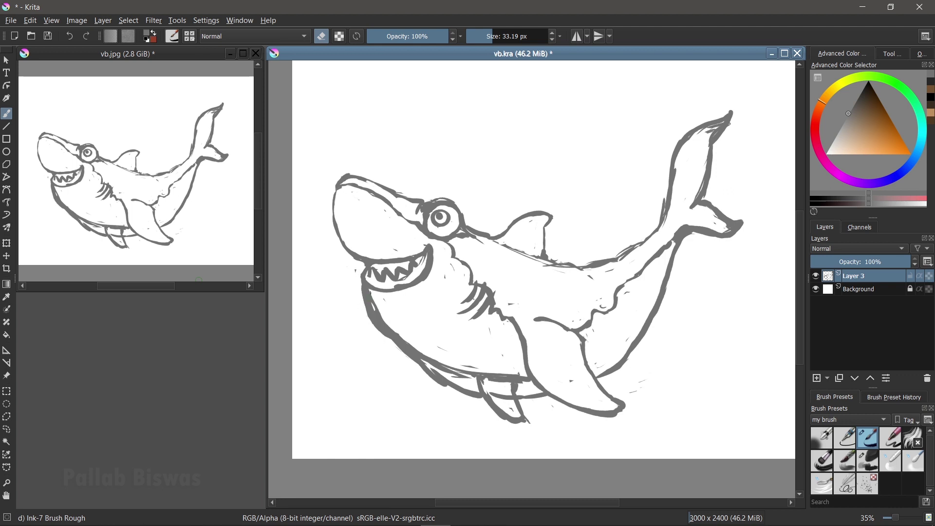
mouse_move(366, 292)
left_mouse_down()
mouse_move(398, 334)
mouse_move(493, 390)
mouse_move(523, 390)
mouse_move(436, 360)
mouse_move(529, 381)
left_mouse_up()
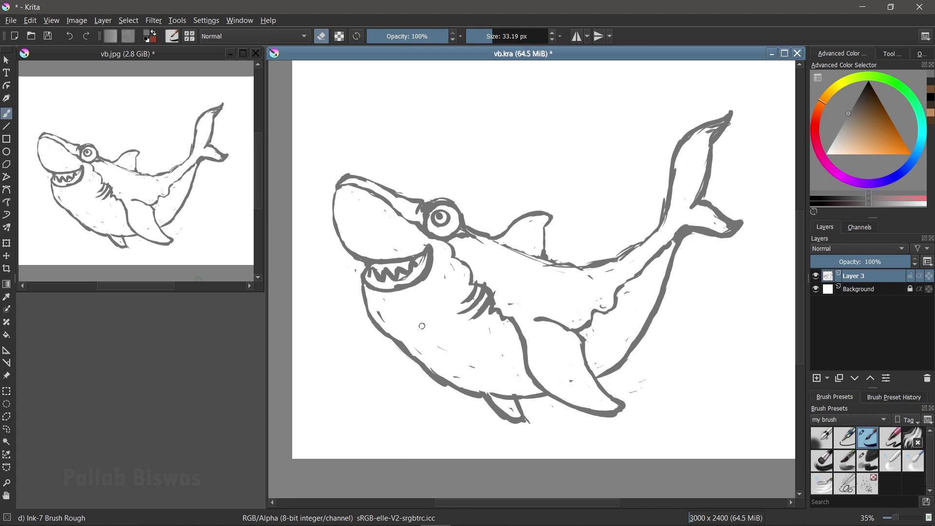
mouse_move(370, 292)
left_mouse_down()
mouse_move(389, 334)
mouse_move(433, 369)
mouse_move(467, 389)
mouse_move(519, 396)
left_mouse_up()
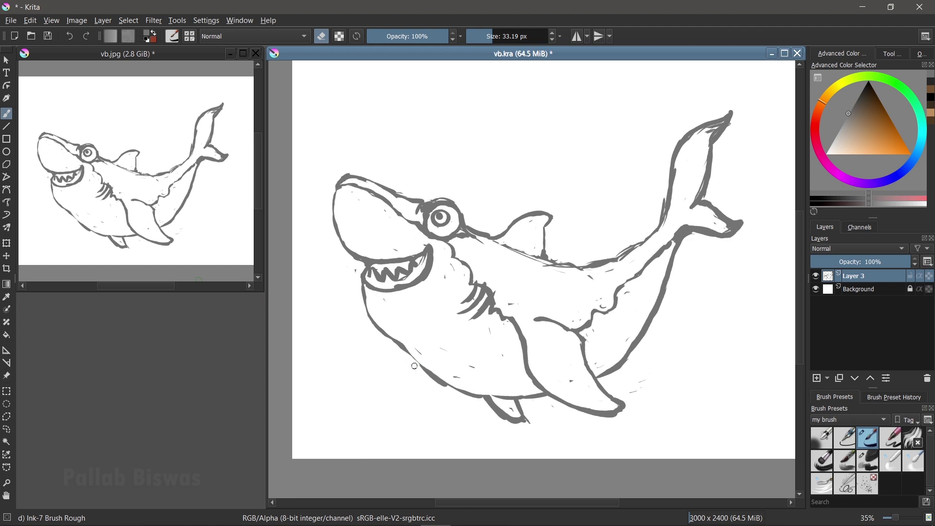
left_click_drag(398, 346, 446, 388)
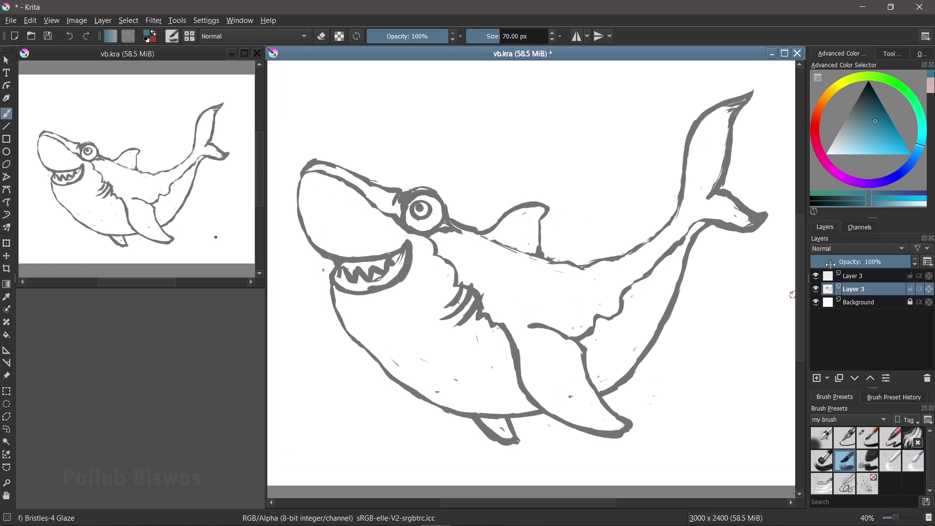
Step: Fade the lower Layer 3 to 20% and ink teal on the top layer with Ink-7 Brush Rough
left_click(832, 263)
left_click(853, 278)
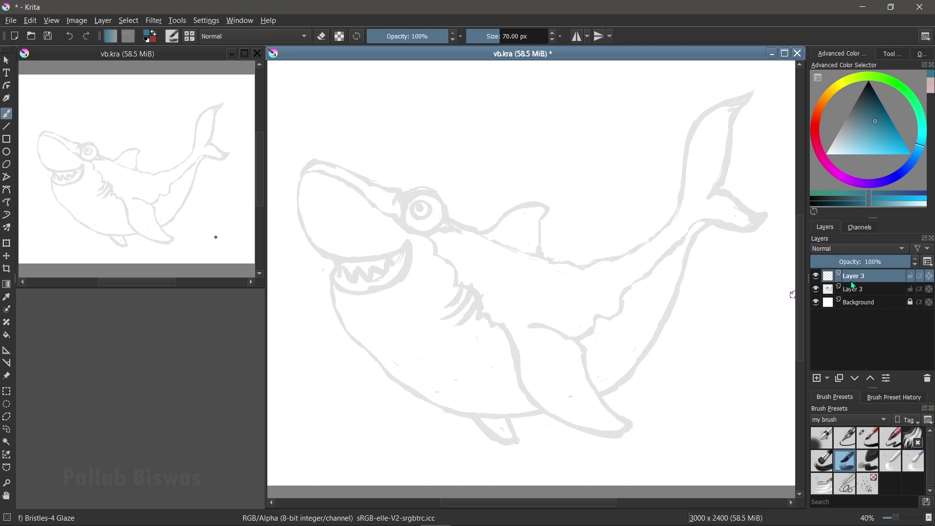
left_click(869, 438)
left_click_drag(418, 225, 502, 326)
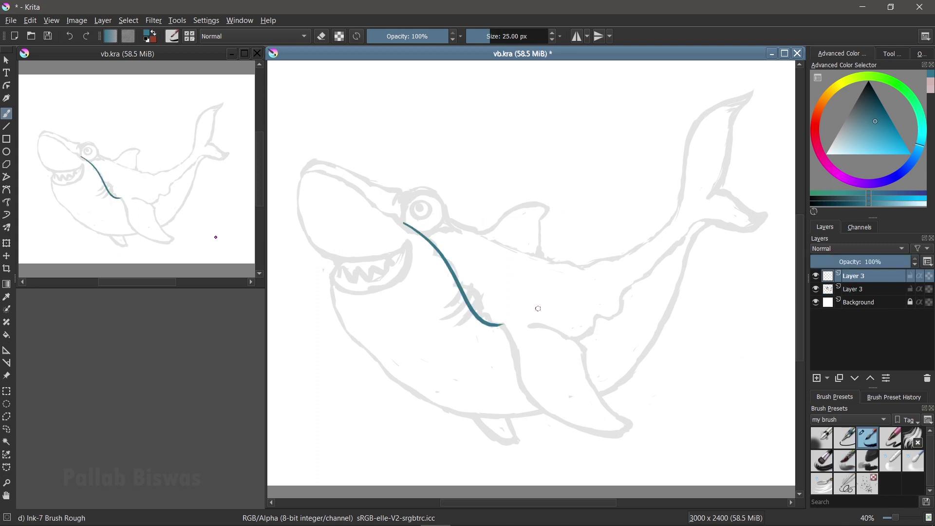
key("ctrl+z")
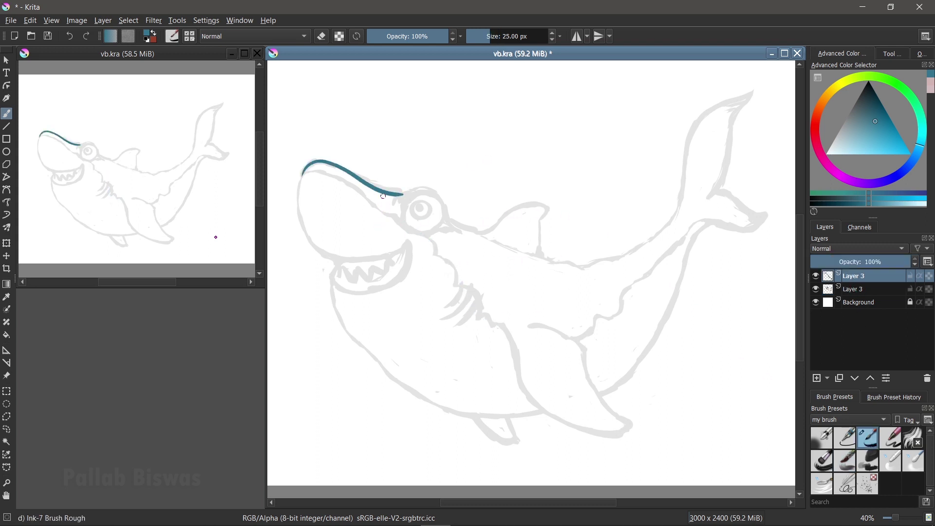
mouse_move(362, 178)
left_mouse_down()
mouse_move(414, 195)
mouse_move(460, 227)
mouse_move(406, 196)
left_mouse_up()
key("ctrl+z")
key("ctrl+z")
key("ctrl+z")
key("ctrl+z")
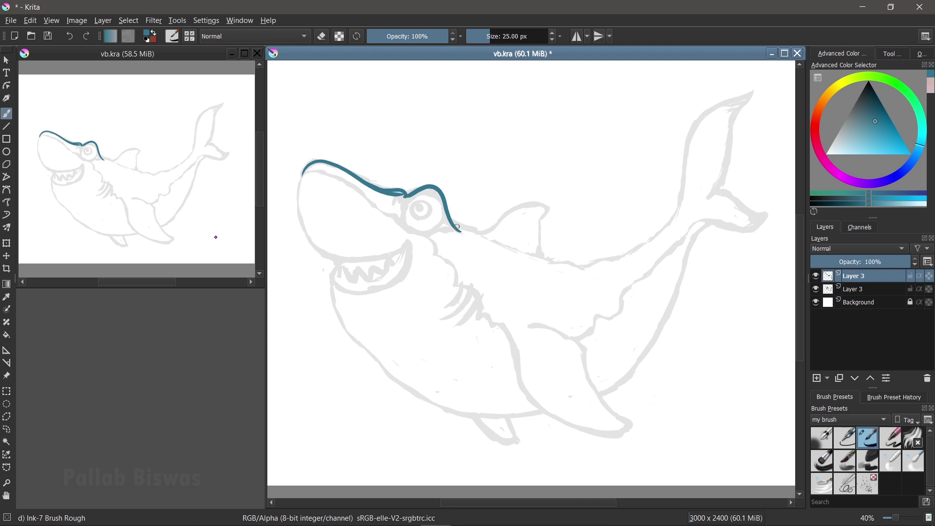
Step: Ink the teal back line and the dorsal fin's front curve and rear edge
left_click_drag(456, 220, 548, 262)
key("ctrl+z")
left_click_drag(452, 218, 545, 261)
left_click_drag(490, 235, 552, 213)
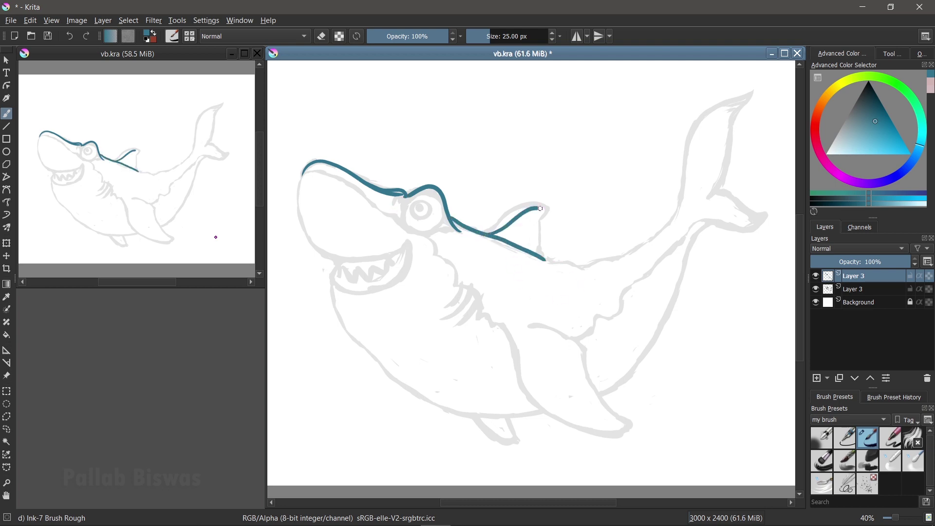
key("ctrl+z")
mouse_move(480, 232)
left_mouse_down()
mouse_move(554, 210)
mouse_move(551, 270)
left_mouse_up()
key("ctrl+z")
left_click_drag(554, 209, 539, 260)
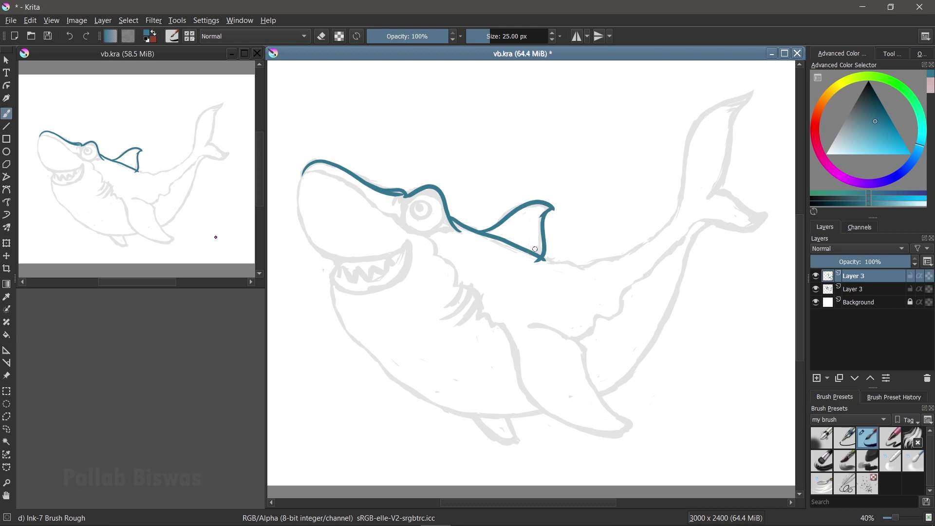
Step: Extend and thicken the back line's end past the dorsal fin
mouse_move(543, 259)
left_mouse_down()
mouse_move(590, 268)
mouse_move(628, 260)
left_mouse_up()
key("ctrl+z")
left_click_drag(627, 259, 652, 244)
key("ctrl+z")
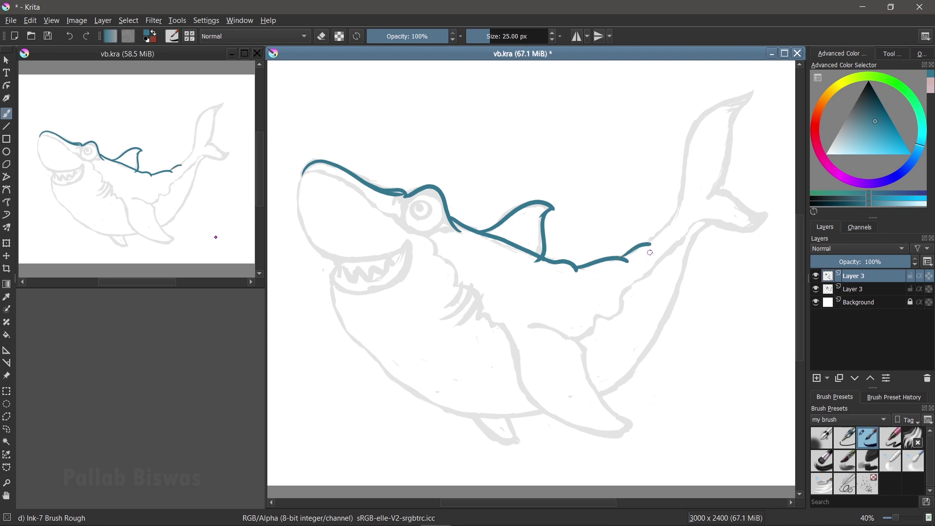
left_click_drag(620, 256, 654, 242)
Step: Trace the tail fluke's back, inner and lower edges in teal
mouse_move(754, 91)
left_mouse_down()
mouse_move(679, 220)
mouse_move(766, 81)
mouse_move(709, 199)
left_mouse_up()
key("ctrl+z")
key("ctrl+z")
mouse_move(753, 93)
left_mouse_down()
mouse_move(708, 199)
mouse_move(765, 223)
left_mouse_up()
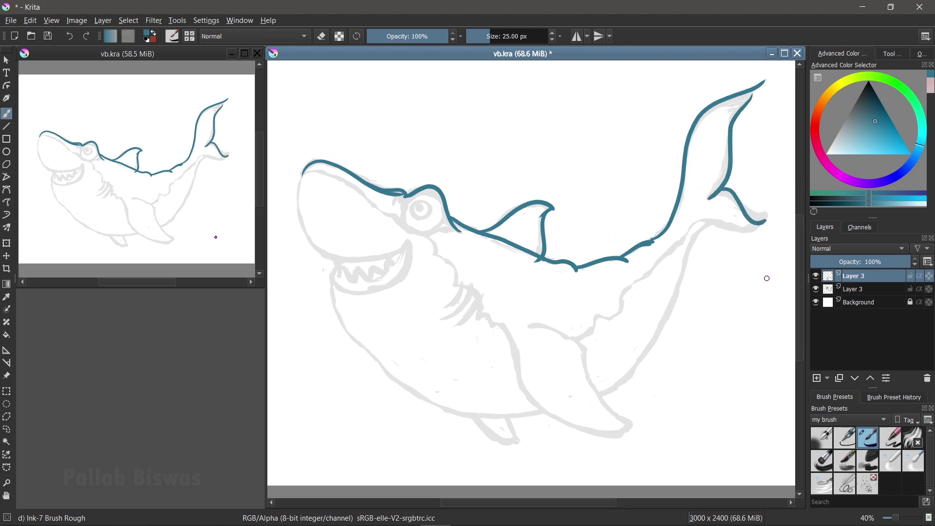
key("ctrl+z")
mouse_move(698, 179)
left_mouse_down()
mouse_move(769, 213)
mouse_move(673, 251)
left_mouse_up()
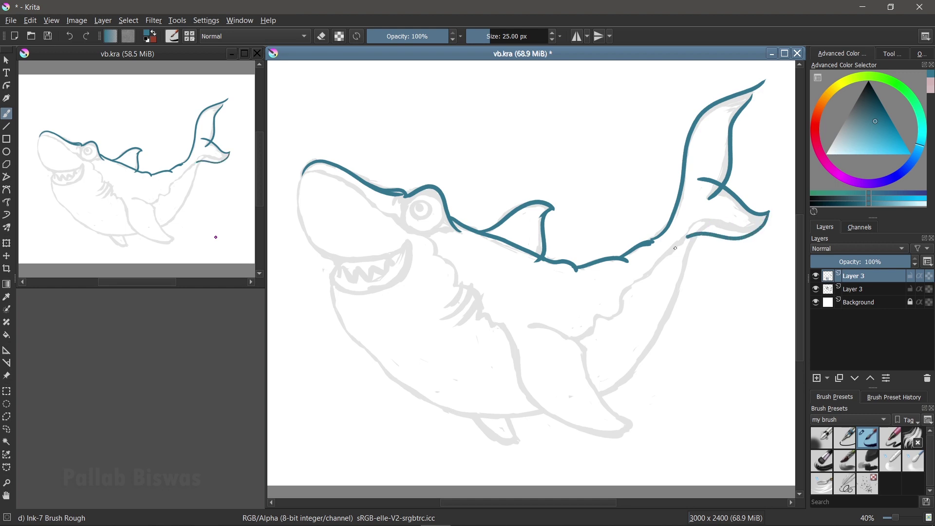
key("ctrl+z")
left_click_drag(769, 213, 675, 231)
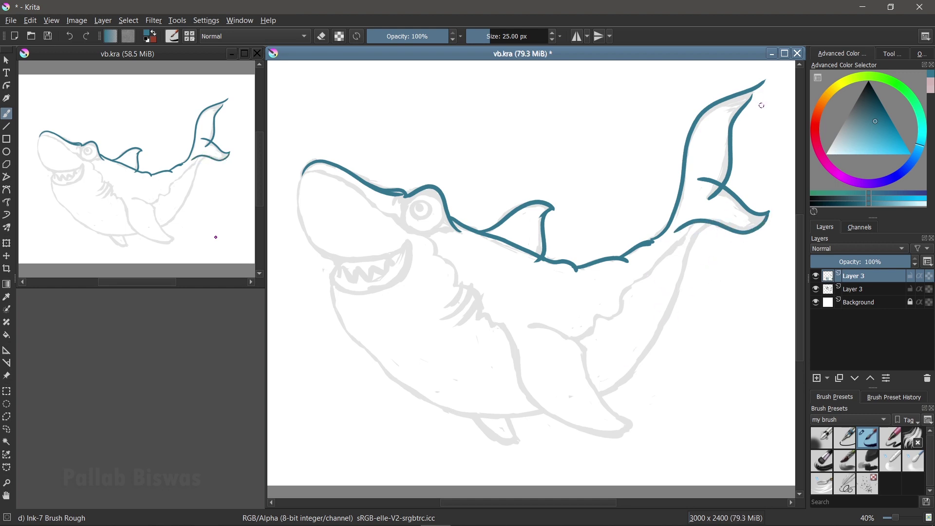
Step: Tidy the tail fin tip, erasing a small piece and removing a stray dash
left_click_drag(728, 126, 719, 162)
key("ctrl+z")
key("ctrl+z")
key("e")
left_click_drag(753, 83, 758, 86)
key("e")
key("e")
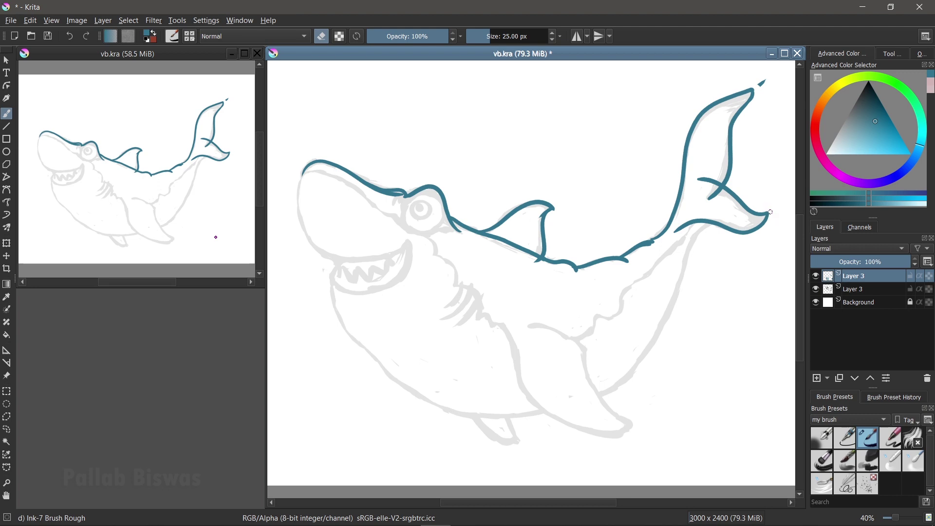
key("ctrl+z")
Step: Trace the upper jaw and the curve under the eye in teal
left_click_drag(304, 173, 395, 218)
key("ctrl+z")
left_click_drag(304, 171, 396, 211)
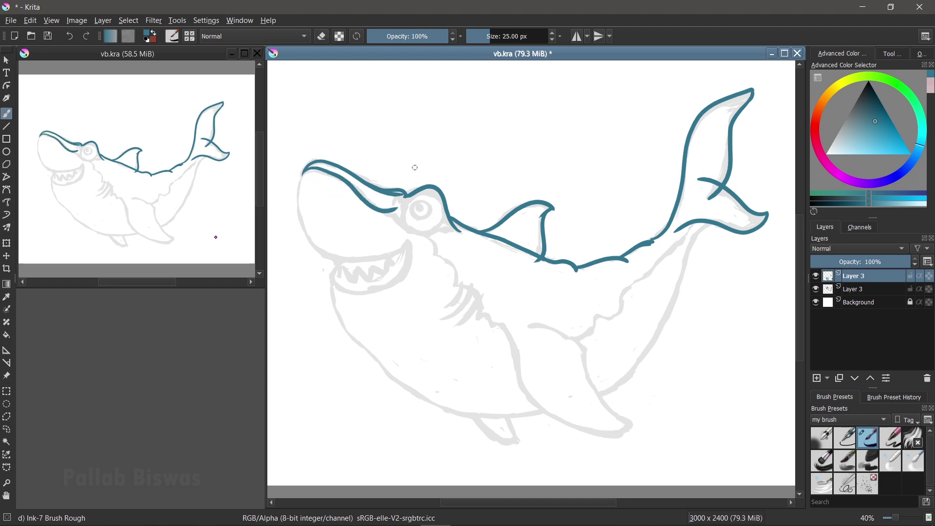
left_click_drag(395, 220, 440, 235)
key("ctrl+z")
left_click_drag(399, 219, 441, 265)
key("ctrl+z")
key("ctrl+z")
Step: Draw the wavy line down from below the eye toward the belly, ending in a small hook
left_click_drag(422, 235, 487, 316)
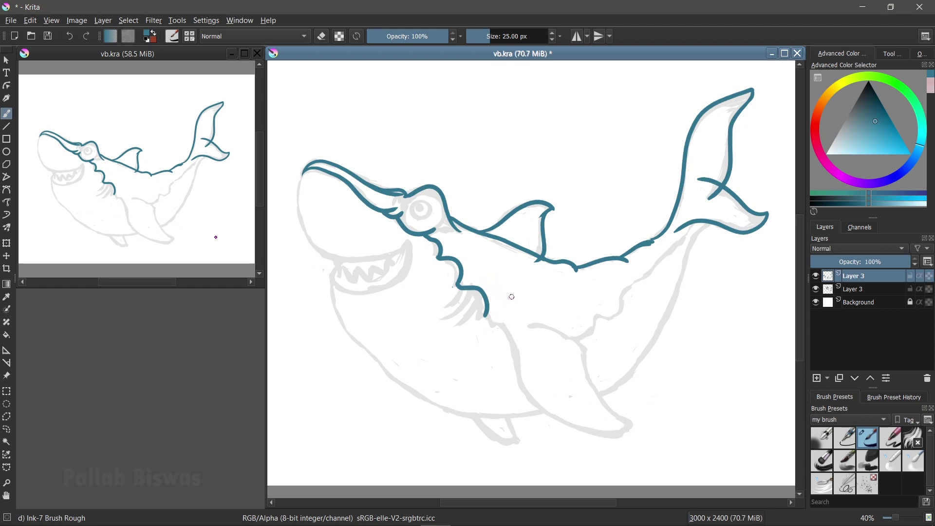
key("ctrl+z")
key("ctrl+z")
mouse_move(439, 257)
left_mouse_down()
mouse_move(456, 257)
mouse_move(463, 288)
left_mouse_up()
key("ctrl+z")
mouse_move(438, 257)
left_mouse_down()
mouse_move(460, 265)
mouse_move(508, 347)
left_mouse_up()
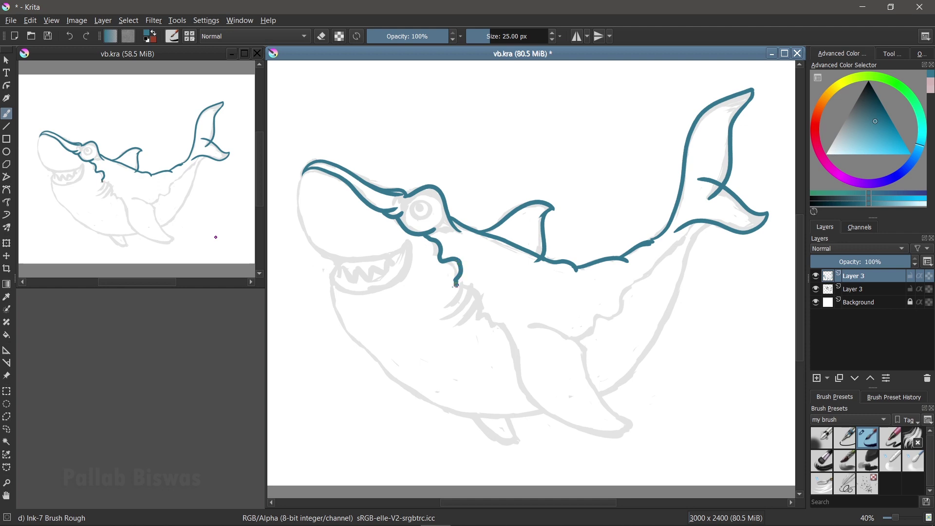
key("ctrl+z")
left_click_drag(457, 281, 479, 319)
key("ctrl+z")
mouse_move(454, 283)
left_mouse_down()
mouse_move(493, 329)
mouse_move(502, 323)
left_mouse_up()
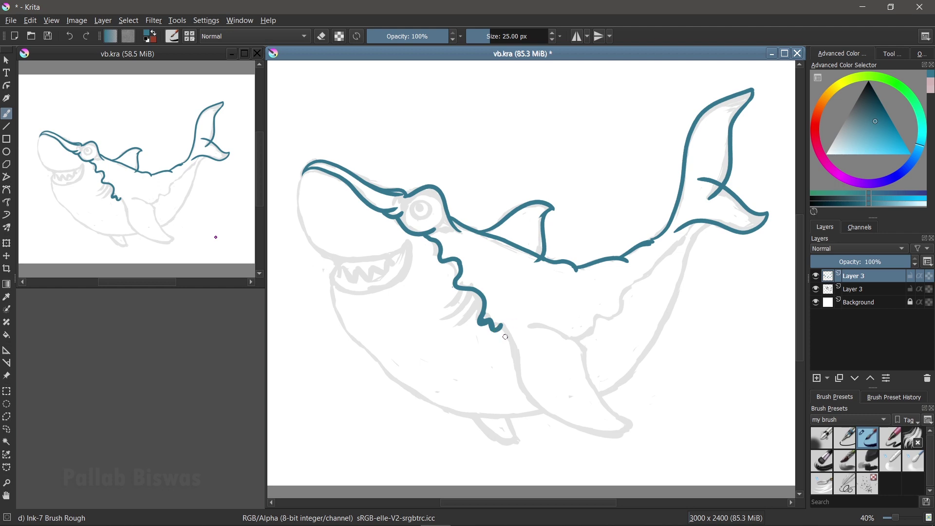
key("ctrl+z")
key("ctrl+z")
mouse_move(482, 318)
left_mouse_down()
mouse_move(494, 327)
mouse_move(508, 321)
left_mouse_up()
key("ctrl+z")
key("ctrl+z")
key("ctrl+z")
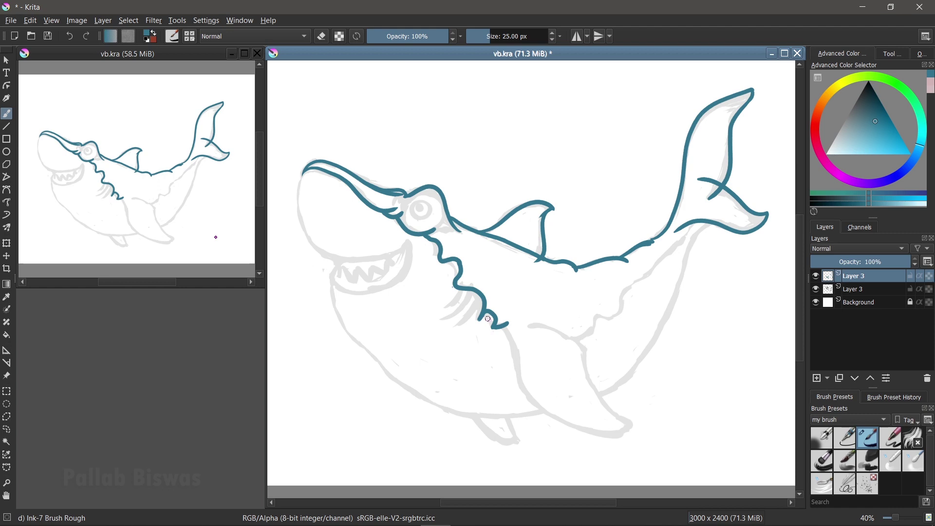
Step: Erase part of the line near the gill, curl its end, and draw the long belly curve
key("e")
key("e")
key("e")
left_click_drag(453, 291, 453, 281)
left_click_drag(485, 314, 492, 320)
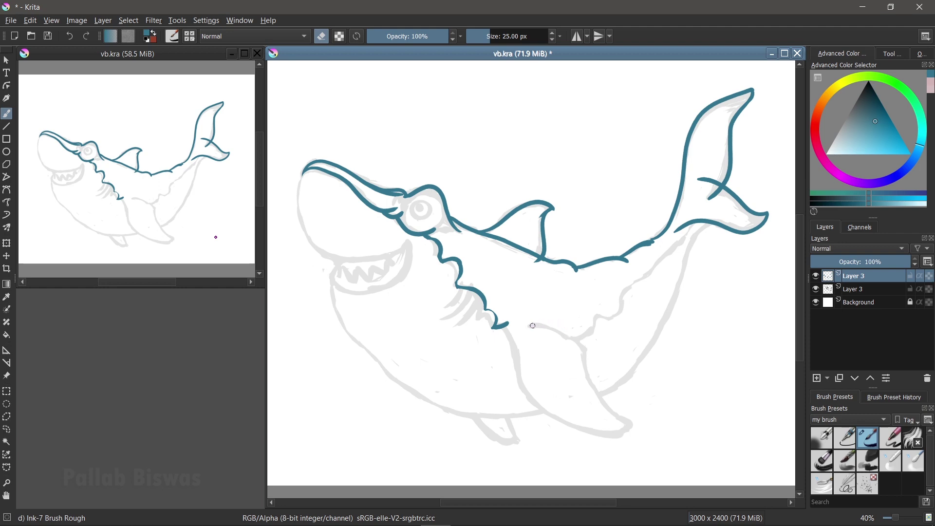
left_click_drag(508, 325, 606, 423)
key("ctrl+z")
left_click_drag(507, 326, 639, 428)
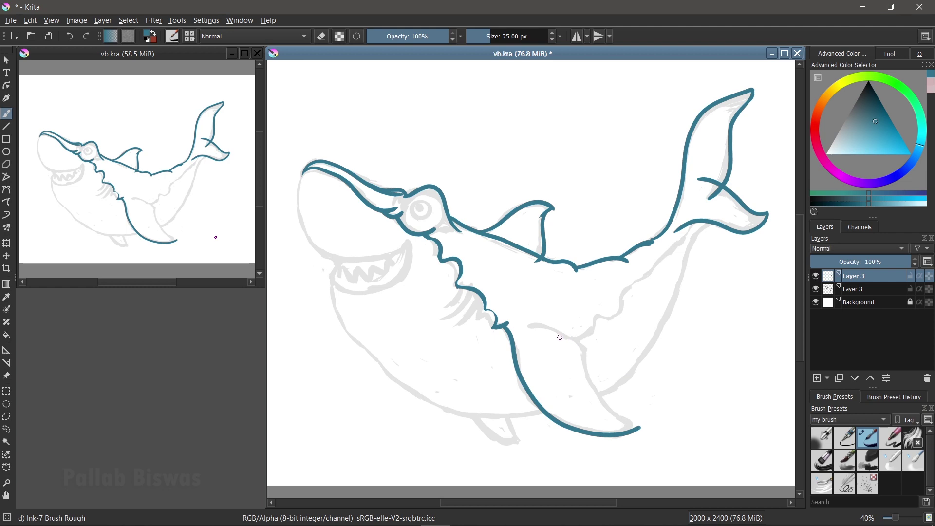
Step: Outline the lower fin, drawing its upper edge toward the fin notch
mouse_move(531, 325)
left_mouse_down()
mouse_move(591, 364)
mouse_move(604, 398)
left_mouse_up()
key("ctrl+z")
key("ctrl+z")
left_click_drag(586, 347, 636, 427)
key("ctrl+z")
left_click_drag(583, 343, 639, 425)
left_click_drag(539, 326, 579, 356)
key("ctrl+z")
left_click_drag(535, 335, 583, 343)
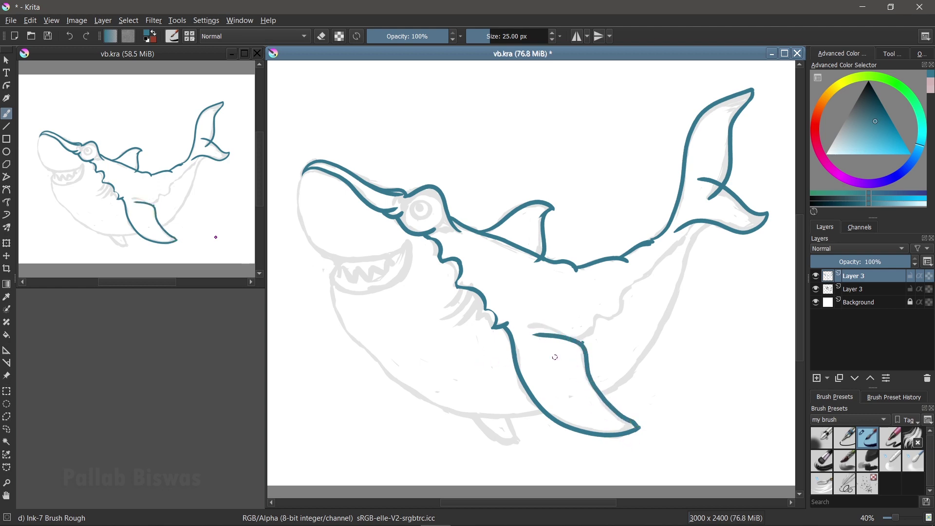
Step: Shape the fin notch, run the wavy line up into the tail, and fill the snout tip
key("e")
key("e")
left_click_drag(566, 336, 592, 324)
key("ctrl+z")
left_click_drag(570, 337, 613, 314)
key("ctrl+z")
mouse_move(575, 340)
left_mouse_down()
mouse_move(590, 310)
mouse_move(619, 316)
mouse_move(616, 292)
mouse_move(635, 287)
mouse_move(707, 223)
left_mouse_up()
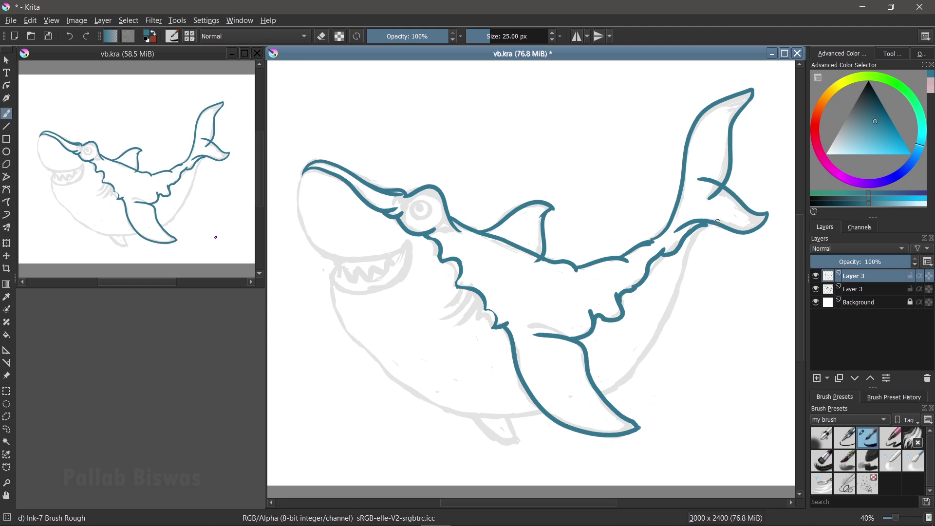
left_click_drag(700, 223, 719, 214)
left_click_drag(661, 250, 648, 256)
mouse_move(310, 166)
left_mouse_down()
mouse_move(396, 205)
mouse_move(389, 214)
mouse_move(392, 198)
mouse_move(402, 204)
mouse_move(390, 204)
left_mouse_up()
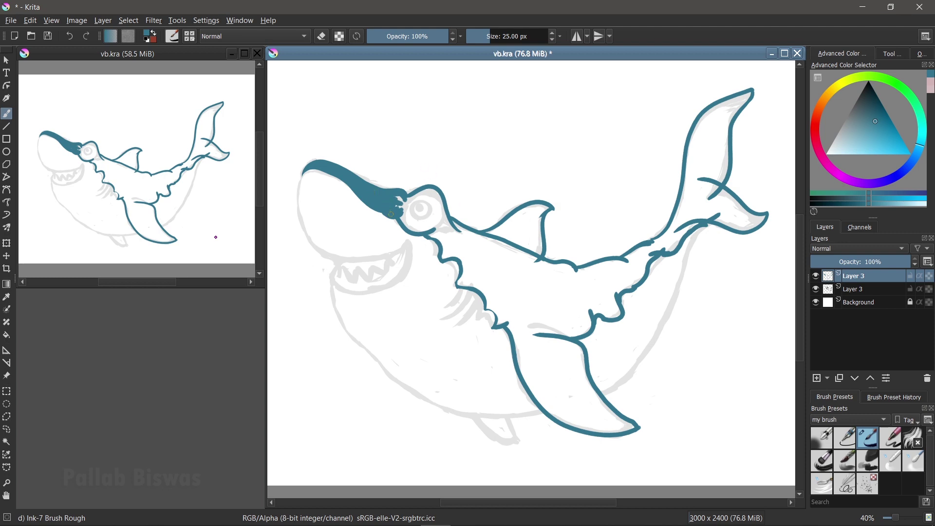
Step: Fill the snout, the head behind the eye, the dorsal fin and the jaw edge with solid teal
mouse_move(402, 215)
left_mouse_down()
mouse_move(421, 228)
mouse_move(397, 200)
mouse_move(435, 190)
mouse_move(456, 234)
mouse_move(417, 226)
mouse_move(431, 227)
mouse_move(420, 221)
mouse_move(428, 209)
mouse_move(422, 216)
mouse_move(441, 236)
mouse_move(423, 217)
mouse_move(428, 195)
mouse_move(441, 235)
mouse_move(425, 196)
left_mouse_up()
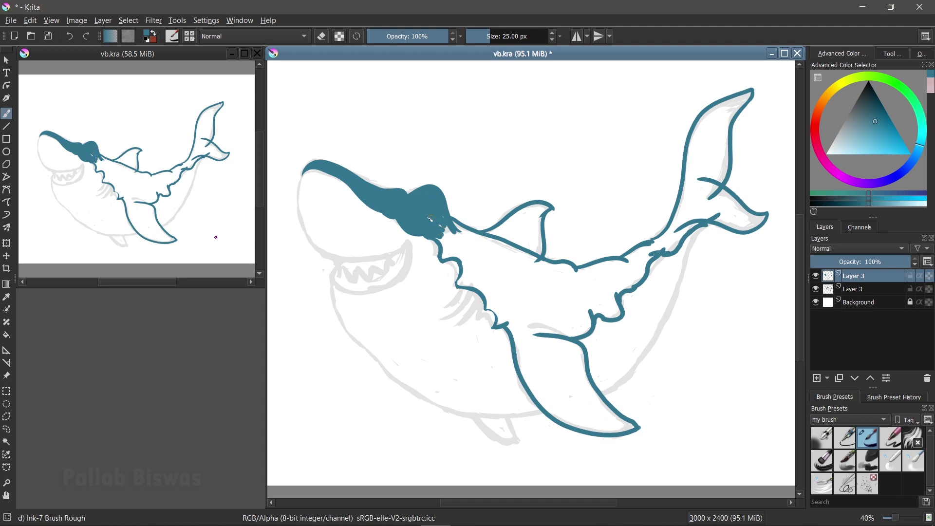
mouse_move(445, 238)
left_mouse_down()
mouse_move(443, 256)
mouse_move(447, 248)
mouse_move(467, 266)
mouse_move(460, 285)
mouse_move(478, 284)
left_mouse_up()
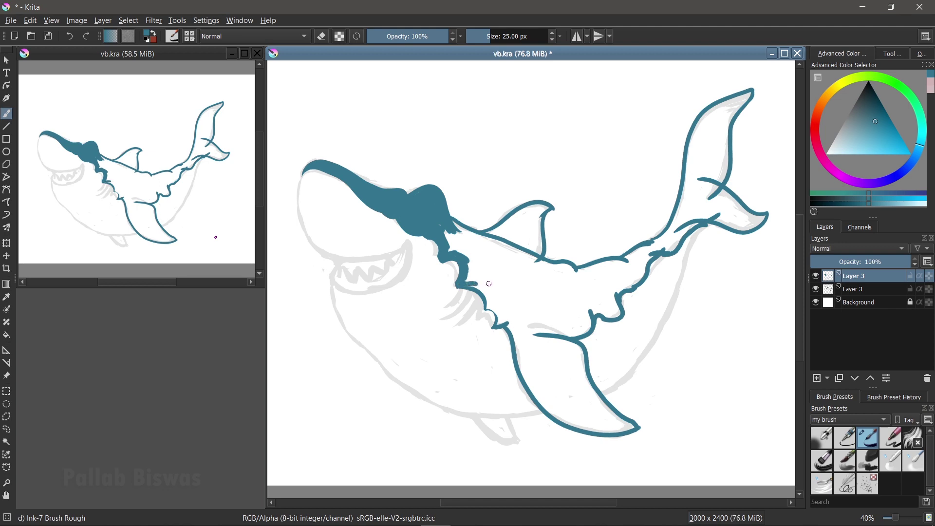
mouse_move(453, 230)
left_mouse_down()
mouse_move(447, 237)
mouse_move(460, 244)
mouse_move(465, 231)
mouse_move(503, 244)
mouse_move(503, 225)
left_mouse_up()
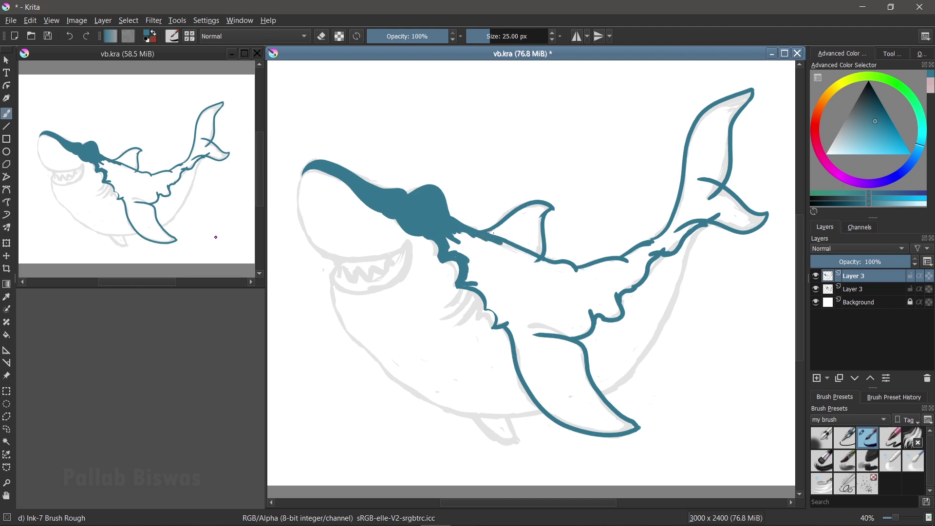
mouse_move(493, 231)
left_mouse_down()
mouse_move(536, 206)
mouse_move(534, 261)
left_mouse_up()
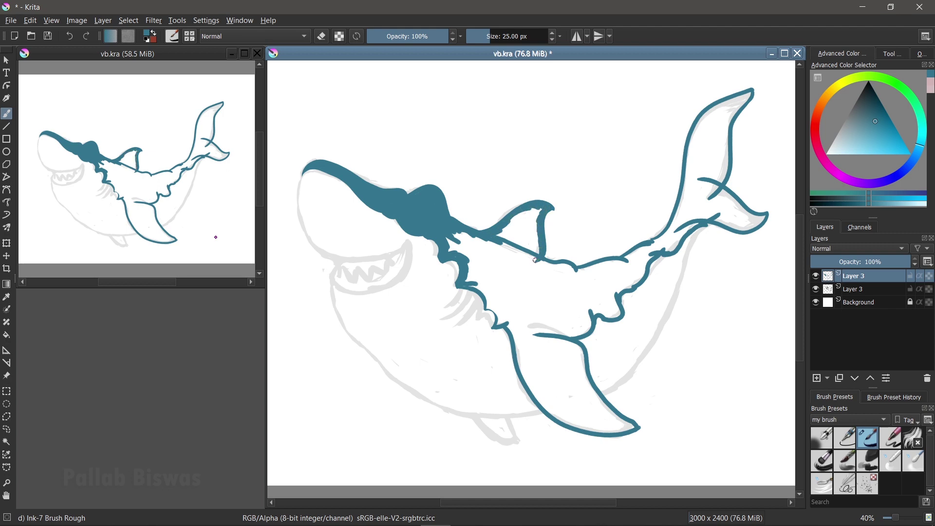
mouse_move(540, 211)
left_mouse_down()
mouse_move(501, 234)
mouse_move(520, 225)
mouse_move(533, 256)
mouse_move(515, 245)
mouse_move(509, 257)
left_mouse_up()
left_click_drag(467, 285, 497, 311)
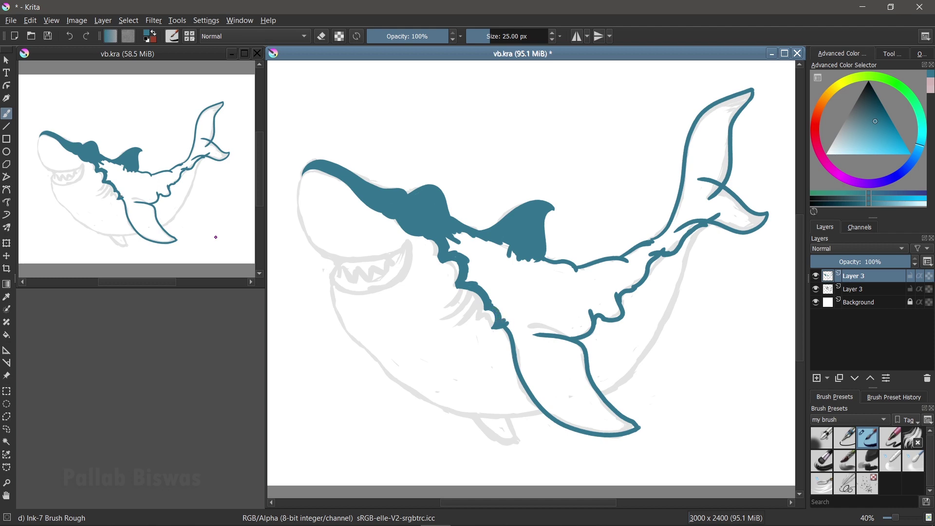
left_click_drag(495, 297, 515, 327)
mouse_move(458, 248)
left_mouse_down()
mouse_move(469, 235)
mouse_move(462, 256)
mouse_move(487, 244)
left_mouse_up()
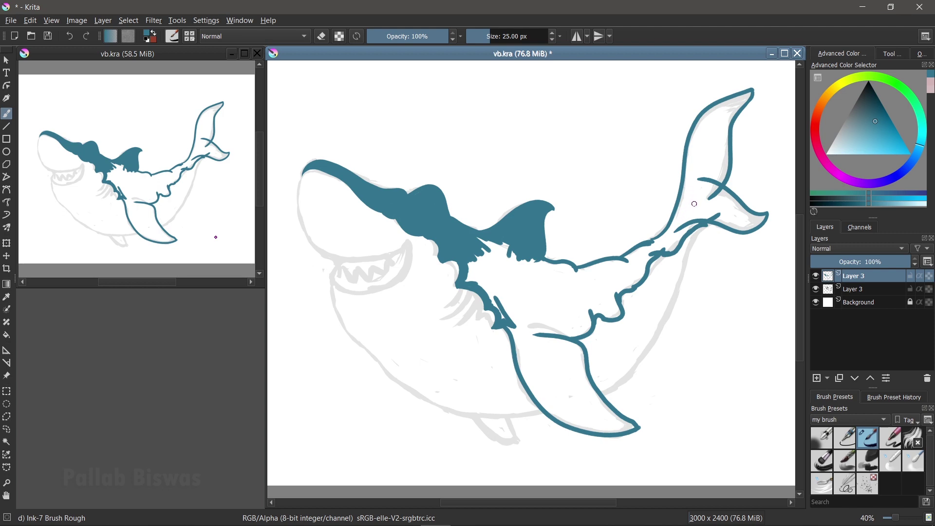
Step: Paint teal along the tail's left edge and upper interior, then enlarge the brush to 55 px
mouse_move(675, 223)
left_mouse_down()
mouse_move(691, 139)
mouse_move(710, 107)
mouse_move(741, 103)
mouse_move(725, 134)
mouse_move(715, 136)
mouse_move(727, 107)
mouse_move(696, 141)
mouse_move(690, 160)
mouse_move(712, 132)
mouse_move(716, 146)
mouse_move(707, 155)
left_mouse_up()
mouse_move(728, 119)
left_mouse_down()
mouse_move(727, 157)
mouse_move(708, 200)
mouse_move(726, 146)
mouse_move(723, 154)
mouse_move(707, 148)
mouse_move(715, 175)
mouse_move(694, 182)
left_mouse_up()
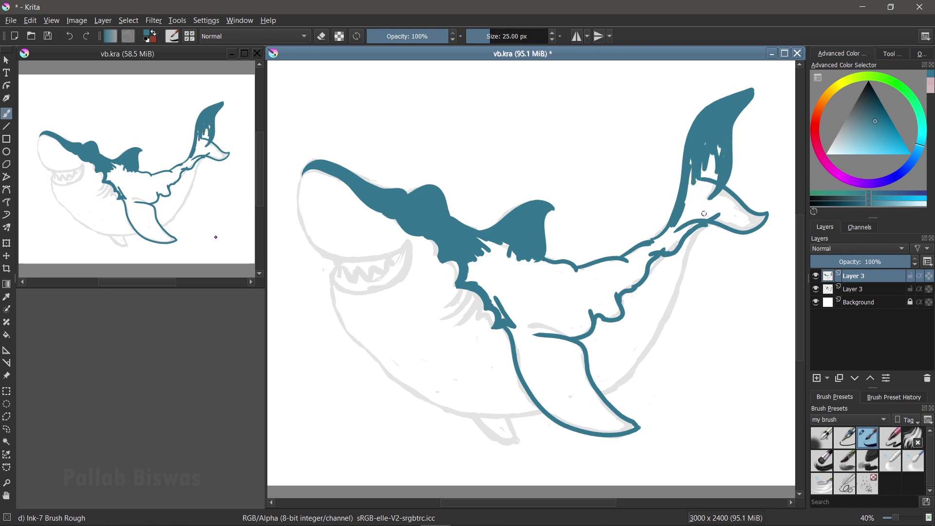
key("bracketright")
key("bracketright")
key("bracketright")
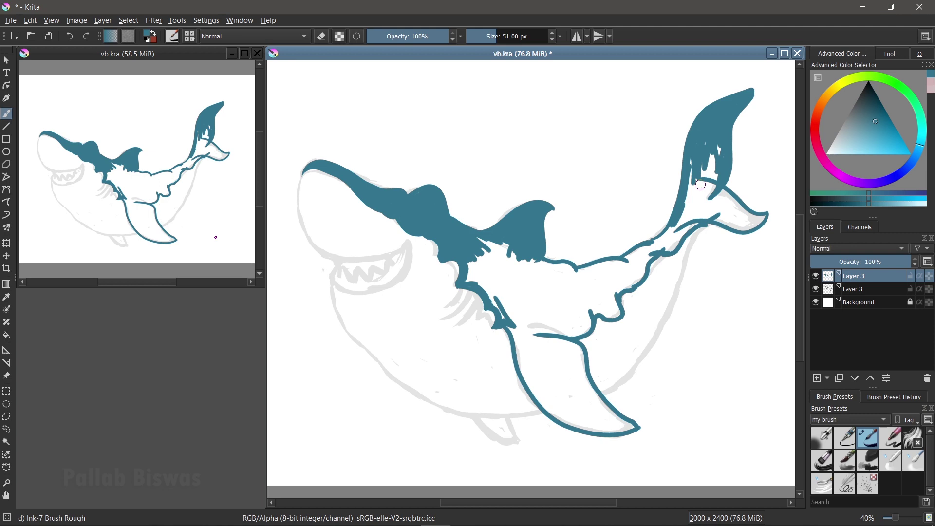
Step: Fill the tail interior and its tip patches with teal, using a 41 px brush
mouse_move(693, 176)
left_mouse_down()
mouse_move(696, 157)
mouse_move(720, 146)
mouse_move(711, 188)
mouse_move(698, 198)
mouse_move(692, 181)
mouse_move(679, 225)
mouse_move(704, 214)
mouse_move(691, 204)
mouse_move(717, 194)
mouse_move(735, 210)
mouse_move(715, 213)
mouse_move(746, 225)
mouse_move(733, 205)
left_mouse_up()
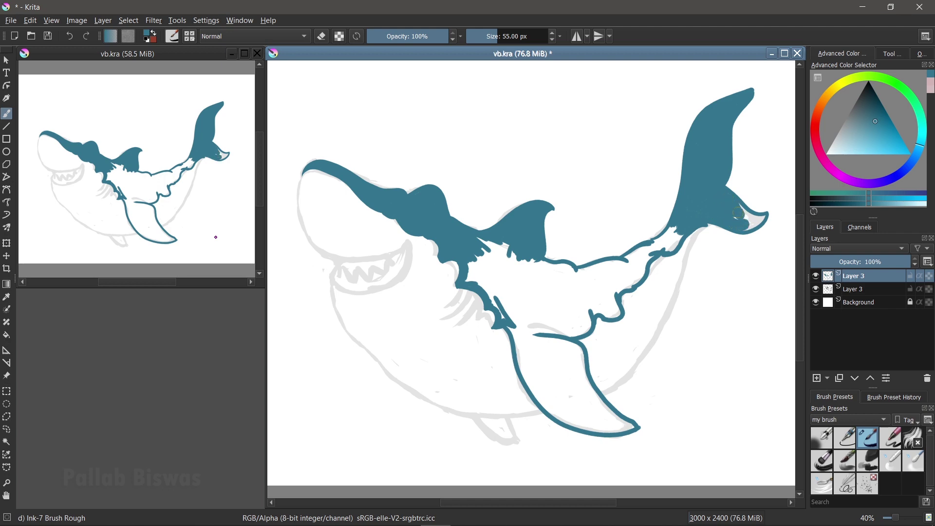
key("bracketleft")
key("bracketleft")
left_click_drag(738, 206, 752, 218)
key("bracketleft")
key("bracketleft")
left_click_drag(755, 216, 747, 228)
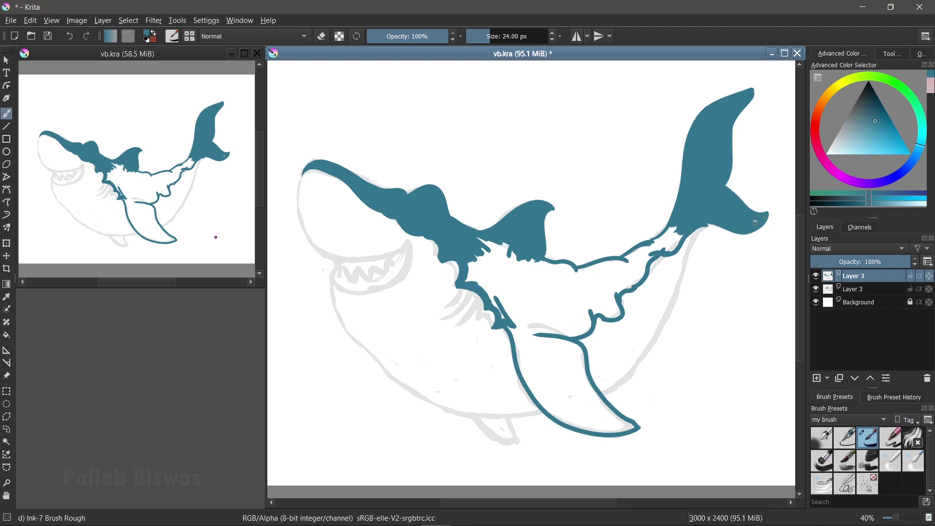
Step: Close the back-line gaps near the tail base, then paint thick 68 px strokes below the dorsal fin
left_click_drag(627, 259, 647, 249)
mouse_move(652, 244)
left_mouse_down()
mouse_move(669, 233)
mouse_move(664, 251)
left_mouse_up()
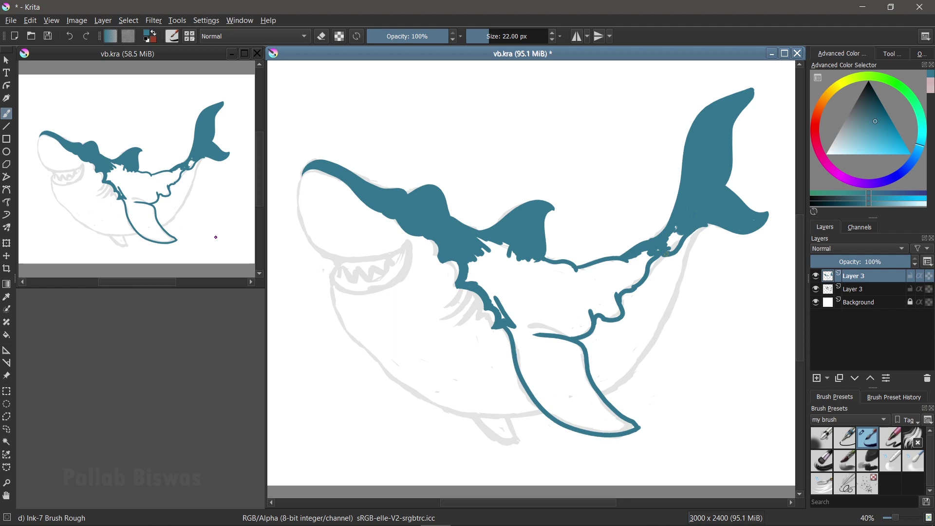
left_click_drag(667, 255, 677, 227)
key("bracketright")
key("bracketright")
key("bracketright")
key("bracketright")
key("bracketright")
key("bracketright")
mouse_move(507, 309)
left_mouse_down()
mouse_move(497, 265)
mouse_move(518, 257)
mouse_move(579, 277)
mouse_move(645, 255)
mouse_move(604, 282)
left_mouse_up()
mouse_move(473, 275)
left_mouse_down()
mouse_move(511, 316)
mouse_move(506, 282)
mouse_move(572, 285)
left_mouse_up()
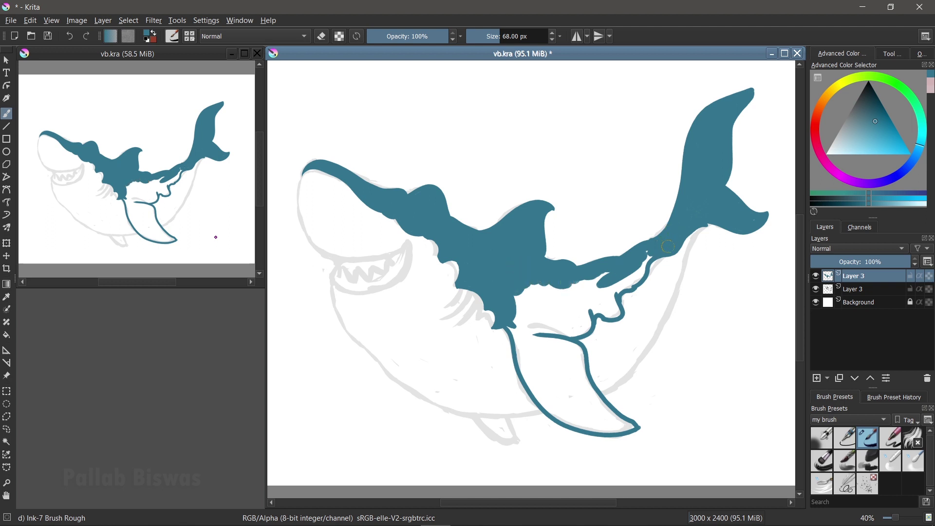
Step: Paint teal over the area under the back near the tail, down through the lower fin
mouse_move(646, 256)
left_mouse_down()
mouse_move(613, 293)
mouse_move(603, 277)
mouse_move(534, 295)
mouse_move(516, 327)
mouse_move(564, 296)
mouse_move(589, 295)
mouse_move(604, 315)
mouse_move(613, 313)
mouse_move(609, 300)
left_mouse_up()
mouse_move(552, 305)
left_mouse_down()
mouse_move(521, 333)
mouse_move(521, 351)
mouse_move(524, 341)
mouse_move(587, 323)
mouse_move(582, 312)
mouse_move(550, 324)
mouse_move(523, 378)
mouse_move(548, 343)
mouse_move(536, 384)
mouse_move(553, 402)
mouse_move(573, 347)
mouse_move(582, 385)
mouse_move(554, 411)
mouse_move(582, 422)
mouse_move(591, 387)
mouse_move(614, 423)
mouse_move(584, 428)
mouse_move(628, 426)
left_mouse_up()
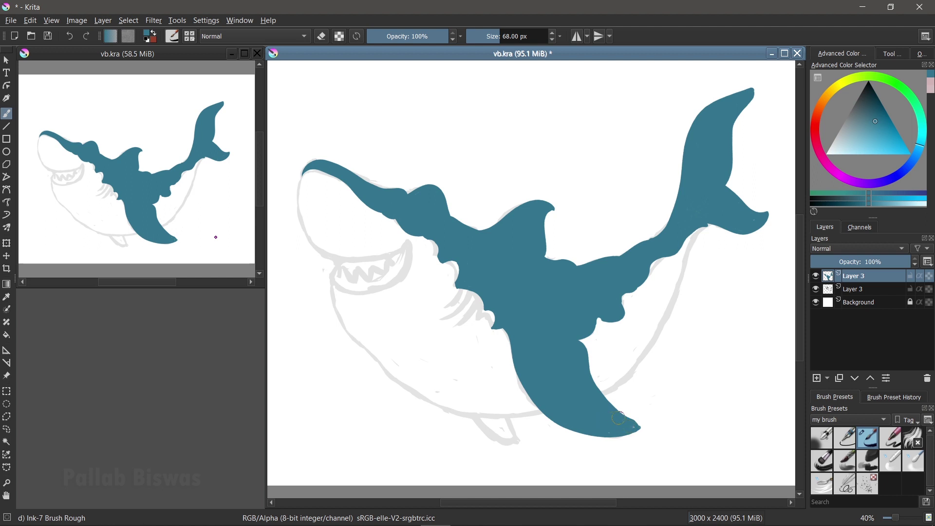
Step: Shrink the brush to 51 px and try a stroke down the snout, then undo it
key("bracketleft")
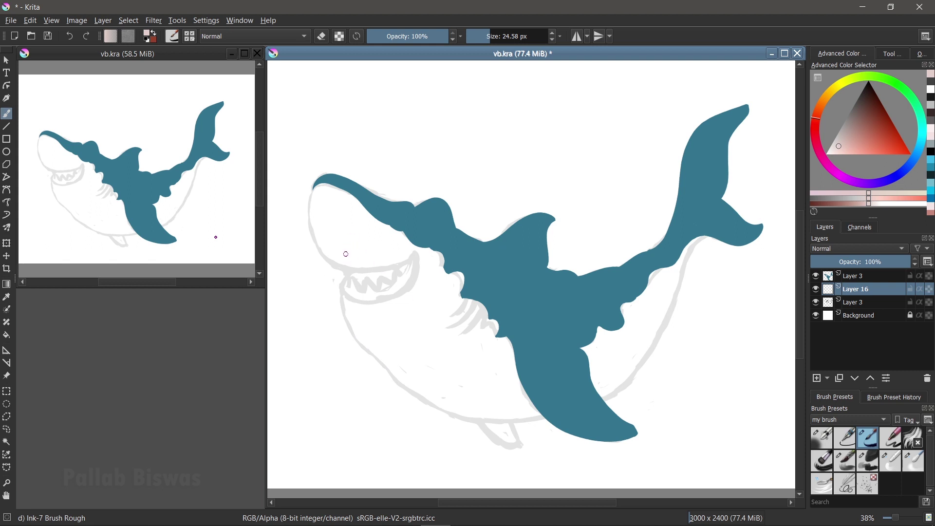
left_click_drag(316, 190, 336, 267)
key("ctrl+z")
Step: Fade sketch Layer 3 to 10% opacity, then draw a pink jaw line on Layer 16
left_click(859, 302)
left_click(819, 262)
left_click_drag(851, 264, 803, 263)
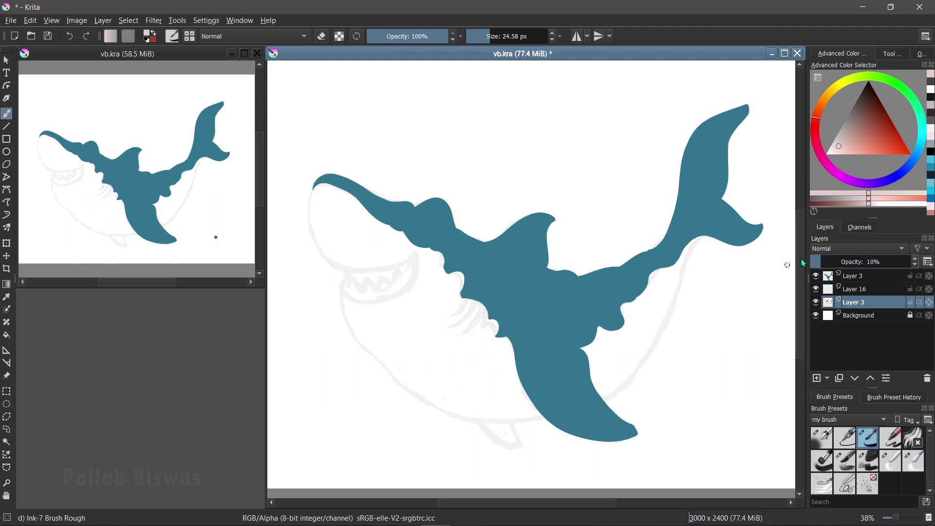
left_click(861, 290)
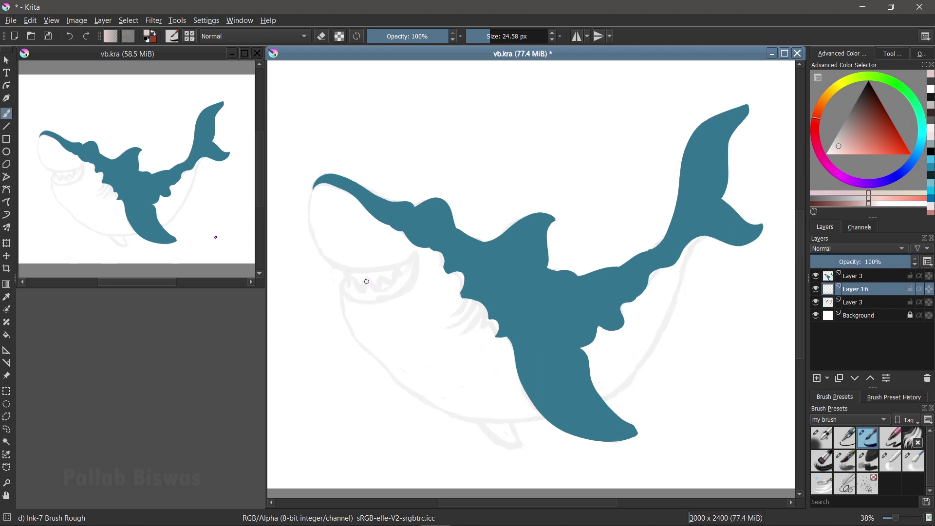
left_click_drag(313, 189, 375, 276)
Step: Redraw the pink jaw line, trace the belly outline, and paint pale pink over the lower head
key("ctrl+z")
mouse_move(313, 190)
left_mouse_down()
mouse_move(354, 279)
mouse_move(387, 285)
left_mouse_up()
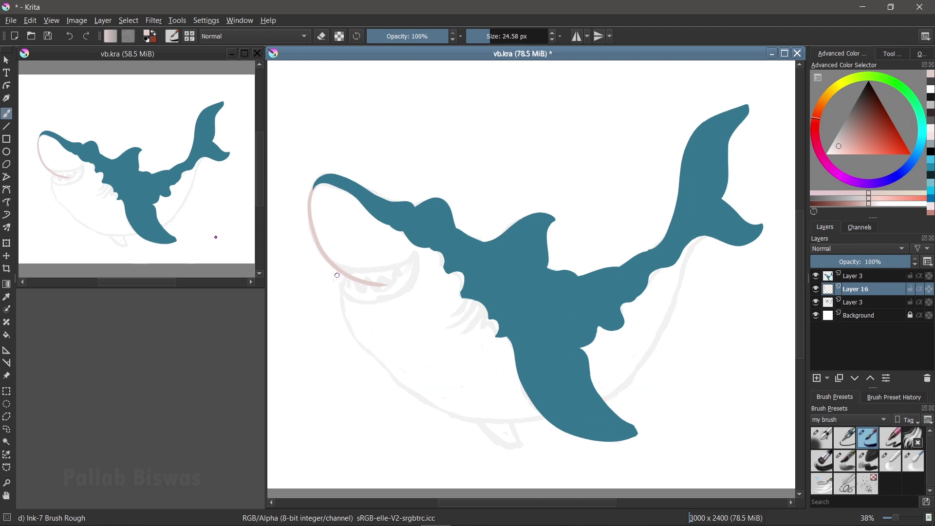
left_click_drag(344, 276, 540, 418)
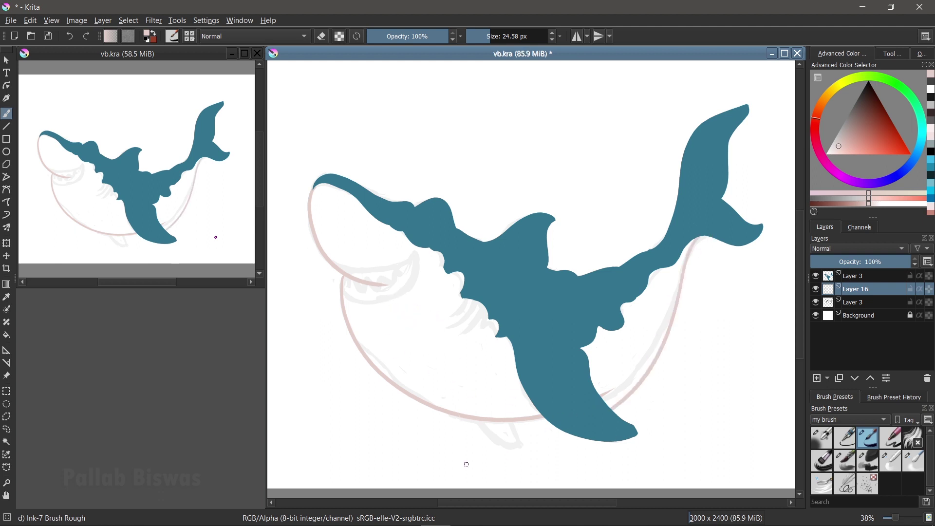
left_click_drag(706, 237, 445, 410)
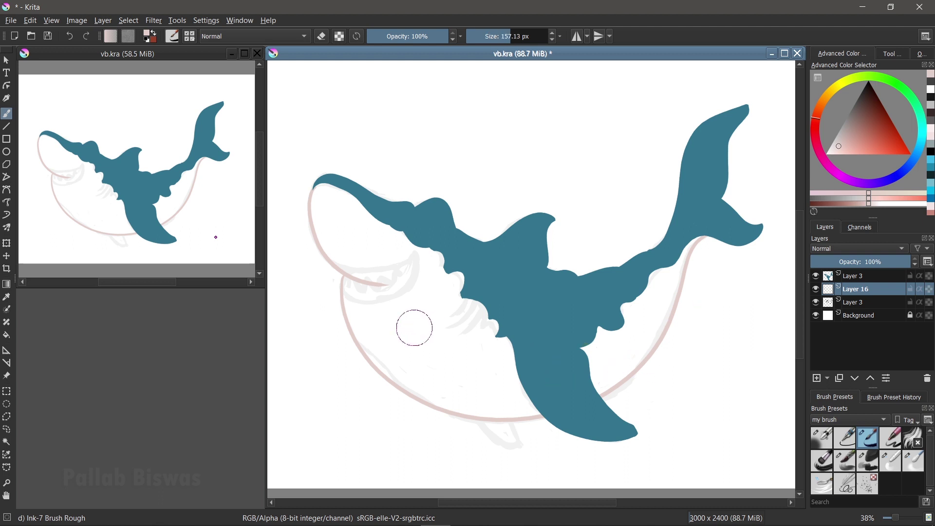
mouse_move(403, 322)
left_mouse_down()
mouse_move(334, 202)
mouse_move(458, 283)
mouse_move(506, 361)
mouse_move(626, 313)
mouse_move(491, 365)
mouse_move(381, 302)
mouse_move(388, 338)
mouse_move(492, 371)
mouse_move(409, 314)
left_mouse_up()
key("bracketleft")
key("bracketleft")
key("bracketleft")
key("bracketleft")
key("bracketleft")
key("bracketleft")
Step: Fill the white slivers along the head, belly edge and tail junction with pale pink
left_click_drag(355, 320, 350, 302)
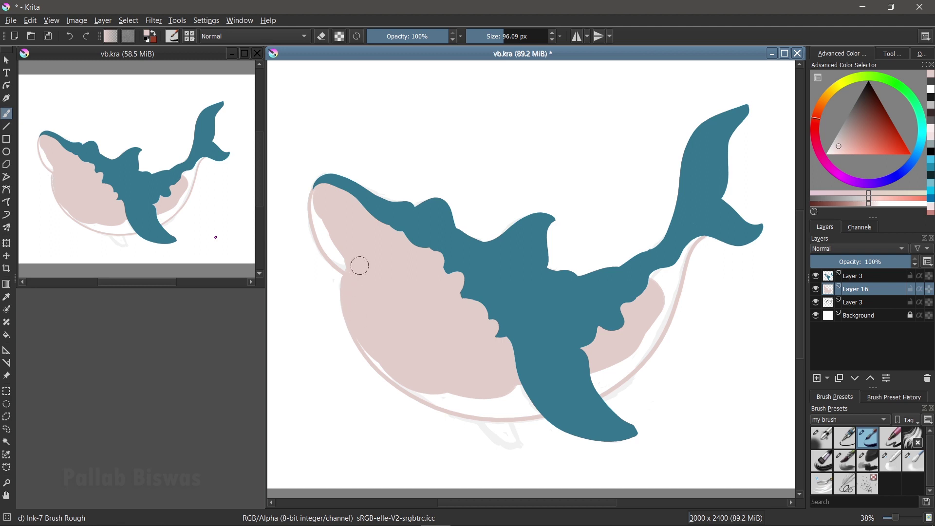
left_click_drag(325, 210, 343, 252)
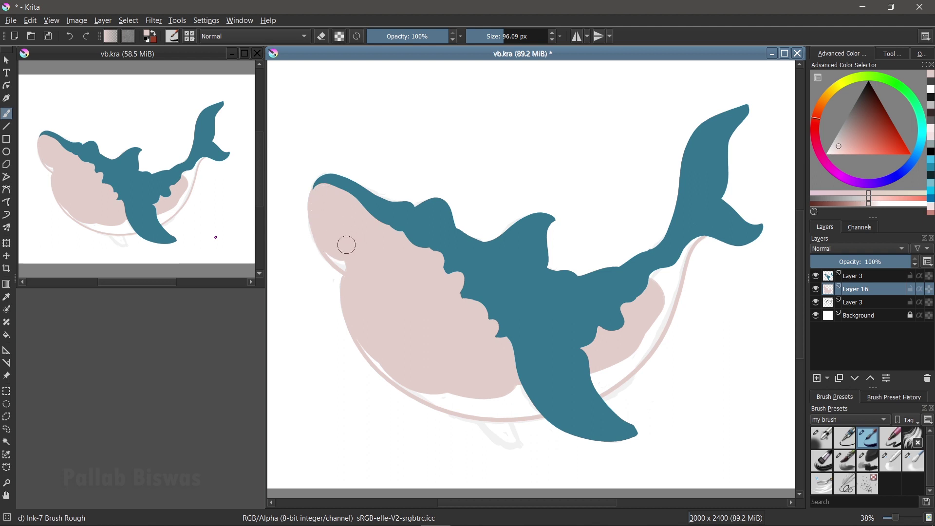
left_click_drag(330, 244, 342, 258)
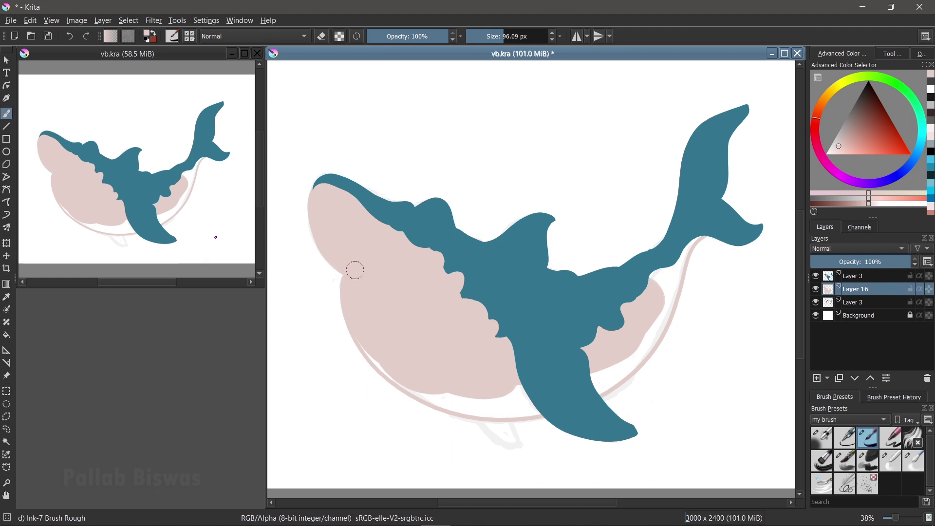
left_click_drag(362, 332, 401, 373)
mouse_move(463, 378)
left_mouse_down()
mouse_move(429, 392)
mouse_move(500, 407)
mouse_move(472, 407)
mouse_move(517, 394)
mouse_move(529, 410)
left_mouse_up()
mouse_move(588, 376)
left_mouse_down()
mouse_move(597, 360)
mouse_move(600, 385)
mouse_move(627, 362)
mouse_move(620, 349)
left_mouse_up()
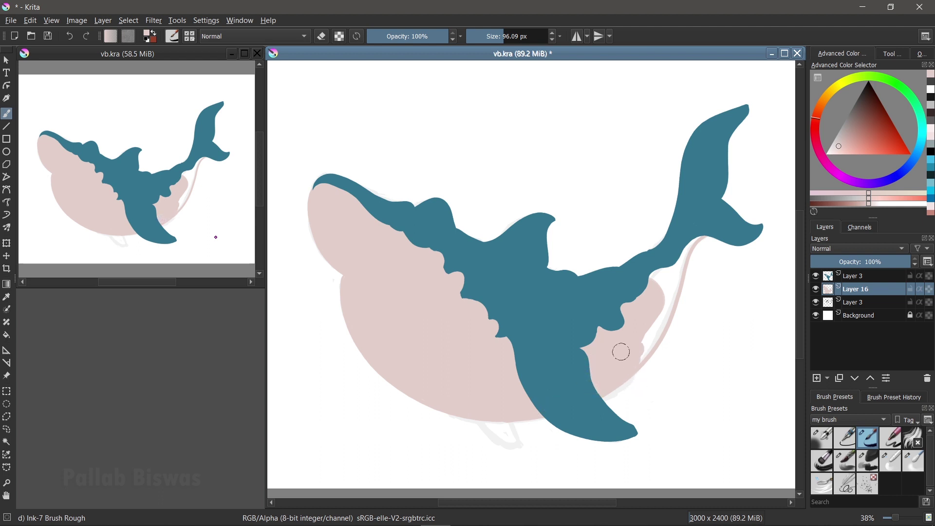
left_click_drag(650, 290, 691, 237)
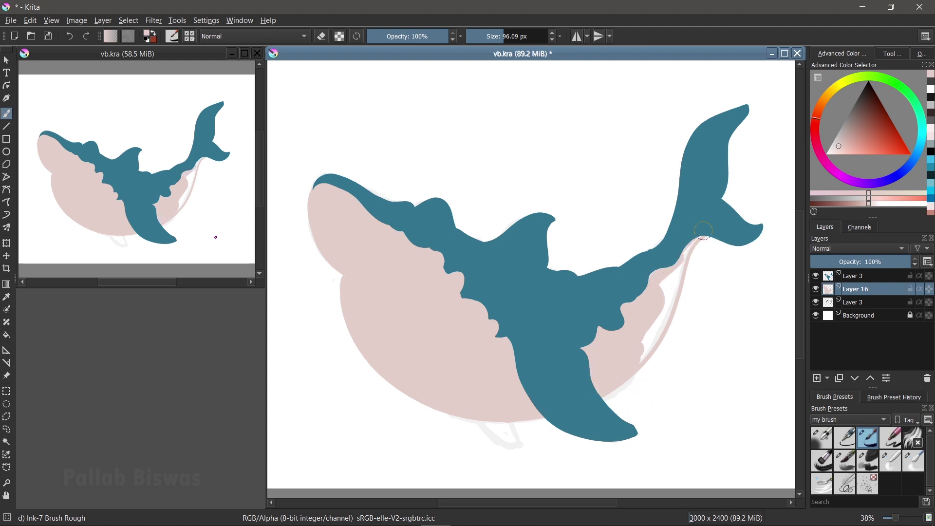
mouse_move(698, 238)
left_mouse_down()
mouse_move(668, 279)
mouse_move(679, 260)
mouse_move(639, 355)
left_mouse_up()
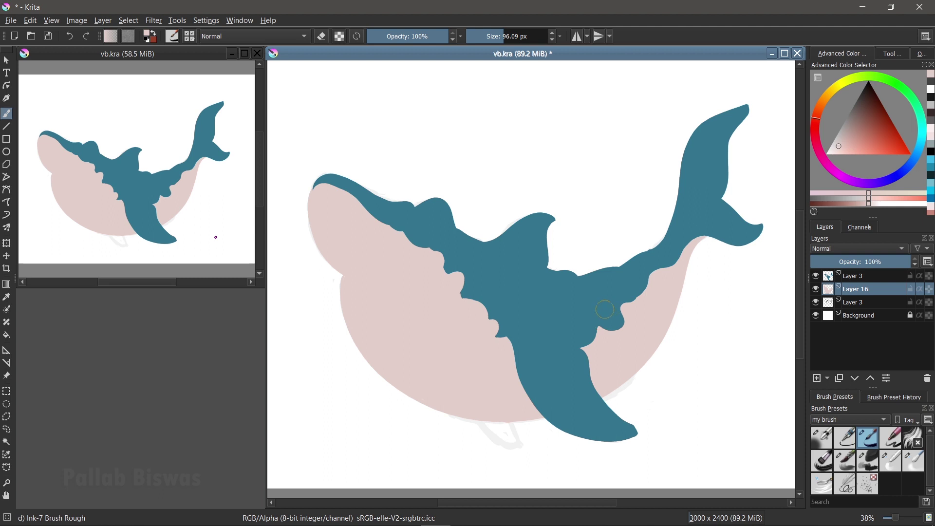
Step: Save vb.kra and add a new layer for the lower flipper
key("ctrl+s")
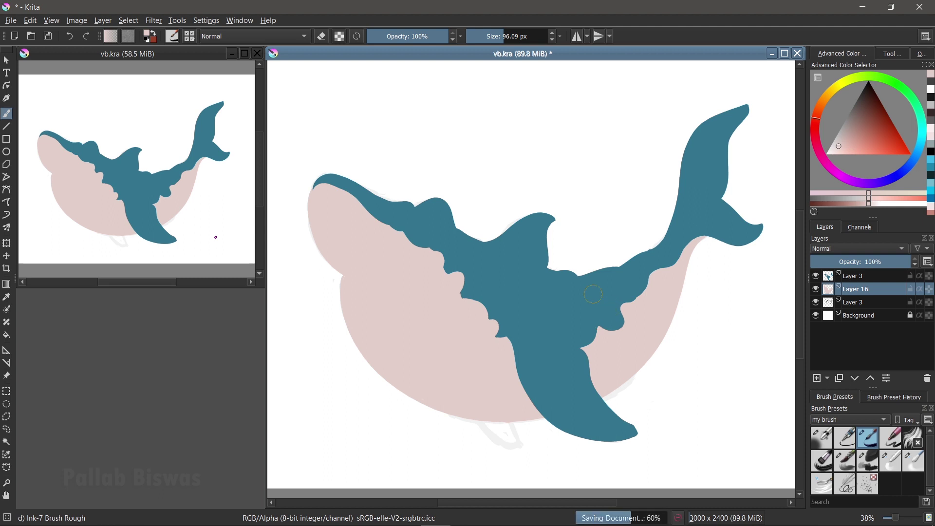
left_click(852, 306)
left_click(817, 378)
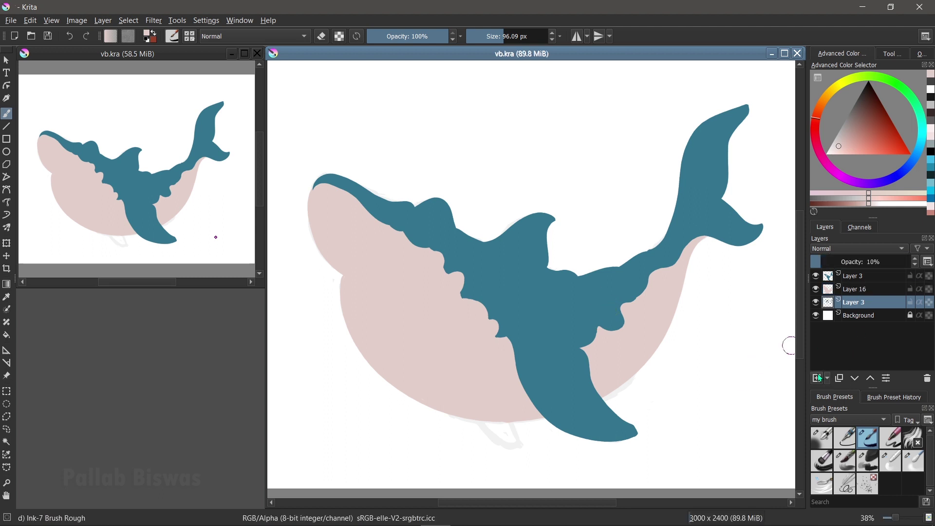
Step: Pick the whale's teal and outline and fill a small flipper below the pink belly
left_click(566, 352, "ctrl")
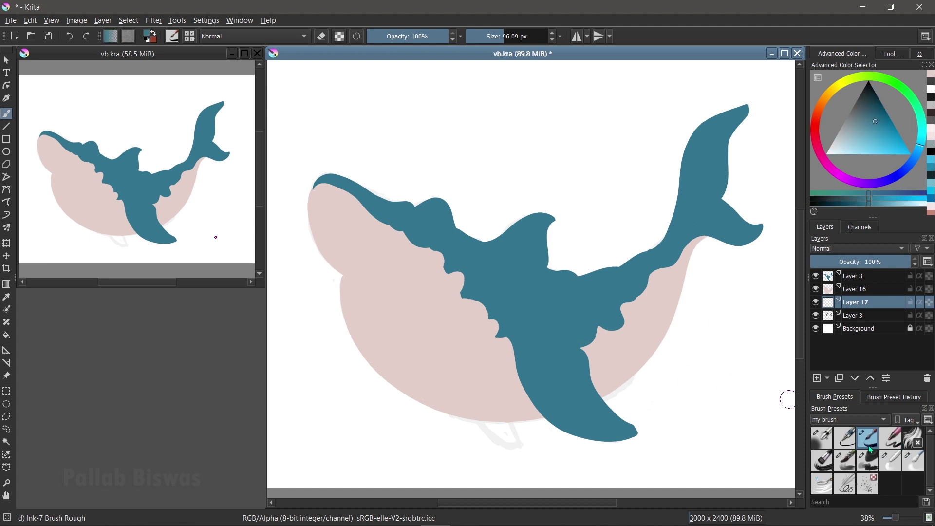
mouse_move(511, 397)
left_mouse_down()
mouse_move(476, 419)
mouse_move(471, 409)
mouse_move(546, 446)
left_mouse_up()
key("ctrl+z")
left_click_drag(466, 418, 524, 448)
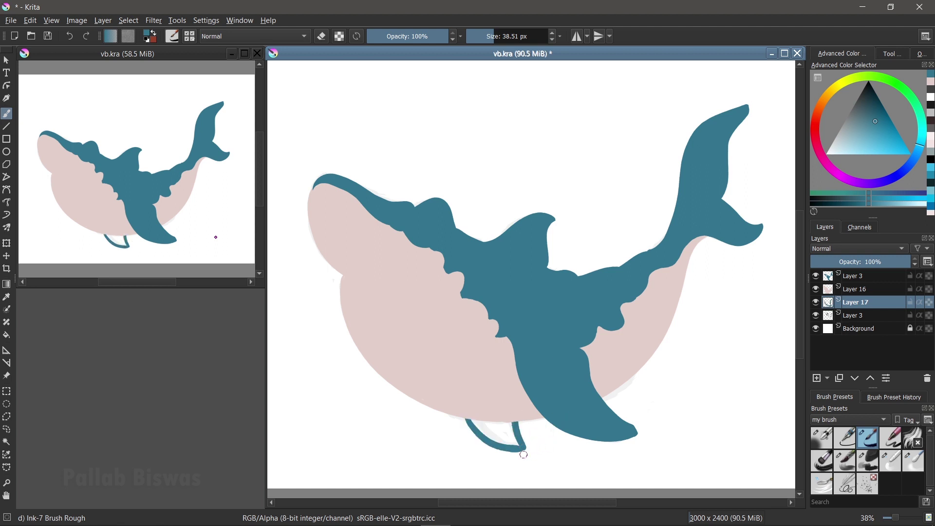
mouse_move(517, 446)
left_mouse_down()
mouse_move(473, 423)
mouse_move(507, 440)
left_mouse_up()
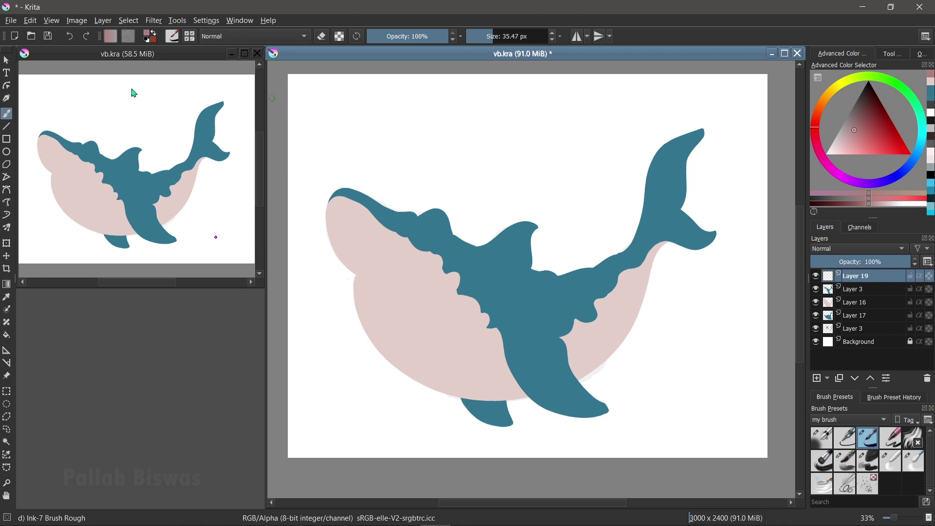
left_click(6, 151)
key("bracketleft")
key("bracketleft")
key("bracketleft")
key("bracketleft")
key("bracketleft")
key("bracketleft")
key("bracketleft")
key("bracketleft")
left_click_drag(483, 266, 513, 301)
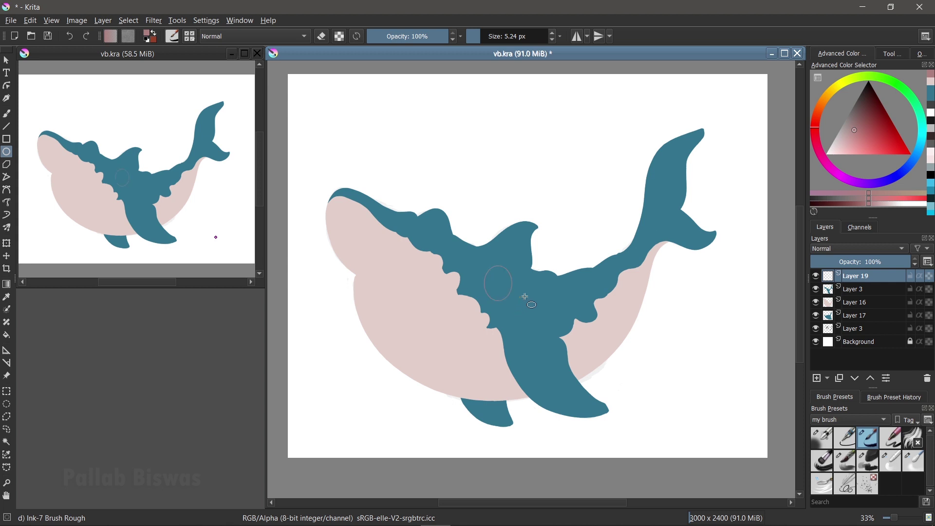
key("b")
key("bracketright")
key("bracketright")
key("bracketright")
left_click_drag(847, 165, 826, 154)
left_click_drag(493, 272, 495, 292)
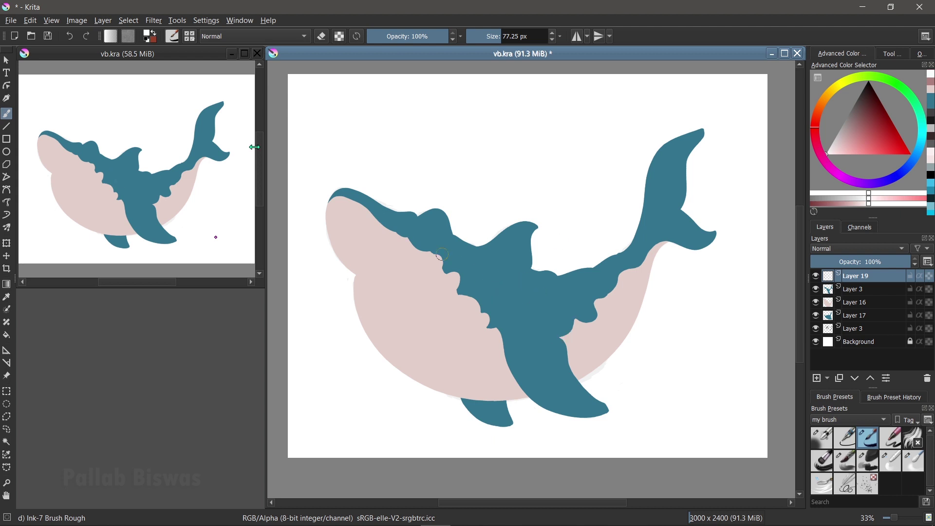
left_click(7, 403)
key("b")
Step: Paint the round selection solid white and clear the selection
left_click_drag(477, 285, 496, 260)
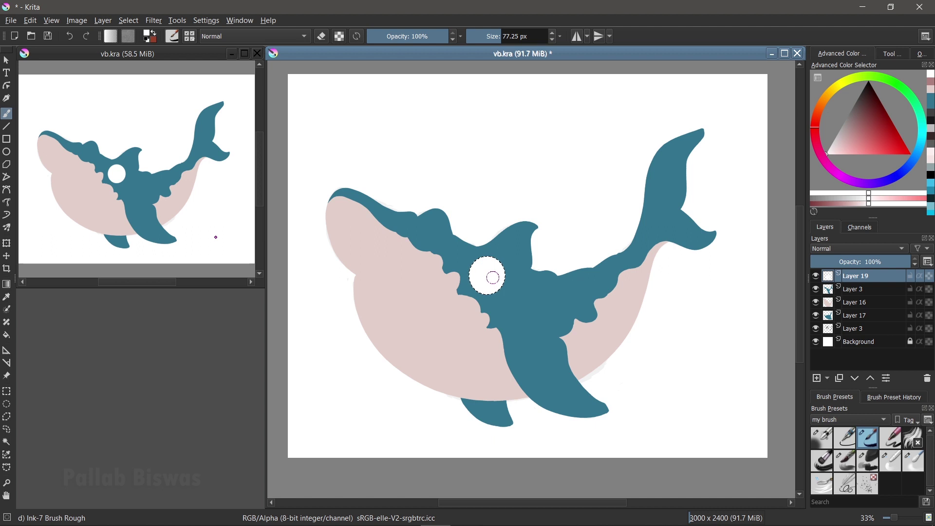
left_click_drag(488, 259, 496, 273)
key("ctrl+shift+a")
Step: Transform the white circle, moving it up onto the head and rotating it
key("ctrl+t")
mouse_move(492, 282)
left_mouse_down()
mouse_move(441, 243)
mouse_move(454, 236)
mouse_move(431, 227)
left_mouse_up()
mouse_move(457, 262)
left_mouse_down()
mouse_move(443, 269)
mouse_move(454, 261)
left_mouse_up()
Step: Adjust the eye's handles to make it slightly wider and rounder, and apply the transform
left_click_drag(457, 223, 460, 225)
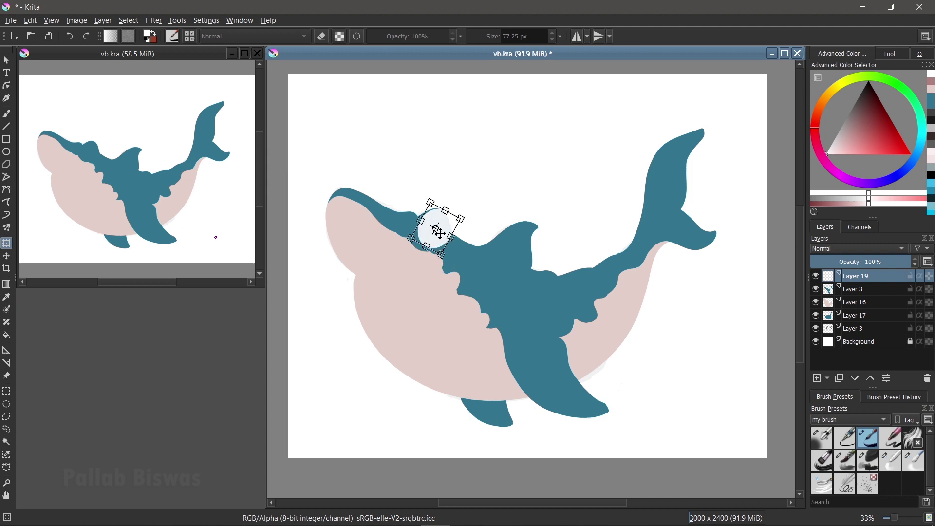
left_click_drag(460, 221, 458, 225)
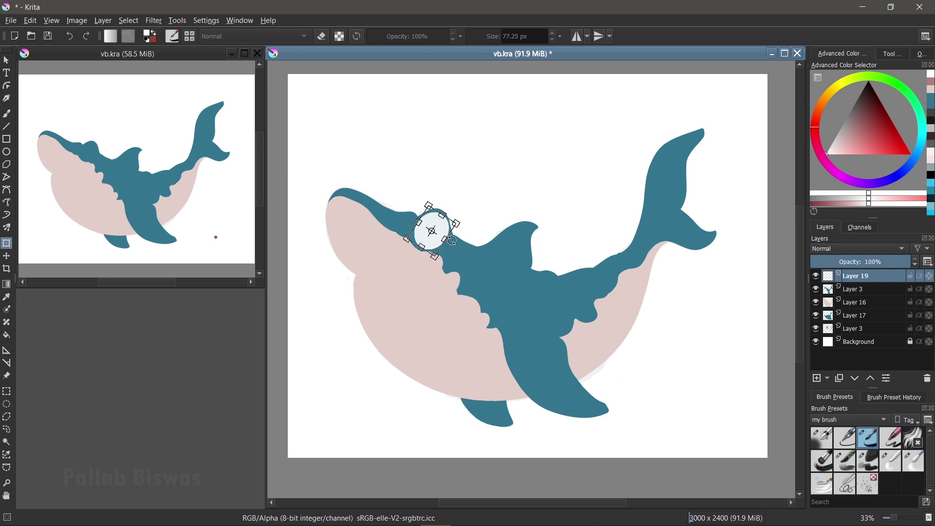
left_click_drag(437, 242, 438, 242)
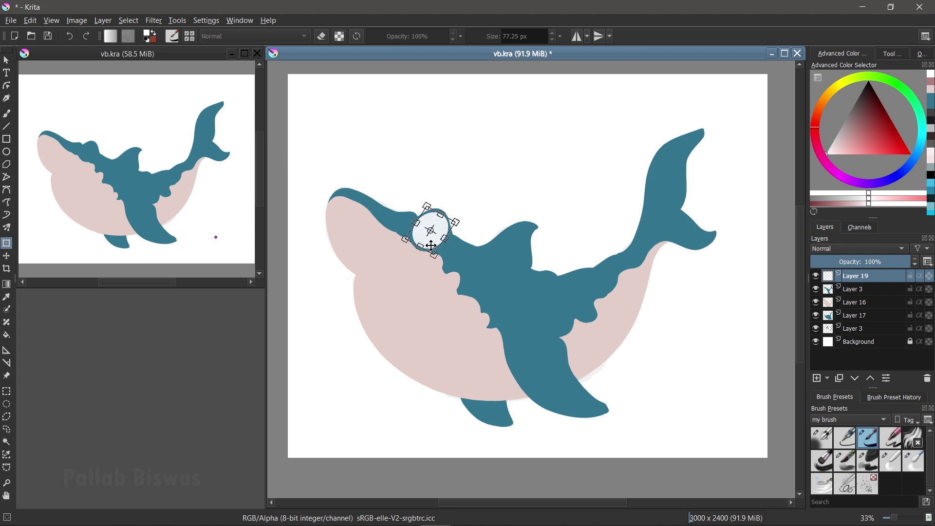
key("Return")
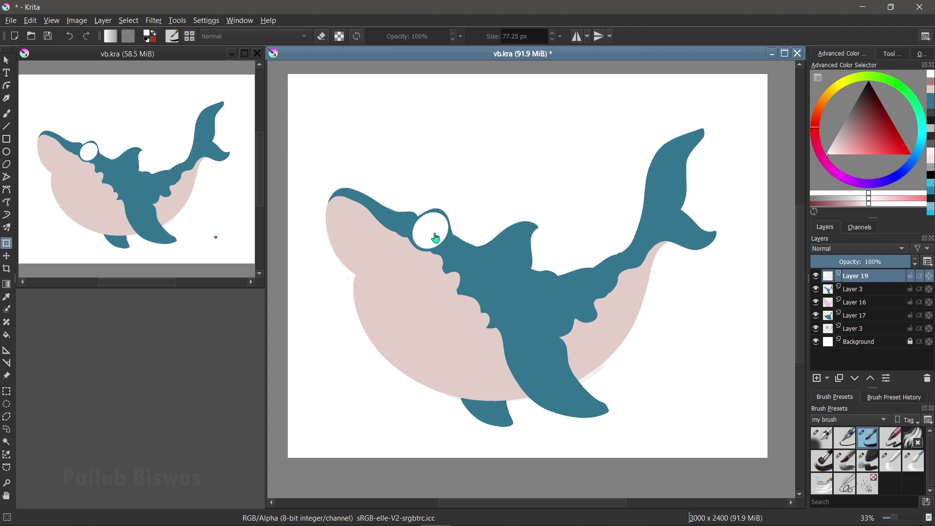
Step: Transform the eye again, nudging it against the head's dark edge, and commit
key("ctrl+r")
key("ctrl+t")
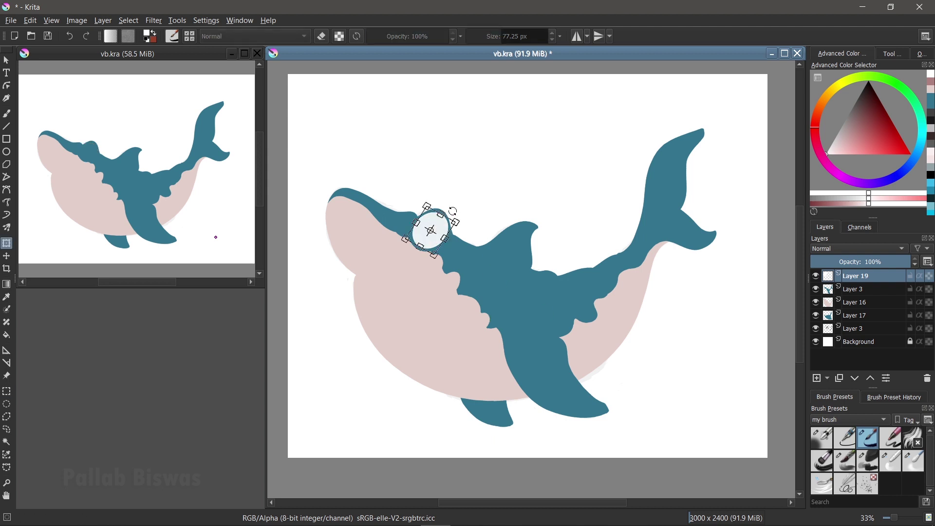
left_click_drag(428, 233, 430, 232)
key("Return")
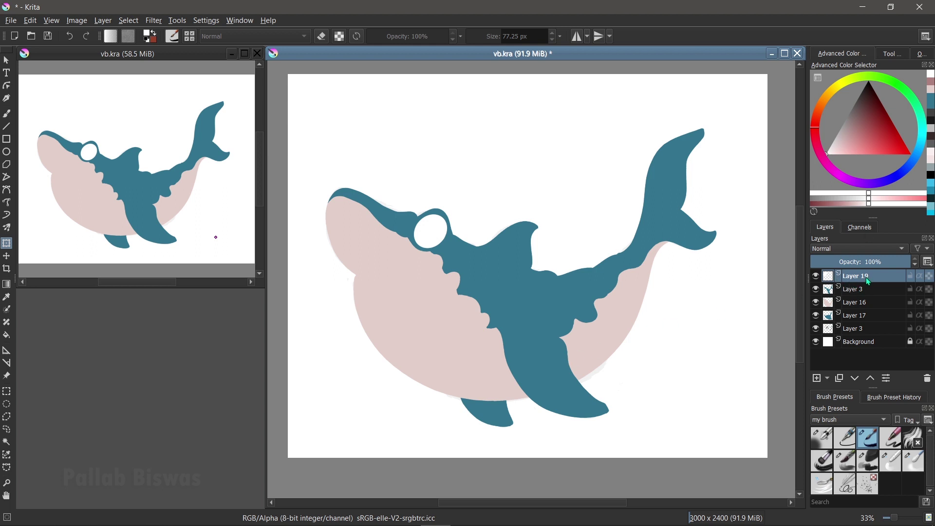
Step: Add new layers above Layer 16, Layer 3 and Layer 19
left_click(858, 302)
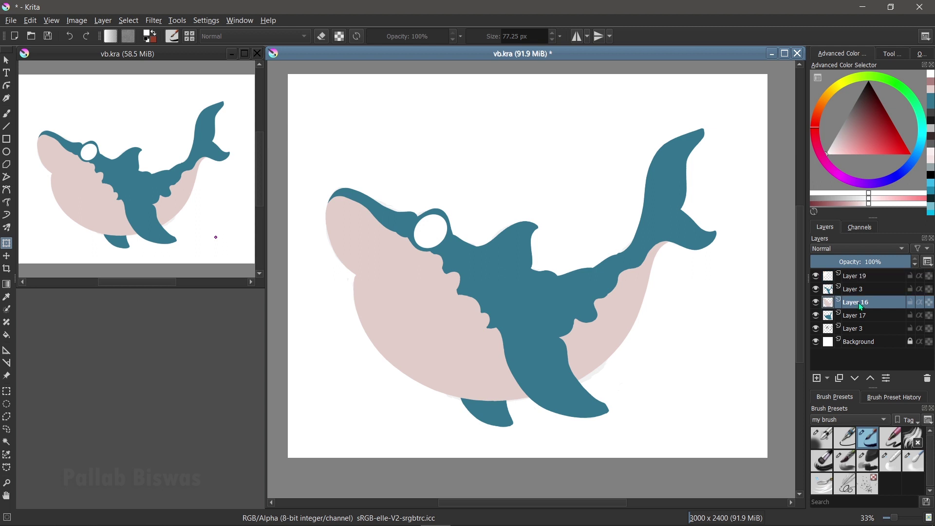
left_click(817, 378)
left_click(857, 289)
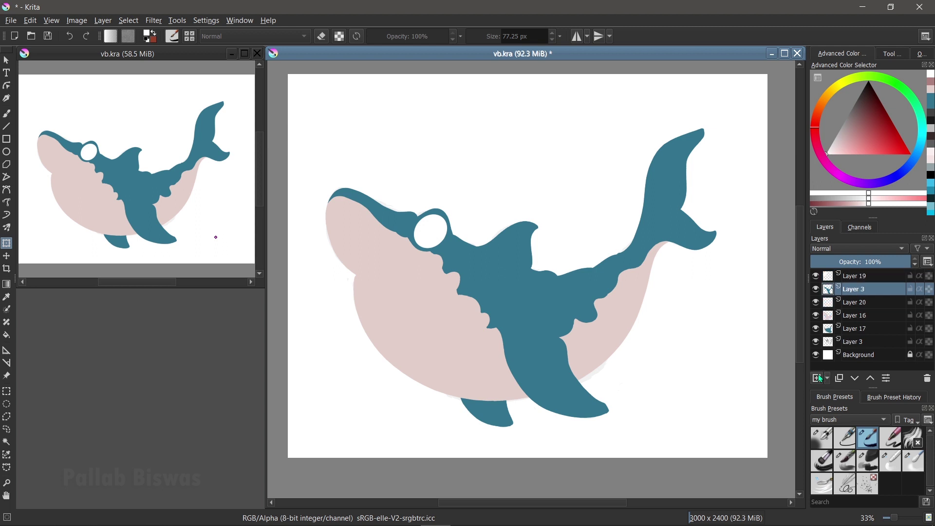
key("Insert")
key("Page_Up")
left_click(817, 378)
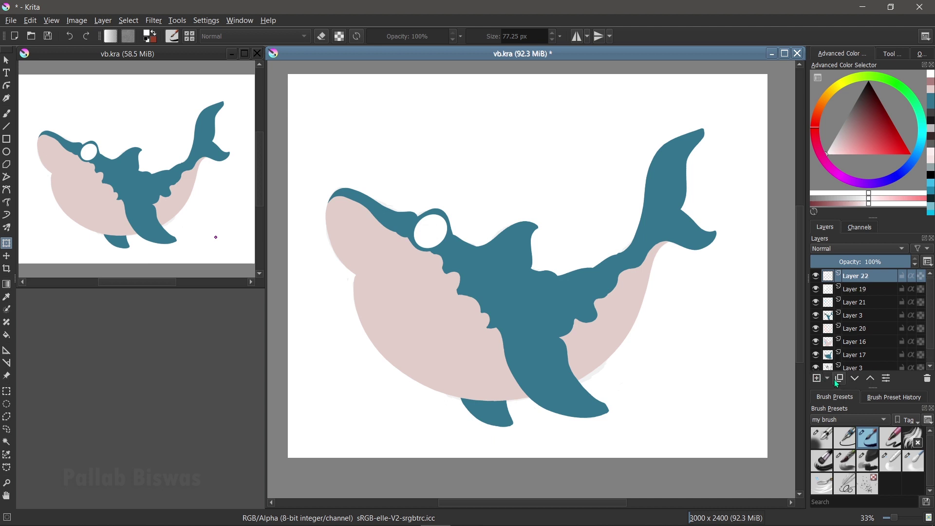
Step: Group Layers 22 and 19 into a collapsed group, then merge Layer 21 with Layer 3
left_click(862, 292, "ctrl")
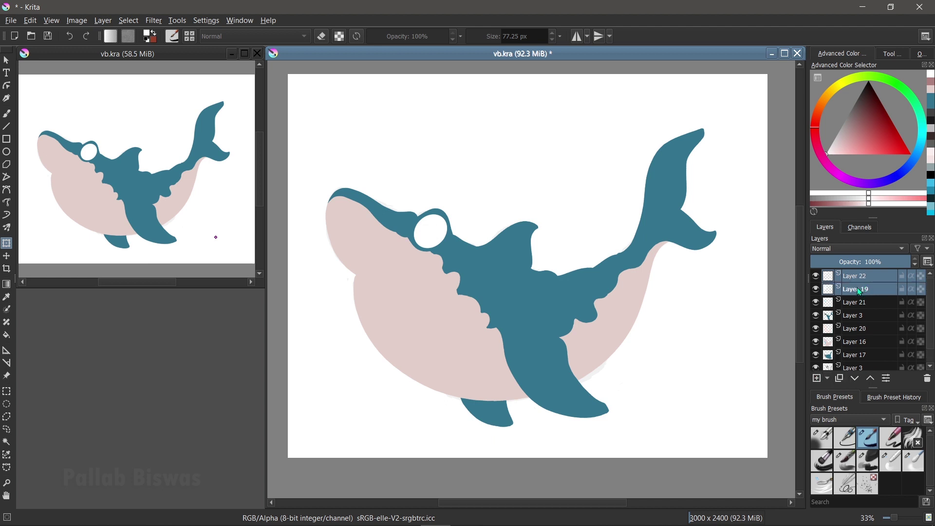
right_click(858, 288)
left_click(845, 289)
left_click(839, 280)
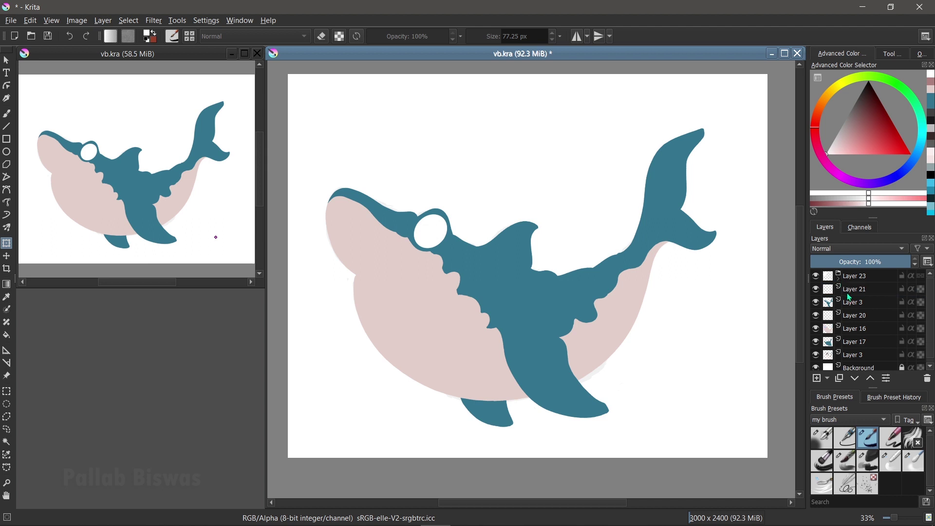
left_click(849, 290)
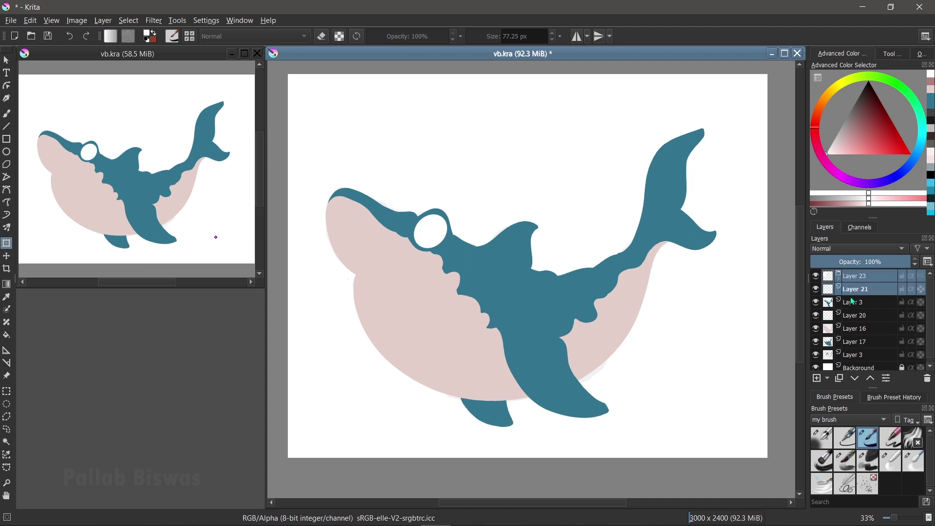
left_click(852, 303, "ctrl")
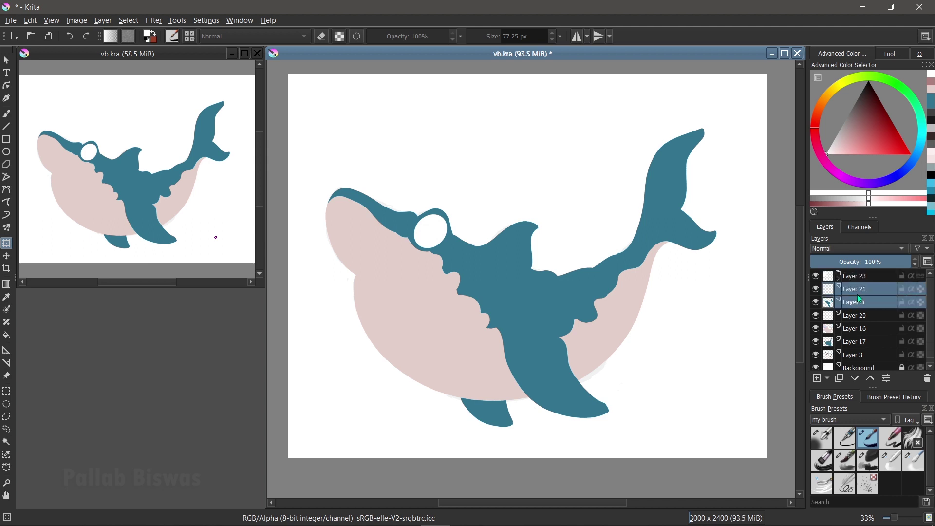
key("ctrl+e")
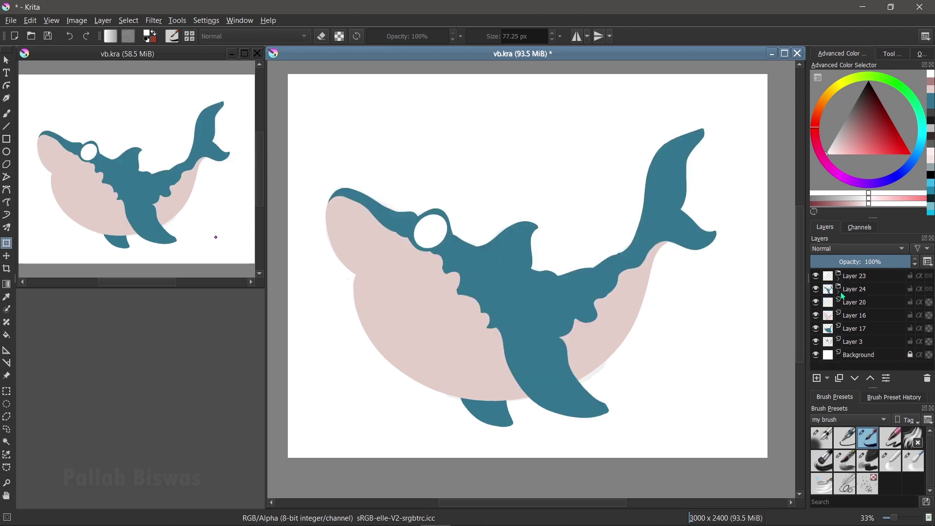
Step: Group Layer 20 and Layer 16 together and expand Layer 24 in the Layers docker
left_click(850, 303)
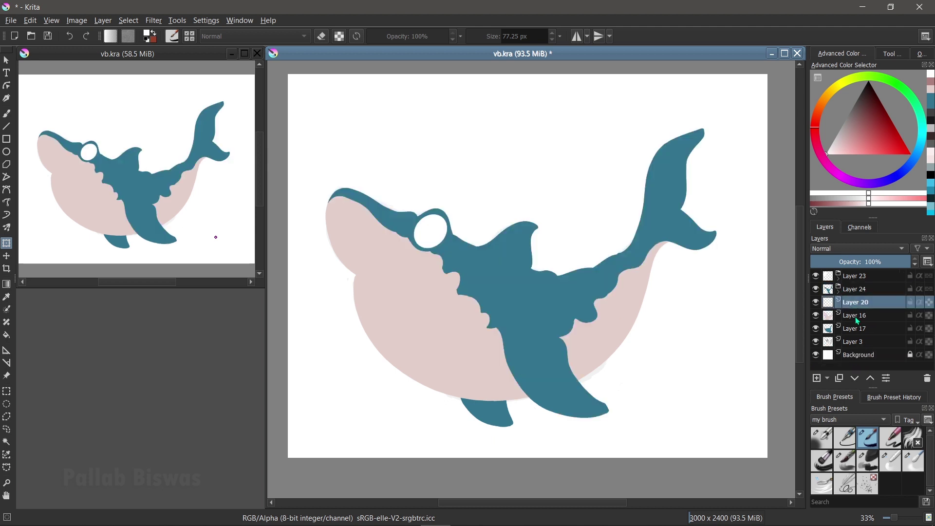
left_click(858, 318, "ctrl")
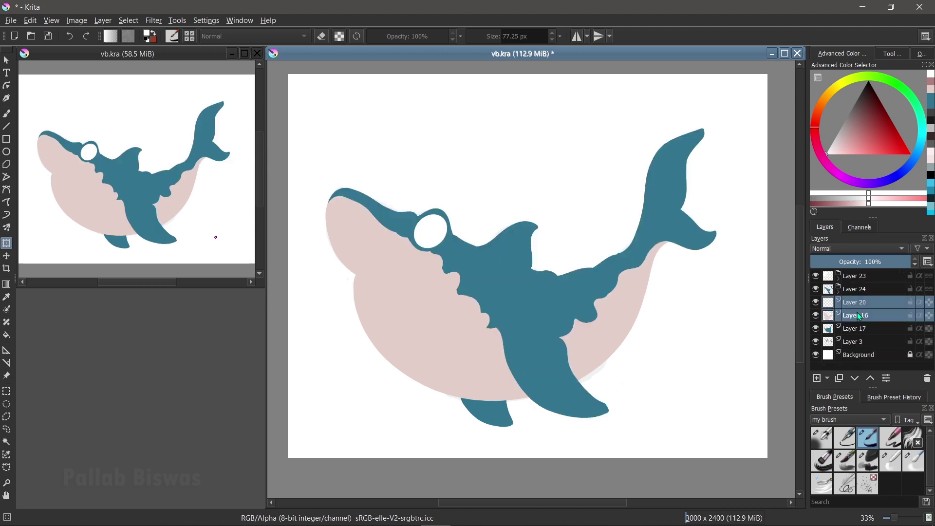
right_click(856, 321)
left_click(852, 325)
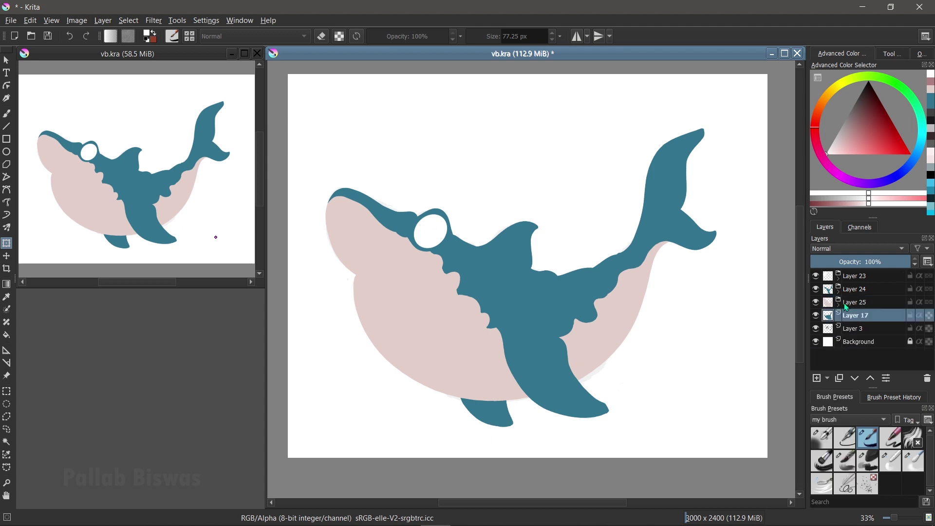
key("Down")
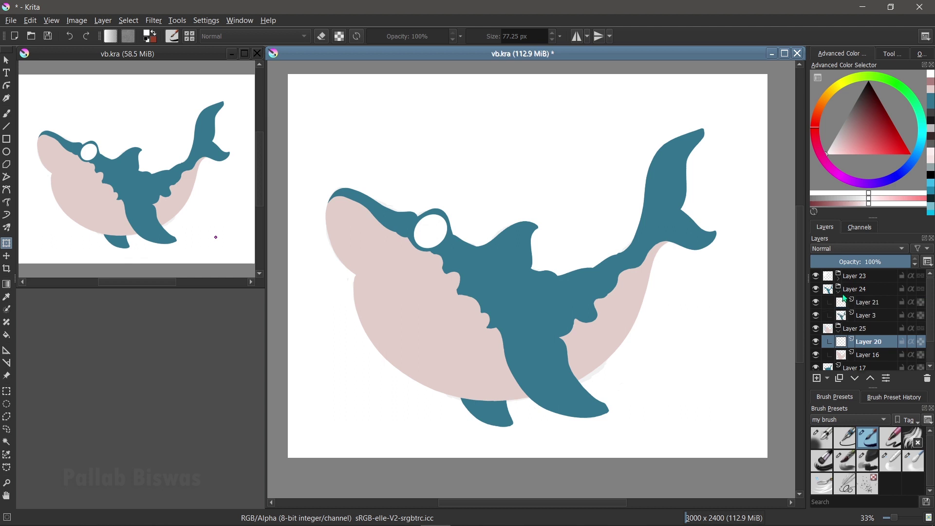
left_click(853, 314)
left_click(839, 292)
Step: Lock Layer 21's transparency and load the Bristles-4 Glaze brush preset
left_click(894, 306)
left_click(910, 302)
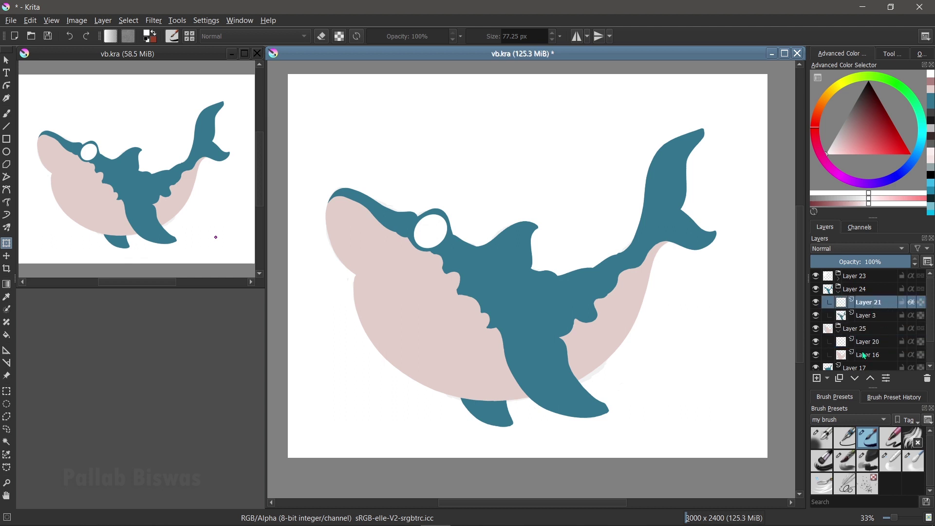
left_click(844, 460)
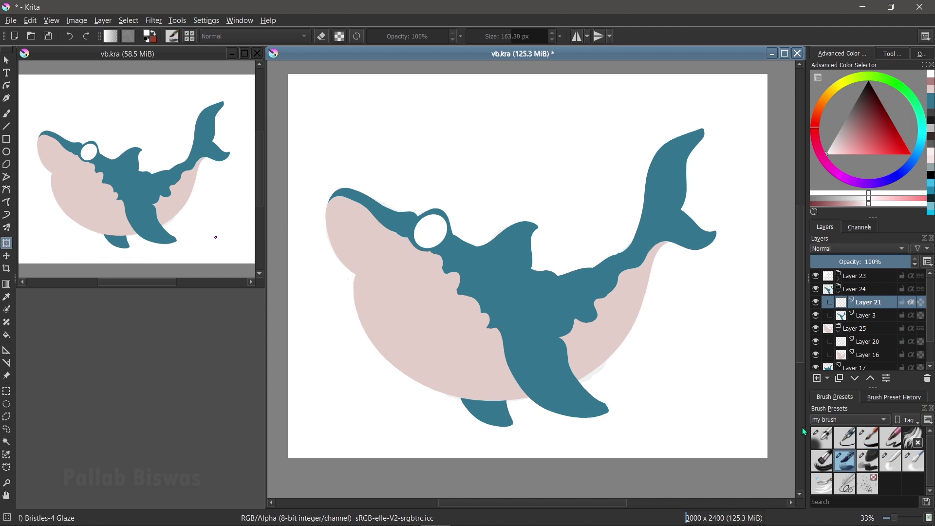
Step: Glaze a darker blue, shifted from the whale's teal, along the head edge and back
key("b")
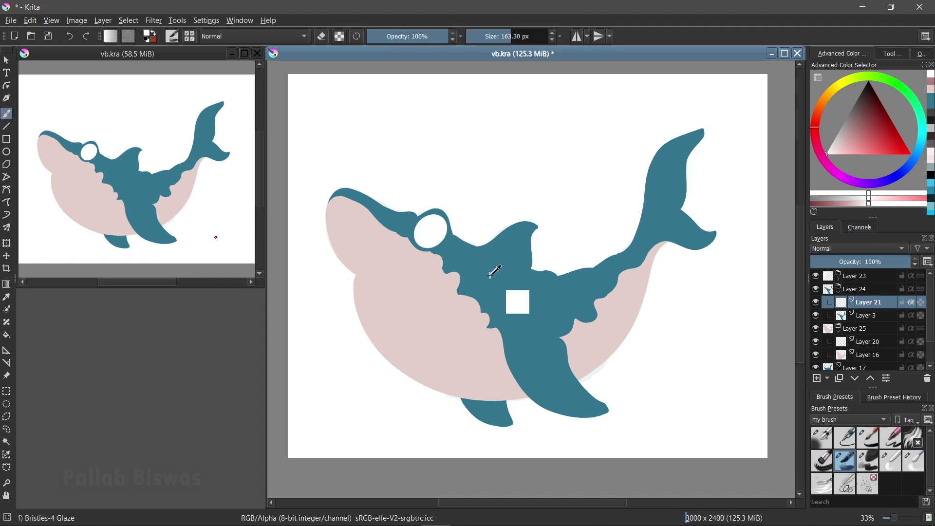
left_click(517, 303, "ctrl")
left_click_drag(920, 153, 919, 158)
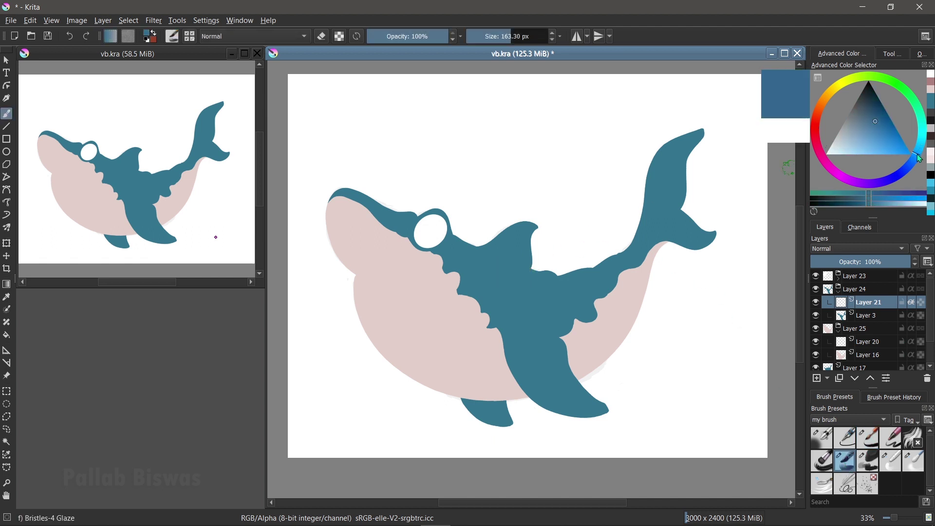
left_click_drag(877, 121, 878, 115)
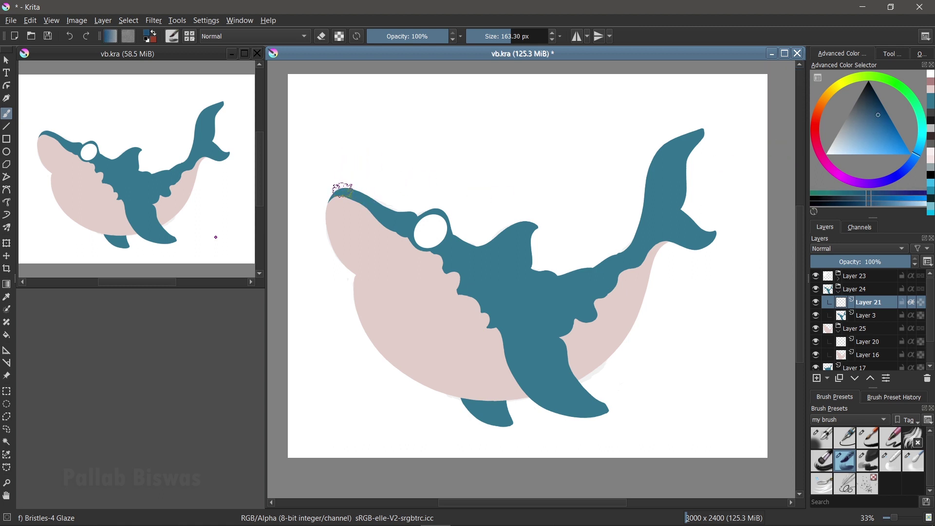
mouse_move(360, 193)
left_mouse_down()
mouse_move(344, 188)
mouse_move(378, 188)
mouse_move(468, 258)
mouse_move(536, 285)
mouse_move(450, 265)
left_mouse_up()
mouse_move(492, 290)
left_mouse_down()
mouse_move(520, 271)
mouse_move(585, 278)
mouse_move(628, 258)
mouse_move(660, 165)
mouse_move(655, 215)
mouse_move(588, 267)
mouse_move(509, 268)
mouse_move(523, 229)
mouse_move(526, 253)
mouse_move(516, 224)
mouse_move(449, 240)
left_mouse_up()
Step: Deepen the blue slightly and glaze the head near the eye and the body below the dorsal fin
left_click(878, 110)
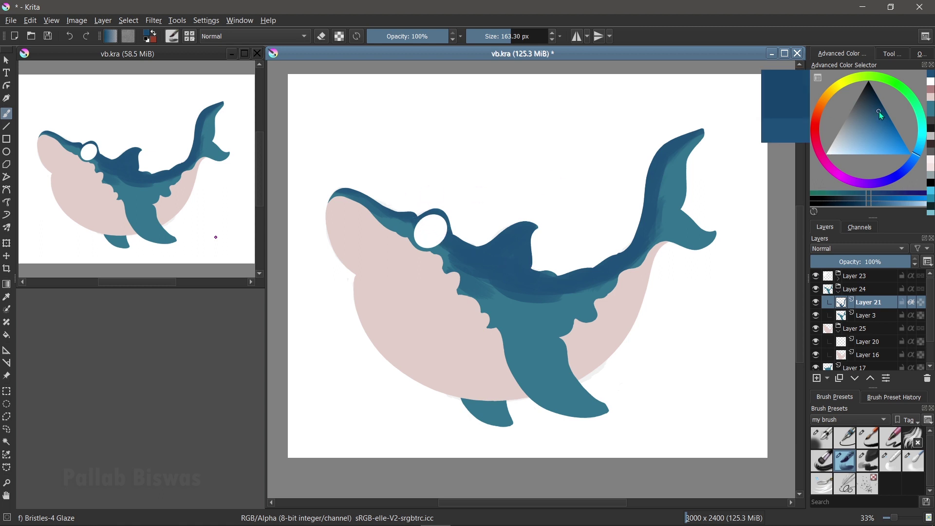
left_click_drag(355, 188, 382, 192)
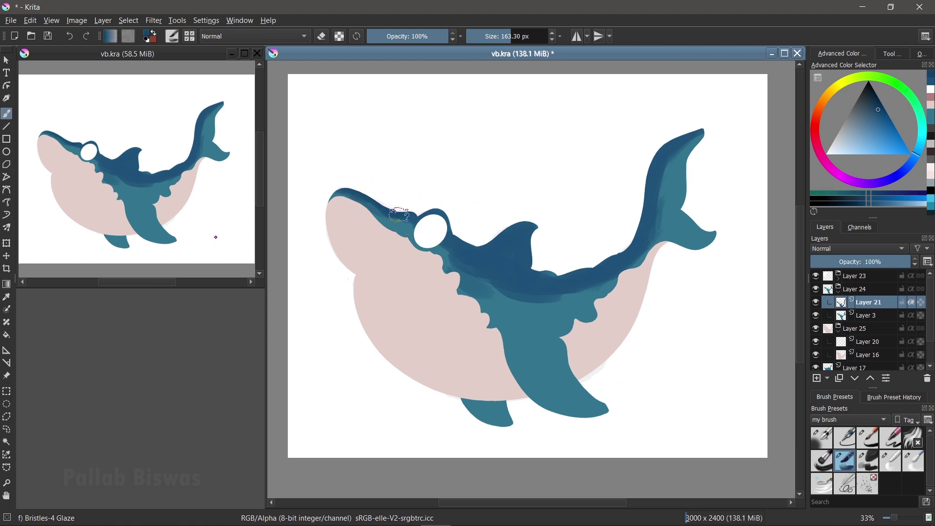
mouse_move(441, 234)
left_mouse_down()
mouse_move(504, 274)
mouse_move(532, 309)
mouse_move(601, 273)
left_mouse_up()
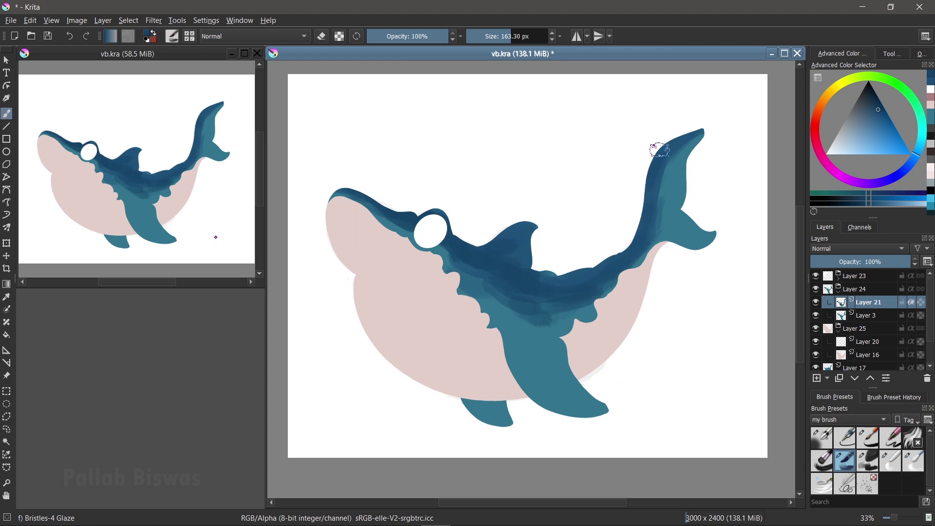
Step: Paint a lighter teal stroke from the mid-back up into the tail
left_click(555, 357, "ctrl")
left_click(921, 152)
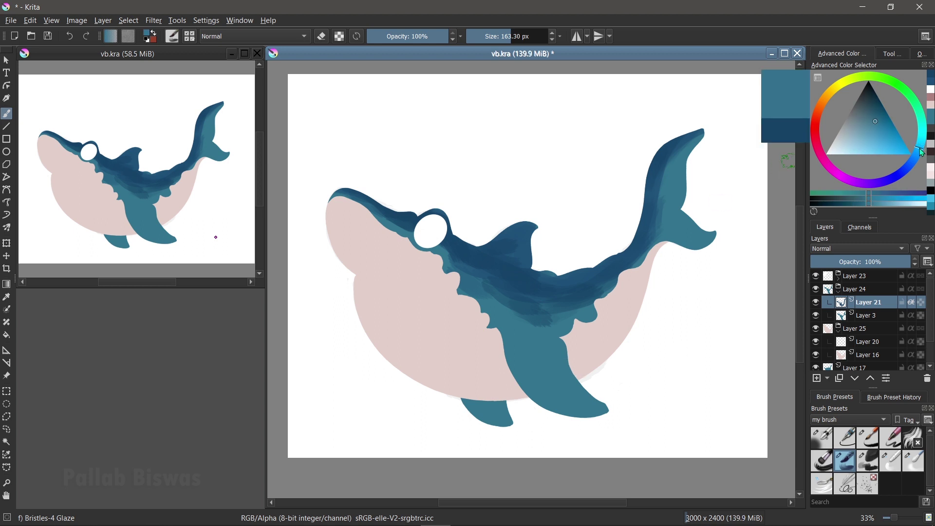
left_click(878, 131)
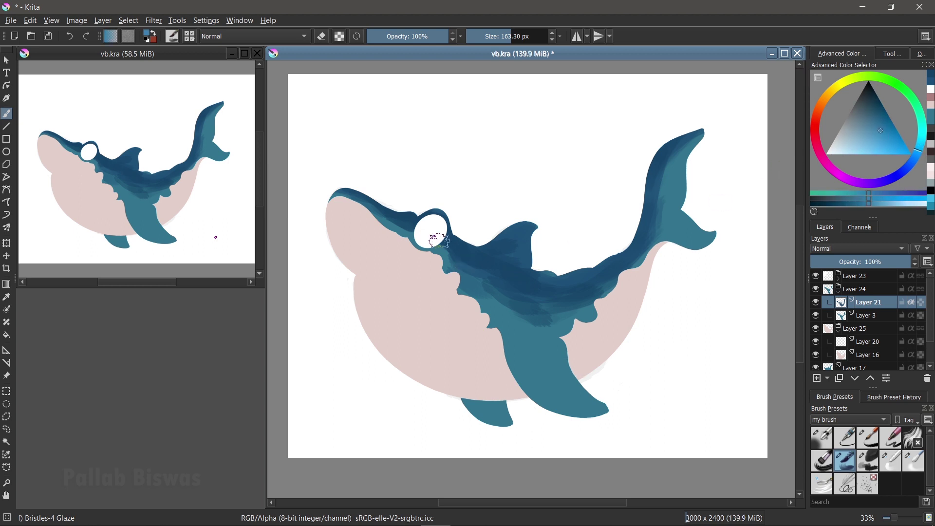
left_click_drag(521, 305, 680, 168)
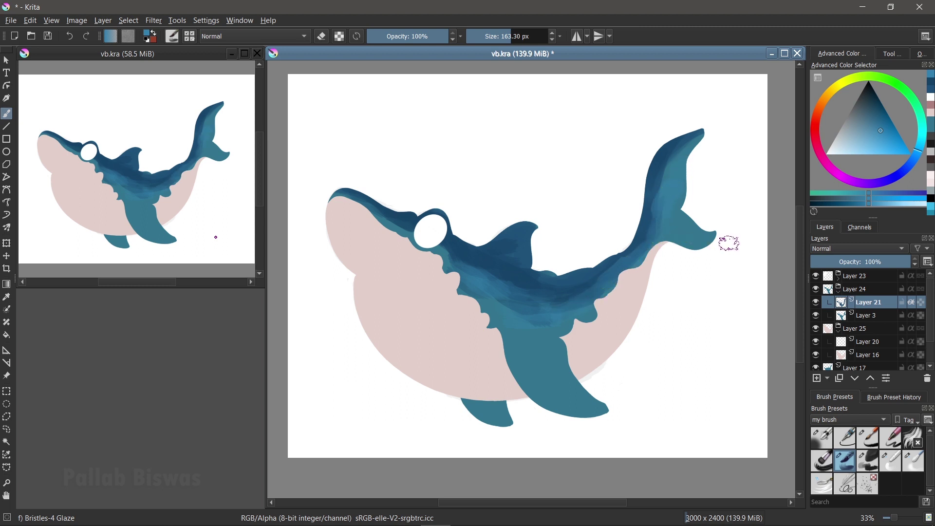
left_click(900, 469)
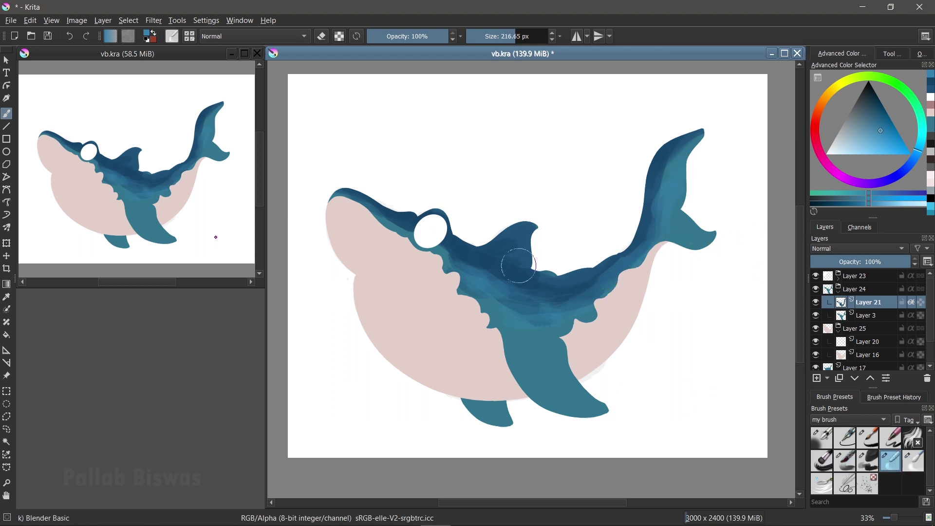
Step: With a smaller Blender Basic brush, blend the dorsal fin, the eye edge, the mid-body and the back to the tail tip
mouse_move(520, 250)
left_mouse_down()
mouse_move(494, 236)
mouse_move(539, 246)
mouse_move(497, 267)
mouse_move(442, 253)
left_mouse_up()
key("bracketleft")
key("bracketleft")
key("bracketleft")
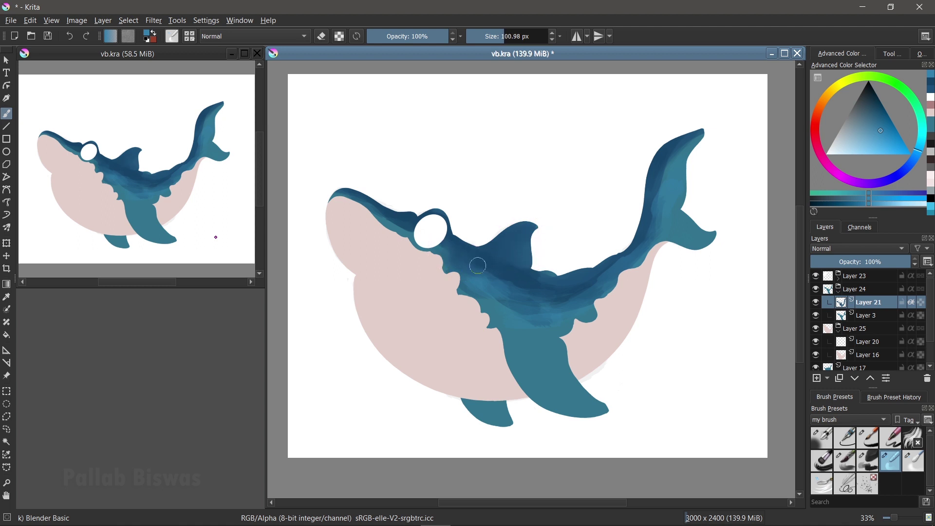
mouse_move(385, 219)
left_mouse_down()
mouse_move(403, 222)
mouse_move(323, 198)
mouse_move(355, 188)
mouse_move(373, 201)
left_mouse_up()
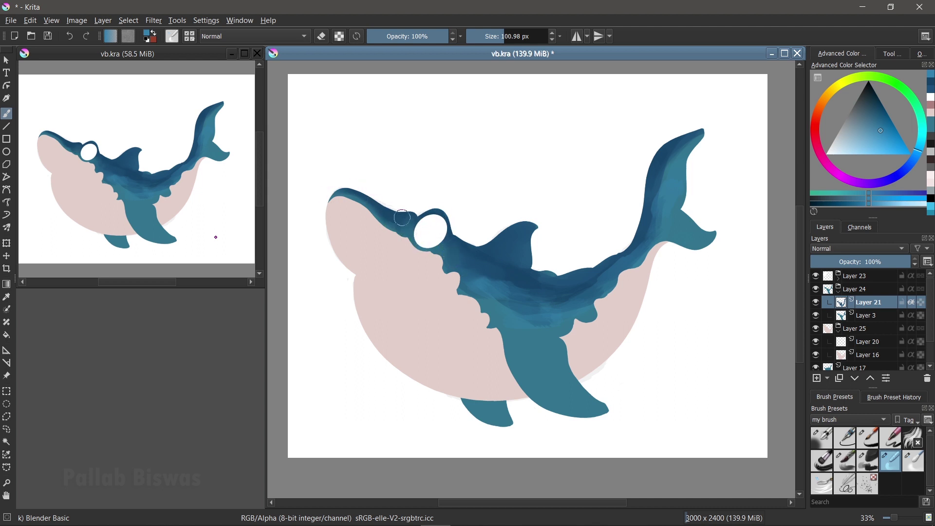
left_click_drag(509, 277, 480, 283)
mouse_move(564, 278)
left_mouse_down()
mouse_move(706, 135)
mouse_move(678, 210)
left_mouse_up()
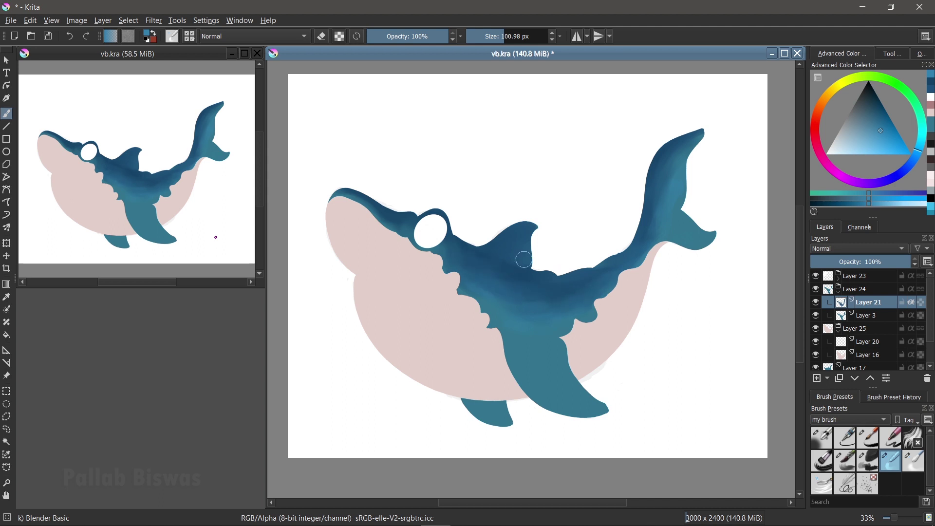
key("k")
left_click(847, 462)
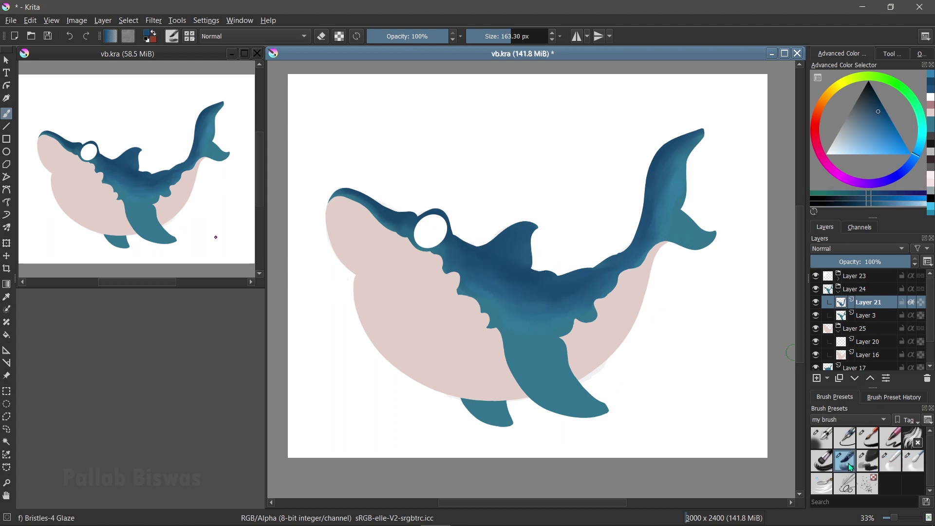
Step: Glaze dark blue onto the large lower fin, then lighter sampled blue along its top and lower edges
mouse_move(519, 336)
left_mouse_down()
mouse_move(555, 351)
mouse_move(518, 346)
mouse_move(547, 380)
mouse_move(545, 401)
mouse_move(569, 370)
mouse_move(559, 392)
mouse_move(574, 396)
mouse_move(531, 344)
mouse_move(536, 334)
mouse_move(508, 343)
left_mouse_up()
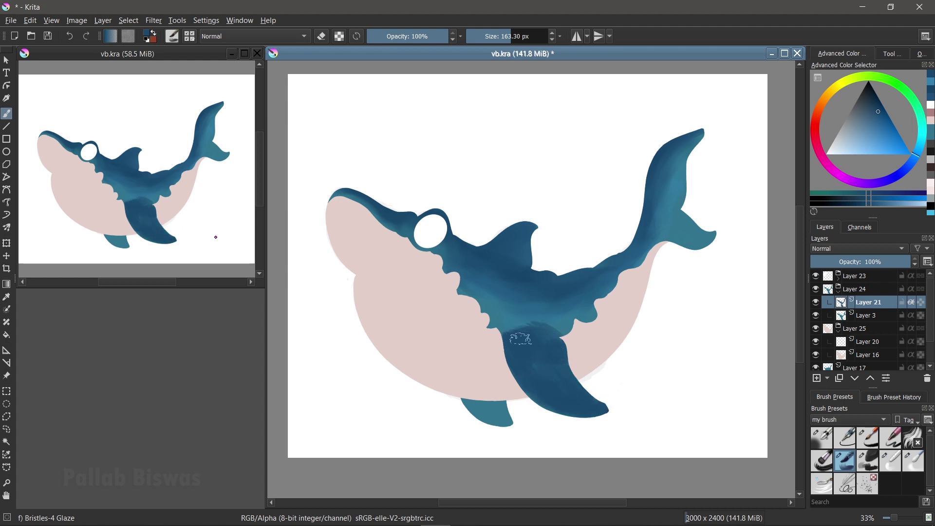
left_click(519, 342, "ctrl")
left_click_drag(514, 341, 506, 332)
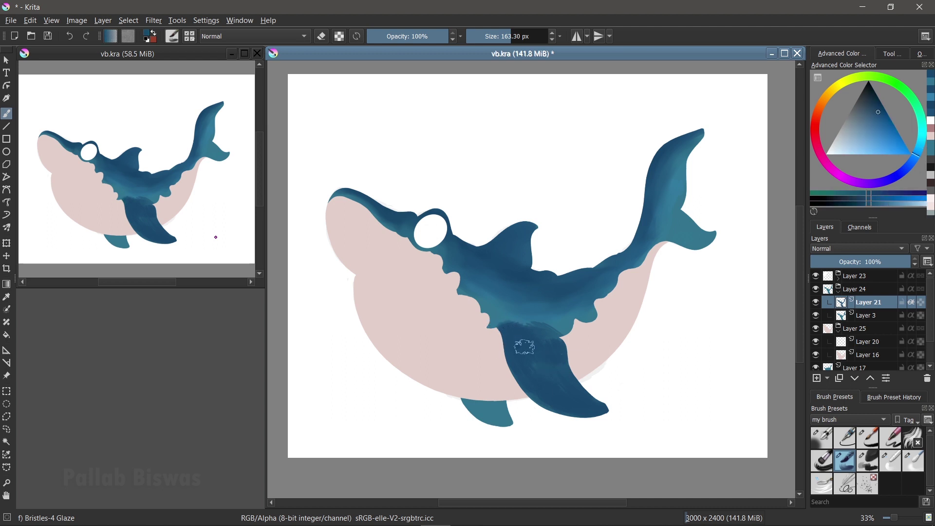
left_click(590, 349, "ctrl")
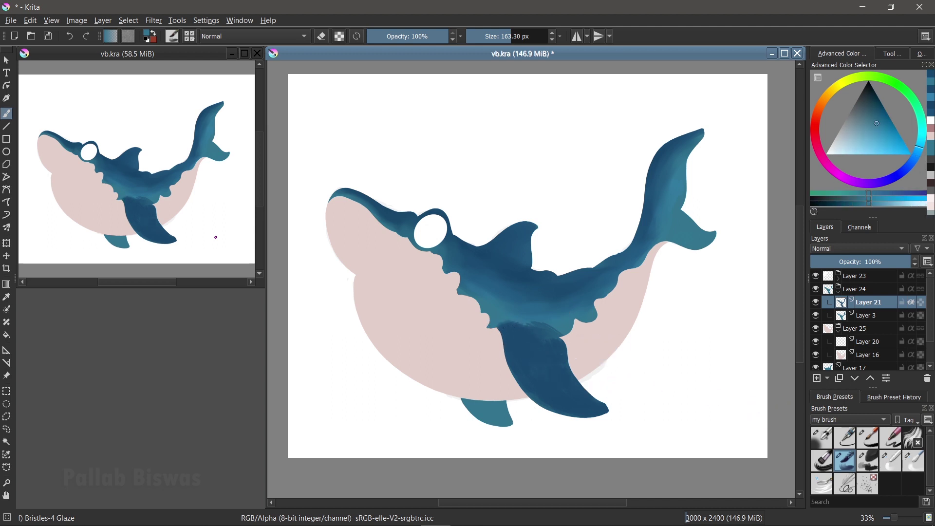
mouse_move(550, 336)
left_mouse_down()
mouse_move(560, 379)
mouse_move(544, 356)
mouse_move(592, 404)
left_mouse_up()
mouse_move(535, 377)
left_mouse_down()
mouse_move(567, 407)
mouse_move(596, 416)
left_mouse_up()
left_click(894, 469)
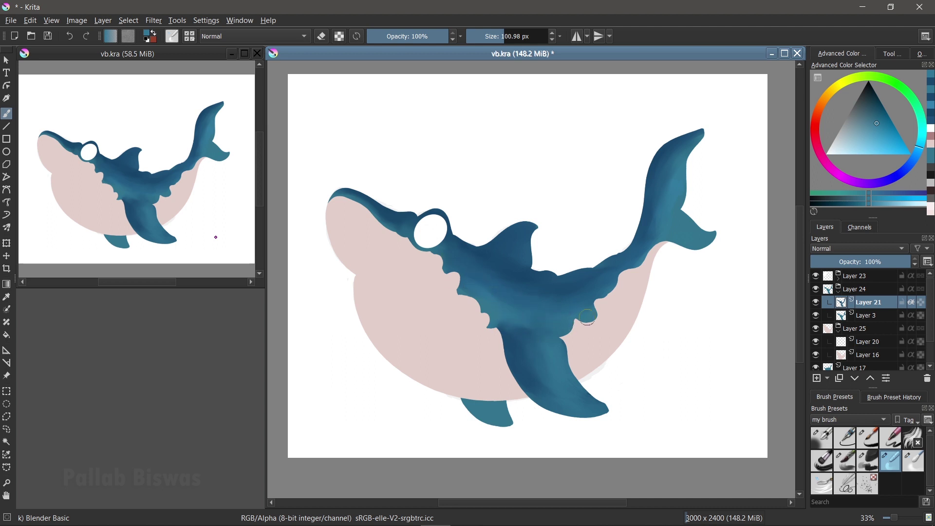
Step: Glaze light teal with Bristles-4 Glaze along the blue-pink boundary, beside the tail and at its tip
left_click(880, 127)
left_click(845, 460)
mouse_move(445, 261)
left_mouse_down()
mouse_move(505, 321)
mouse_move(538, 321)
left_mouse_up()
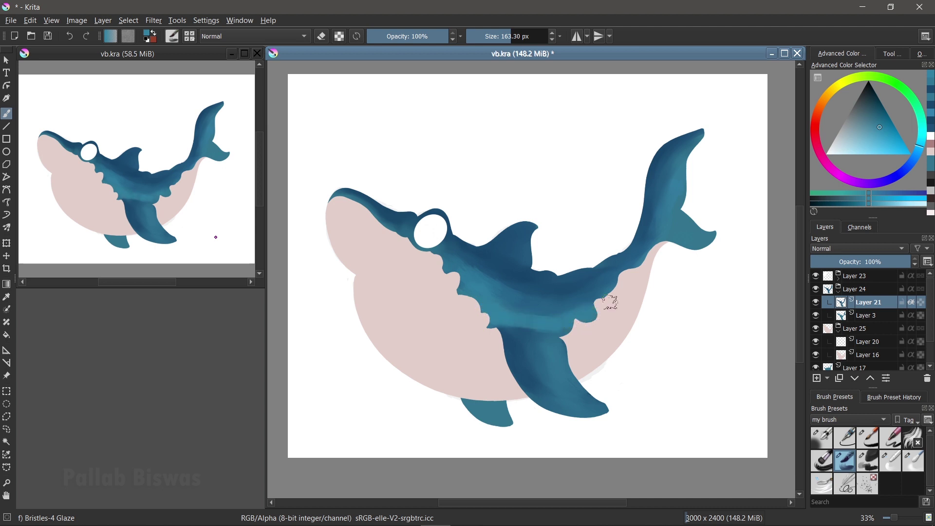
left_click_drag(695, 171, 694, 186)
mouse_move(684, 125)
left_mouse_down()
mouse_move(696, 121)
mouse_move(686, 133)
left_mouse_up()
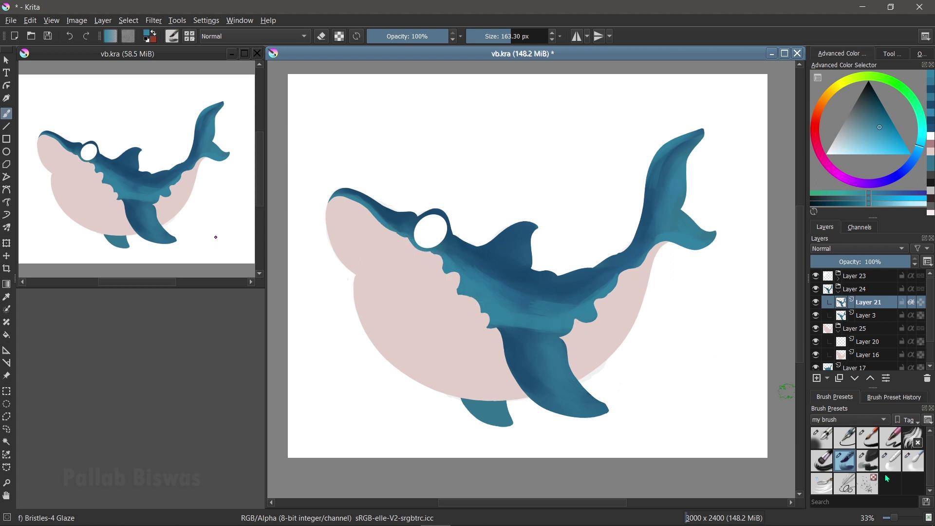
Step: Smooth the blue with Blender Basic along the upper head, the snout and near the belly scallop
left_click(890, 461)
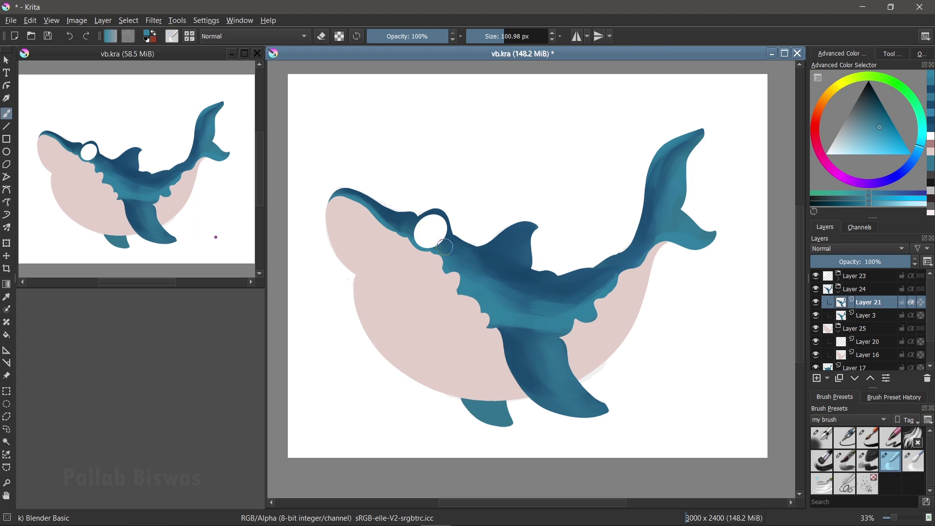
mouse_move(392, 229)
left_mouse_down()
mouse_move(334, 205)
mouse_move(351, 189)
mouse_move(353, 208)
left_mouse_up()
left_click_drag(401, 223, 386, 210)
left_click_drag(580, 300, 572, 317)
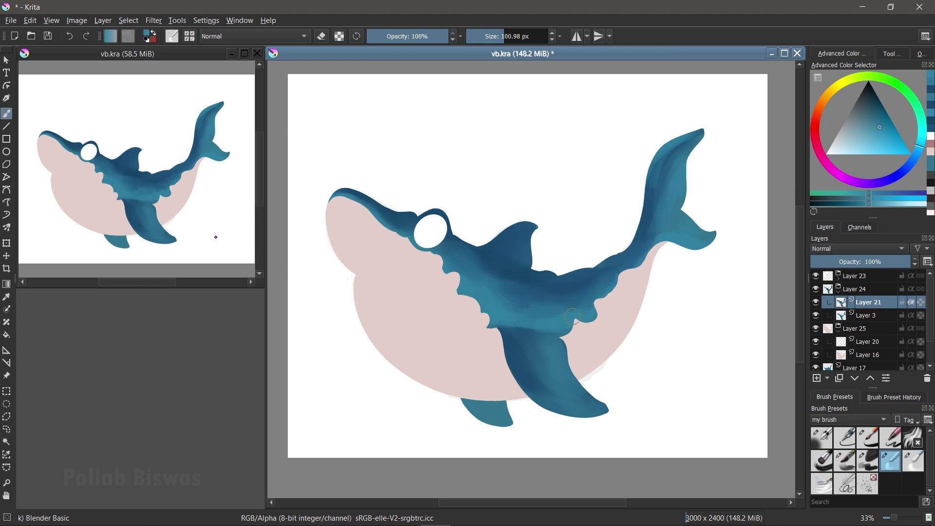
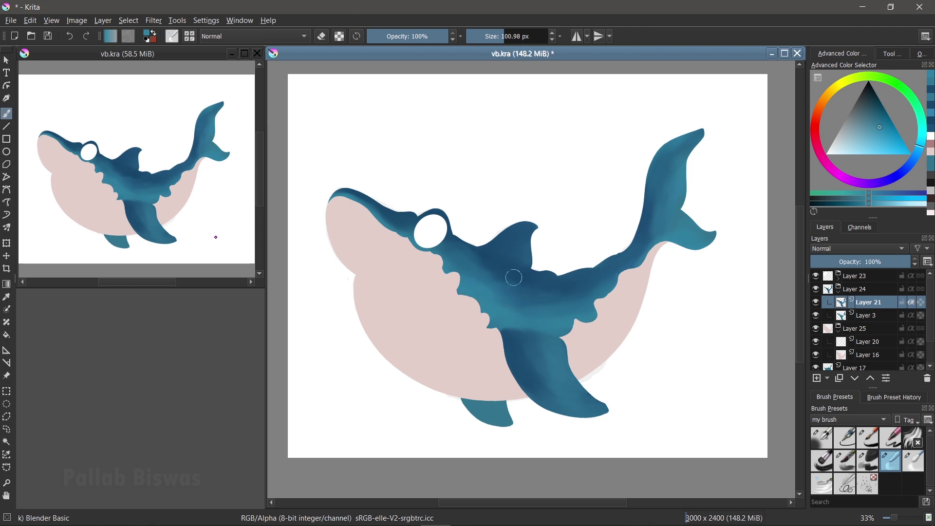
Step: Glaze darker blue shading over the lower front fin with the Bristles-4 Glaze brush
left_click(847, 461)
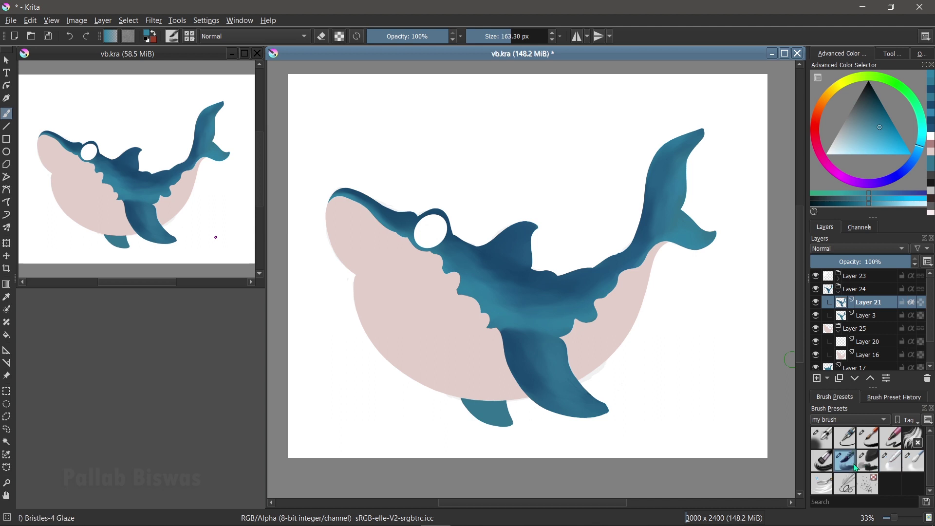
left_click(575, 370, "ctrl")
left_click_drag(512, 348, 565, 409)
left_click(545, 305, "ctrl")
mouse_move(533, 346)
left_mouse_down()
mouse_move(547, 340)
mouse_move(560, 350)
mouse_move(552, 357)
mouse_move(599, 397)
mouse_move(591, 382)
left_mouse_up()
left_click(577, 341, "ctrl")
mouse_move(509, 341)
left_mouse_down()
mouse_move(548, 392)
mouse_move(536, 398)
mouse_move(544, 366)
left_mouse_up()
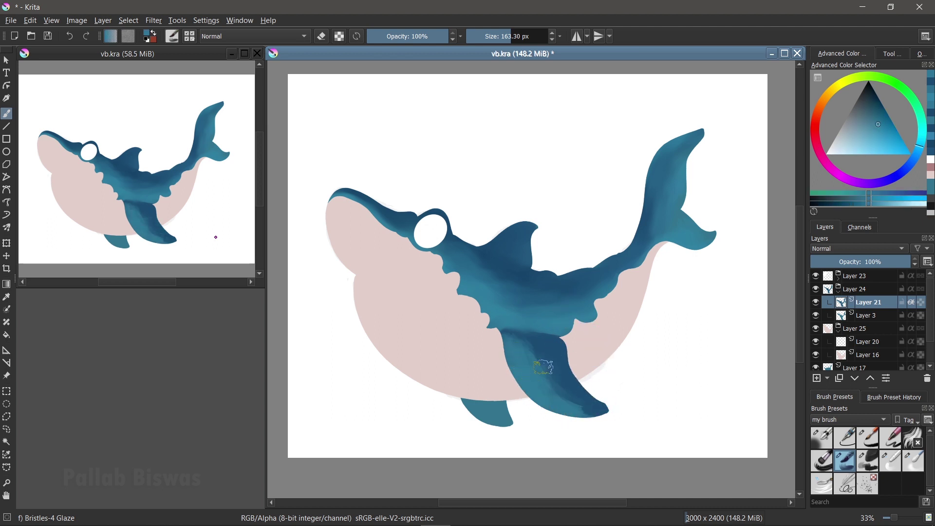
Step: Add more dark blue glaze strokes and dabs to the fin, sampling nearby blues
left_click(569, 377, "ctrl")
left_click_drag(547, 337, 511, 347)
left_click(565, 331, "ctrl")
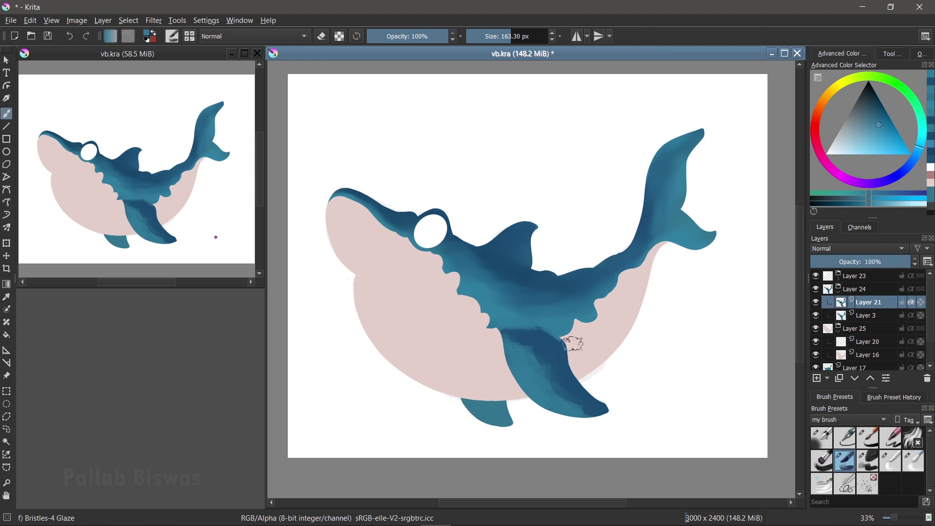
left_click(568, 341, "ctrl")
left_click(550, 336, "ctrl")
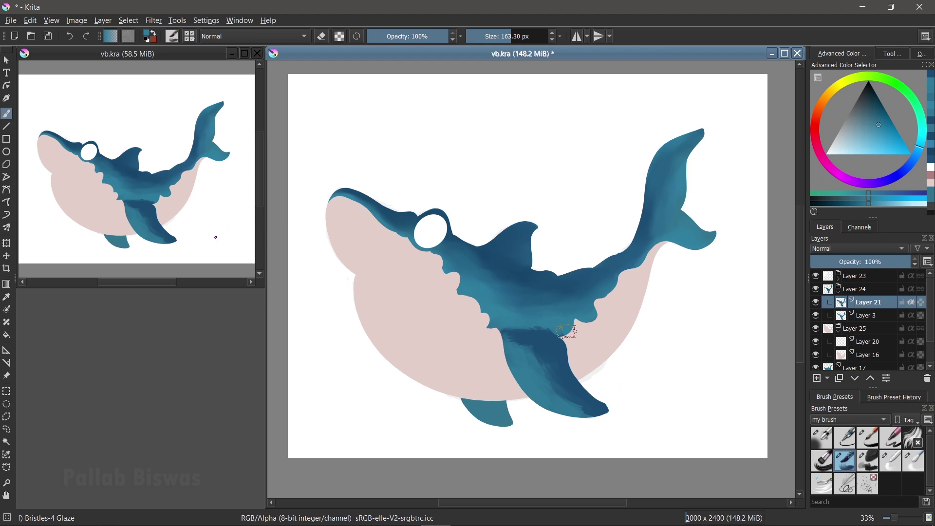
Step: Blend the fin shading with Blender Basic, softening the fin-body join and top edge
left_click(890, 460)
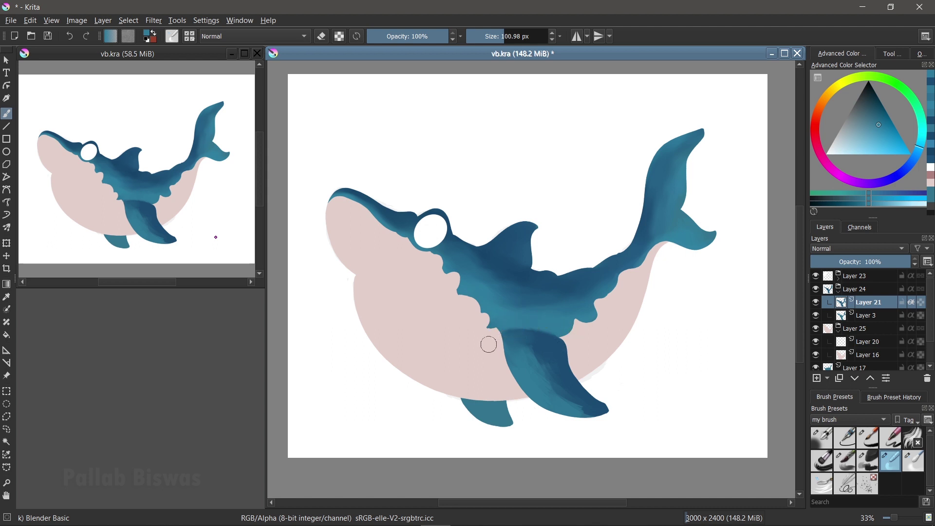
left_click_drag(519, 361, 555, 371)
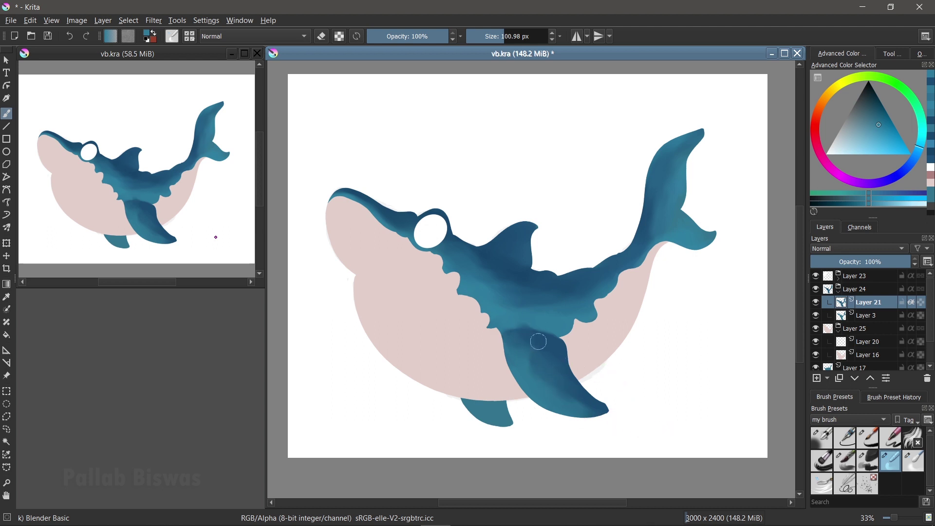
left_click_drag(512, 333, 542, 337)
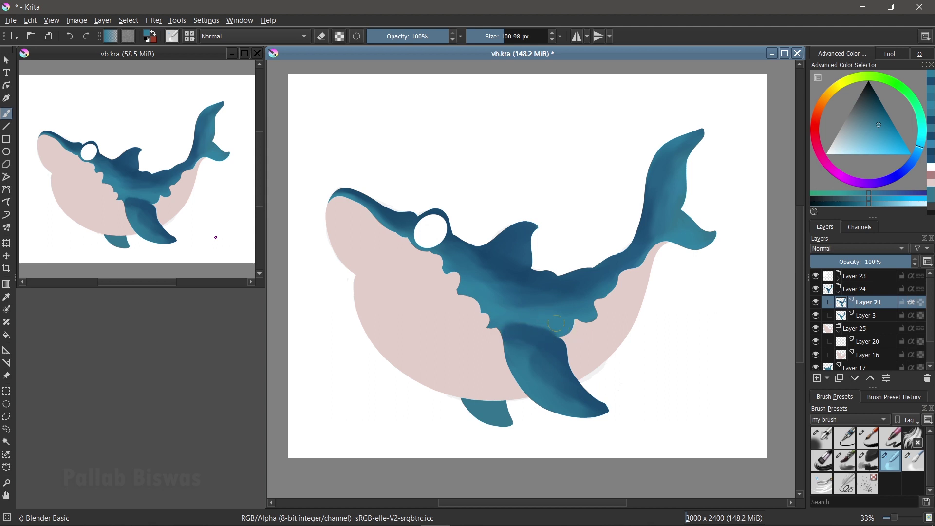
left_click_drag(544, 320, 493, 323)
Step: Glaze a lighter blue stroke over the fin and collapse the Layer 24 group
left_click(847, 461)
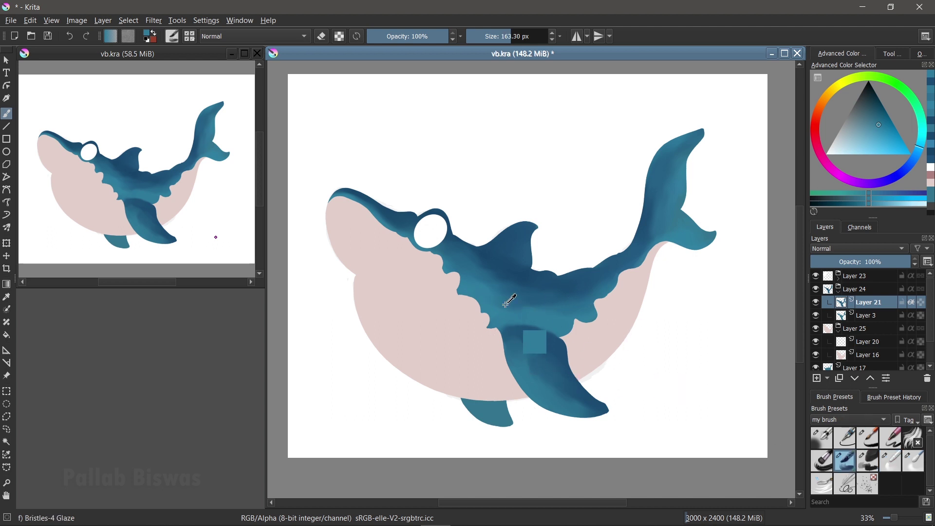
left_click(879, 130)
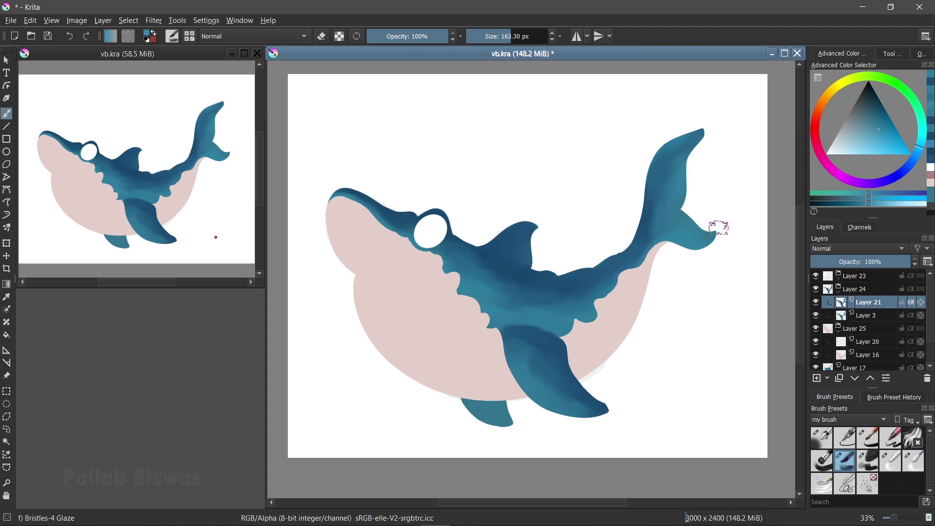
left_click_drag(545, 355, 533, 371)
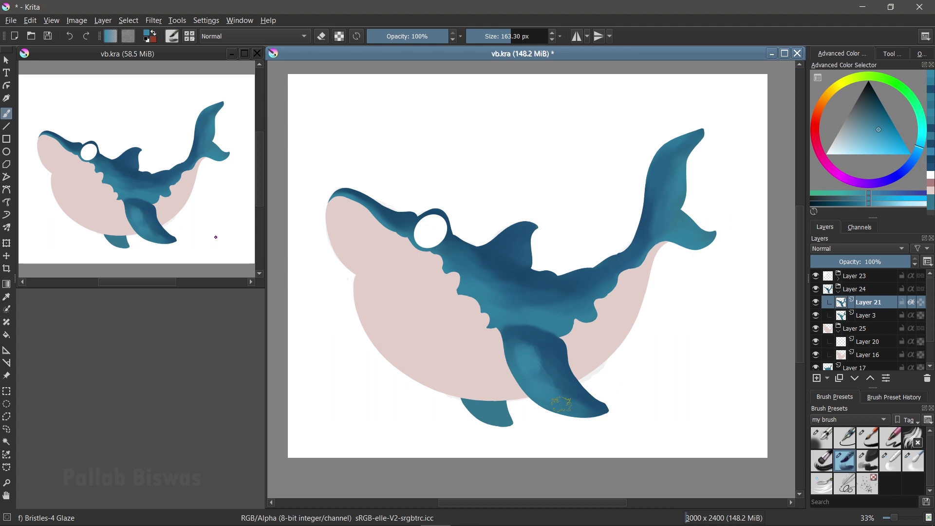
left_click(892, 461)
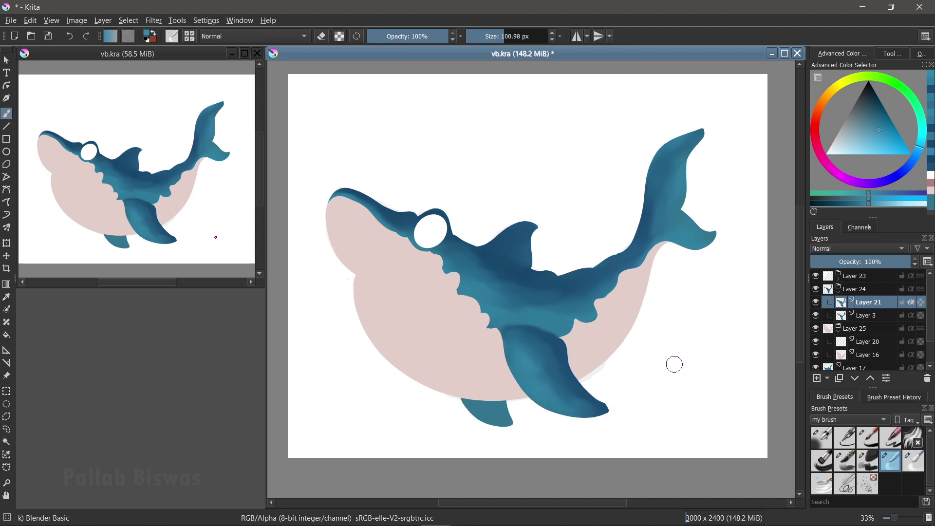
left_click(838, 293)
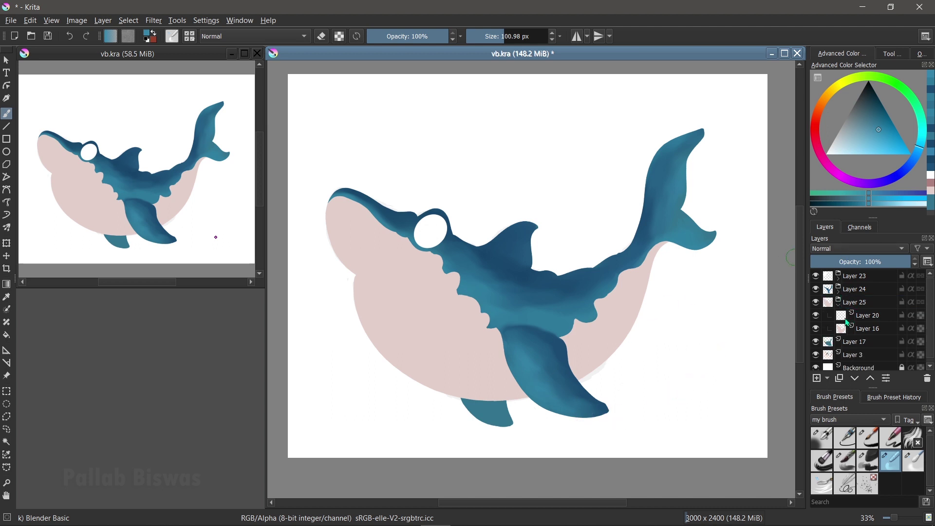
Step: On Layer 20, paint a stronger pink blush on the cheek with Bristles-4 Glaze
left_click(869, 319)
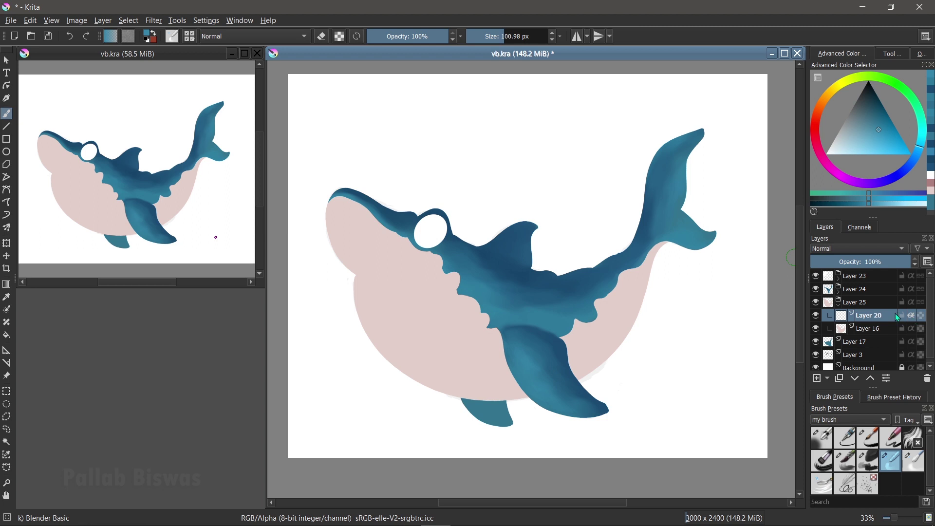
left_click(845, 460)
left_click(463, 358, "ctrl")
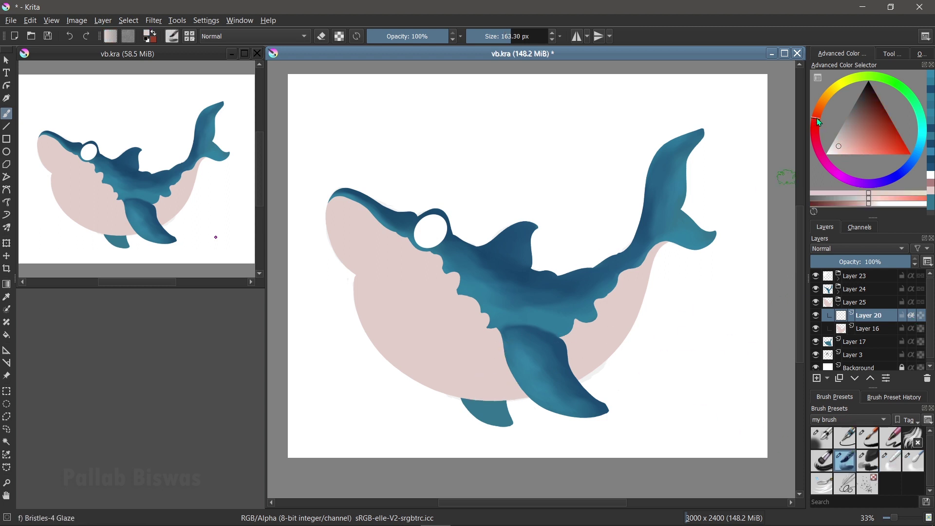
left_click_drag(818, 122, 819, 127)
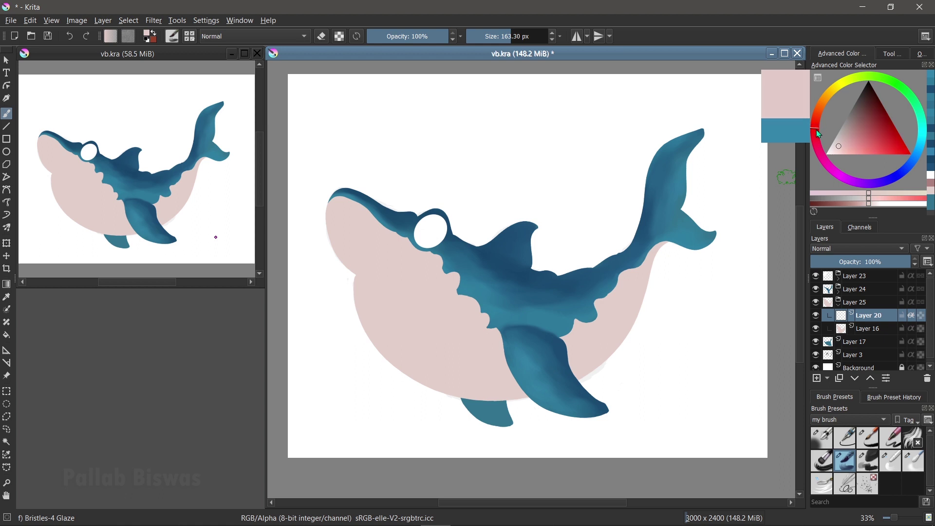
left_click(843, 150)
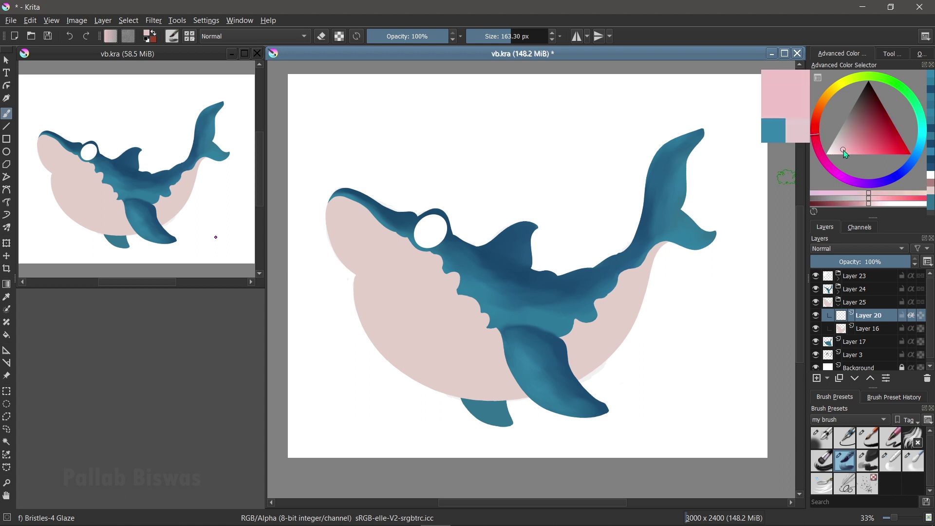
mouse_move(382, 272)
left_mouse_down()
mouse_move(352, 223)
mouse_move(358, 218)
left_mouse_up()
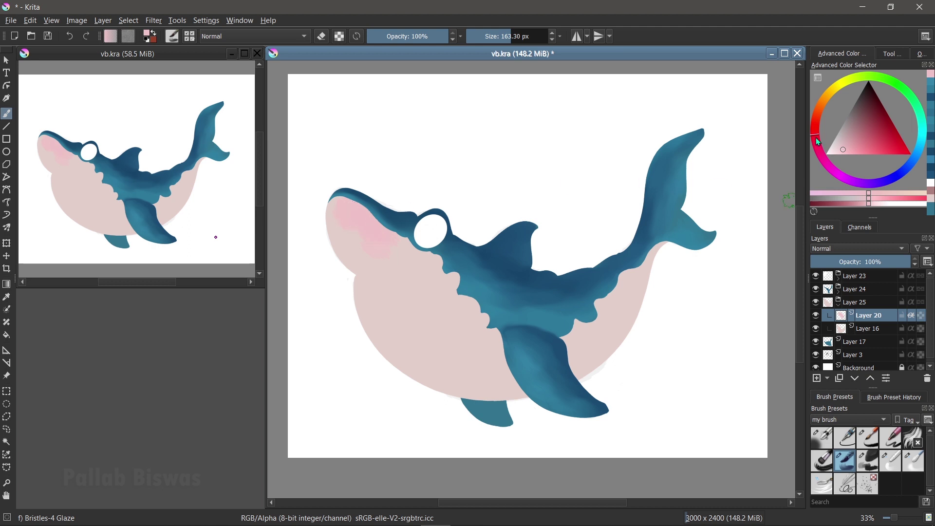
left_click(849, 150)
mouse_move(355, 210)
left_mouse_down()
mouse_move(388, 244)
mouse_move(371, 244)
left_mouse_up()
Step: Paint a broad pink band along the belly edge beneath the blue back
mouse_move(422, 267)
left_mouse_down()
mouse_move(445, 269)
mouse_move(438, 295)
mouse_move(516, 341)
mouse_move(605, 317)
mouse_move(608, 292)
mouse_move(633, 266)
left_mouse_up()
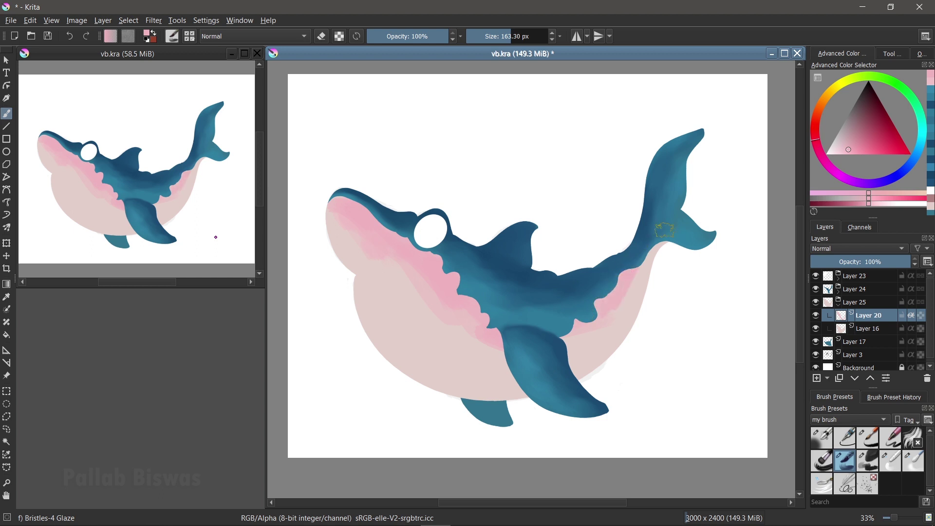
mouse_move(397, 265)
left_mouse_down()
mouse_move(339, 210)
mouse_move(470, 330)
mouse_move(622, 317)
mouse_move(598, 331)
mouse_move(522, 293)
left_mouse_up()
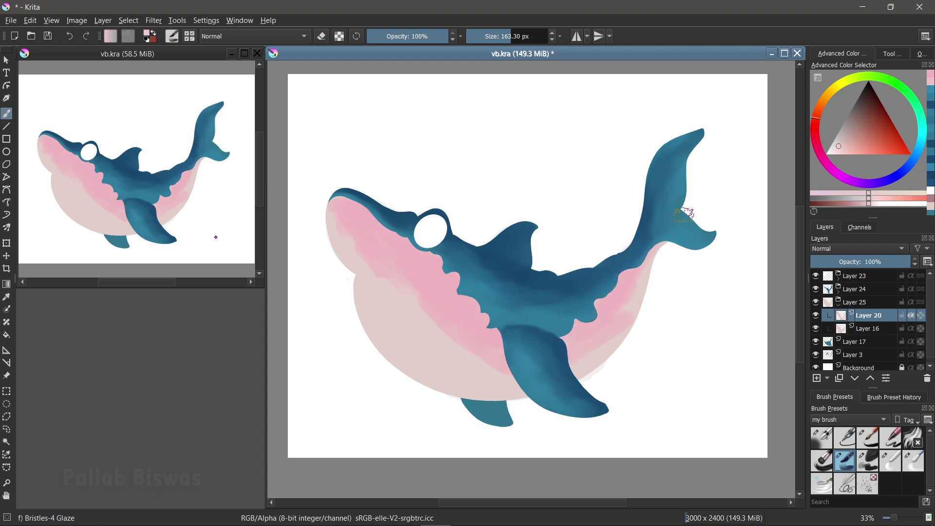
left_click(816, 115)
left_click(849, 142)
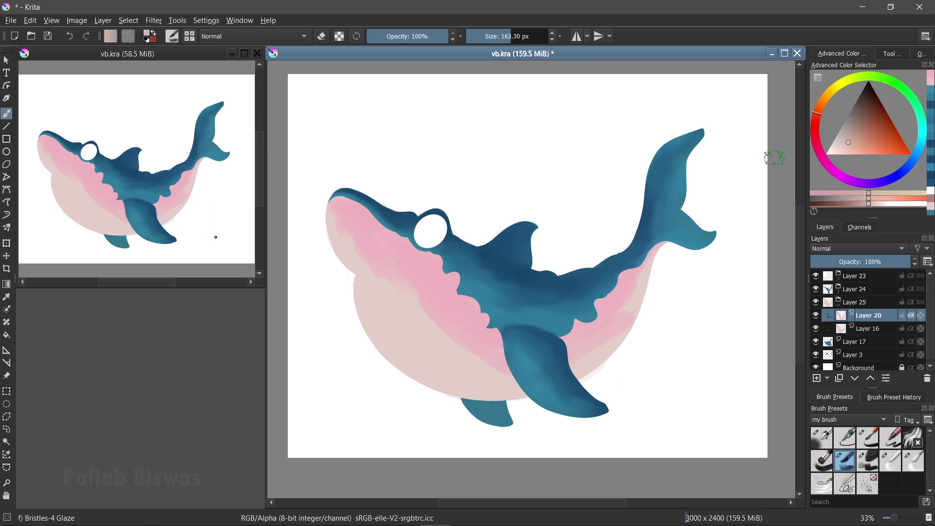
Step: Shade the lower belly curve warm brown and add pale pink strokes to cheek and belly
left_click_drag(354, 271, 340, 242)
mouse_move(395, 306)
left_mouse_down()
mouse_move(388, 321)
mouse_move(388, 314)
mouse_move(485, 389)
left_mouse_up()
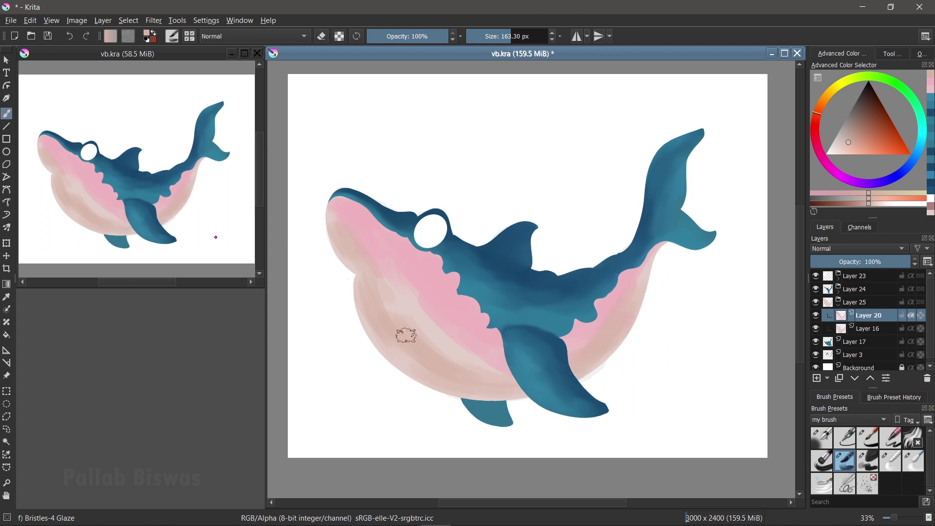
left_click_drag(357, 299, 384, 355)
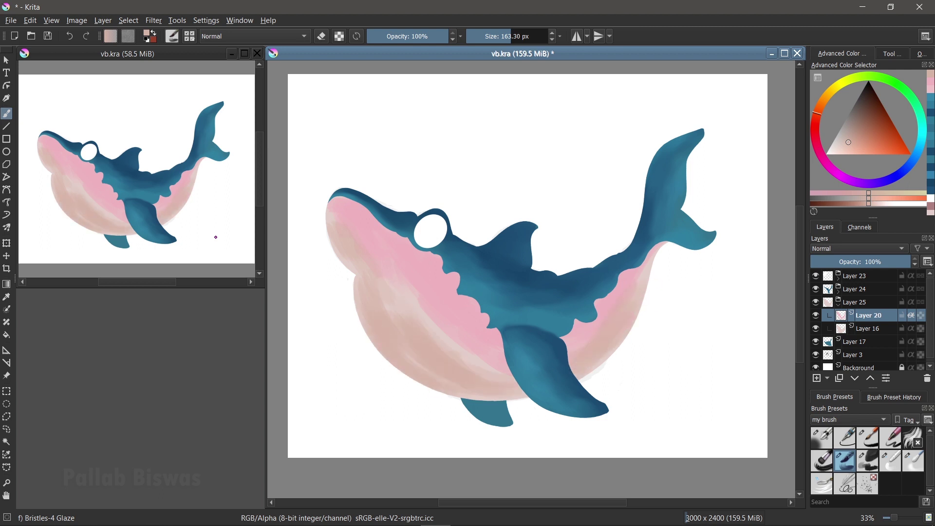
left_click(447, 333, "ctrl")
left_click(843, 145)
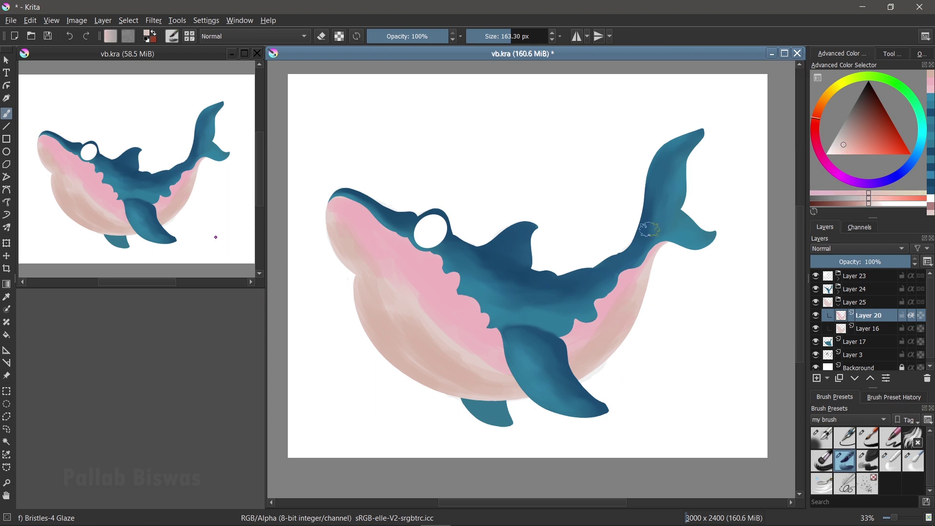
left_click_drag(388, 291, 390, 306)
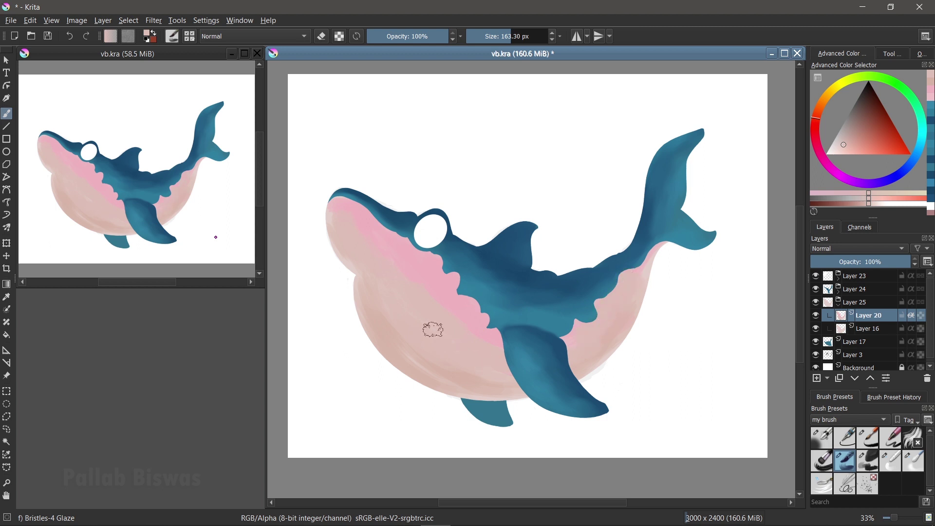
left_click(844, 150)
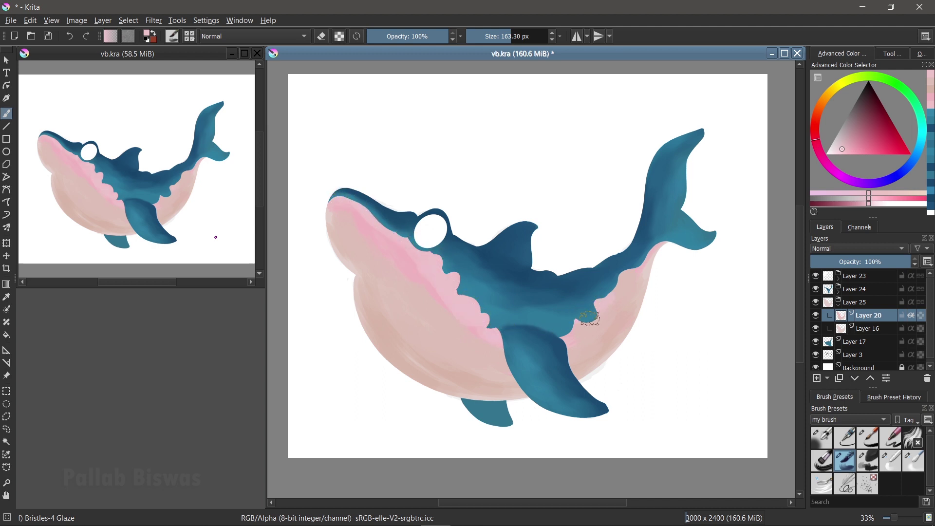
Step: Blend the belly shading with Blender Basic, then glaze a redder pink over the snout
left_click(889, 468)
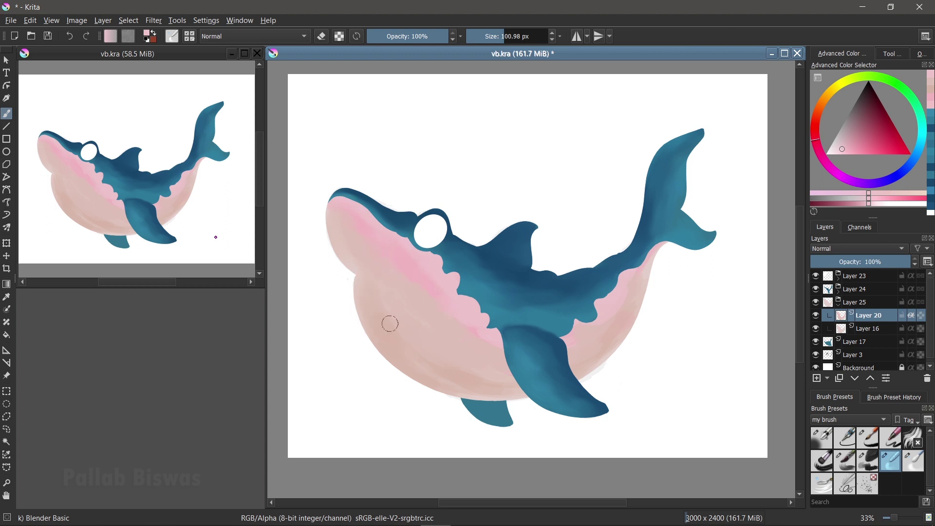
left_click_drag(429, 379, 501, 334)
left_click(397, 255, "ctrl")
left_click_drag(815, 134, 815, 127)
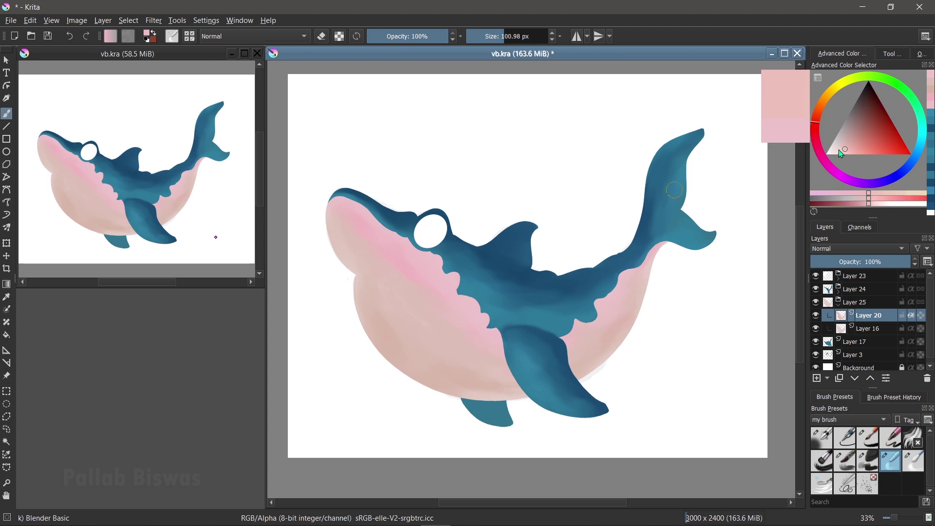
left_click(846, 461)
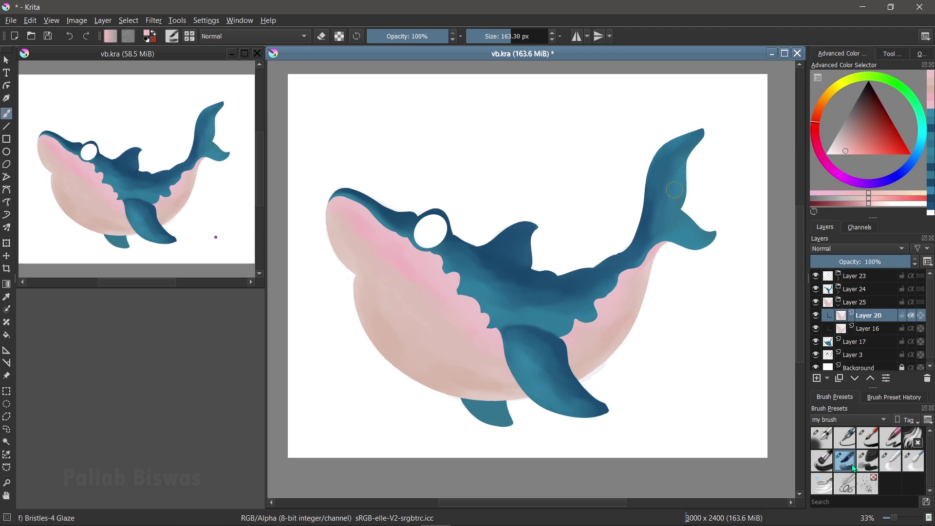
mouse_move(417, 234)
left_mouse_down()
mouse_move(358, 215)
mouse_move(344, 219)
mouse_move(411, 259)
mouse_move(409, 294)
mouse_move(372, 282)
mouse_move(428, 323)
mouse_move(493, 314)
left_mouse_up()
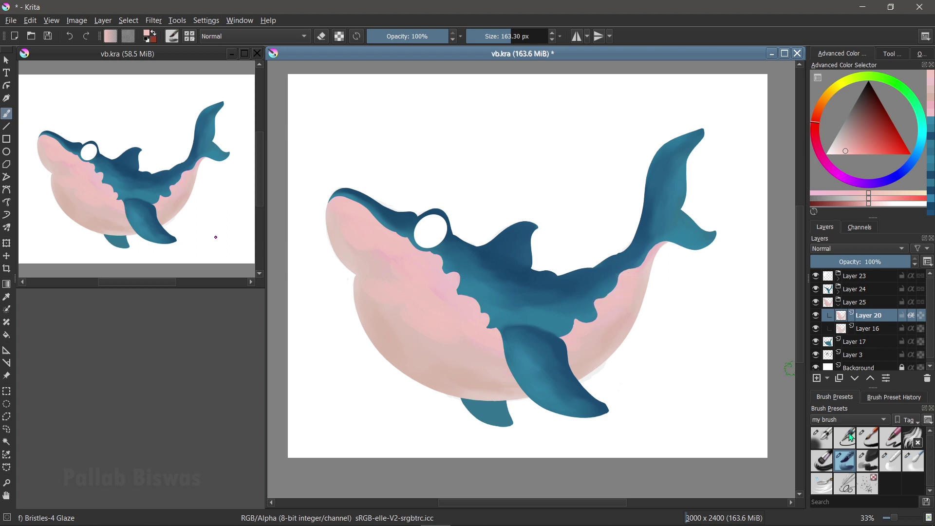
Step: Glaze warm orange-tan shadows across the lower belly and where it meets the fin
left_click(899, 472)
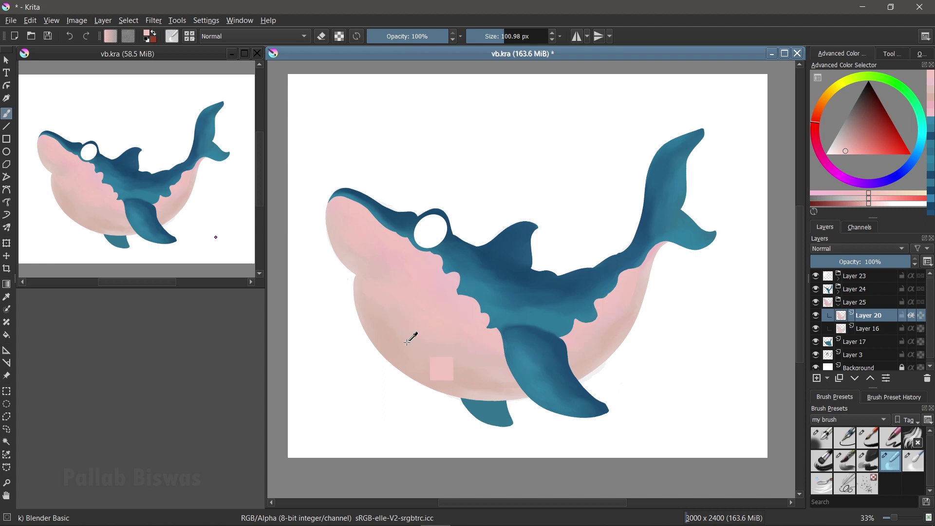
left_click(436, 328, "ctrl")
left_click(851, 142)
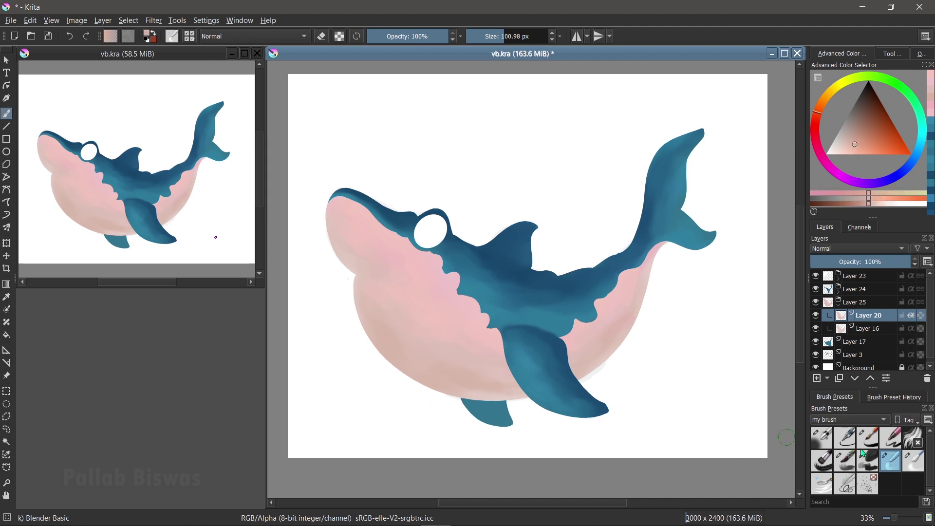
left_click(846, 460)
mouse_move(370, 304)
left_mouse_down()
mouse_move(390, 334)
mouse_move(422, 334)
mouse_move(390, 303)
left_mouse_up()
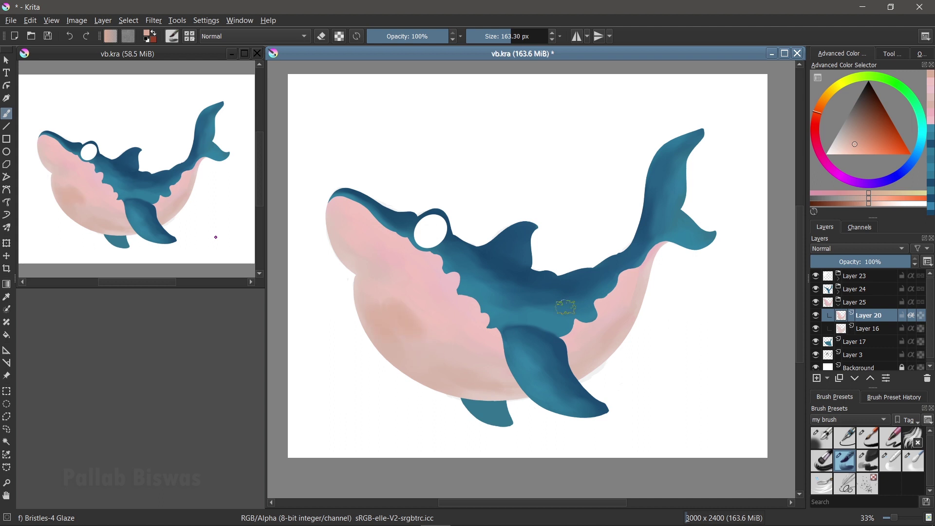
left_click_drag(861, 149, 822, 108)
mouse_move(382, 323)
left_mouse_down()
mouse_move(412, 360)
mouse_move(383, 341)
mouse_move(412, 368)
mouse_move(476, 388)
mouse_move(539, 385)
left_mouse_up()
left_click_drag(566, 353, 586, 374)
Step: Darken the lower belly beside the fin with tan and enlarge the blending brush
left_click(861, 135)
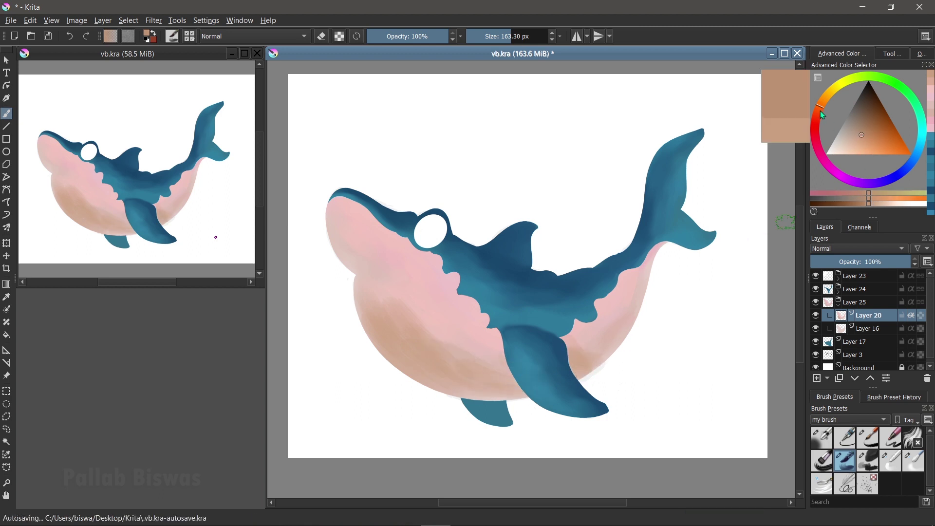
mouse_move(599, 334)
left_mouse_down()
mouse_move(577, 348)
mouse_move(579, 358)
mouse_move(615, 340)
mouse_move(596, 351)
left_mouse_up()
left_click(571, 360, "ctrl")
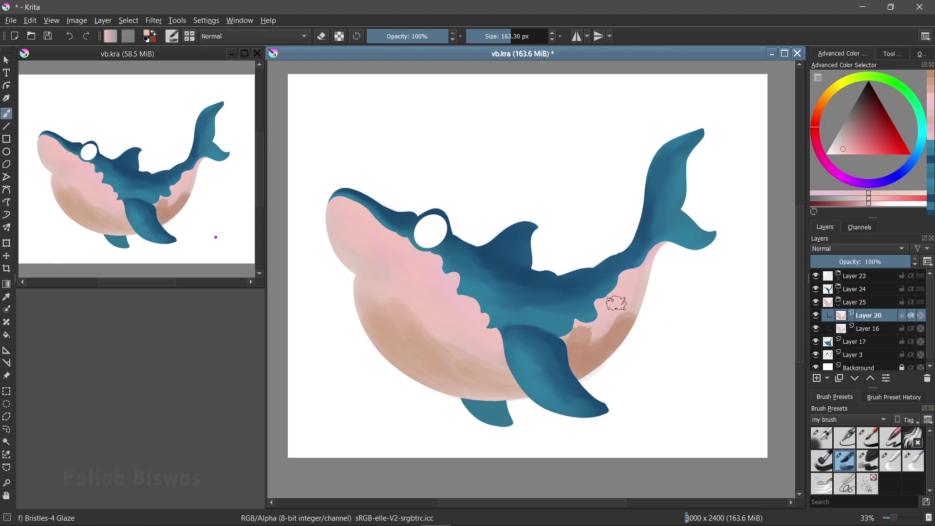
left_click(630, 312, "ctrl")
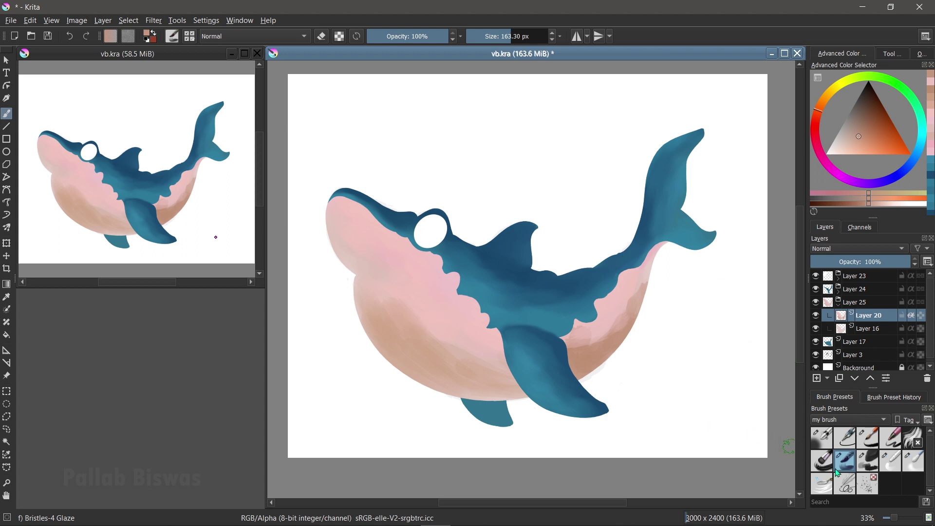
left_click(895, 468)
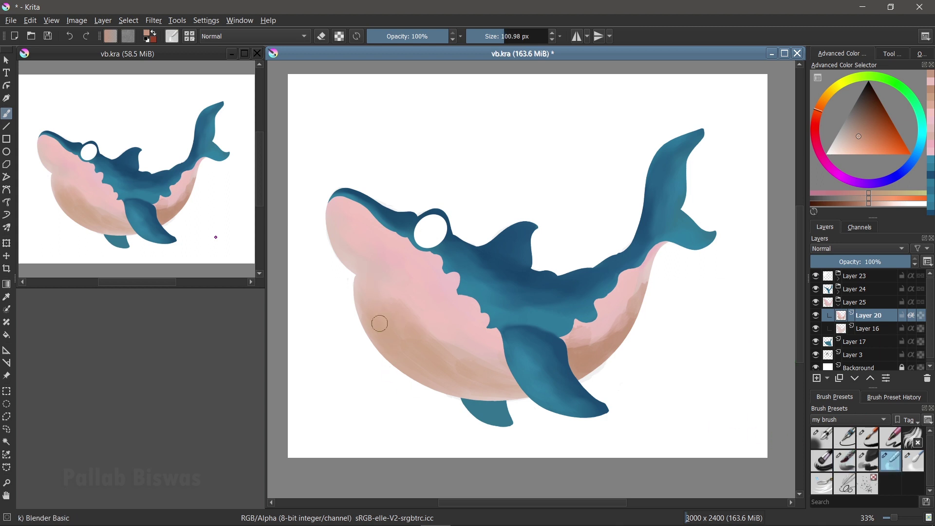
key("bracketright")
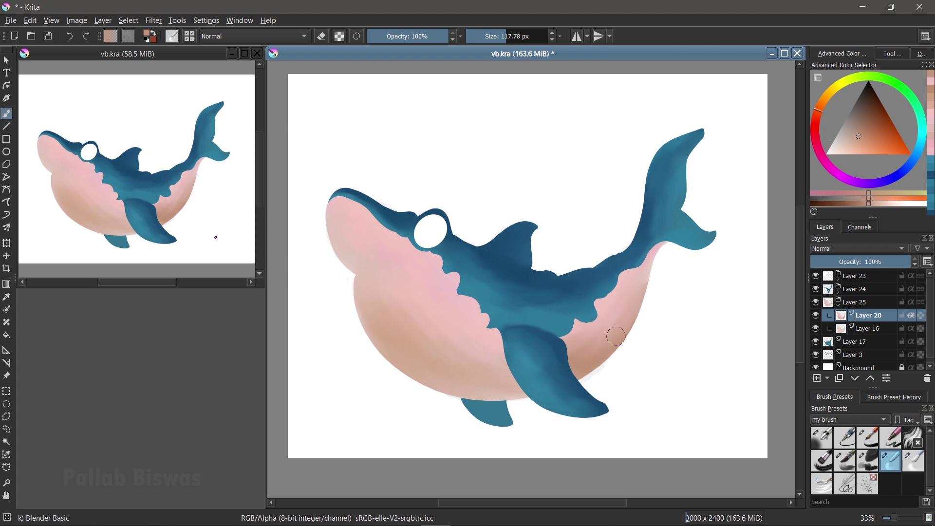
Step: Glaze the lower belly and its lower-left part a darker salmon
left_click(845, 461)
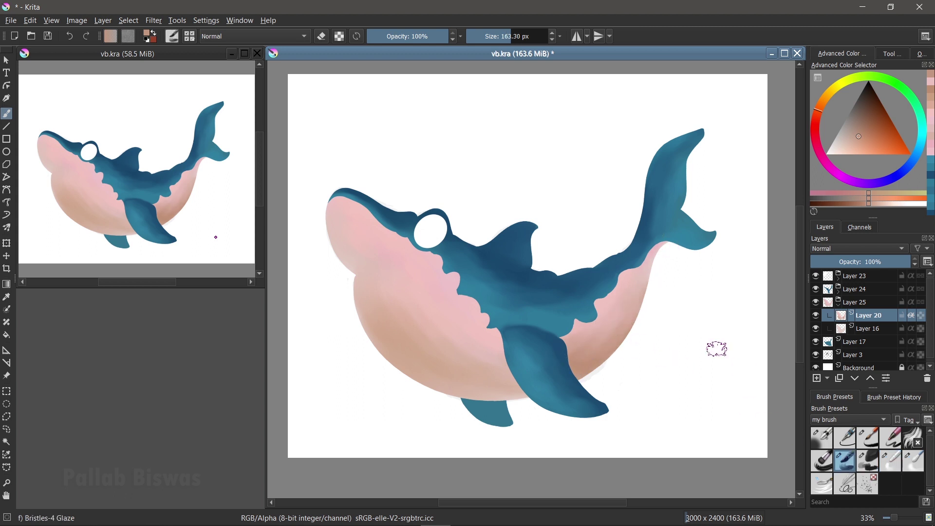
left_click(862, 139)
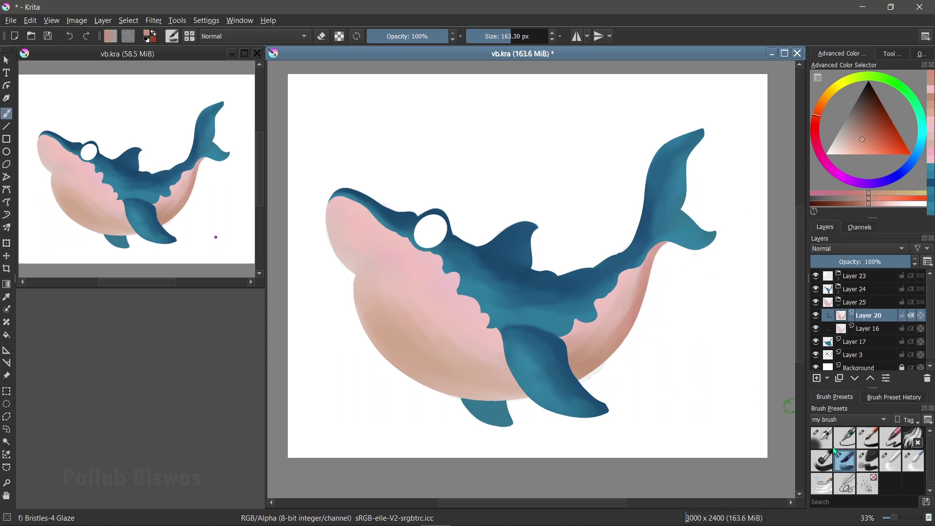
left_click(883, 468)
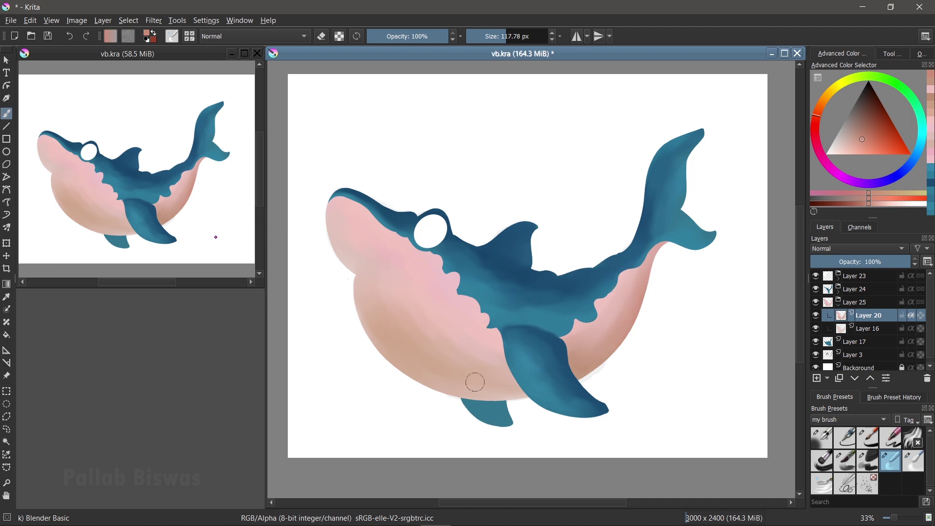
left_click(845, 460)
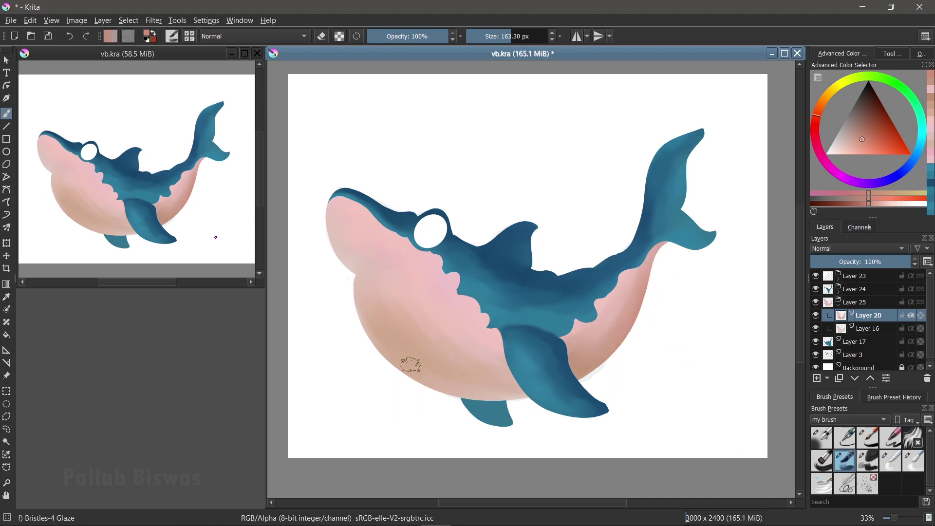
left_click_drag(424, 380, 526, 396)
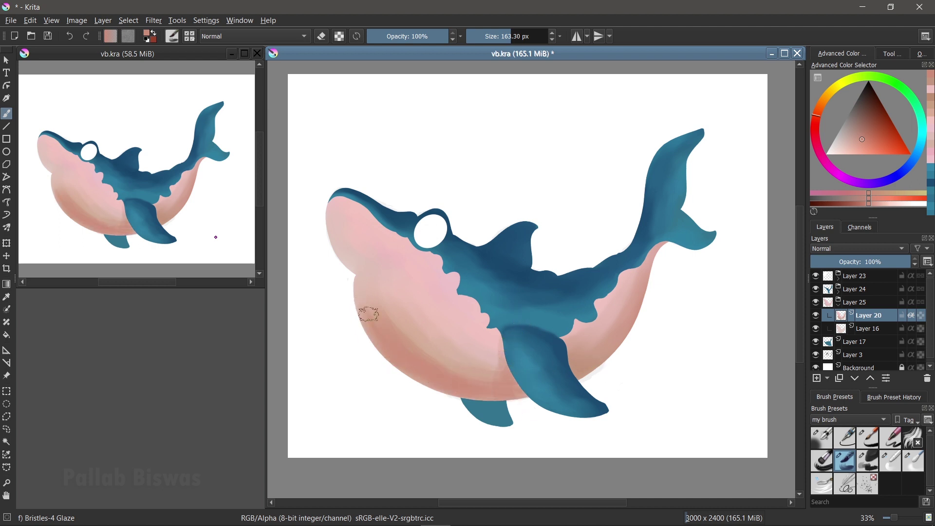
mouse_move(372, 292)
left_mouse_down()
mouse_move(434, 341)
mouse_move(495, 354)
left_mouse_up()
Step: Add a chin shadow and lip line, soften it with light pink, then choose Blender Blur
left_click_drag(345, 254, 384, 266)
left_click_drag(331, 229, 353, 256)
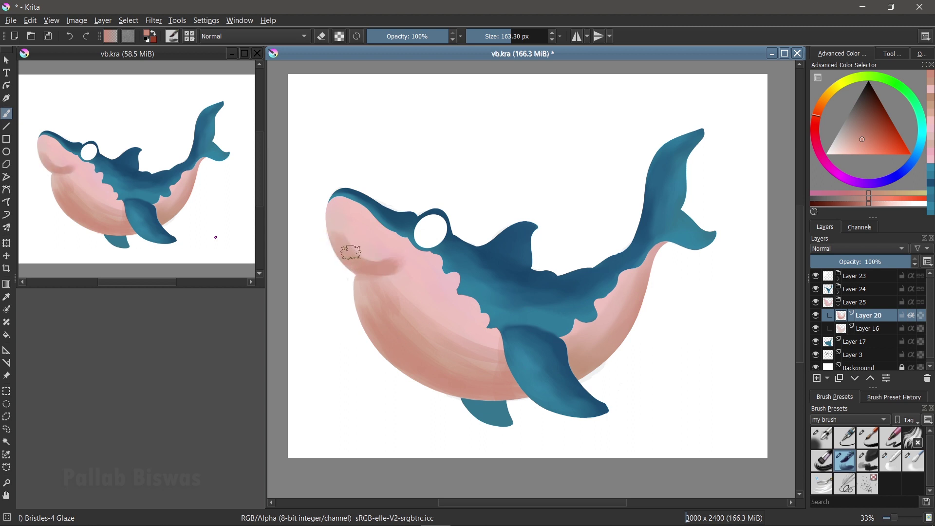
left_click(371, 281, "ctrl")
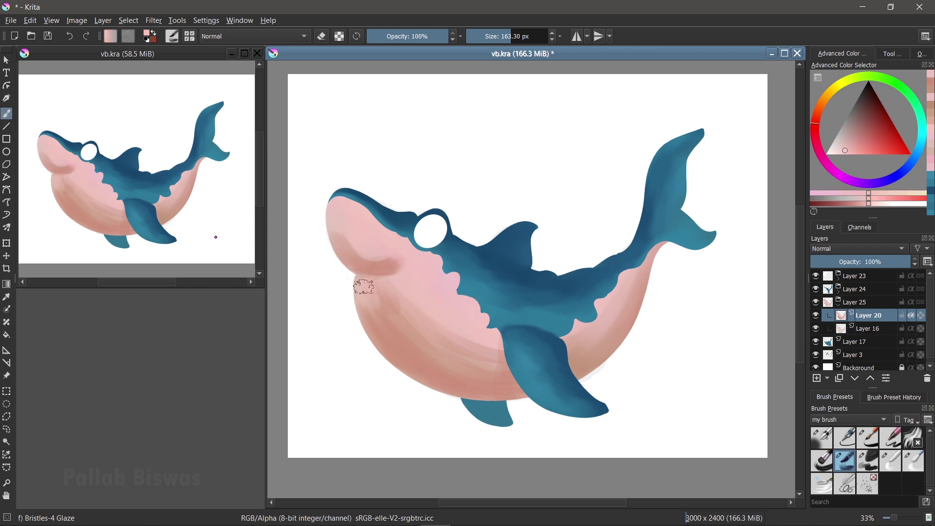
mouse_move(395, 282)
left_mouse_down()
mouse_move(413, 313)
mouse_move(378, 299)
mouse_move(473, 331)
left_mouse_up()
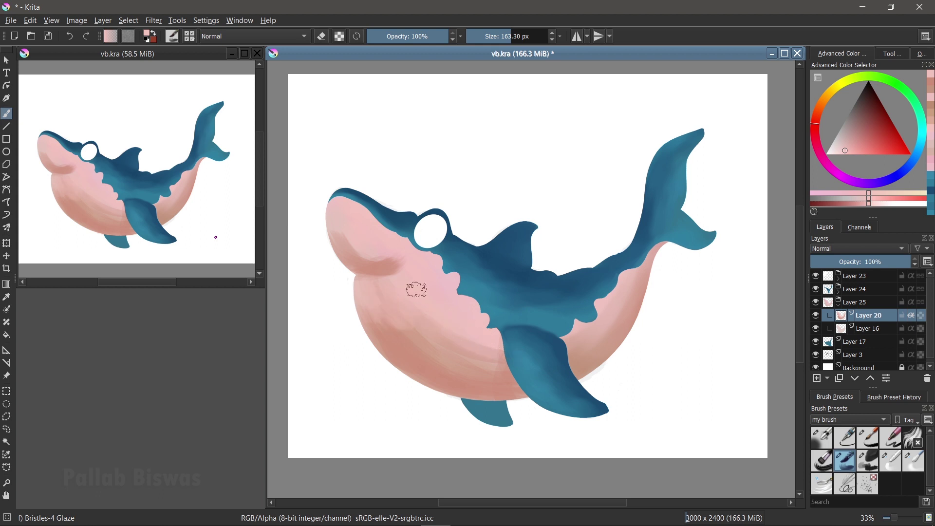
left_click(913, 461)
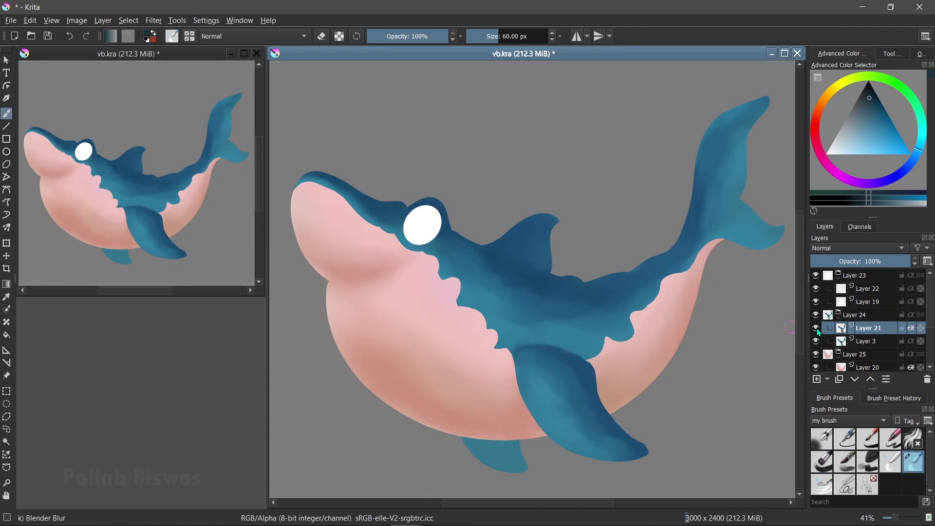
left_click(816, 328)
Step: Mix a dark navy for Bristles-4 Glaze and darken the jaw edge below the eye
left_click(847, 470)
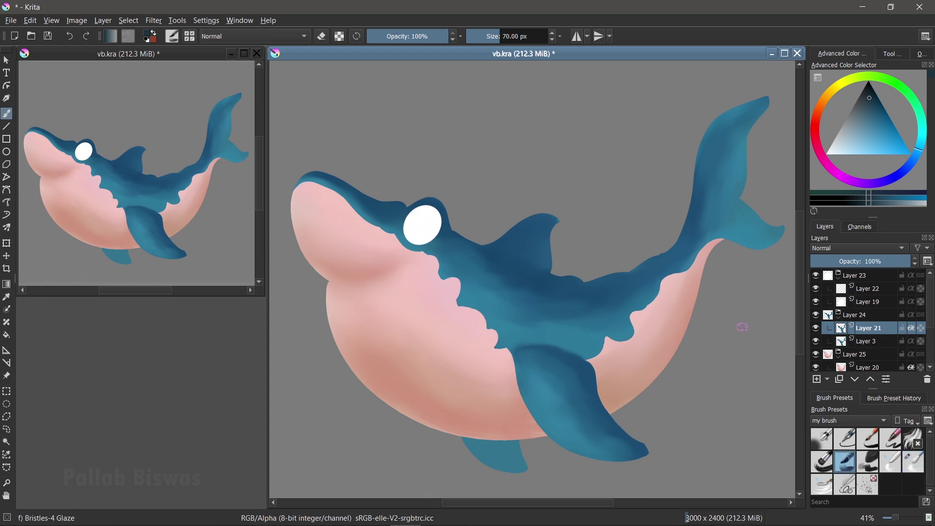
left_click(554, 303, "ctrl")
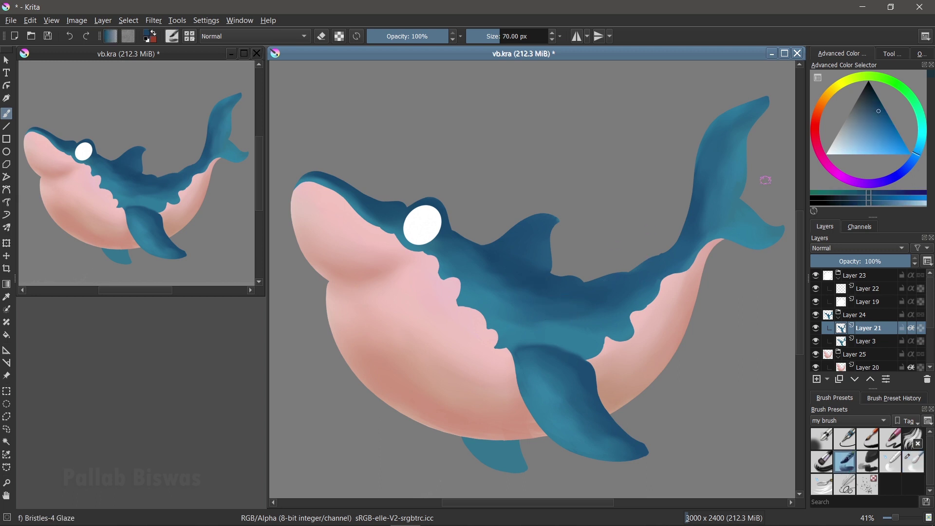
left_click(919, 161)
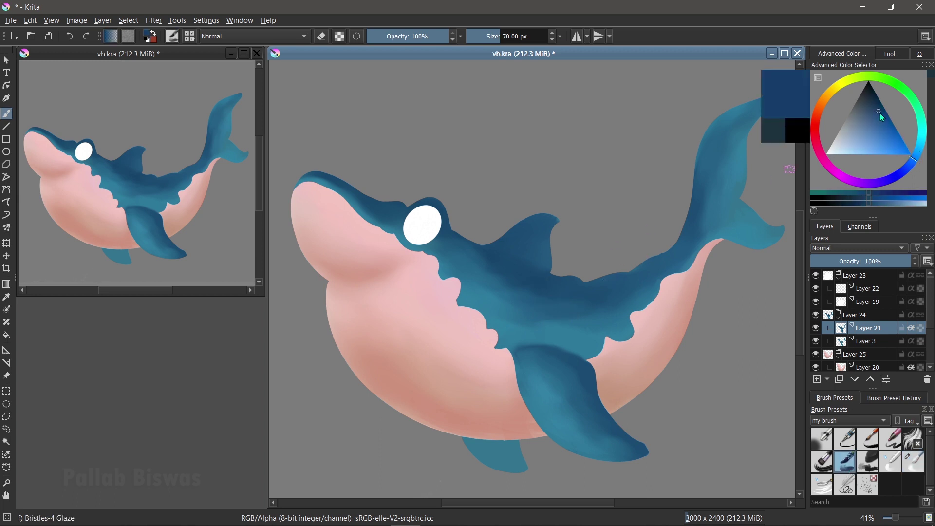
left_click_drag(880, 114, 878, 104)
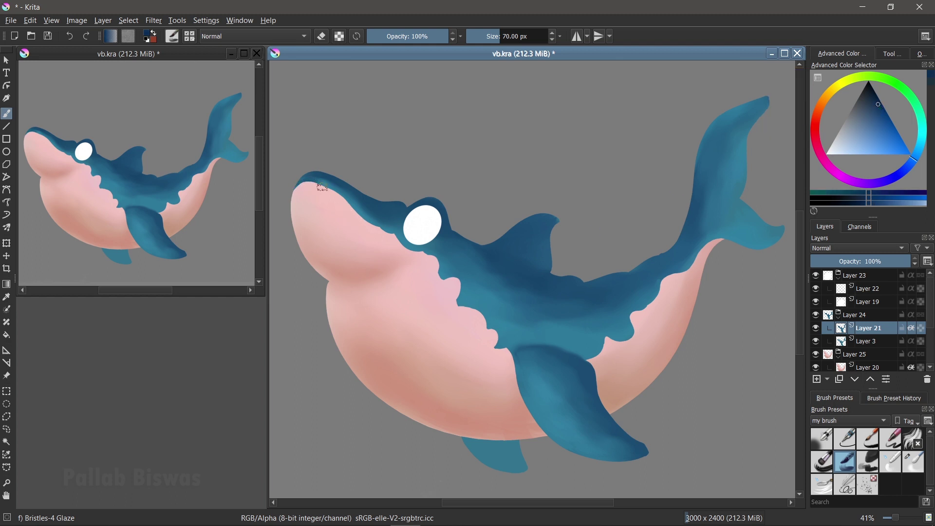
mouse_move(349, 210)
left_mouse_down()
mouse_move(460, 292)
mouse_move(465, 316)
mouse_move(501, 347)
mouse_move(524, 404)
mouse_move(555, 443)
mouse_move(655, 458)
mouse_move(617, 462)
left_mouse_up()
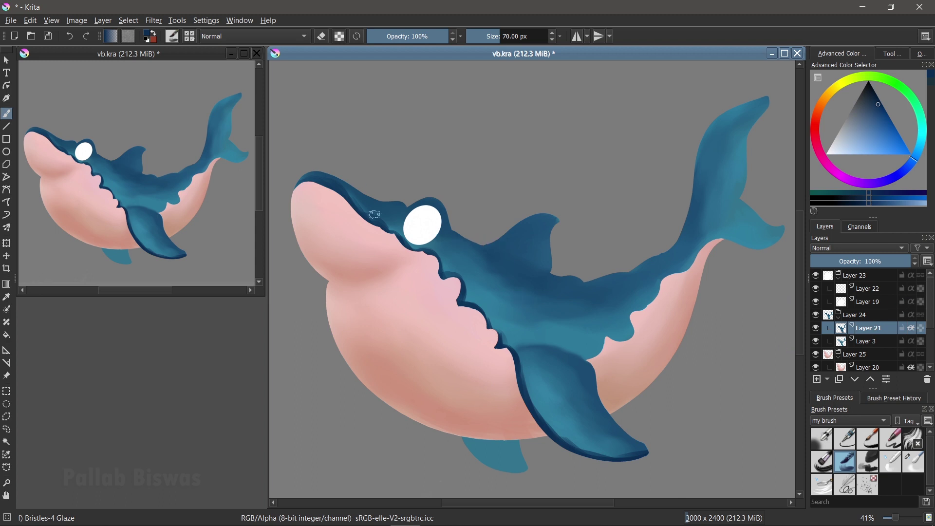
Step: Stroke navy around the eye, behind the head, down the back and along the tail edge
mouse_move(450, 242)
left_mouse_down()
mouse_move(455, 232)
mouse_move(434, 202)
mouse_move(418, 219)
mouse_move(401, 214)
mouse_move(404, 241)
left_mouse_up()
mouse_move(467, 251)
left_mouse_down()
mouse_move(579, 284)
mouse_move(485, 280)
mouse_move(533, 292)
mouse_move(633, 275)
mouse_move(683, 237)
left_mouse_up()
key("bracketright")
mouse_move(593, 286)
left_mouse_down()
mouse_move(618, 291)
mouse_move(589, 312)
mouse_move(548, 292)
mouse_move(517, 295)
mouse_move(536, 226)
mouse_move(508, 236)
mouse_move(545, 273)
mouse_move(538, 224)
left_mouse_up()
mouse_move(685, 195)
left_mouse_down()
mouse_move(706, 128)
mouse_move(758, 92)
left_mouse_up()
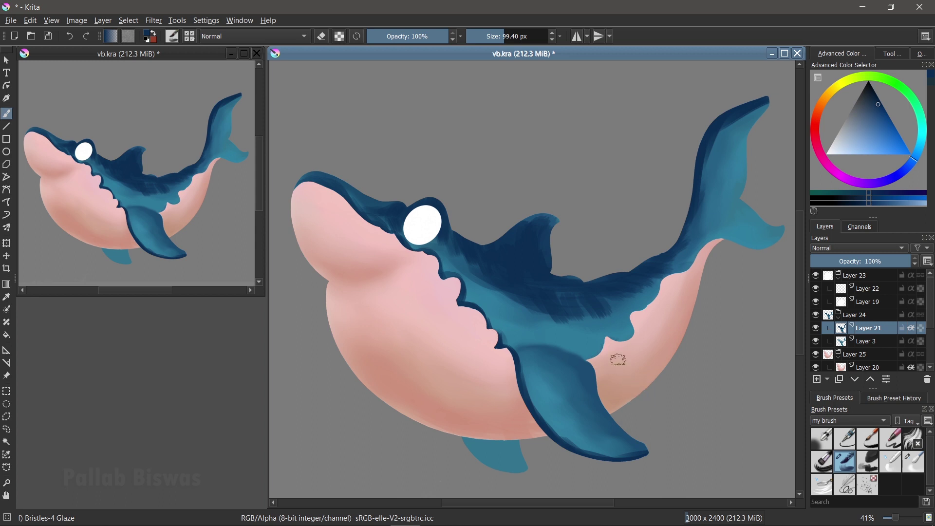
Step: Paint dark blue along the blue/pink belly edge, the tail fin and the front fin
left_click_drag(609, 339, 636, 316)
mouse_move(635, 315)
left_mouse_down()
mouse_move(728, 241)
mouse_move(746, 252)
mouse_move(777, 241)
mouse_move(728, 239)
mouse_move(649, 272)
left_mouse_up()
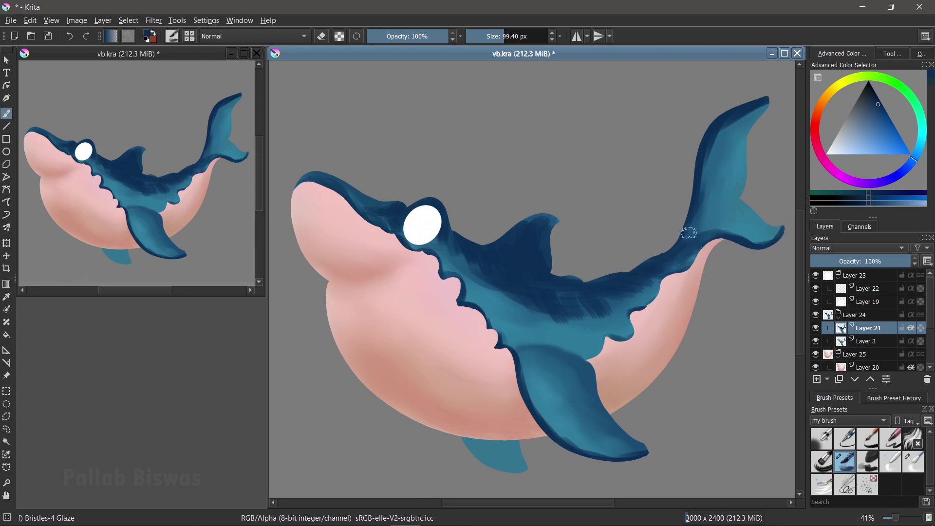
mouse_move(696, 213)
left_mouse_down()
mouse_move(713, 156)
mouse_move(682, 233)
left_mouse_up()
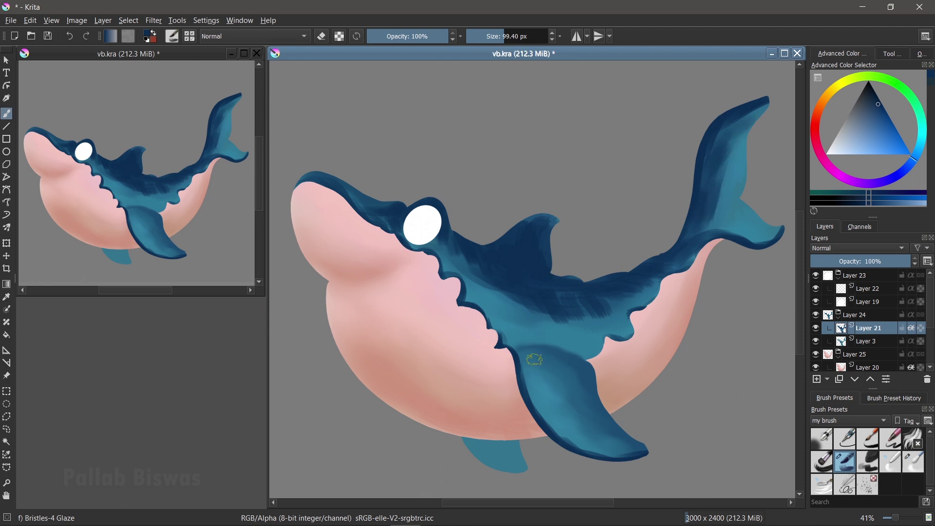
mouse_move(542, 375)
left_mouse_down()
mouse_move(559, 358)
mouse_move(574, 360)
mouse_move(586, 397)
mouse_move(546, 363)
mouse_move(643, 447)
left_mouse_up()
Step: Sample a lighter teal and blend the front fin shading with Blender Basic
left_click(585, 378, "ctrl")
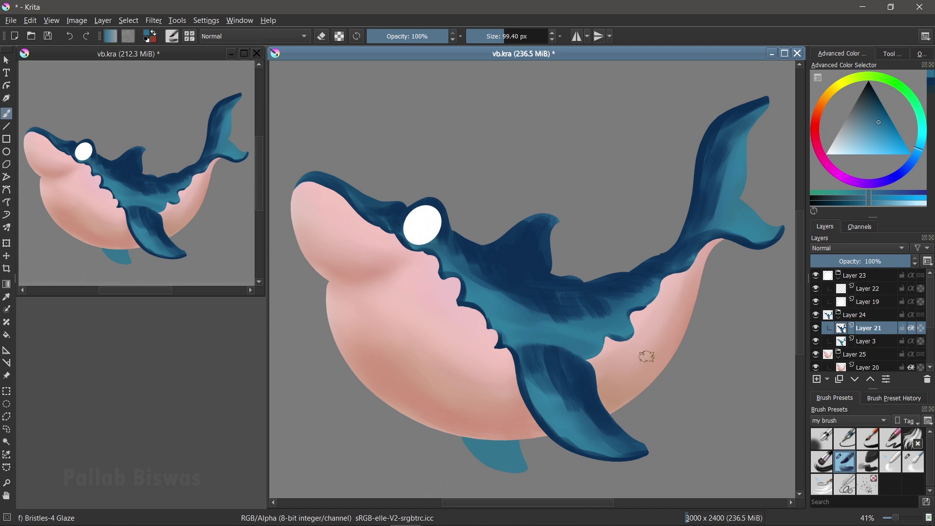
left_click(893, 468)
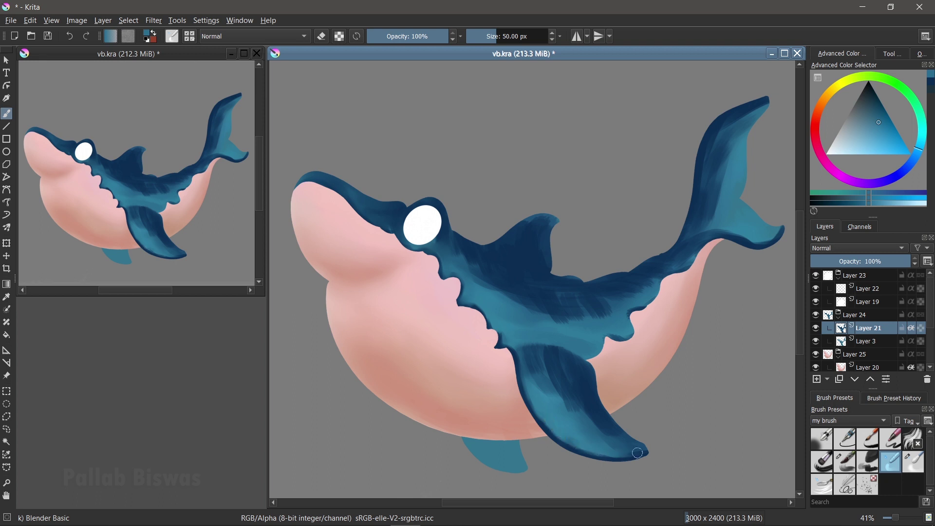
left_click_drag(563, 396, 582, 386)
Step: Enlarge Blender Basic and blend navy into teal behind the eye and up the tail to its tip
left_click_drag(549, 285, 571, 305)
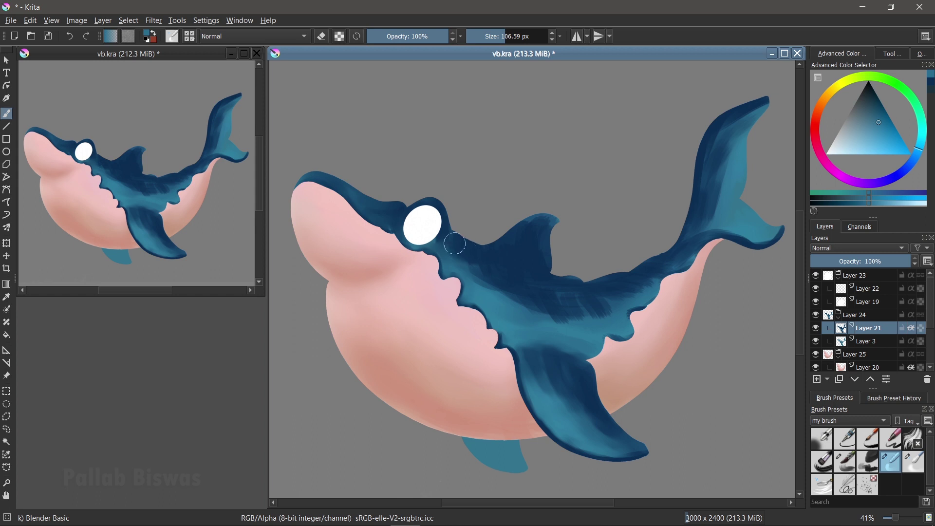
mouse_move(459, 252)
left_mouse_down()
mouse_move(555, 317)
mouse_move(613, 305)
mouse_move(606, 298)
left_mouse_up()
left_click_drag(701, 204, 721, 176)
mouse_move(740, 142)
left_mouse_down()
mouse_move(718, 200)
mouse_move(721, 136)
left_mouse_up()
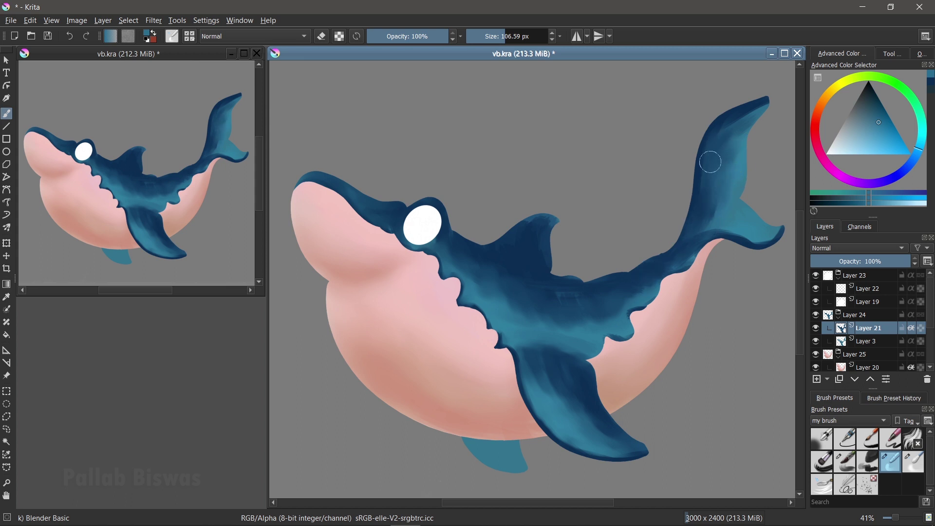
mouse_move(707, 196)
left_mouse_down()
mouse_move(745, 112)
mouse_move(754, 113)
mouse_move(727, 144)
mouse_move(723, 194)
mouse_move(726, 224)
mouse_move(748, 234)
left_mouse_up()
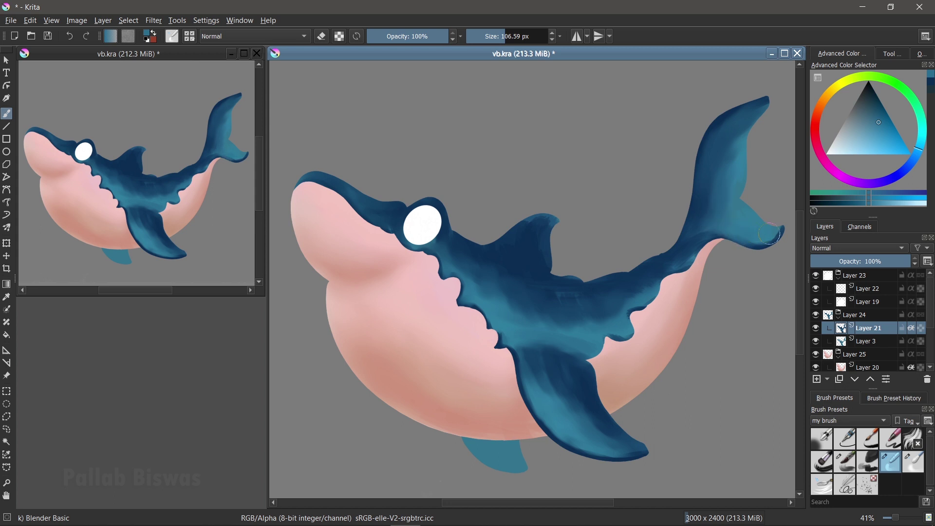
mouse_move(686, 236)
left_mouse_down()
mouse_move(687, 253)
mouse_move(733, 144)
mouse_move(765, 114)
left_mouse_up()
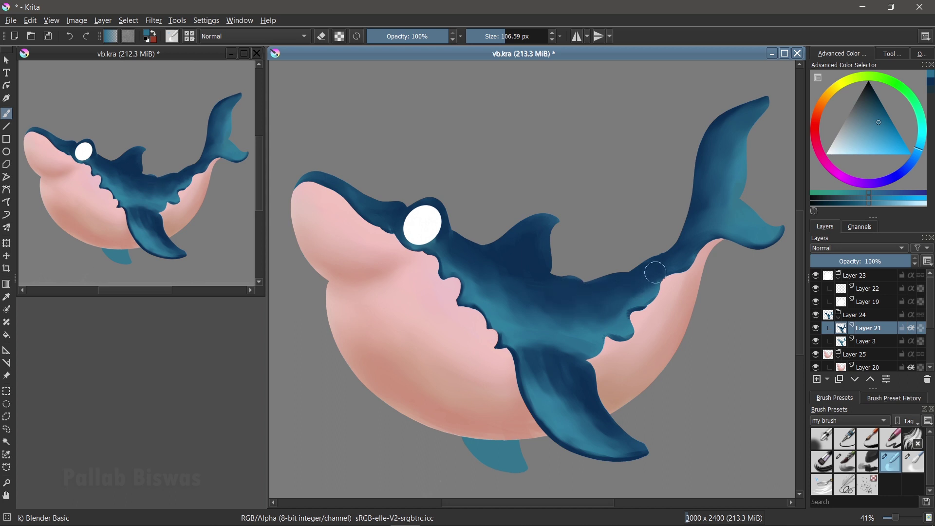
Step: Pick a new teal shade and glaze a faint stroke along the whale's nose
left_click(517, 336, "ctrl")
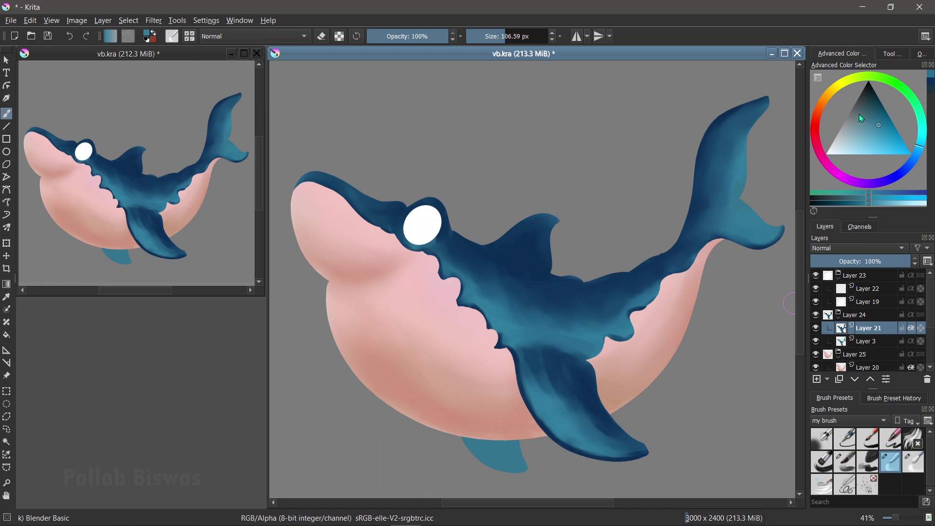
left_click(924, 150)
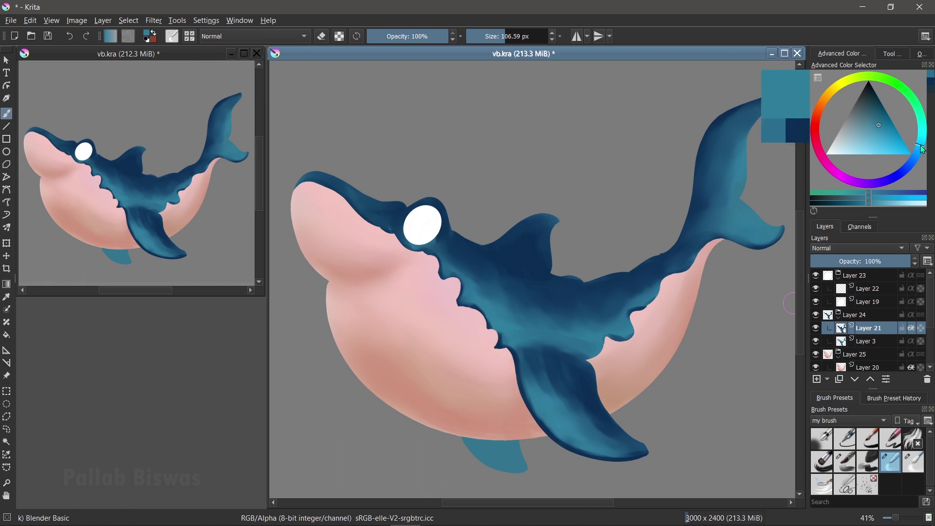
left_click(882, 128)
left_click(845, 462)
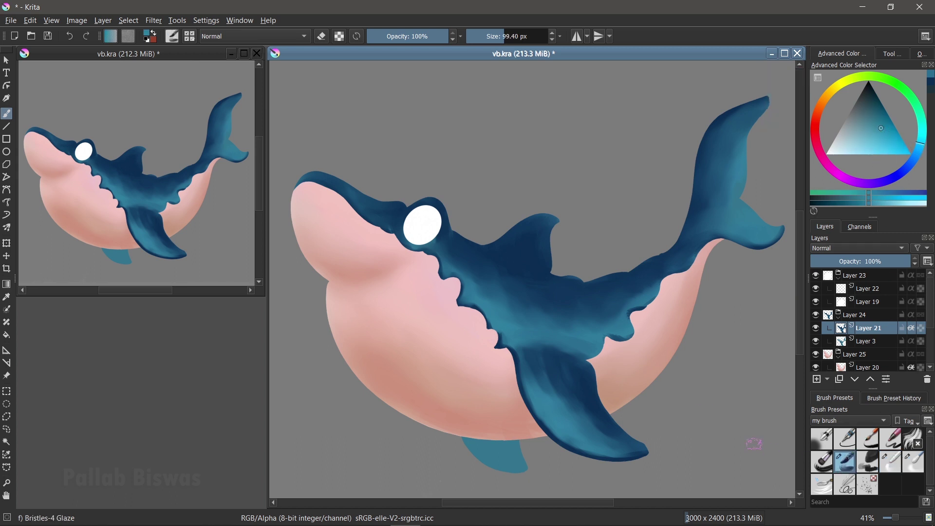
left_click(304, 171)
mouse_move(349, 185)
left_mouse_down()
mouse_move(408, 208)
mouse_move(398, 213)
left_mouse_up()
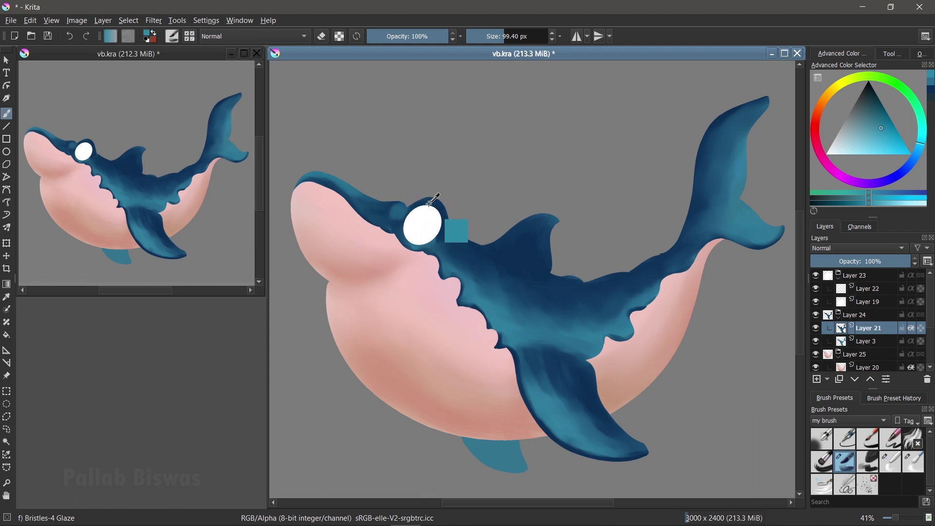
Step: Glaze sampled dark blues along the eye's upper-left edge, filling the grey notch
left_click(446, 214, "ctrl")
mouse_move(428, 209)
left_mouse_down()
mouse_move(402, 226)
mouse_move(408, 220)
left_mouse_up()
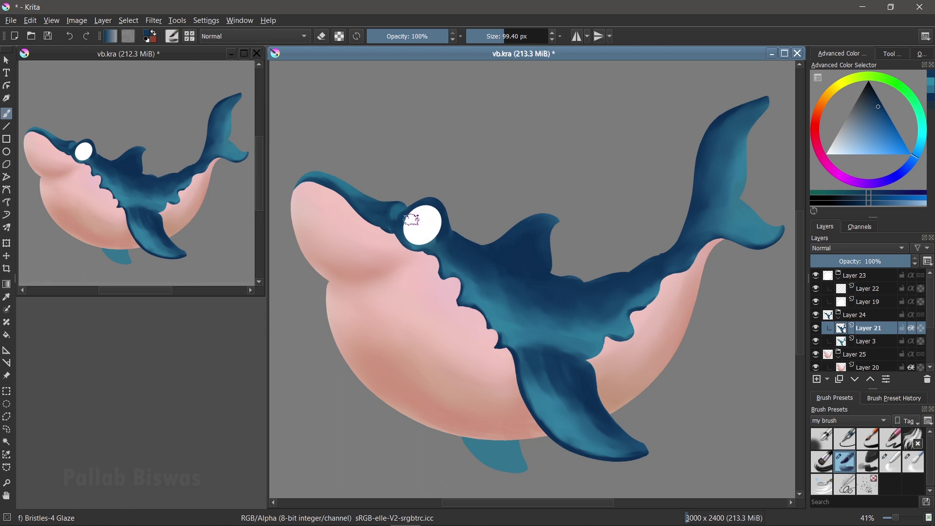
left_click(390, 205, "ctrl")
left_click_drag(391, 208, 396, 227)
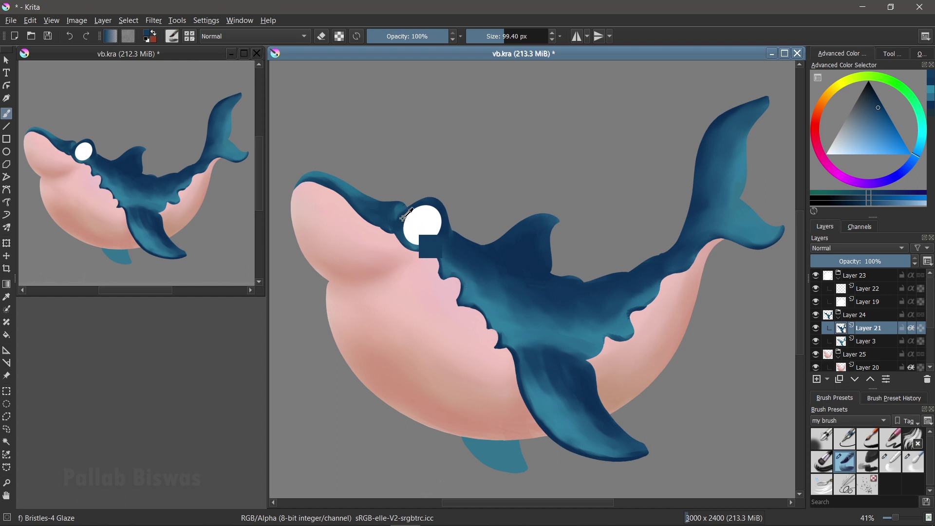
left_click(411, 213, "ctrl")
left_click(414, 217, "ctrl")
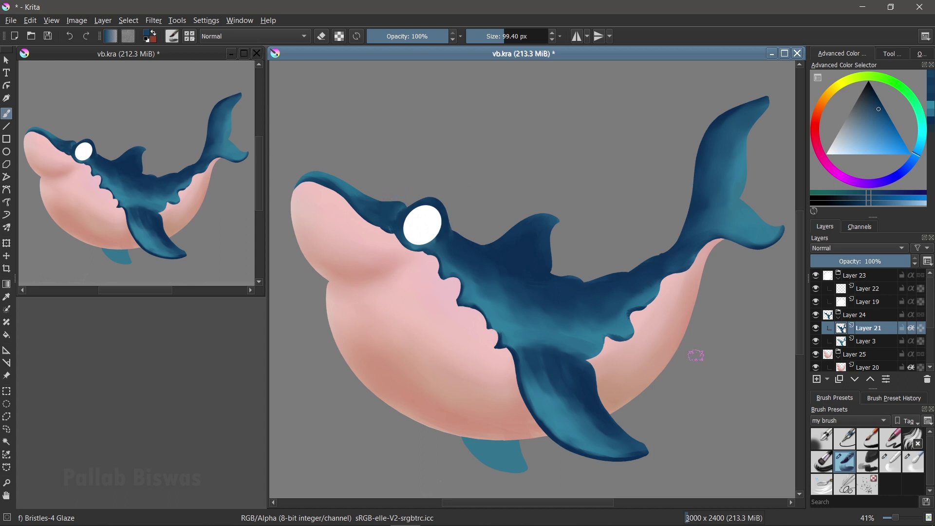
left_click(887, 468)
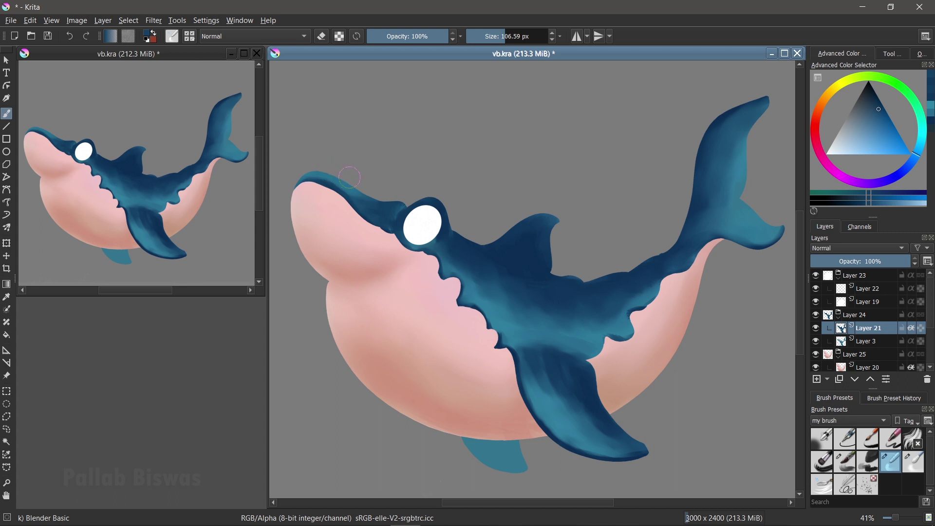
Step: Blend the head's blue edge into the pink, then glaze lighter blue along it
left_click_drag(381, 194, 388, 198)
left_click_drag(300, 171, 352, 222)
left_click(846, 462)
left_click_drag(331, 194, 317, 182)
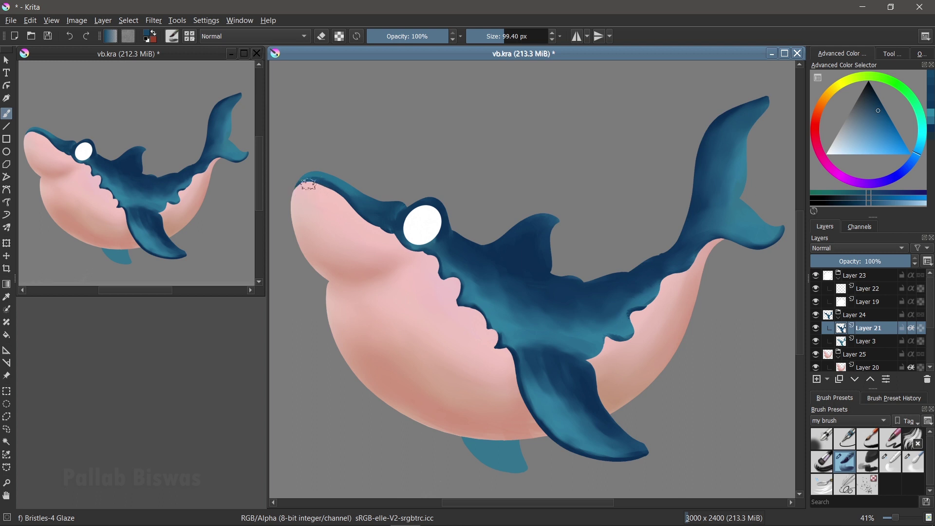
left_click(343, 197, "ctrl")
left_click_drag(312, 174, 299, 173)
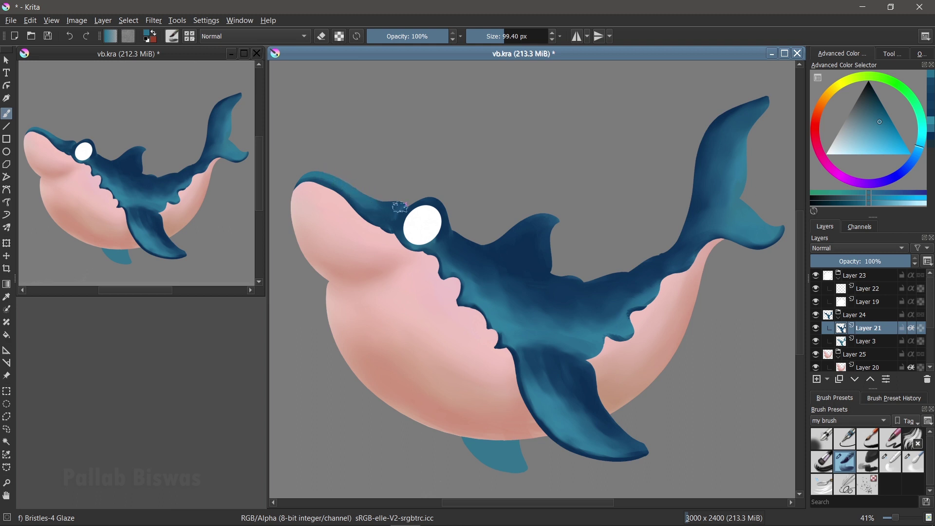
Step: Sample darker blues from head and back, then blend the blue around the eye's edge
left_click(380, 210, "ctrl")
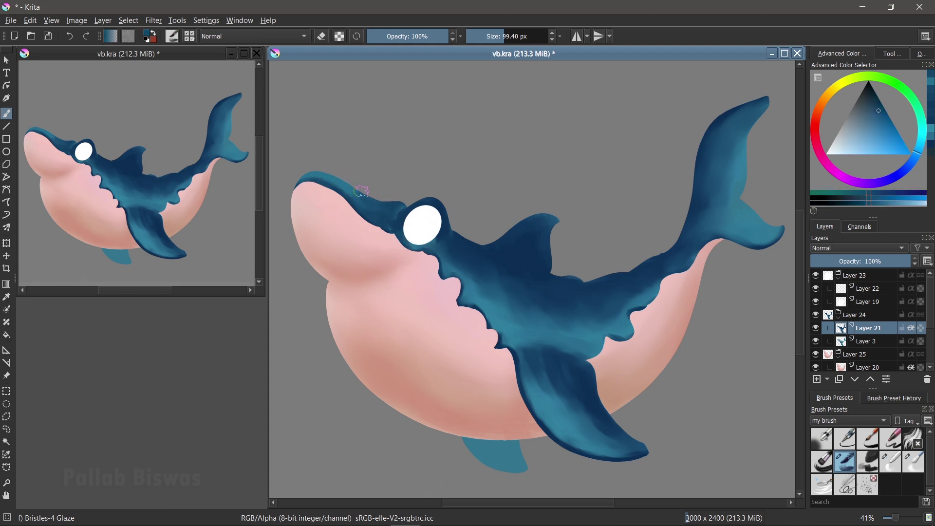
left_click(363, 191, "ctrl")
left_click(362, 193, "ctrl")
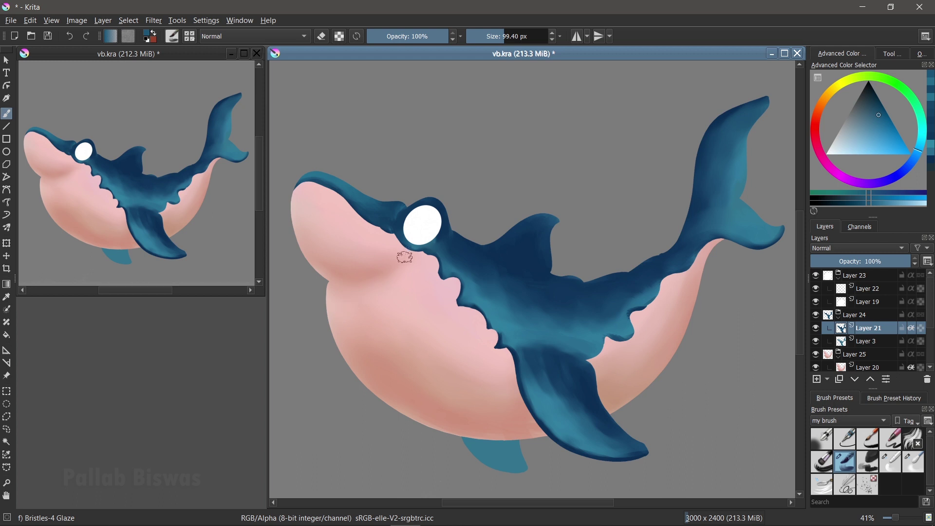
left_click(476, 265, "ctrl")
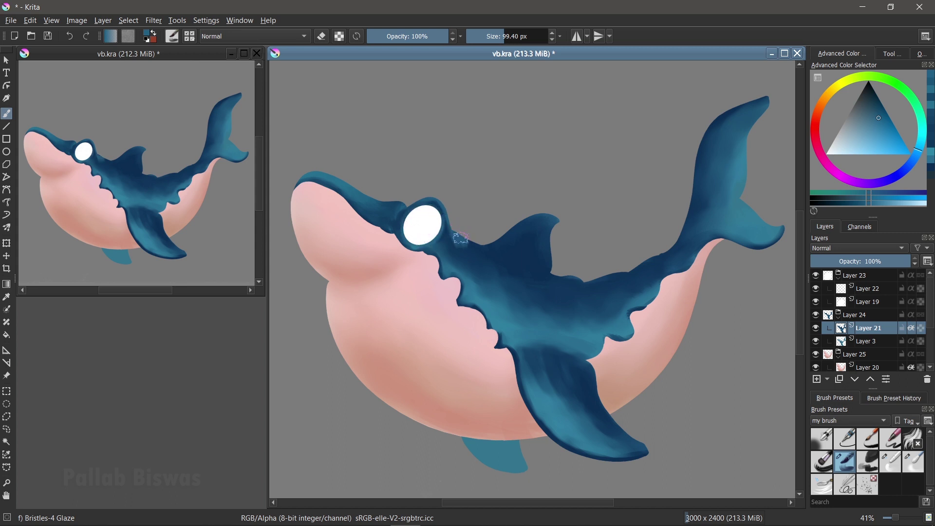
left_click(471, 247, "ctrl")
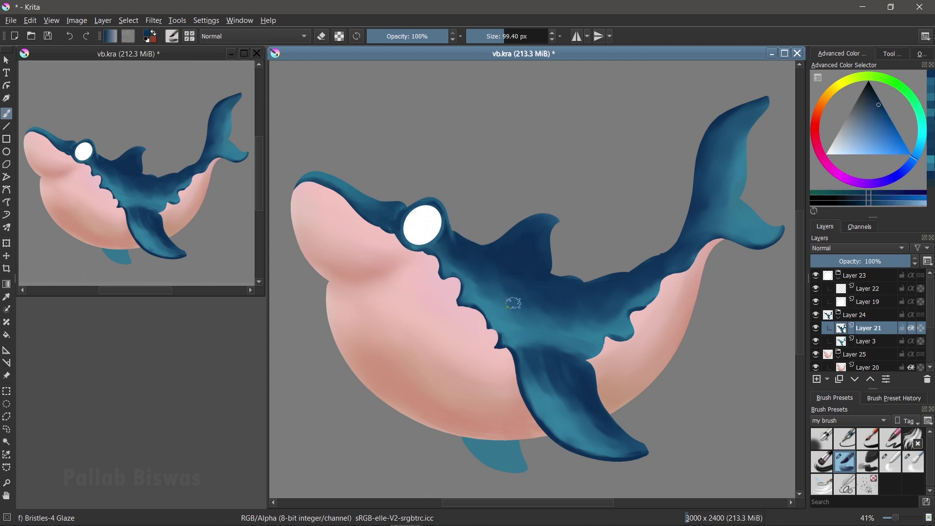
left_click(891, 463)
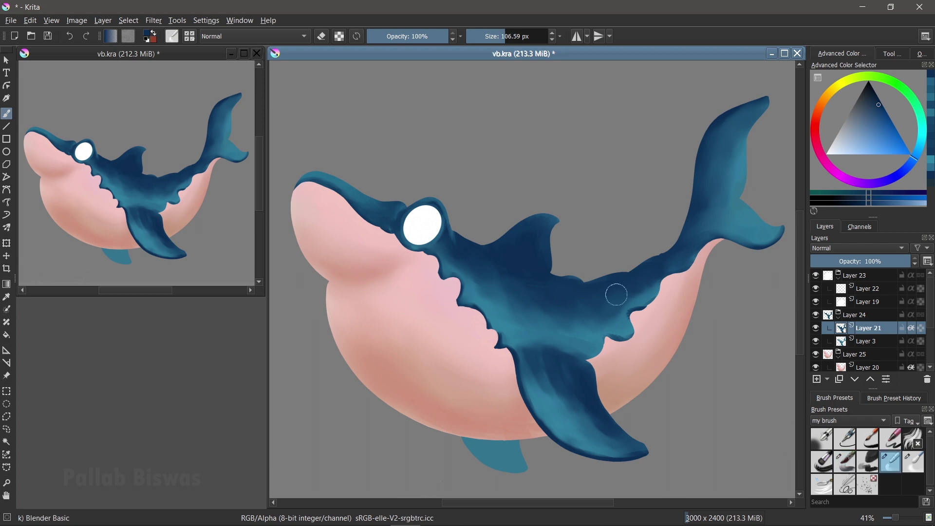
left_click_drag(428, 220, 431, 233)
Step: Sample the back's blue and shift it toward a brighter cyan-leaning teal
left_click(639, 265, "ctrl")
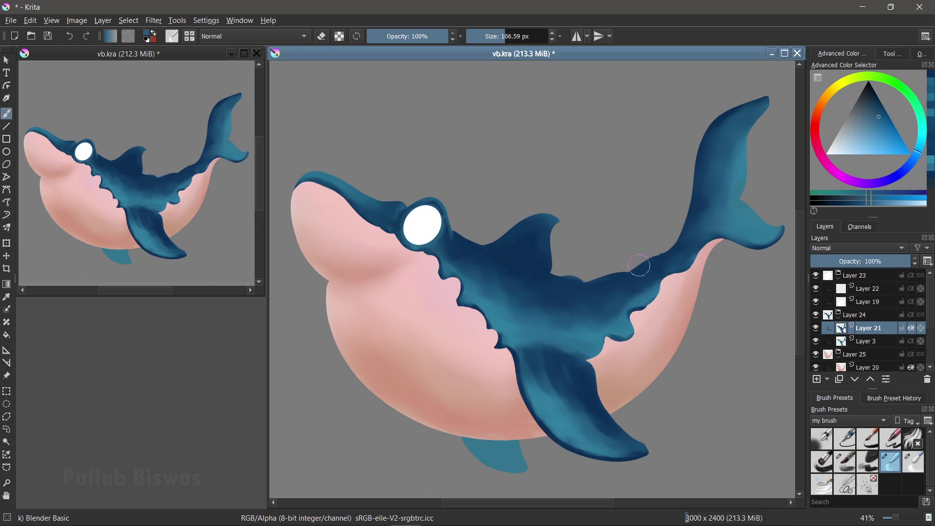
left_click_drag(918, 154, 926, 146)
left_click_drag(879, 119, 882, 122)
left_click_drag(927, 144, 924, 140)
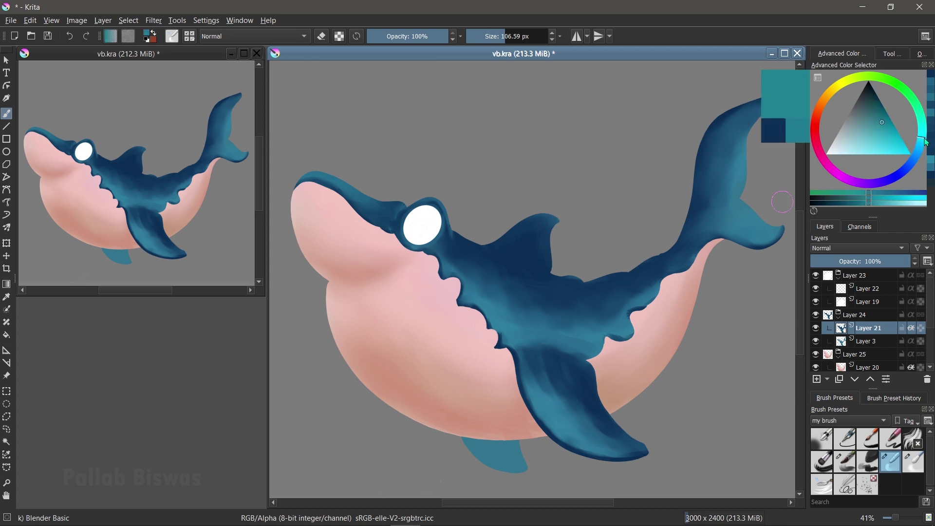
Step: Glaze teal streaks along the whale's back toward the head and eye with Bristles-4 Glaze
left_click(846, 461)
mouse_move(492, 292)
left_mouse_down()
mouse_move(523, 318)
mouse_move(591, 315)
left_mouse_up()
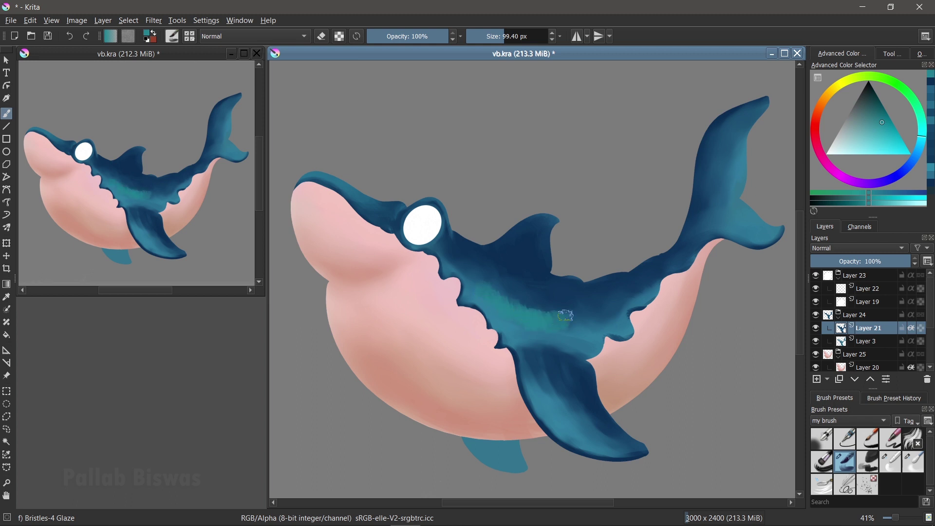
left_click_drag(487, 287, 455, 264)
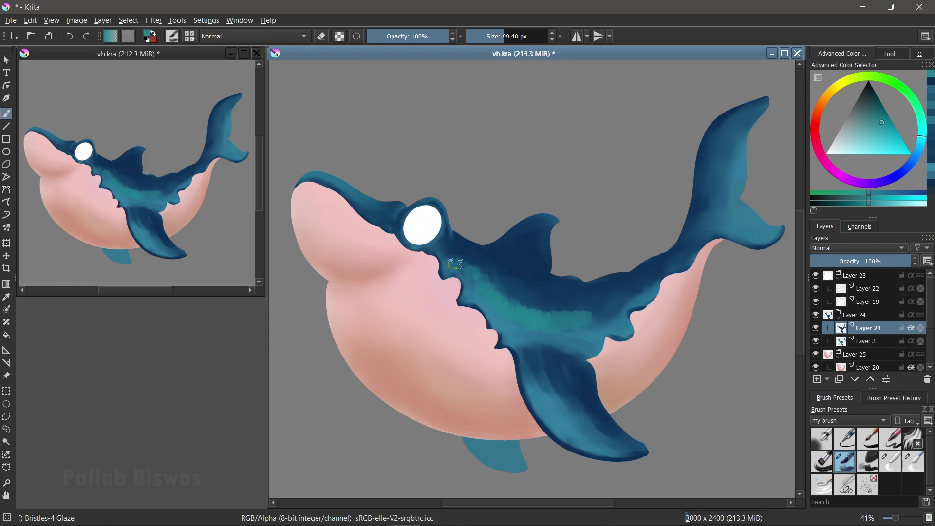
left_click_drag(568, 329, 626, 291)
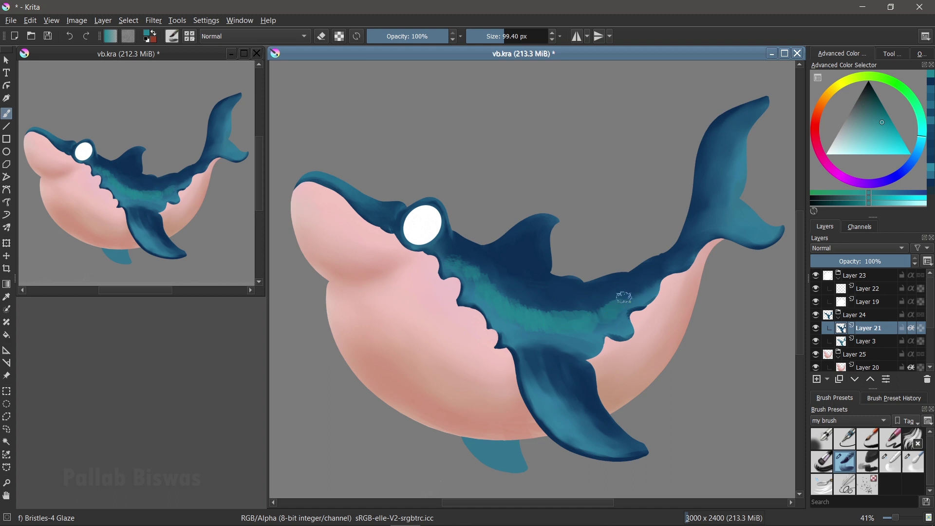
mouse_move(626, 291)
left_mouse_down()
mouse_move(501, 305)
mouse_move(636, 284)
left_mouse_up()
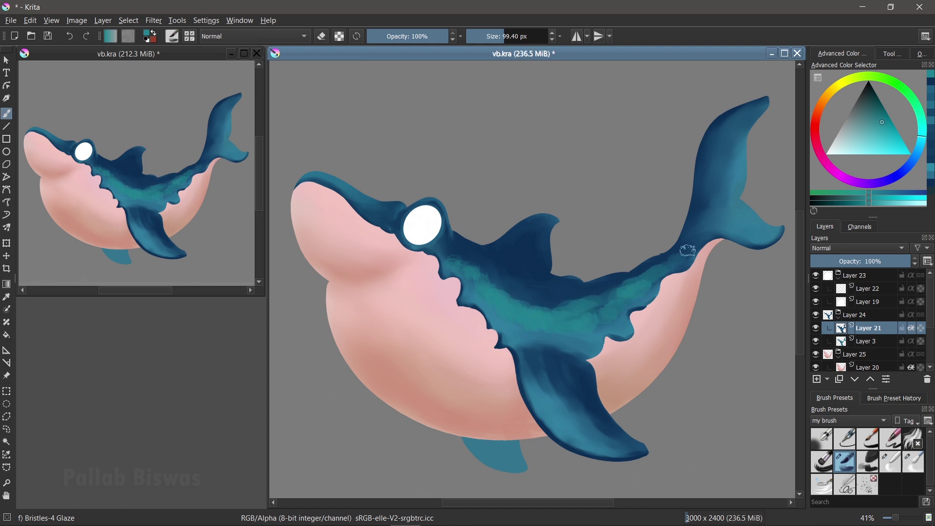
left_click_drag(535, 308, 455, 256)
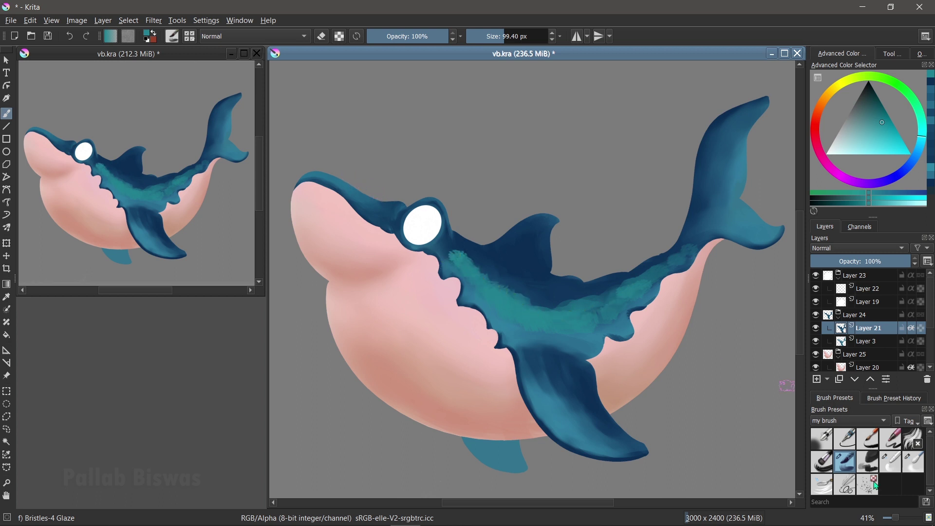
Step: Blend the teal streaks with Blender Basic, then lay darker blue-teal across the band at 73 px
left_click(889, 465)
left_click_drag(481, 279, 535, 298)
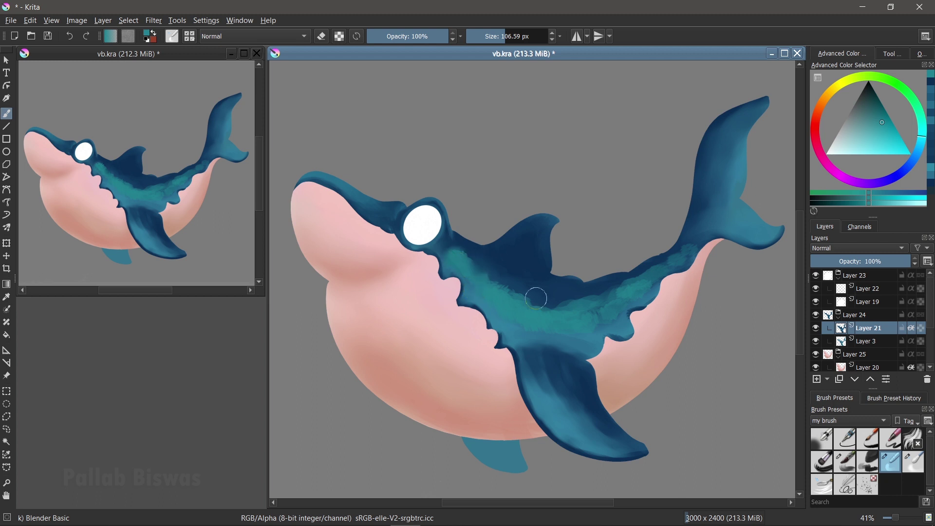
left_click_drag(535, 265, 493, 262, "shift")
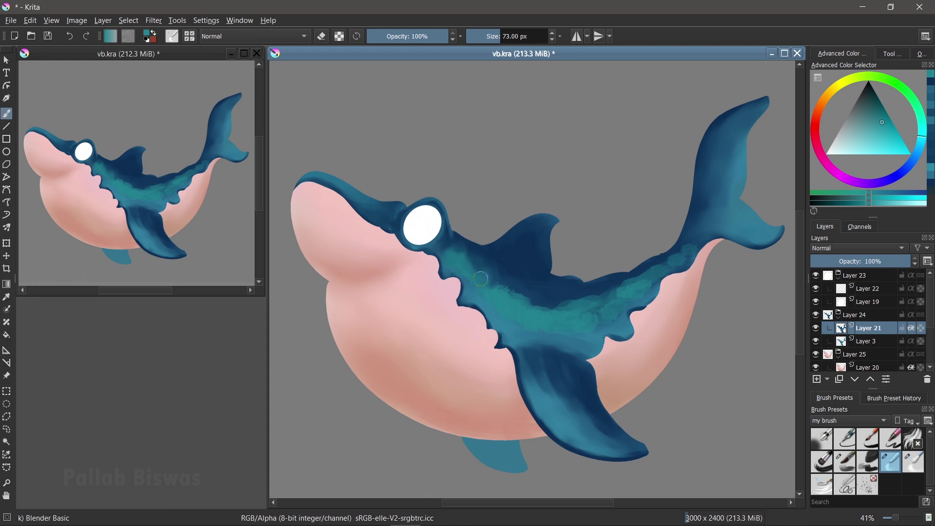
left_click_drag(508, 292, 638, 290)
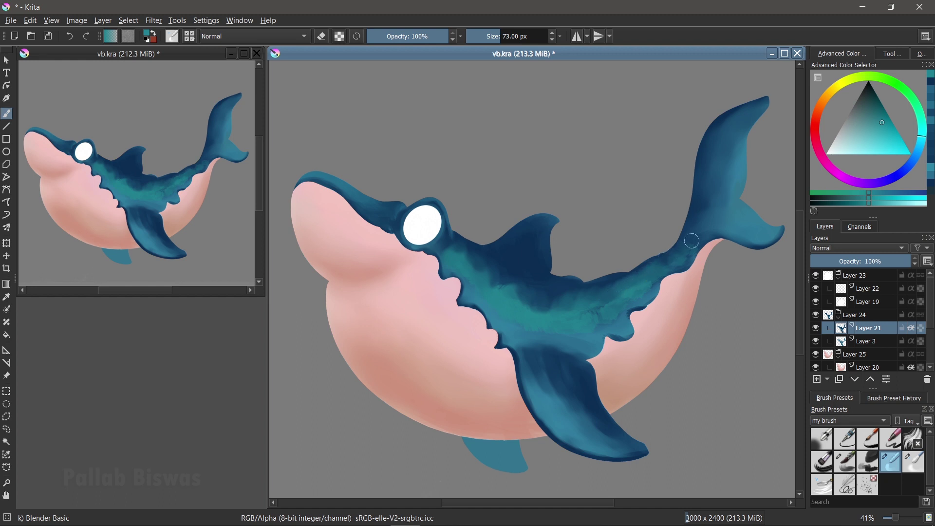
mouse_move(550, 305)
left_mouse_down()
mouse_move(526, 311)
mouse_move(537, 296)
mouse_move(536, 323)
left_mouse_up()
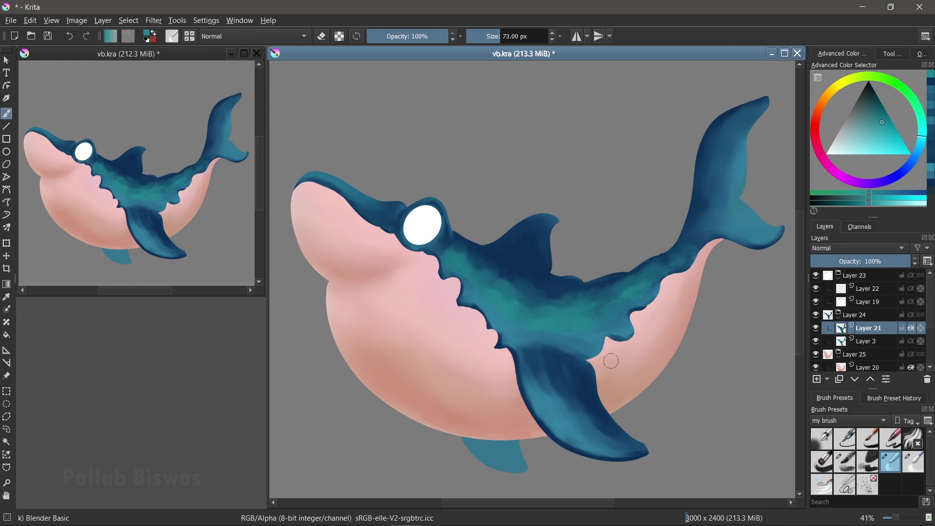
Step: Blur the teal on the back, soften the blue-pink belly edge, and smooth the snout-to-eye area
left_click(895, 466)
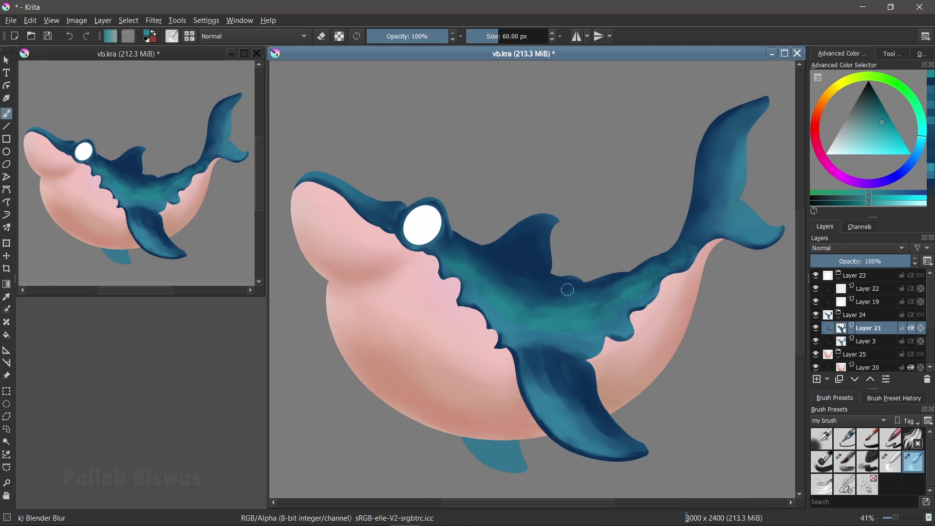
left_click_drag(605, 287, 640, 276)
left_click_drag(623, 308, 651, 311)
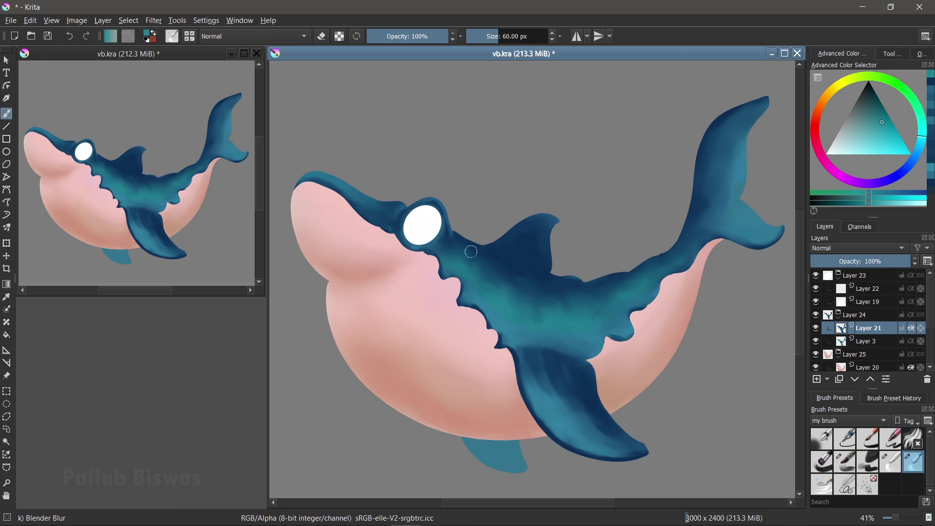
left_click_drag(588, 287, 628, 277)
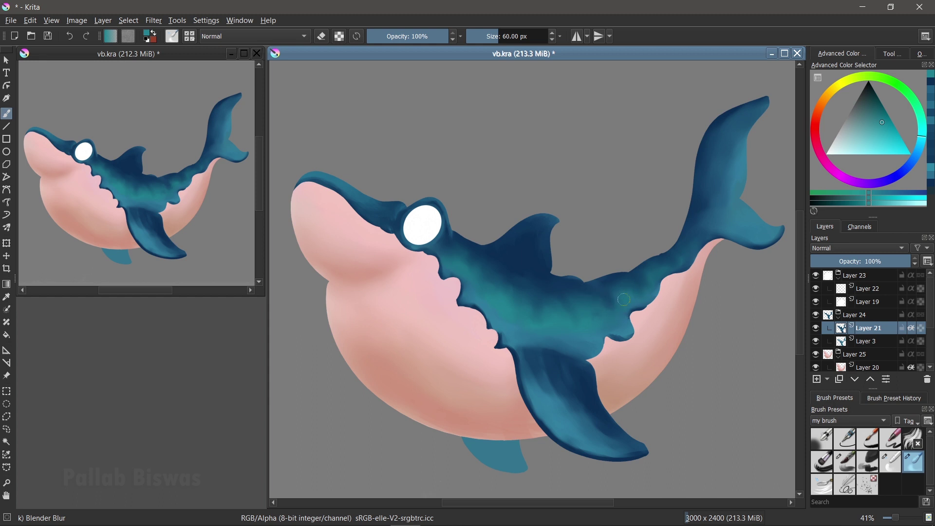
left_click_drag(654, 279, 655, 302)
left_click_drag(374, 206, 385, 224)
Step: Glaze streaks onto the pectoral fin and blend them into its teal shading
left_click(847, 466)
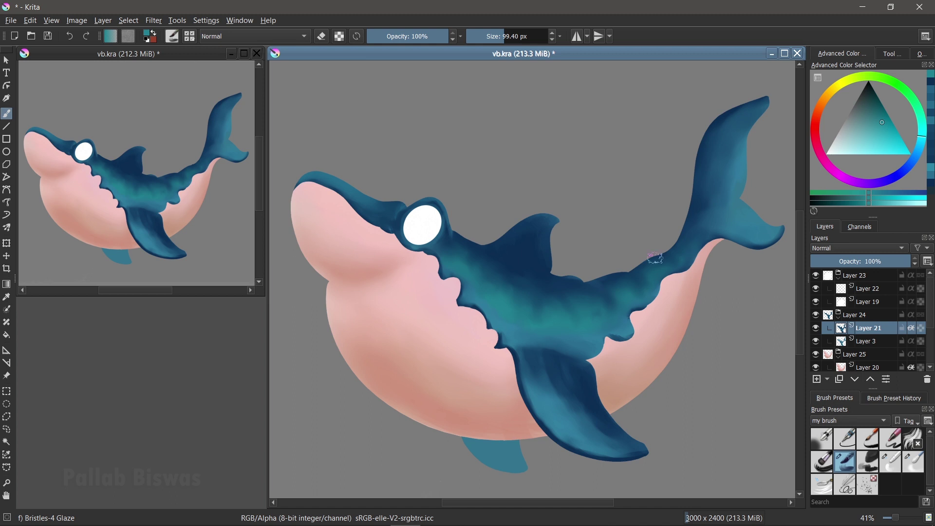
mouse_move(549, 394)
left_mouse_down()
mouse_move(545, 382)
mouse_move(560, 392)
mouse_move(547, 407)
mouse_move(582, 400)
mouse_move(589, 433)
mouse_move(534, 363)
mouse_move(568, 400)
left_mouse_up()
left_click(889, 471)
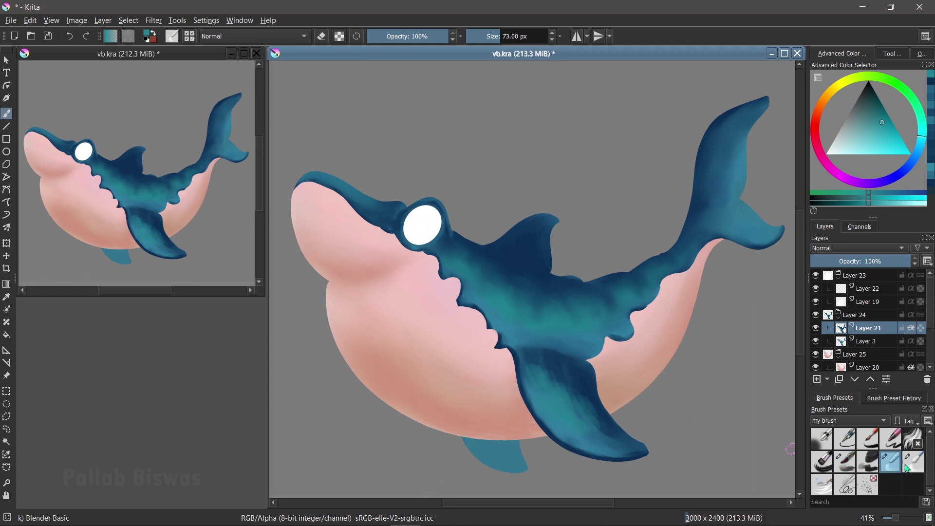
mouse_move(533, 372)
left_mouse_down()
mouse_move(538, 359)
mouse_move(533, 375)
left_mouse_up()
mouse_move(641, 446)
left_mouse_down()
mouse_move(587, 406)
mouse_move(572, 418)
left_mouse_up()
mouse_move(547, 388)
left_mouse_down()
mouse_move(539, 359)
mouse_move(560, 397)
mouse_move(568, 368)
mouse_move(583, 368)
mouse_move(581, 404)
mouse_move(550, 363)
left_mouse_up()
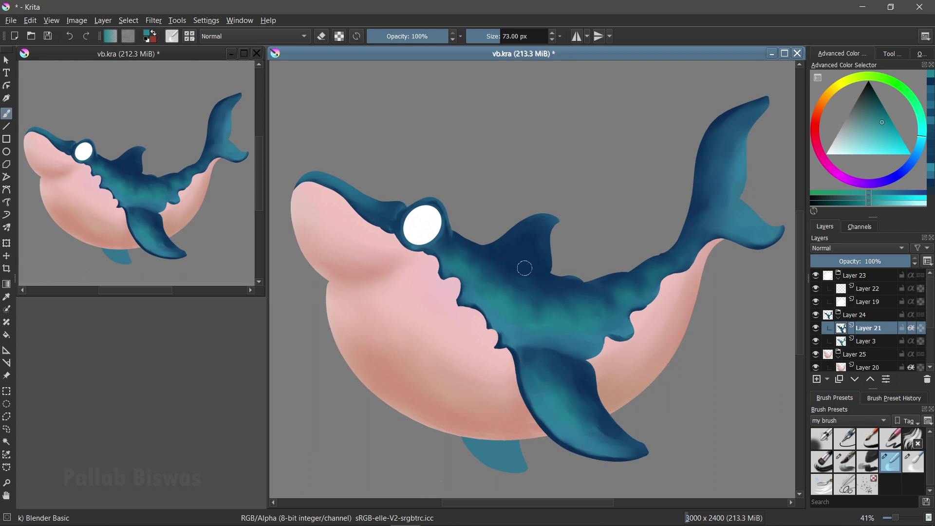
Step: Glaze dark navy along the dorsal fin's base and right edge
left_click(847, 463)
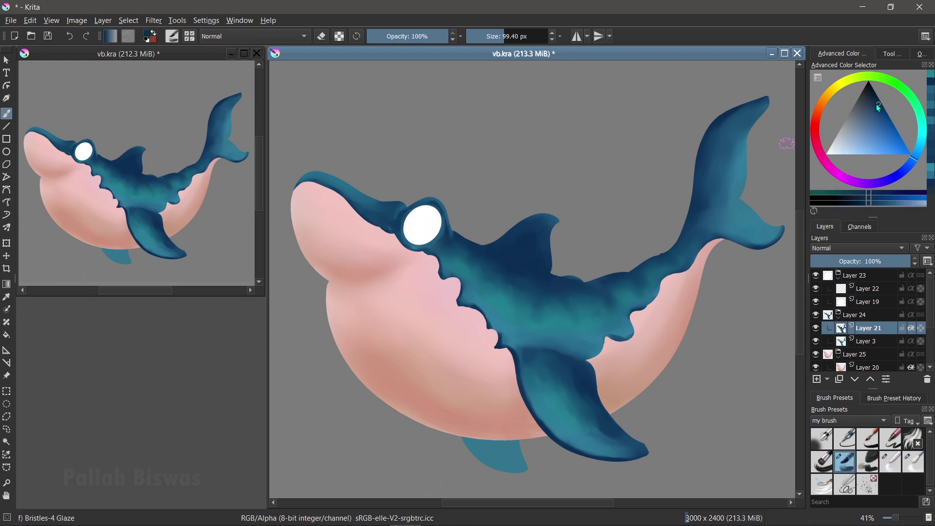
left_click(877, 100)
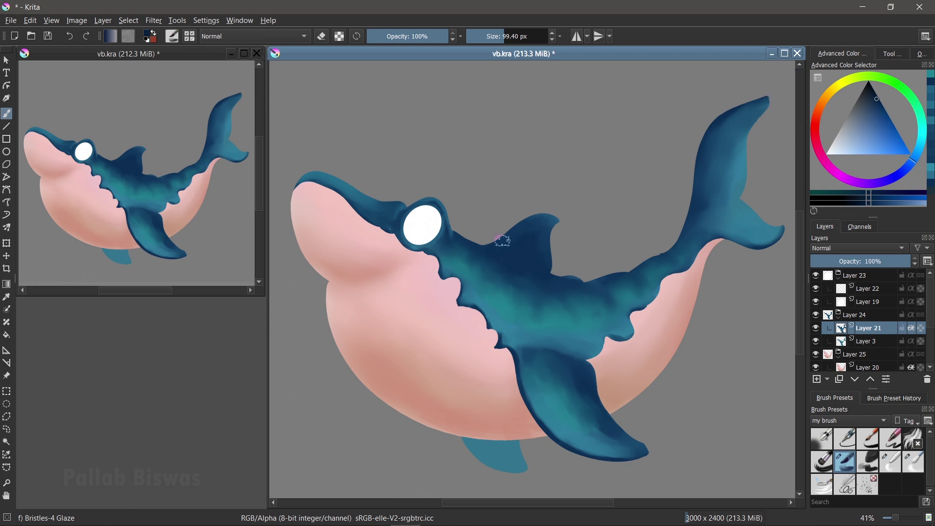
left_click_drag(507, 247, 543, 259)
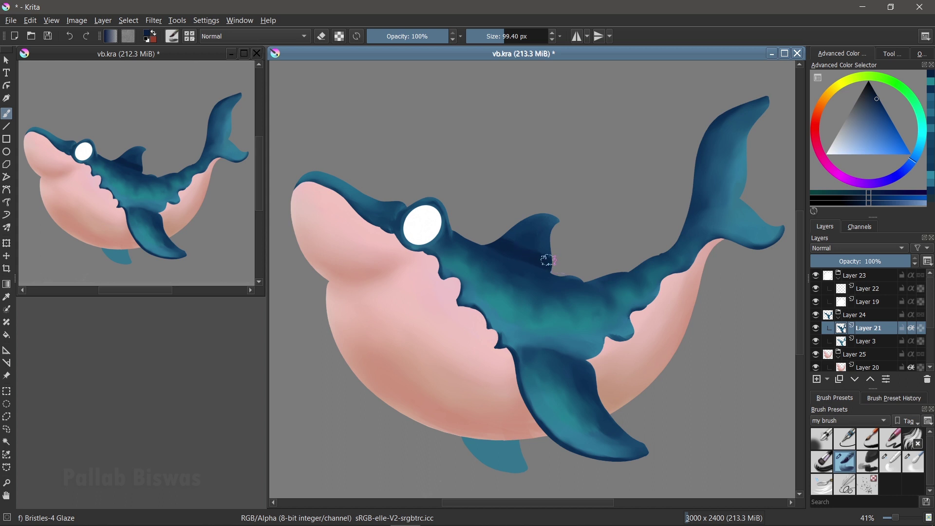
mouse_move(543, 260)
left_mouse_down()
mouse_move(534, 245)
mouse_move(555, 253)
left_mouse_up()
left_click(521, 300, "ctrl")
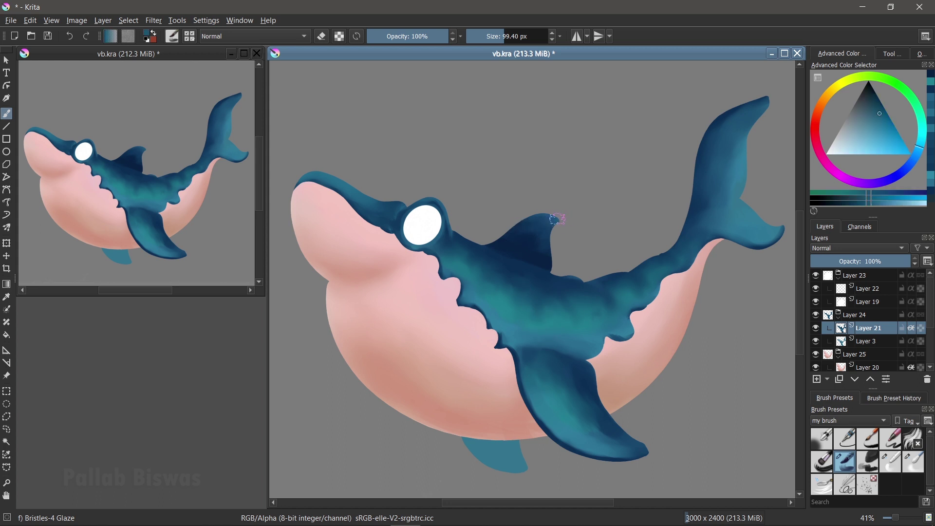
left_click_drag(536, 217, 555, 256)
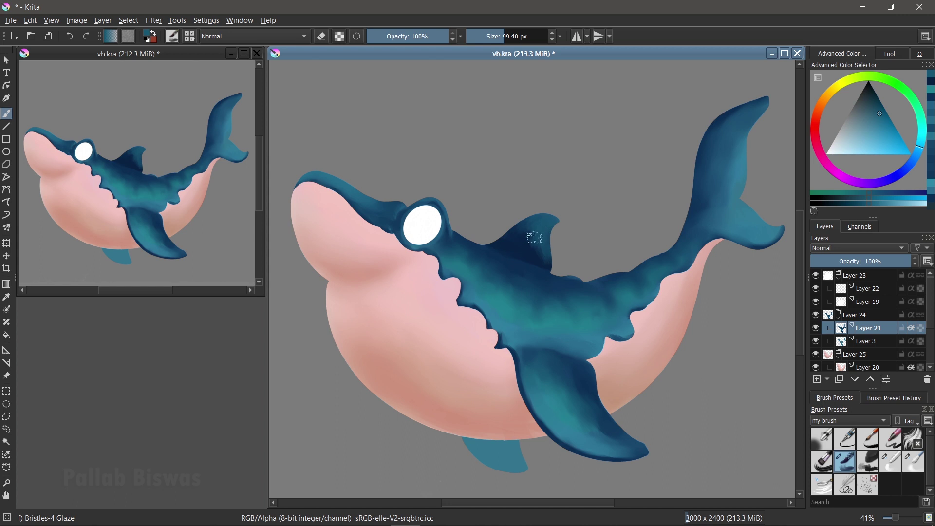
Step: Pick deeper blue and grey tones and blur a patch on the dorsal fin
left_click(523, 239, "ctrl")
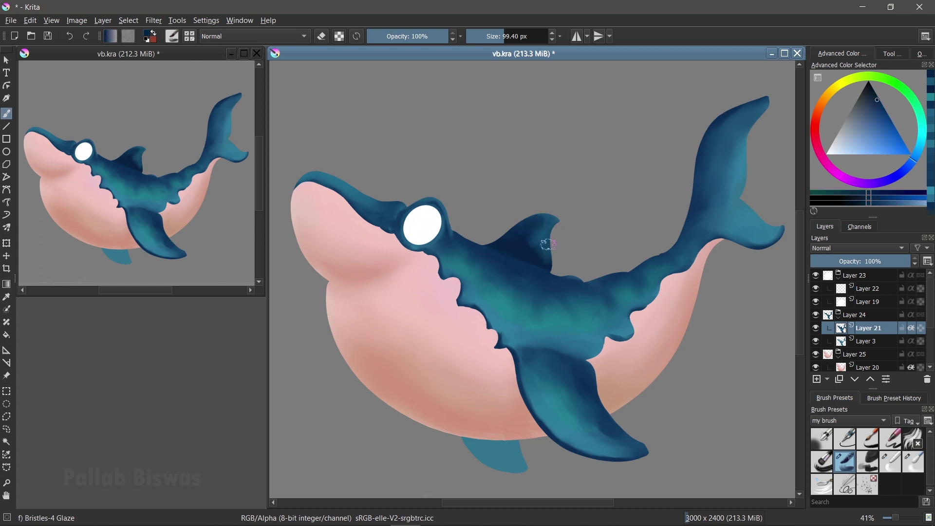
left_click(713, 429, "ctrl")
left_click(909, 466)
left_click_drag(548, 262, 525, 245)
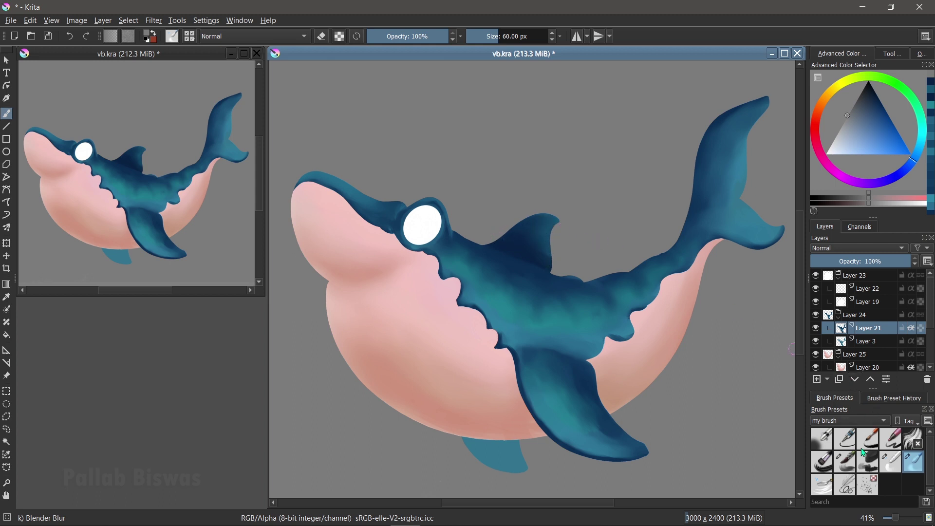
Step: Paint lighter cyan-teal streaks on the dorsal fin and blur them into the dark fin
left_click(845, 461)
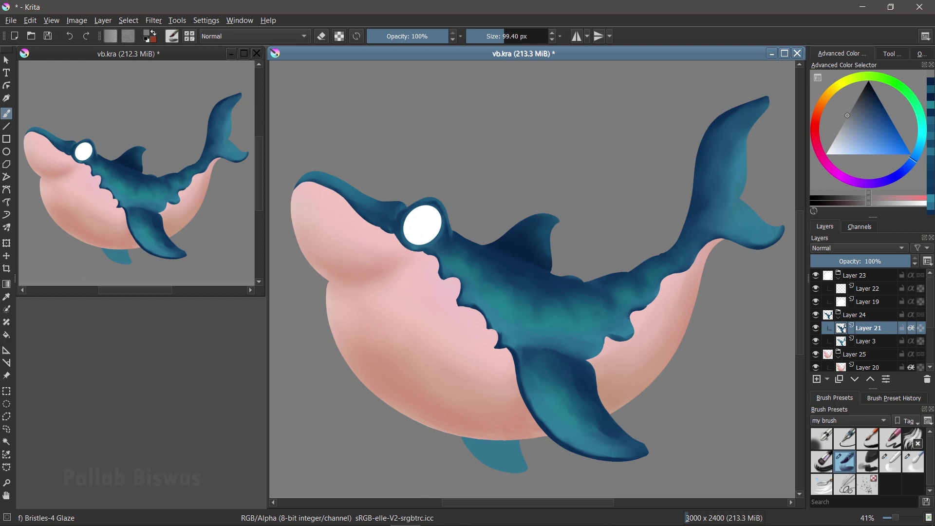
left_click(549, 233, "ctrl")
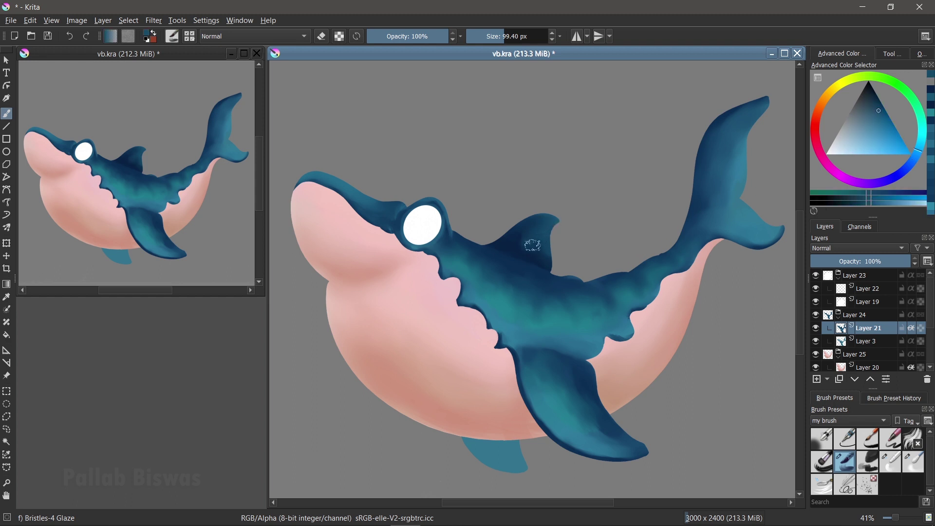
left_click(560, 308, "ctrl")
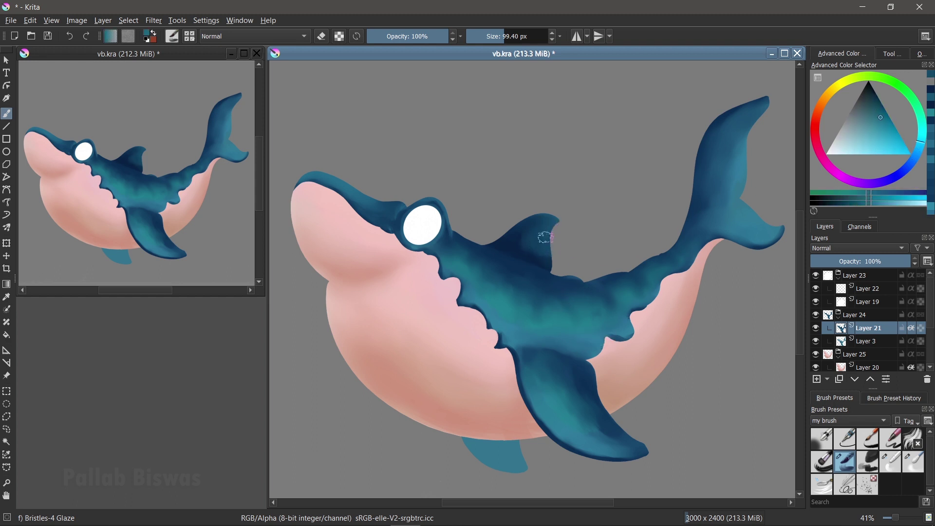
left_click_drag(532, 233, 548, 253)
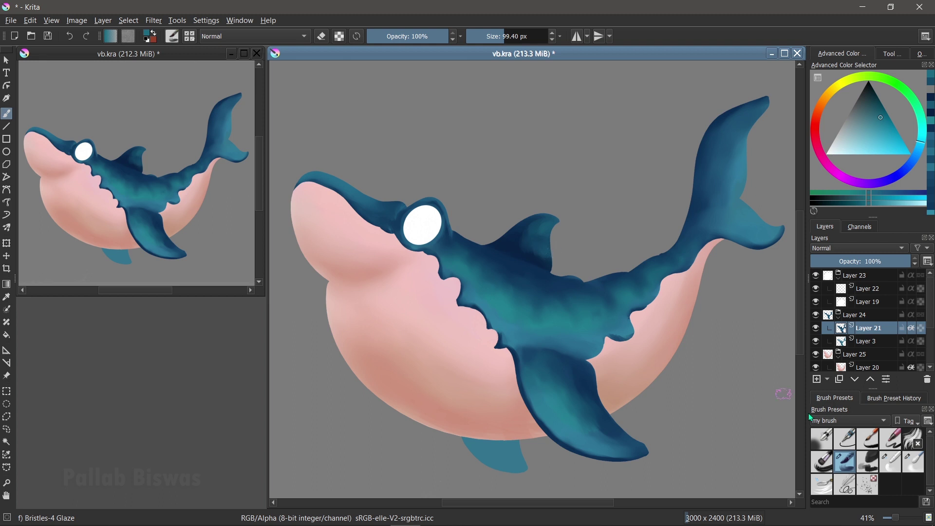
left_click(913, 462)
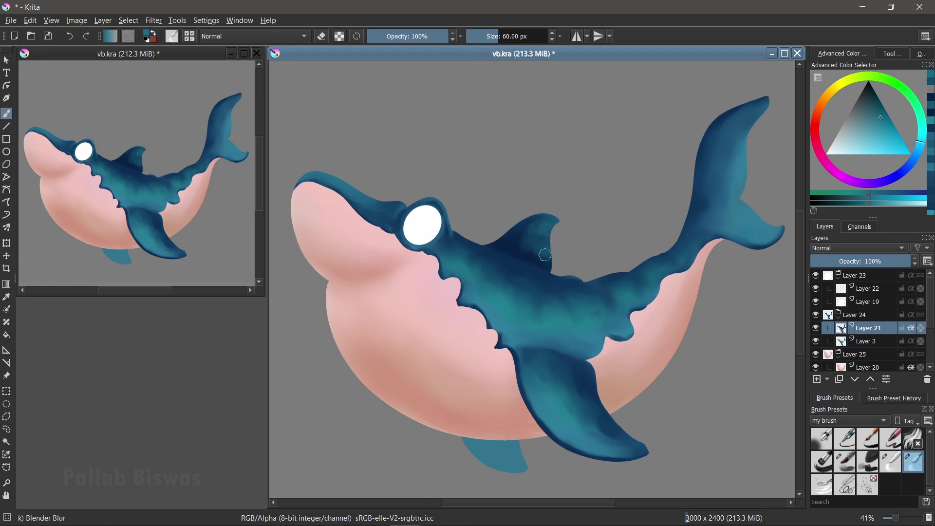
mouse_move(551, 266)
left_mouse_down()
mouse_move(524, 249)
mouse_move(547, 250)
left_mouse_up()
Step: Glaze darker blue over the whale's body near the belly edge
left_click(526, 350, "ctrl")
left_click(848, 464)
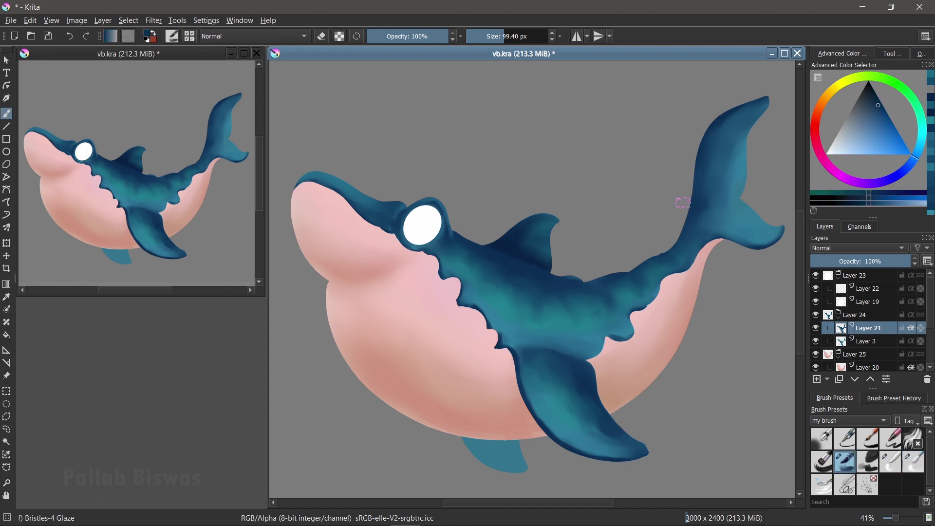
left_click_drag(572, 270, 636, 281)
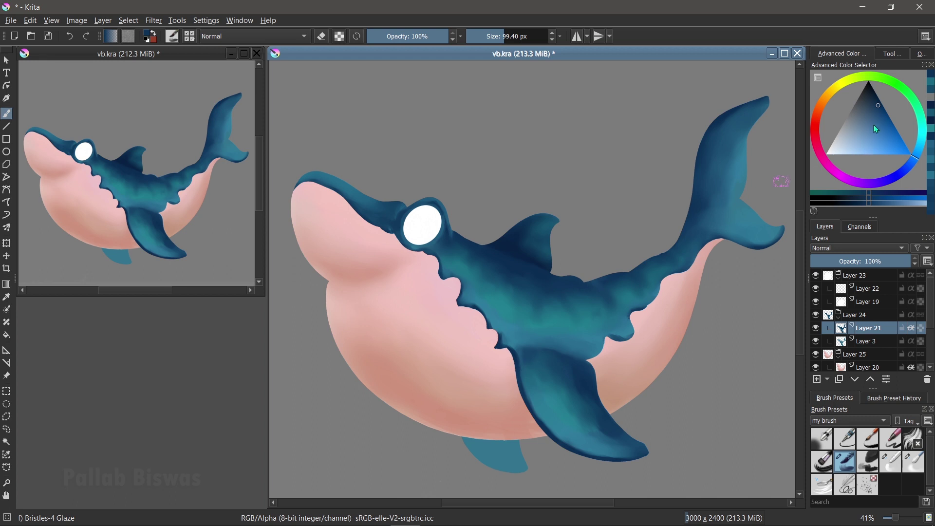
left_click(877, 103)
left_click_drag(572, 275, 624, 281)
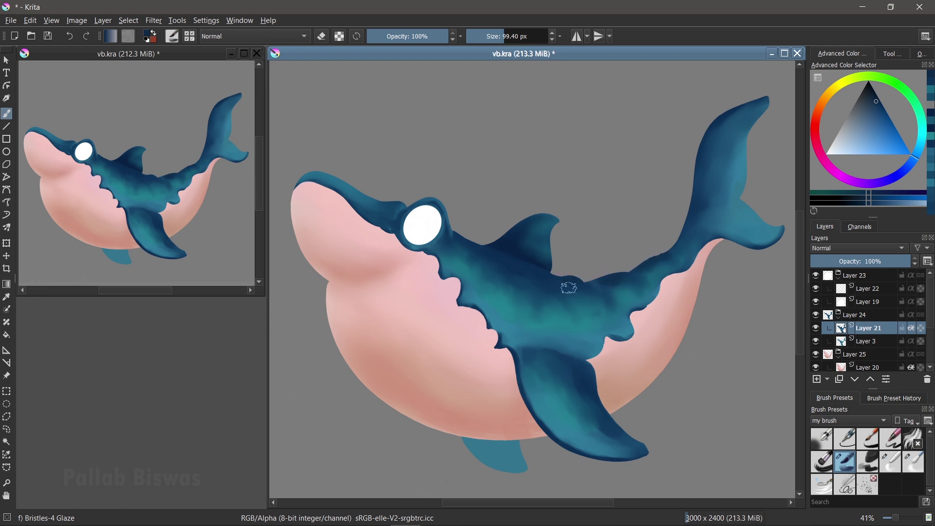
Step: Blur the whale's back edge and the tail's left edge with Blender Blur
left_click(912, 465)
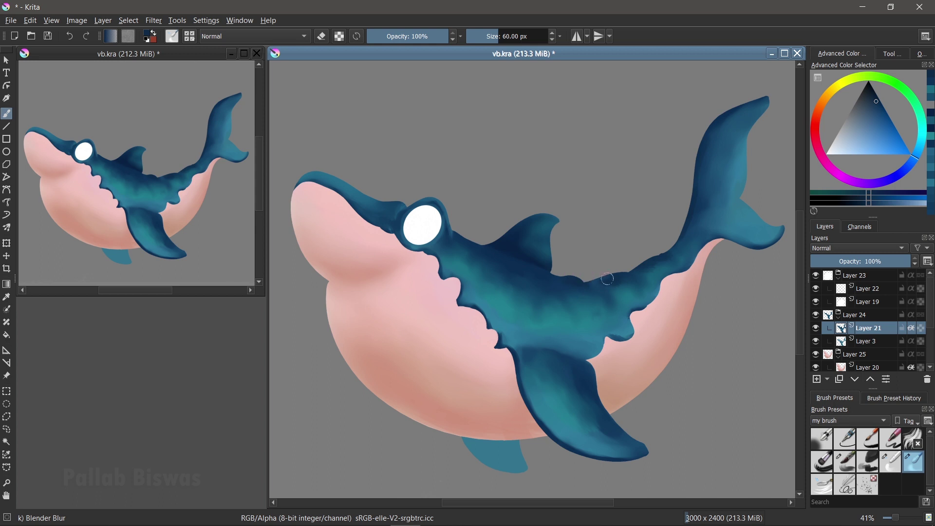
mouse_move(604, 278)
left_mouse_down()
mouse_move(681, 238)
mouse_move(702, 152)
mouse_move(742, 105)
left_mouse_up()
left_click_drag(722, 150, 696, 197)
left_click(827, 447)
Step: Zoom in on the eye and glaze light cyan onto its lower-left on Layer 22
scroll(442, 262, "up", 1)
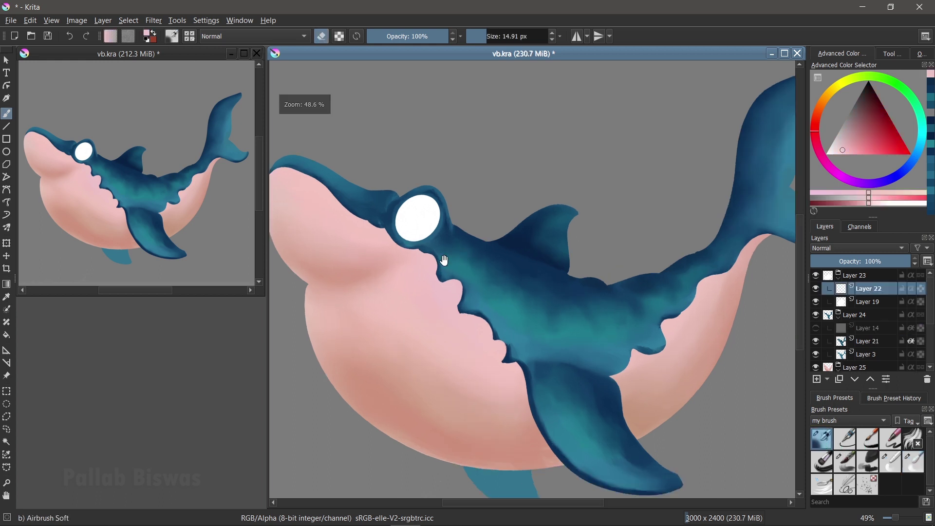
scroll(442, 262, "up", 1)
scroll(442, 262, "up", 1)
scroll(496, 259, "up", 1)
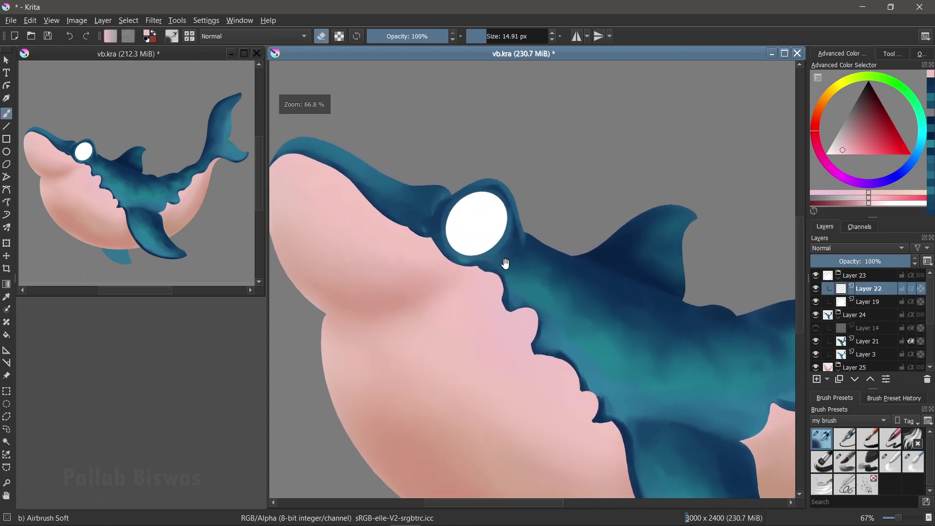
scroll(504, 258, "up", 1)
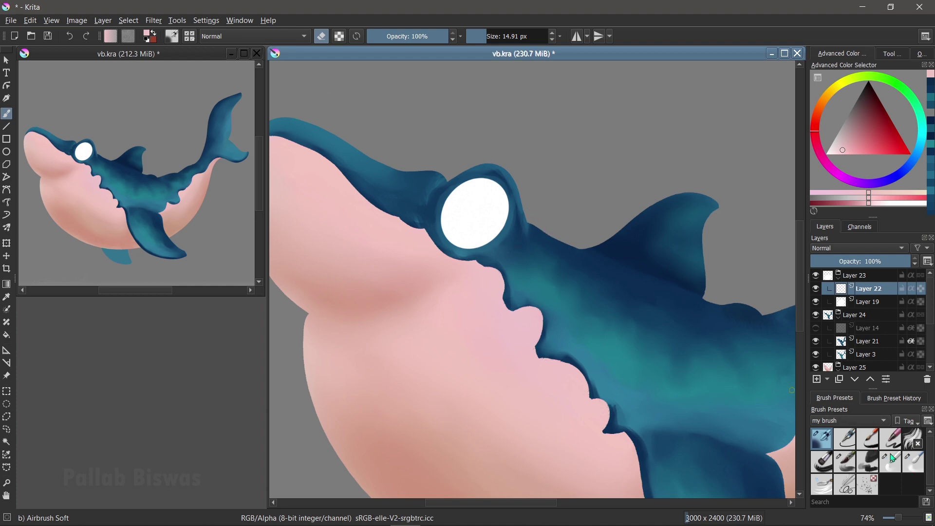
left_click(892, 460)
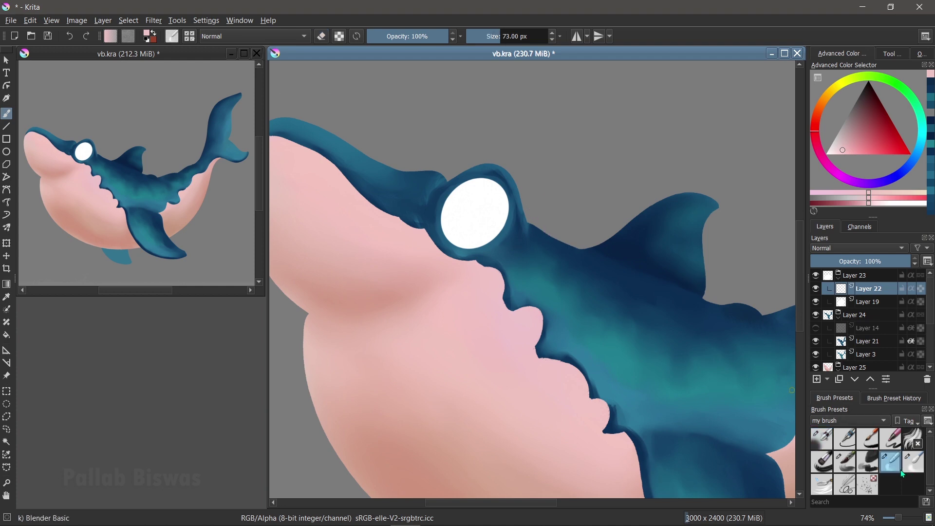
left_click(850, 464)
left_click(547, 275, "ctrl")
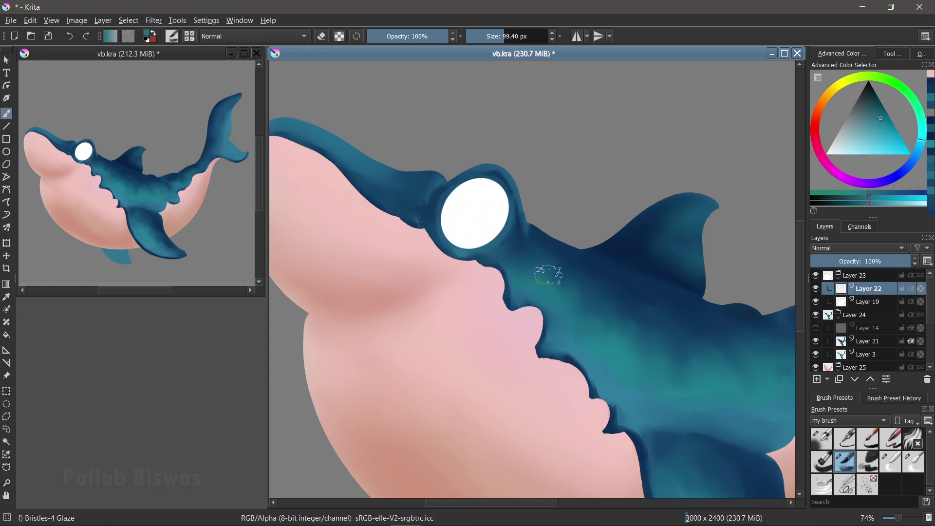
left_click(475, 230, "ctrl")
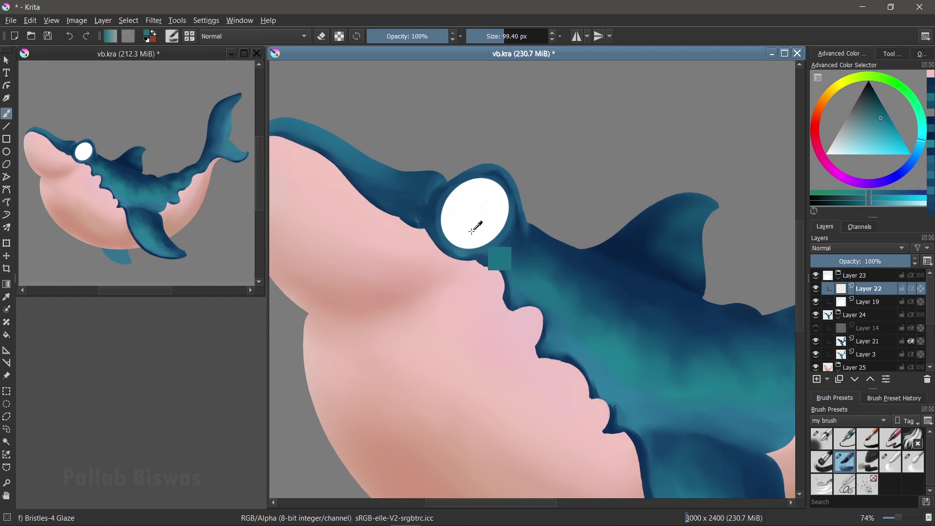
left_click_drag(828, 154, 833, 153)
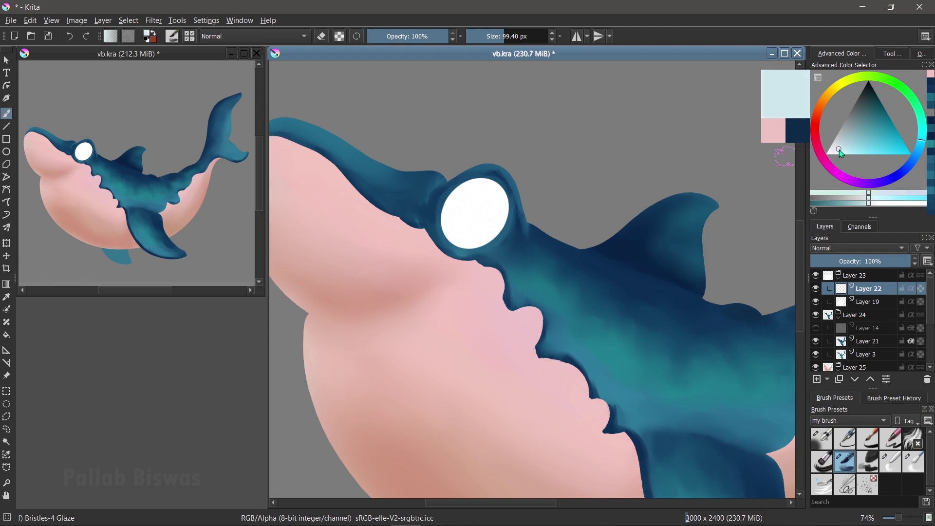
left_click_drag(834, 153, 839, 149)
left_click_drag(459, 209, 464, 212)
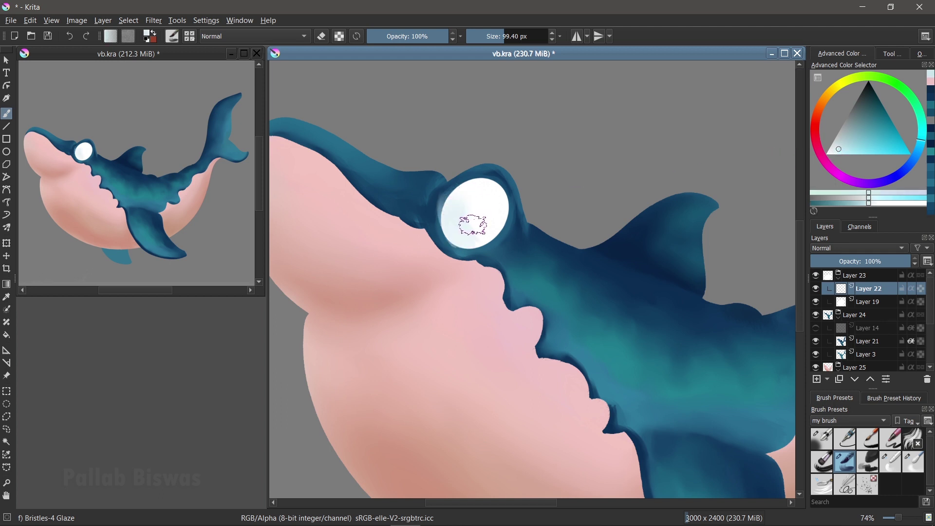
Step: Toggle Inherit Alpha and Layer 22's visibility to compare the eye with and without the glaze
left_click(911, 289)
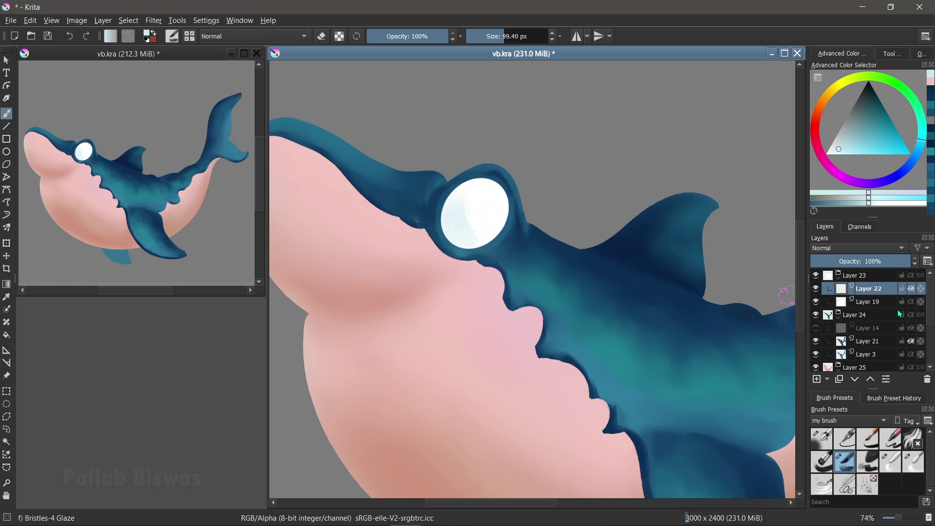
left_click(911, 291)
left_click(817, 290)
left_click(817, 289)
left_click(818, 290)
left_click(818, 290)
left_click(818, 289)
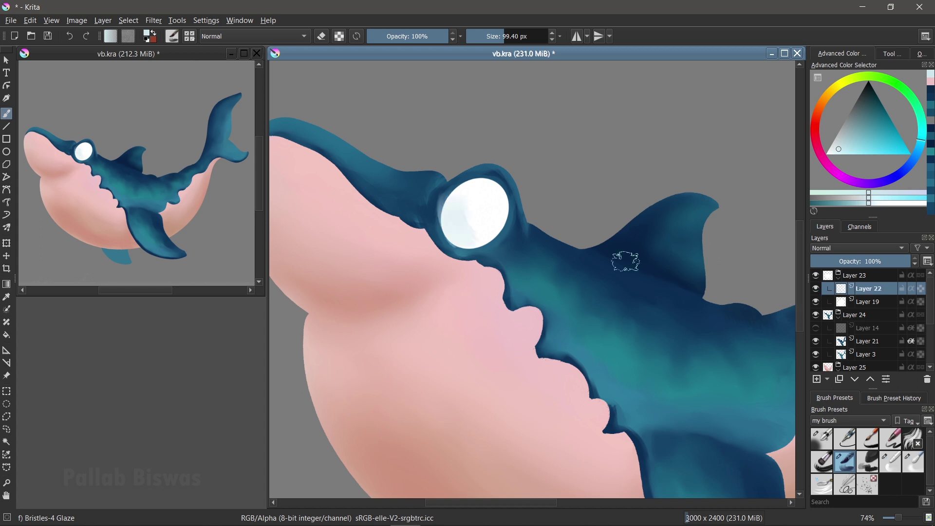
Step: Try a light-blue stroke below the eye with clipping, then delete Layer 22
left_click_drag(460, 222, 463, 276)
left_click(912, 289)
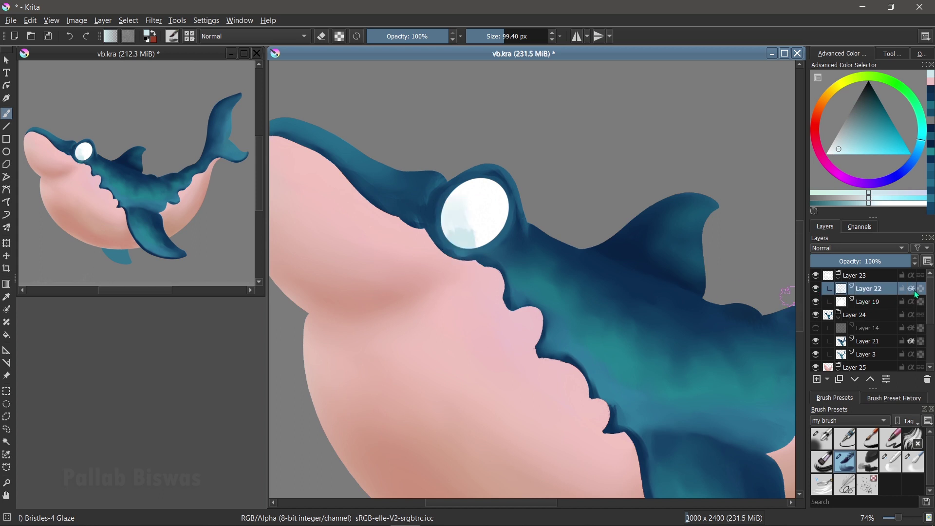
left_click(911, 288)
left_click(912, 291)
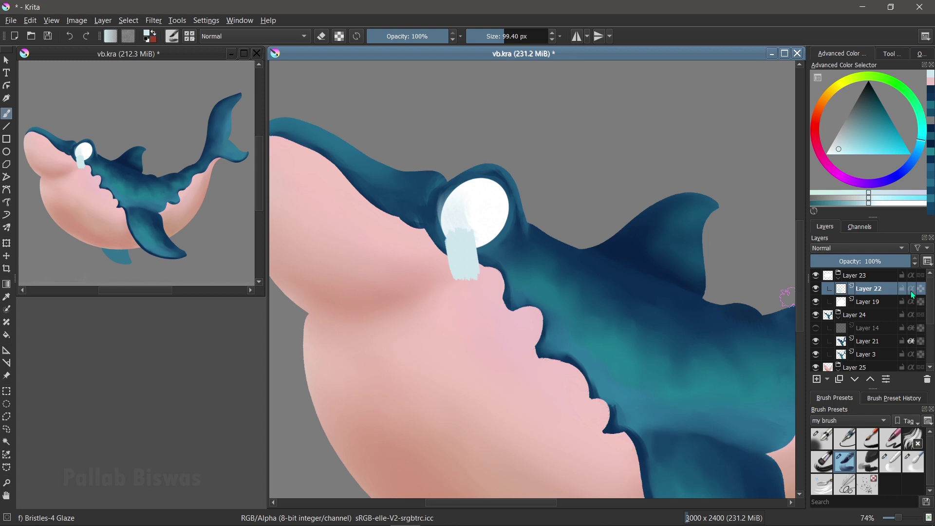
key("ctrl+z")
key("ctrl+shift+z")
left_click(928, 381)
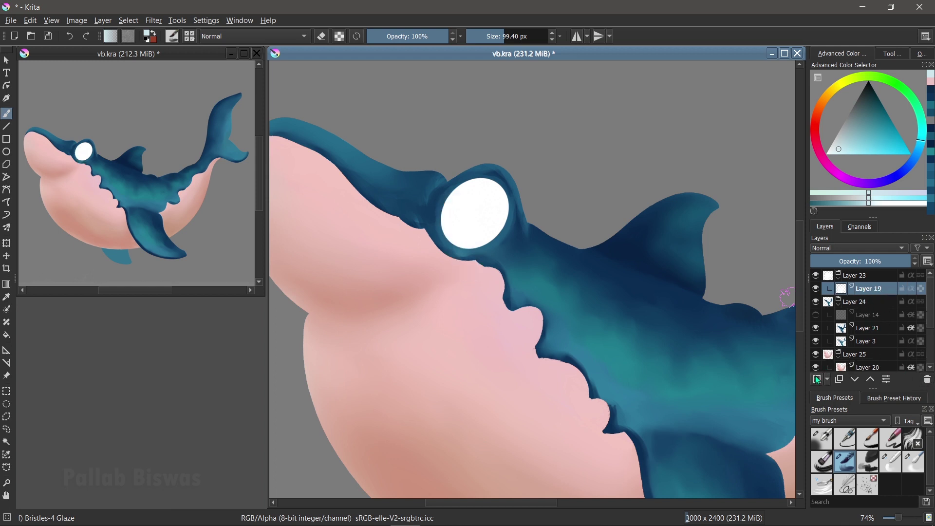
Step: Paint light-blue shading over the eye on Layer 15, clipped with Inherit Alpha, plus lighter teal glaze
mouse_move(493, 186)
left_mouse_down()
mouse_move(463, 208)
mouse_move(454, 203)
mouse_move(460, 194)
mouse_move(458, 232)
mouse_move(489, 192)
mouse_move(459, 203)
mouse_move(463, 215)
mouse_move(495, 198)
mouse_move(463, 235)
mouse_move(468, 192)
mouse_move(451, 234)
mouse_move(490, 229)
left_mouse_up()
left_click(911, 290)
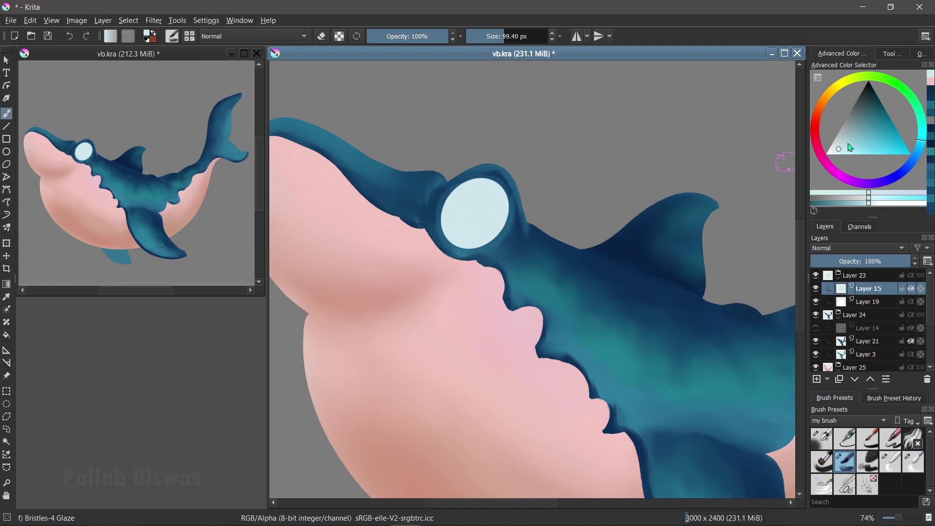
left_click(842, 142)
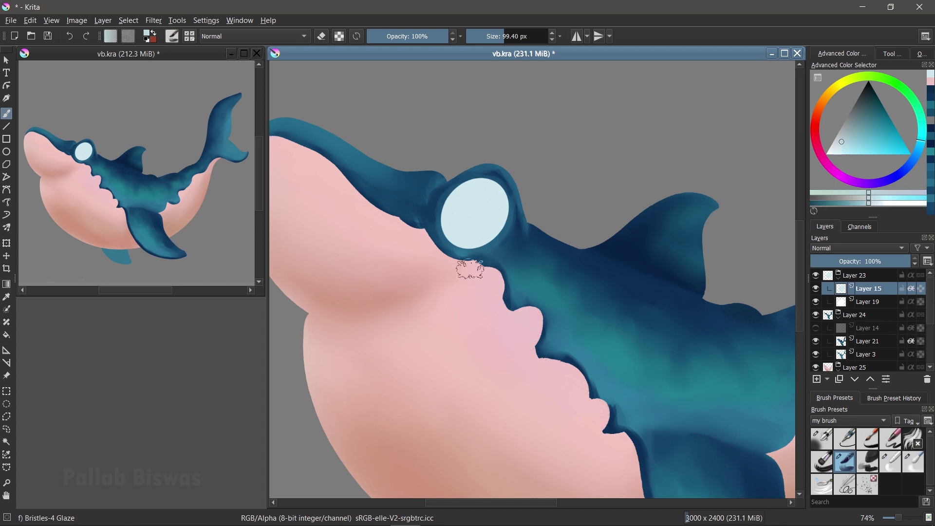
left_click_drag(451, 230, 458, 232)
left_click(845, 136)
mouse_move(460, 224)
left_mouse_down()
mouse_move(475, 209)
mouse_move(492, 212)
mouse_move(448, 236)
mouse_move(490, 203)
mouse_move(463, 213)
mouse_move(466, 227)
mouse_move(483, 215)
mouse_move(485, 244)
mouse_move(476, 205)
mouse_move(438, 229)
mouse_move(486, 243)
mouse_move(506, 219)
mouse_move(496, 246)
left_mouse_up()
Step: Paint a lighter cloudy band across the eye and smooth it with Blender Blur
left_click(504, 225, "ctrl")
left_click(501, 248, "ctrl")
mouse_move(465, 216)
left_mouse_down()
mouse_move(480, 213)
mouse_move(463, 217)
left_mouse_up()
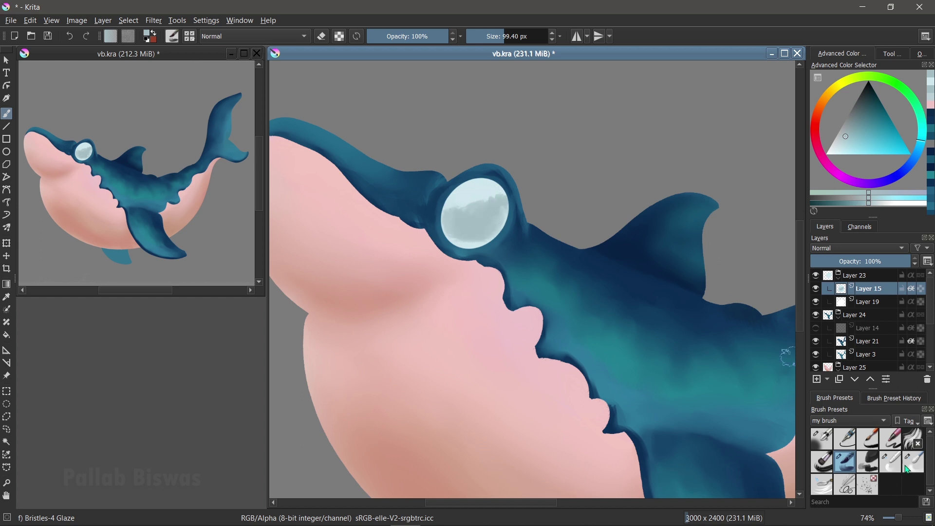
left_click(913, 461)
mouse_move(461, 213)
left_mouse_down()
mouse_move(469, 199)
mouse_move(490, 209)
left_mouse_up()
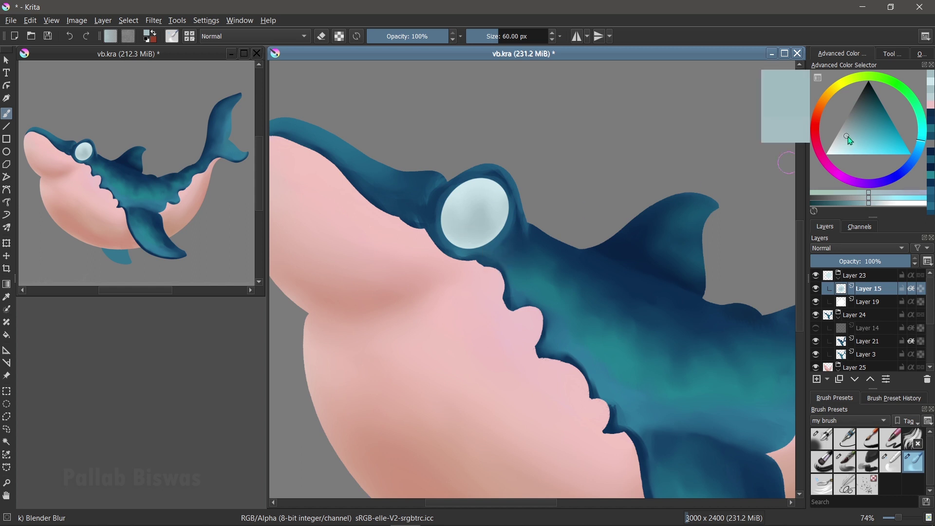
Step: Darken the eye's upper-right with grey glaze and blur the band across the highlight
left_click(856, 469)
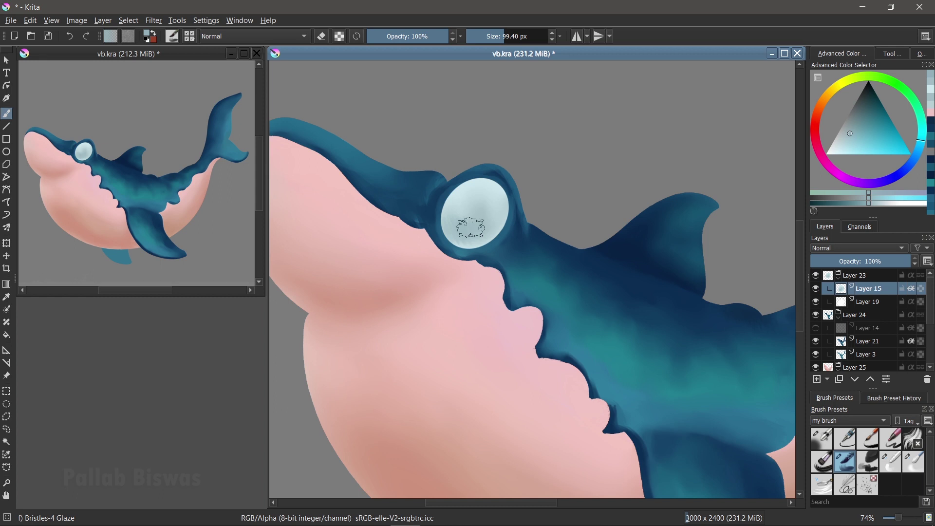
left_click_drag(475, 236, 491, 217)
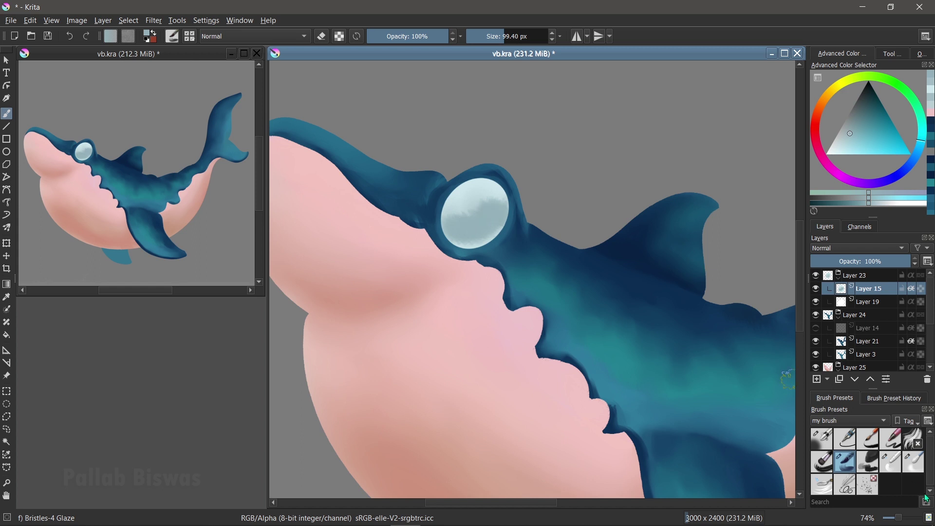
left_click(913, 462)
mouse_move(474, 212)
left_mouse_down()
mouse_move(456, 228)
mouse_move(450, 215)
mouse_move(489, 229)
mouse_move(493, 198)
mouse_move(475, 198)
mouse_move(488, 216)
mouse_move(472, 203)
mouse_move(495, 208)
left_mouse_up()
left_click(837, 149)
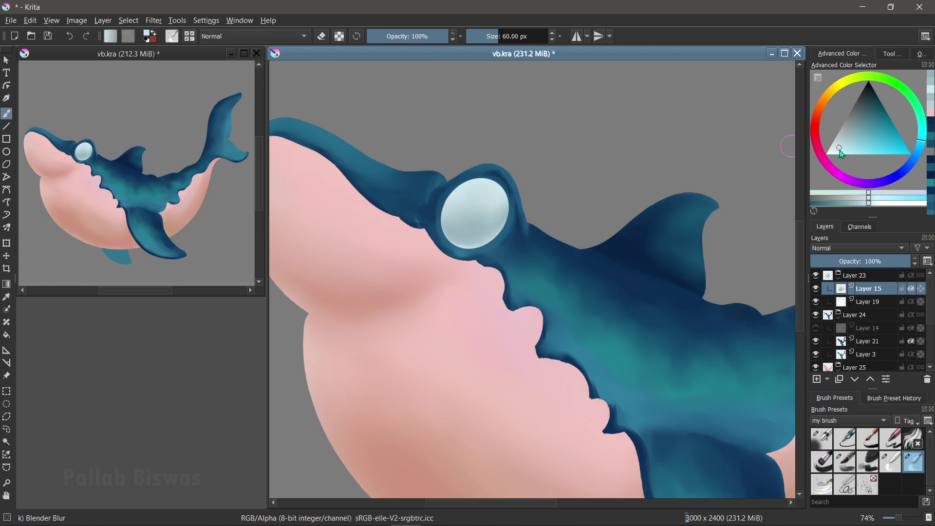
left_click_drag(840, 151, 840, 155)
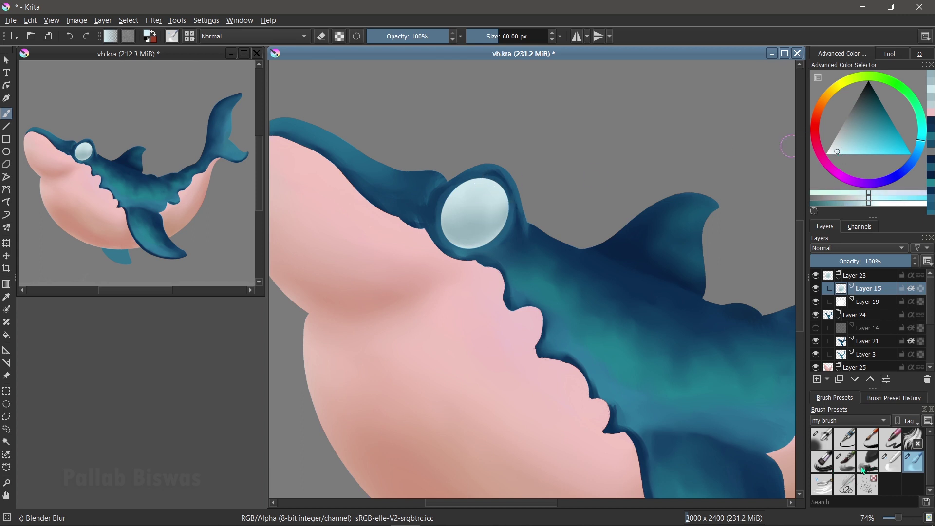
Step: Brighten the eye's lower edge with glaze and blend its highlight and shading
left_click(846, 462)
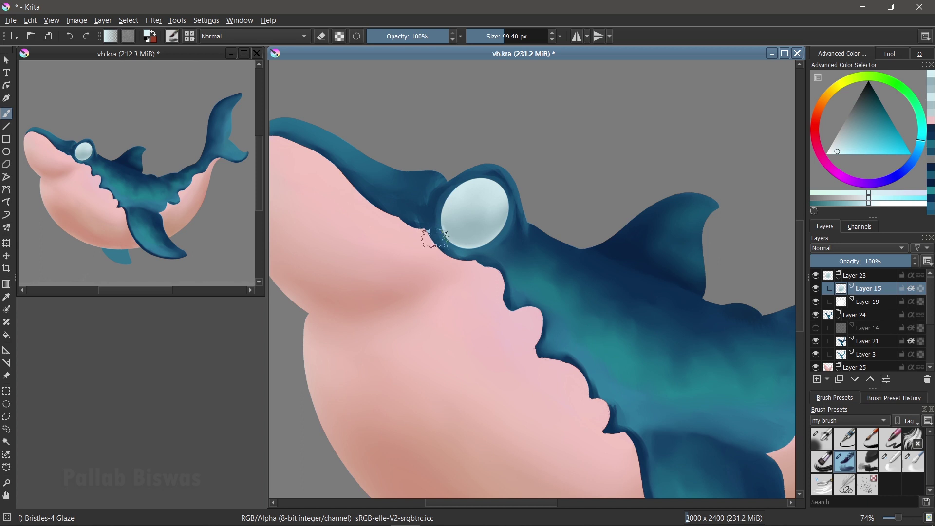
mouse_move(435, 239)
left_mouse_down()
mouse_move(477, 254)
mouse_move(493, 243)
left_mouse_up()
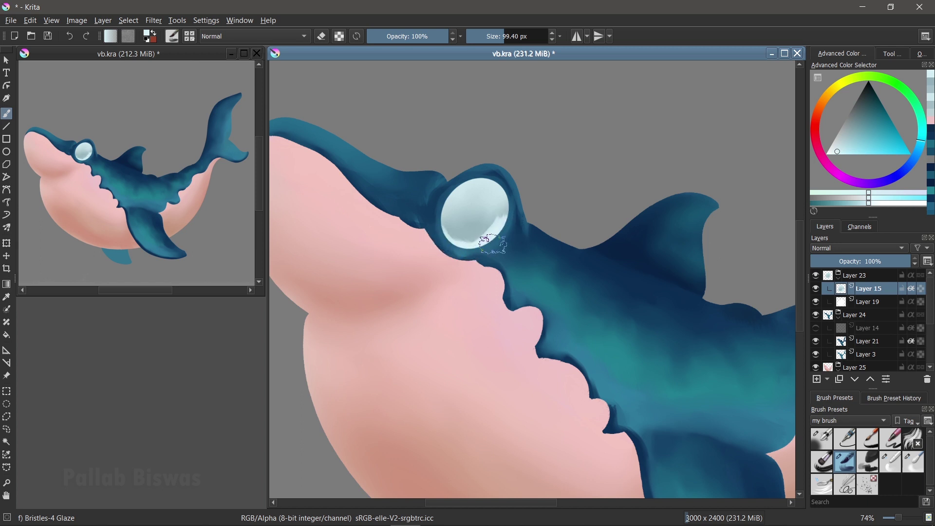
left_click(914, 439)
left_click(916, 466)
mouse_move(465, 228)
left_mouse_down()
mouse_move(498, 212)
mouse_move(446, 240)
mouse_move(476, 289)
left_mouse_up()
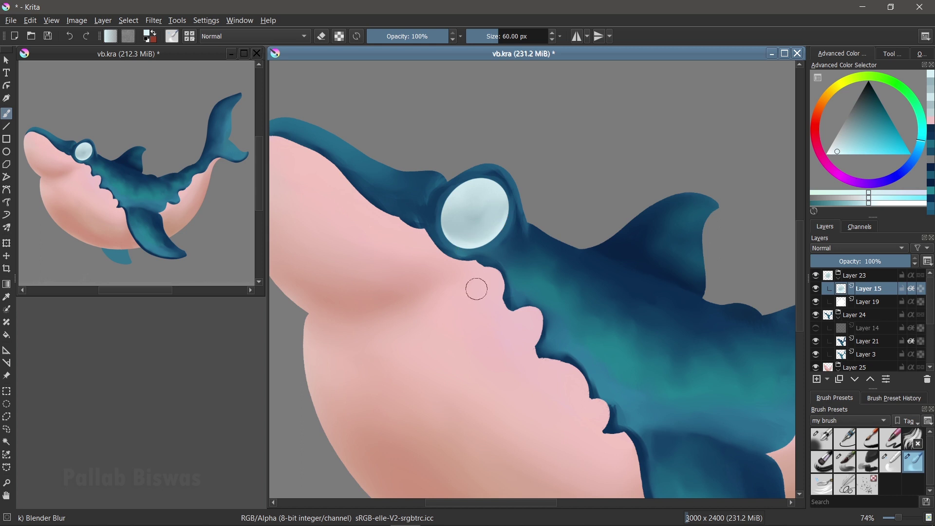
mouse_move(476, 223)
left_mouse_down()
mouse_move(494, 219)
mouse_move(455, 201)
mouse_move(474, 224)
left_mouse_up()
Step: Pick a cyan from the eye and glaze teal across the lower eye with a smaller brush
left_click(477, 217, "ctrl")
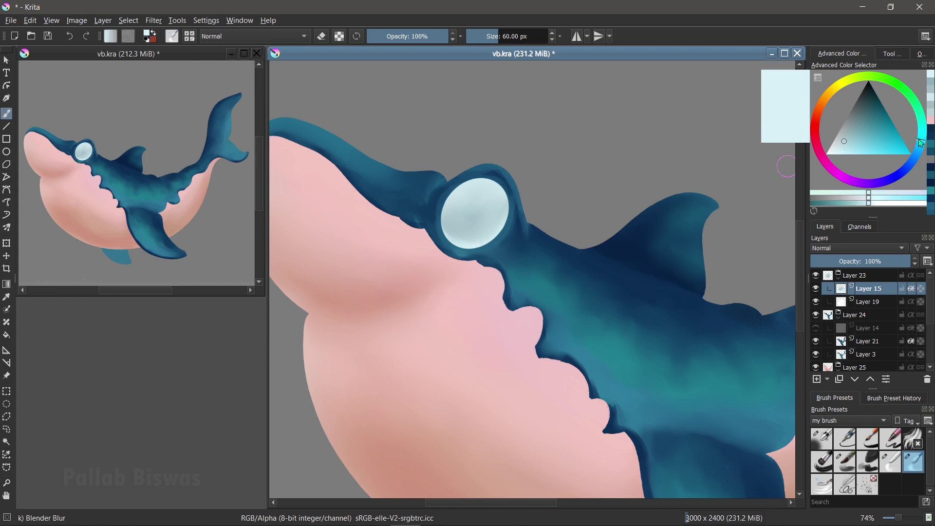
left_click_drag(847, 142, 852, 142)
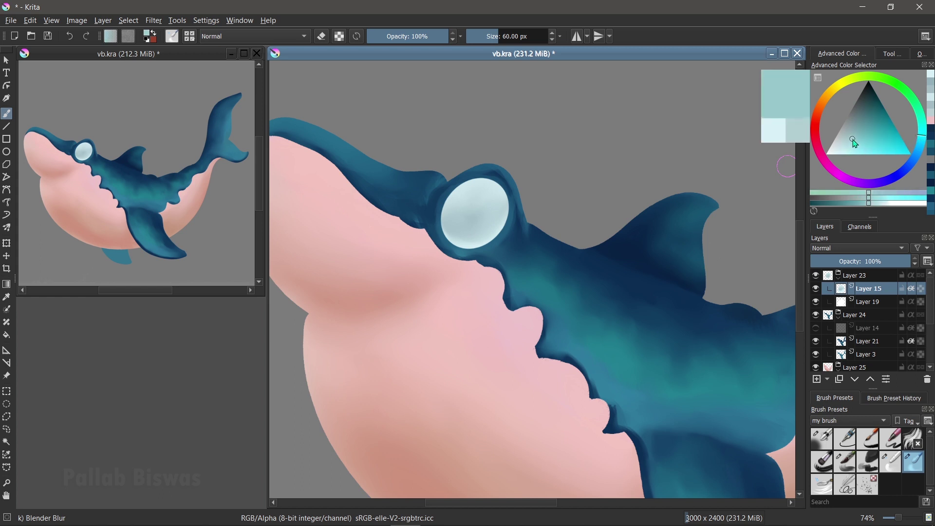
left_click(850, 454)
left_click(854, 135)
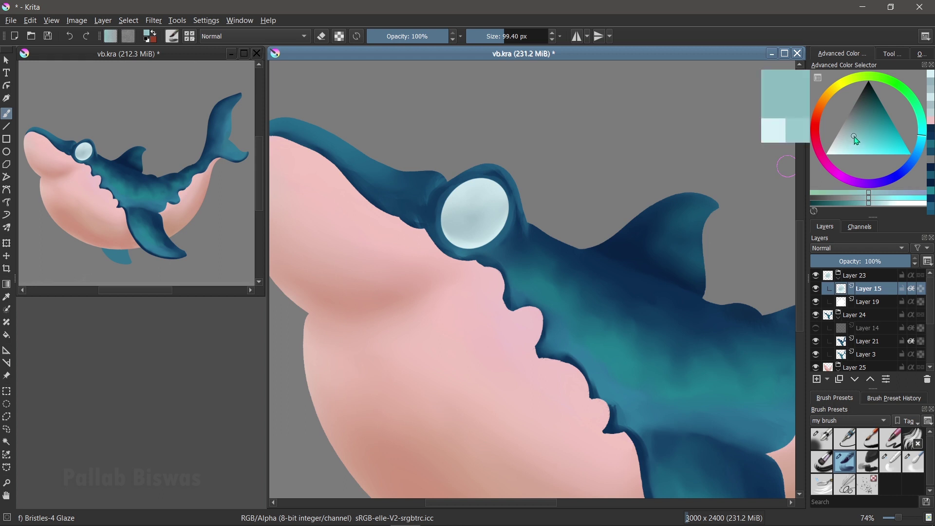
key("bracketleft")
key("bracketleft")
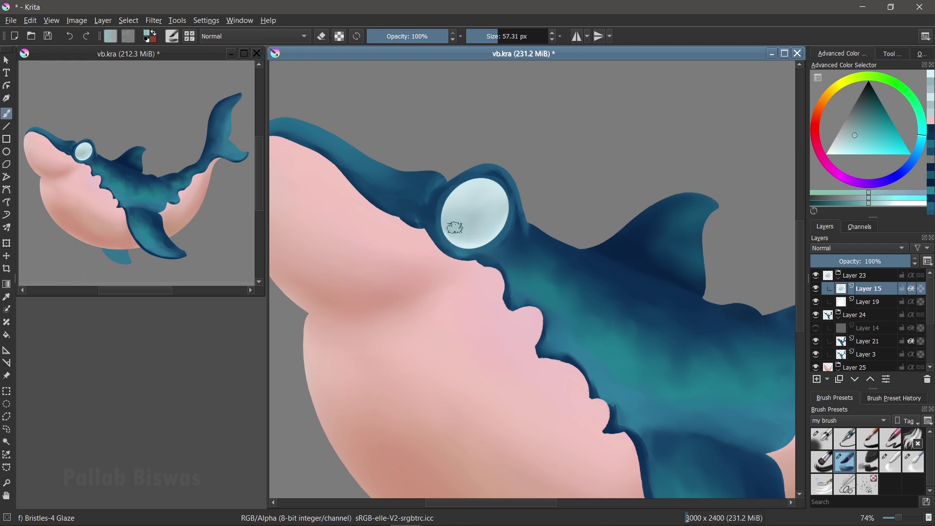
key("bracketleft")
mouse_move(453, 227)
left_mouse_down()
mouse_move(484, 226)
mouse_move(499, 209)
mouse_move(465, 232)
left_mouse_up()
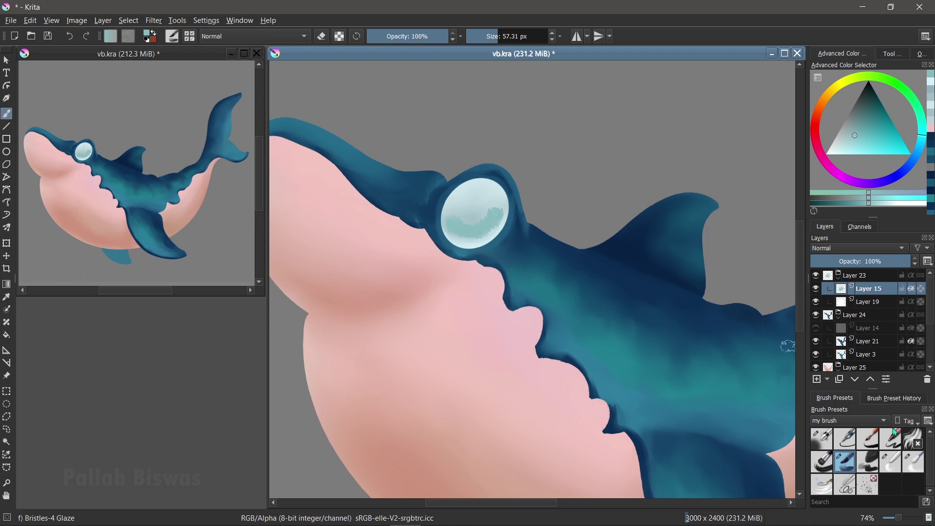
Step: Blend the teal glaze inside the eye and soften its lower-left shading
left_click(913, 462)
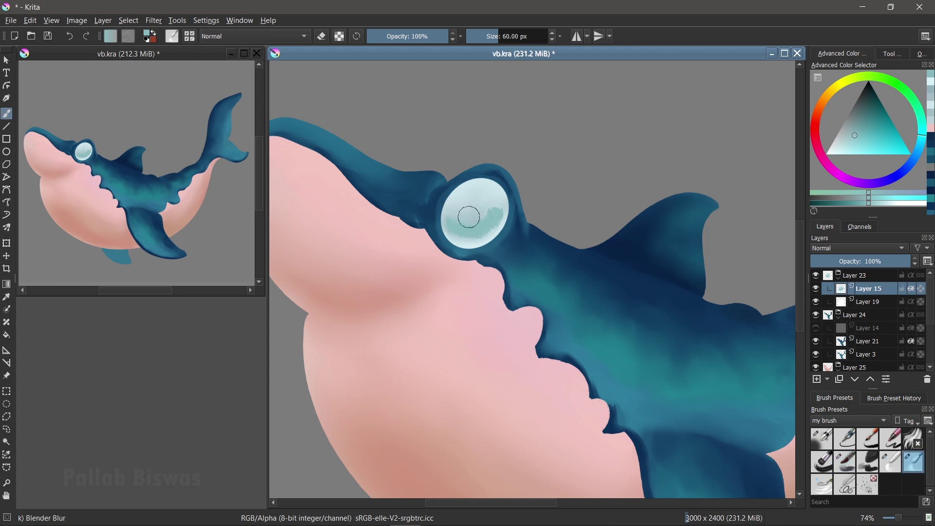
mouse_move(484, 213)
left_mouse_down()
mouse_move(492, 207)
mouse_move(502, 219)
mouse_move(455, 211)
mouse_move(478, 221)
mouse_move(488, 205)
mouse_move(507, 232)
mouse_move(482, 251)
mouse_move(441, 234)
mouse_move(481, 246)
mouse_move(492, 224)
mouse_move(457, 219)
mouse_move(509, 217)
mouse_move(480, 202)
mouse_move(467, 211)
mouse_move(490, 226)
mouse_move(462, 197)
mouse_move(481, 211)
left_mouse_up()
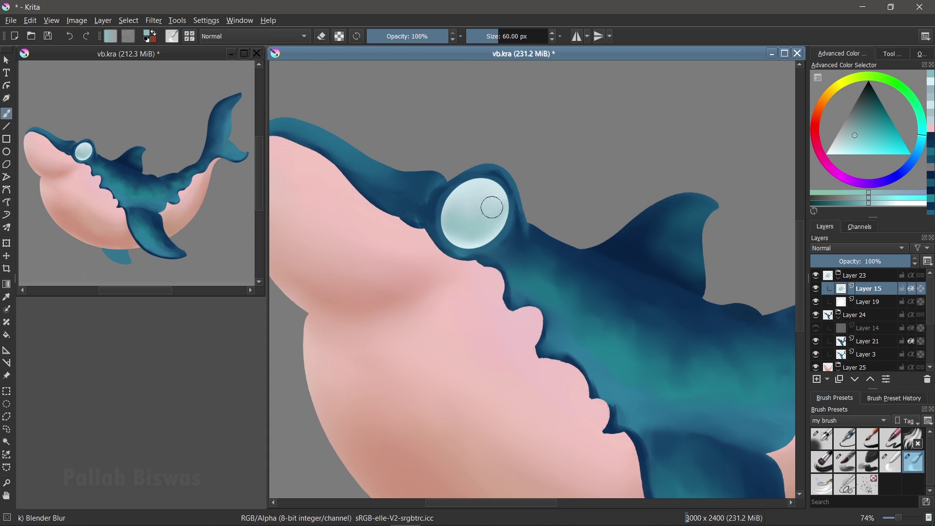
left_click_drag(472, 191, 475, 210)
left_click(818, 379)
Step: Stamp a dark navy pupil in the eye with an enlarged Ink-7 Brush Rough
left_click(873, 445)
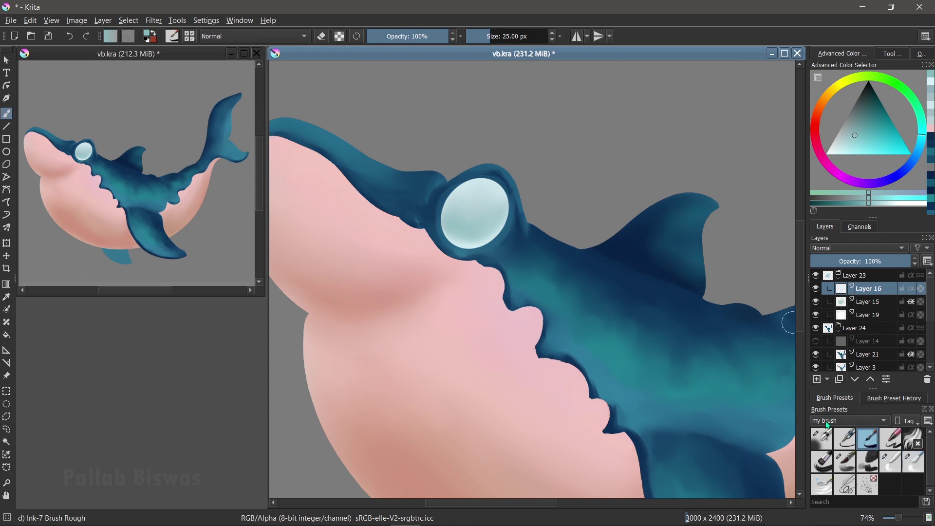
left_click(620, 242, "ctrl")
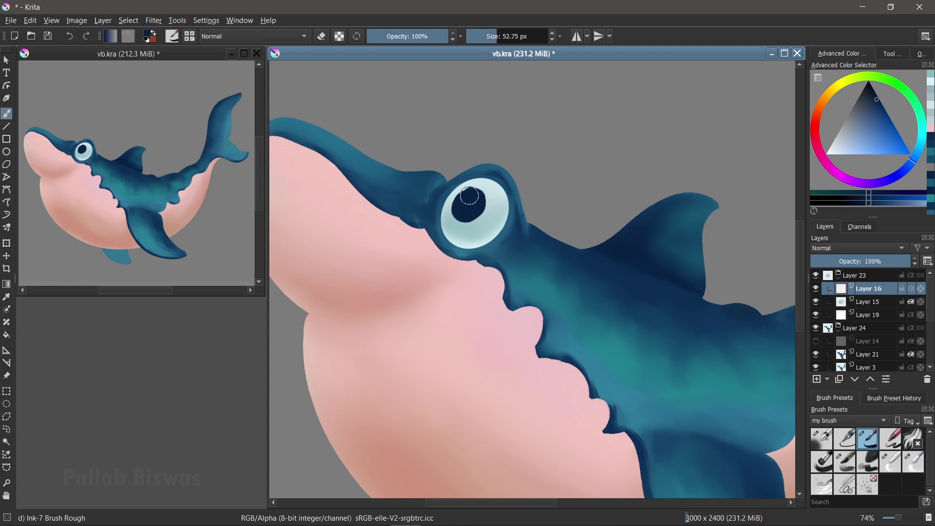
key("ctrl+z")
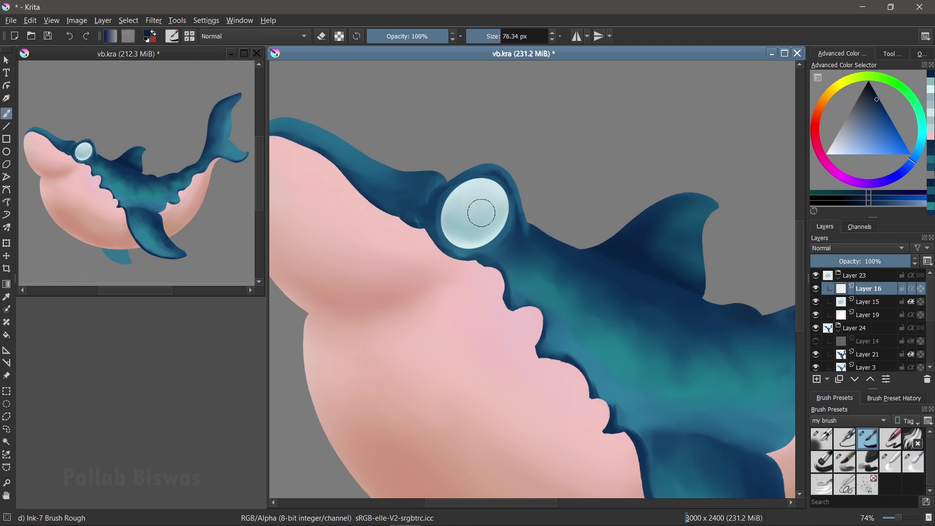
key("ctrl+z")
key("bracketright")
left_click(471, 209)
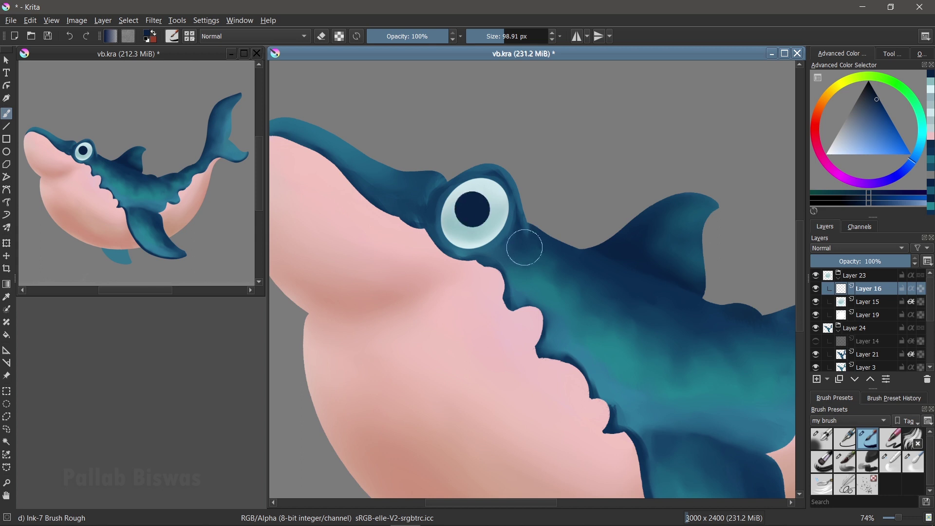
Step: Resize the pupil slightly with Ctrl+T and apply the transform
key("ctrl+t")
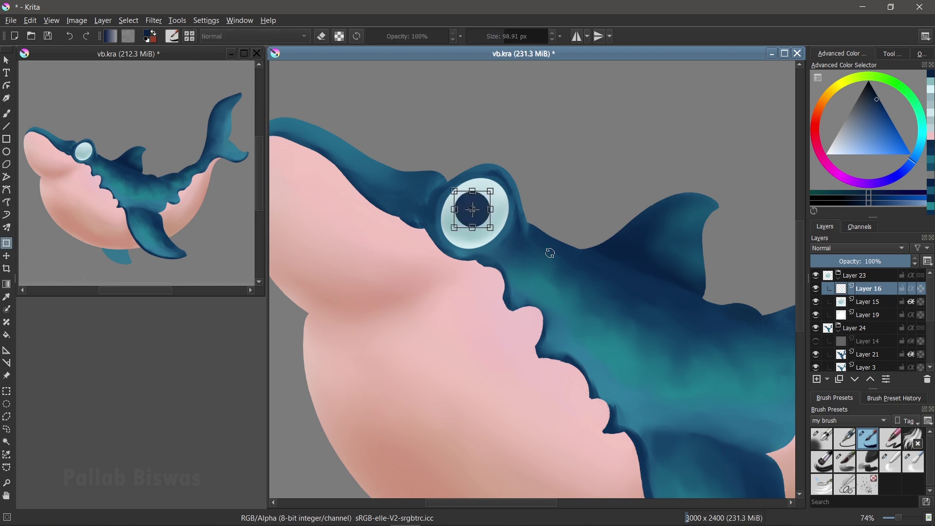
left_click_drag(492, 218, 488, 212)
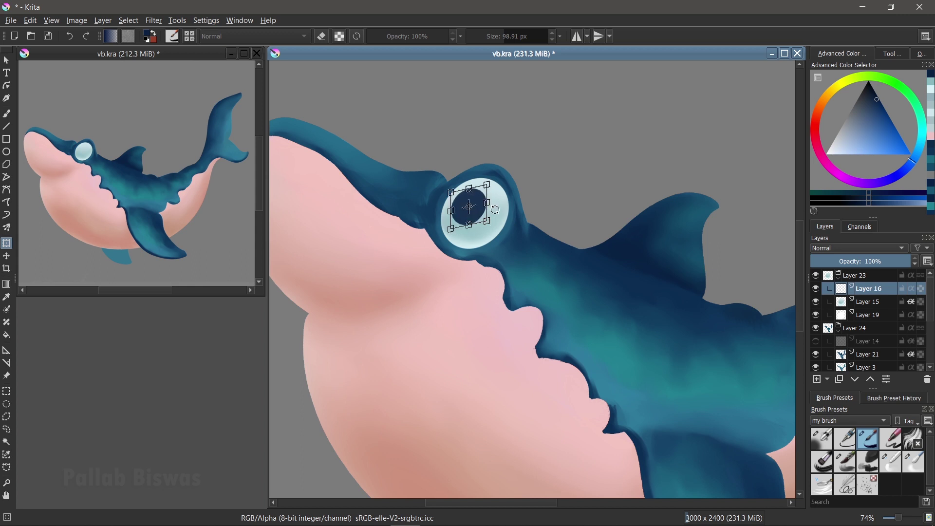
key("Return")
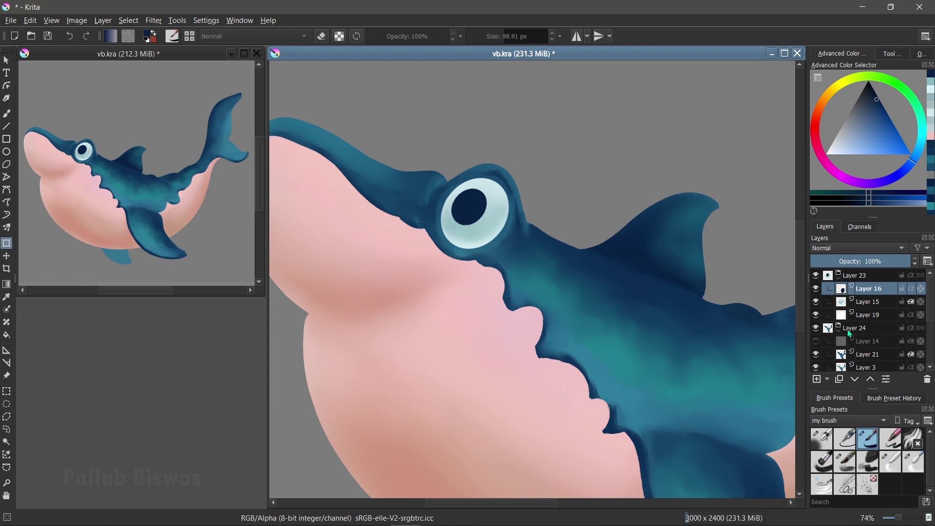
left_click(817, 380)
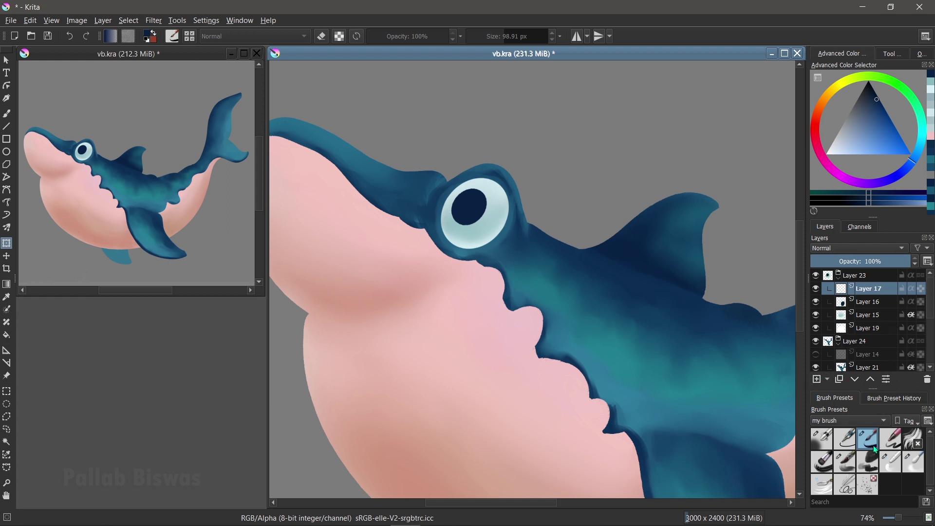
Step: Back on Layer 16, paint teal into the pupil and blend it into the navy
left_click(873, 303)
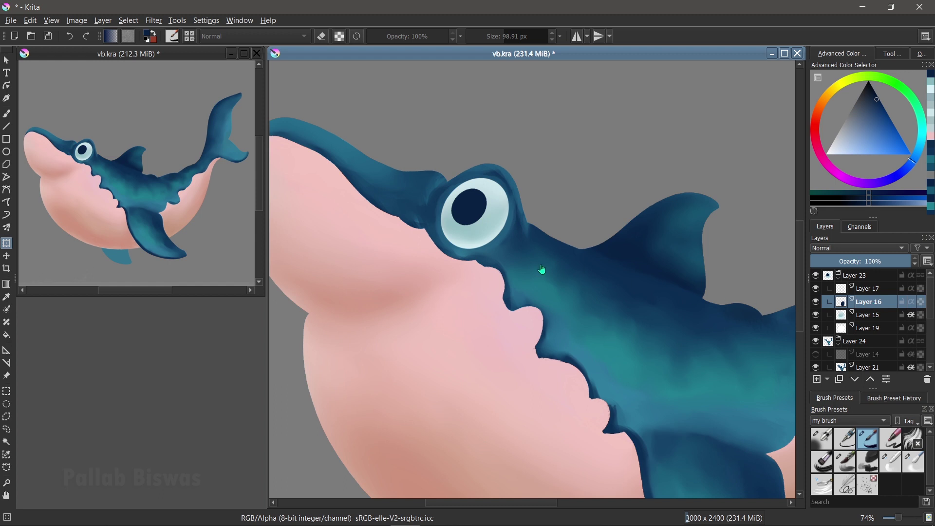
key("b")
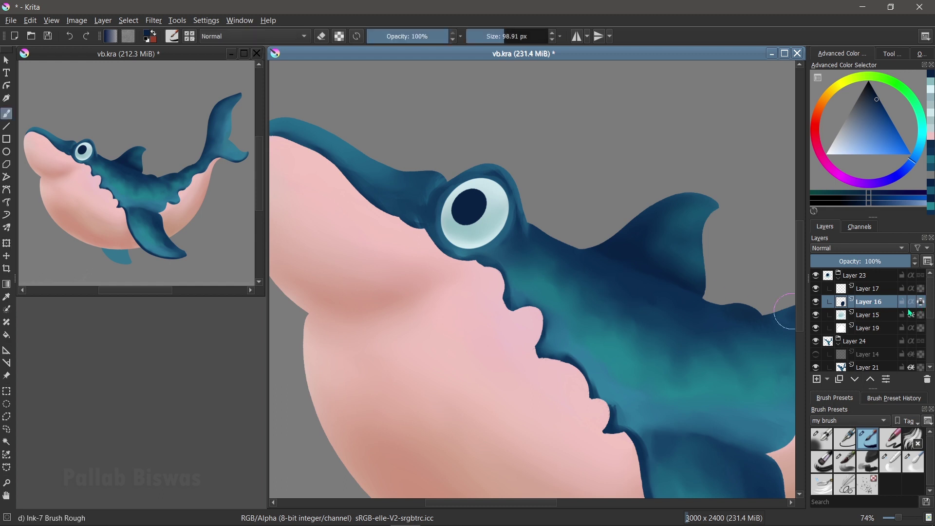
left_click(846, 462)
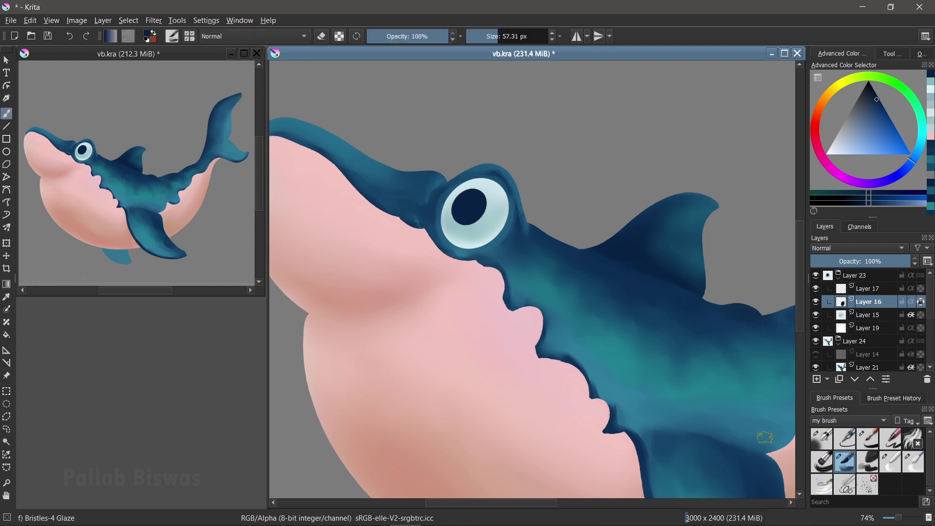
left_click(665, 347, "ctrl")
mouse_move(482, 205)
left_mouse_down()
mouse_move(463, 206)
mouse_move(475, 207)
left_mouse_up()
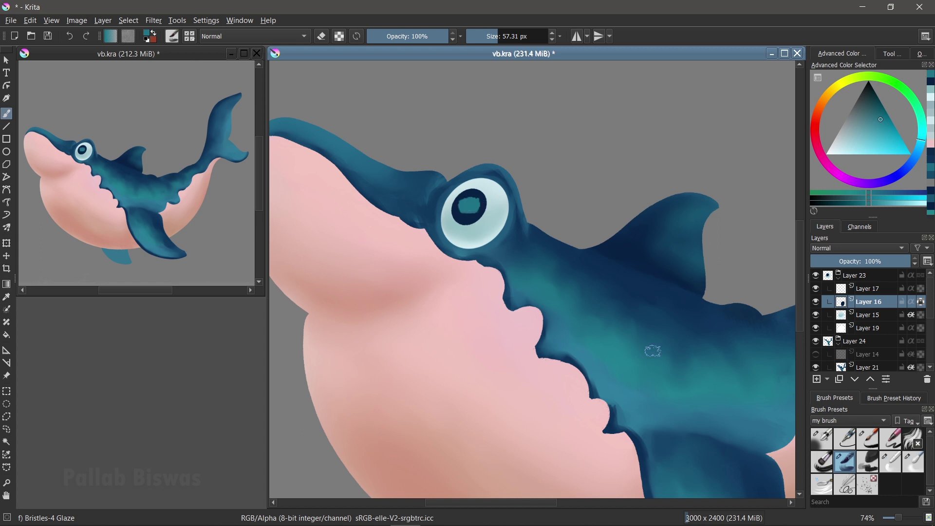
left_click(904, 468)
left_click_drag(468, 199, 465, 219)
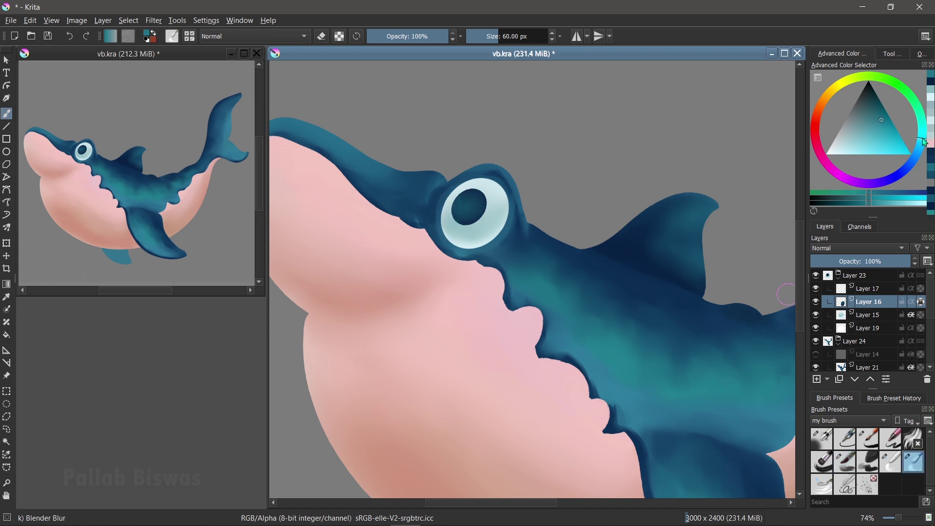
Step: Dab more teal glaze into the pupil and smooth its edges
left_click(884, 123)
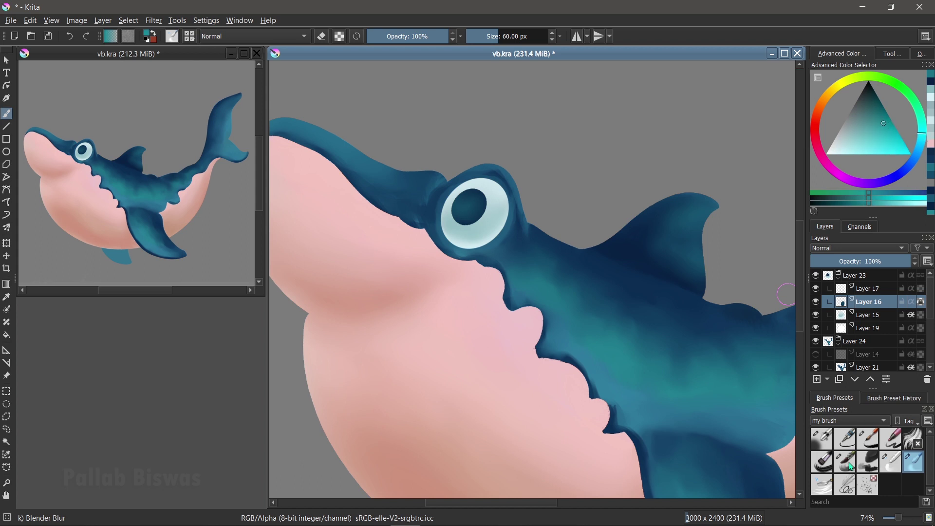
left_click(845, 461)
left_click_drag(463, 206, 476, 210)
left_click(882, 129)
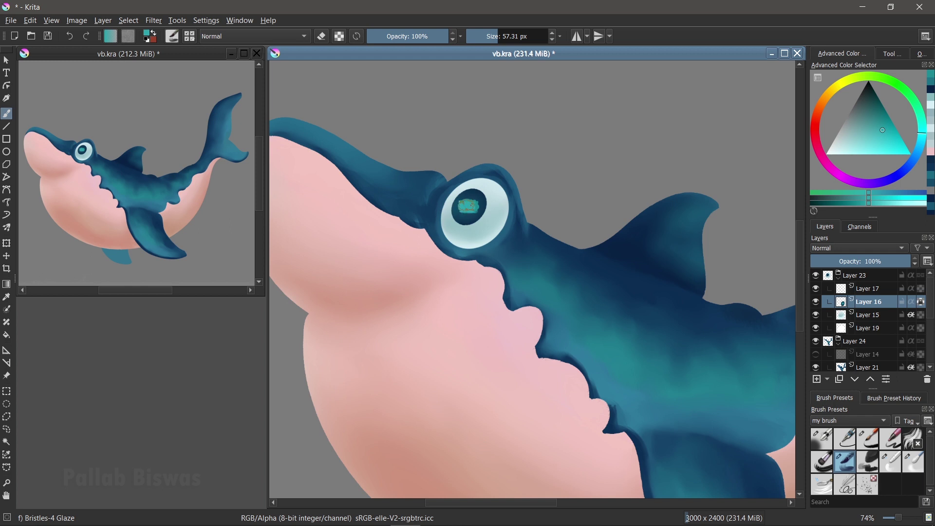
left_click(468, 205)
left_click(913, 461)
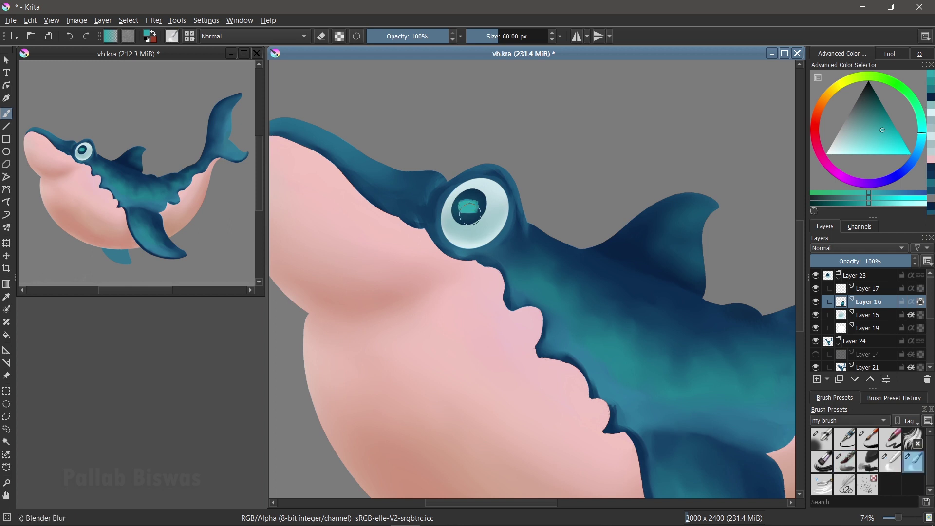
mouse_move(470, 209)
left_mouse_down()
mouse_move(472, 199)
mouse_move(480, 219)
left_mouse_up()
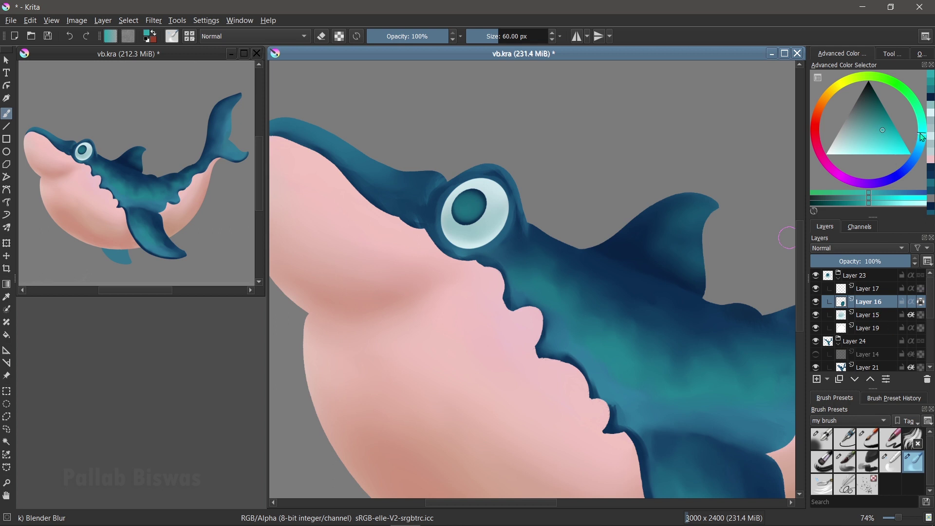
Step: Paint a light teal pupil highlight and soften it with a 32 px blender
left_click(886, 135)
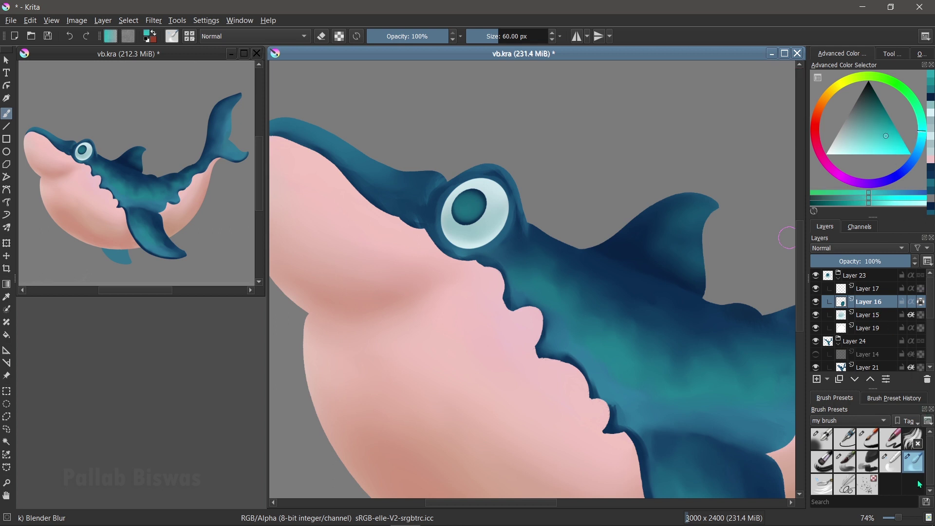
left_click(842, 463)
left_click_drag(463, 208, 475, 204)
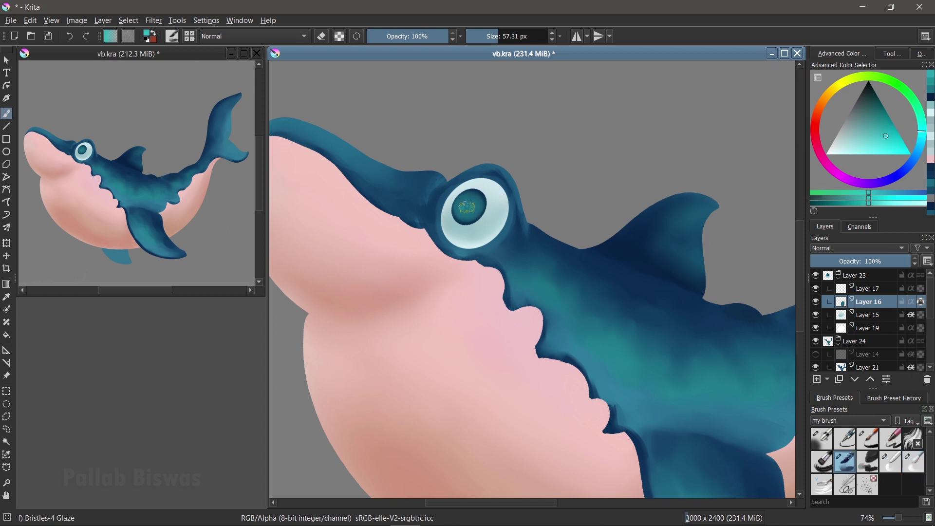
left_click(912, 462)
left_click_drag(468, 211, 463, 208)
key("bracketleft")
key("bracketleft")
key("bracketleft")
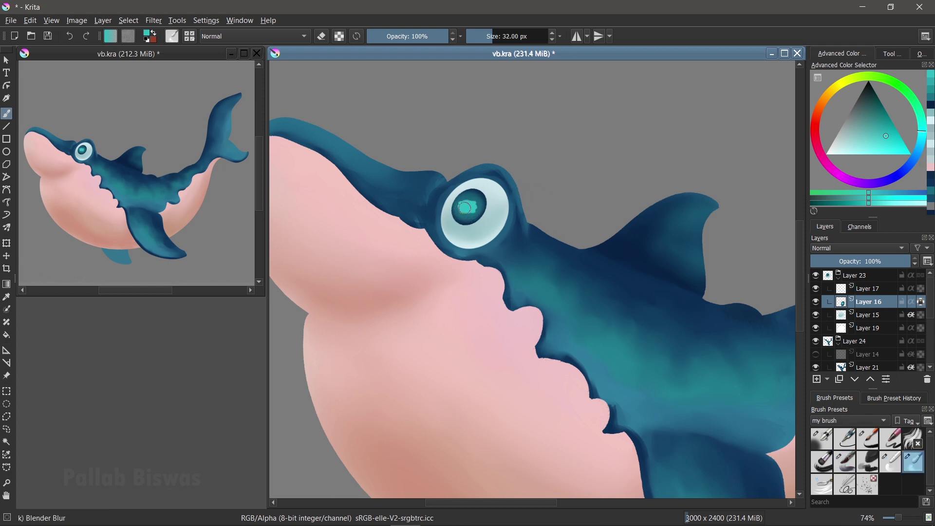
left_click_drag(469, 207, 474, 200)
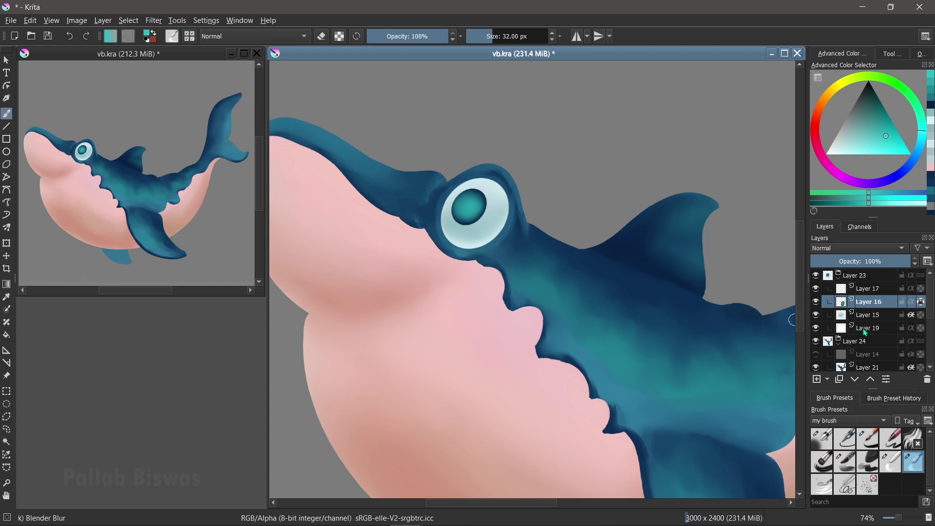
left_click(874, 291)
Step: Paint a dark navy pupil dot in the eye's centre with Ink-7 Brush Rough at about 38 px
left_click(872, 444)
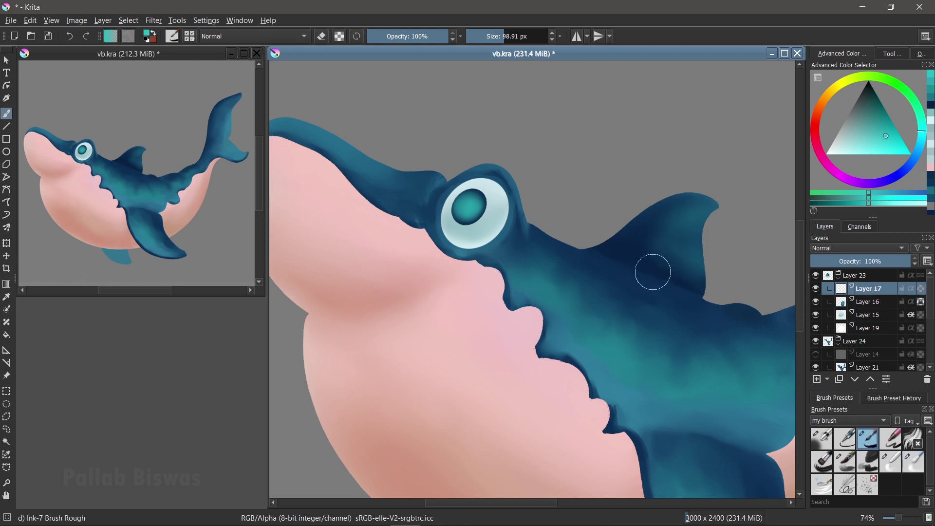
left_click(623, 245, "ctrl")
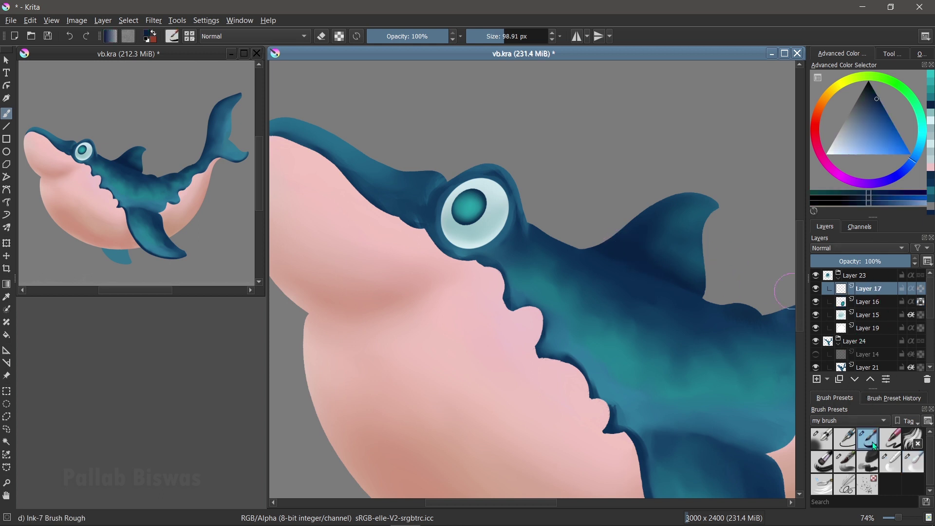
left_click_drag(540, 143, 516, 143)
left_click_drag(468, 204, 476, 206)
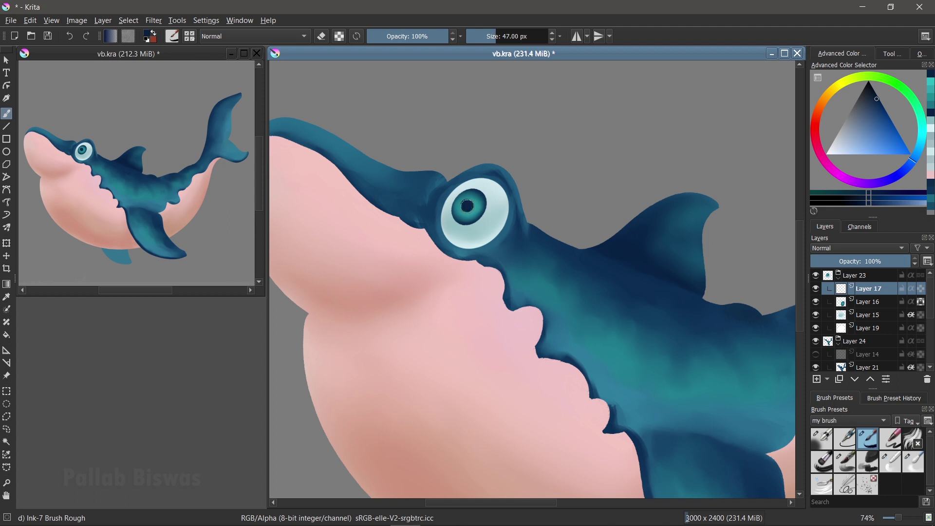
left_click_drag(466, 205, 466, 204)
Step: Undo and repaint the pupil dot, resize it with a transform, then select Layer 16
key("ctrl+z")
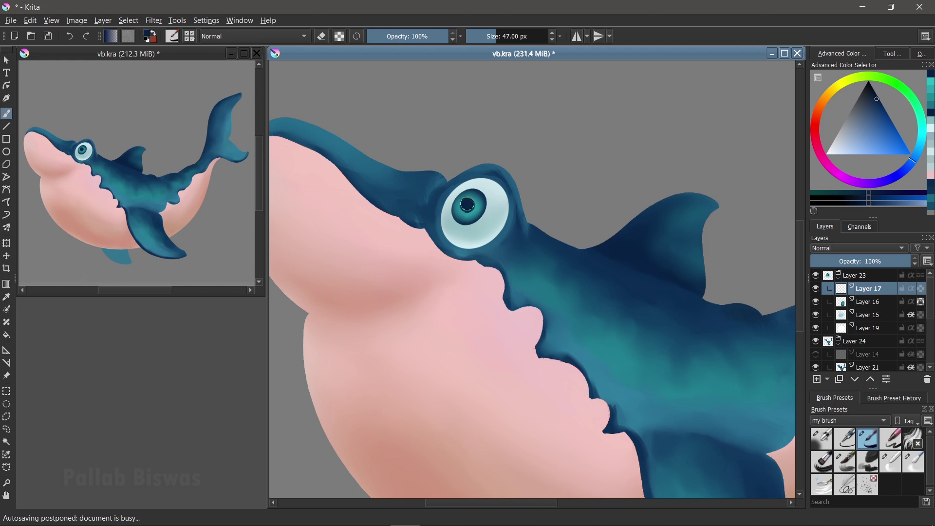
left_click_drag(468, 205, 469, 206)
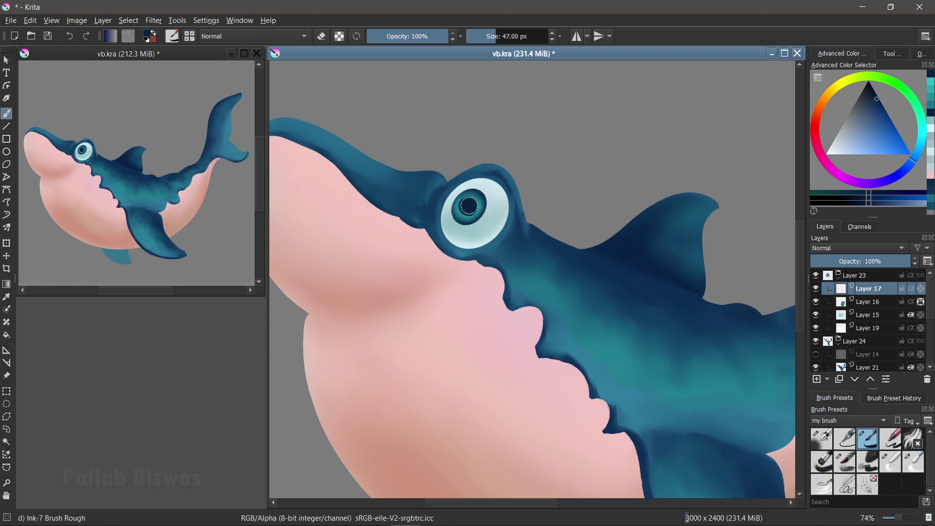
key("ctrl+t")
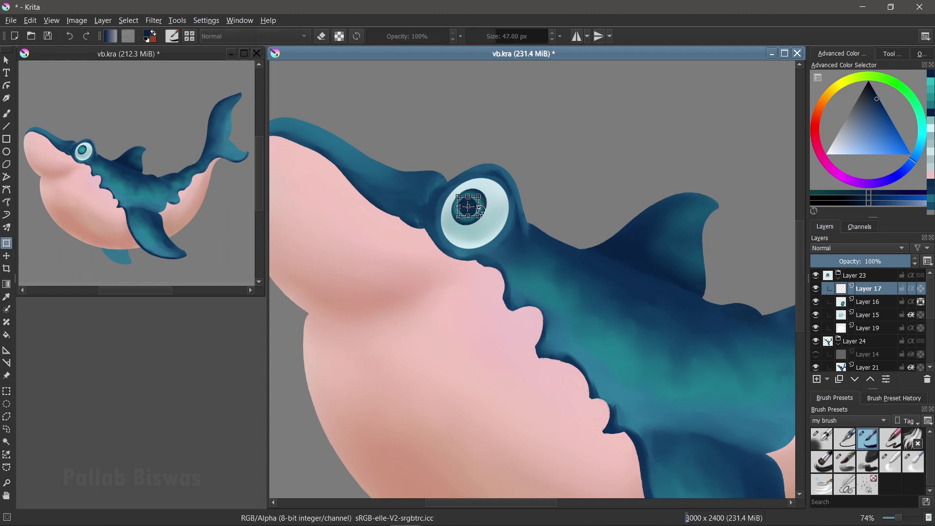
key("Return")
left_click(869, 305)
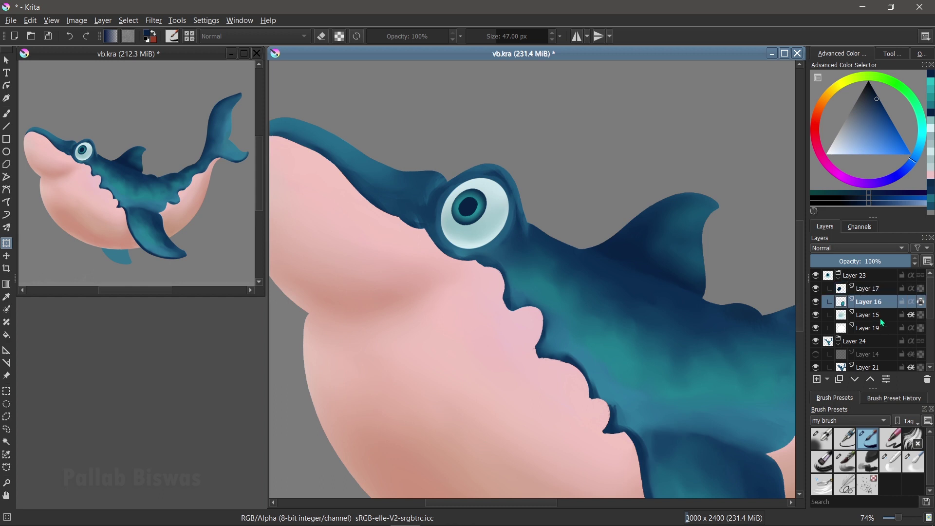
Step: Glaze picked teal with Bristles-4 Glaze and blur the pupil softly into the iris
left_click(850, 465)
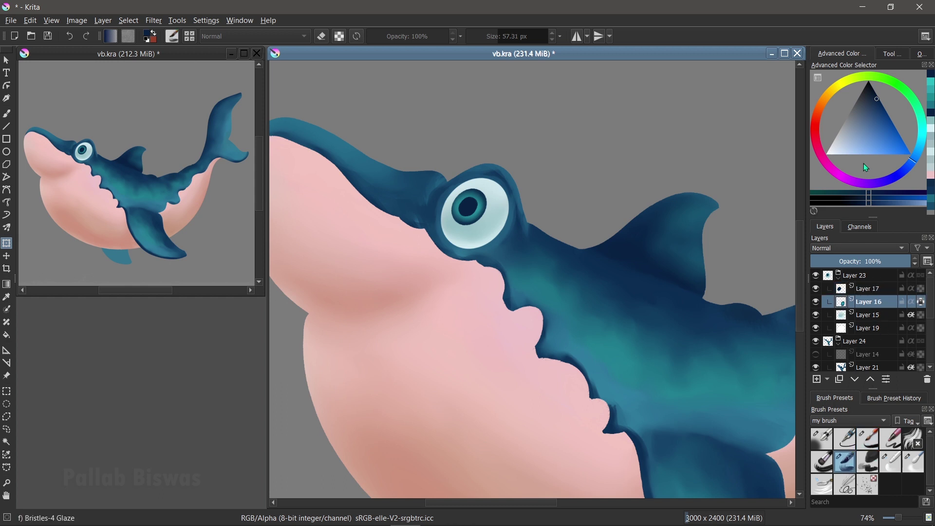
left_click(479, 207, "ctrl")
left_click_drag(921, 141, 886, 136)
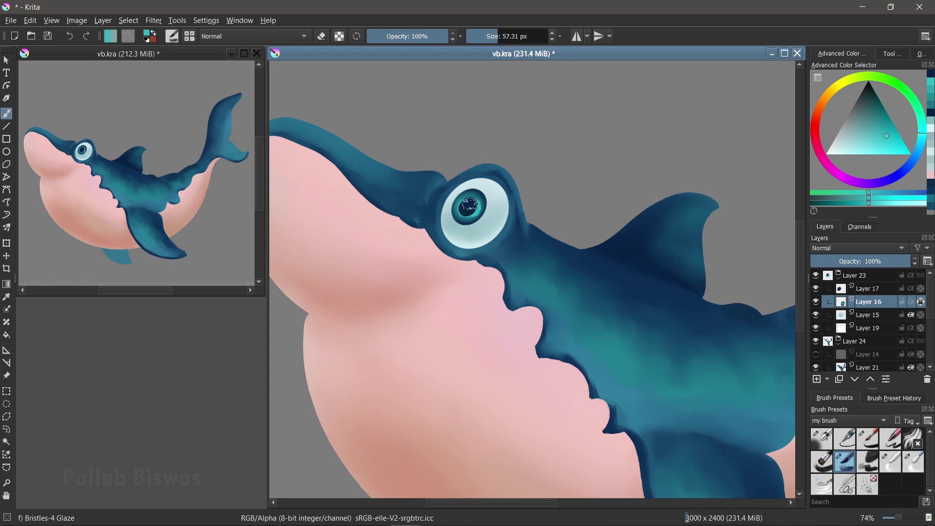
left_click(912, 461)
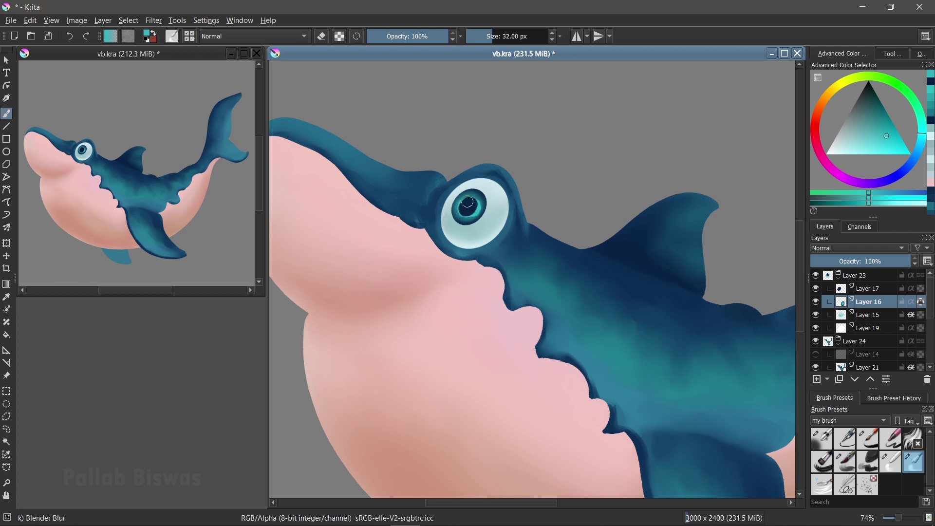
left_click_drag(466, 203, 467, 210)
left_click_drag(485, 217, 471, 201)
Step: Glaze darker navy streaks into the iris, then add a new layer above
left_click(846, 463)
left_click(632, 248, "ctrl")
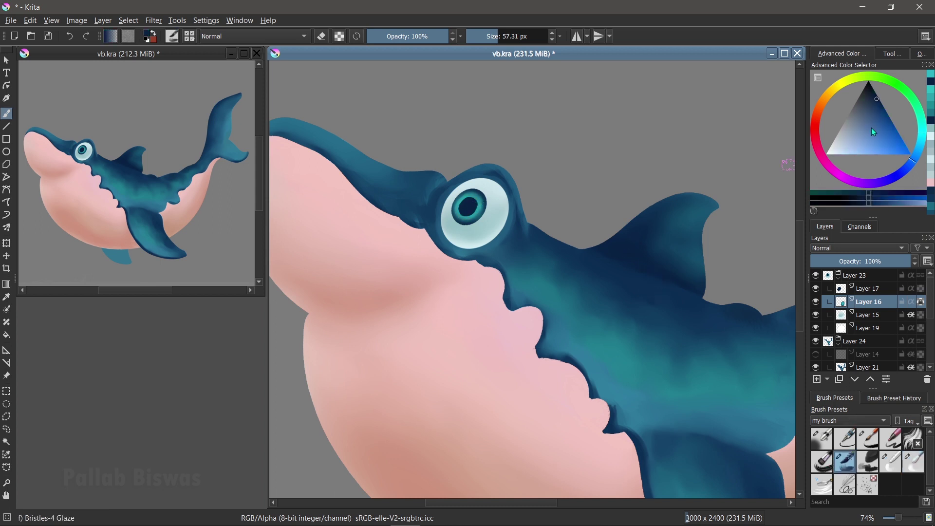
left_click_drag(878, 100, 874, 92)
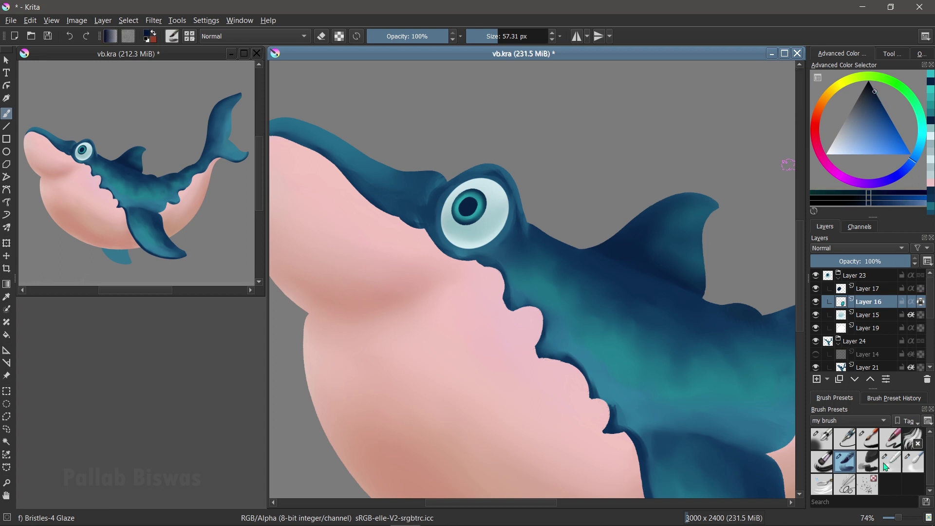
mouse_move(484, 222)
left_mouse_down()
mouse_move(441, 213)
mouse_move(484, 190)
left_mouse_up()
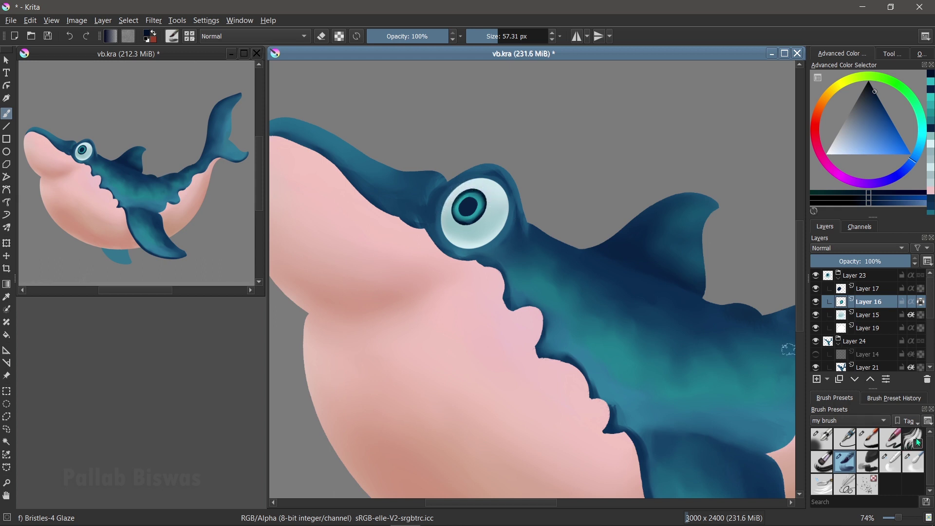
left_click(913, 464)
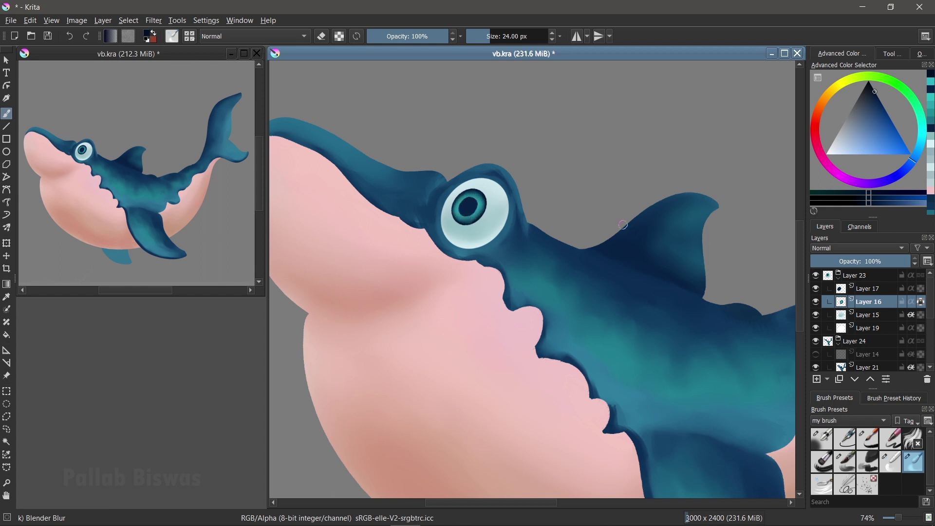
key("Insert")
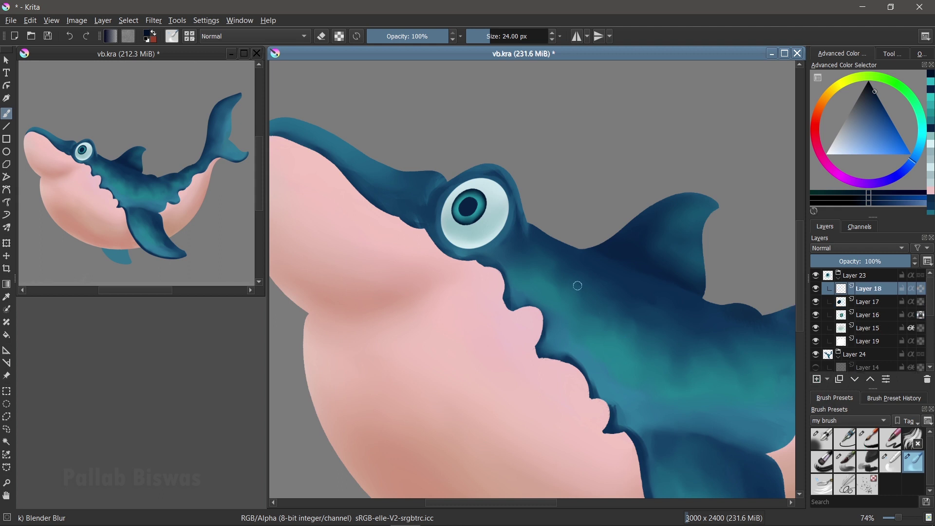
Step: Paint a white highlight inside a polygonal selection at the top of the pupil with Ink-7 Brush Rough
key("ctrl+r")
double_click(463, 196)
left_click(463, 198)
left_click(473, 185)
double_click(471, 185)
key("b")
left_click(876, 447)
left_click(826, 154)
mouse_move(475, 184)
left_mouse_down()
mouse_move(467, 196)
mouse_move(472, 188)
left_mouse_up()
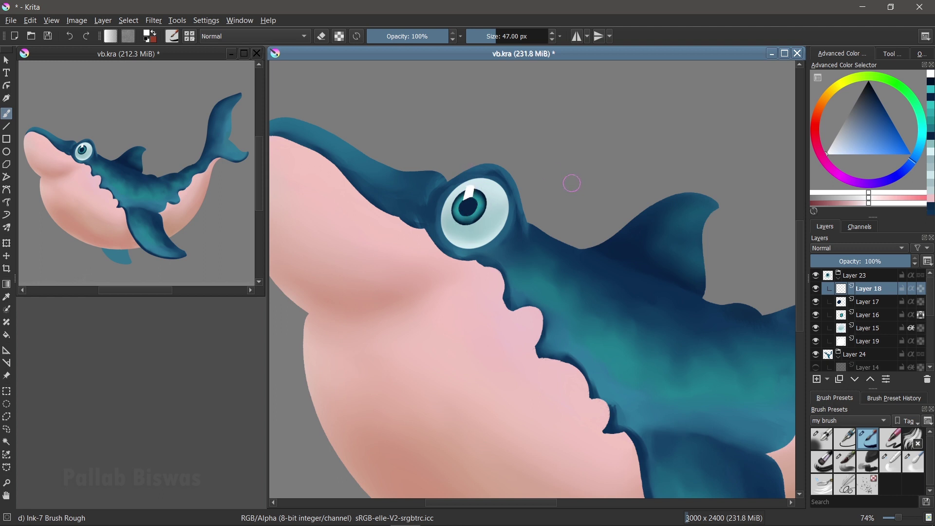
Step: Outline the iris area around the pupil with a freehand selection
key("l")
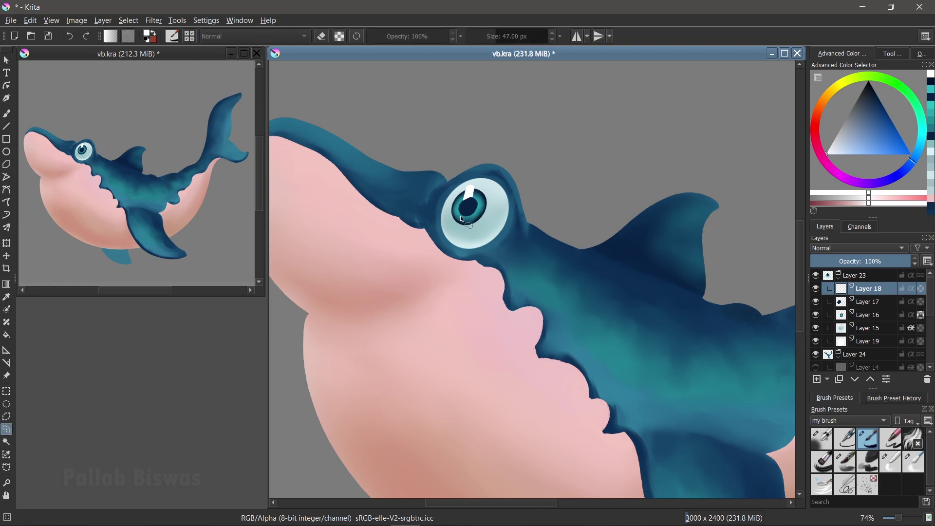
left_click_drag(461, 218, 473, 215)
key("Escape")
mouse_move(484, 193)
left_mouse_down()
mouse_move(496, 182)
mouse_move(505, 195)
left_mouse_up()
left_click_drag(492, 197, 487, 217)
Step: Airbrush dark and light streaks inside the iris selection with Airbrush Soft at about 80 px
key("b")
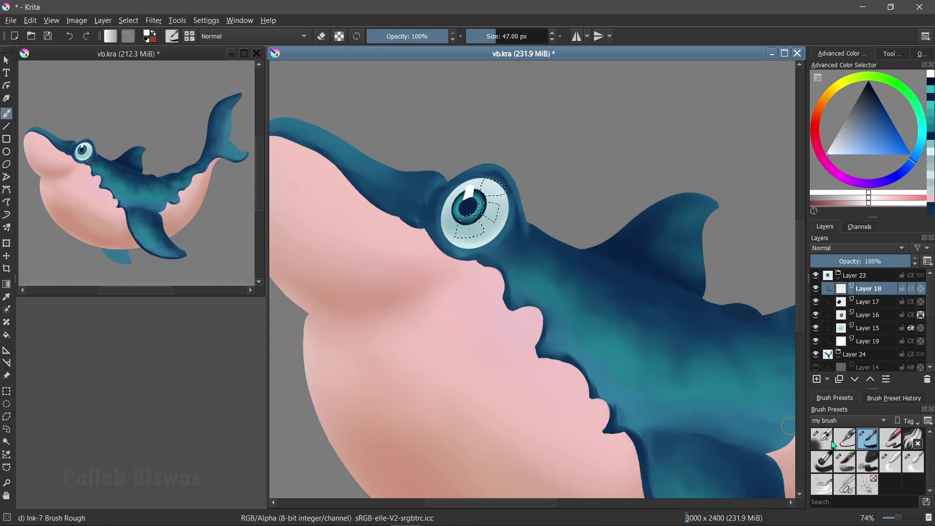
left_click(821, 438)
key("bracketright")
key("bracketright")
key("bracketright")
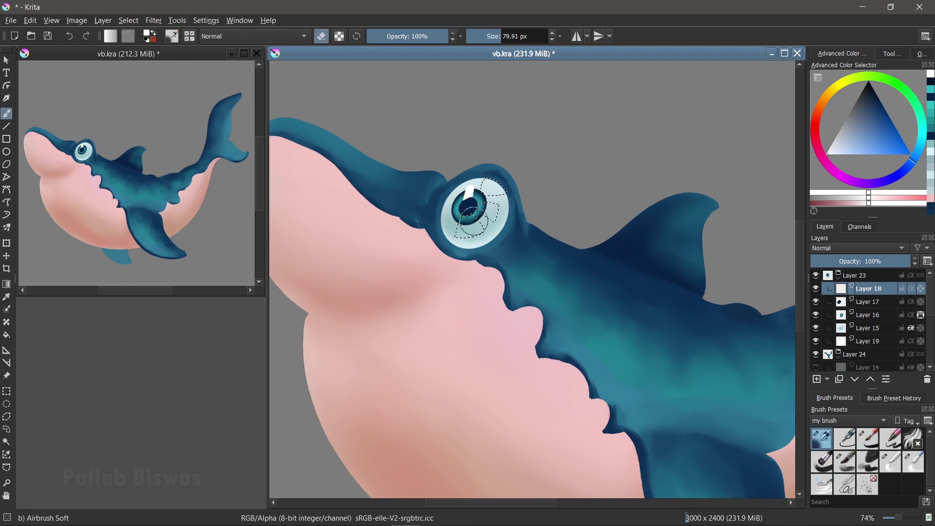
left_click_drag(463, 231, 480, 210)
mouse_move(465, 229)
left_mouse_down()
mouse_move(489, 211)
mouse_move(502, 220)
mouse_move(517, 135)
left_mouse_up()
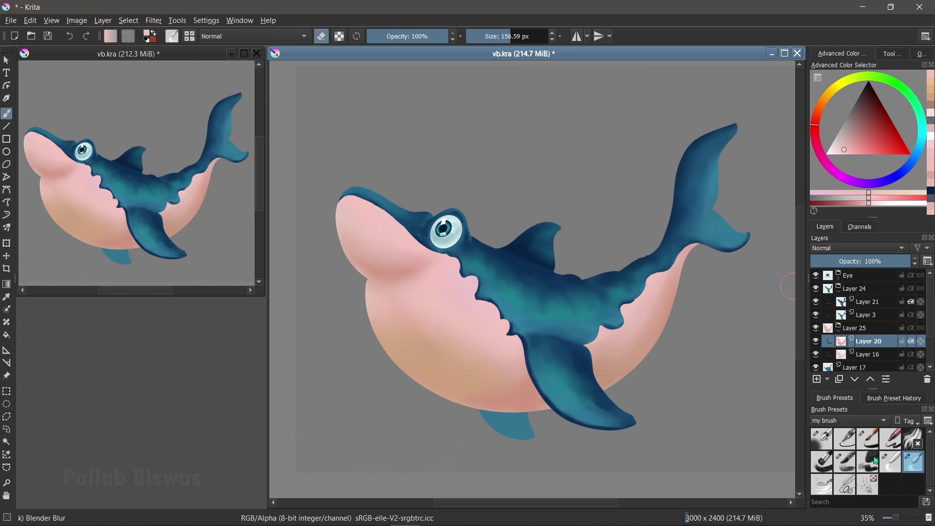
Step: Glaze peach and darker tan beside the front fin base with Bristles-4 Glaze
left_click(847, 462)
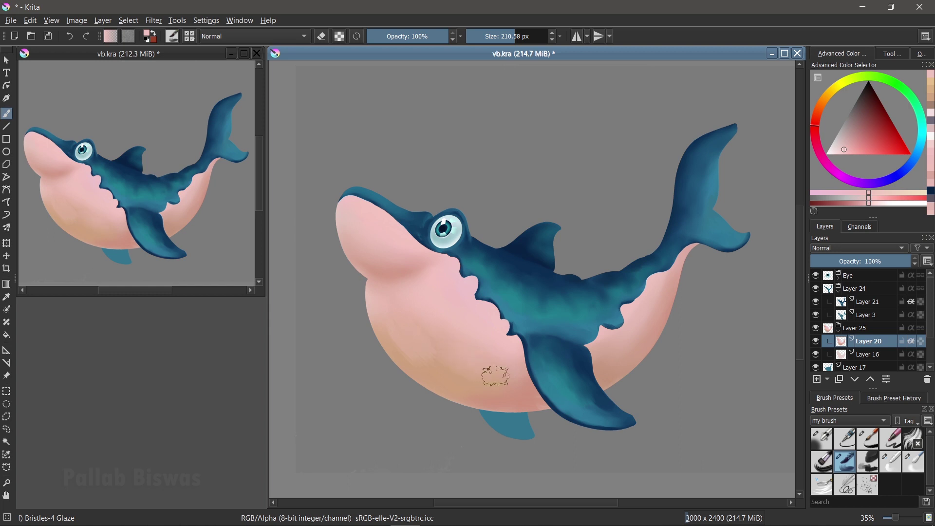
left_click(930, 102)
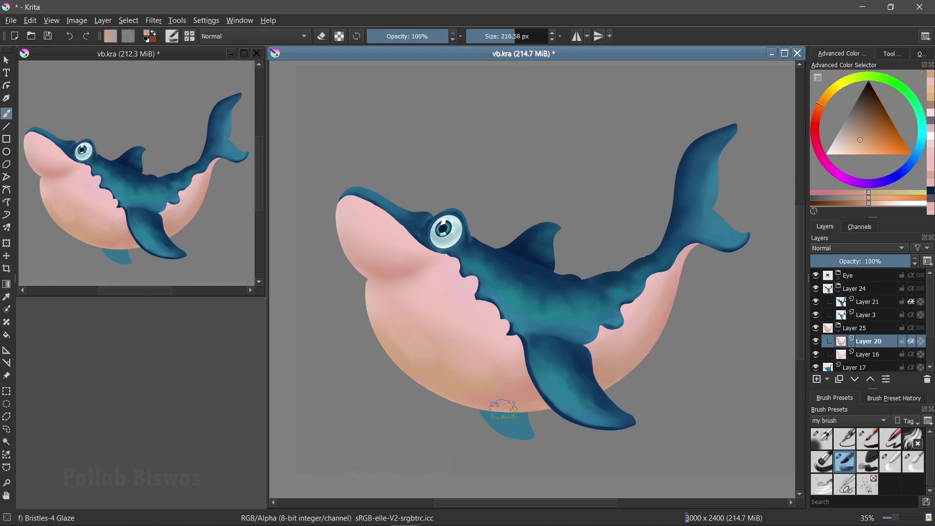
left_click(932, 103)
left_click_drag(600, 378, 608, 384)
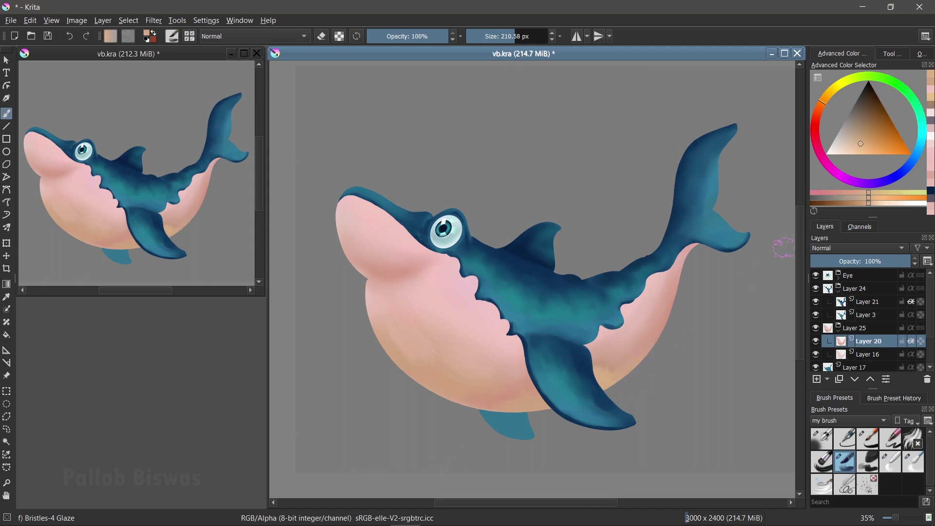
left_click(932, 110)
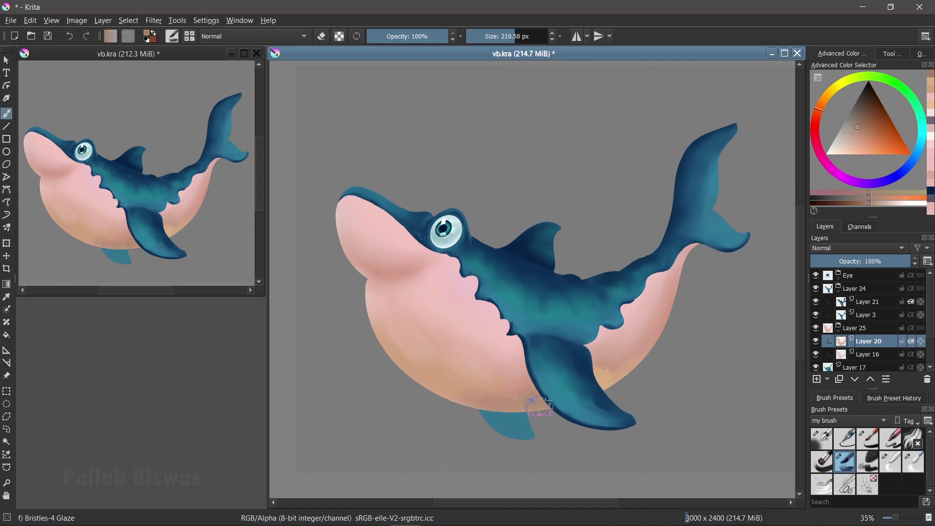
mouse_move(575, 382)
left_mouse_down()
mouse_move(635, 364)
mouse_move(599, 363)
mouse_move(629, 376)
left_mouse_up()
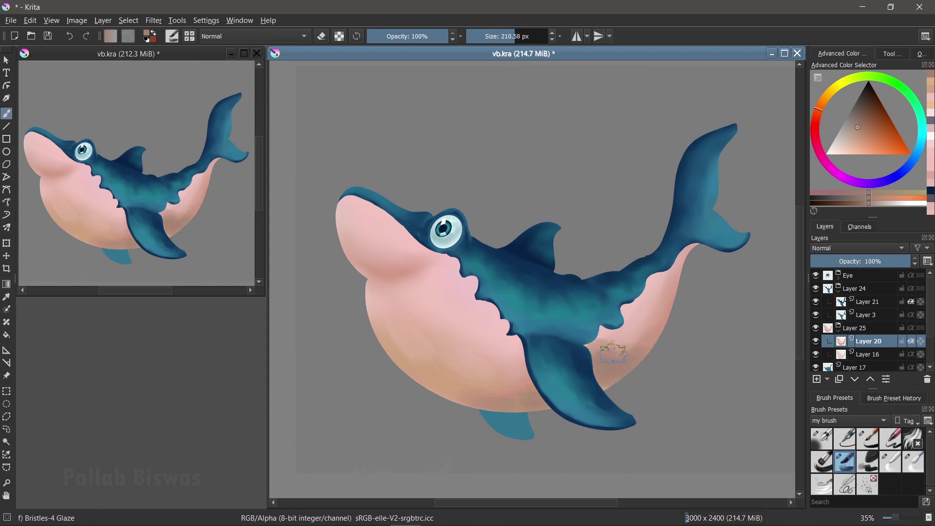
Step: Glaze sampled light pink near the fin base and pick a darker orange-brown
left_click(635, 336, "ctrl")
mouse_move(628, 341)
left_mouse_down()
mouse_move(597, 345)
mouse_move(605, 363)
left_mouse_up()
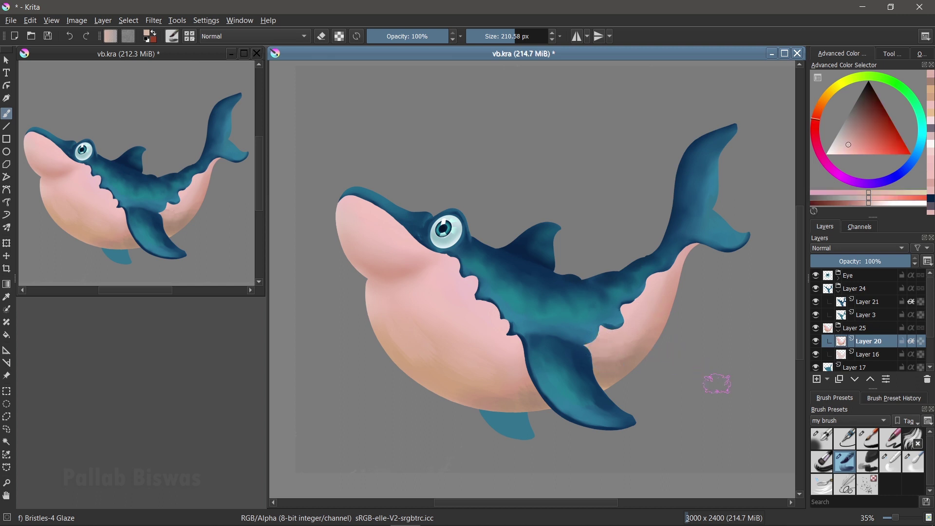
left_click(592, 379, "ctrl")
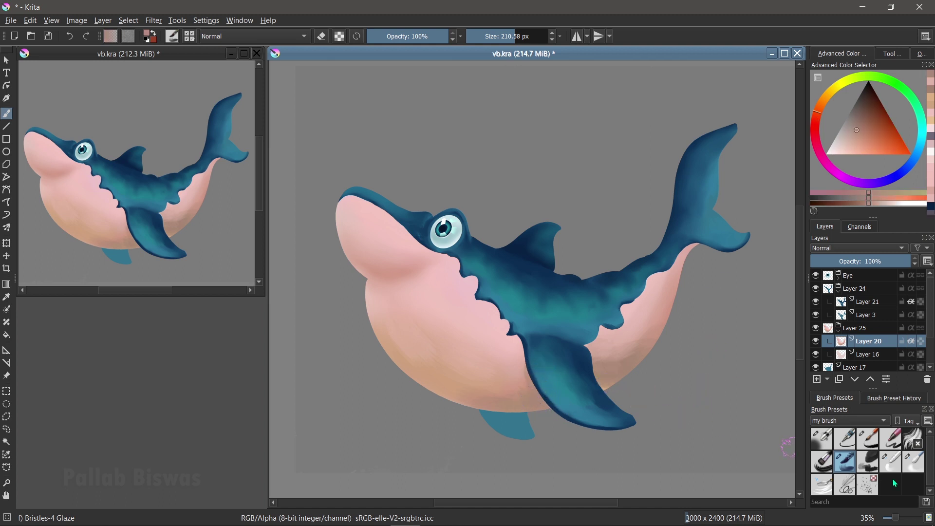
left_click(918, 468)
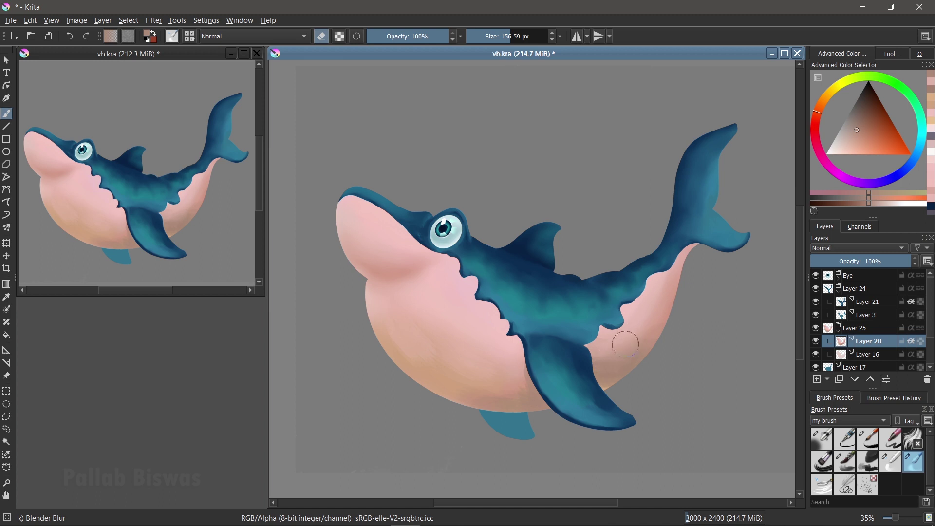
Step: Blur-soften the belly edge around the fin, toward the tail, and along the lower belly
left_click_drag(607, 339, 614, 388)
left_click_drag(611, 374, 673, 260)
mouse_move(673, 260)
left_mouse_down()
mouse_move(521, 346)
mouse_move(478, 382)
mouse_move(409, 324)
mouse_move(428, 370)
mouse_move(459, 386)
mouse_move(419, 299)
mouse_move(448, 320)
mouse_move(432, 375)
mouse_move(460, 381)
left_mouse_up()
mouse_move(520, 416)
left_mouse_down()
mouse_move(463, 386)
mouse_move(500, 376)
left_mouse_up()
Step: Mix a pink colour and glaze it over the belly with Bristles-4 Glaze
left_click(819, 112)
left_click(860, 146)
left_click_drag(825, 114, 825, 112)
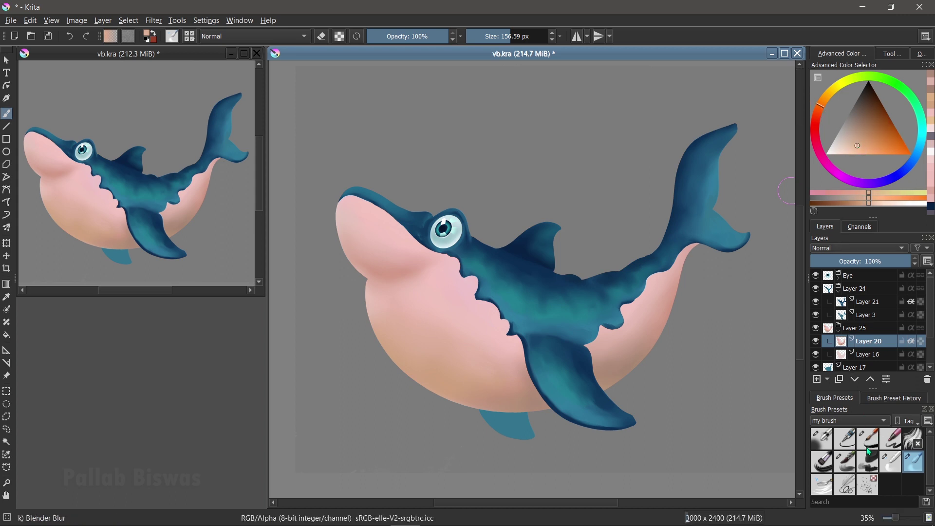
left_click(850, 471)
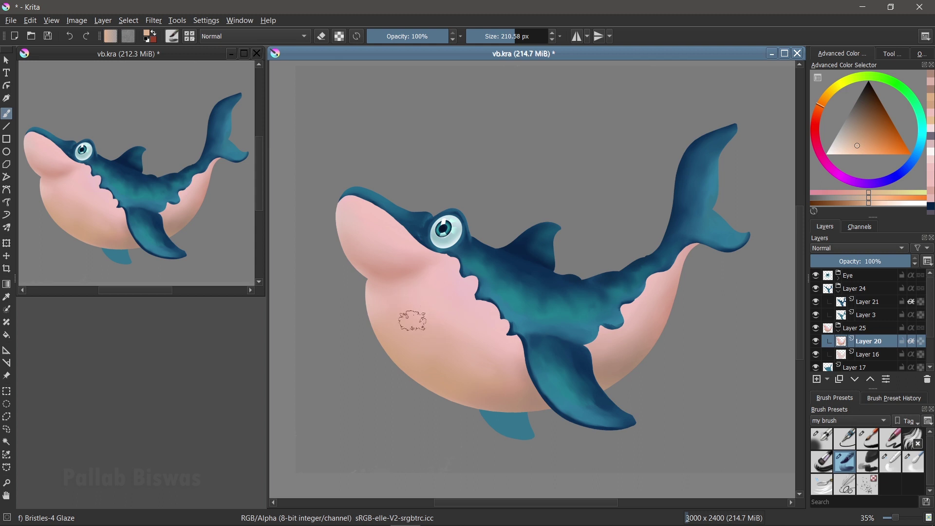
mouse_move(392, 309)
left_mouse_down()
mouse_move(375, 309)
mouse_move(392, 355)
mouse_move(383, 309)
mouse_move(470, 386)
mouse_move(397, 358)
mouse_move(371, 313)
mouse_move(377, 301)
mouse_move(468, 375)
mouse_move(437, 318)
left_mouse_up()
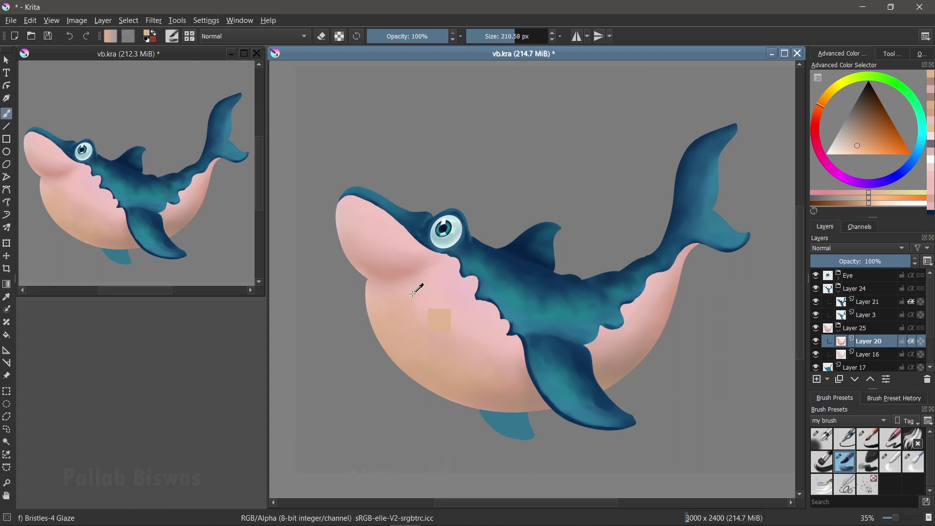
Step: Sample the belly pink and nudge its hue in the Advanced Color Selector
left_click(402, 303, "ctrl")
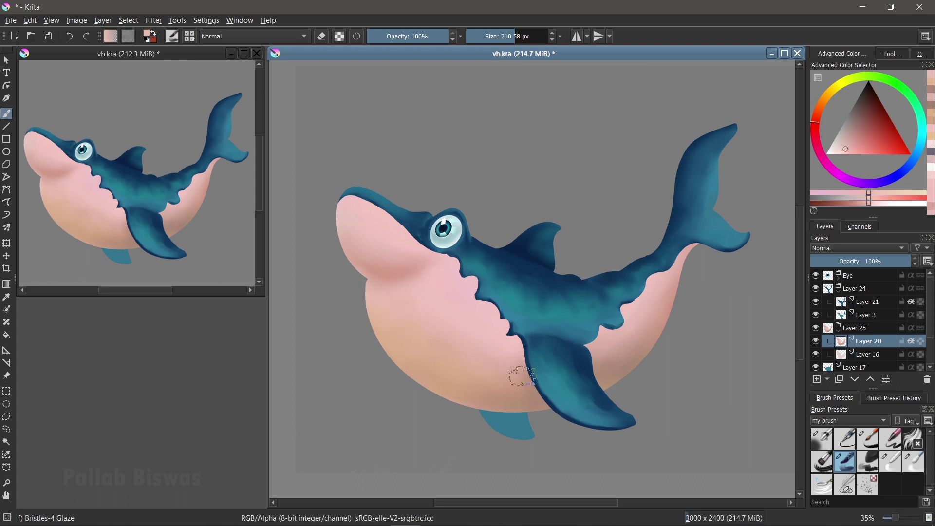
left_click(907, 468)
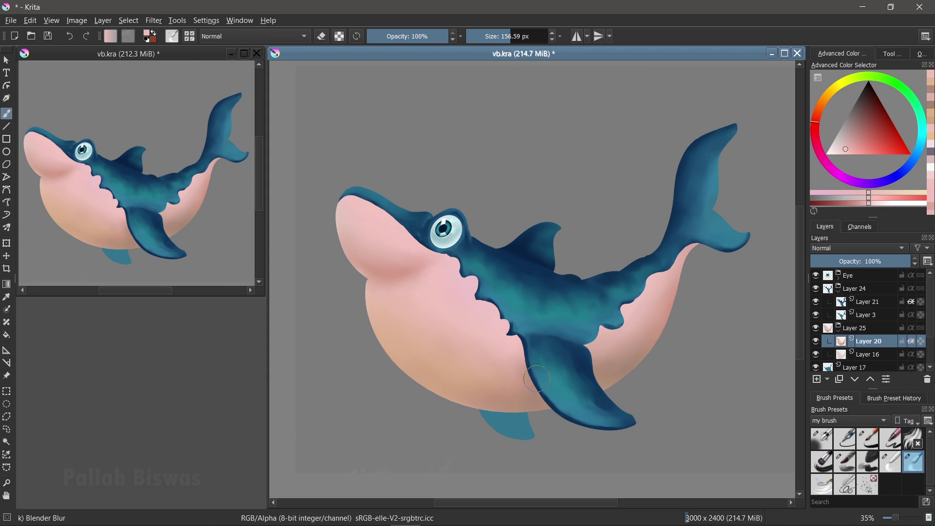
left_click(448, 328, "ctrl")
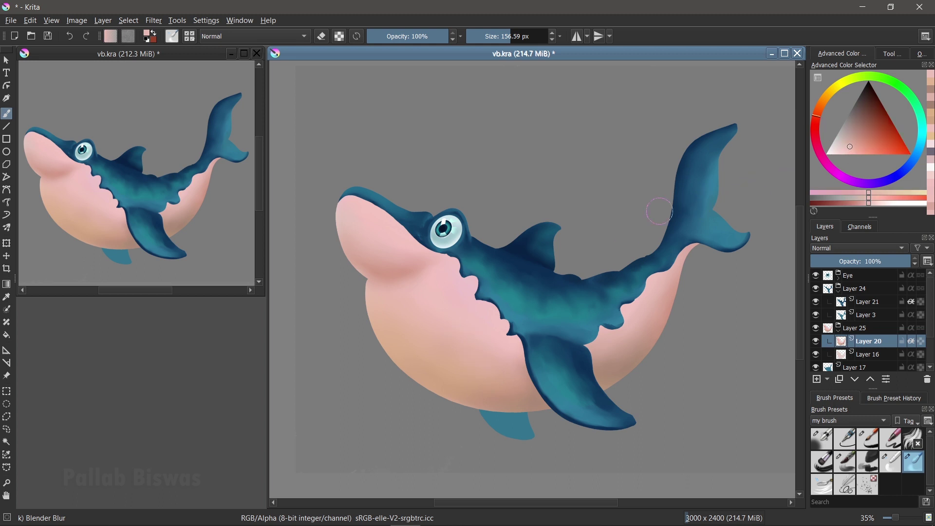
left_click_drag(820, 122, 818, 125)
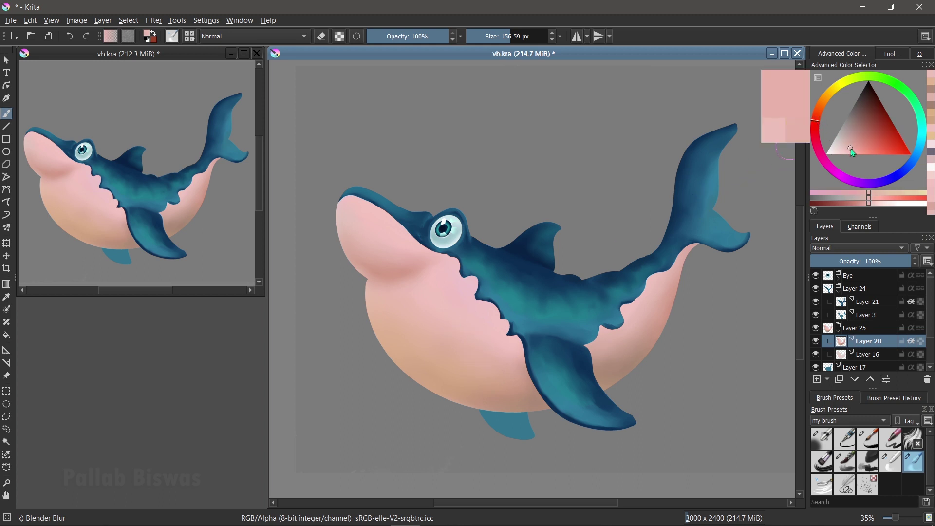
left_click(850, 473)
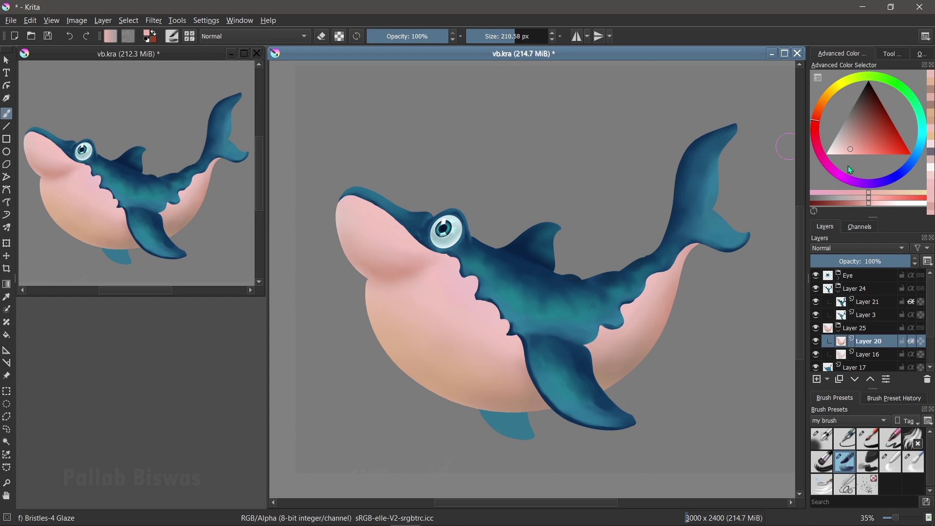
Step: Glaze deeper pink across the belly and blur the blue-pink boundary below the eye
left_click(853, 149)
left_click_drag(469, 333, 439, 318)
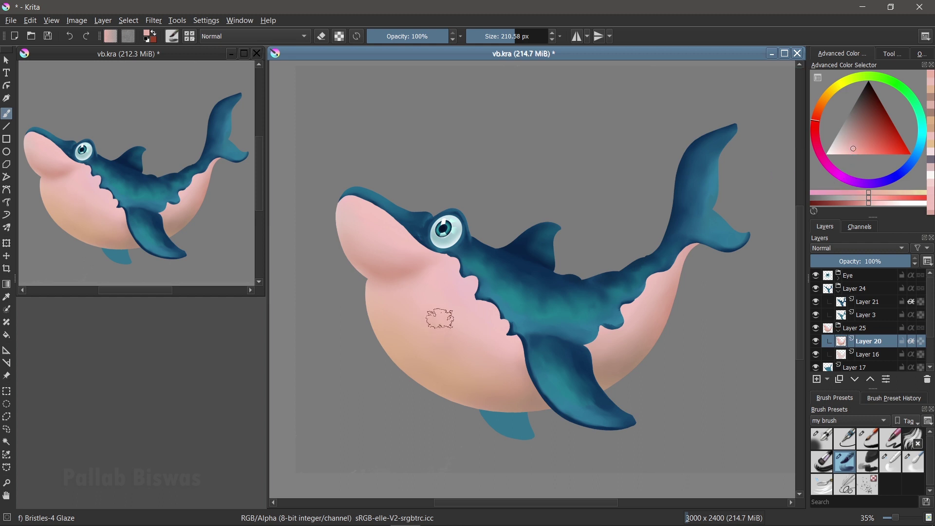
left_click_drag(482, 362, 440, 319)
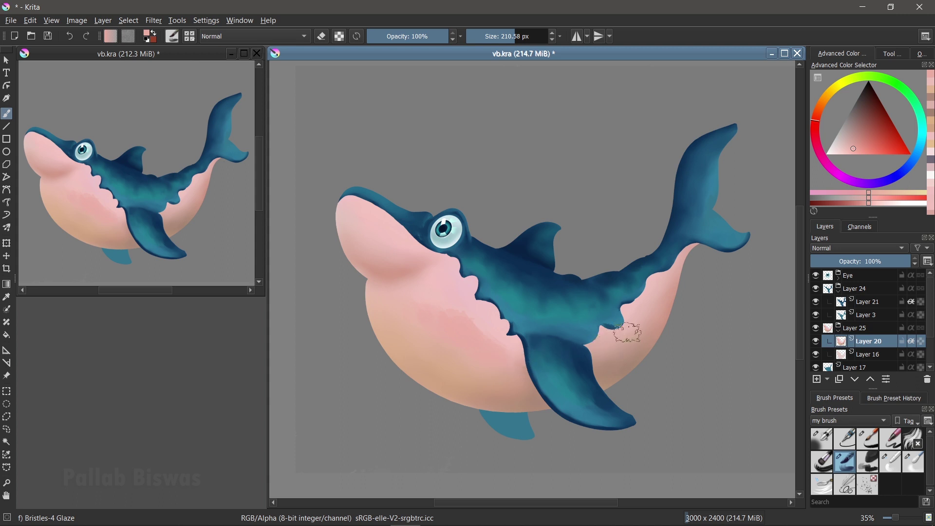
left_click(491, 307, "ctrl")
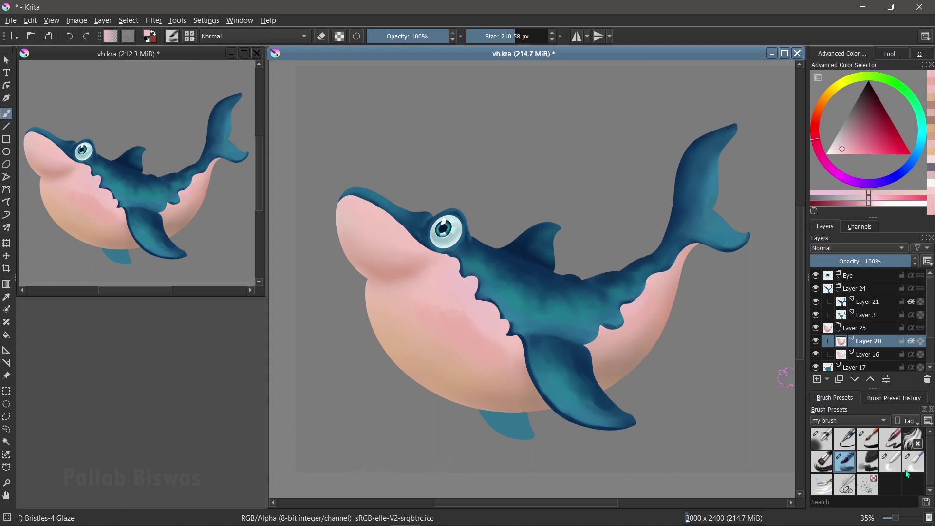
left_click(913, 461)
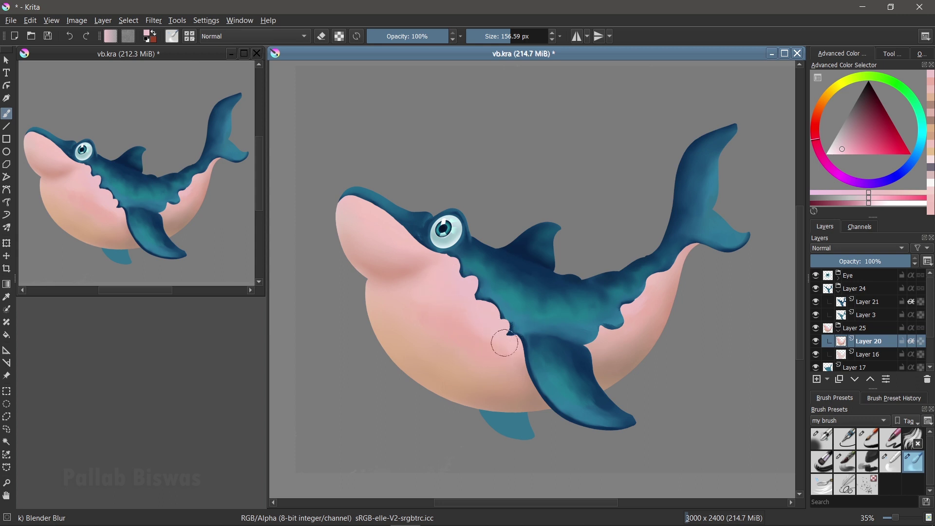
left_click_drag(636, 310, 662, 270)
left_click_drag(431, 248, 434, 268)
Step: Soften the cheek shadow below the snout and glaze the lower fin dark navy
left_click(853, 466)
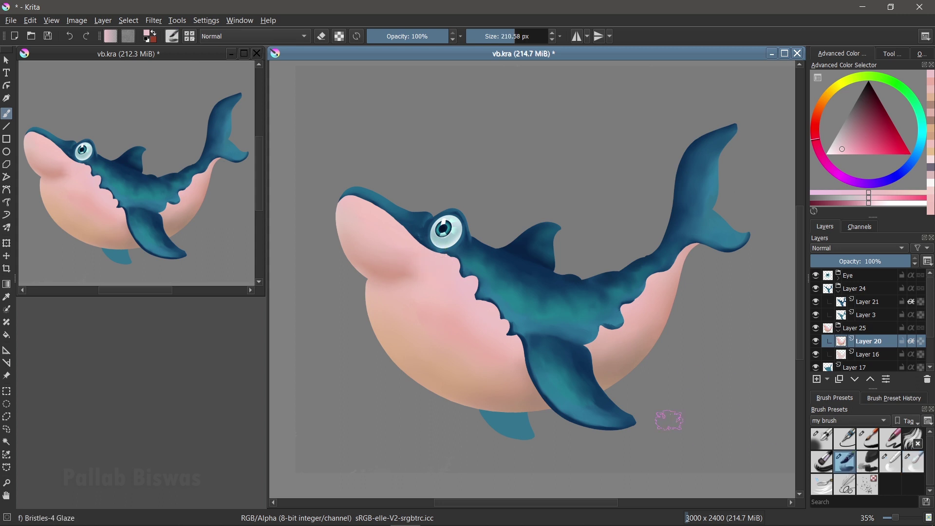
left_click(818, 139)
mouse_move(387, 250)
left_mouse_down()
mouse_move(372, 240)
mouse_move(418, 266)
mouse_move(438, 292)
mouse_move(414, 303)
mouse_move(365, 246)
left_mouse_up()
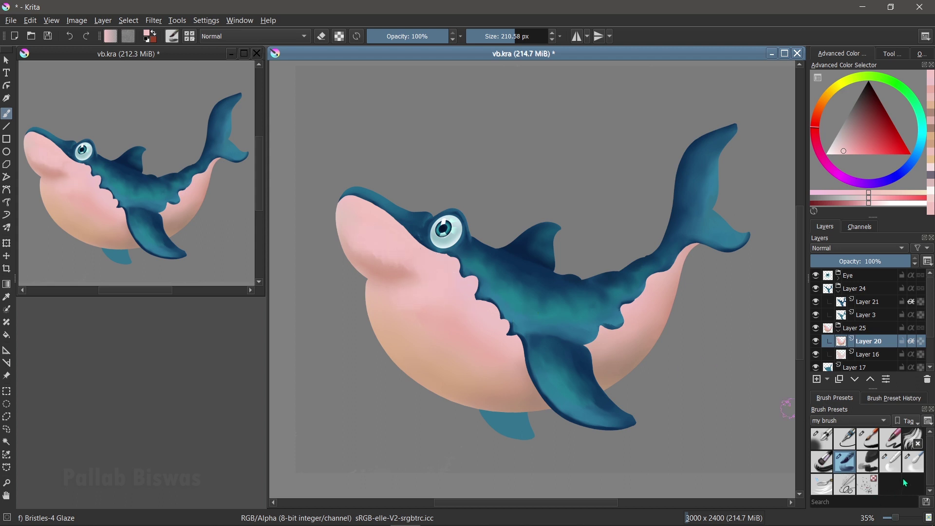
left_click(913, 461)
mouse_move(347, 207)
left_mouse_down()
mouse_move(407, 250)
mouse_move(381, 250)
mouse_move(382, 237)
mouse_move(359, 251)
mouse_move(346, 222)
mouse_move(428, 278)
mouse_move(417, 317)
mouse_move(461, 330)
mouse_move(404, 325)
mouse_move(438, 330)
mouse_move(524, 407)
mouse_move(670, 263)
mouse_move(501, 343)
mouse_move(483, 389)
mouse_move(448, 363)
left_mouse_up()
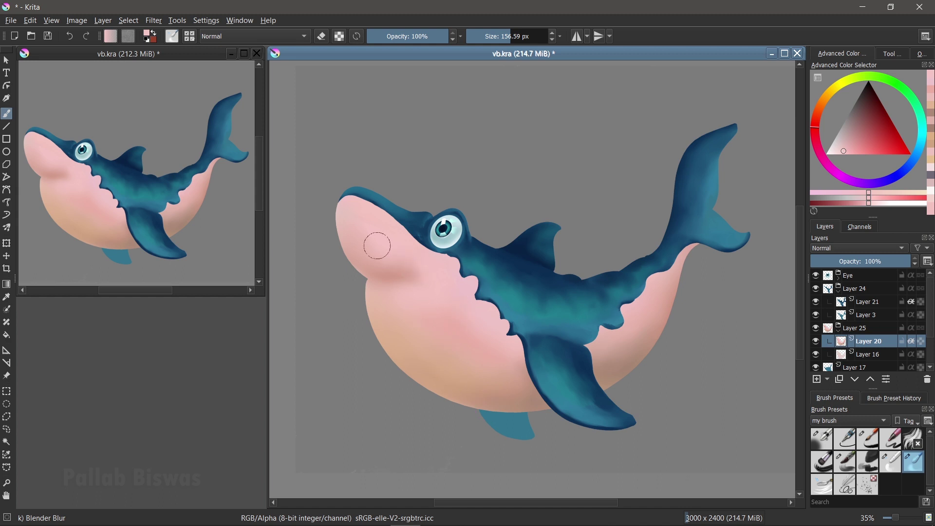
mouse_move(510, 408)
left_mouse_down()
mouse_move(497, 426)
mouse_move(487, 400)
mouse_move(548, 450)
left_mouse_up()
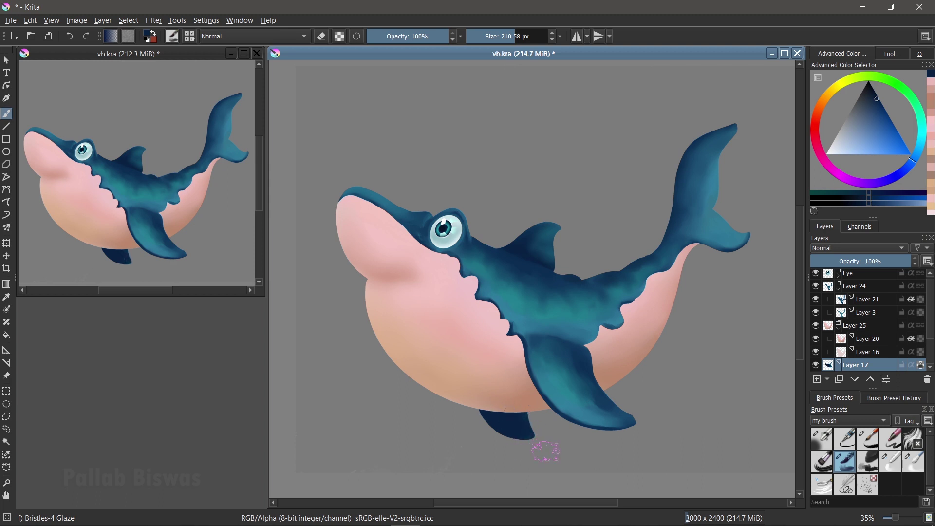
Step: Glaze sampled lighter teal onto the lower fin and airbrush softly near it
left_click(560, 376, "ctrl")
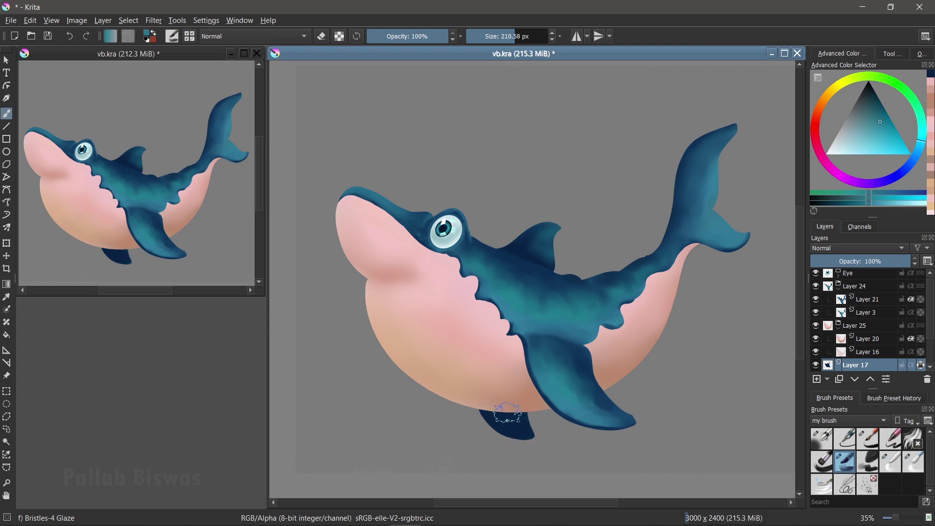
left_click_drag(507, 413, 509, 419)
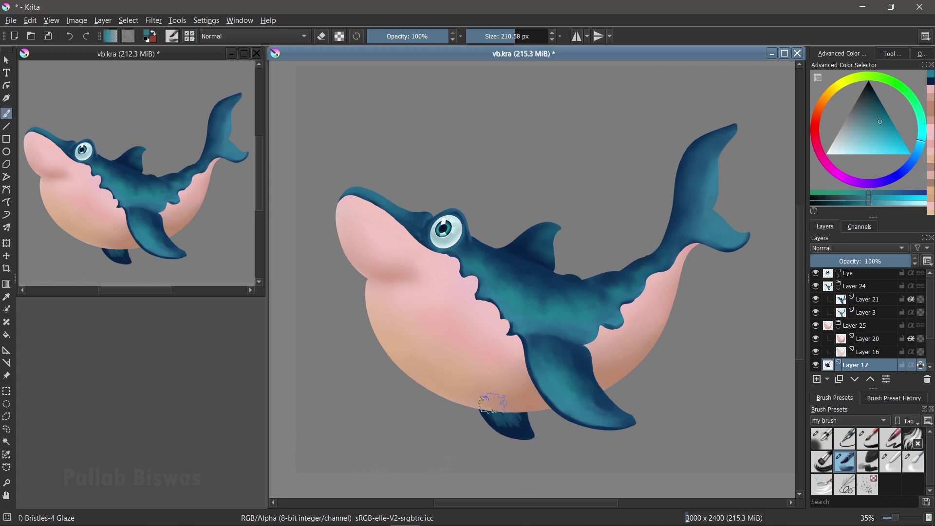
left_click(912, 465)
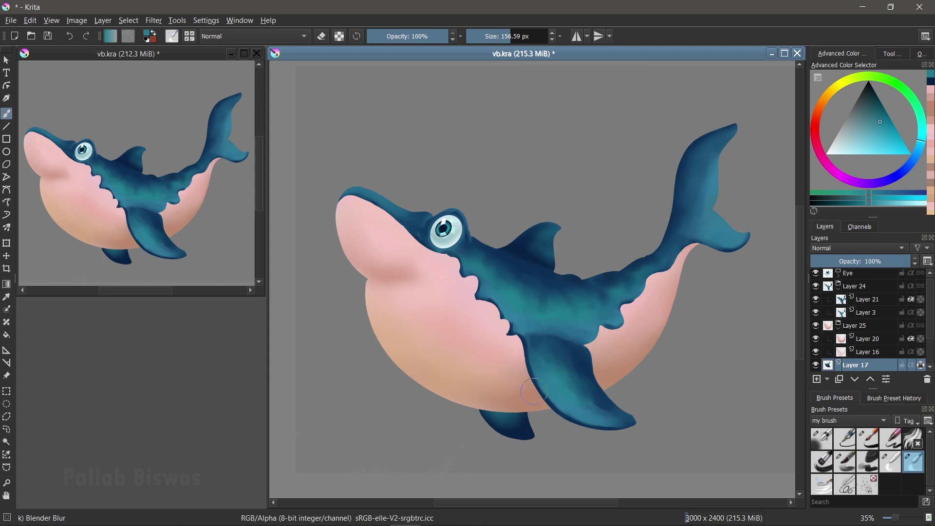
left_click(832, 445)
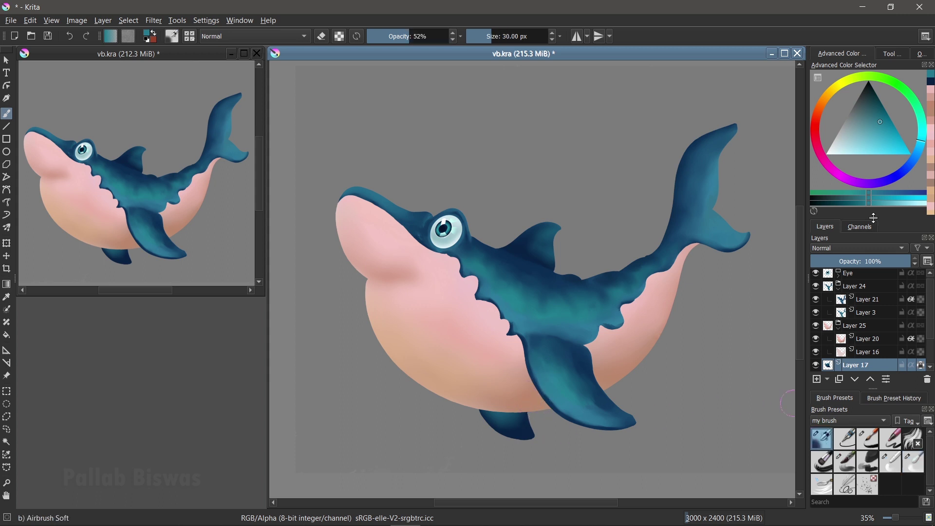
left_click_drag(531, 416, 531, 410)
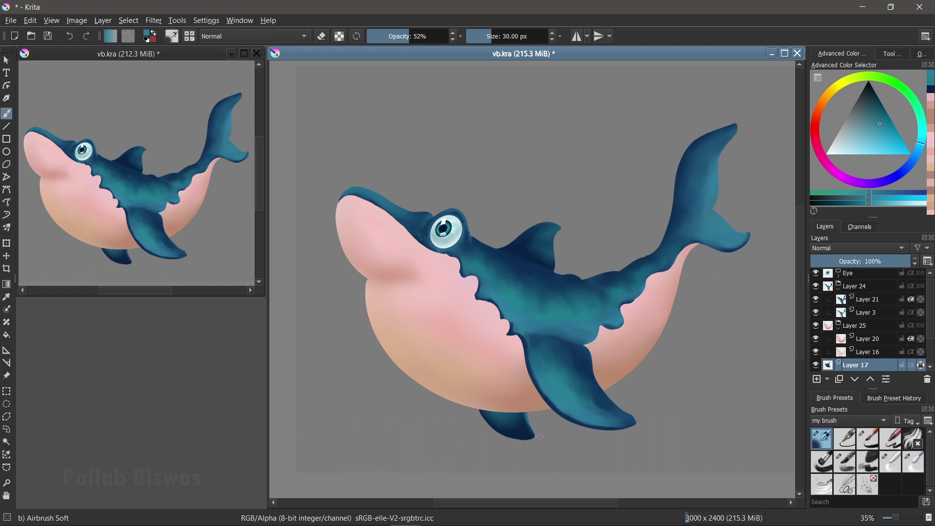
Step: Blur the lower belly edge with Blender Blur at about 58 px, then select Layer 20
left_click(553, 344, "ctrl")
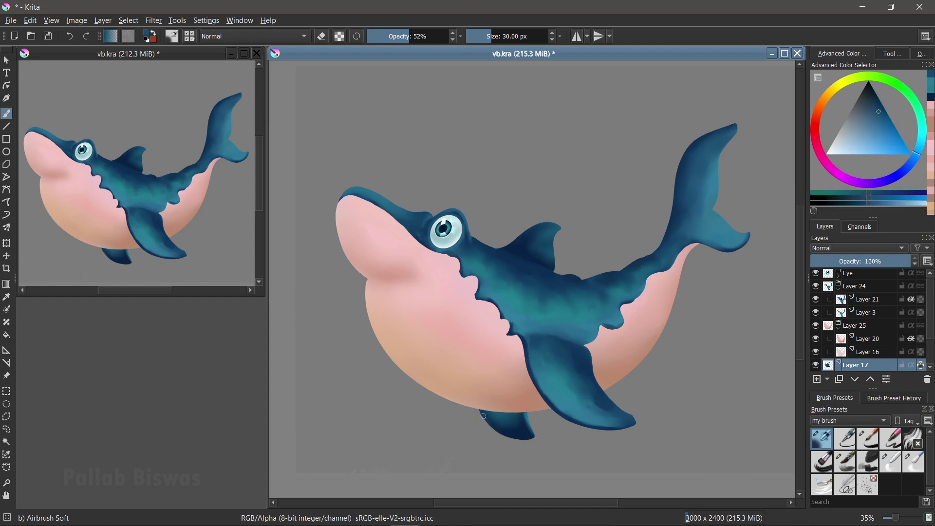
left_click(527, 433, "ctrl")
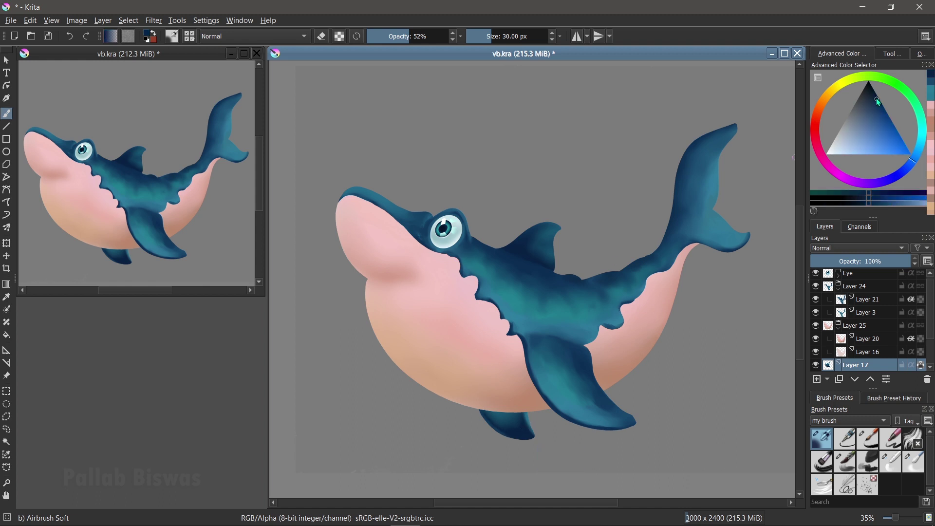
left_click_drag(879, 102, 875, 92)
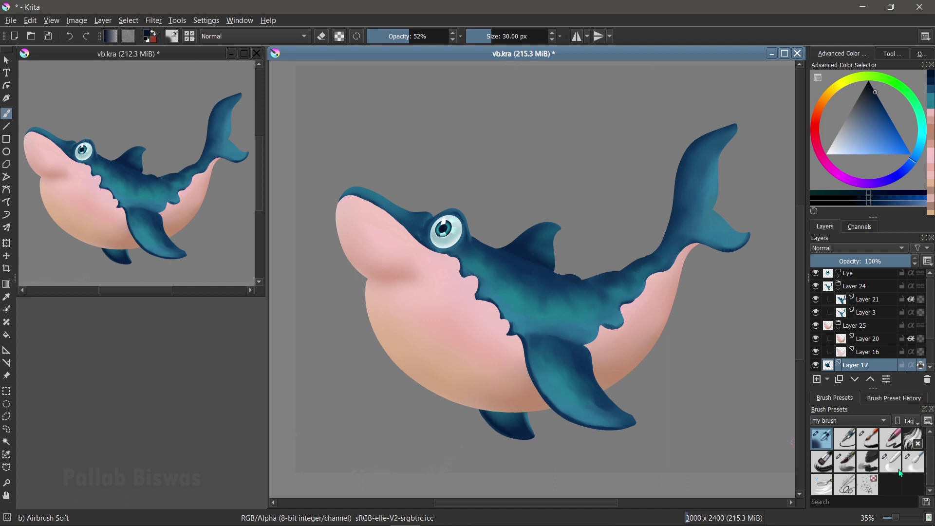
left_click(911, 462)
left_click_drag(540, 419, 492, 420)
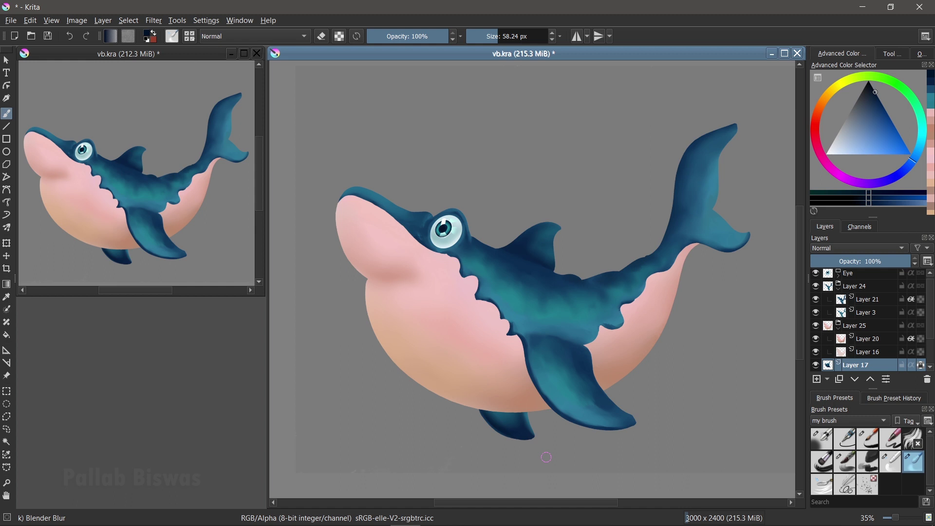
left_click_drag(454, 330, 467, 315)
left_click(876, 342)
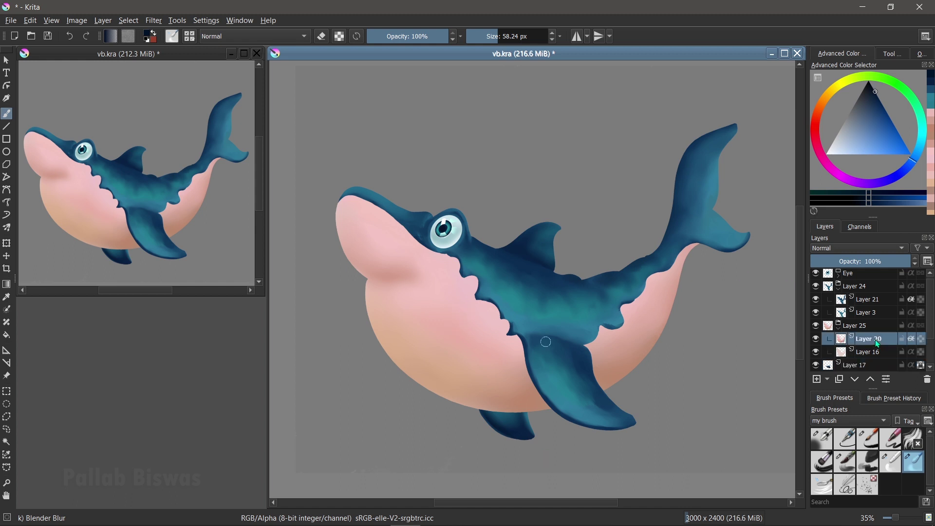
Step: Add a layer above Layer 20 and draw a dark-red mouth line with Ink-7 Brush Rough
left_click(839, 288)
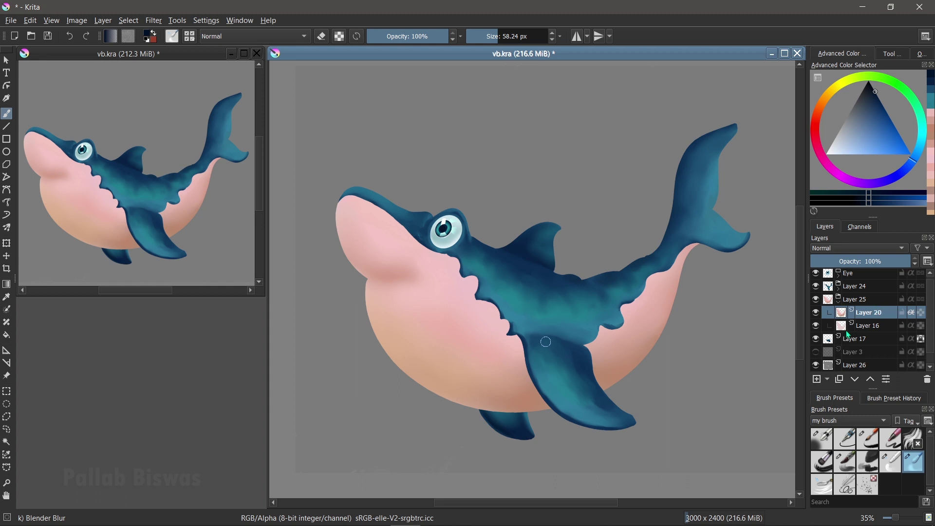
left_click(817, 379)
left_click(413, 303, "ctrl")
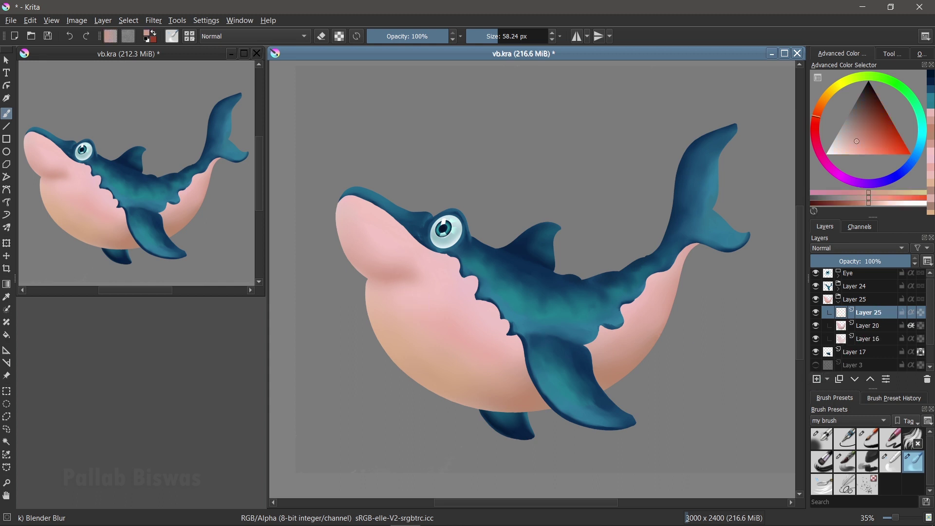
left_click(815, 122)
left_click_drag(859, 139, 876, 115)
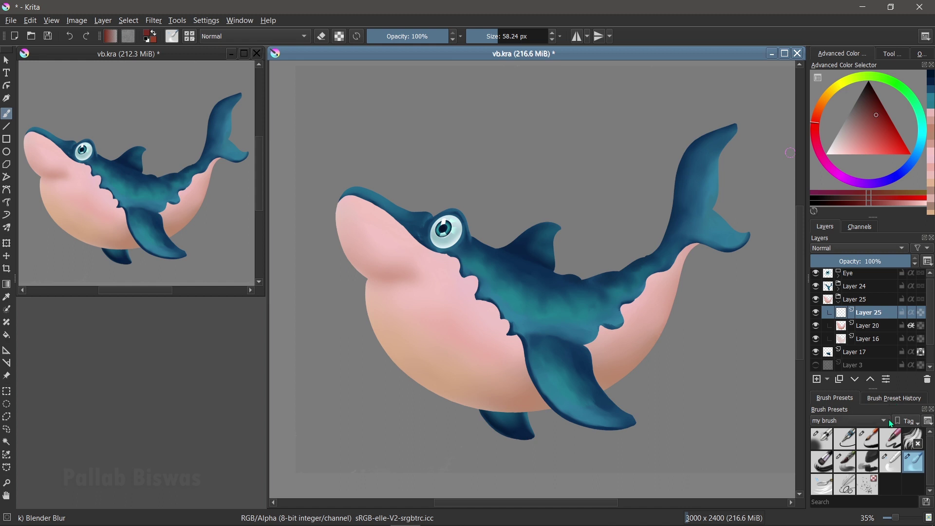
left_click(869, 440)
left_click_drag(370, 281, 376, 283)
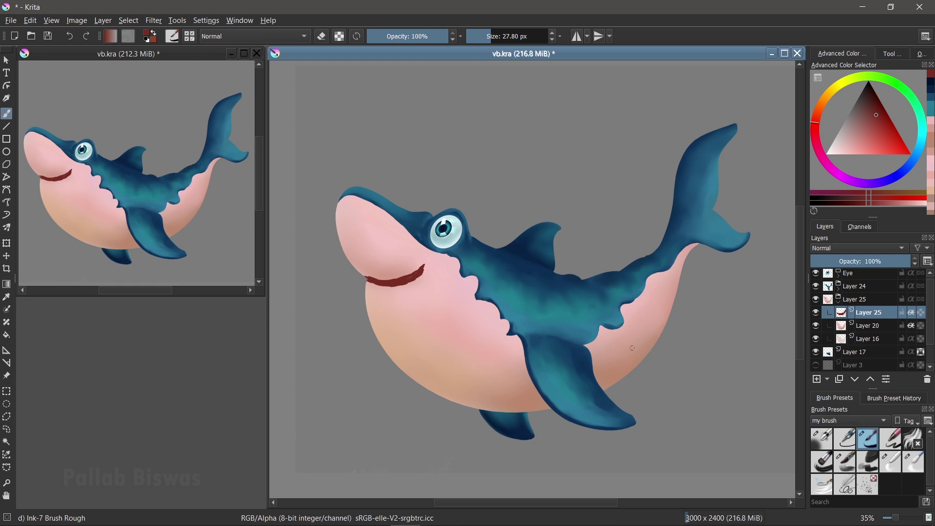
Step: Erase parts of the mouth stroke and repaint the mouth line in dark red
key("e")
left_click_drag(375, 280, 422, 266)
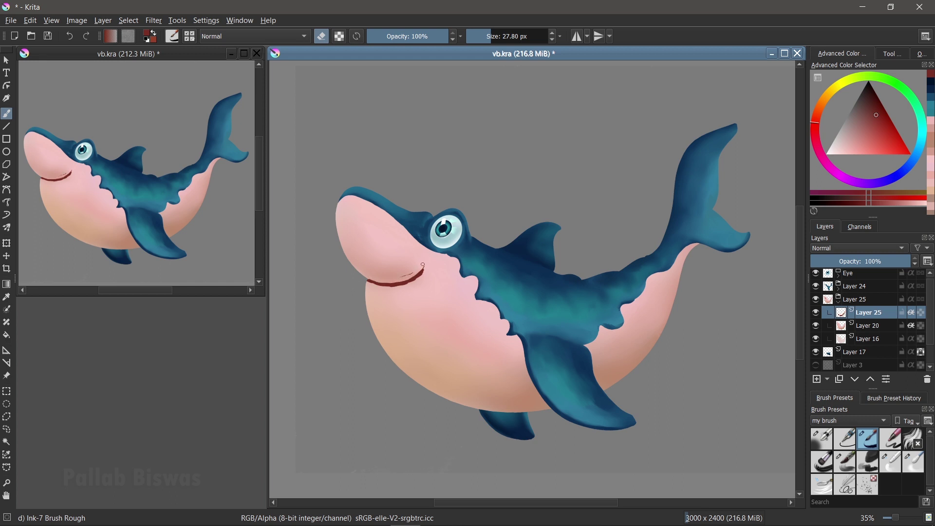
left_click_drag(367, 281, 373, 285)
key("e")
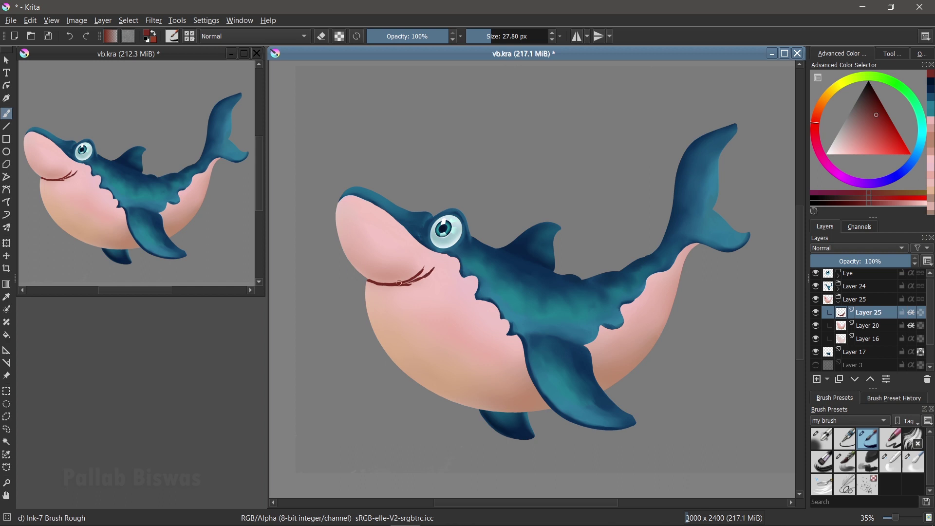
mouse_move(369, 281)
left_mouse_down()
mouse_move(397, 285)
mouse_move(431, 272)
left_mouse_up()
Step: Erase the mouth line's right part, thicken its lower-left part, and select Layer 20
key("e")
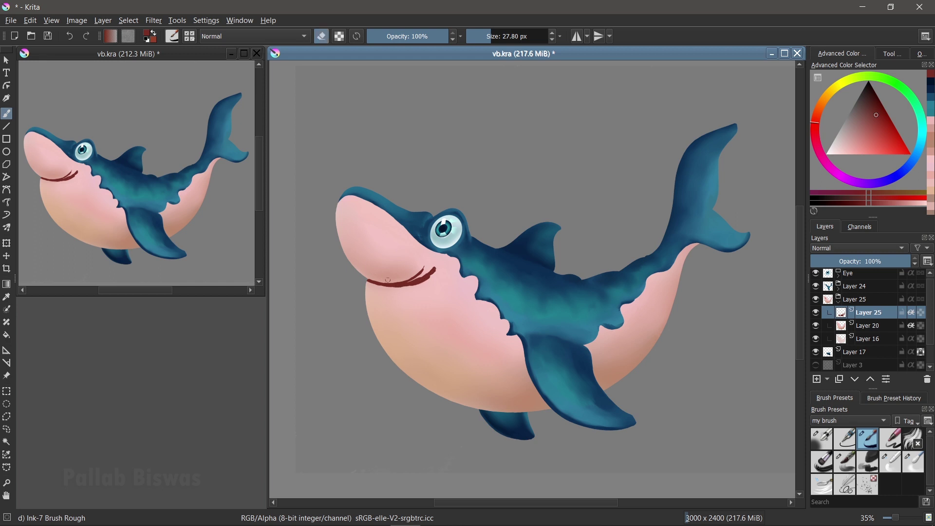
left_click_drag(385, 281, 396, 280)
left_click(419, 271)
left_click_drag(412, 286, 368, 281)
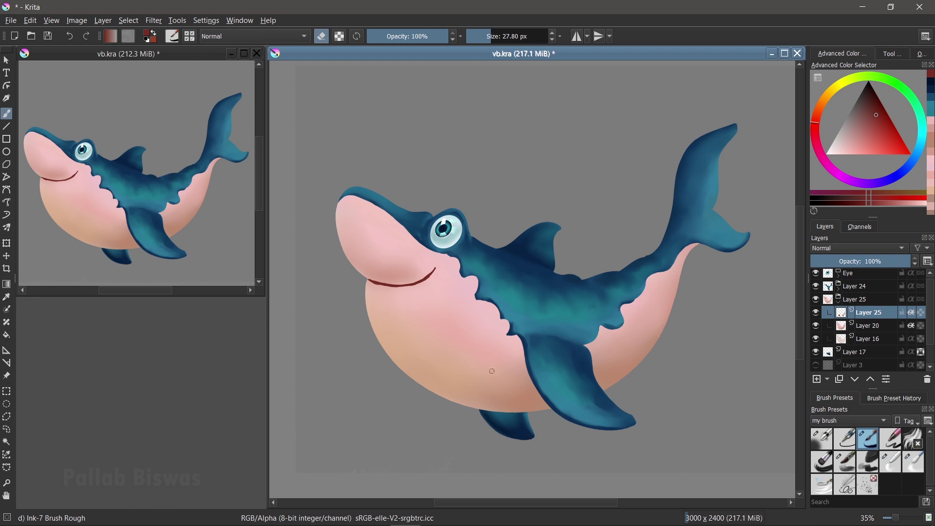
left_click(871, 325)
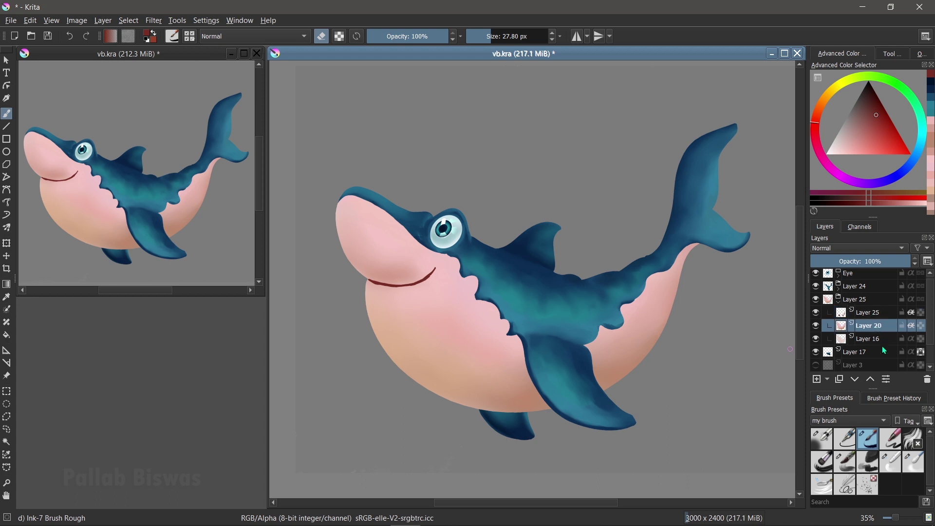
Step: On Layer 20, sample a light pink and load Blender Blur at about 98 px
left_click(846, 461)
left_click(376, 265, "ctrl")
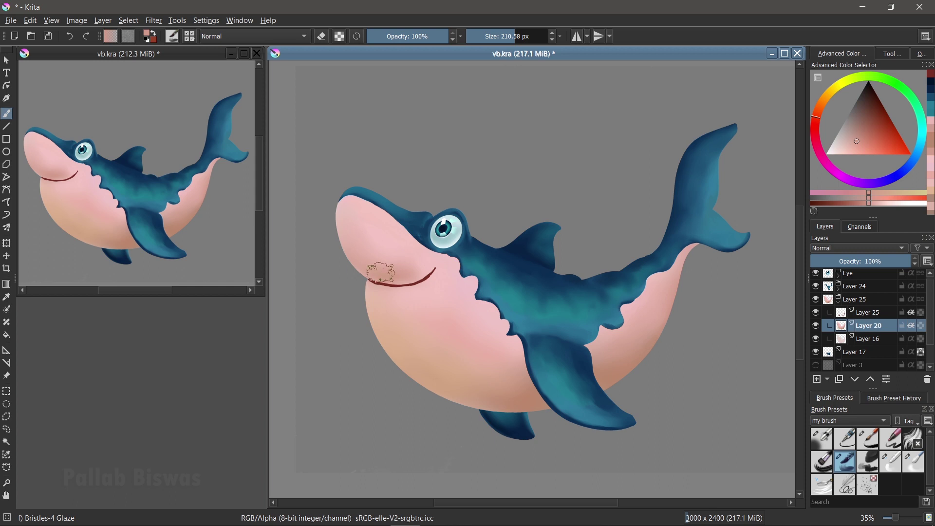
left_click(424, 261, "ctrl")
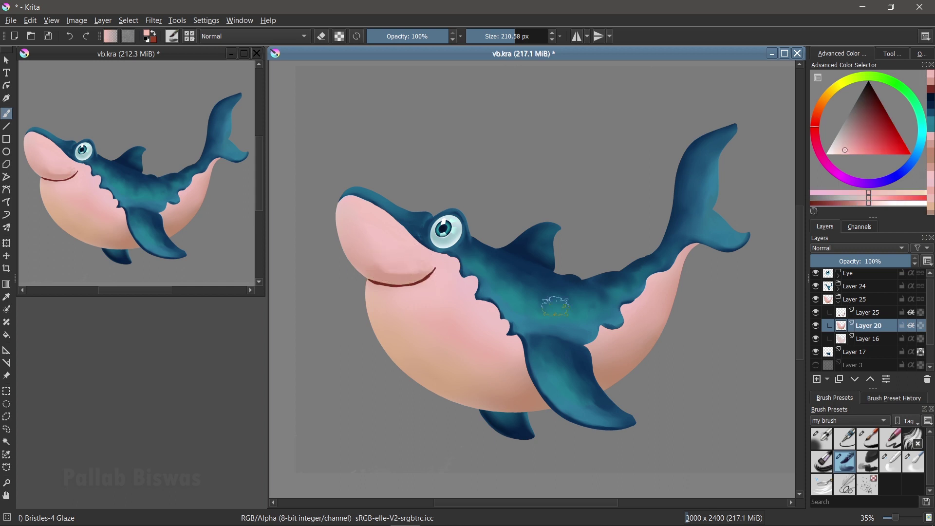
left_click(908, 465)
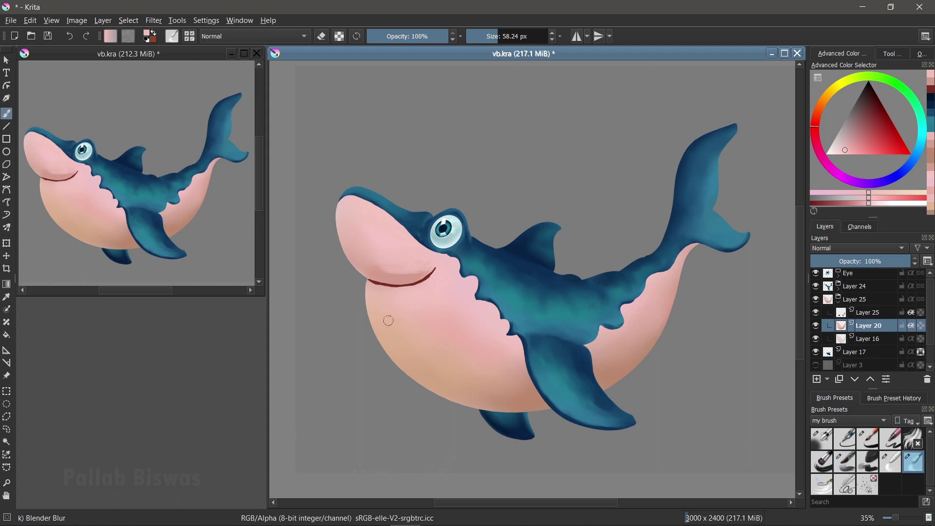
left_click_drag(392, 269, 404, 268)
Step: Add Layer 26 above Layer 25 and reload the Ink-7 Brush Rough preset
left_click(872, 314)
left_click(817, 379)
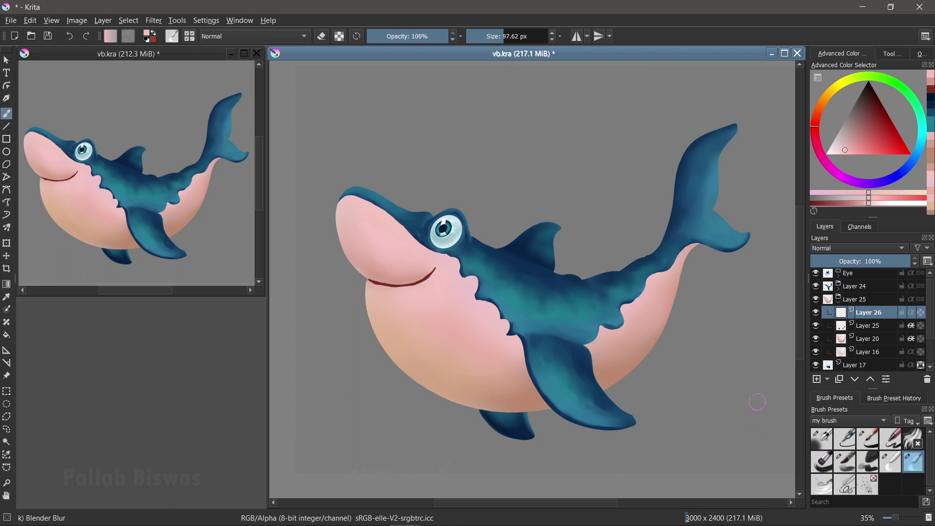
left_click(860, 436)
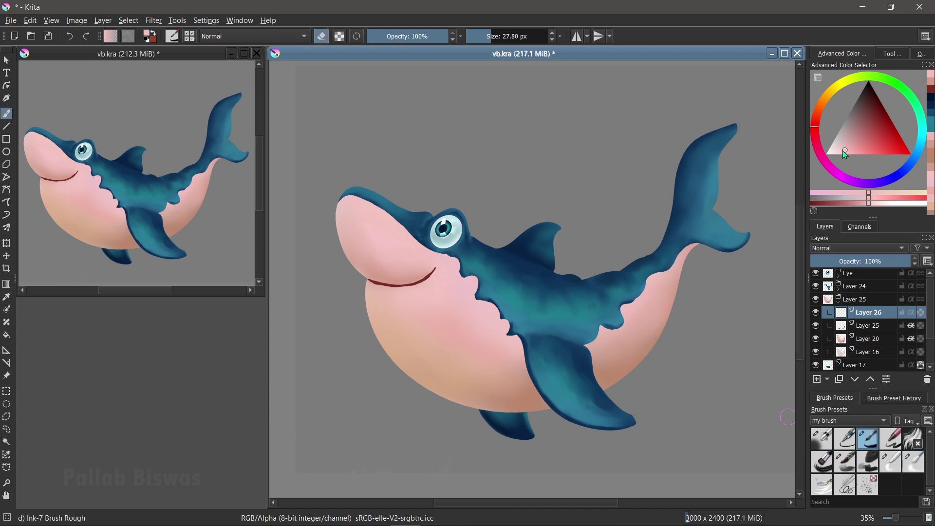
Step: Paint a white tooth at the right end of the smile and zoom in on it
left_click_drag(845, 155, 826, 155)
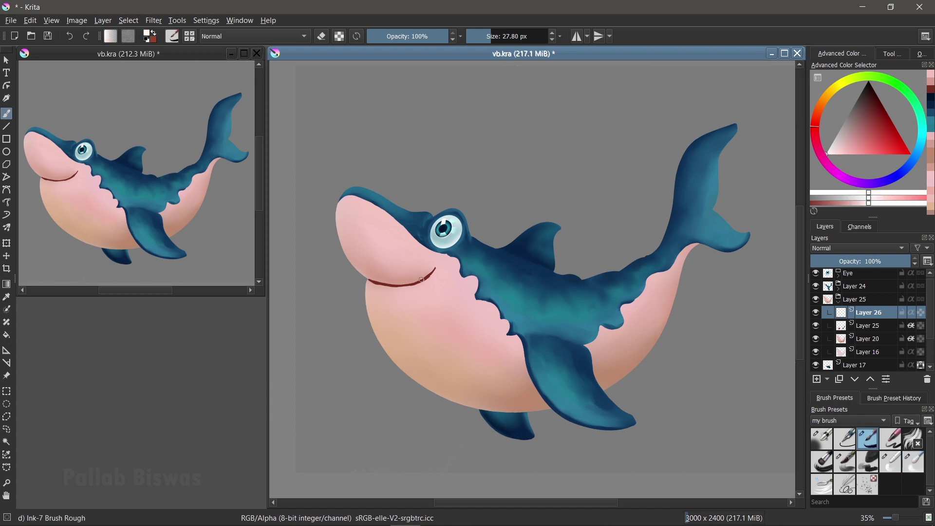
left_click_drag(417, 279, 420, 281)
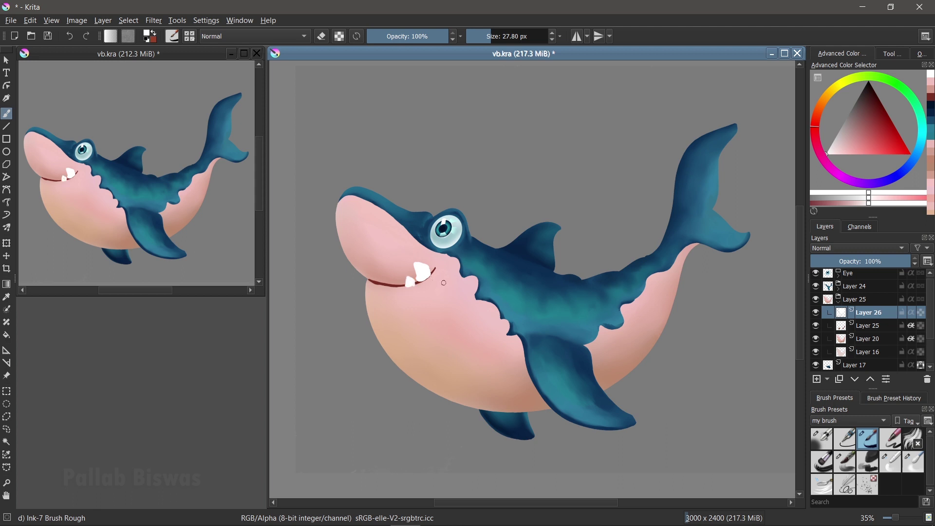
key("e")
mouse_move(442, 275)
left_mouse_down()
mouse_move(452, 212)
mouse_move(458, 224)
left_mouse_up()
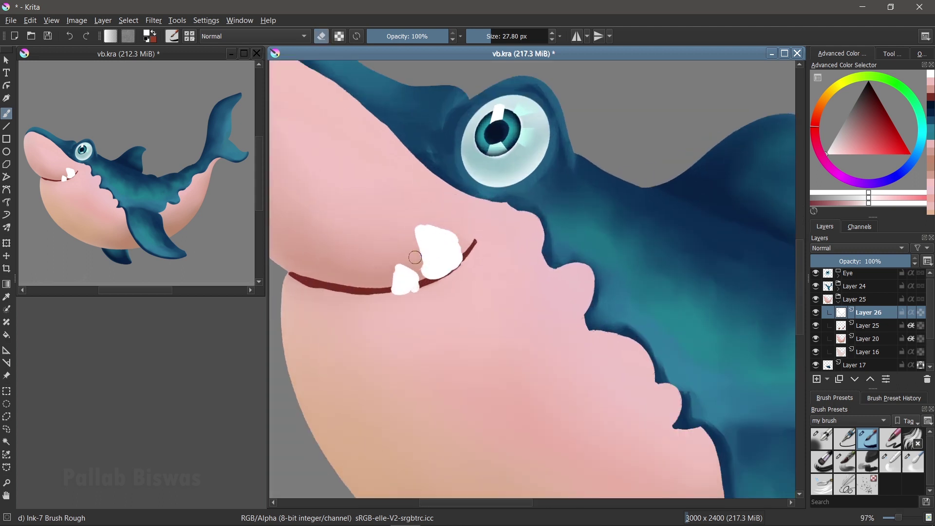
Step: Erase the large tooth's left edge slimmer, undoing an unwanted top-edge trim
left_click_drag(416, 263, 422, 225)
key("ctrl+z")
left_click_drag(412, 264, 418, 228)
left_click_drag(457, 232, 418, 227)
key("ctrl+z")
key("e")
Step: Trim the tooth's upper-right and top edges into a curve and point the small tooth's edge
left_click(460, 267, "ctrl")
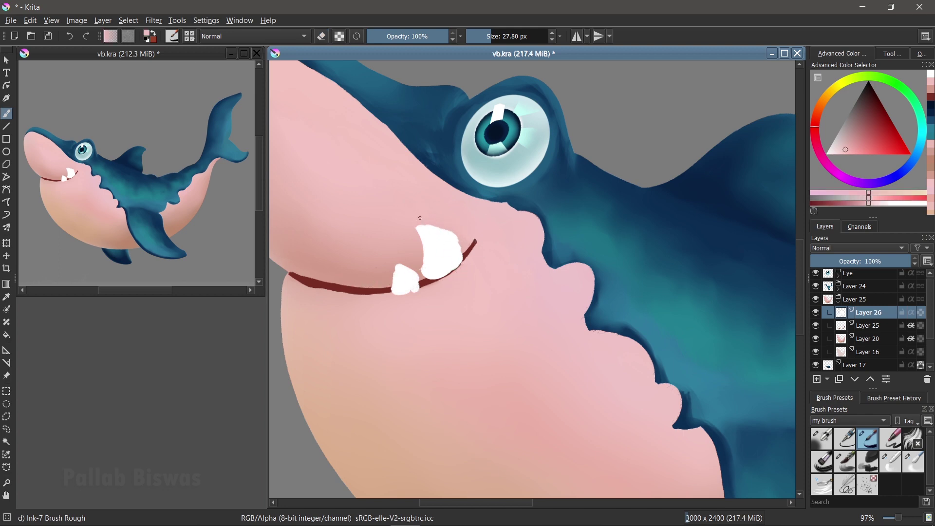
left_click_drag(463, 238, 444, 276)
key("ctrl+z")
key("e")
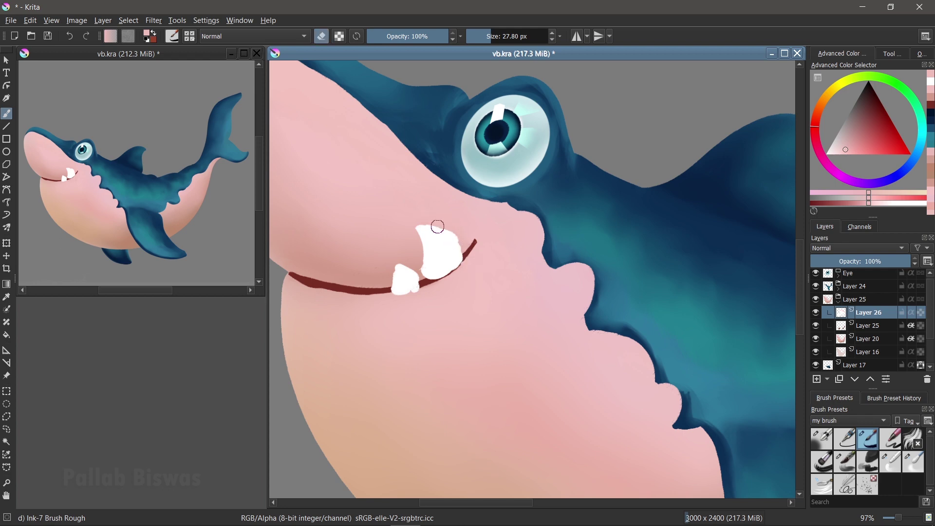
left_click_drag(459, 236, 470, 251)
left_click_drag(427, 219, 454, 234)
left_click_drag(442, 223, 407, 219)
mouse_move(395, 267)
left_mouse_down()
mouse_move(404, 293)
mouse_move(412, 280)
mouse_move(422, 292)
left_mouse_up()
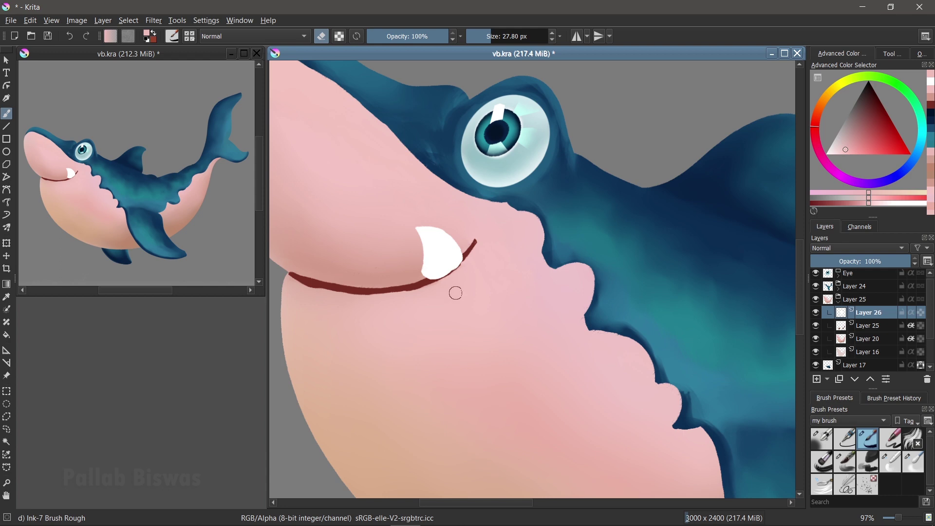
left_click(439, 266, "ctrl")
Step: Paint white along the big tooth's lower-right edge and add a small tooth above the mouth line
left_click_drag(428, 267, 450, 264)
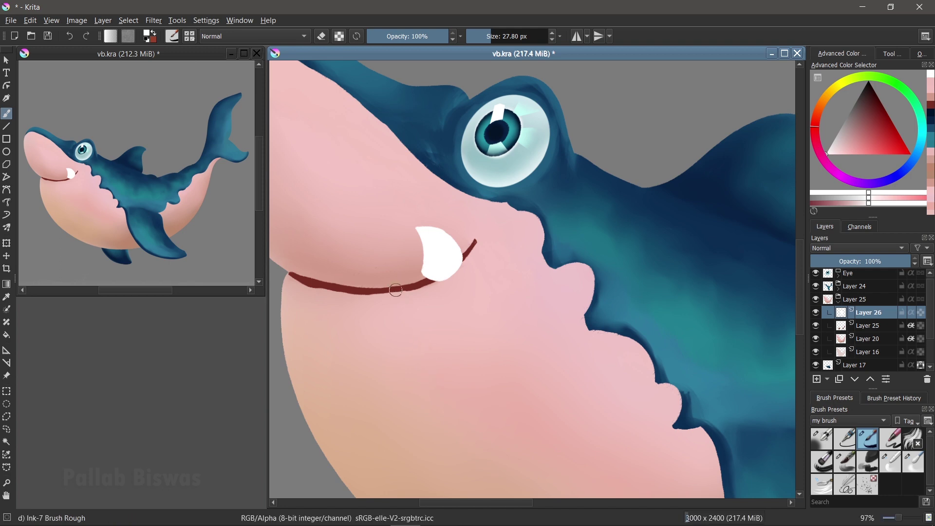
mouse_move(396, 290)
left_mouse_down()
mouse_move(403, 276)
mouse_move(409, 287)
mouse_move(403, 291)
mouse_move(404, 278)
left_mouse_up()
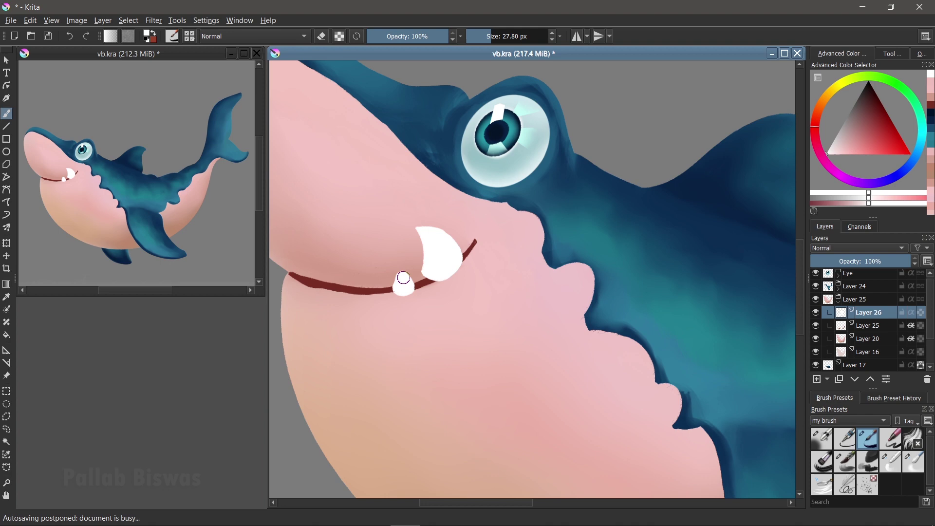
key("e")
Step: Outline the small tooth with a polygonal selection, fill its notch white, then deselect
key("ctrl+r")
left_click(393, 287)
left_click(402, 272)
left_click(419, 283)
left_click(404, 258)
left_click(389, 297)
key("b")
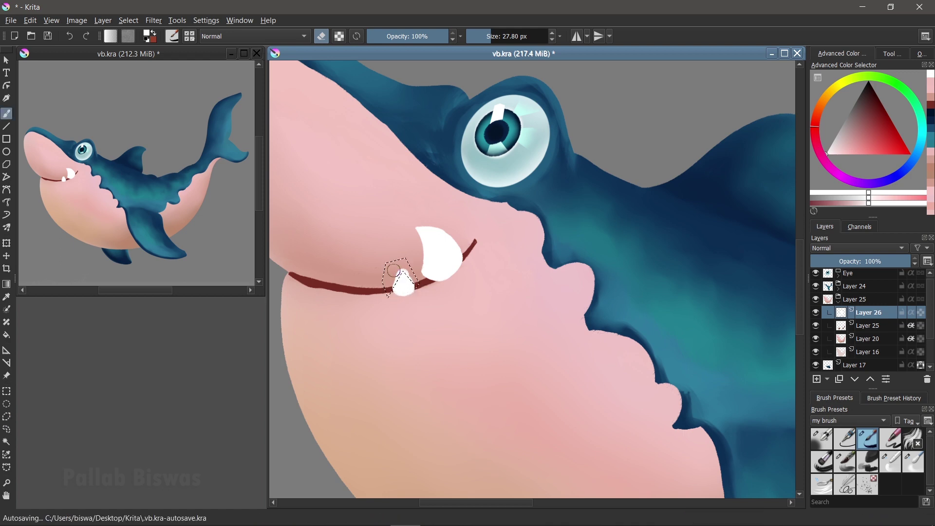
left_click_drag(393, 270, 401, 281)
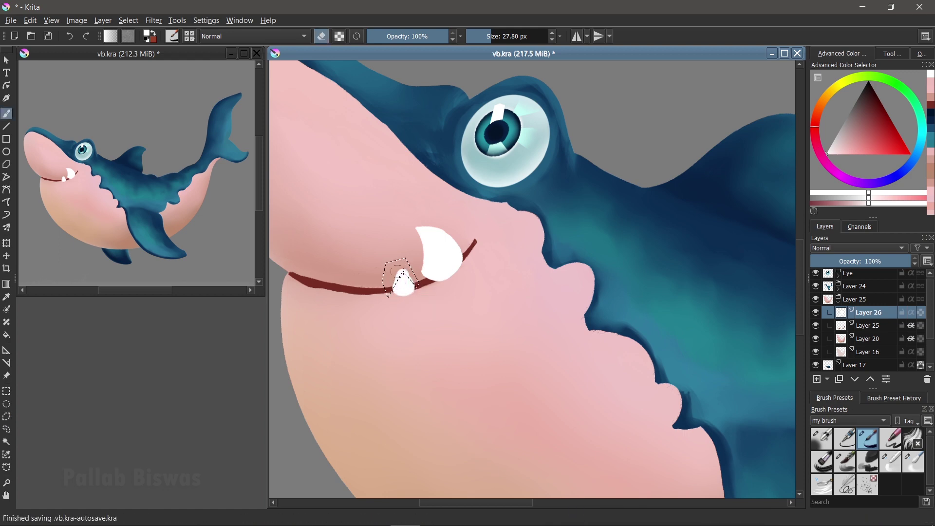
key("ctrl+shift+a")
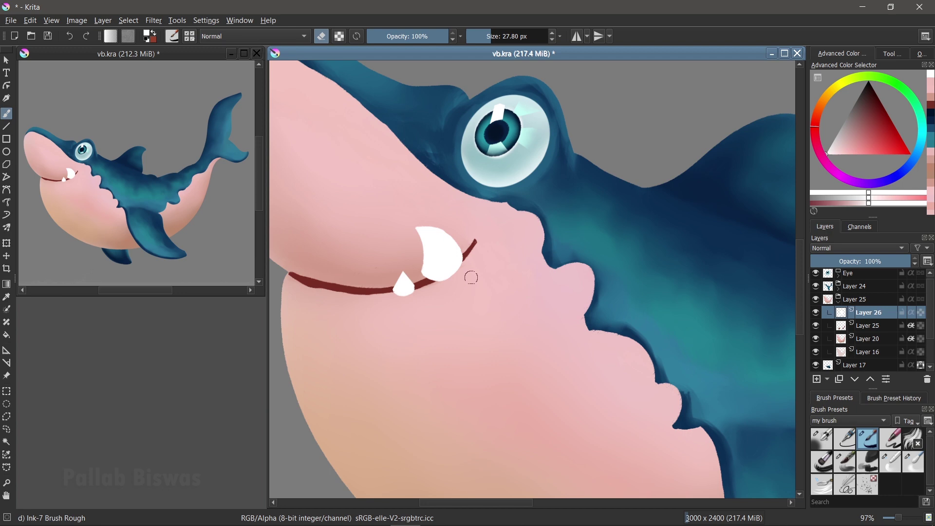
Step: Alpha-lock Layer 26 and glaze both teeth pinkish white with Bristles-4 Glaze
key("e")
left_click(833, 149)
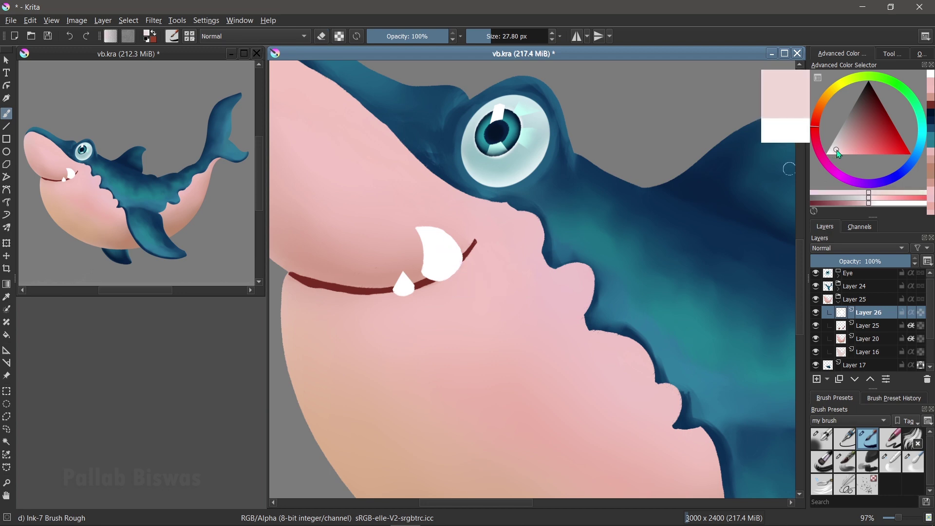
left_click(845, 461)
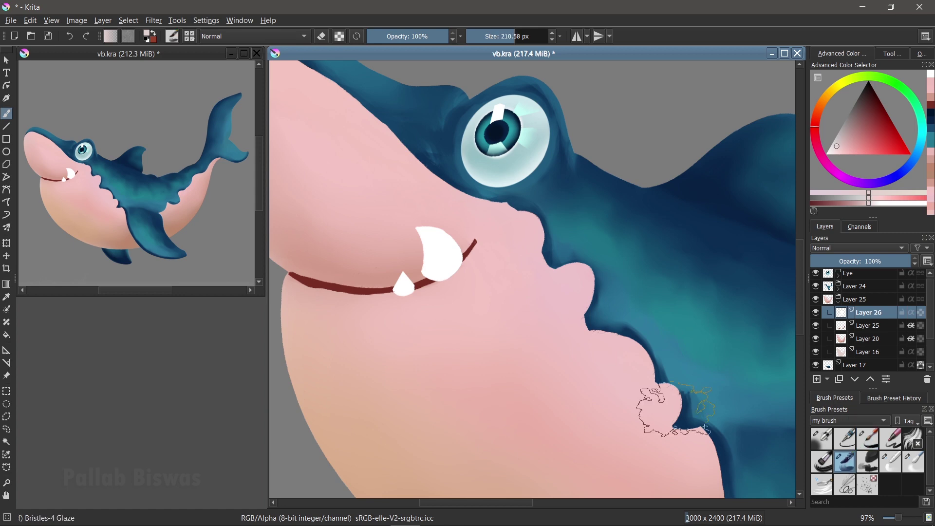
left_click(921, 312)
mouse_move(440, 230)
left_mouse_down()
mouse_move(397, 251)
mouse_move(409, 292)
left_mouse_up()
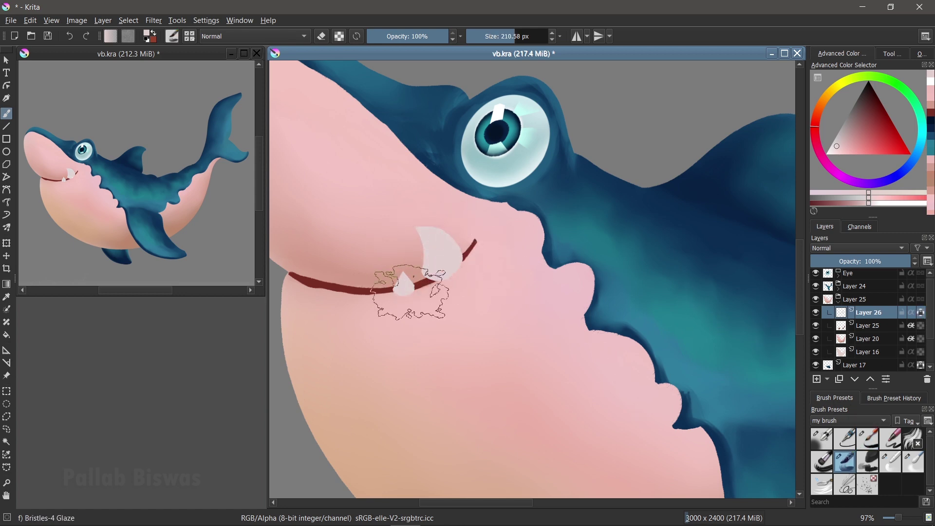
left_click(826, 155)
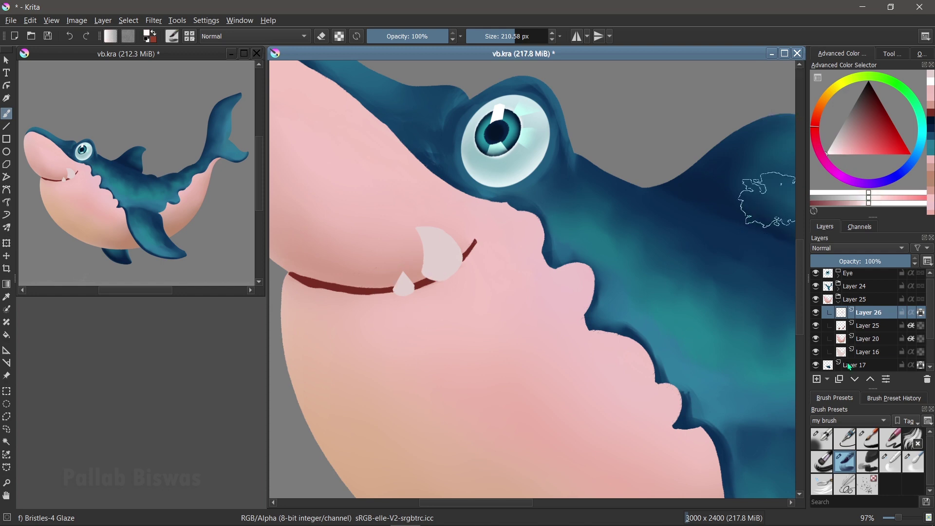
left_click(832, 444)
Step: Airbrush both teeth whiter and add faint warm shading on the big tooth
mouse_move(424, 252)
left_mouse_down()
mouse_move(419, 246)
mouse_move(443, 268)
mouse_move(443, 238)
mouse_move(450, 248)
mouse_move(429, 234)
mouse_move(444, 255)
mouse_move(428, 233)
left_mouse_up()
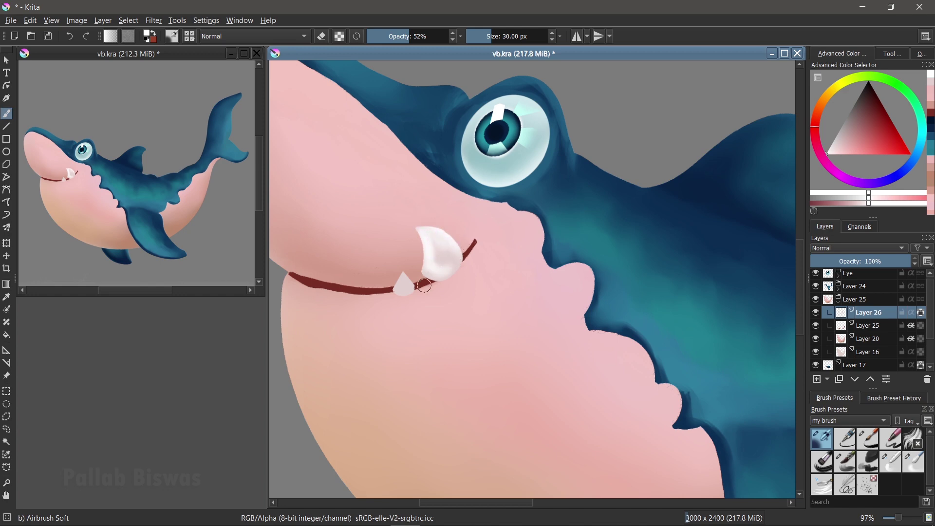
mouse_move(412, 284)
left_mouse_down()
mouse_move(407, 272)
mouse_move(395, 283)
mouse_move(403, 277)
left_mouse_up()
left_click(837, 146)
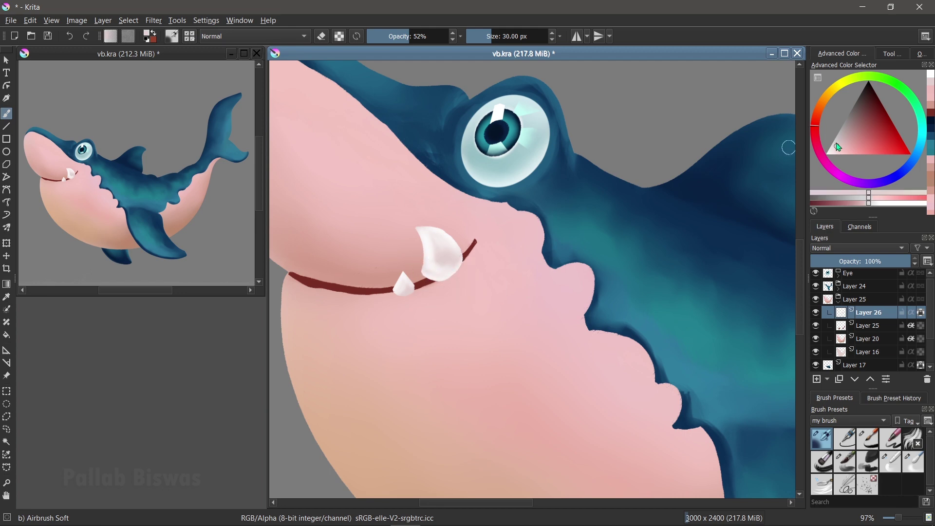
left_click(839, 145)
left_click_drag(818, 128, 819, 125)
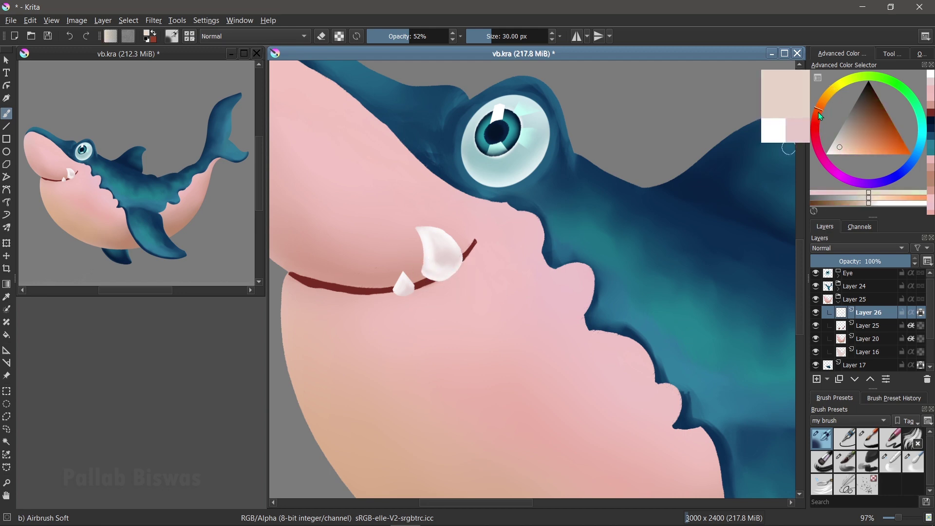
left_click(842, 148)
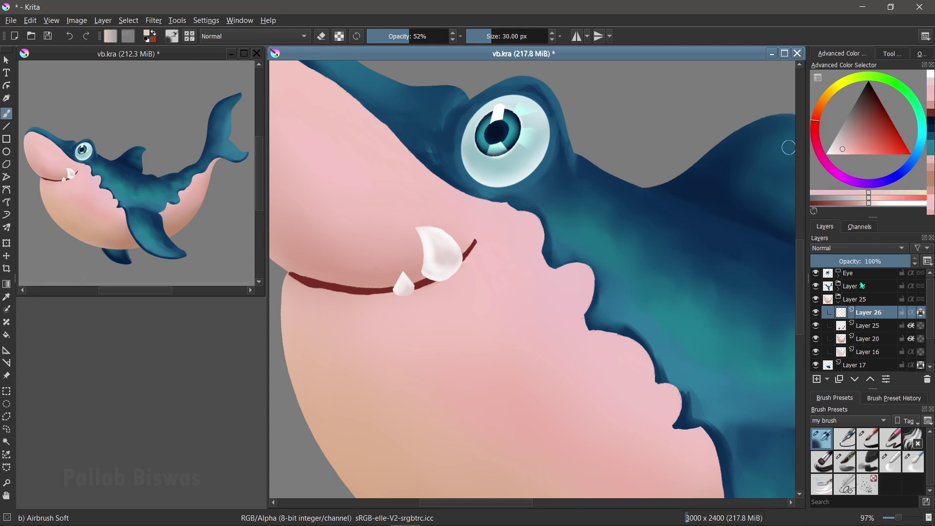
mouse_move(434, 247)
left_mouse_down()
mouse_move(435, 261)
mouse_move(437, 247)
left_mouse_up()
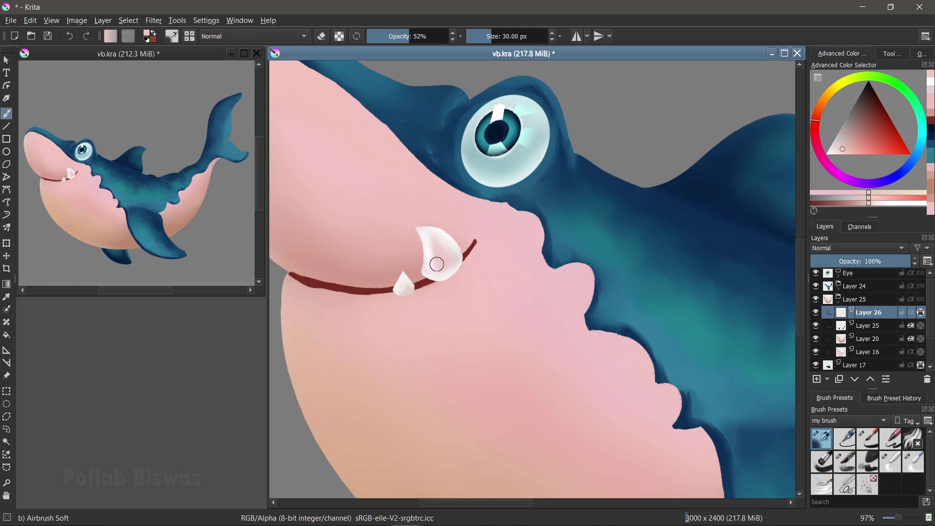
Step: Smooth the big tooth's shading with Blender Blur, then add Layer 27 above Layer 25
left_click(914, 463)
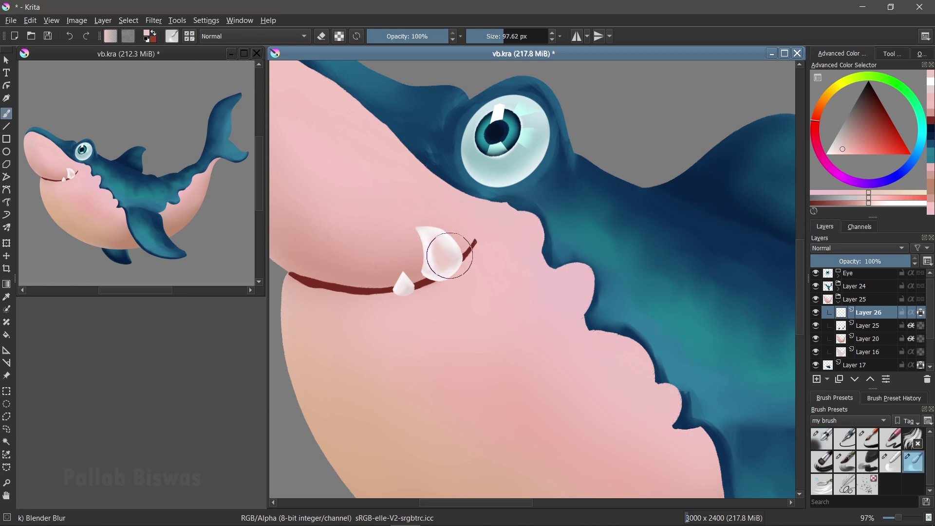
mouse_move(439, 251)
left_mouse_down()
mouse_move(436, 242)
mouse_move(438, 268)
mouse_move(413, 234)
mouse_move(446, 241)
mouse_move(436, 262)
mouse_move(440, 253)
left_mouse_up()
left_click(823, 438)
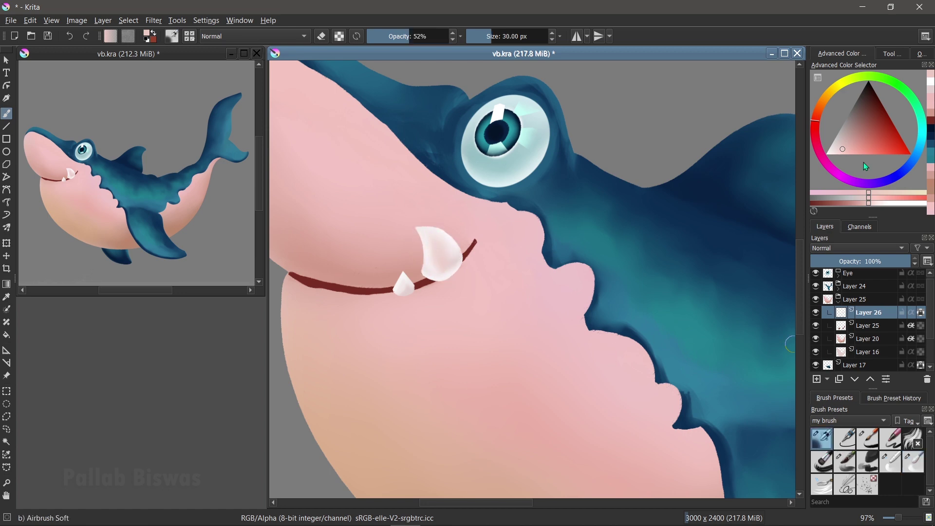
left_click(827, 154)
left_click_drag(402, 250, 422, 253)
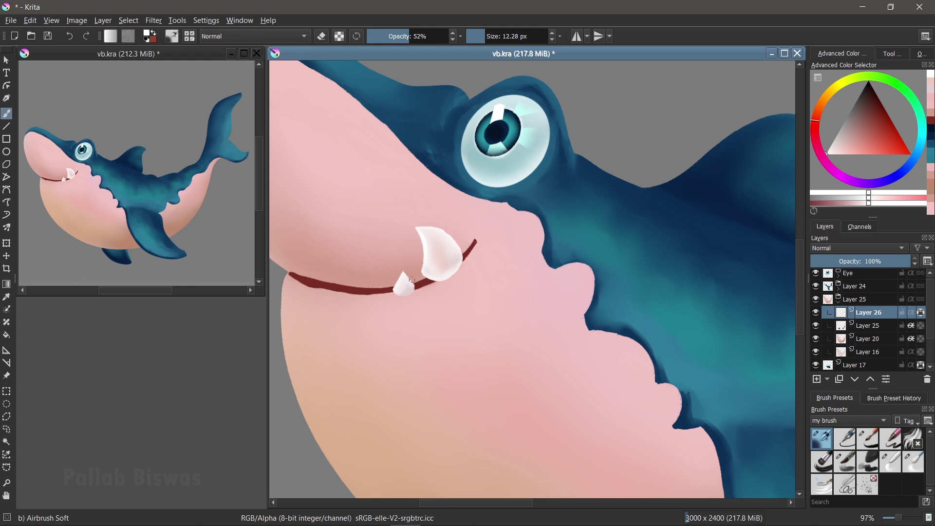
left_click(871, 325)
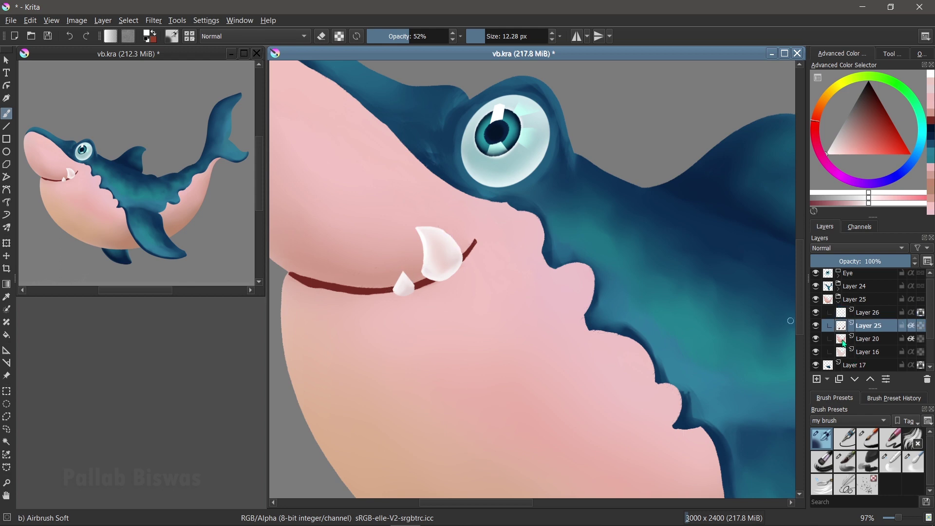
left_click(817, 379)
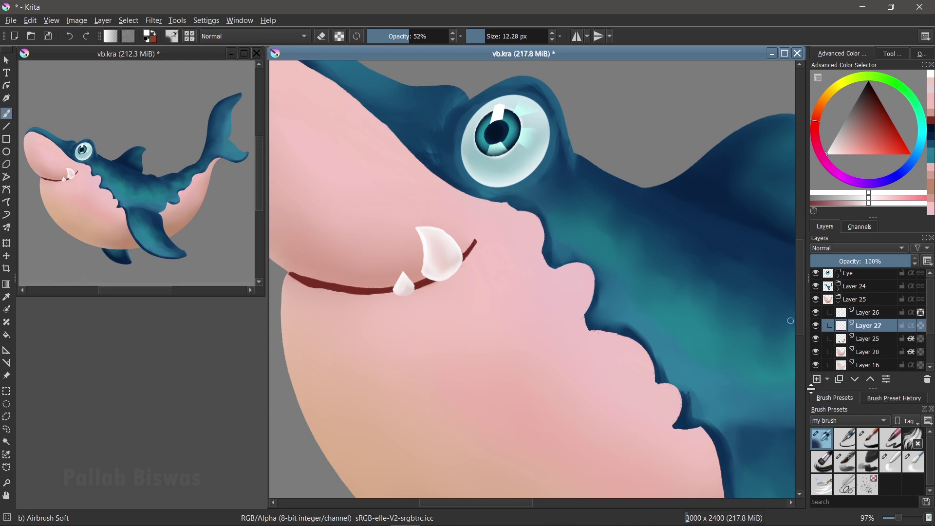
Step: Airbrush both teeth brighter at 25.37 px, covering the mouth line at the small tooth
left_click(851, 145)
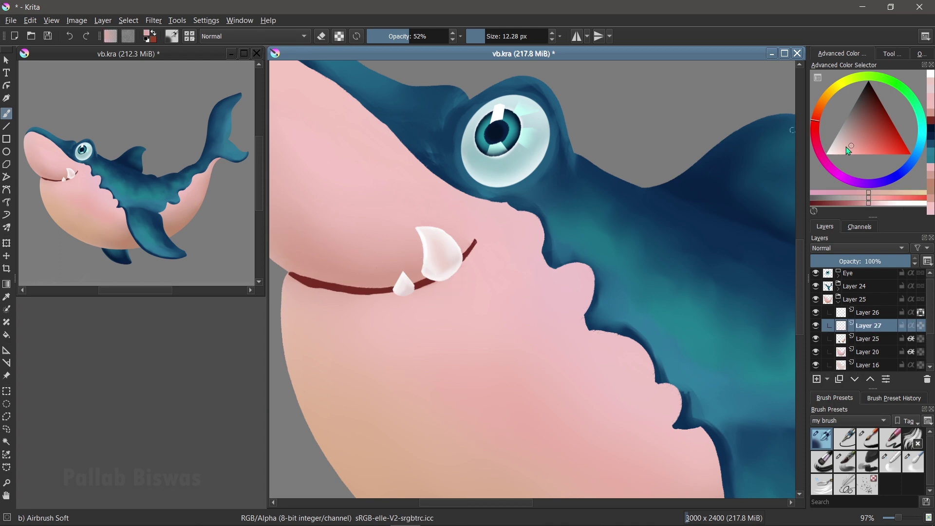
left_click_drag(855, 143, 863, 128)
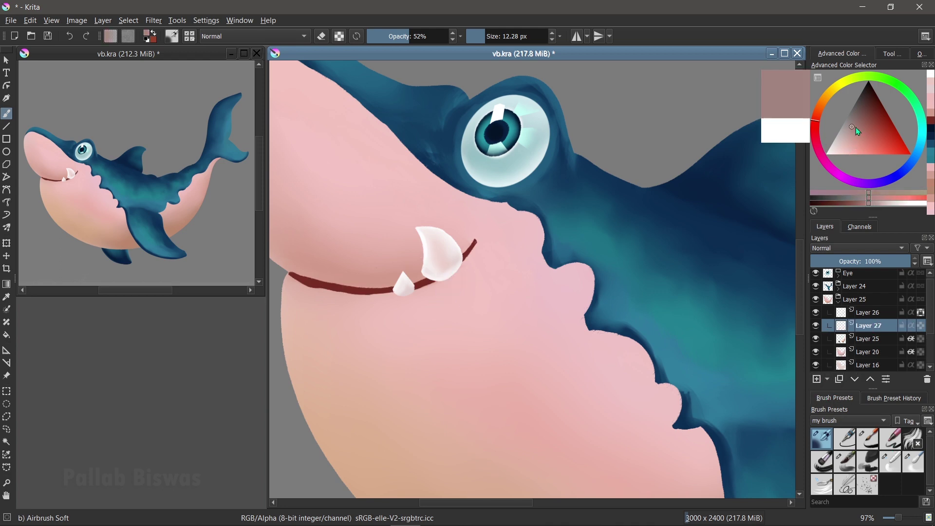
left_click_drag(864, 128, 862, 123)
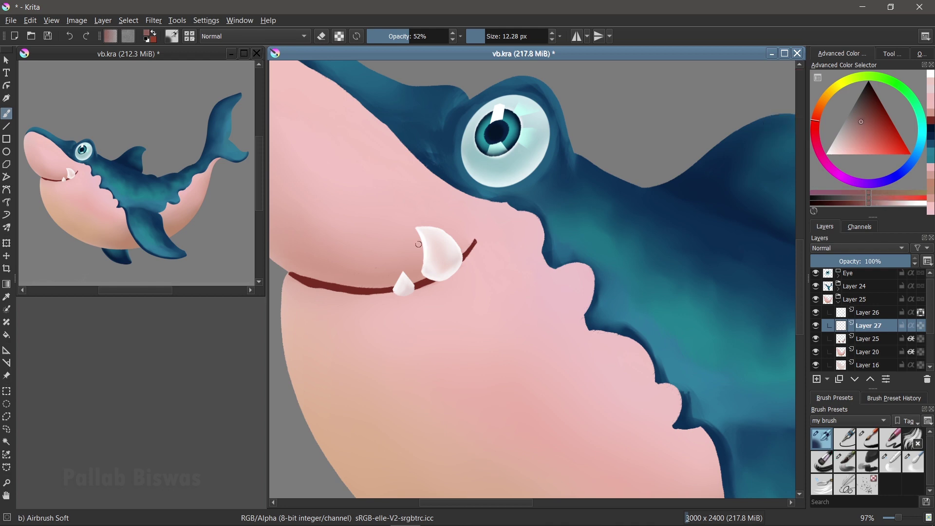
left_click_drag(416, 250, 427, 265)
left_click(423, 271)
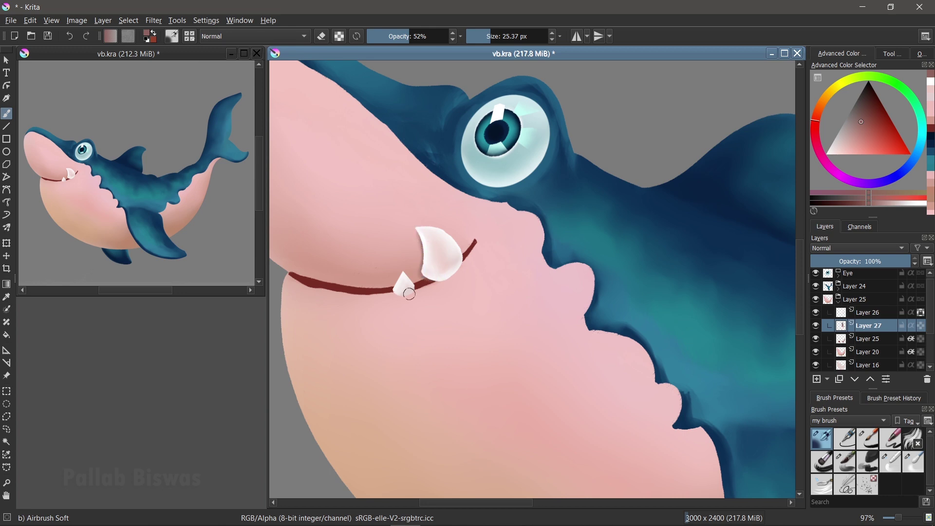
mouse_move(409, 293)
left_mouse_down()
mouse_move(400, 281)
mouse_move(417, 276)
left_mouse_up()
left_click_drag(424, 235, 422, 273)
Step: Zoom out to frame the shark's face and select Layer 20 with Ink-7 Brush Rough
key("e")
key("2")
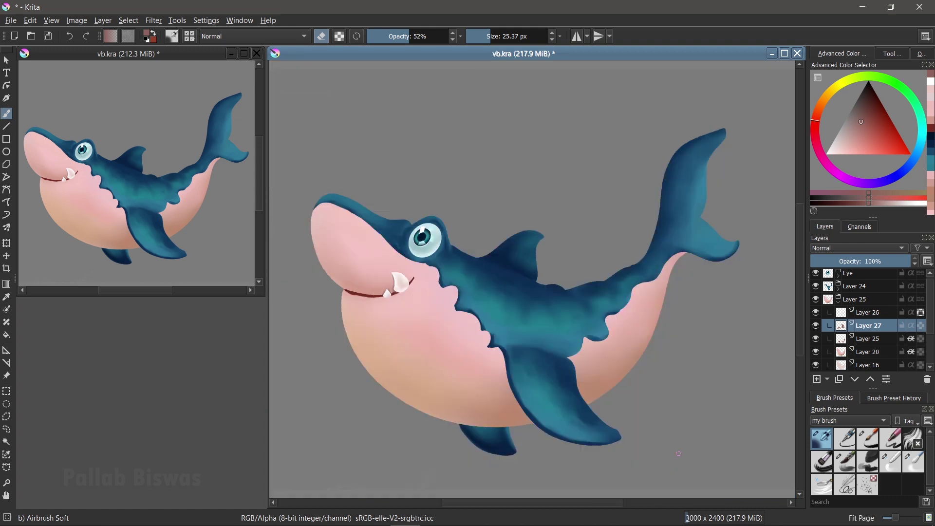
left_click_drag(438, 320, 407, 299)
scroll(423, 255, "up", 2)
scroll(426, 270, "up", 2)
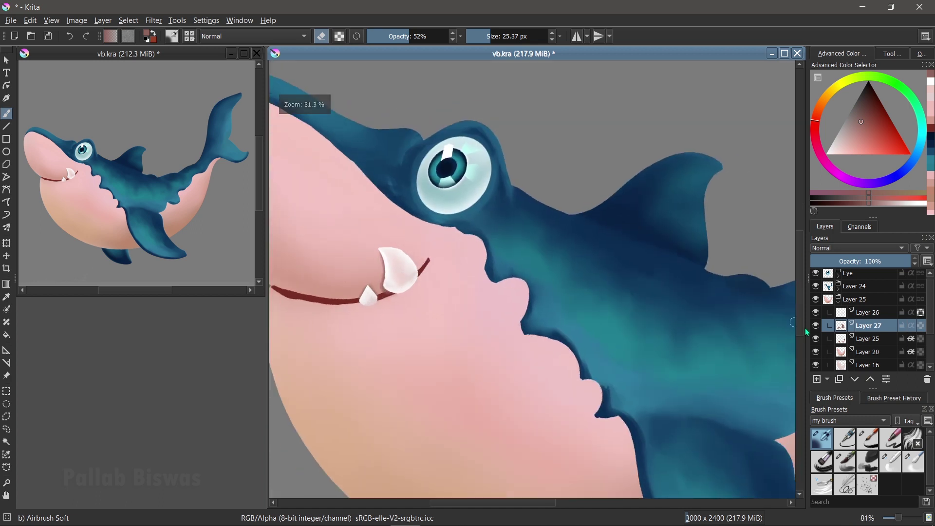
left_click_drag(415, 305, 480, 325)
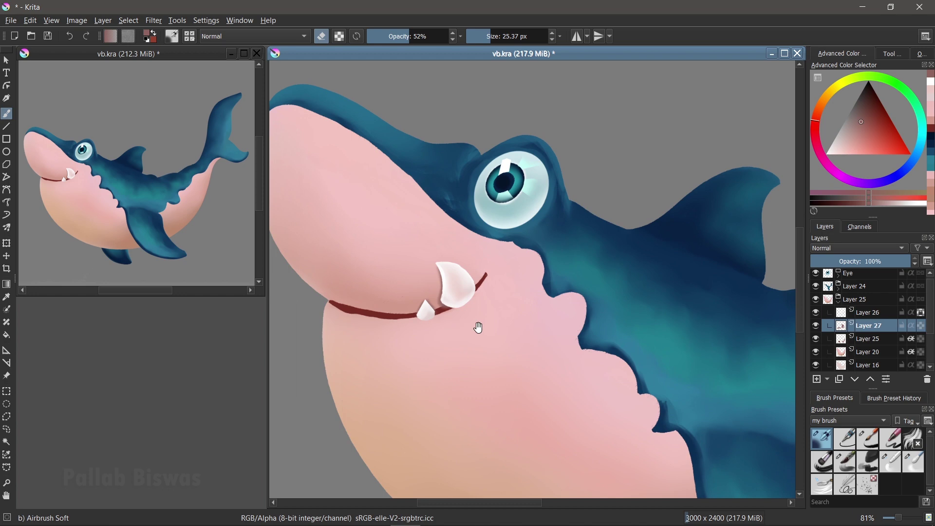
left_click(865, 342)
left_click(867, 351)
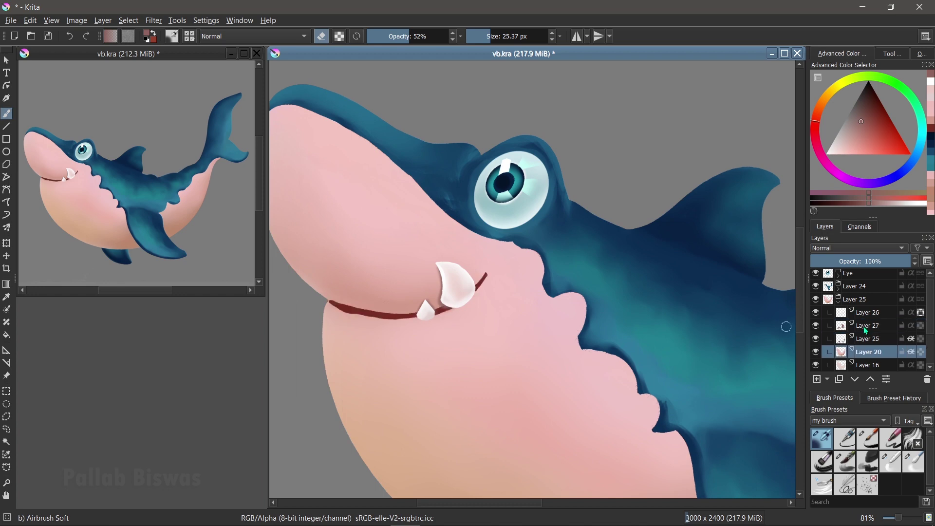
left_click(869, 440)
left_click(463, 307, "ctrl")
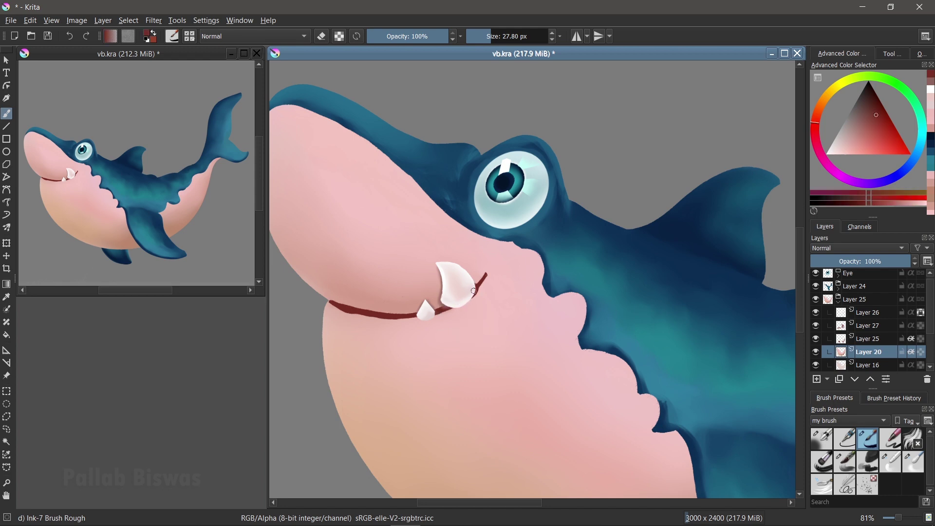
Step: Thicken the dark red mouth line across the small tooth's base, undoing a trial erase
left_click_drag(488, 271, 494, 275)
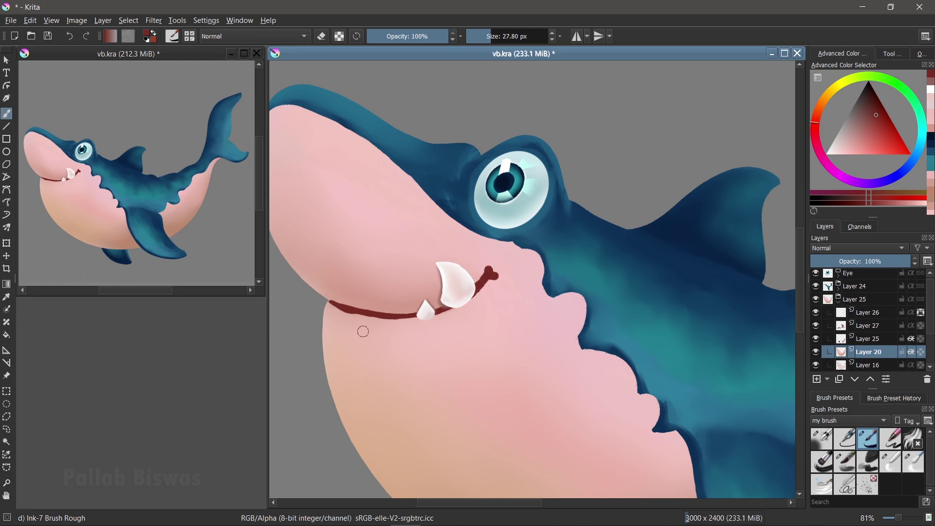
mouse_move(440, 312)
left_mouse_down()
mouse_move(420, 315)
mouse_move(443, 307)
left_mouse_up()
key("e")
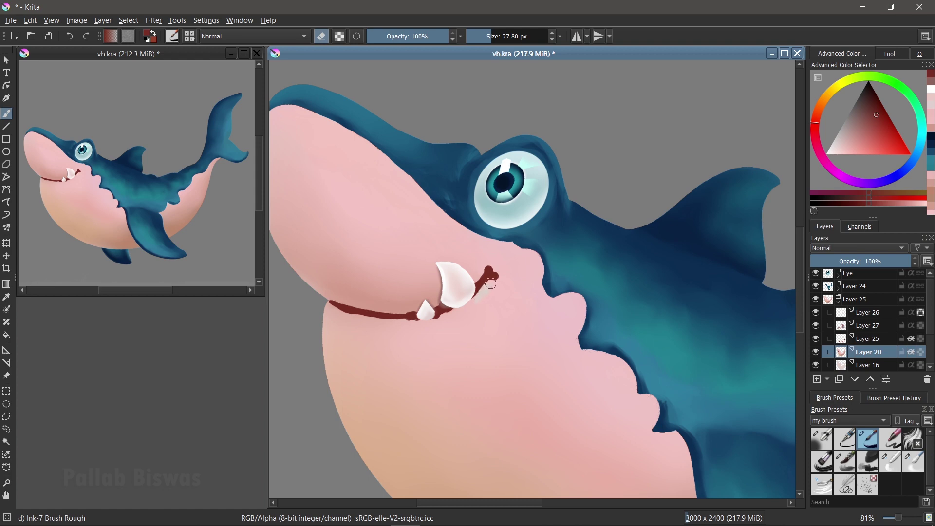
left_click_drag(482, 293, 489, 262)
key("ctrl+z")
Step: Toggle Layer 20's visibility to check it, then select Layer 25
left_click(816, 352)
left_click(816, 352)
left_click(872, 338)
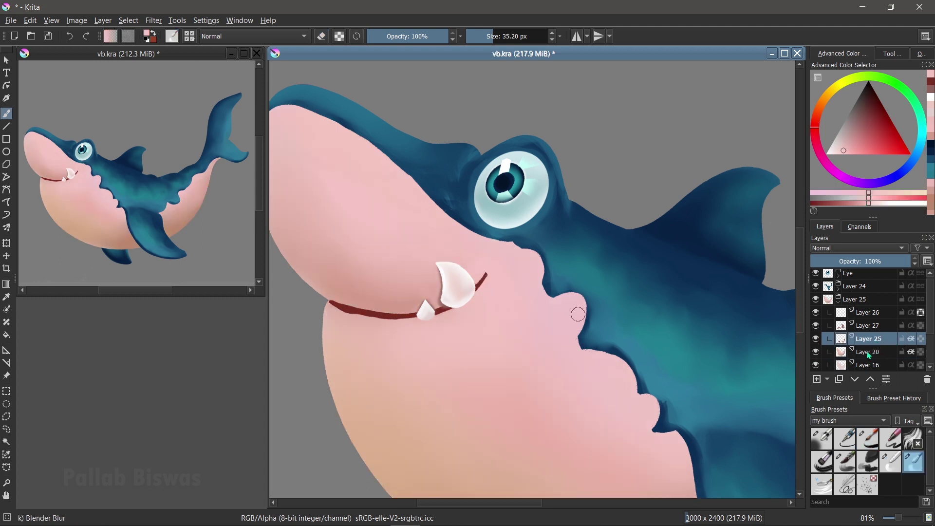
Step: Thicken the darker red mouth line along the big tooth's edge
left_click(485, 278, "ctrl")
mouse_move(465, 304)
left_mouse_down()
mouse_move(487, 273)
mouse_move(441, 312)
left_mouse_up()
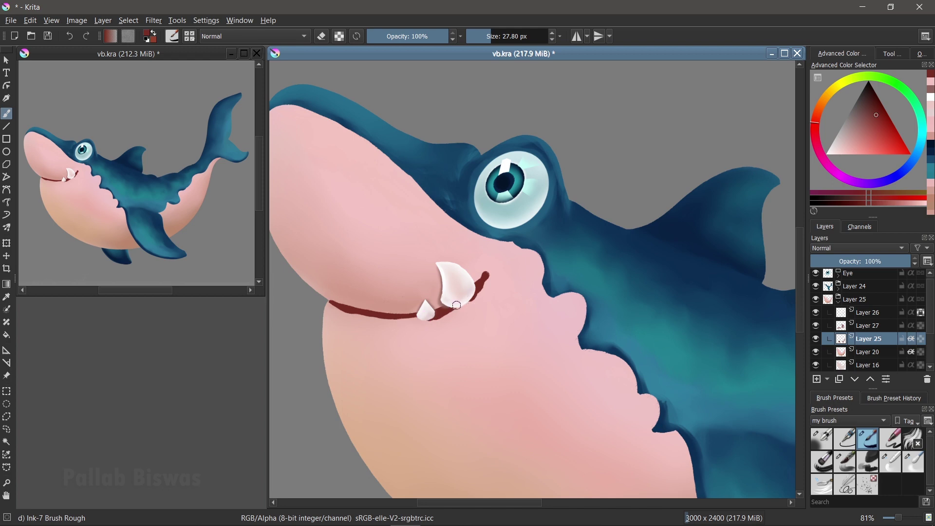
left_click_drag(475, 290, 459, 300)
key("e")
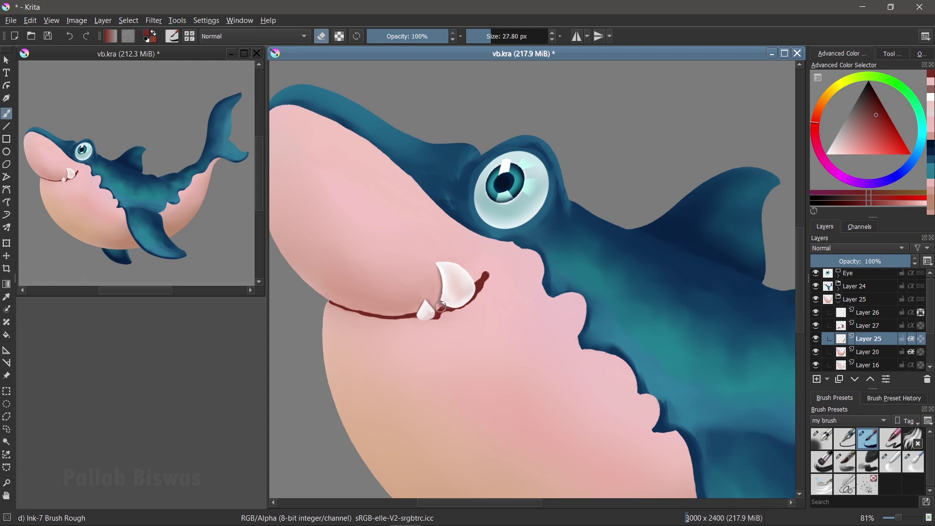
Step: Taper the mouth-line tip beside the big tooth by alternately erasing and repainting dark red
left_click_drag(443, 318, 447, 319)
left_click_drag(486, 284, 477, 278)
left_click(490, 280, "ctrl")
left_click_drag(487, 274, 473, 283)
key("e")
left_click(490, 271, "ctrl")
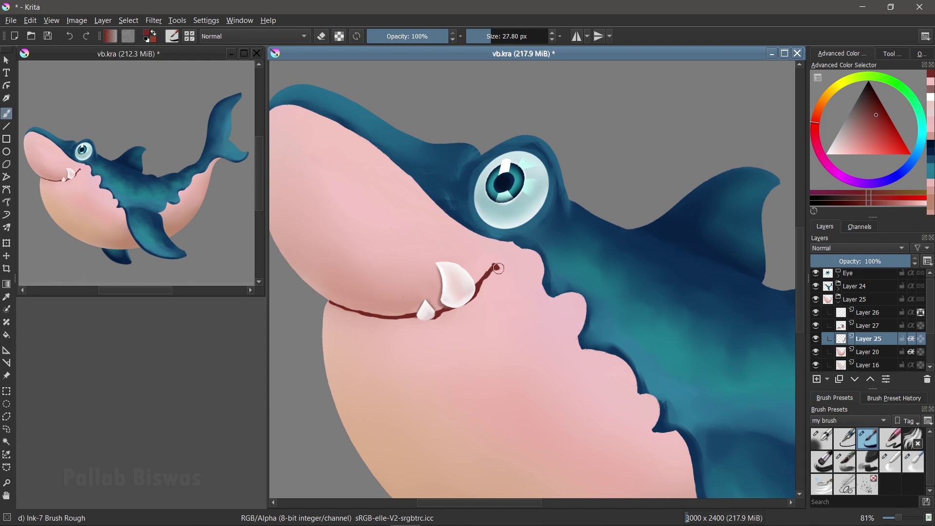
key("e")
mouse_move(503, 262)
left_mouse_down()
mouse_move(511, 266)
mouse_move(484, 271)
mouse_move(493, 279)
mouse_move(480, 300)
left_mouse_up()
Step: Thicken and darken the mouth line under the teeth with an 11.31 px brush
key("e")
key("bracketleft")
key("bracketleft")
key("bracketleft")
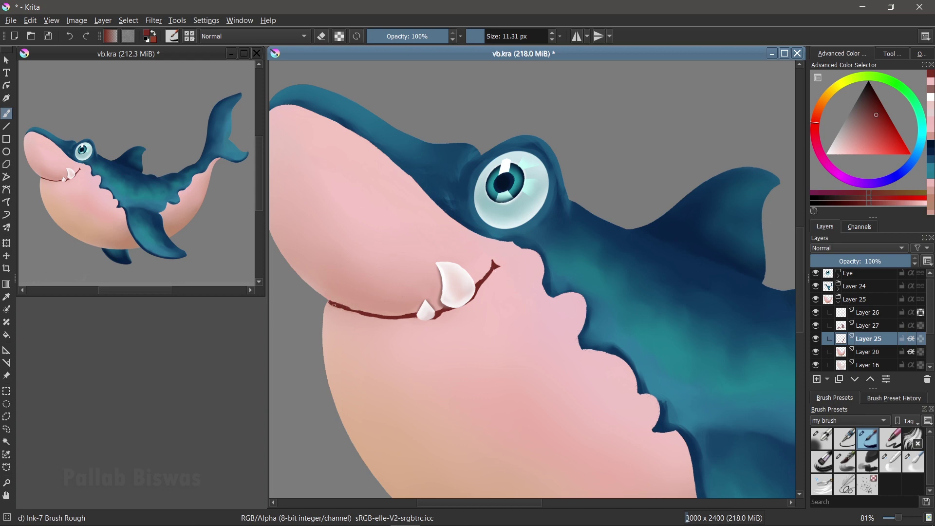
mouse_move(381, 317)
left_mouse_down()
mouse_move(370, 318)
mouse_move(403, 320)
left_mouse_up()
Step: Blend the mouth line with Blender Blur at 16.11 px, from the tip to its left end
left_click(913, 462)
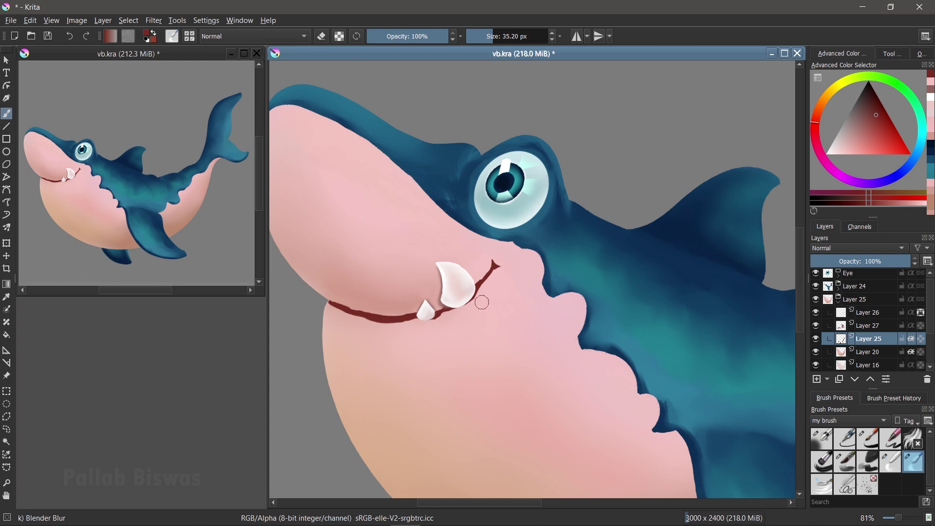
key("bracketleft")
key("bracketleft")
key("bracketleft")
left_click_drag(490, 278, 499, 270)
left_click_drag(340, 300, 394, 315)
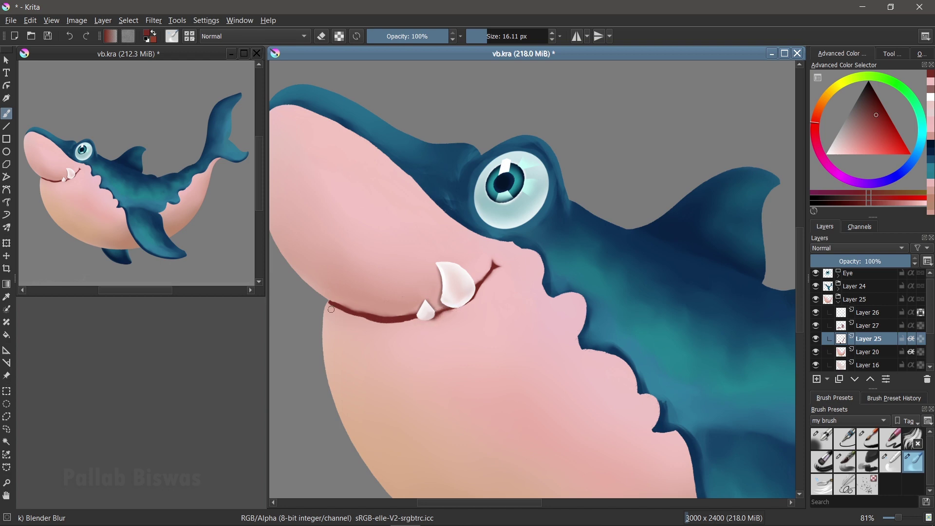
left_click_drag(324, 301, 416, 318)
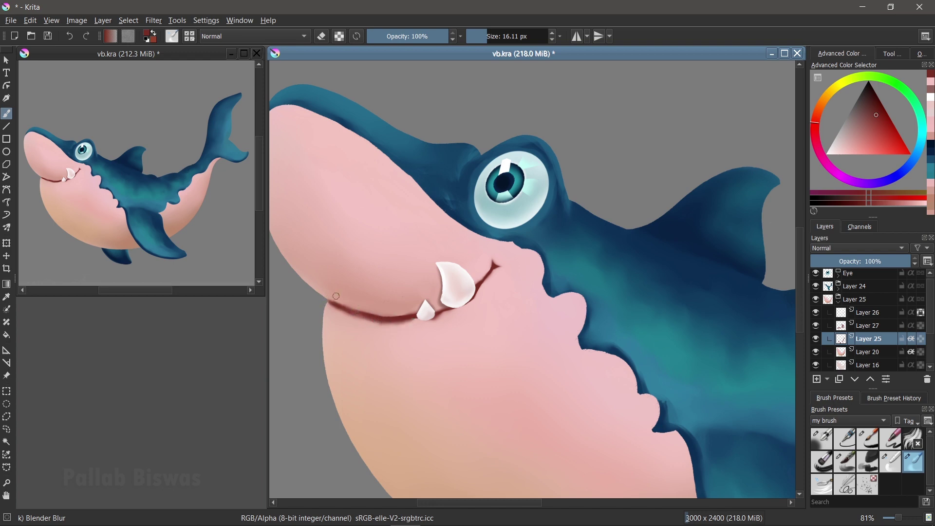
left_click_drag(406, 311, 400, 313)
Step: Load the Airbrush Soft preset and make Layer 20 active
left_click(822, 439)
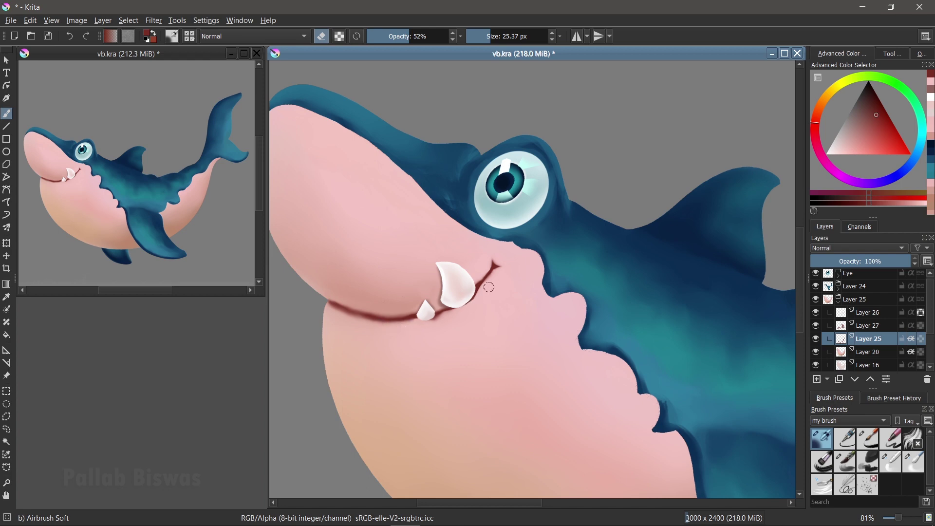
scroll(433, 273, "down", 2)
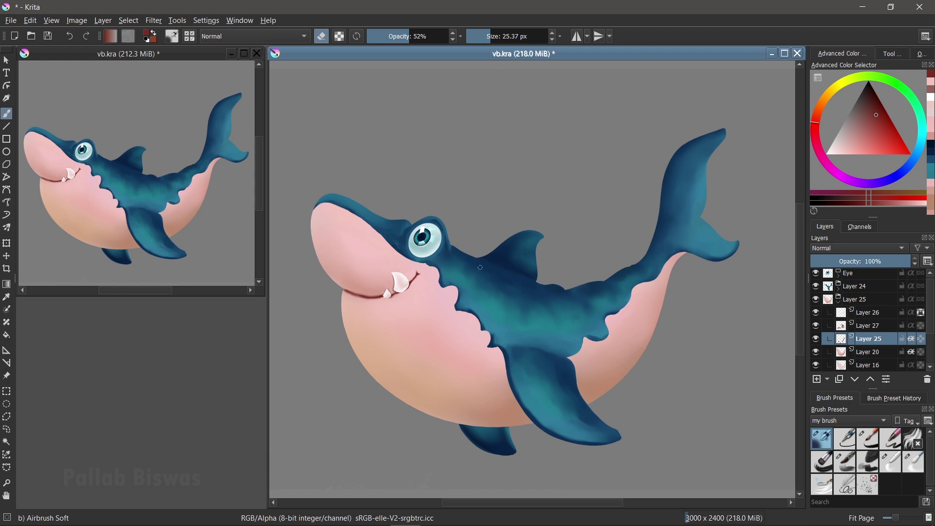
scroll(396, 281, "up", 4)
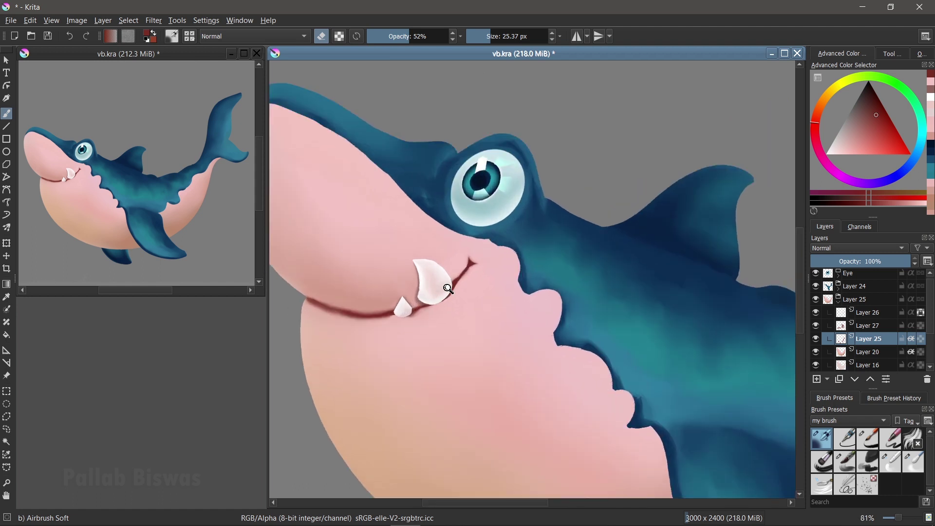
left_click(890, 353)
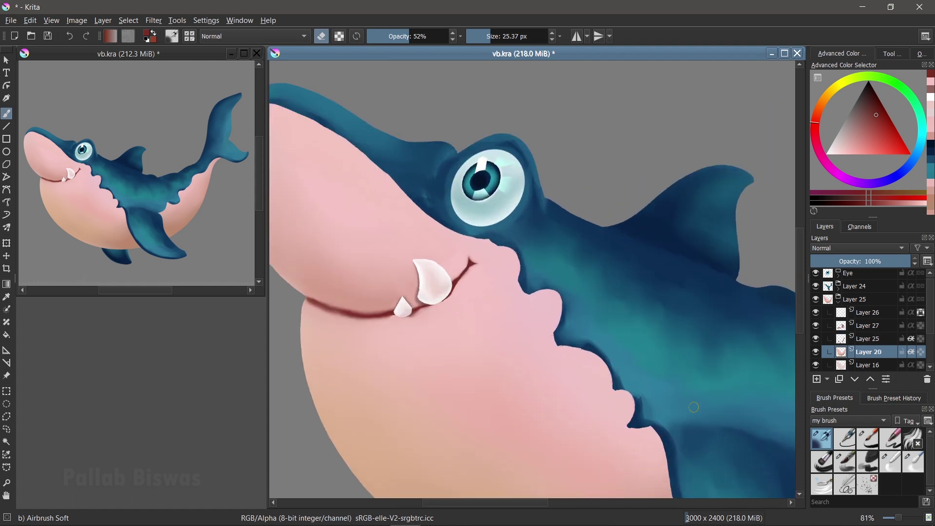
Step: Paint a lighter pink band along the lip line with Airbrush Soft at 11.98 px
left_click(480, 323, "ctrl")
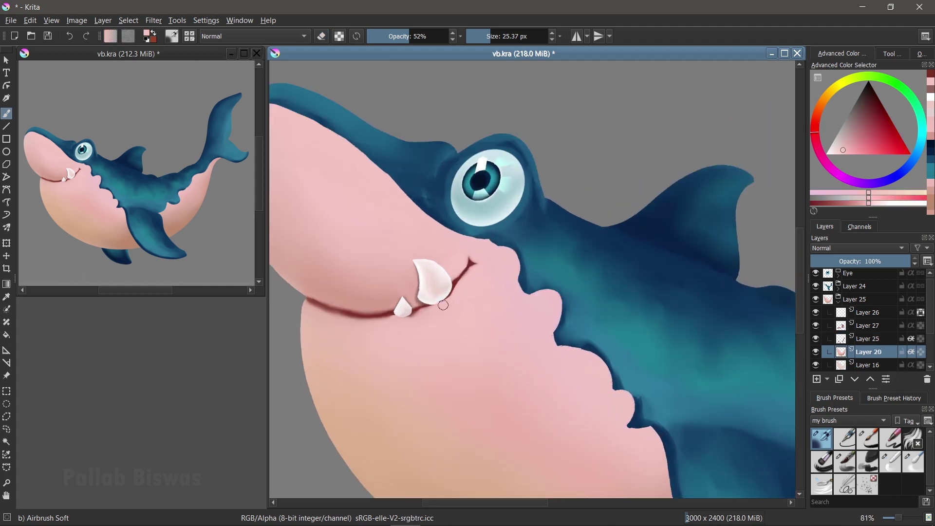
left_click(382, 332, "ctrl")
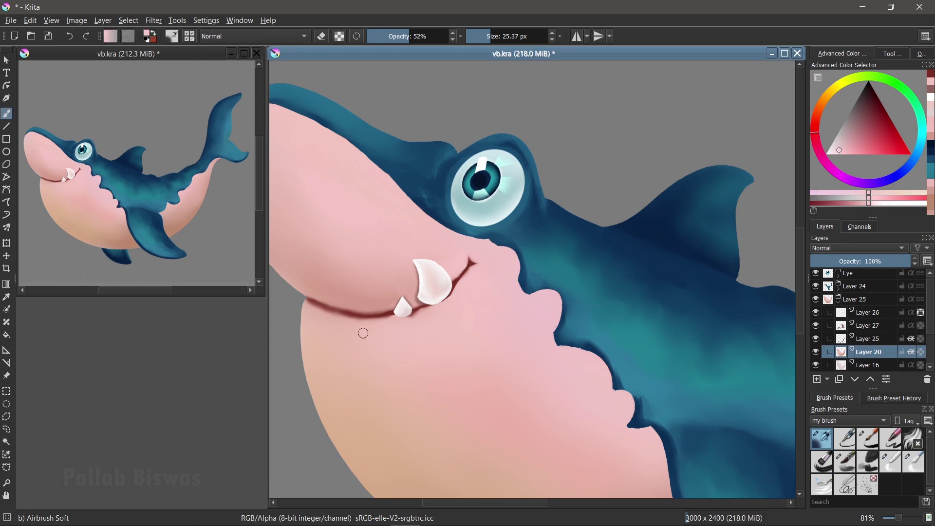
key("bracketleft")
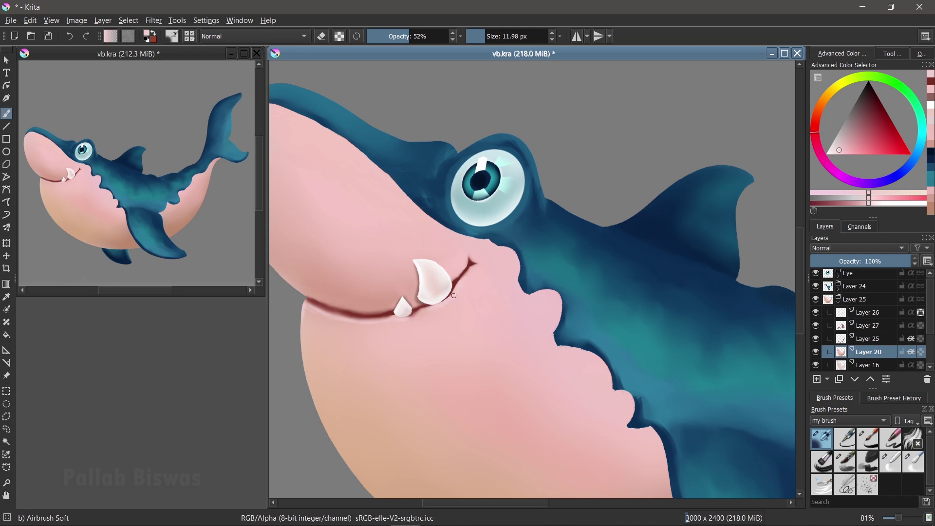
left_click(834, 151)
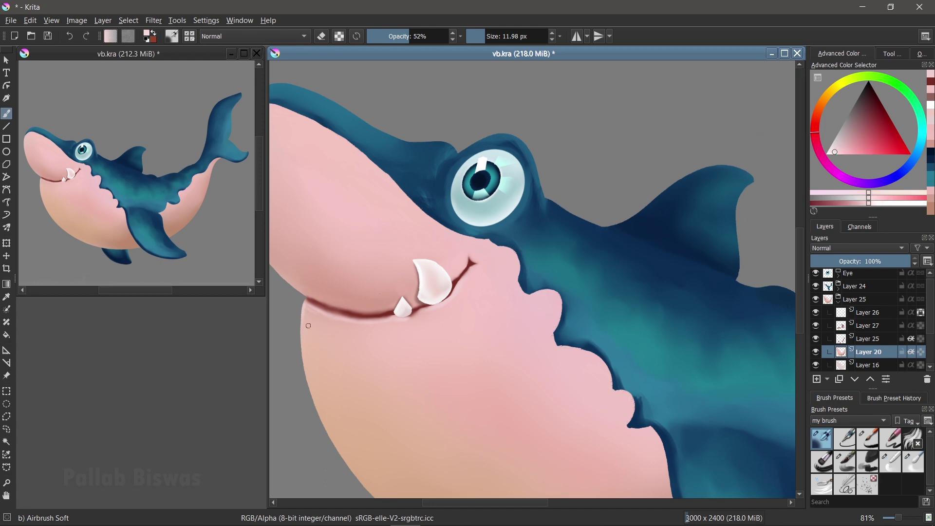
left_click_drag(308, 307, 313, 310)
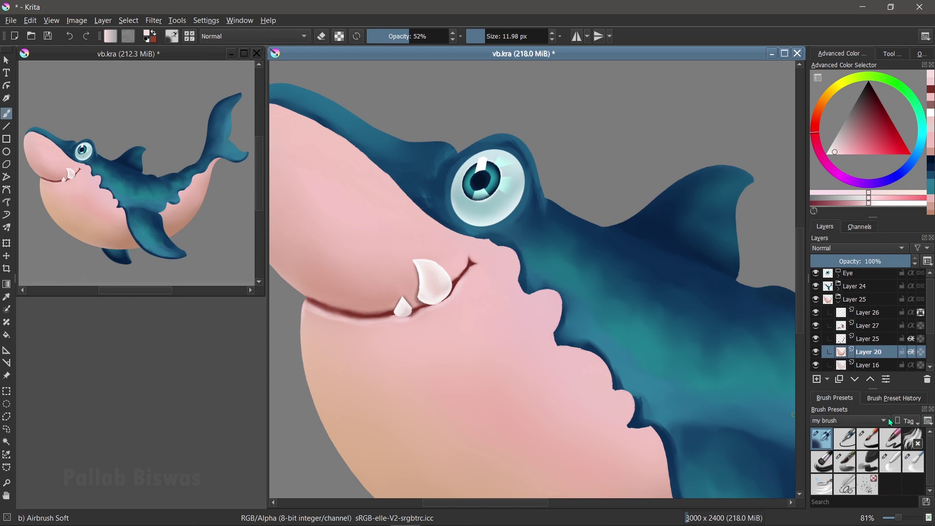
left_click(911, 465)
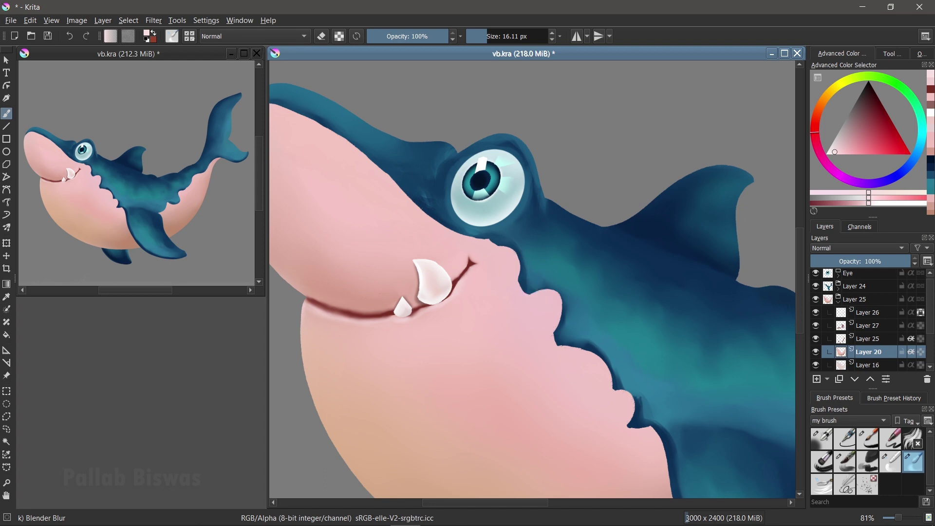
left_click_drag(379, 346, 416, 356)
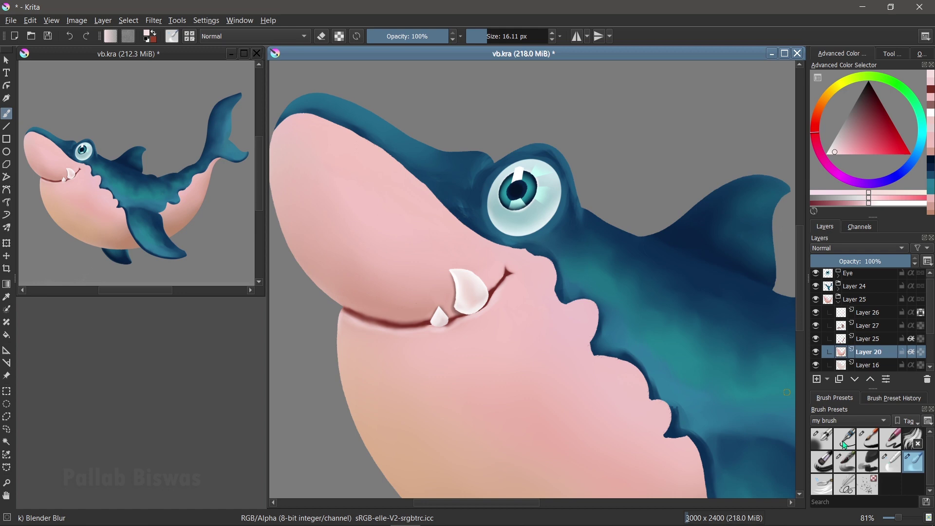
Step: With Airbrush Soft, paint a darker pink along the lip and the small tooth's base
left_click(826, 441)
left_click(858, 140)
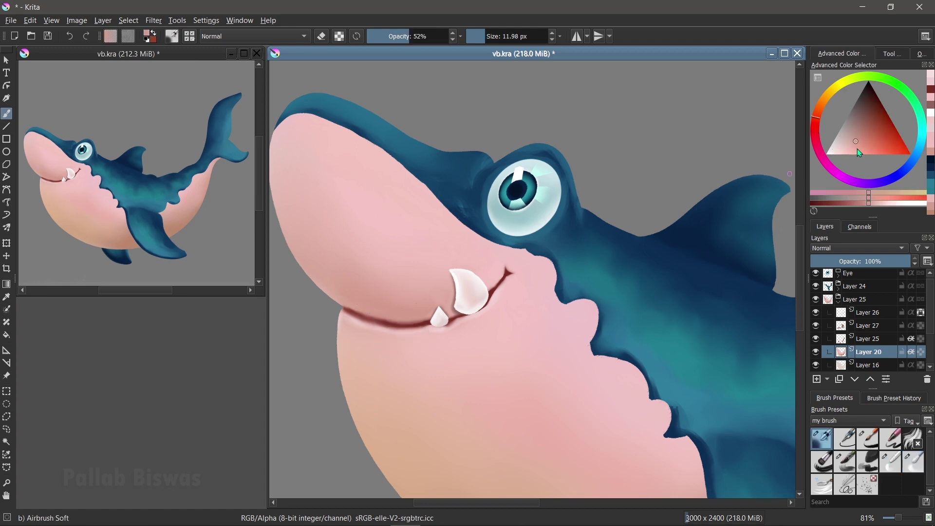
left_click_drag(858, 139, 859, 137)
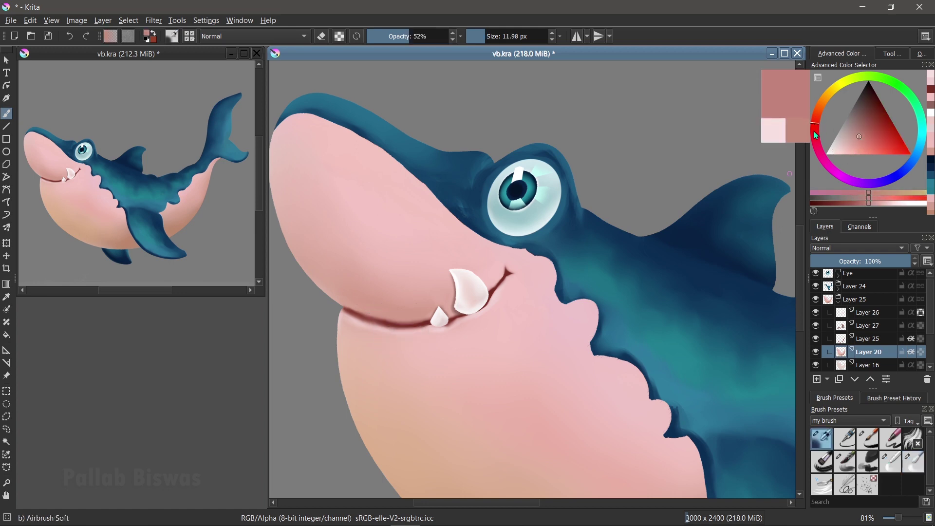
left_click_drag(367, 312, 359, 310)
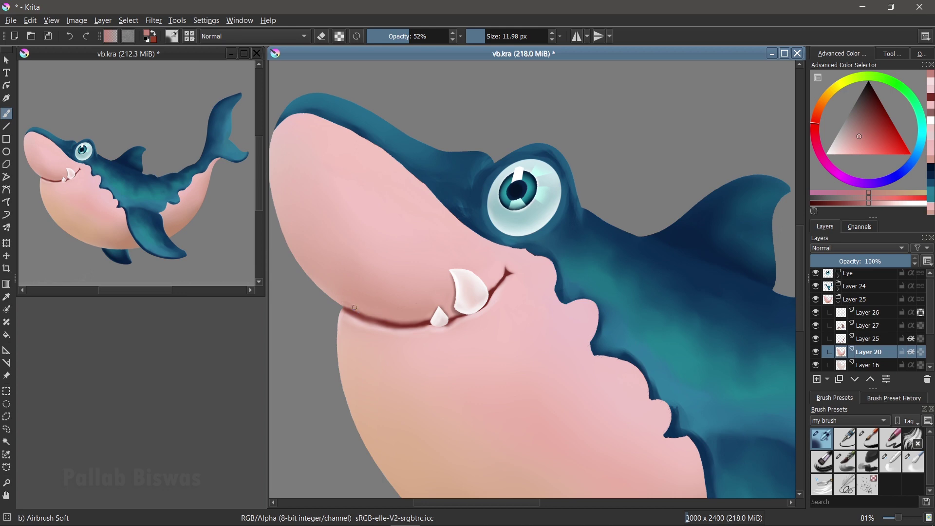
key("bracketright")
key("bracketright")
key("bracketright")
left_click_drag(424, 310, 437, 320)
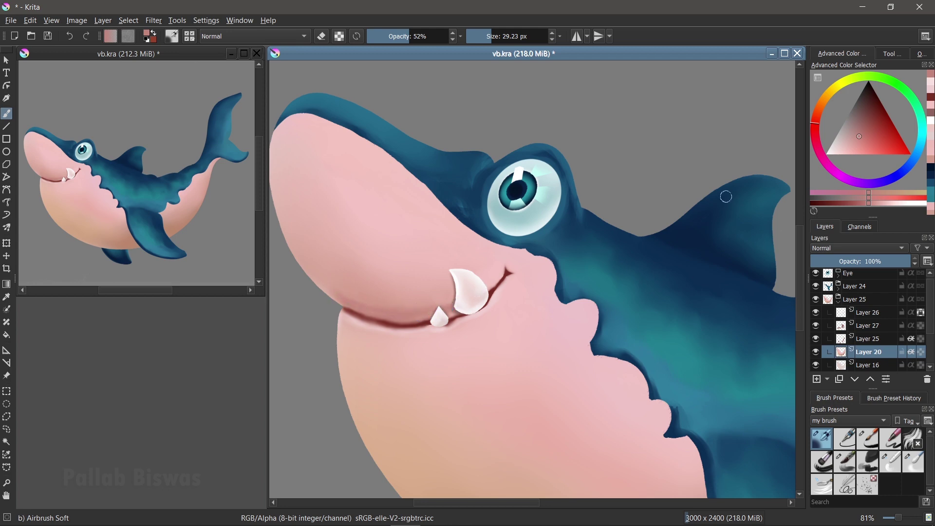
Step: Sample the belly peach, enlarge Blender Blur, and load Bristles-4 Glaze at 210.58 px
left_click(864, 138)
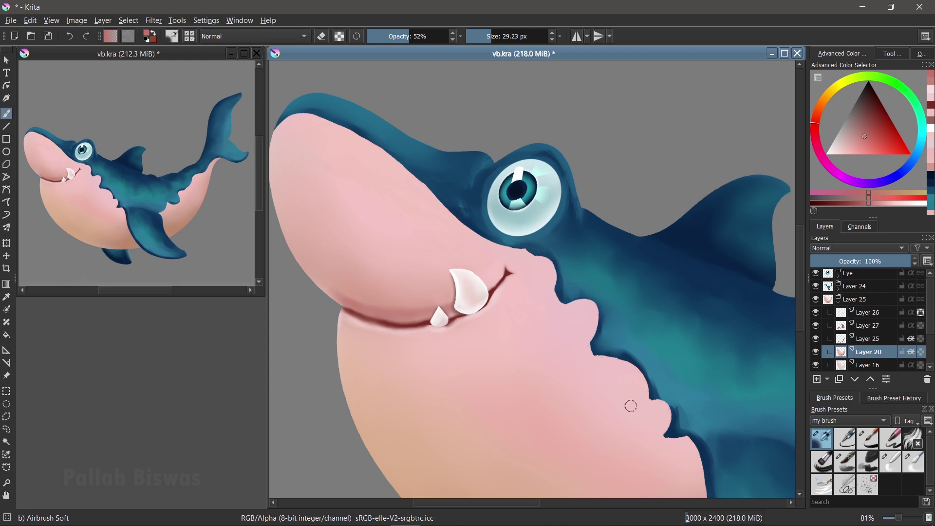
left_click(370, 414, "ctrl")
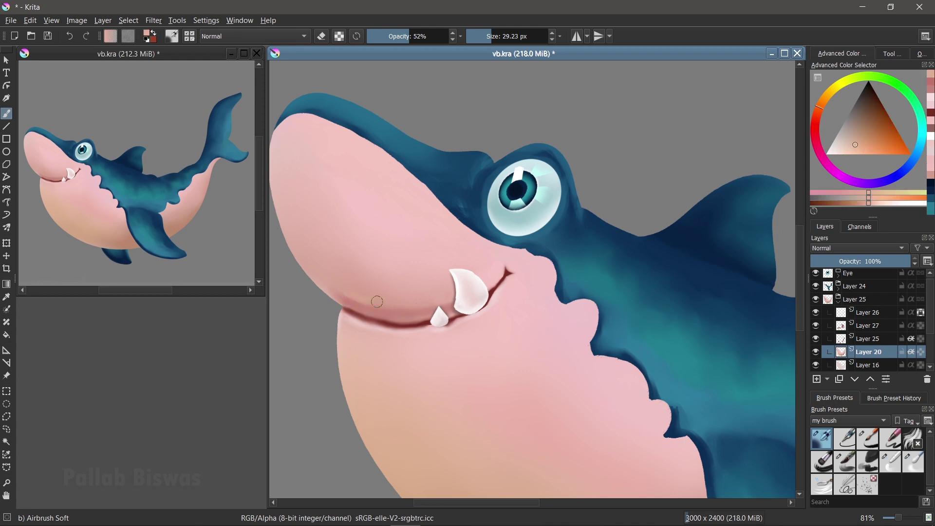
left_click(387, 448, "ctrl")
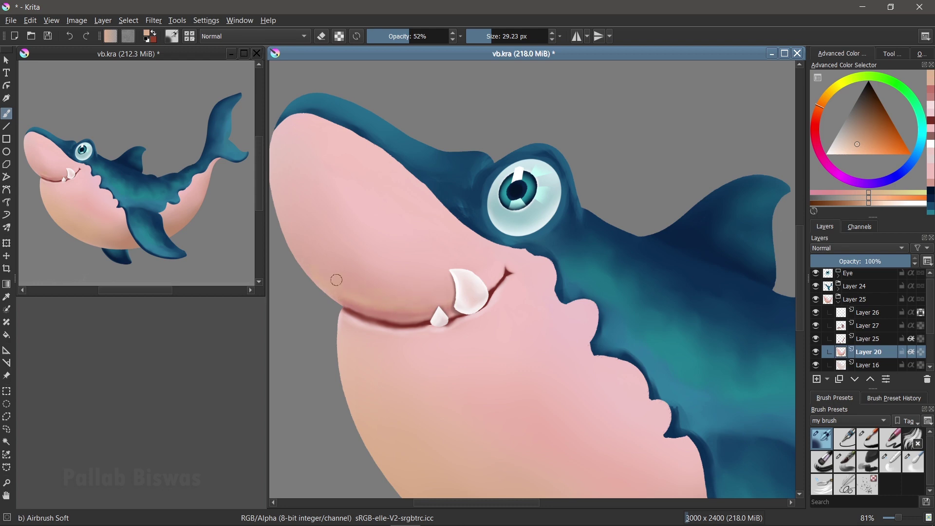
left_click(905, 469)
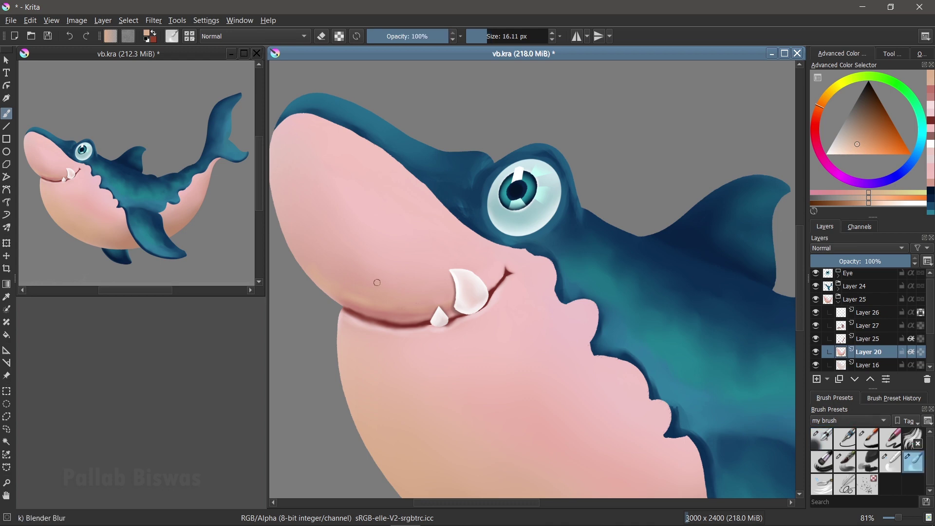
left_click_drag(387, 292, 403, 288)
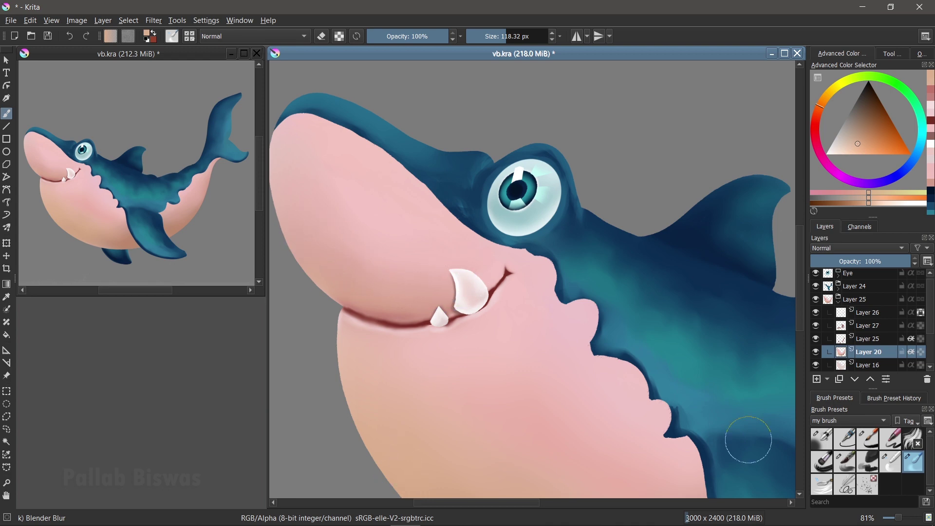
left_click(844, 461)
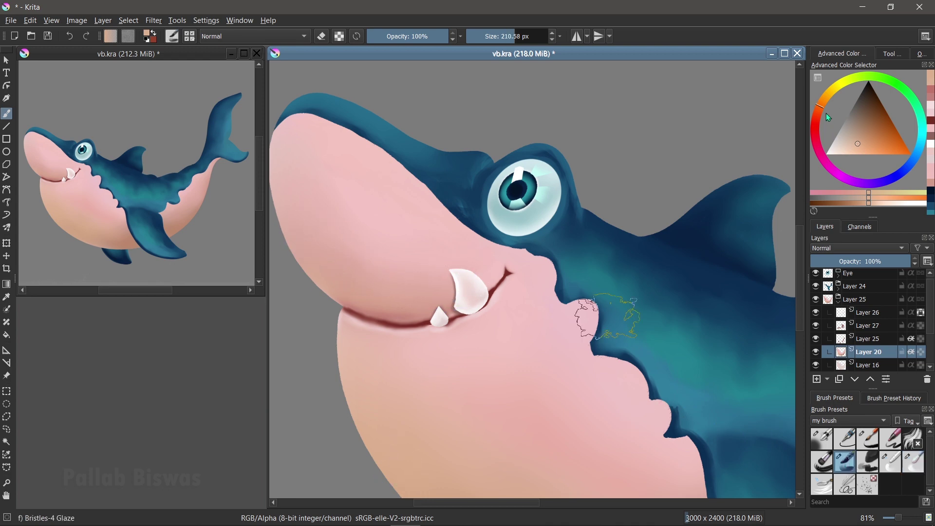
Step: Glaze a warm tint on the upper cheek, shift it back to pink, and Blender Blur the blotches
left_click(823, 101)
left_click(857, 148)
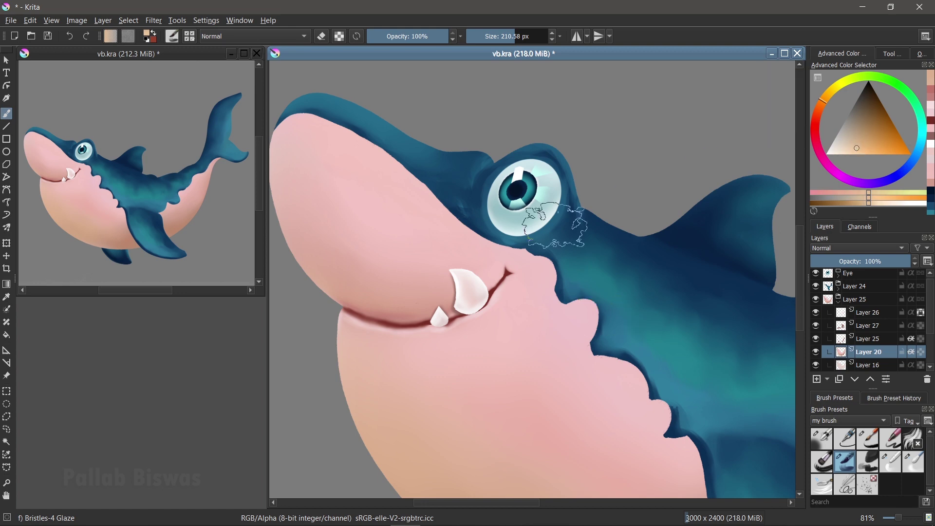
mouse_move(356, 263)
left_mouse_down()
mouse_move(327, 246)
mouse_move(334, 261)
mouse_move(323, 220)
left_mouse_up()
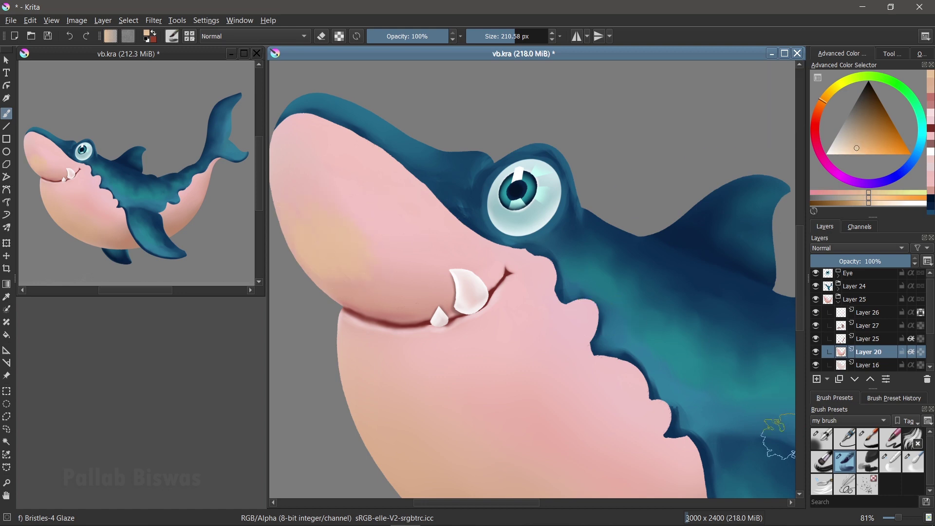
left_click(394, 241, "ctrl")
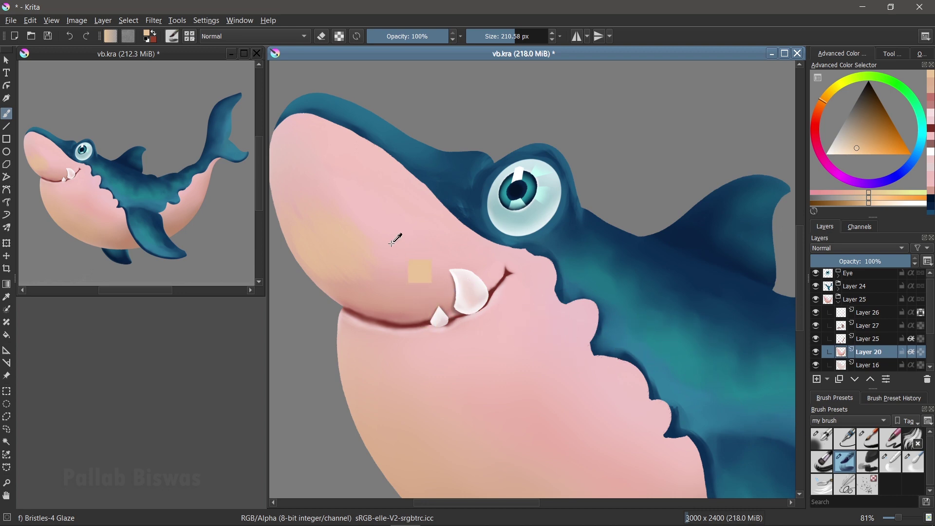
left_click_drag(365, 287, 314, 194)
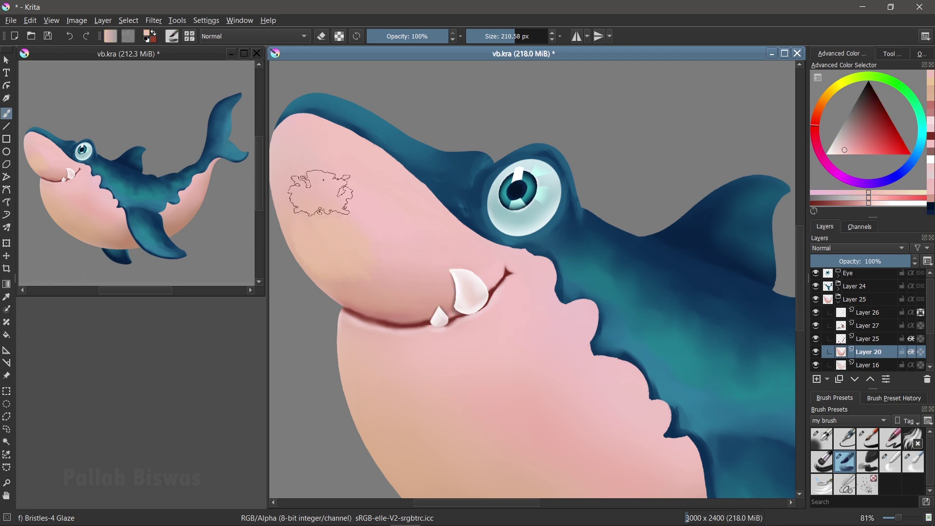
left_click(912, 469)
mouse_move(367, 282)
left_mouse_down()
mouse_move(296, 178)
mouse_move(359, 192)
mouse_move(354, 233)
mouse_move(303, 209)
mouse_move(305, 134)
mouse_move(348, 254)
mouse_move(362, 250)
mouse_move(396, 271)
mouse_move(292, 163)
mouse_move(365, 211)
mouse_move(330, 178)
mouse_move(371, 166)
left_mouse_up()
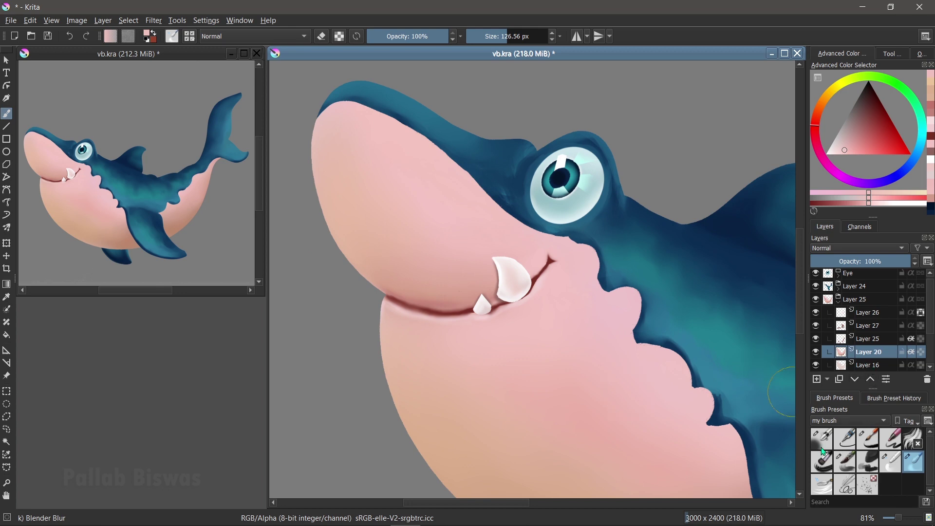
Step: Shade the mouth corner with pink airbrush, then soften its dark line with the blender
left_click(820, 444)
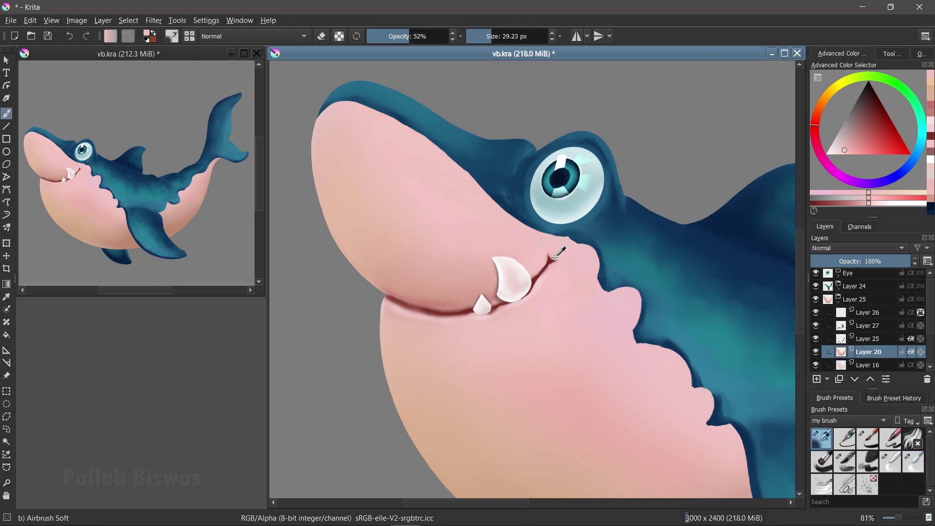
left_click(849, 148)
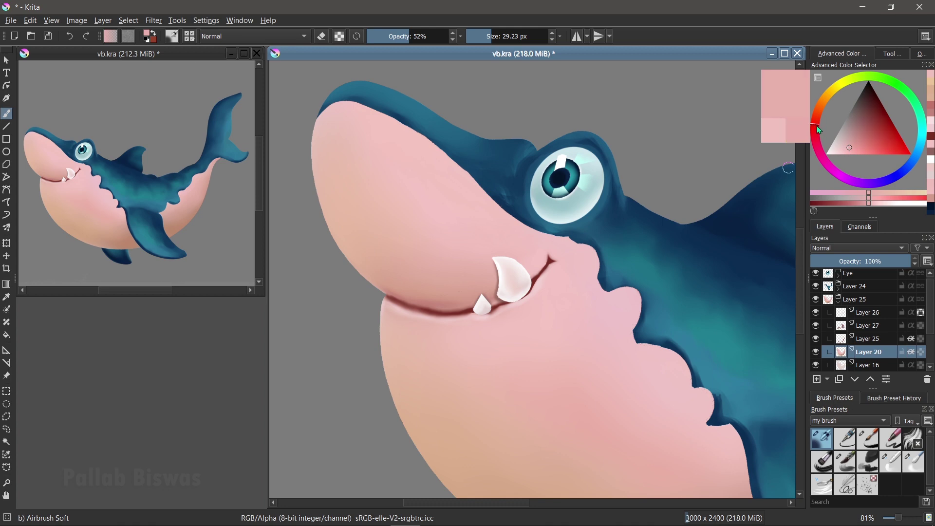
left_click_drag(551, 261, 553, 248)
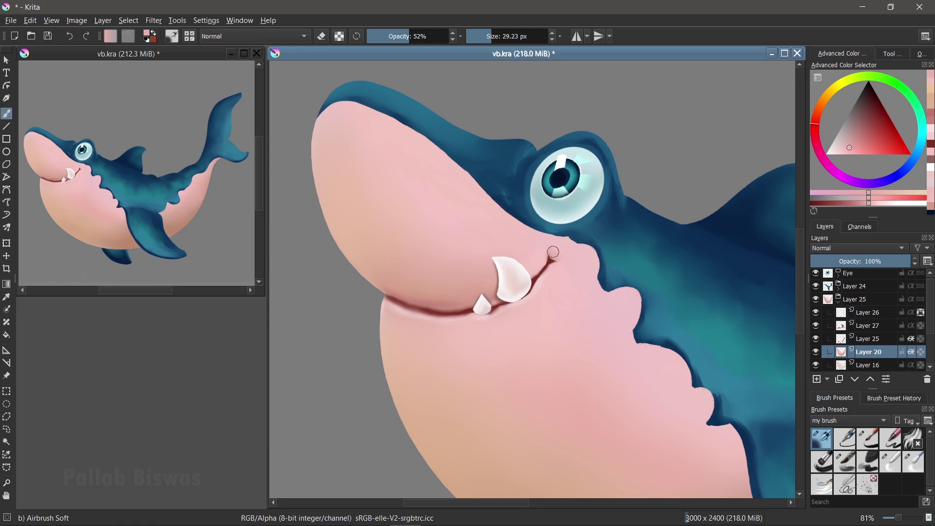
left_click(850, 143)
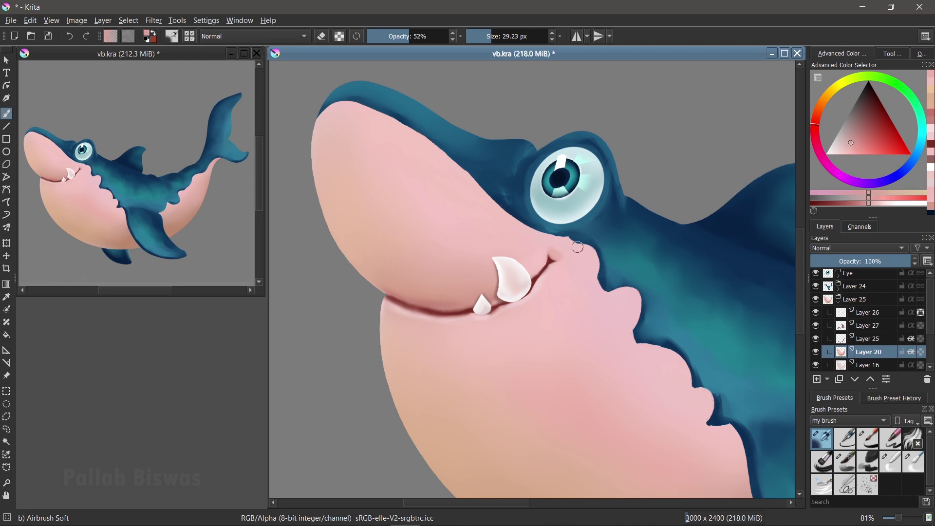
left_click(547, 248)
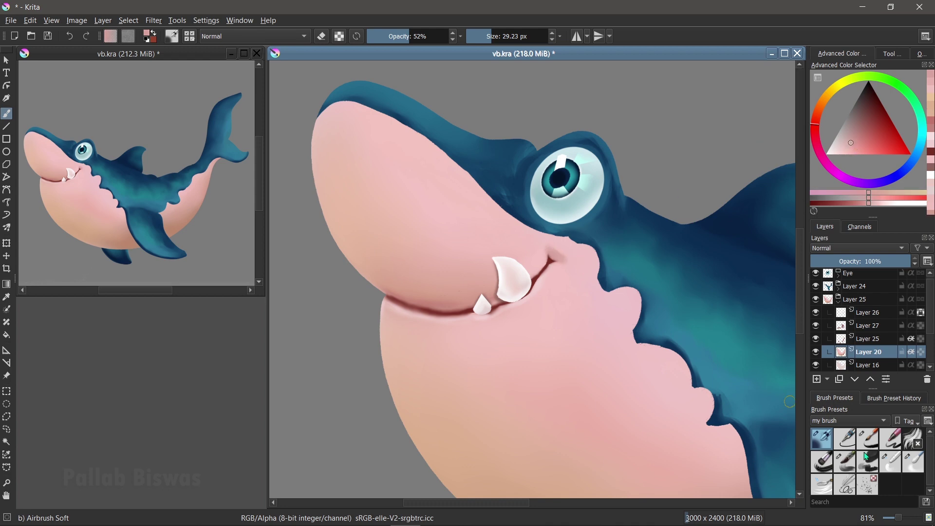
left_click(912, 462)
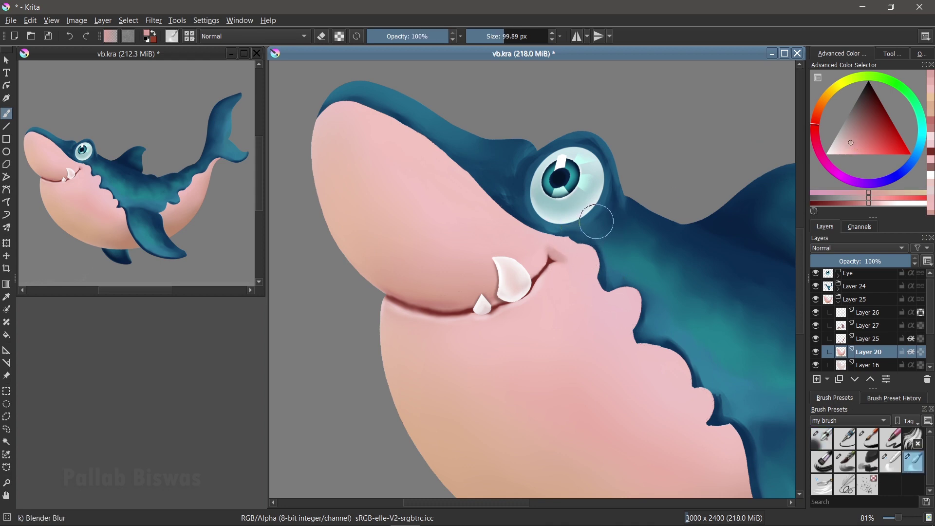
left_click_drag(567, 258, 571, 253)
Step: Sample the mouth-corner colour, shrink the soft airbrush, and load a basic blending brush
left_click(558, 248, "ctrl")
left_click(852, 143)
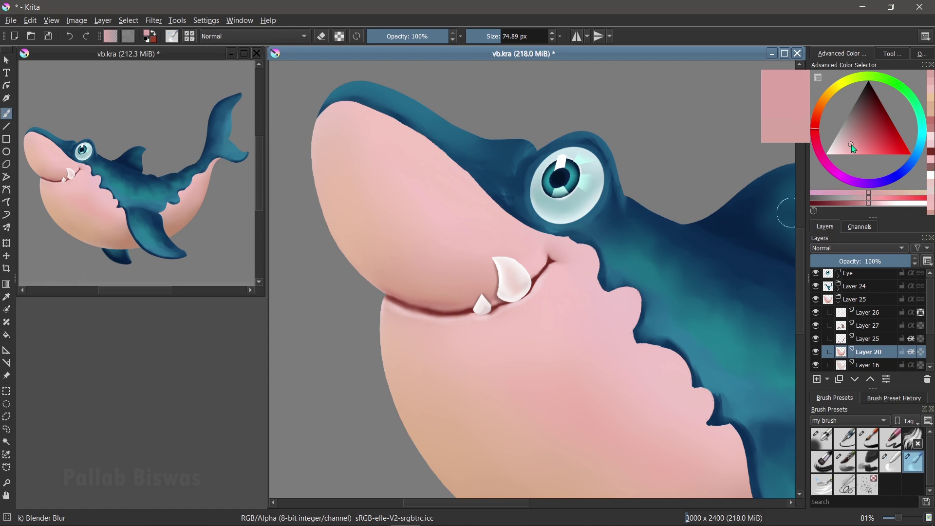
left_click(821, 439)
left_click_drag(558, 251, 553, 248)
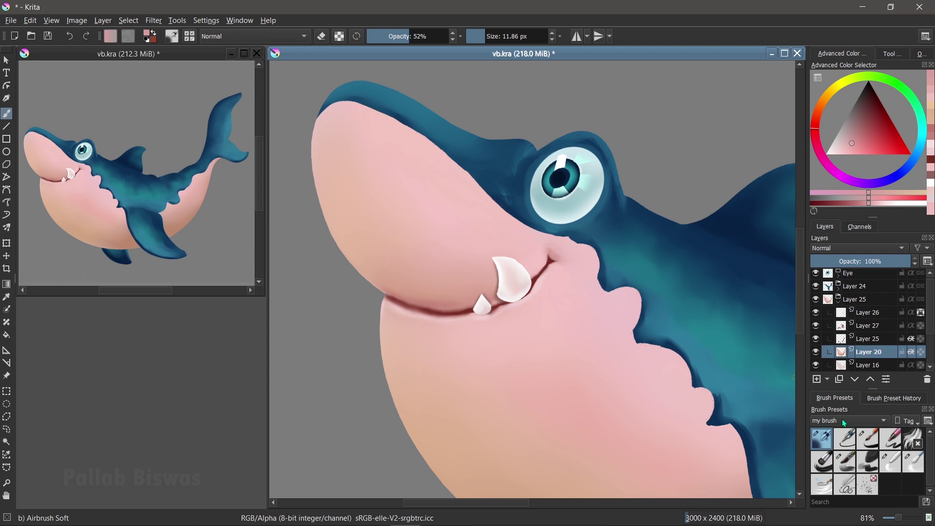
left_click(890, 461)
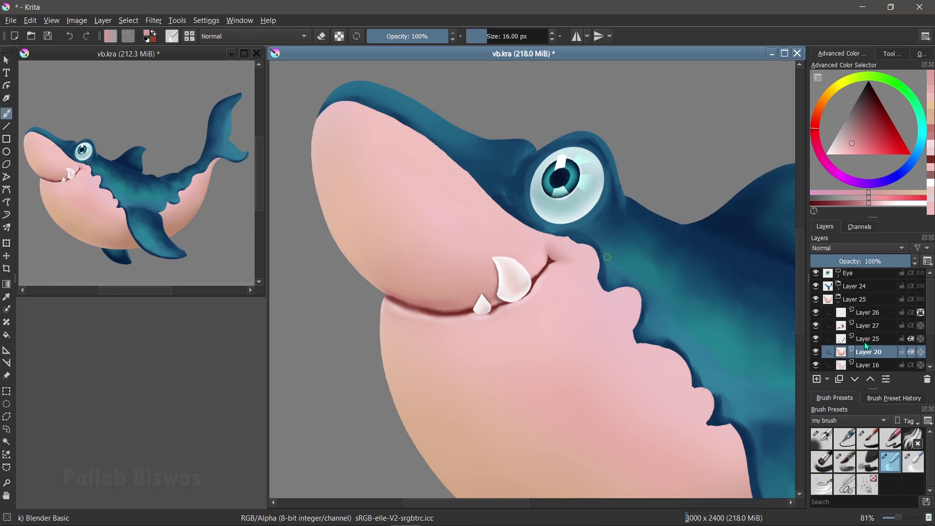
Step: On Layer 25, erase the rough lip spot and paint a thin dark red lip line
left_click(825, 341)
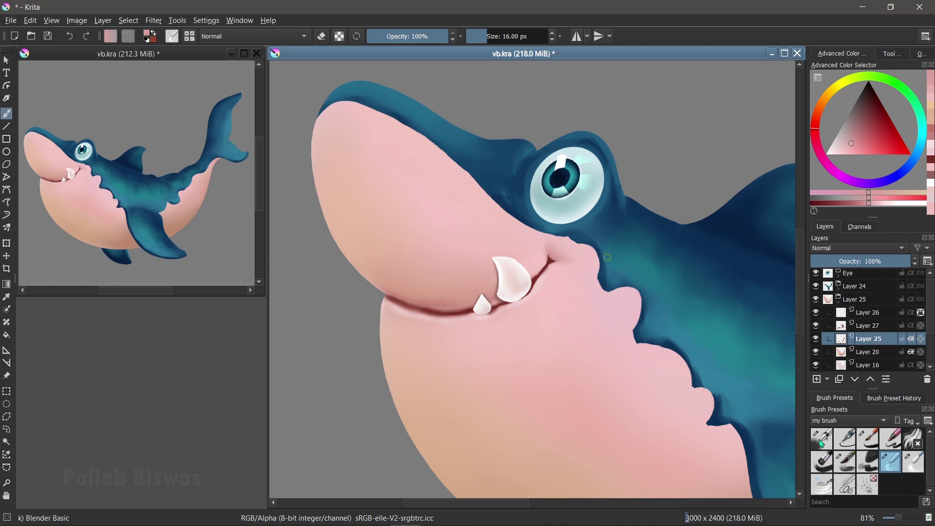
left_click(829, 447)
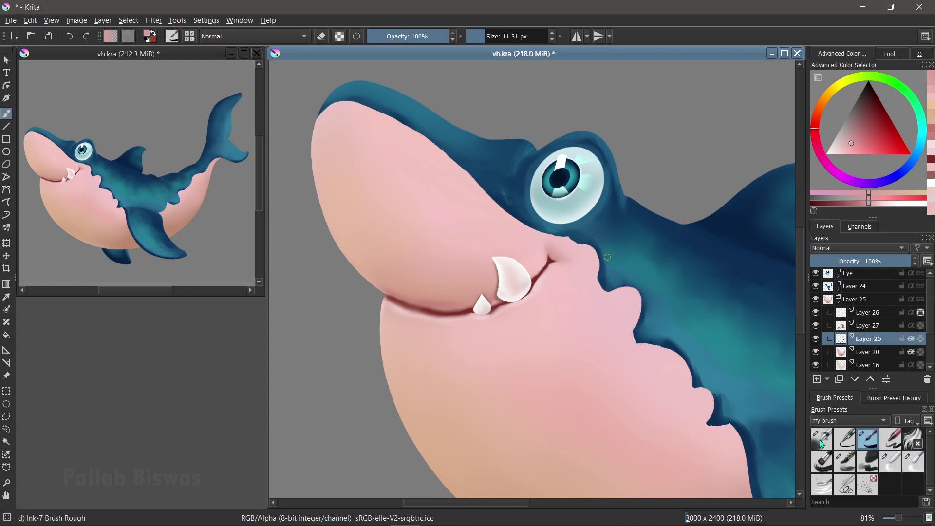
key("e")
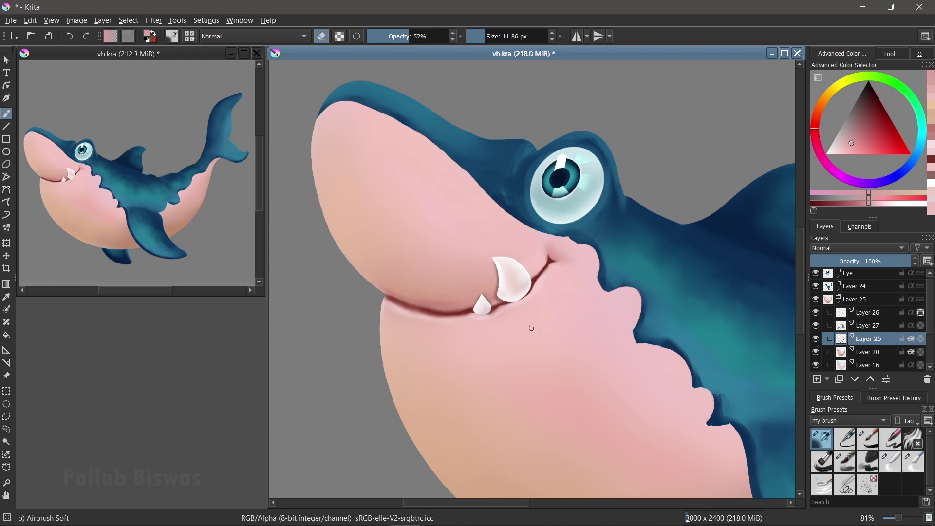
left_click_drag(522, 323, 468, 298)
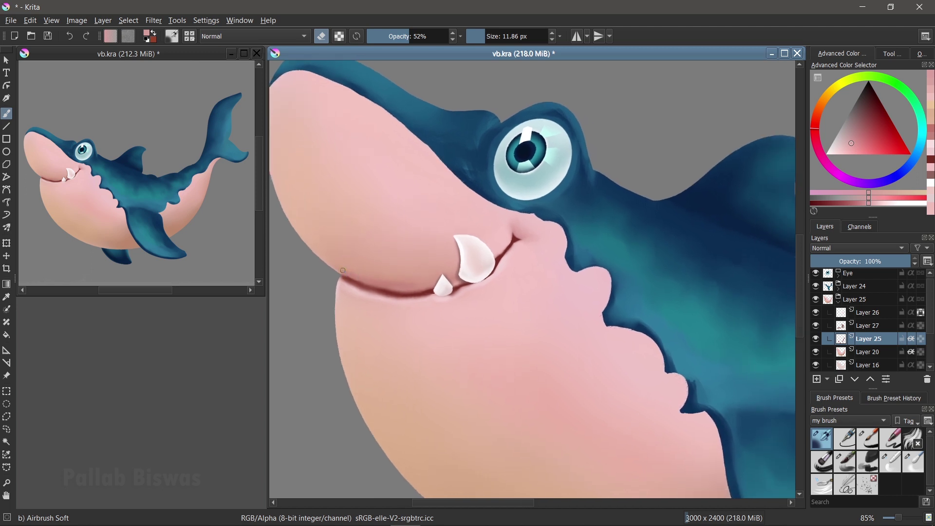
left_click_drag(361, 279, 423, 293)
left_click(396, 290, "ctrl")
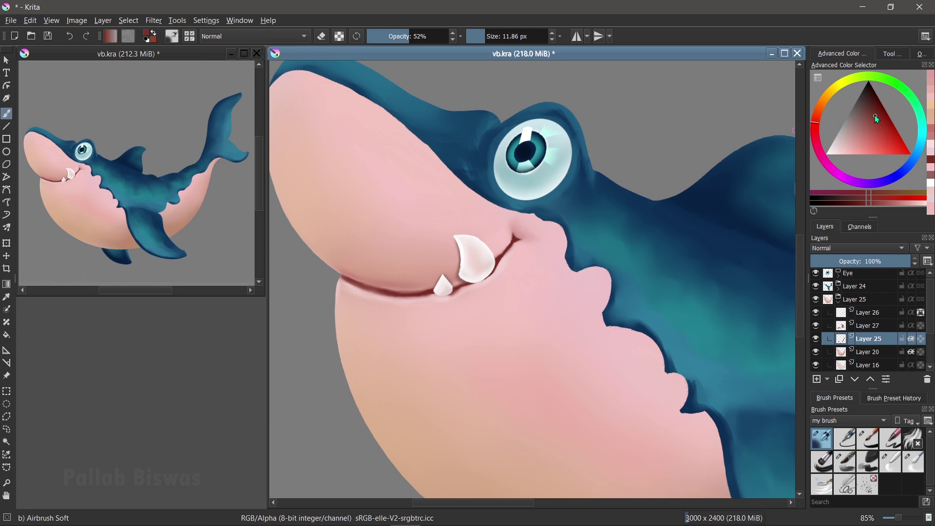
key("bracketleft")
left_click_drag(348, 279, 346, 277)
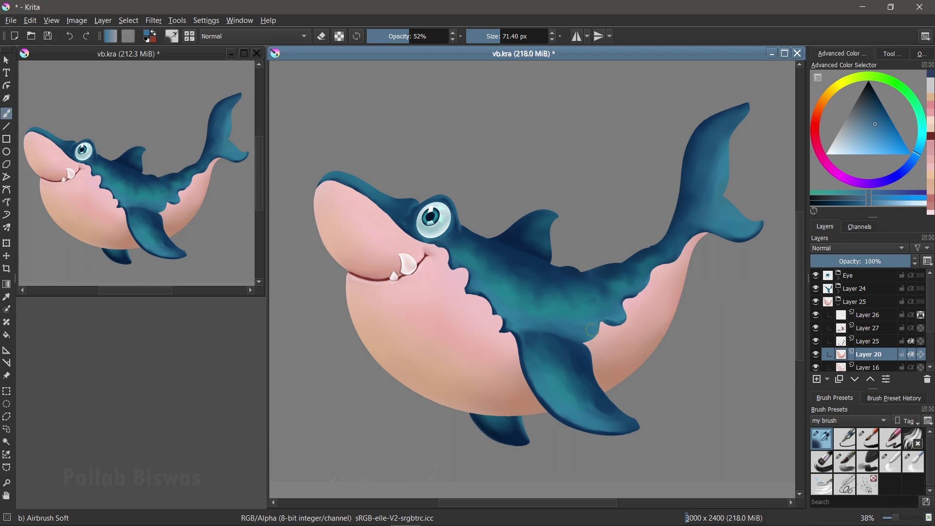
Step: On Layer 21, soften the pink belly and blue body edges around the chest and fin base
left_click(839, 306)
left_click(839, 293)
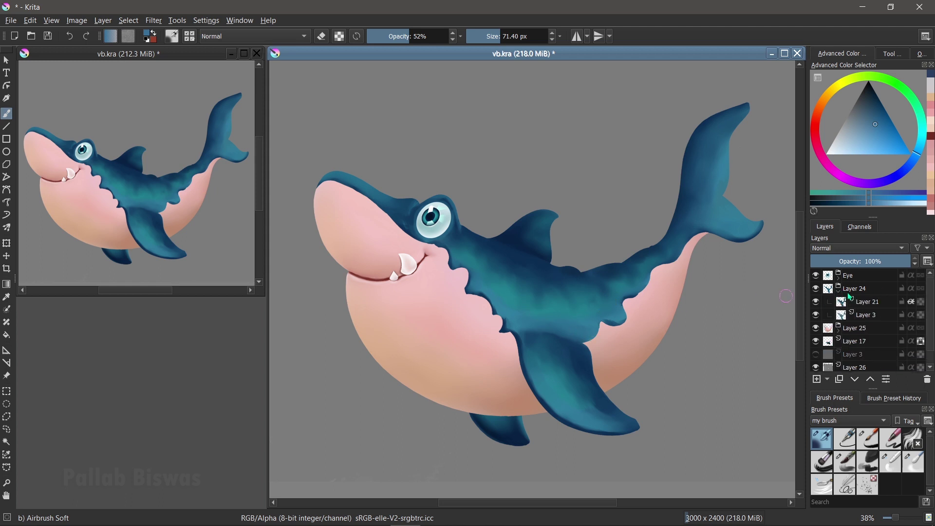
left_click(864, 302)
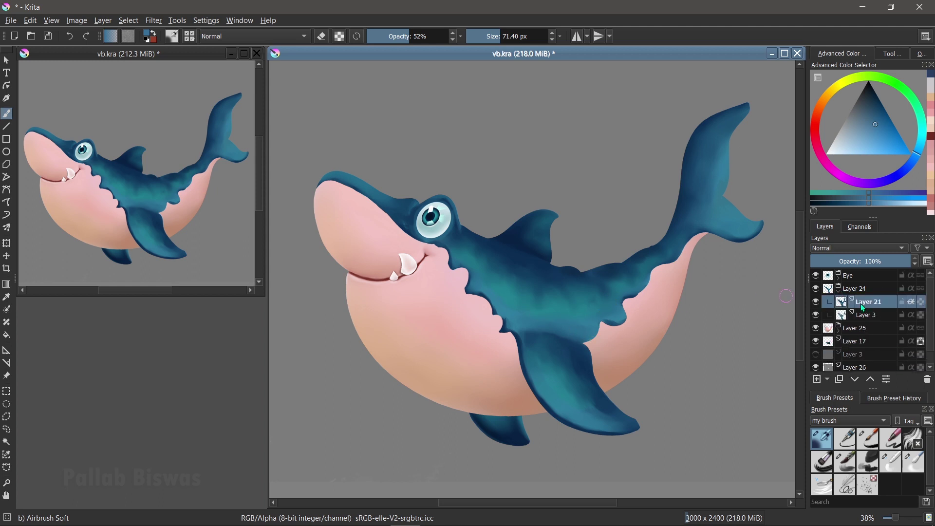
left_click(913, 462)
left_click_drag(475, 288, 489, 303)
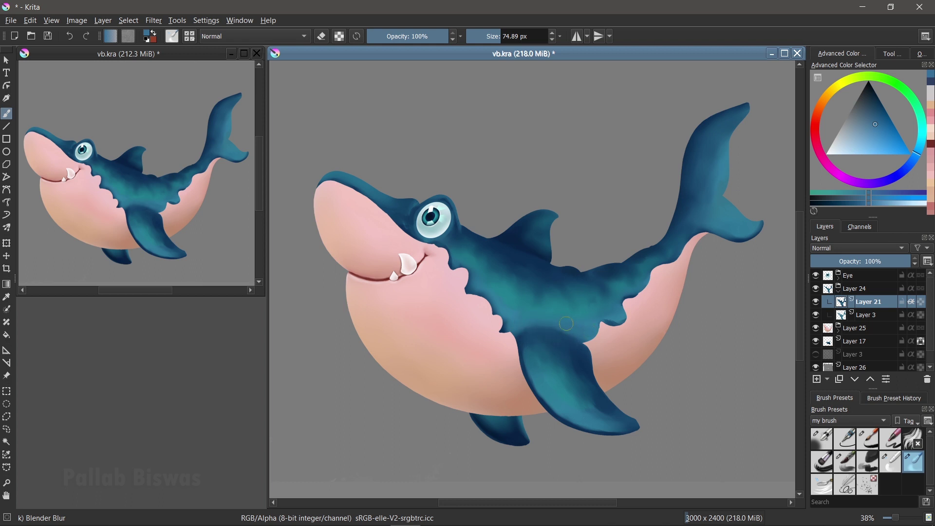
mouse_move(566, 323)
left_mouse_down()
mouse_move(514, 329)
mouse_move(528, 341)
mouse_move(550, 335)
mouse_move(540, 343)
left_mouse_up()
left_click_drag(552, 310, 545, 311)
mouse_move(509, 296)
left_mouse_down()
mouse_move(519, 280)
mouse_move(552, 300)
left_mouse_up()
mouse_move(610, 319)
left_mouse_down()
mouse_move(651, 263)
mouse_move(643, 257)
mouse_move(619, 276)
mouse_move(623, 284)
left_mouse_up()
Step: Glaze darker blue on the back by the dorsal fin, then enlarge Blender Basic to 71.80 px
left_click(555, 256, "ctrl")
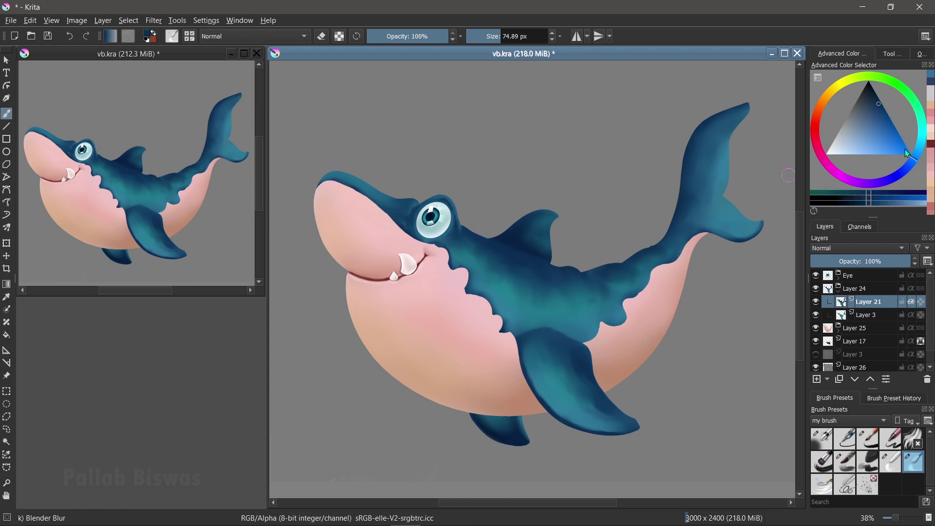
left_click_drag(878, 108, 874, 111)
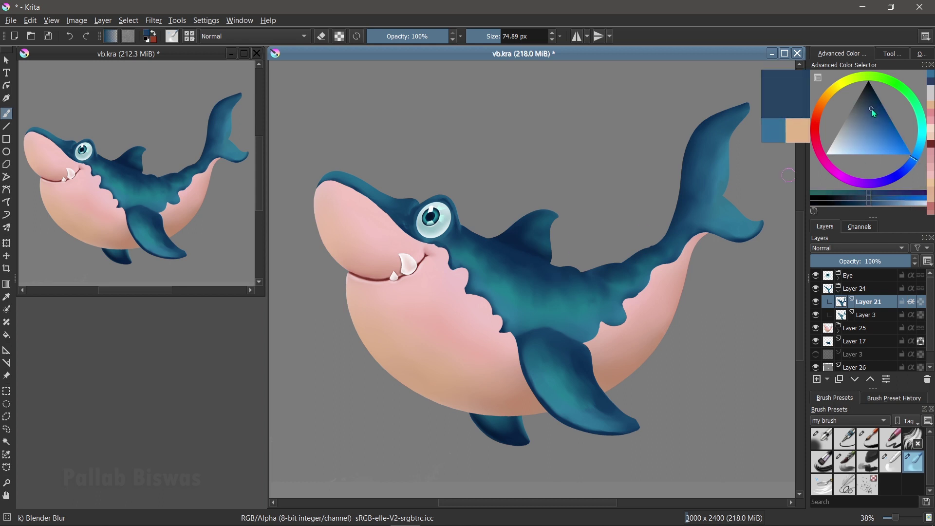
left_click(845, 461)
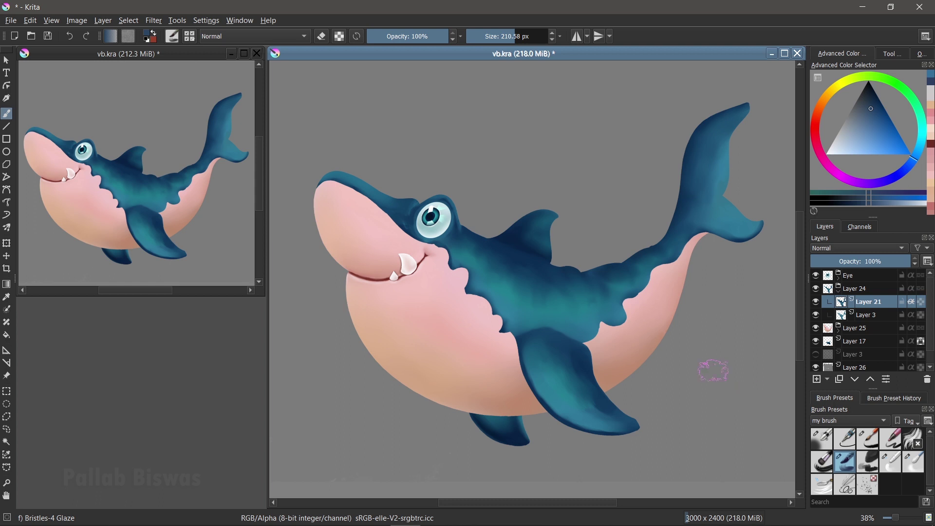
mouse_move(511, 258)
left_mouse_down()
mouse_move(564, 266)
mouse_move(638, 249)
mouse_move(671, 210)
mouse_move(678, 152)
mouse_move(731, 111)
mouse_move(686, 139)
left_mouse_up()
mouse_move(547, 231)
left_mouse_down()
mouse_move(492, 237)
mouse_move(508, 251)
left_mouse_up()
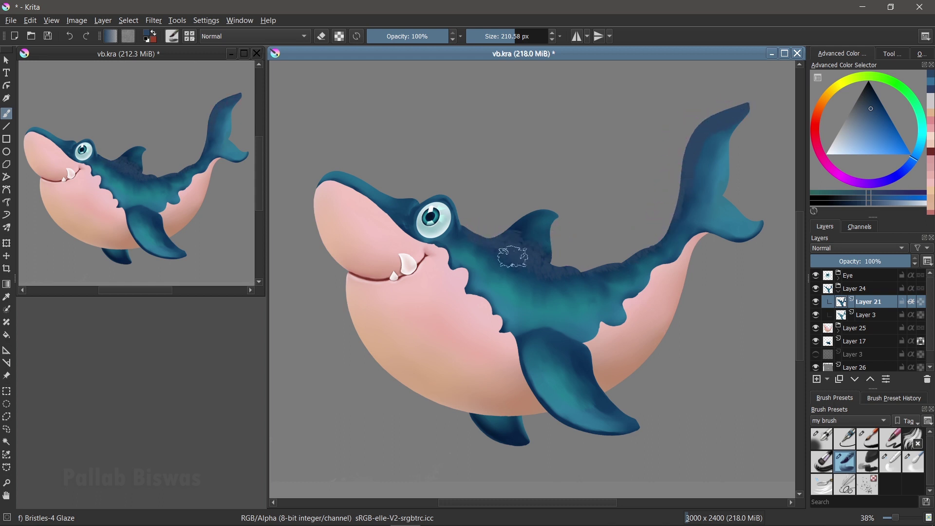
left_click(541, 246, "ctrl")
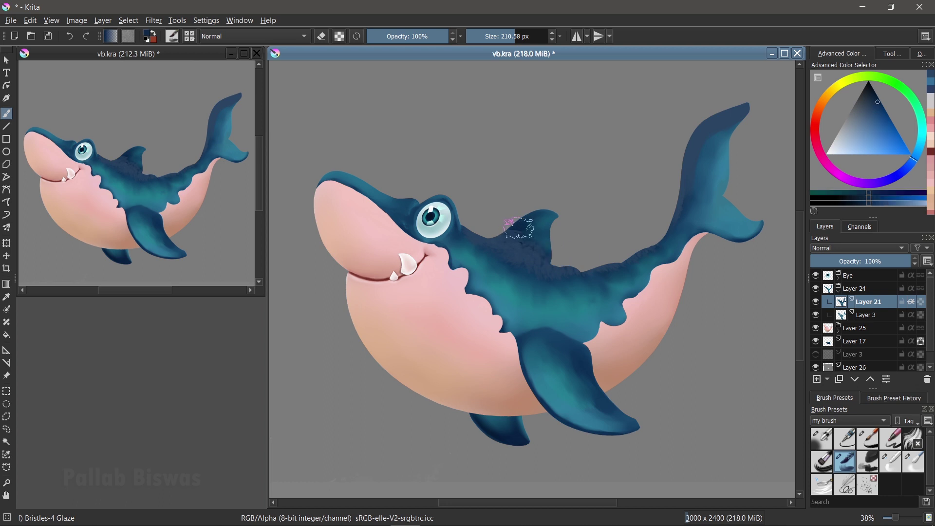
left_click(890, 468)
mouse_move(530, 242)
left_mouse_down("shift")
mouse_move(540, 262)
mouse_move(518, 259)
mouse_move(501, 295)
left_mouse_up("shift")
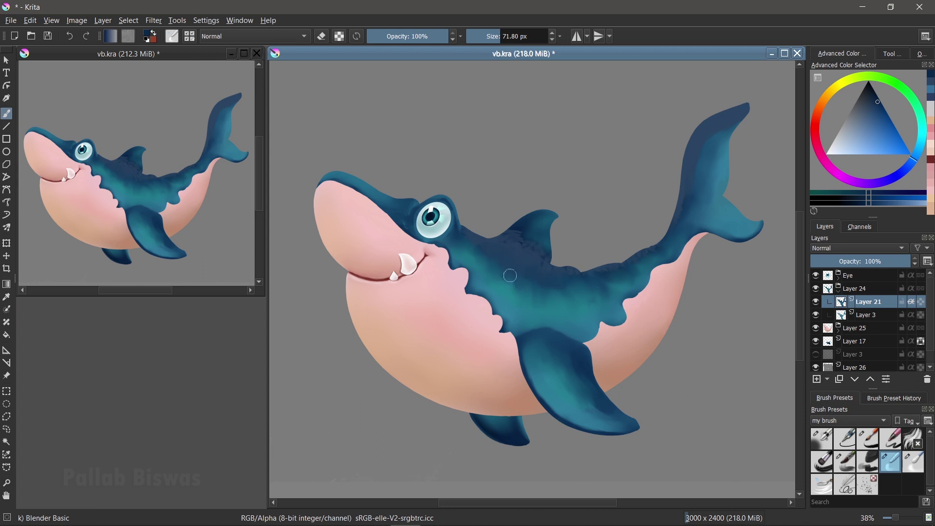
Step: Blend the teal shading under the dorsal fin, then load Bristles-4 Glaze from the 'my brush' set
left_click_drag(512, 278, 569, 270)
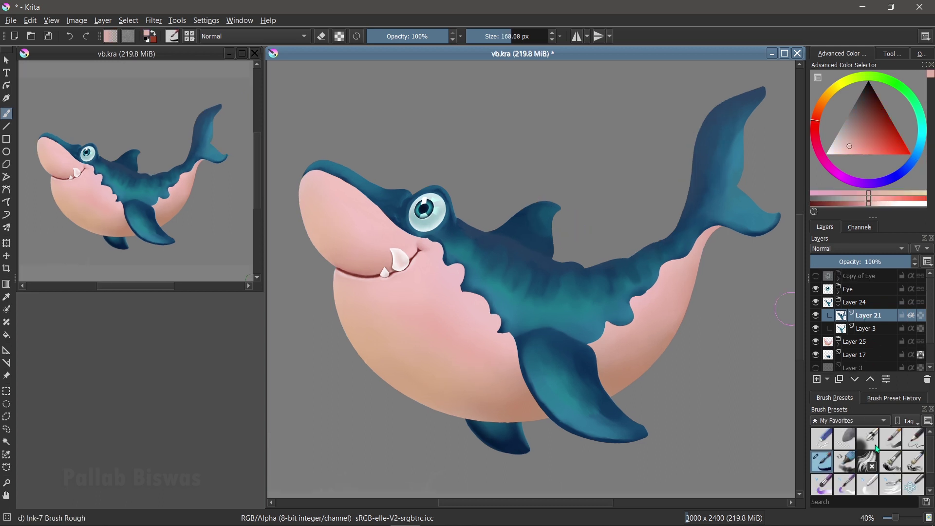
left_click(846, 467)
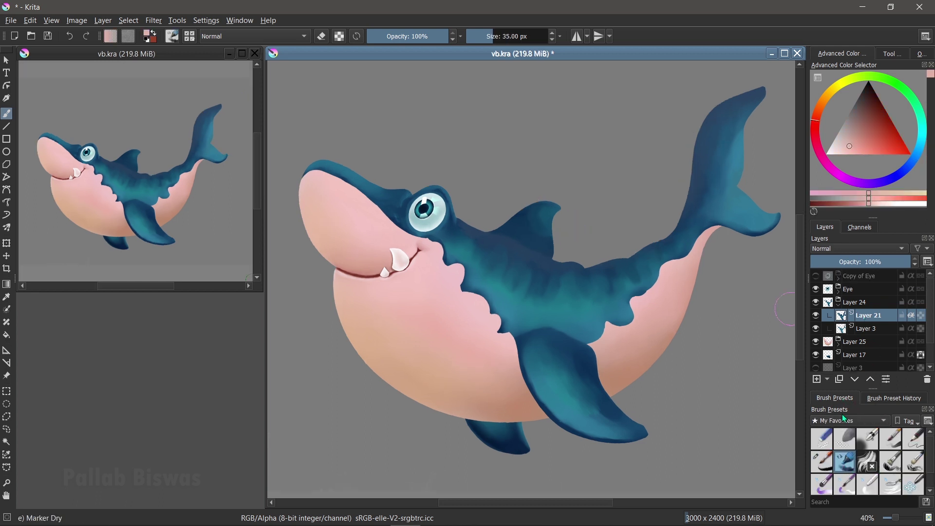
left_click(843, 420)
left_click(841, 411)
left_click(845, 463)
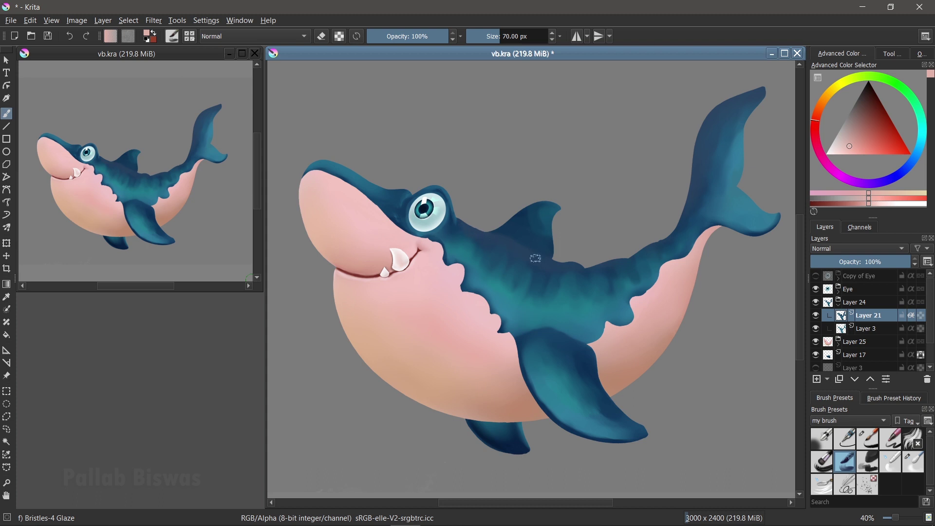
left_click_drag(526, 267, 552, 294)
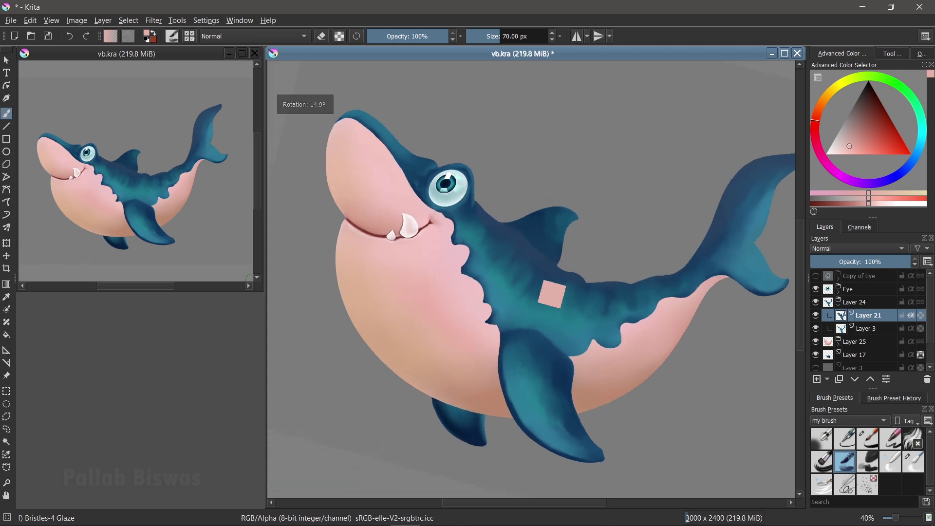
Step: Reset the view rotation and paint sampled dark blue streaks along the shark's back
key("2")
key("5")
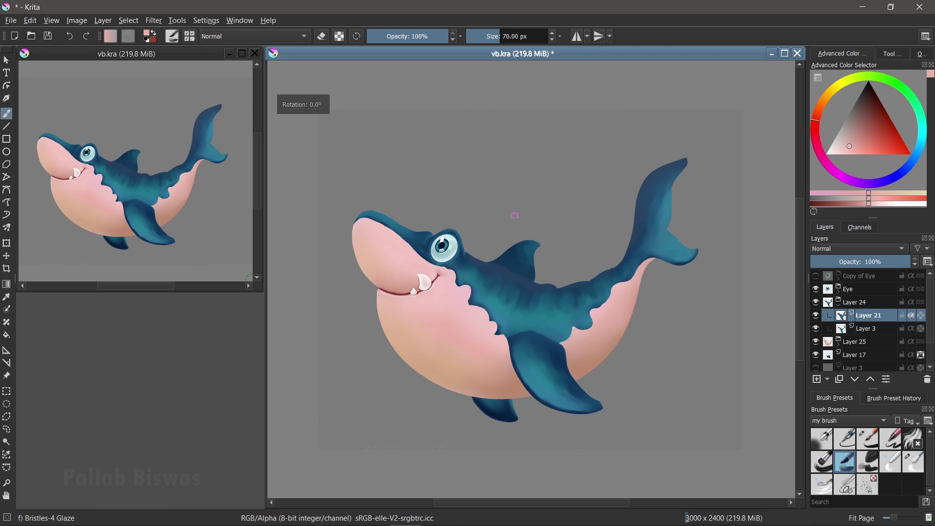
scroll(468, 287, "up", 3)
left_click(536, 268, "ctrl")
left_click(873, 104)
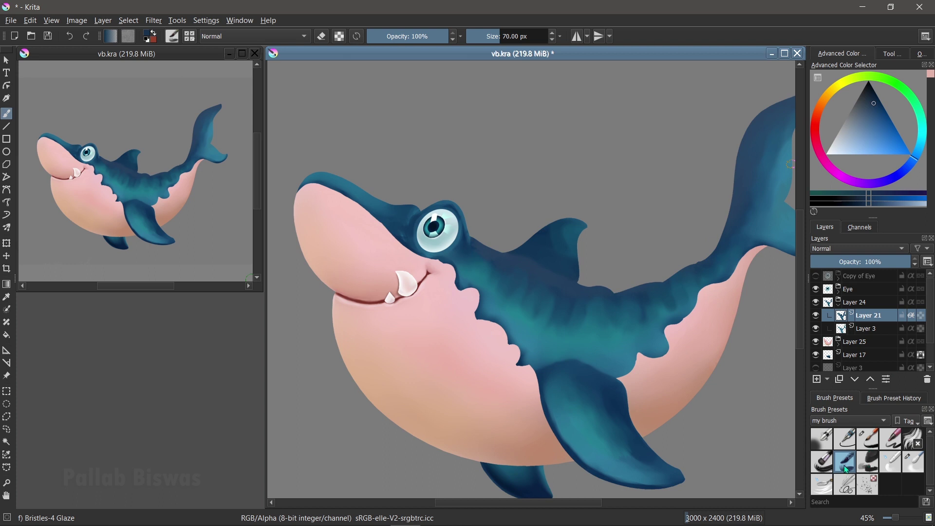
left_click_drag(508, 259, 497, 254)
left_click(869, 103)
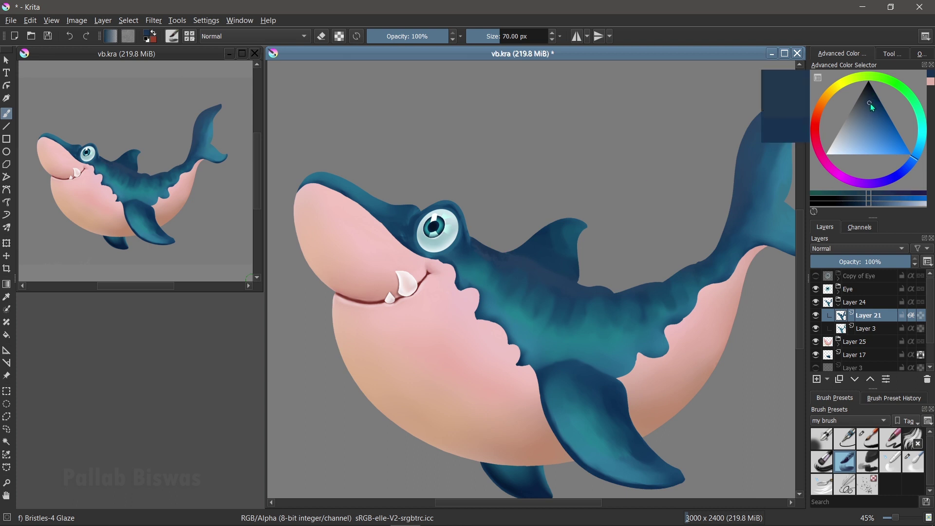
mouse_move(527, 259)
left_mouse_down()
mouse_move(512, 259)
mouse_move(605, 292)
mouse_move(526, 263)
mouse_move(511, 267)
mouse_move(553, 288)
mouse_move(619, 293)
mouse_move(699, 262)
left_mouse_up()
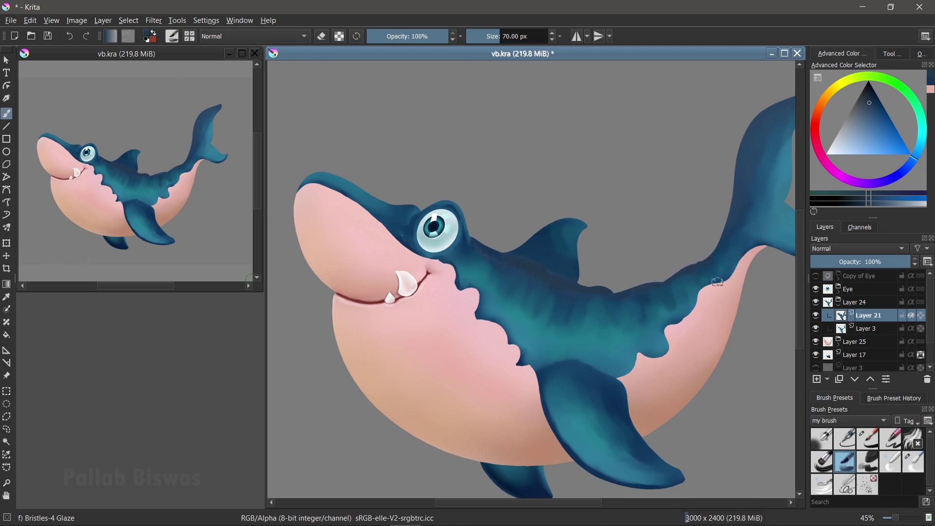
Step: Blend the back with Blender Basic and add a new Layer 27 above Layer 21
left_click(890, 463)
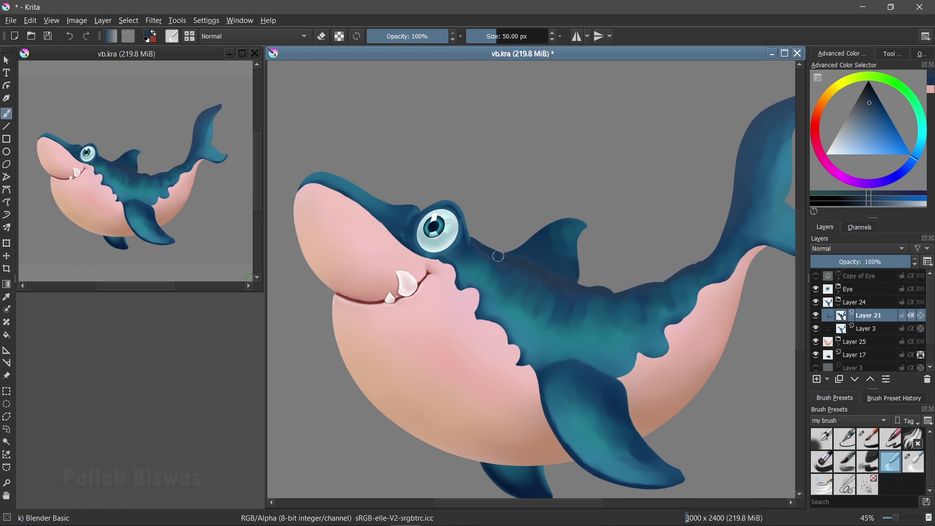
left_click_drag(528, 302, 478, 236)
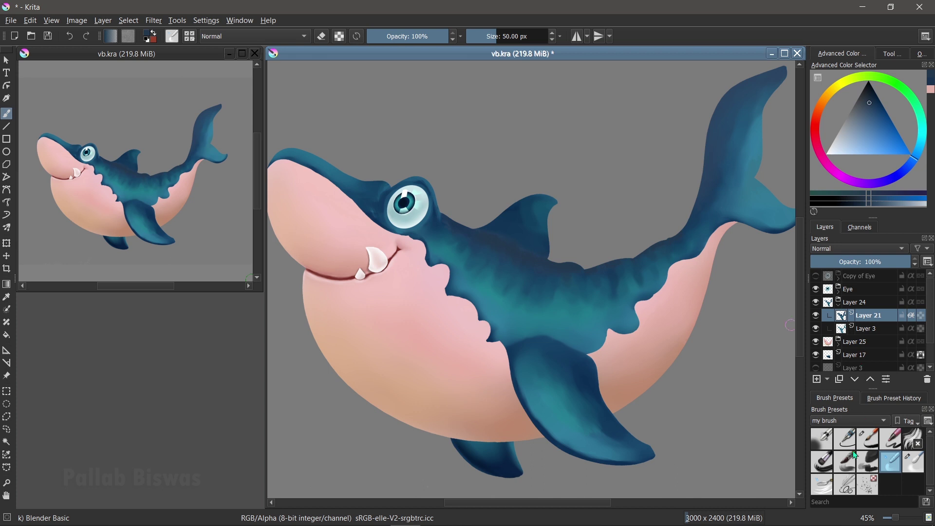
left_click(847, 469)
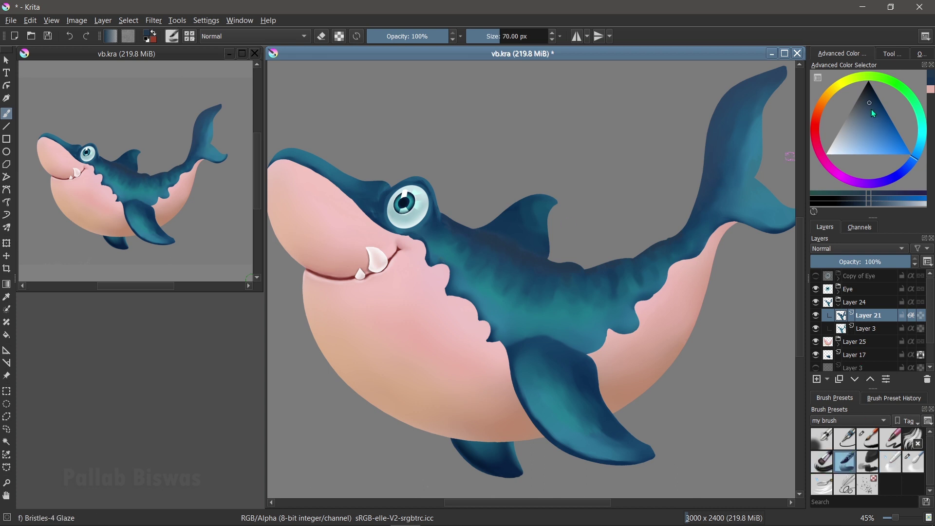
left_click(817, 379)
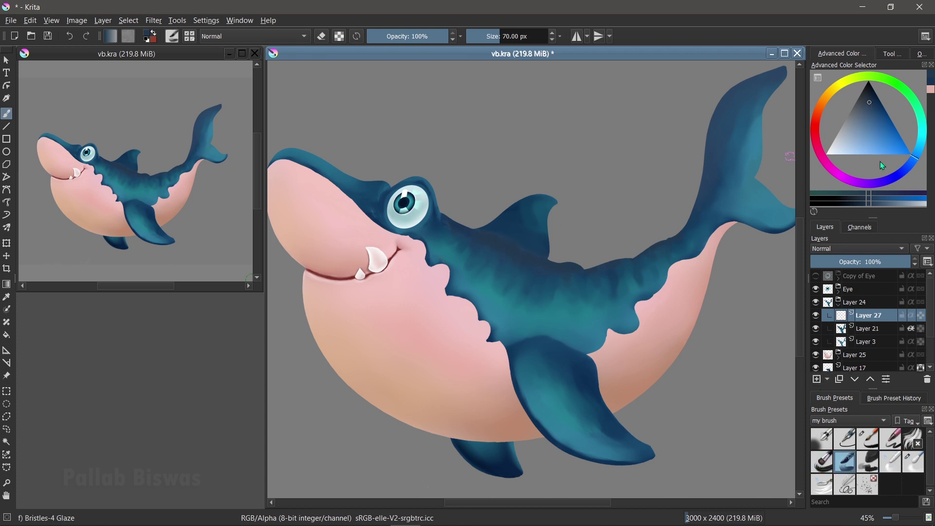
Step: Zoom in and repaint the eye pupil in dark blue with Bristles-4 Glaze
left_click(871, 101)
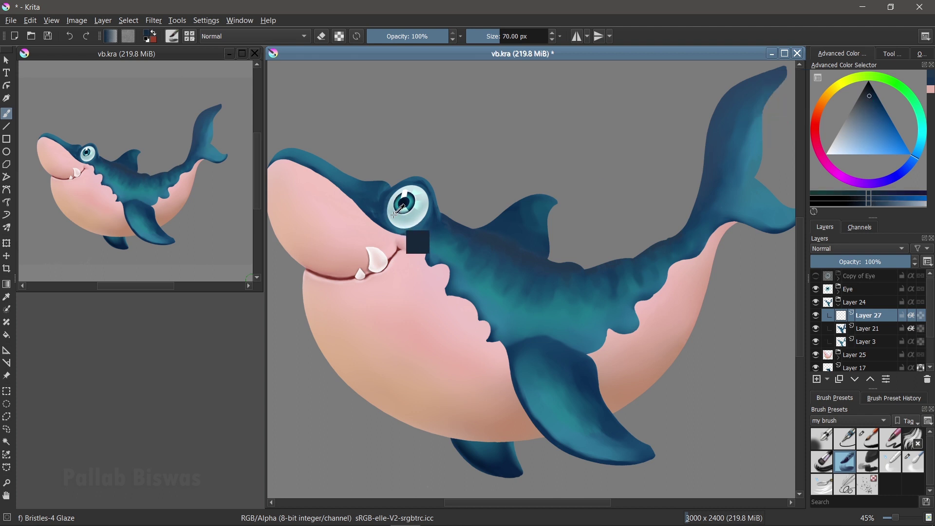
left_click(876, 100)
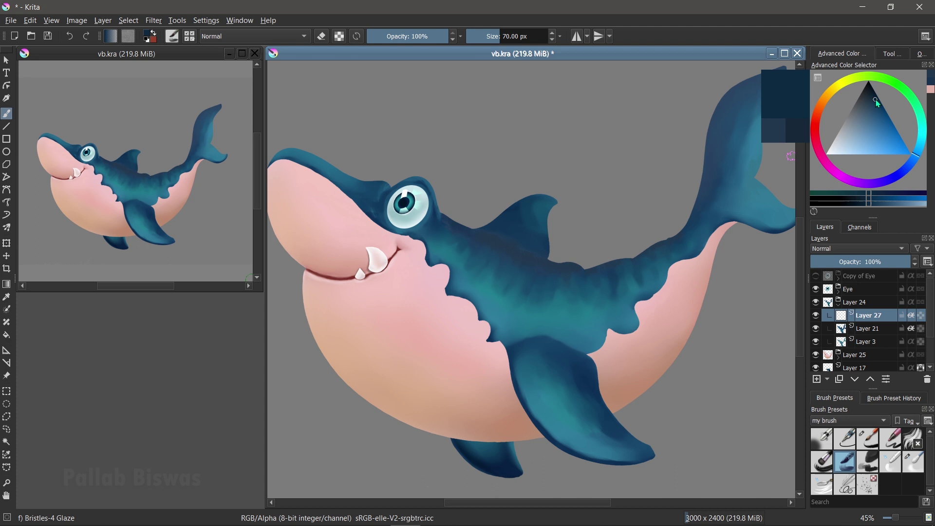
scroll(390, 204, "up", 2)
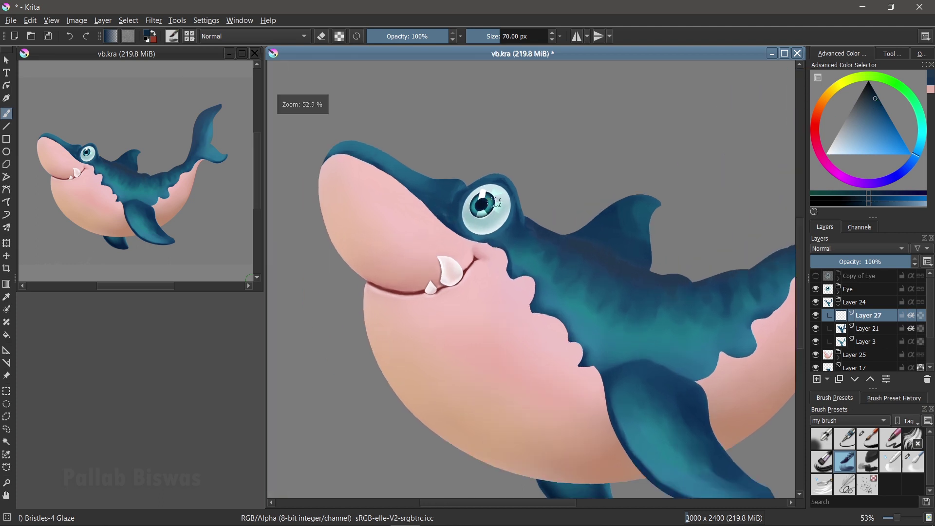
mouse_move(479, 208)
left_mouse_down()
mouse_move(468, 220)
mouse_move(475, 196)
mouse_move(503, 216)
mouse_move(466, 224)
mouse_move(499, 204)
left_mouse_up()
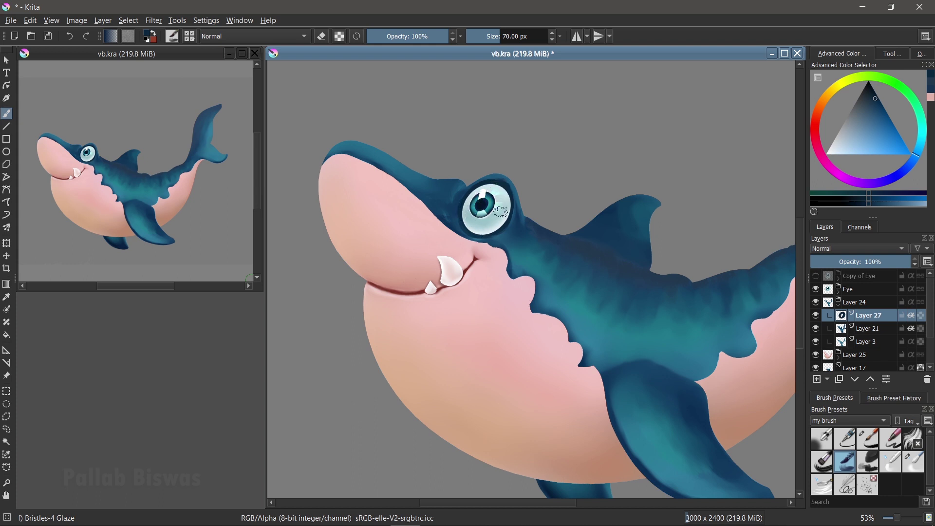
left_click(873, 91)
mouse_move(475, 222)
left_mouse_down()
mouse_move(467, 214)
mouse_move(504, 196)
mouse_move(472, 215)
left_mouse_up()
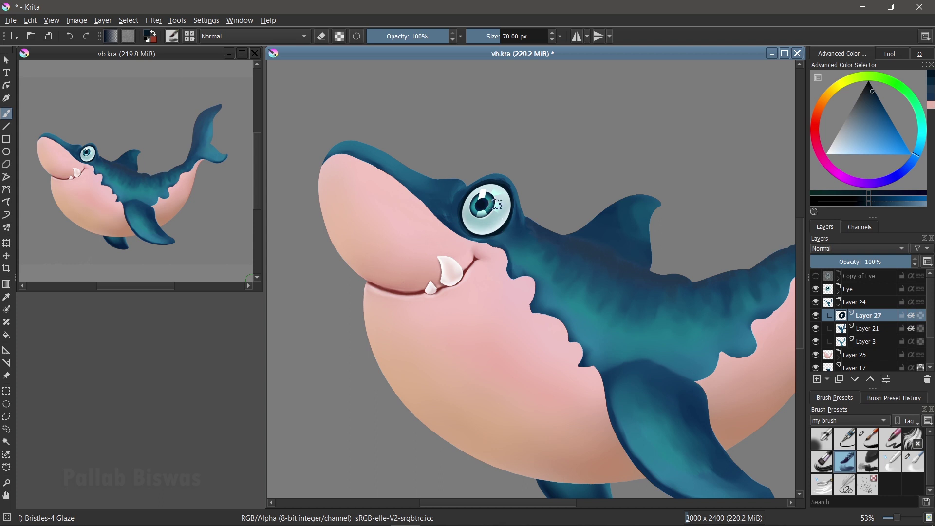
Step: Shrink Blender Blur to 29.14 px to soften the socket, then pick a lighter teal
left_click(892, 463)
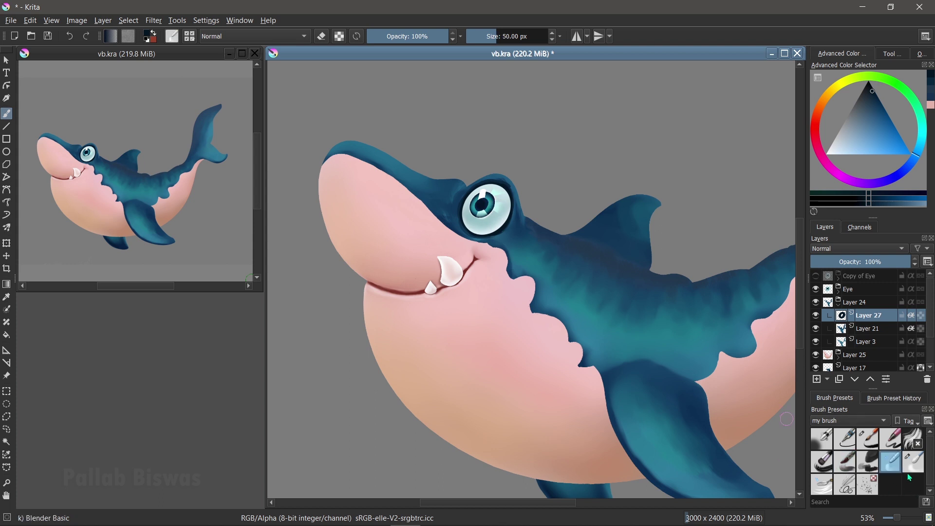
left_click(911, 465)
left_click_drag(541, 195, 504, 207)
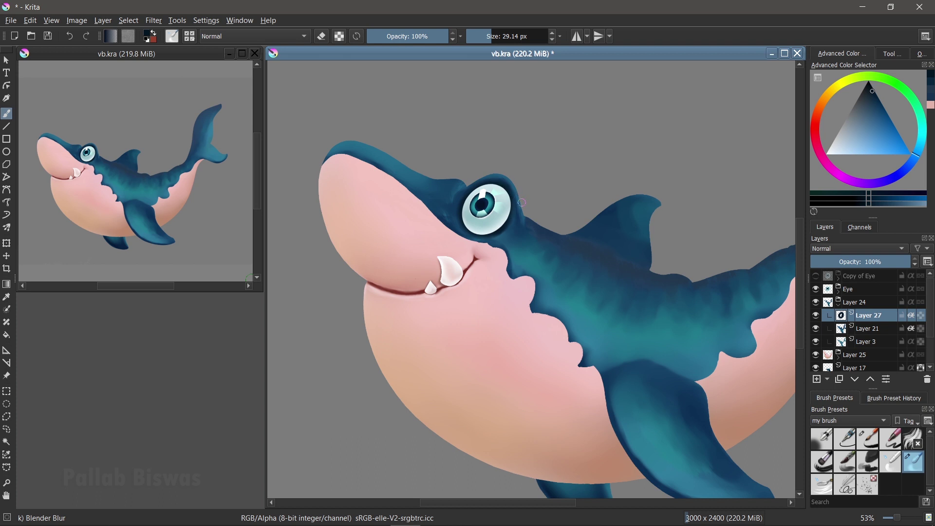
left_click(644, 372, "ctrl")
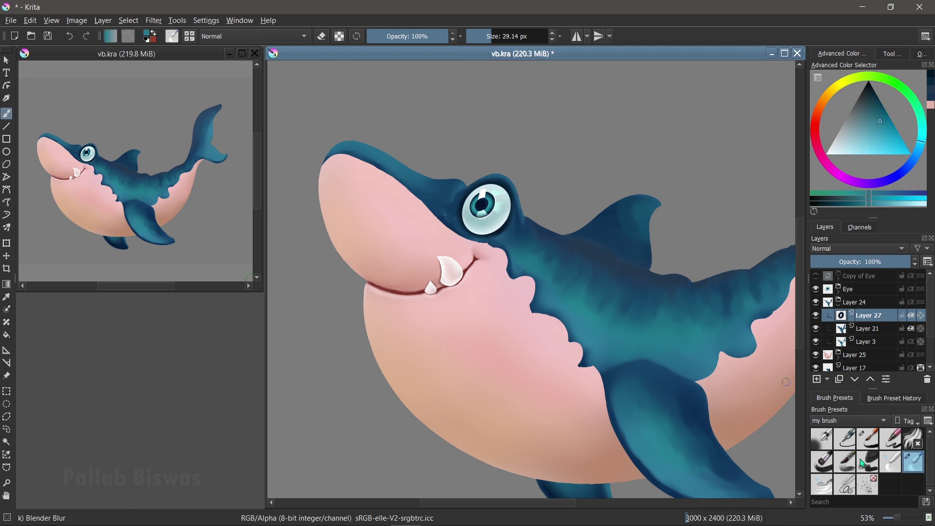
Step: Paint teal shading around the eye with Bristles-4 Glaze at about 62 px, sampling body blues
key("/")
left_click_drag(457, 180, 449, 181)
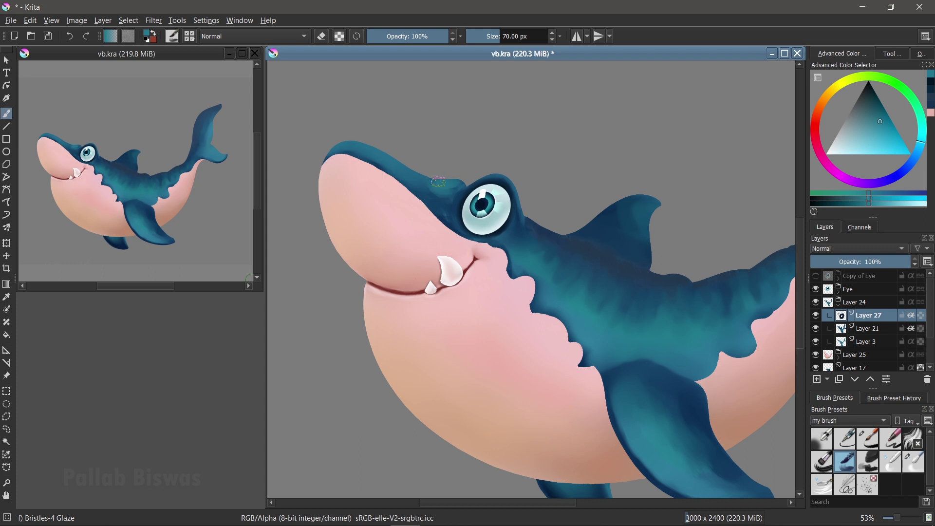
left_click_drag(534, 218, 510, 176)
left_click(542, 231, "ctrl")
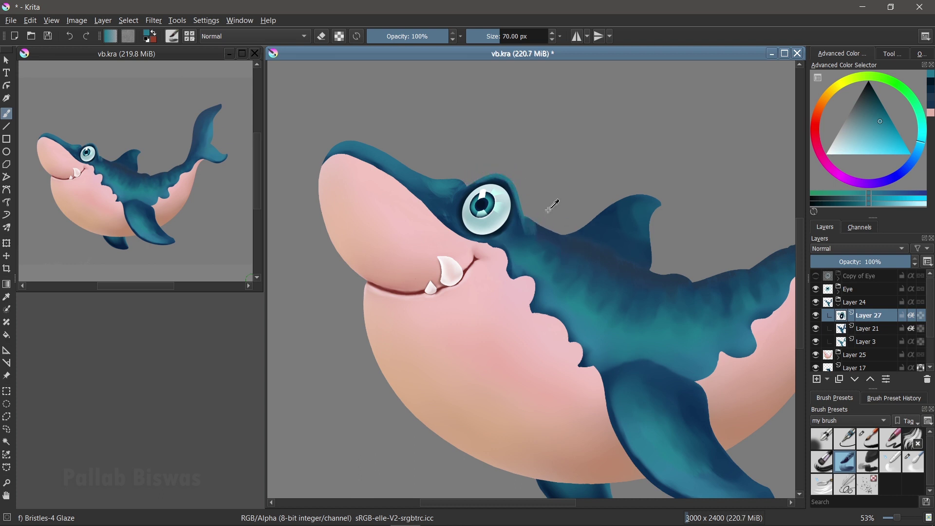
left_click_drag(554, 185, 540, 184)
left_click(520, 219)
left_click(528, 210, "ctrl")
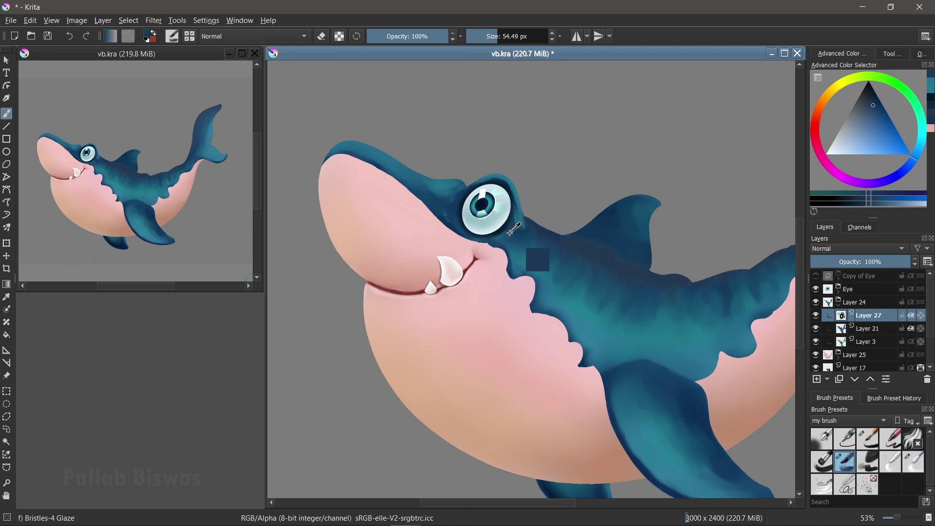
left_click(532, 260, "ctrl")
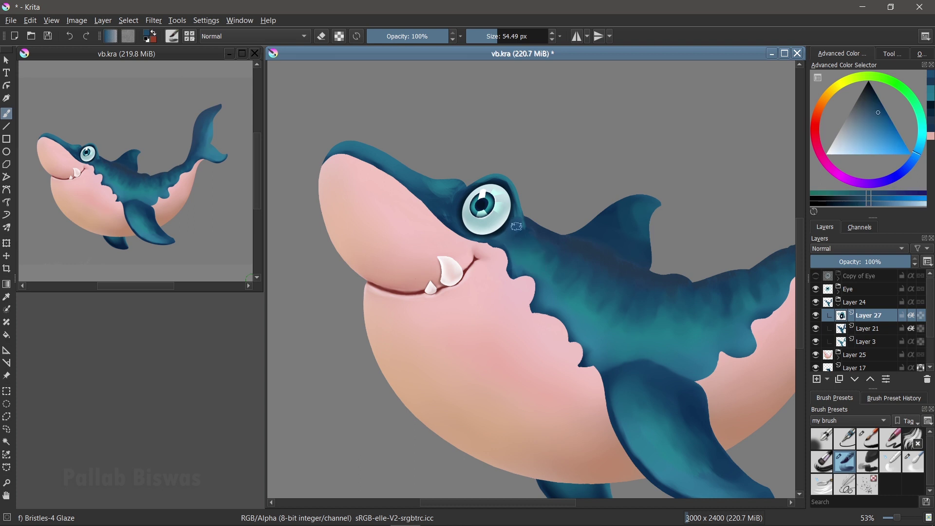
Step: Make Layer 3 active with Bristles-4 Glaze and hide Layer 27 to compare
left_click(913, 462)
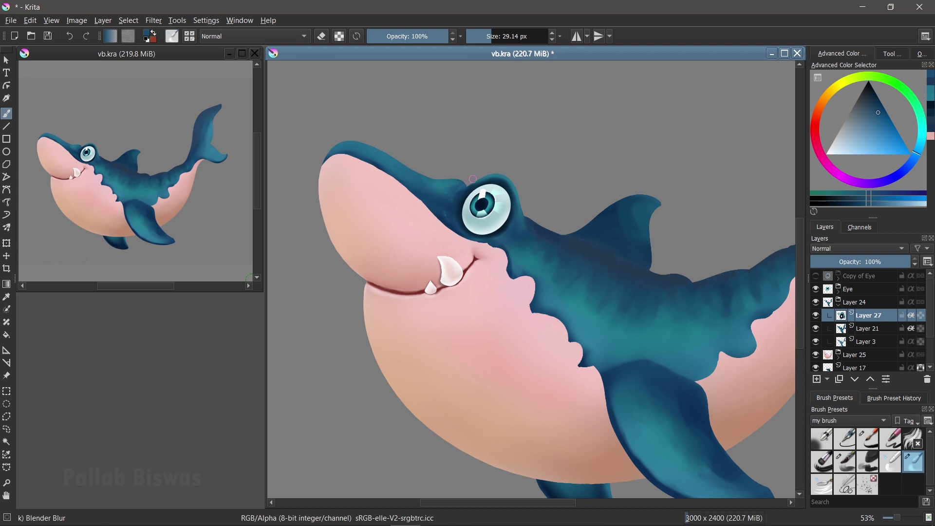
left_click(871, 343)
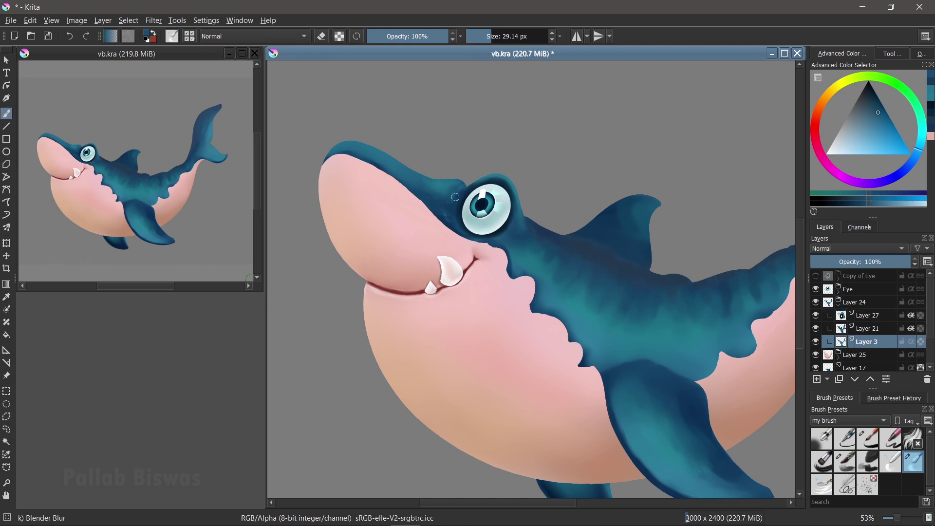
left_click(835, 459)
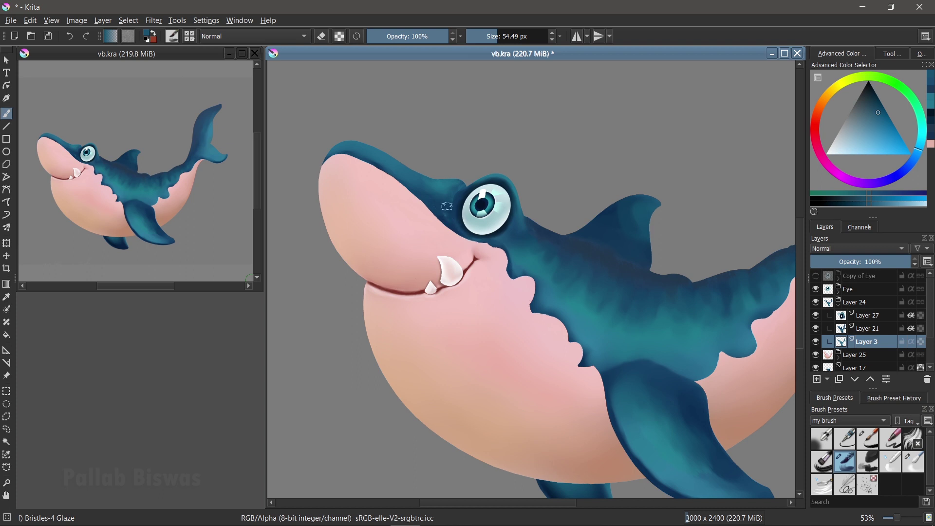
left_click(816, 315)
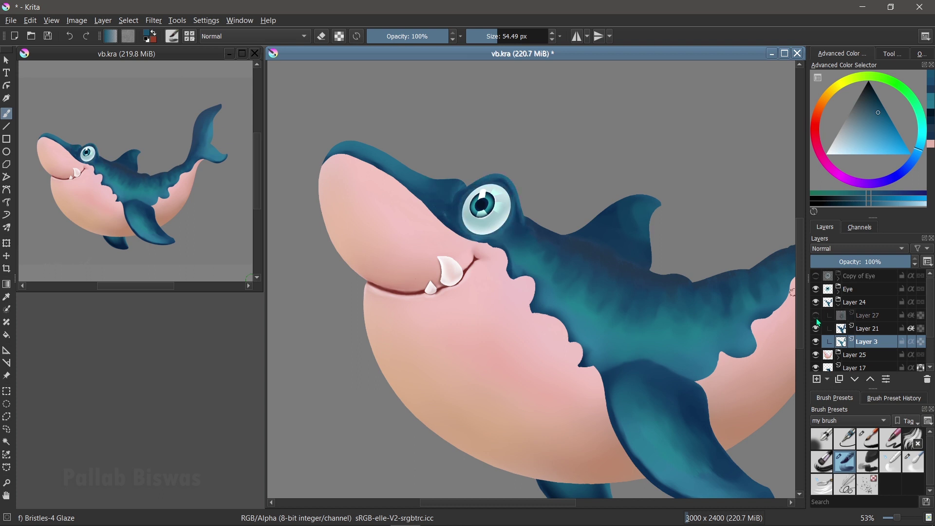
Step: Toggle Layers 21, 3 and 27 visibility to compare, then make Layer 21 active
left_click(816, 329)
left_click(816, 329)
left_click(817, 347)
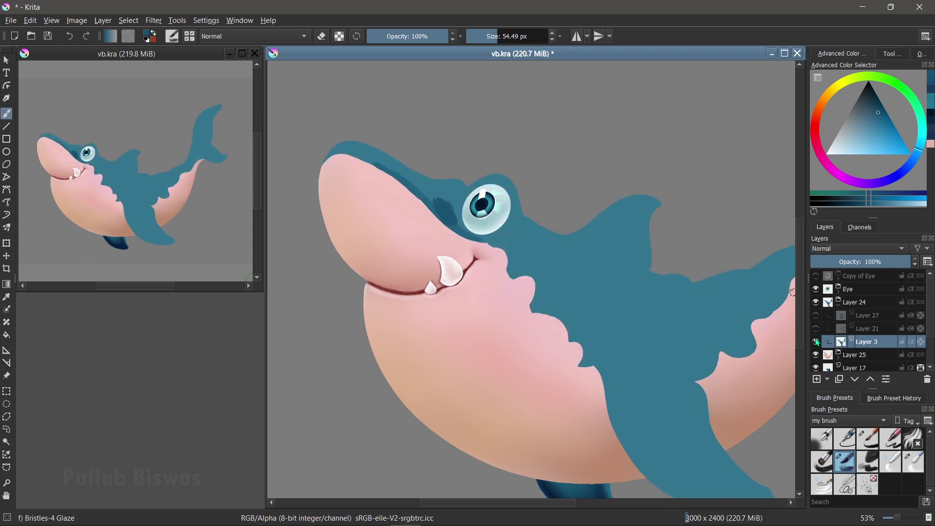
left_click_drag(817, 332, 817, 321)
key("Up")
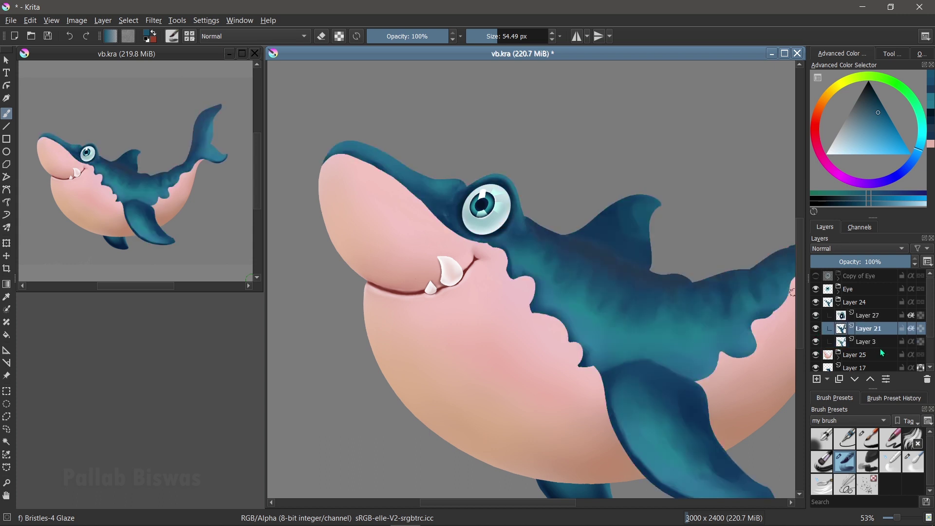
left_click(904, 467)
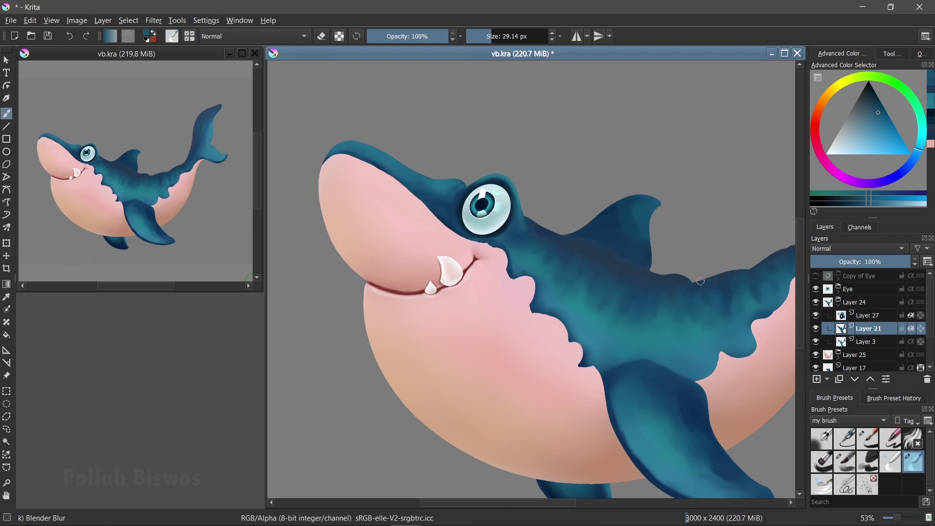
Step: Merge Layer 27 down into Layer 21 and enable Inherit Alpha on Layer 21
left_click(878, 312)
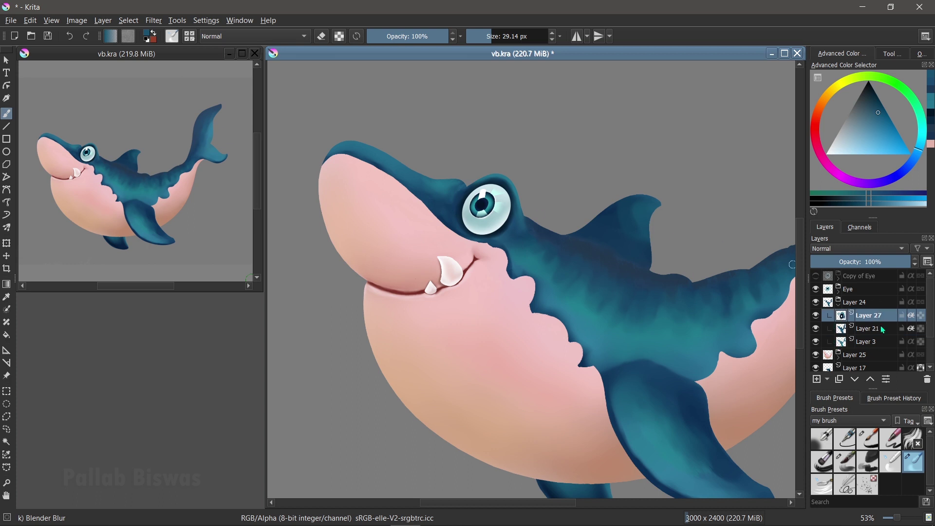
left_click(912, 315)
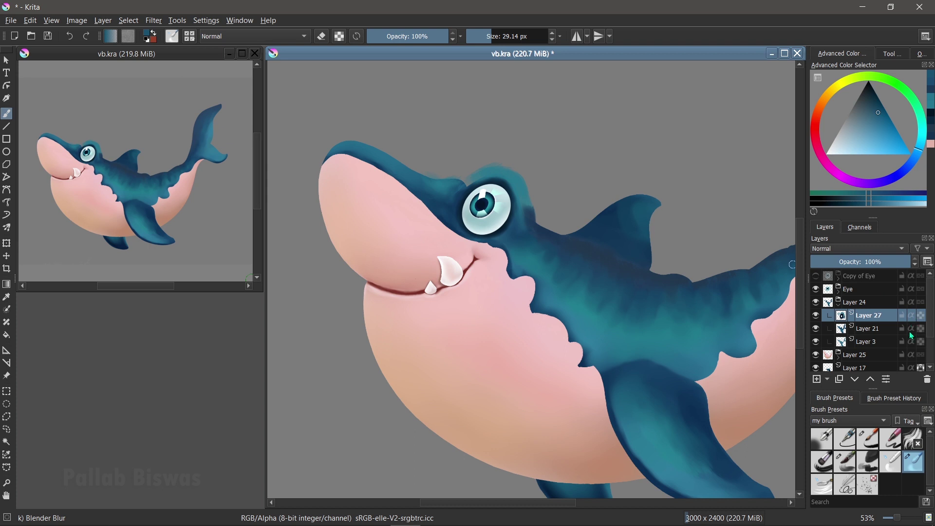
key("shift+Delete")
left_click(912, 316)
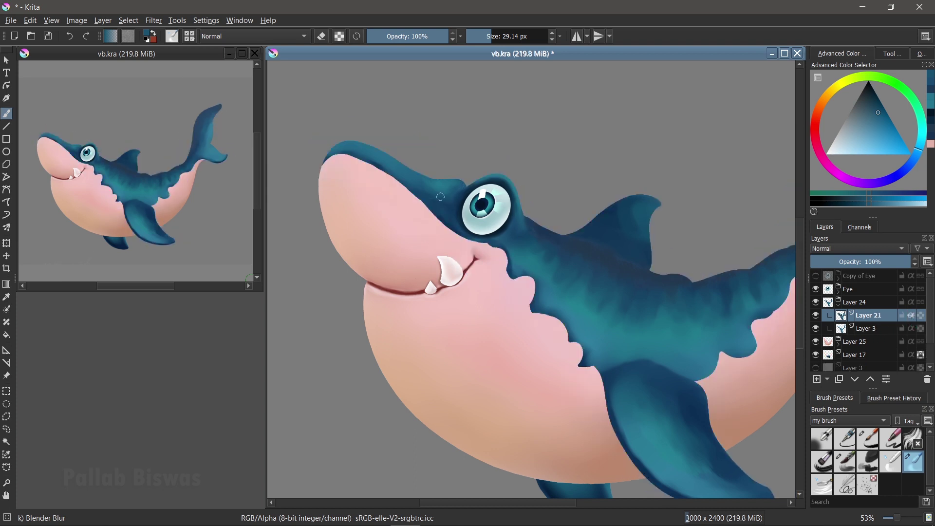
left_click(846, 462)
left_click(506, 221, "ctrl")
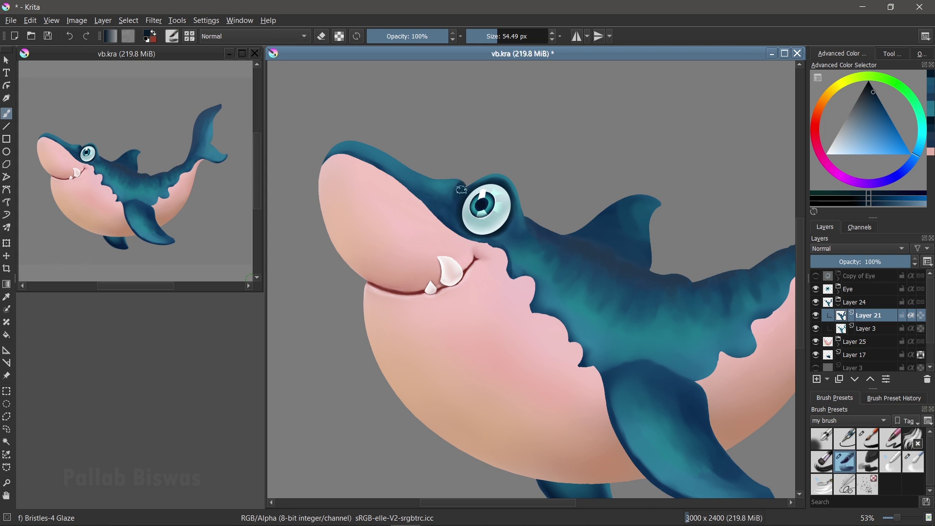
Step: Darken the eye's left edge in blue, then shrink Airbrush Soft to about 16 px
left_click_drag(463, 178, 463, 229)
key("slash")
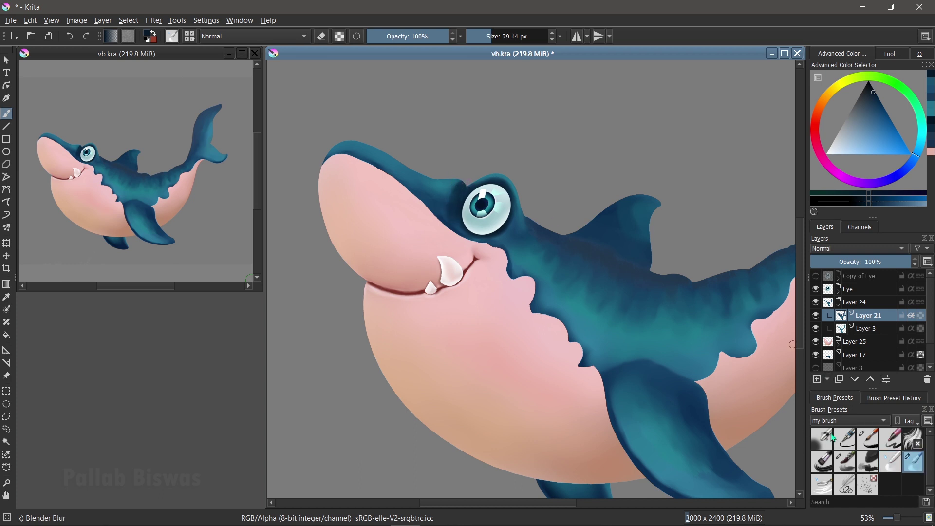
left_click(822, 438)
left_click(603, 324, "ctrl")
left_click_drag(529, 117, 473, 190, "shift")
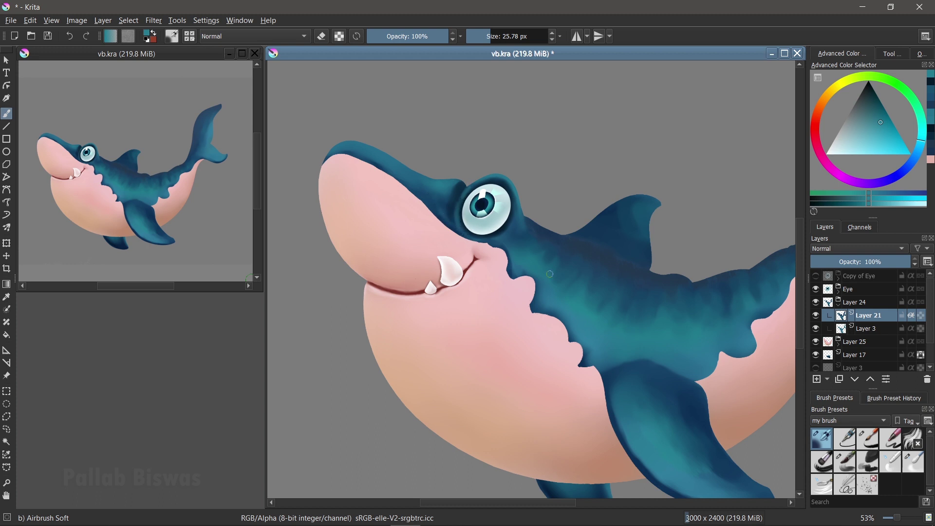
left_click_drag(521, 220, 517, 206)
Step: Blend the shading behind the eye with Blender Blur and view the whole shark
left_click(914, 465)
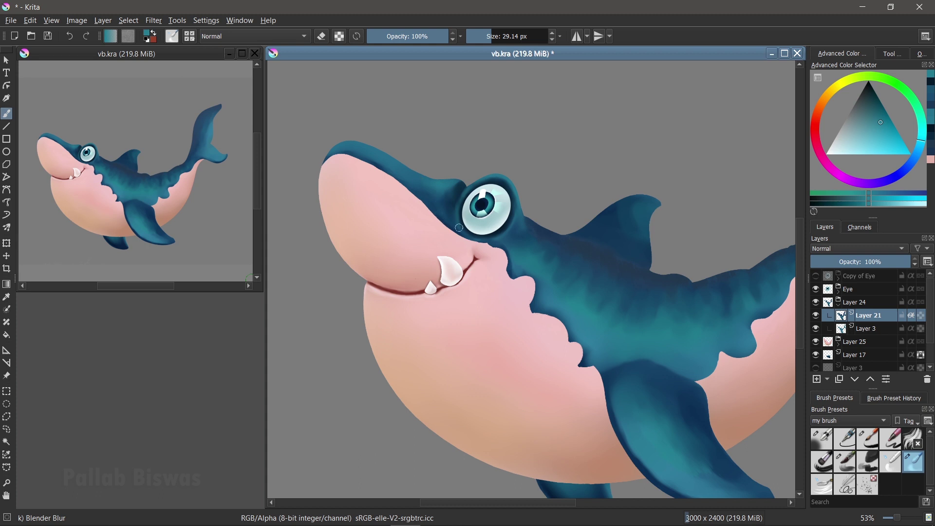
key("bracketleft")
key("bracketleft")
key("bracketright")
key("bracketright")
key("bracketright")
mouse_move(559, 273)
left_mouse_down()
mouse_move(568, 308)
mouse_move(599, 319)
left_mouse_up()
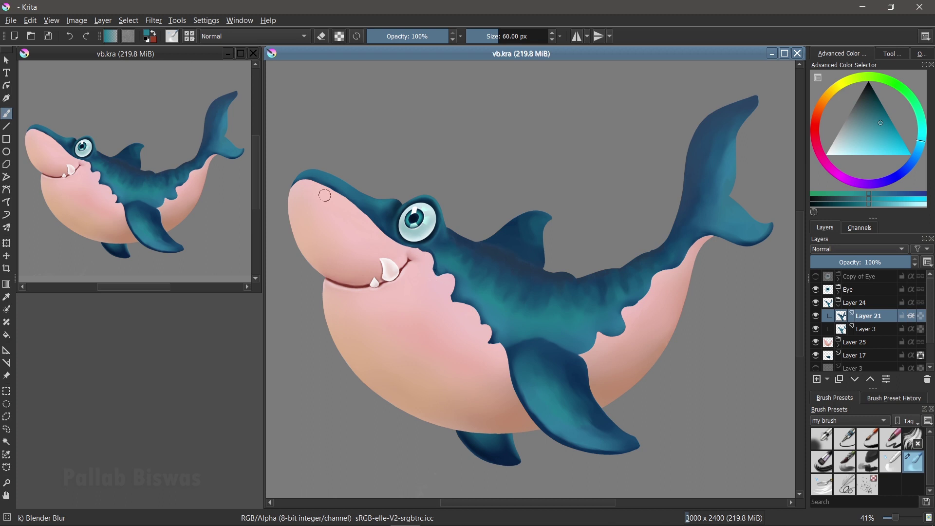
Step: Blur the blue-pink edges at the snout, cheek and belly with Blender Blur
left_click_drag(317, 171, 339, 195)
left_click_drag(429, 256, 450, 295)
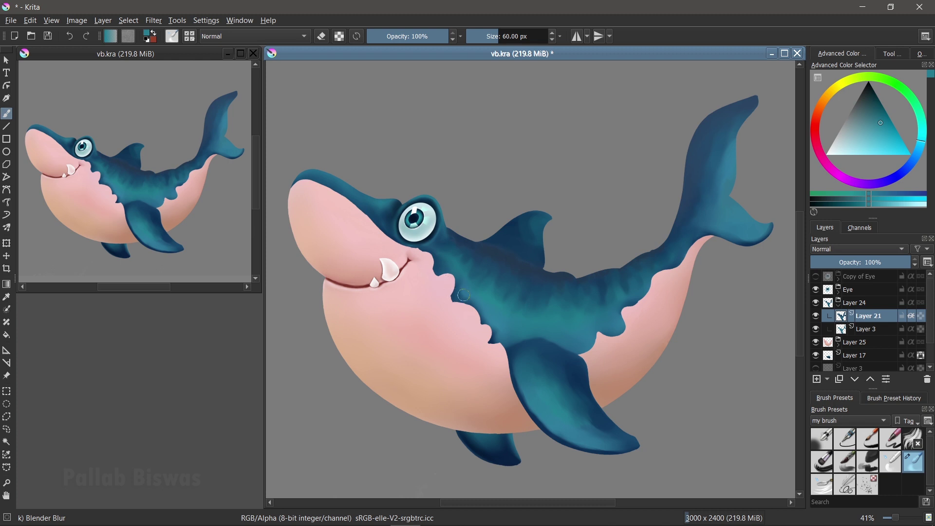
left_click_drag(461, 292, 477, 328)
left_click_drag(633, 305, 618, 330)
Step: Pick a lighter blue and load the Bristles-4 Glaze brush at 70 px
left_click(879, 120)
left_click_drag(880, 123, 869, 111)
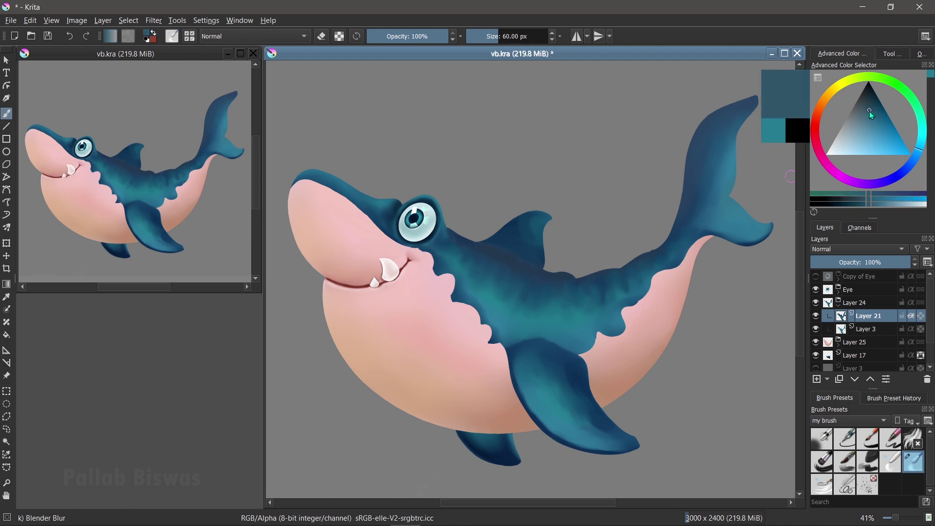
left_click(850, 468)
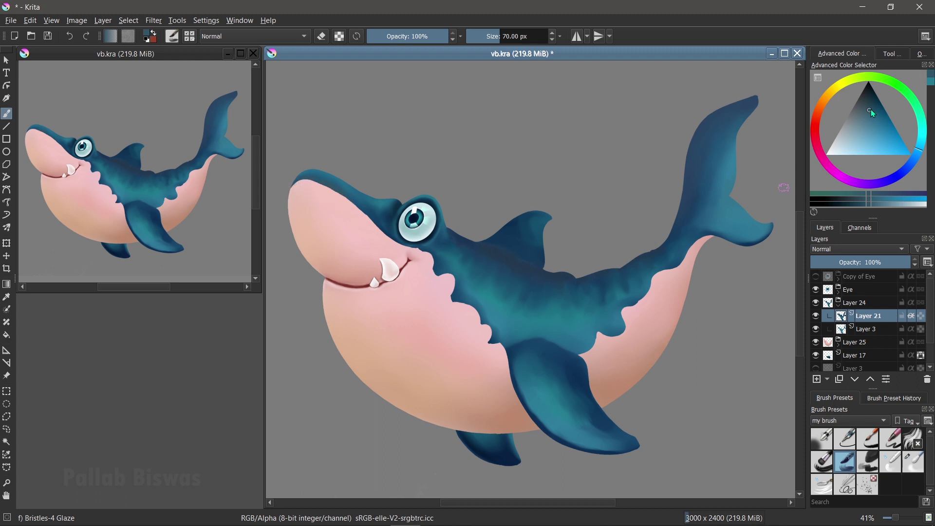
Step: Glaze the head top and push the blue into the pink along the right belly edge
left_click(871, 104)
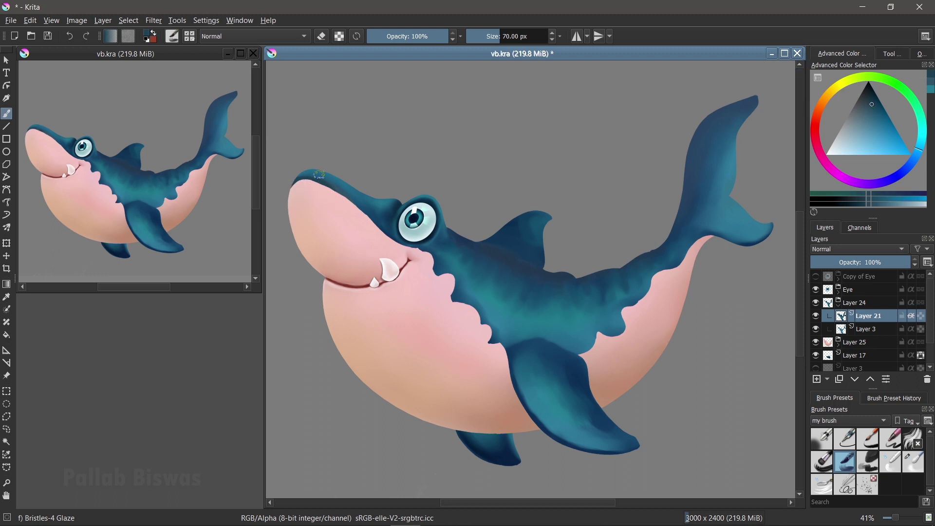
left_click_drag(322, 178, 346, 204)
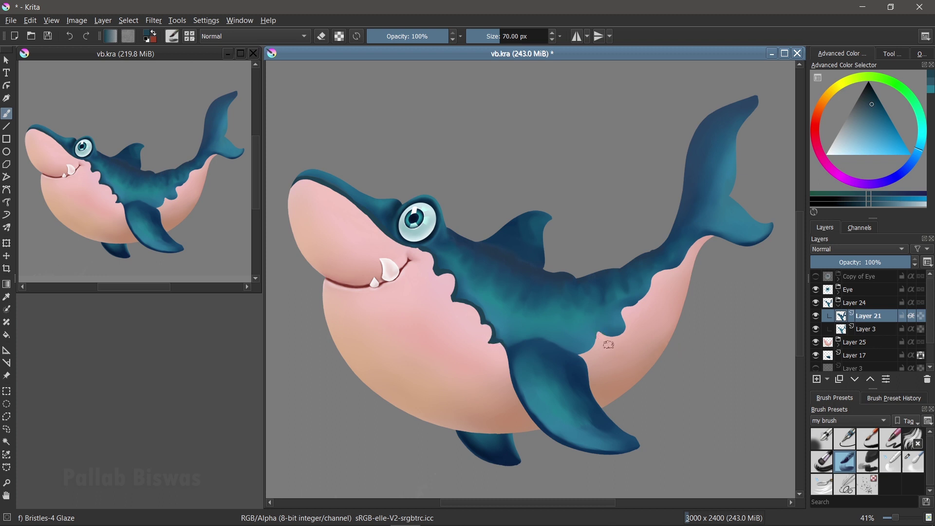
mouse_move(599, 335)
left_mouse_down()
mouse_move(627, 332)
mouse_move(616, 338)
left_mouse_up()
left_click_drag(643, 304, 686, 259)
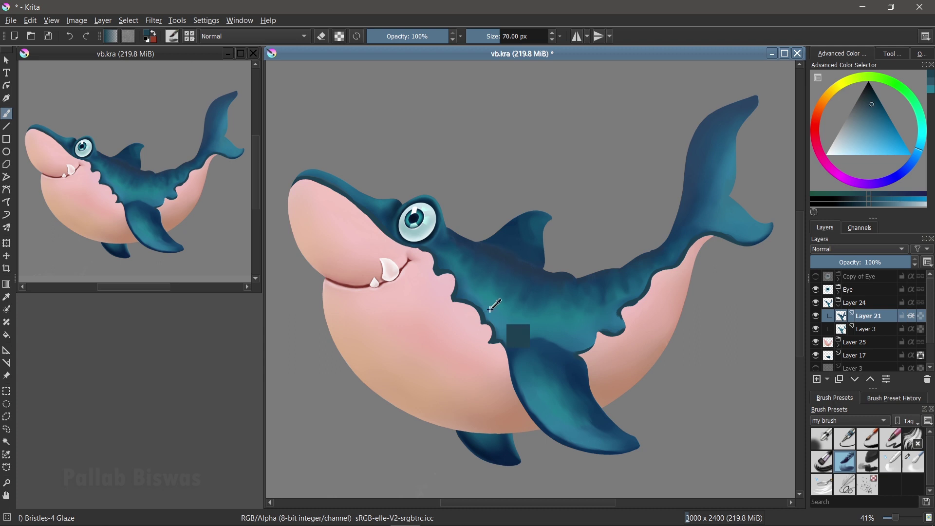
Step: Sample teal and blue shades from the body, settle on a darker teal, and load Blender Blur (60 px)
left_click(514, 334, "ctrl")
left_click_drag(473, 292, 462, 291)
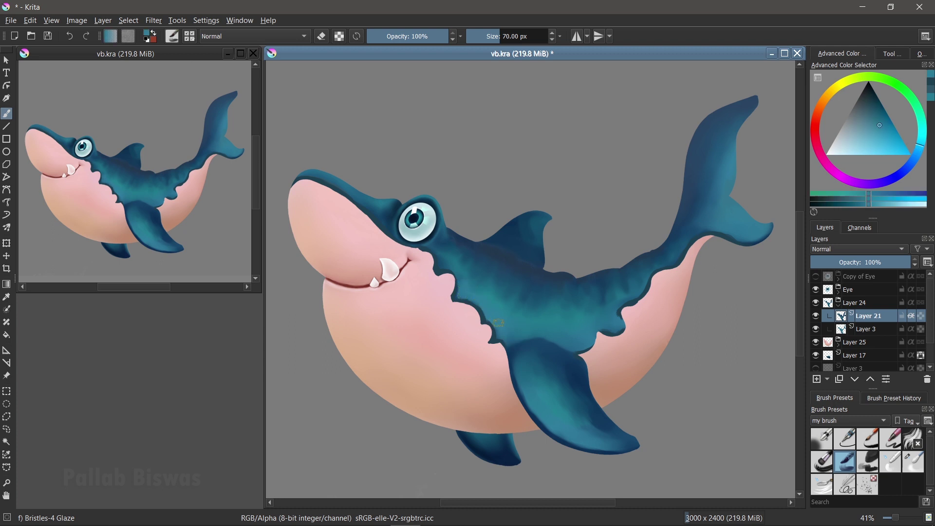
left_click(462, 282, "ctrl")
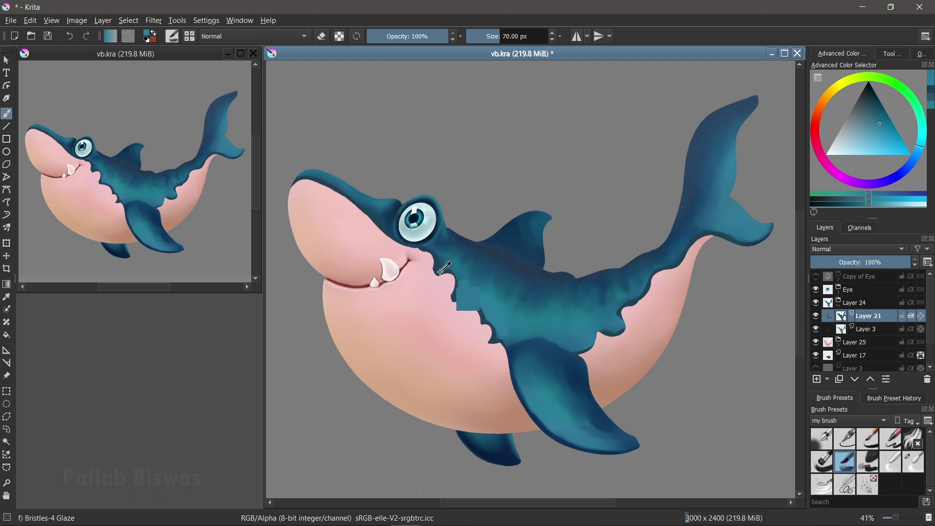
left_click(468, 298, "ctrl")
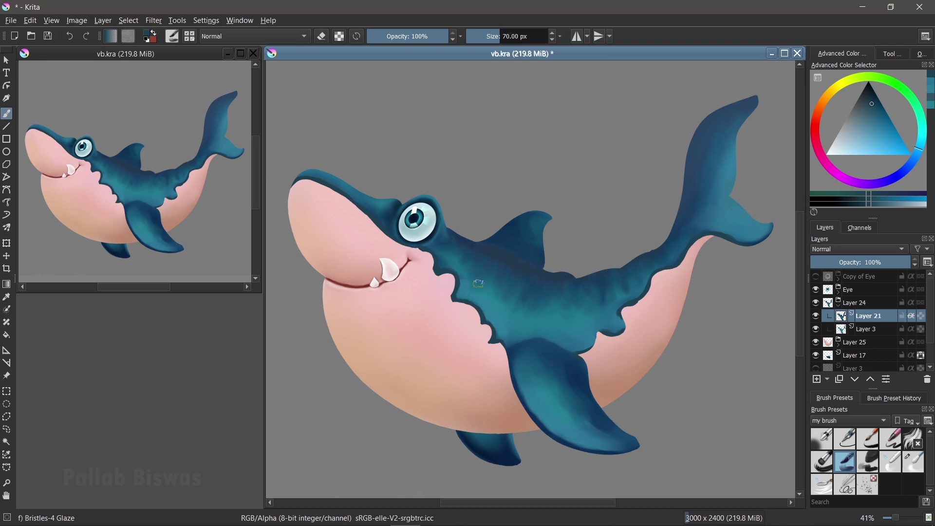
left_click(523, 317, "ctrl")
left_click(455, 267, "ctrl")
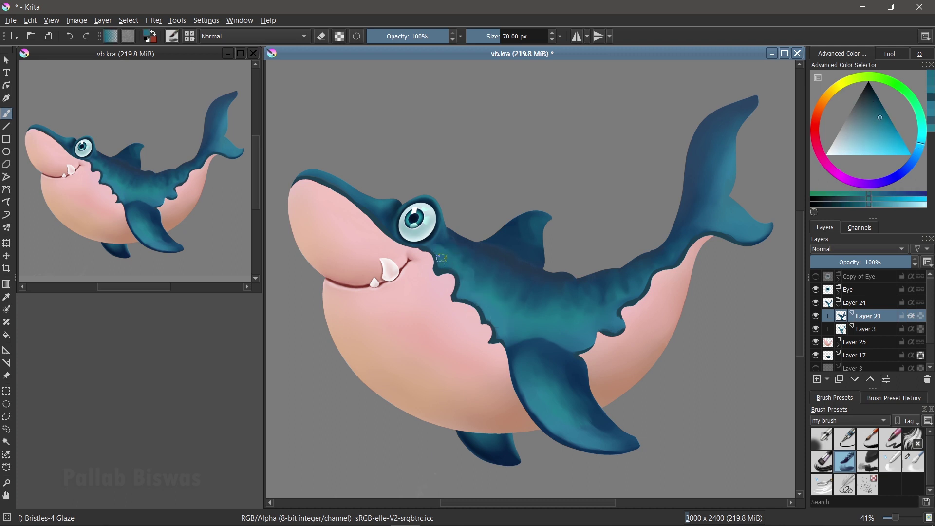
left_click(446, 244, "ctrl")
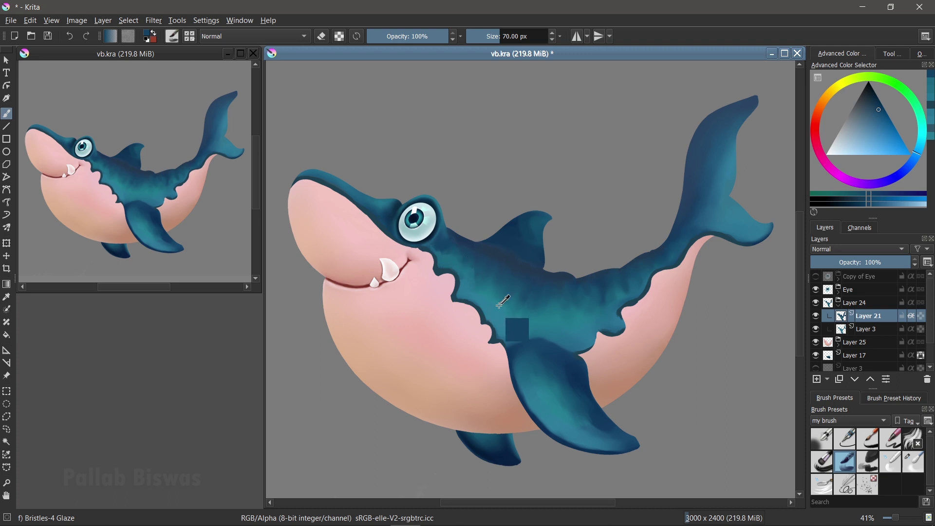
left_click(508, 285, "ctrl")
left_click(322, 169)
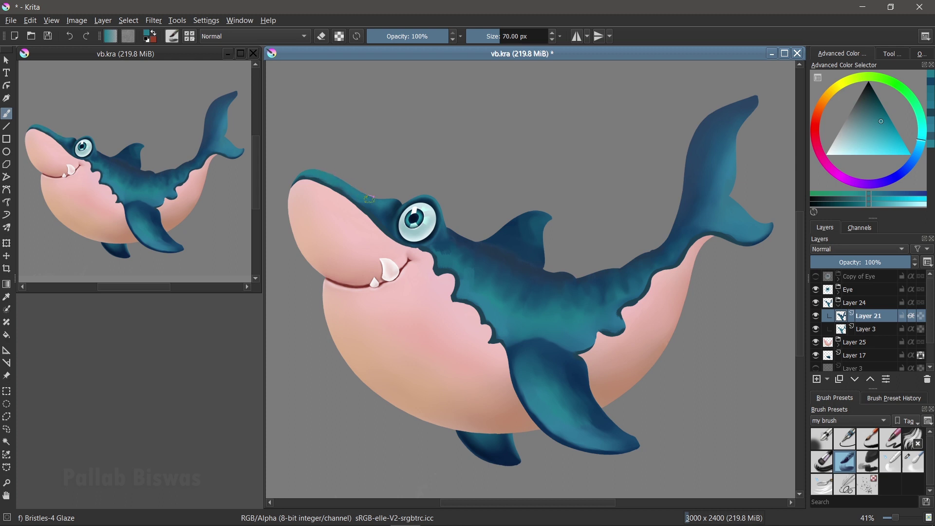
left_click(363, 200, "ctrl")
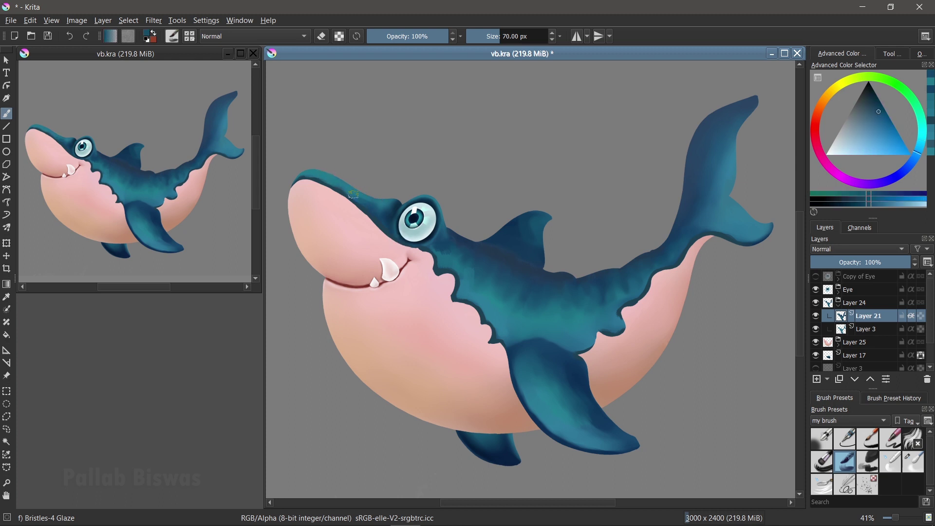
left_click(912, 462)
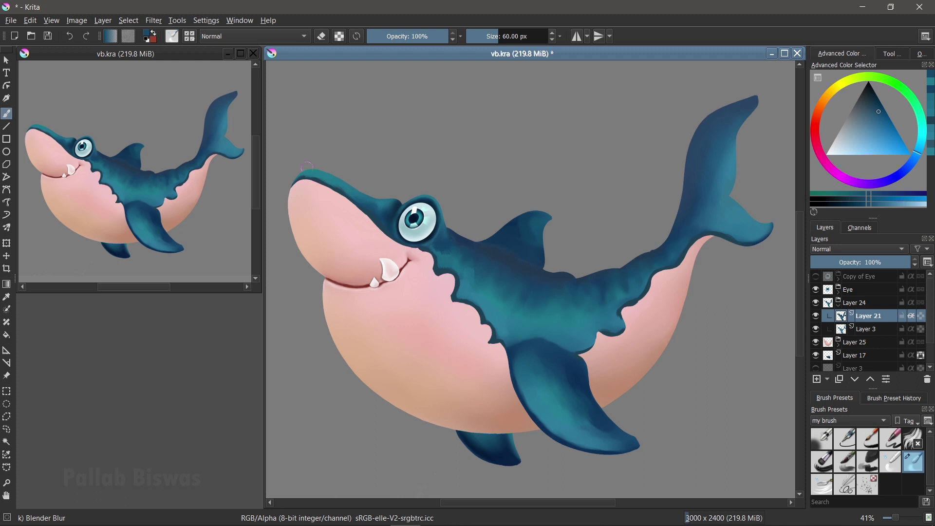
Step: Blur the snout edge where teal meets pink, then shrink the brush to about 44 px
mouse_move(292, 208)
left_mouse_down()
mouse_move(302, 184)
mouse_move(342, 205)
mouse_move(363, 192)
left_mouse_up()
mouse_move(322, 190)
left_mouse_down()
mouse_move(296, 191)
mouse_move(363, 218)
left_mouse_up()
key("bracketleft")
key("bracketleft")
Step: Undo a stray light patch, choose a new blue, and reload Bristles-4 Glaze at 70 px
left_click(529, 326, "ctrl")
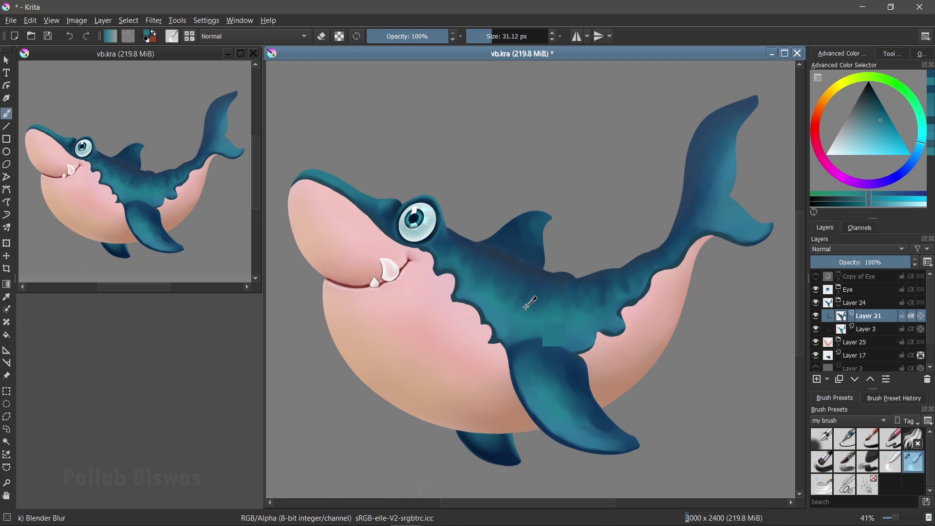
key("ctrl+z")
left_click(920, 150)
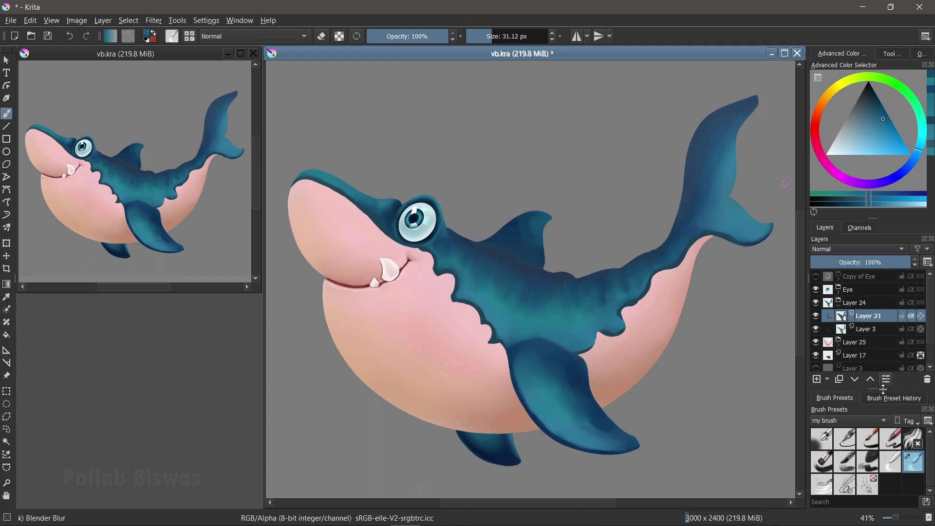
left_click(845, 461)
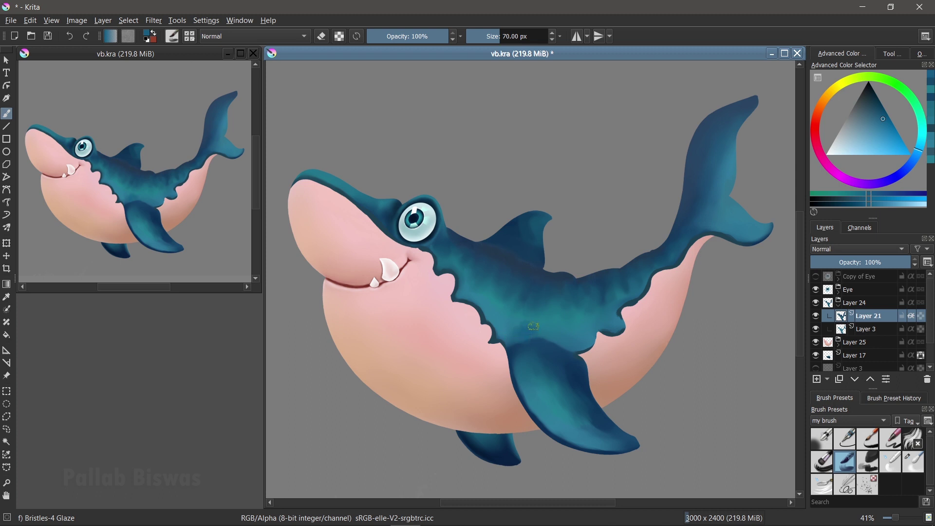
Step: Paint a dark blue shading band on the body above the front fin
left_click_drag(562, 338, 533, 332)
left_click(881, 114)
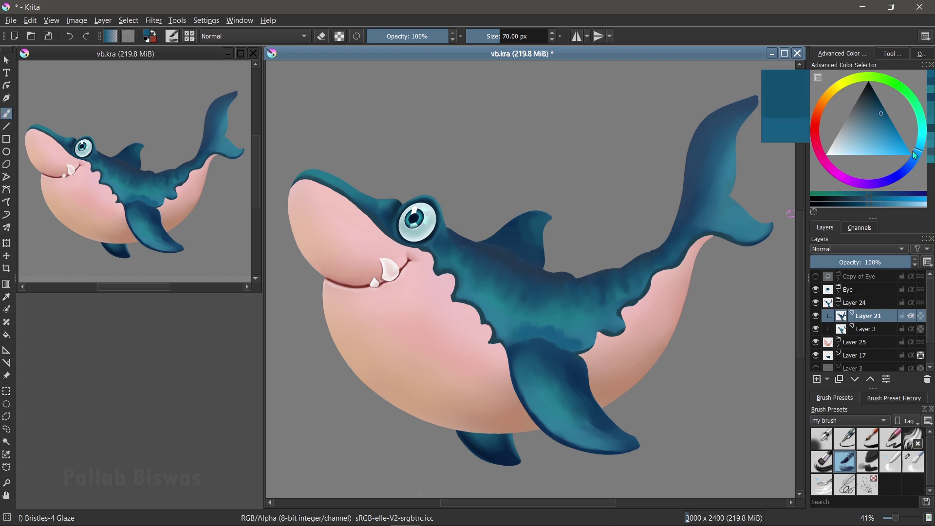
left_click_drag(532, 323, 567, 343)
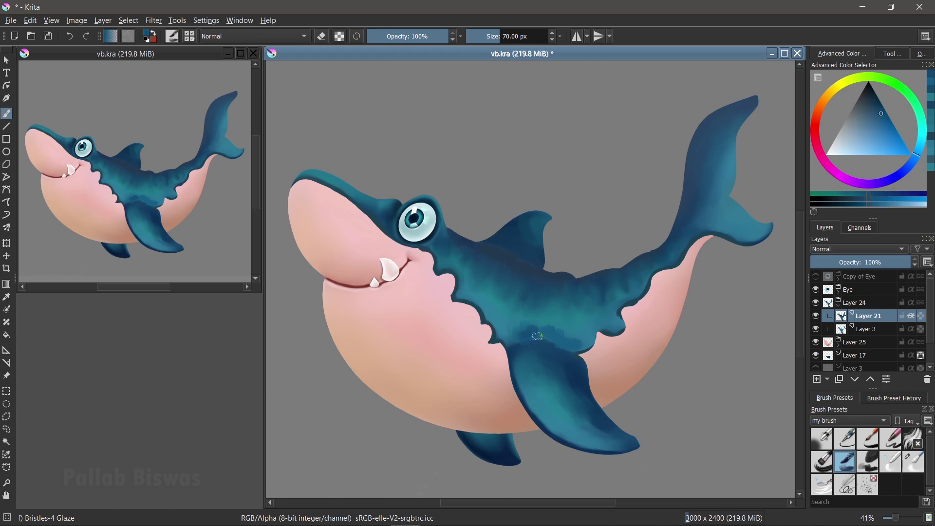
left_click(872, 114)
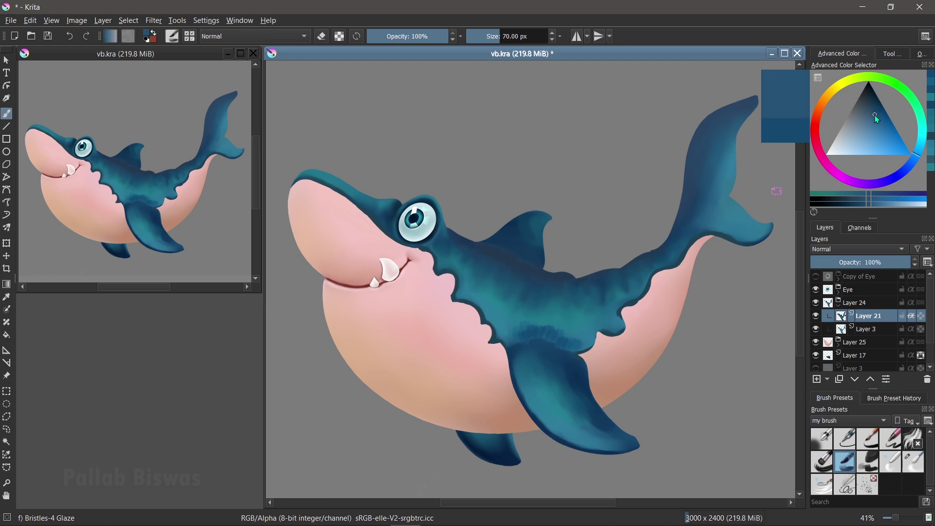
left_click_drag(538, 337, 579, 342)
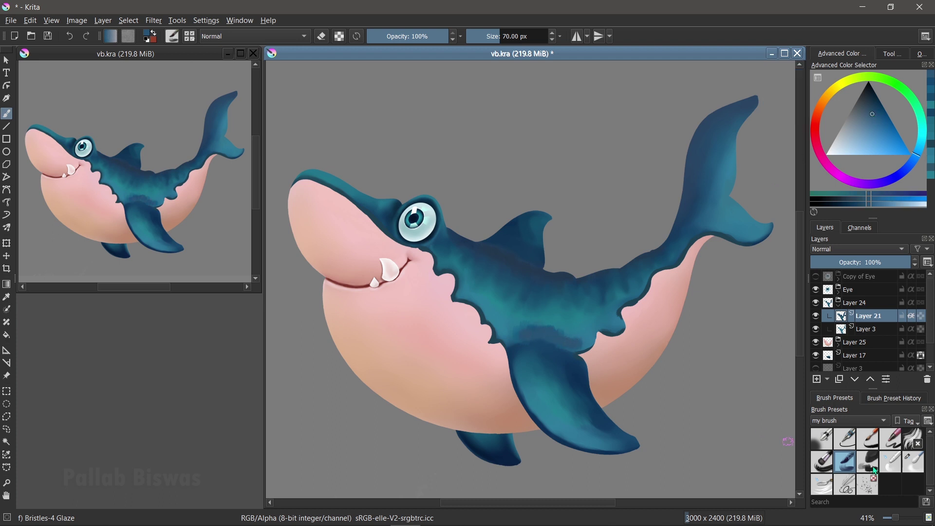
Step: Blend the dark band and the blue-pink belly edge toward the tail with Blender Blur
left_click(909, 467)
mouse_move(541, 320)
left_mouse_down()
mouse_move(561, 333)
mouse_move(535, 344)
left_mouse_up()
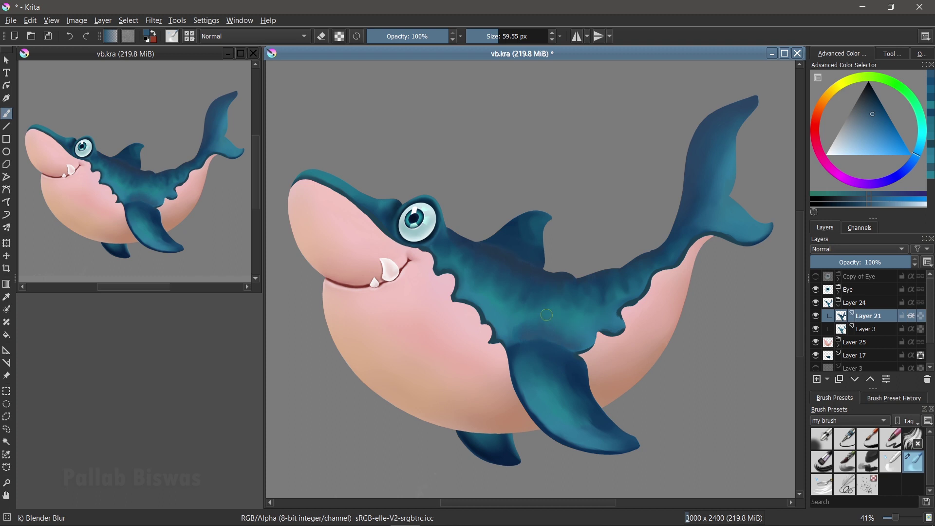
left_click_drag(509, 334, 571, 342)
mouse_move(650, 268)
left_mouse_down()
mouse_move(699, 230)
mouse_move(703, 238)
left_mouse_up()
left_click_drag(721, 242, 609, 317)
mouse_move(628, 329)
left_mouse_down()
mouse_move(601, 319)
mouse_move(604, 364)
mouse_move(578, 333)
left_mouse_up()
left_click(845, 461)
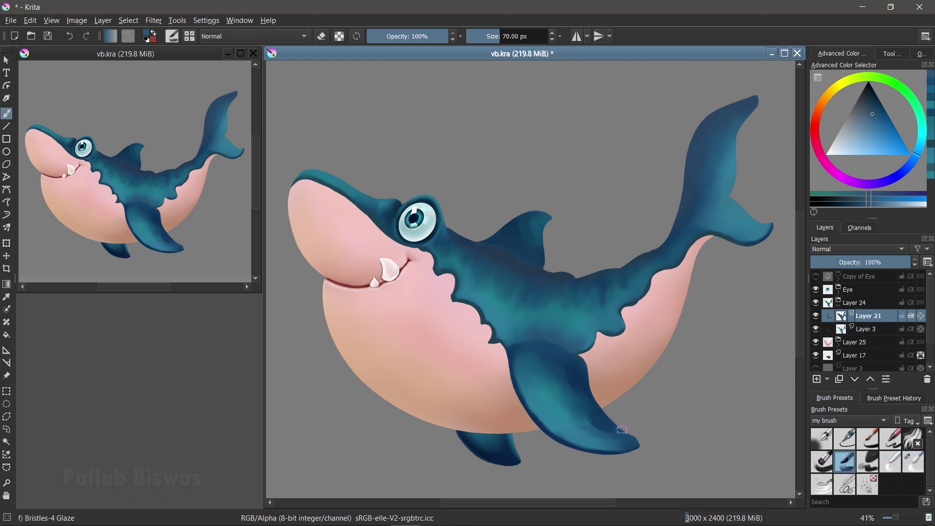
Step: Glaze a short stroke along the fin-belly edge and sample a darker body blue
left_click(509, 366, "ctrl")
left_click_drag(502, 358, 511, 381)
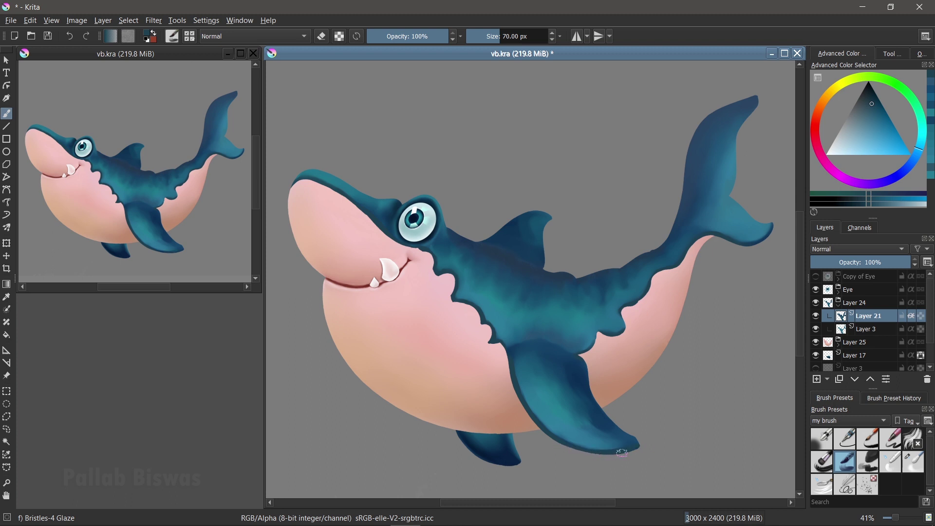
left_click(519, 314, "ctrl")
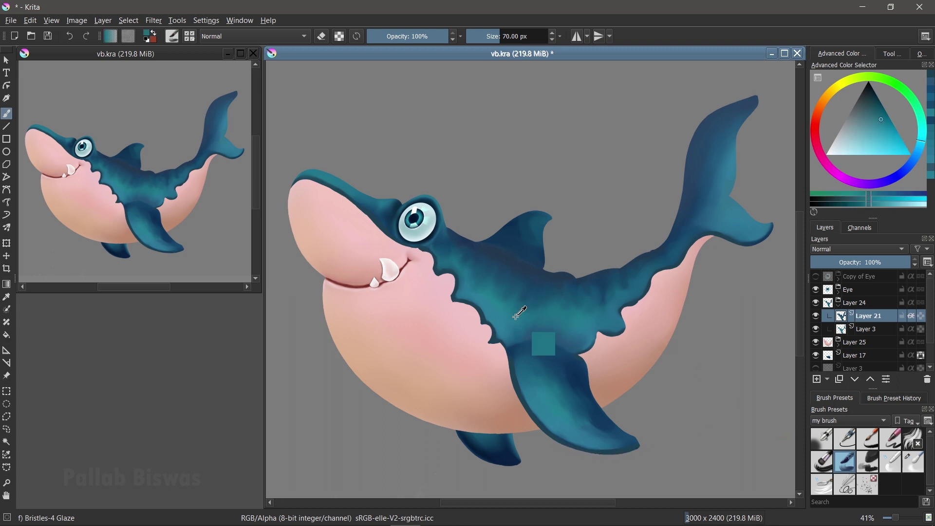
left_click(912, 461)
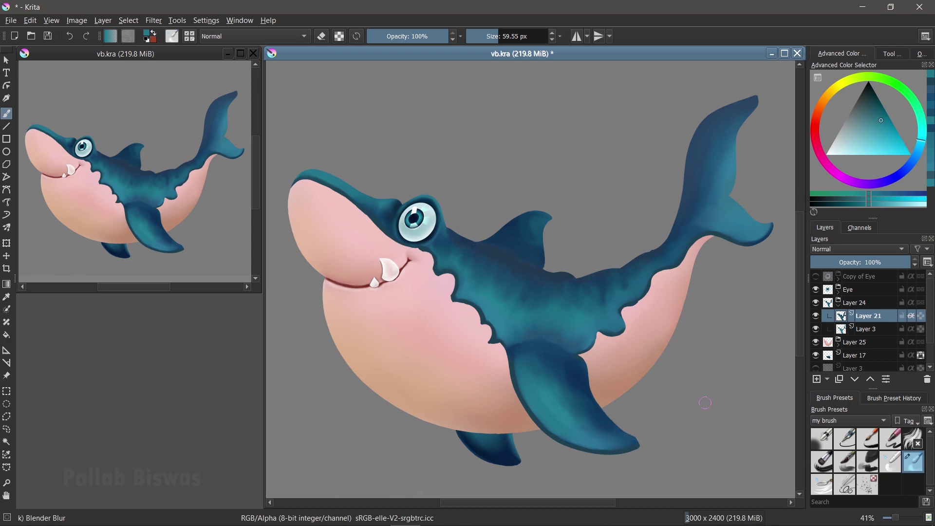
left_click(609, 264, "ctrl")
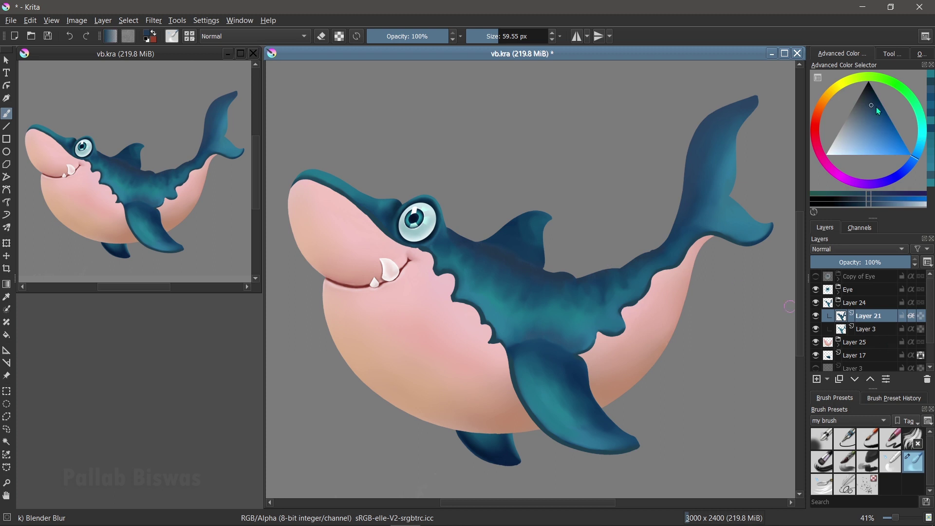
left_click_drag(871, 104, 872, 99)
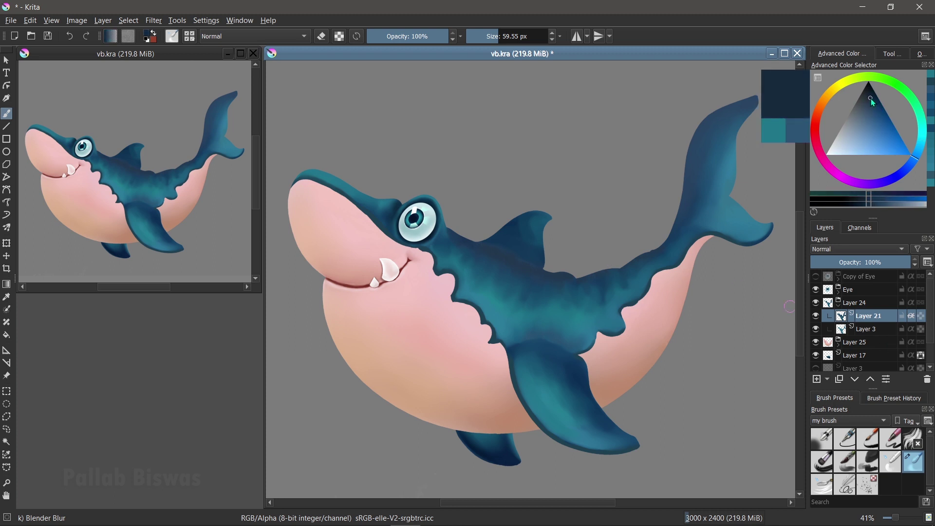
left_click(845, 465)
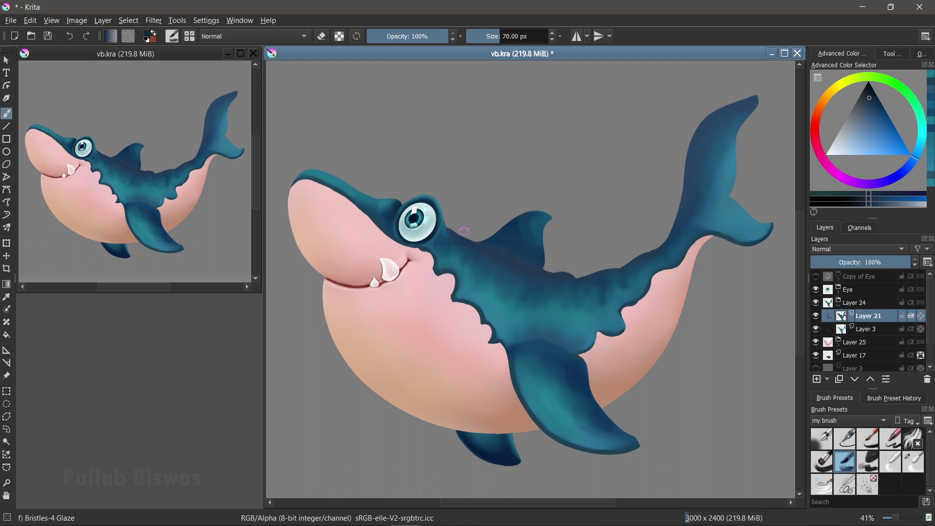
Step: Glaze along the back and darken the tail's left and top edges up to the tip
left_click_drag(555, 267, 554, 270)
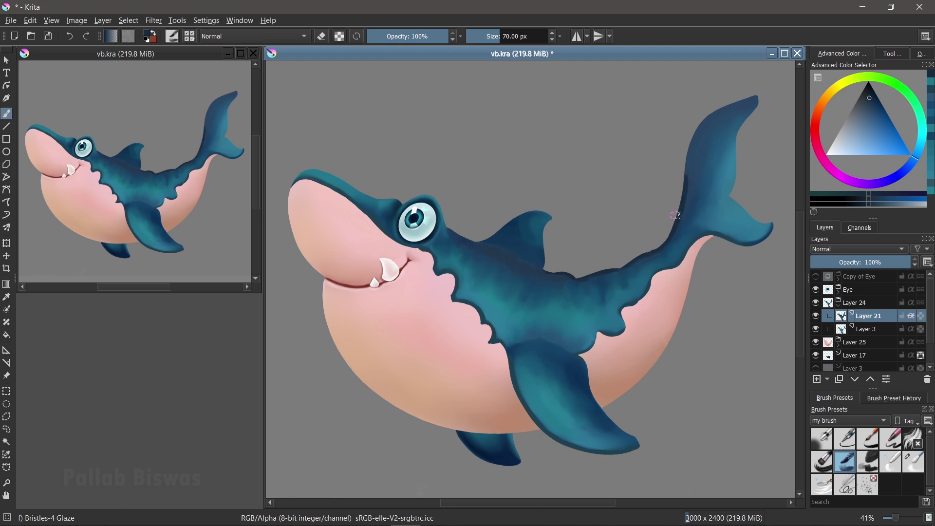
left_click_drag(682, 191, 708, 113)
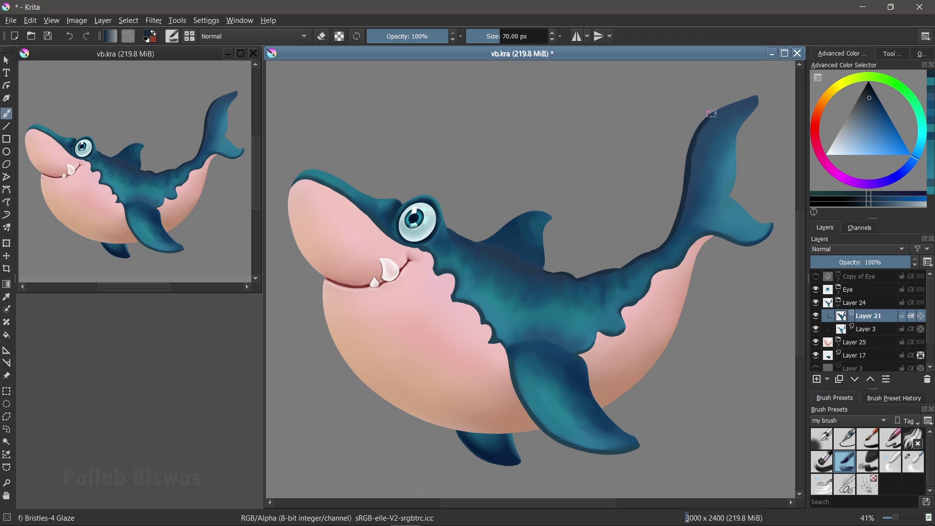
left_click_drag(703, 120, 754, 98)
left_click(755, 101, "ctrl")
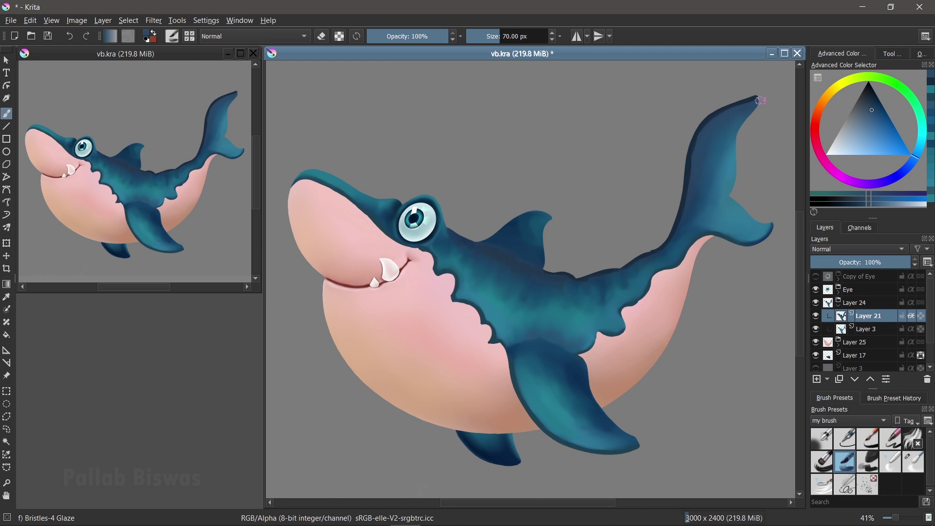
left_click(735, 142, "ctrl")
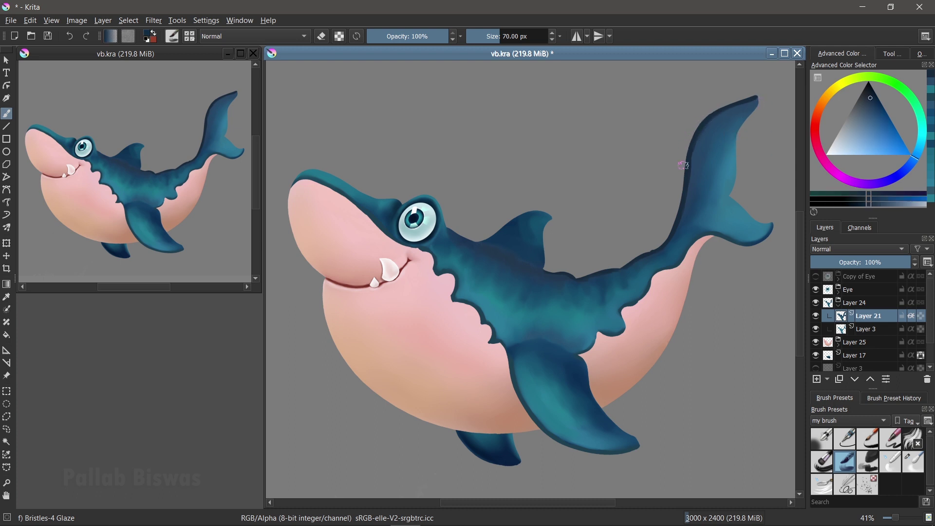
Step: Glaze the tail-belly boundary, then blend it smooth with a slightly smaller Blender Blur
left_click_drag(701, 243, 708, 251)
left_click(911, 467)
key("bracketleft")
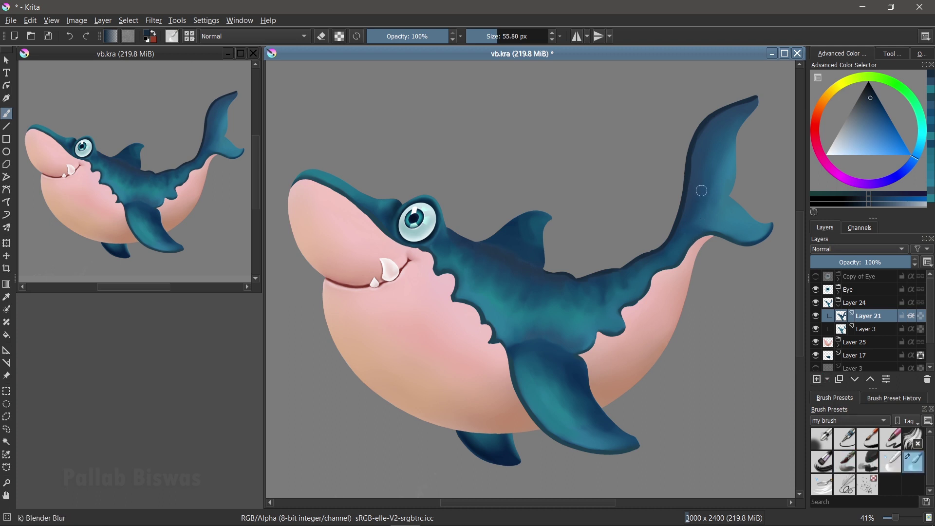
left_click_drag(682, 229, 698, 167)
left_click(850, 467)
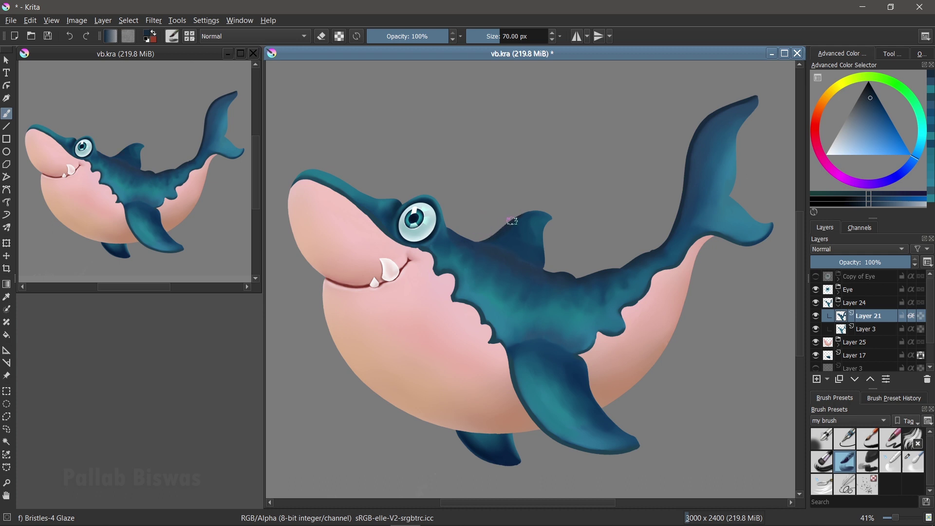
Step: Glaze the dorsal fin's top edge using sampled cyan and dark navy blues
left_click_drag(538, 208, 486, 239)
left_click(539, 218, "ctrl")
mouse_move(533, 221)
left_mouse_down()
mouse_move(512, 234)
mouse_move(528, 216)
left_mouse_up()
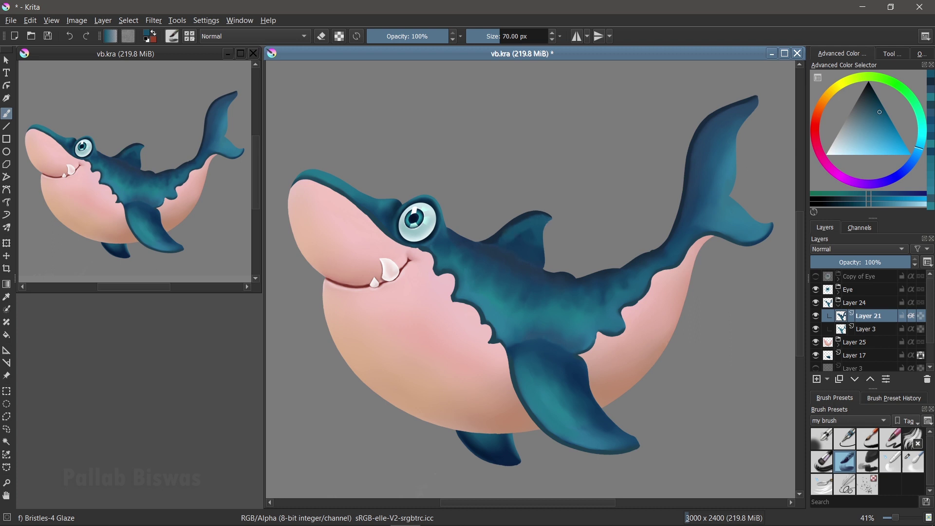
left_click(497, 233, "ctrl")
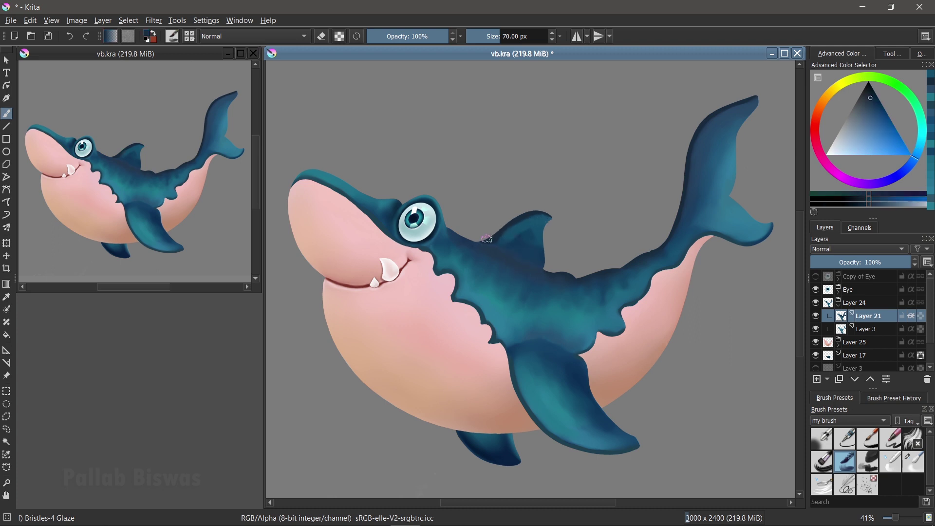
left_click(525, 216, "ctrl")
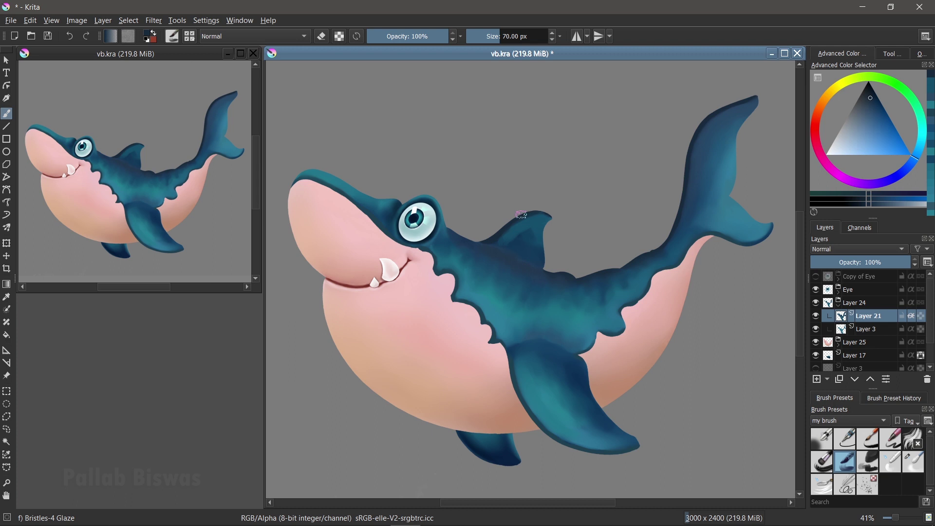
left_click(918, 471)
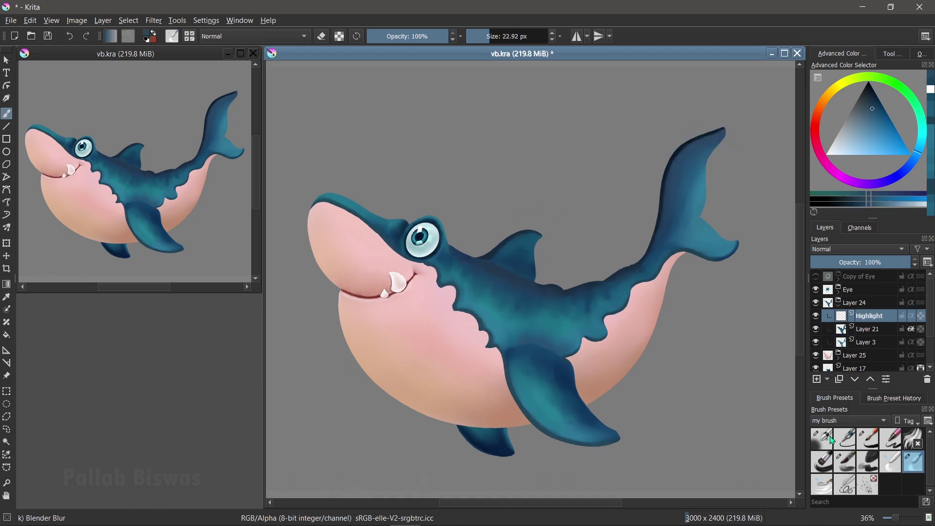
Step: Load Airbrush Soft with a pale cyan highlight colour and undo a faint tail stroke
left_click(832, 440)
left_click(501, 317, "ctrl")
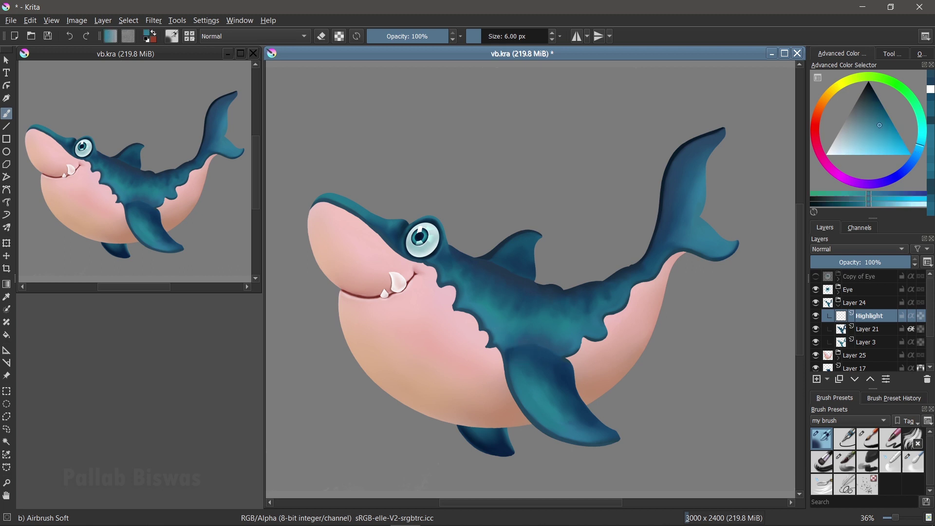
left_click_drag(910, 146, 886, 139)
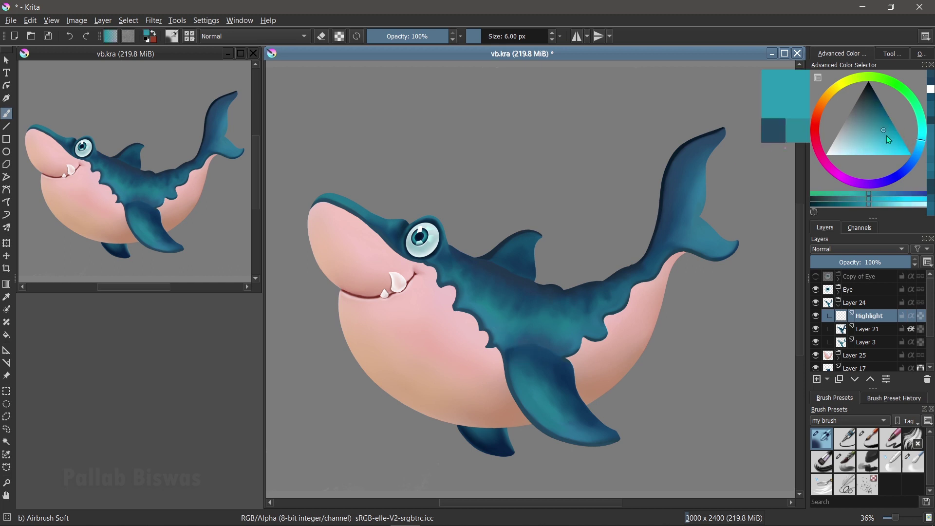
left_click(660, 220)
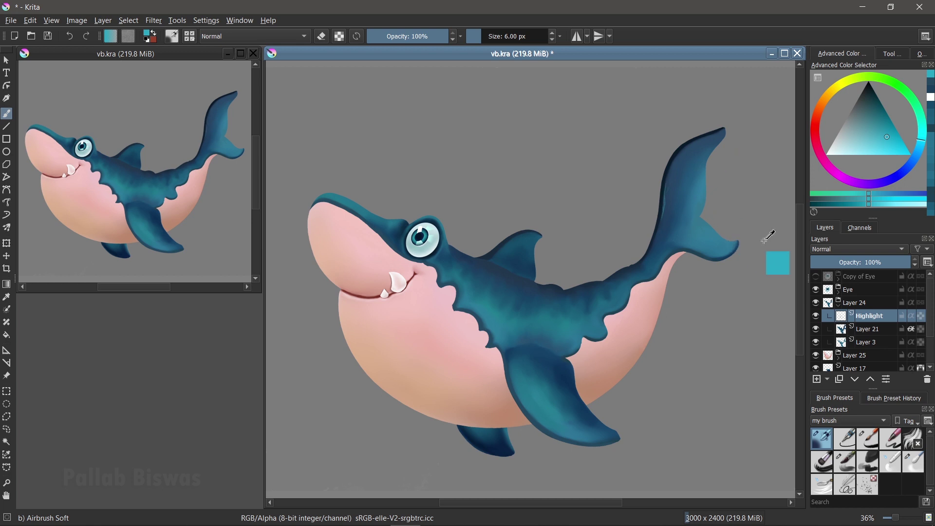
key("ctrl+z")
left_click_drag(580, 164, 587, 164)
Step: Reset the view, zoom in on the shark's head, and shrink the brush to about 10 px
mouse_move(595, 272)
left_mouse_down()
mouse_move(599, 226)
mouse_move(540, 259)
left_mouse_up()
key("5")
key("2")
left_click_drag(392, 280, 427, 276)
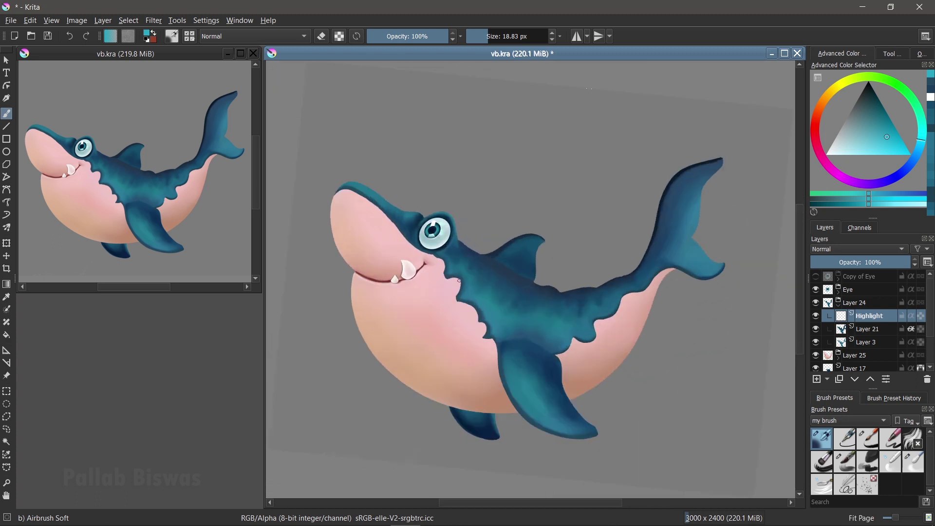
left_click_drag(358, 177, 403, 229)
key("bracketleft")
key("bracketleft")
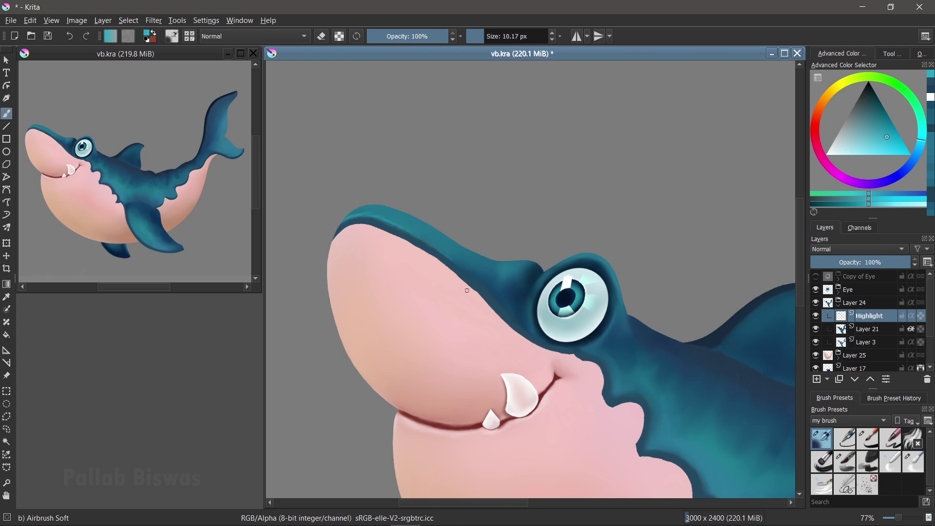
Step: Paint thin pale teal rim highlights along the blue edge below the eye, toggling eraser with E
left_click_drag(478, 279, 509, 309)
mouse_move(460, 270)
left_mouse_down()
mouse_move(432, 245)
mouse_move(485, 289)
left_mouse_up()
key("e")
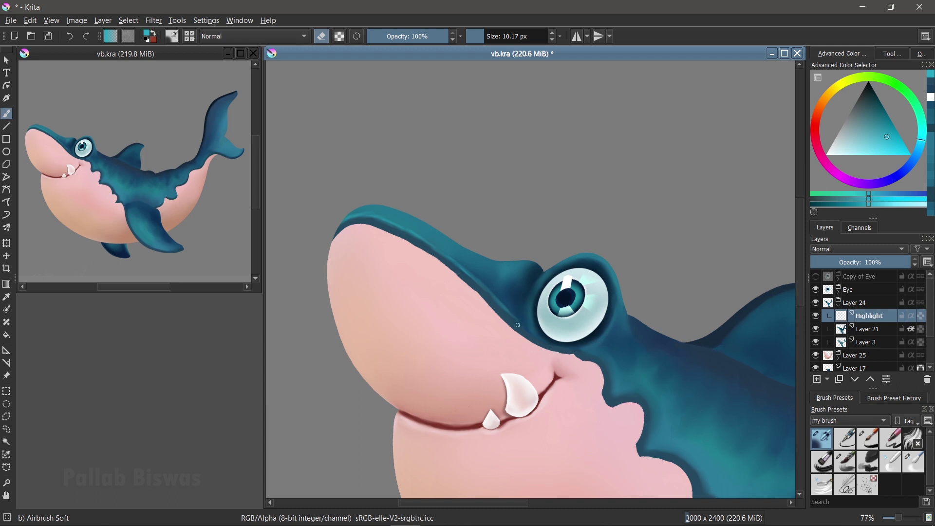
left_click_drag(553, 363, 409, 257)
key("e")
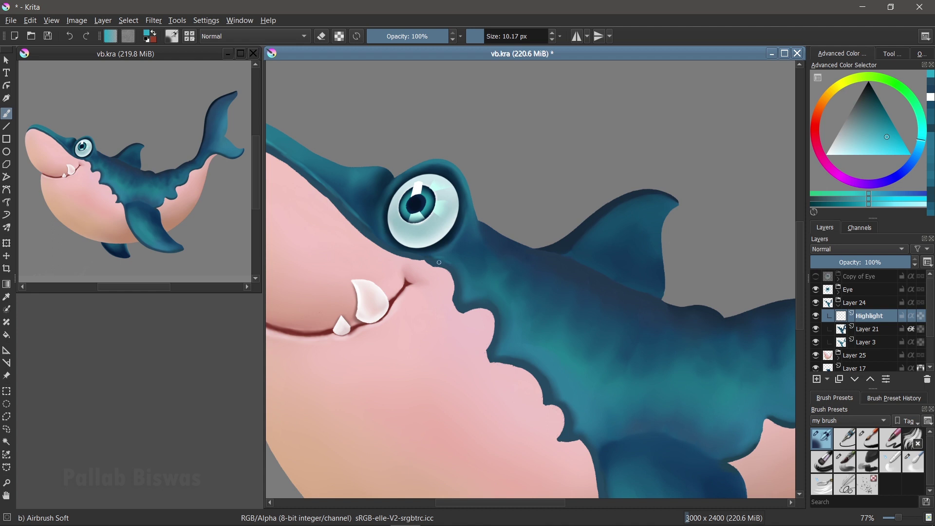
mouse_move(452, 265)
left_mouse_down()
mouse_move(465, 306)
mouse_move(491, 299)
mouse_move(500, 330)
left_mouse_up()
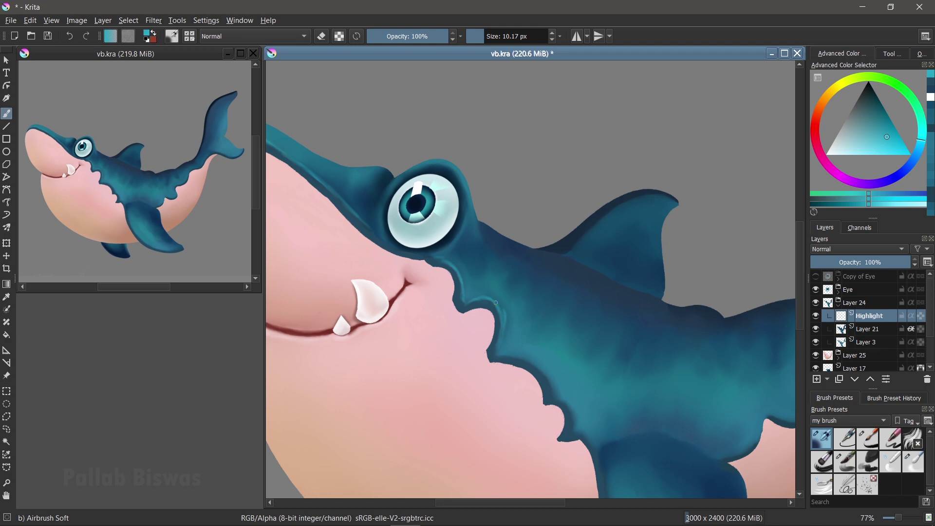
key("e")
key("e")
left_click_drag(505, 321, 501, 299)
key("e")
left_click_drag(534, 354, 460, 241)
key("e")
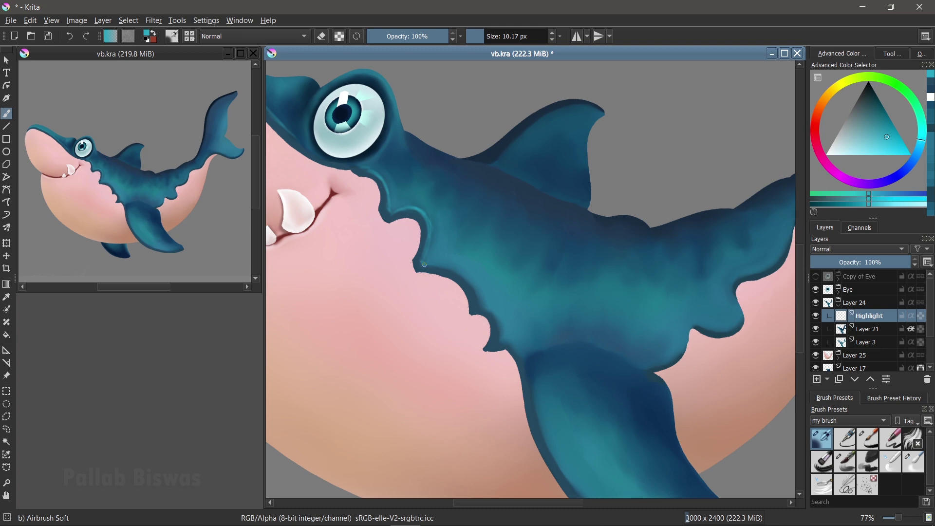
mouse_move(444, 266)
left_mouse_down()
mouse_move(499, 334)
mouse_move(461, 249)
mouse_move(475, 288)
left_mouse_up()
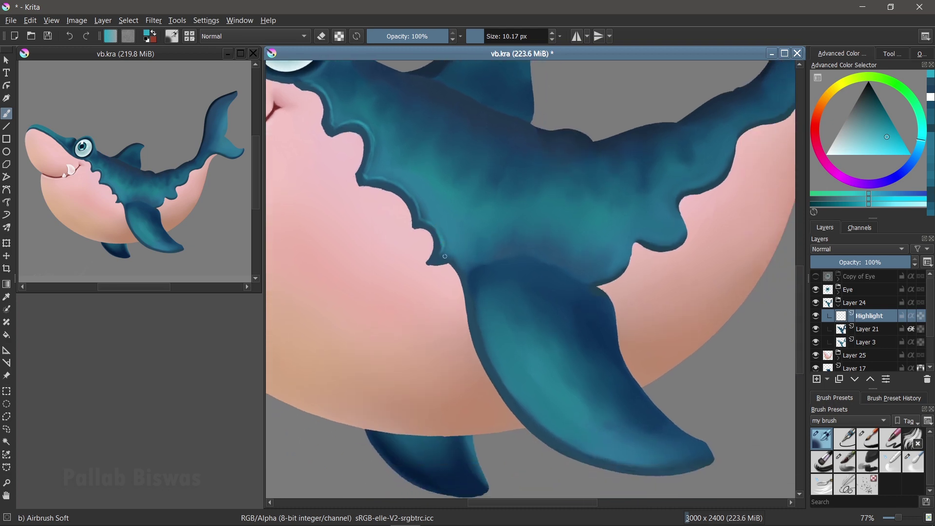
Step: Extend the rim highlights along the pectoral fin, belly line and tail fin's lower edge
mouse_move(475, 288)
left_mouse_down()
mouse_move(437, 201)
mouse_move(448, 268)
left_mouse_up()
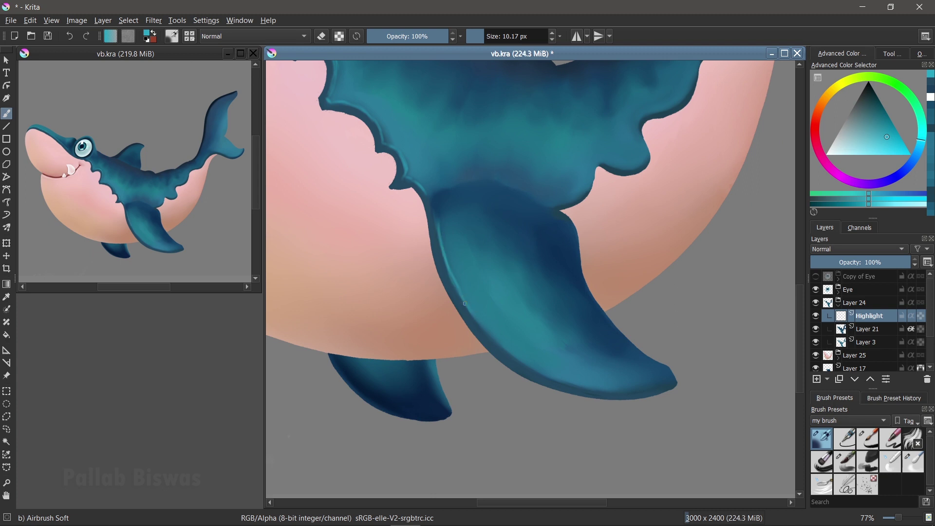
mouse_move(502, 348)
left_mouse_down()
mouse_move(430, 237)
mouse_move(439, 268)
mouse_move(538, 308)
mouse_move(612, 302)
left_mouse_up()
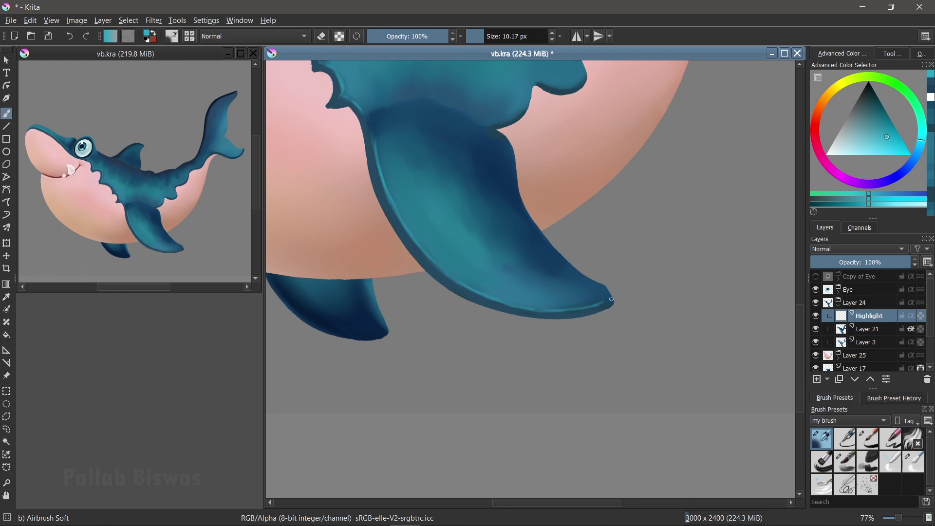
mouse_move(538, 277)
left_mouse_down()
mouse_move(467, 309)
mouse_move(480, 349)
mouse_move(536, 359)
left_mouse_up()
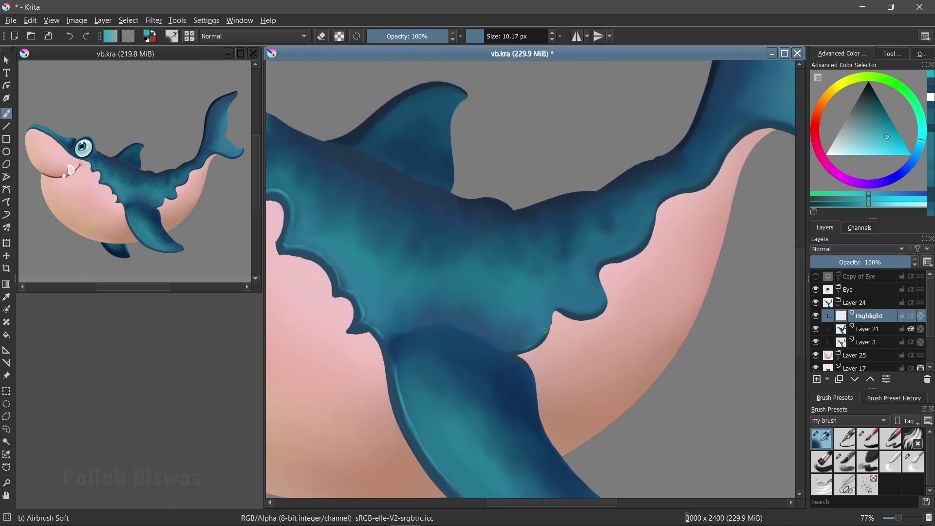
left_click_drag(581, 311, 567, 307)
left_click_drag(599, 266, 630, 252)
mouse_move(636, 218)
left_mouse_down()
mouse_move(538, 260)
mouse_move(592, 229)
left_mouse_up()
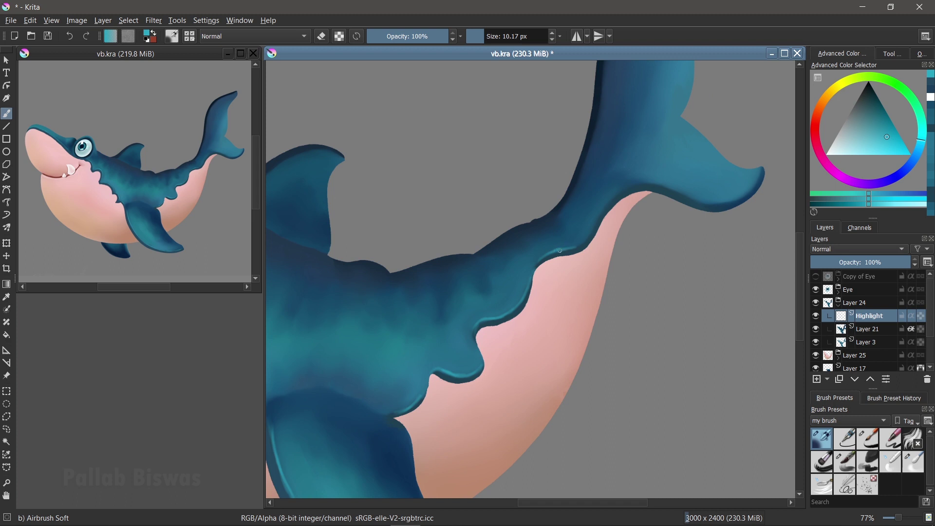
mouse_move(587, 236)
left_mouse_down()
mouse_move(598, 214)
mouse_move(646, 186)
mouse_move(731, 205)
mouse_move(761, 172)
left_mouse_up()
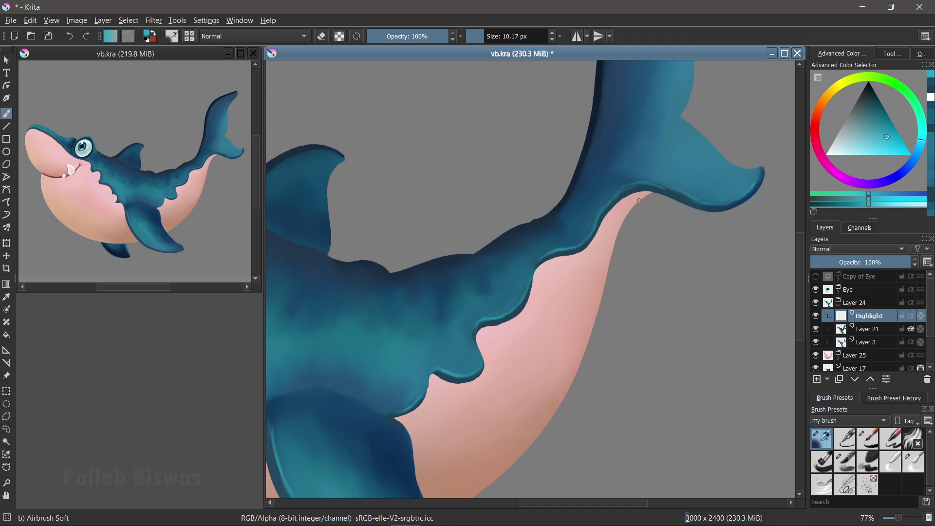
mouse_move(644, 184)
left_mouse_down()
mouse_move(676, 192)
mouse_move(632, 185)
left_mouse_up()
Step: Erase part of the rim highlight along the tail's lower edge
key("e")
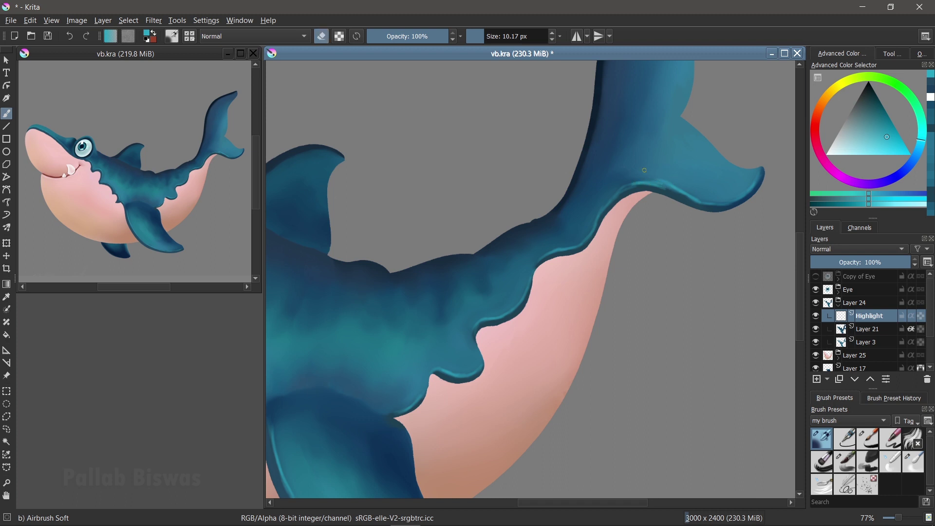
left_click_drag(518, 273, 423, 261)
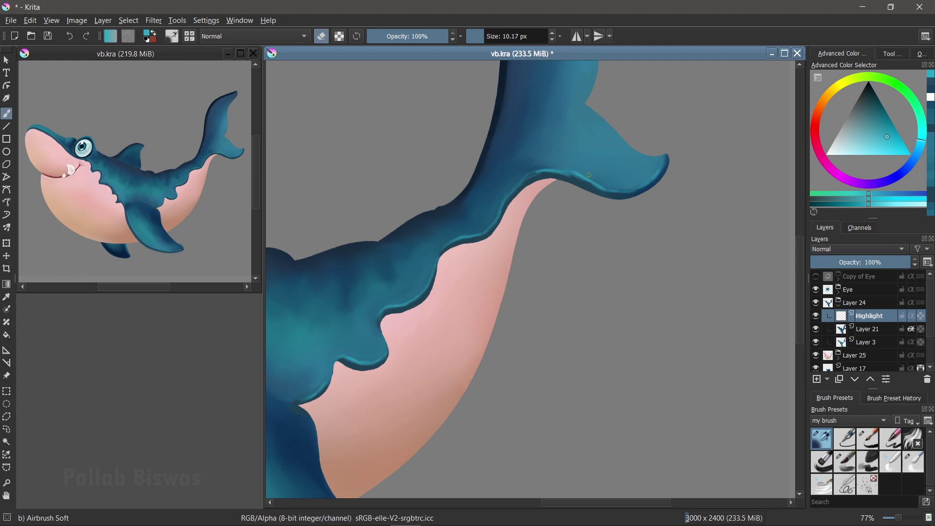
left_click_drag(552, 174, 555, 180)
left_click_drag(579, 183, 590, 188)
scroll(621, 186, "up", 5)
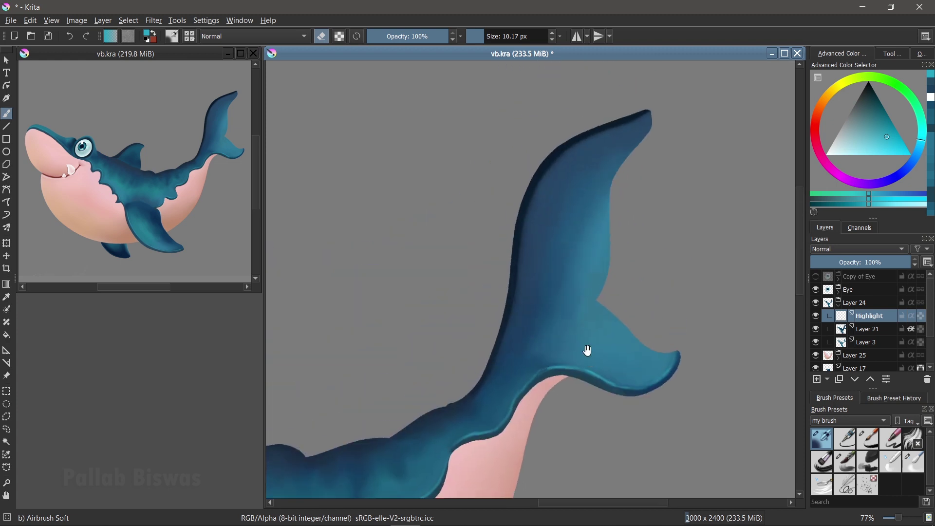
Step: Paint and refine a pale highlight up the tail's left edge to its tip
key("e")
left_click_drag(503, 341, 517, 273)
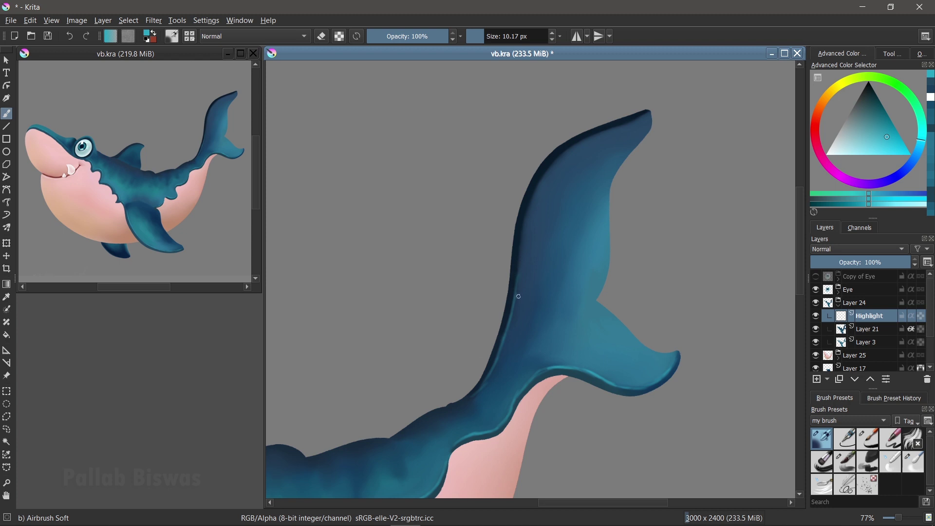
mouse_move(512, 304)
left_mouse_down()
mouse_move(527, 205)
mouse_move(548, 167)
mouse_move(646, 112)
left_mouse_up()
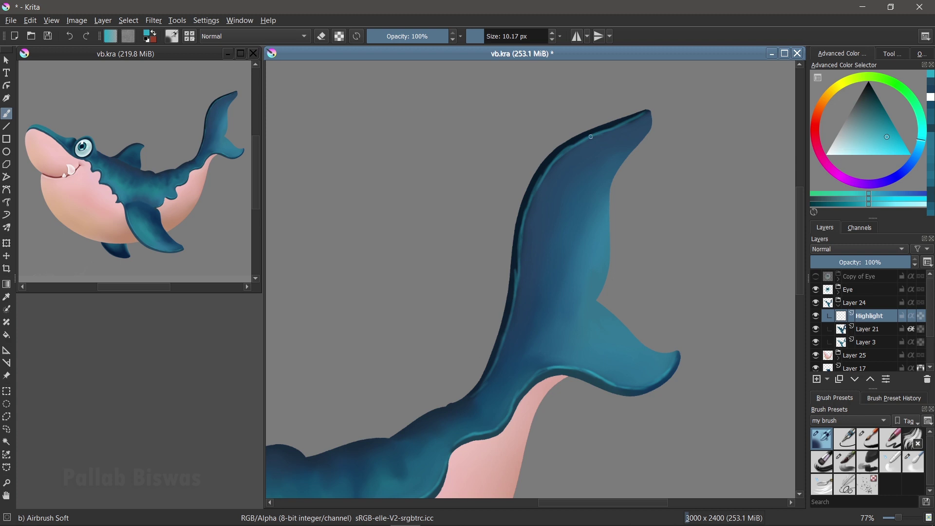
left_click_drag(543, 176, 536, 195)
key("e")
left_click_drag(541, 173, 520, 213)
left_click_drag(579, 138, 635, 114)
key("e")
left_click_drag(523, 217, 552, 164)
left_click_drag(518, 274, 518, 261)
key("2")
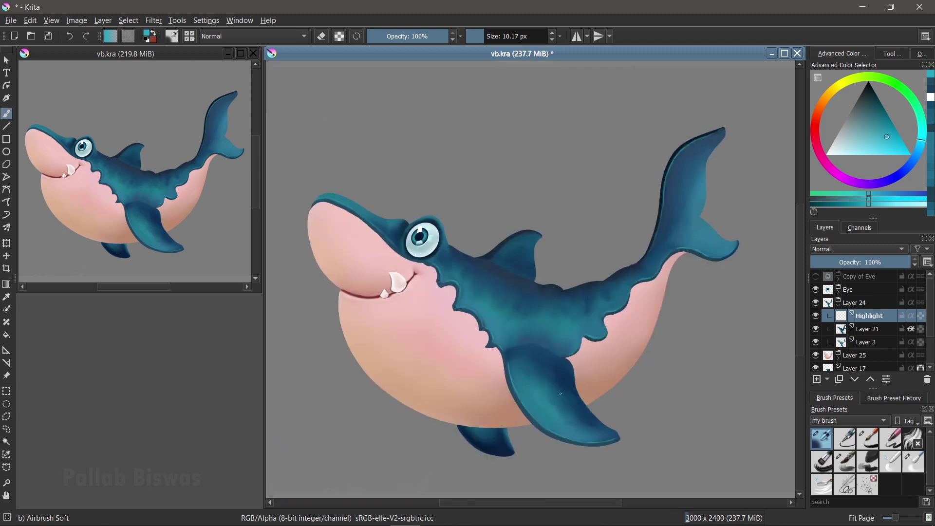
Step: Turn off Inherit Alpha on Highlight and paint a rim highlight along the dorsal fin's leading edge
scroll(512, 236, "up", 2)
scroll(522, 225, "up", 2)
scroll(536, 221, "up", 2)
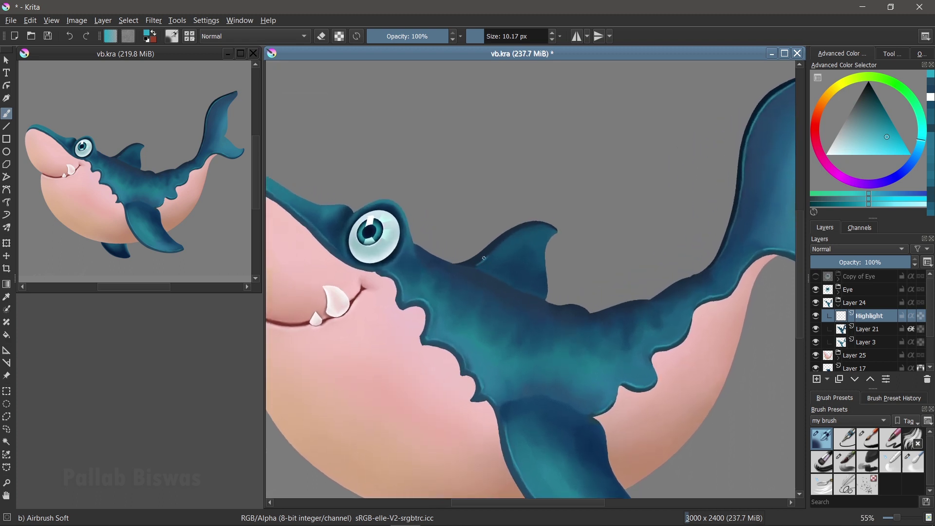
left_click_drag(501, 241, 553, 229)
mouse_move(455, 264)
left_mouse_down()
mouse_move(485, 248)
mouse_move(470, 258)
left_mouse_up()
left_click(911, 316)
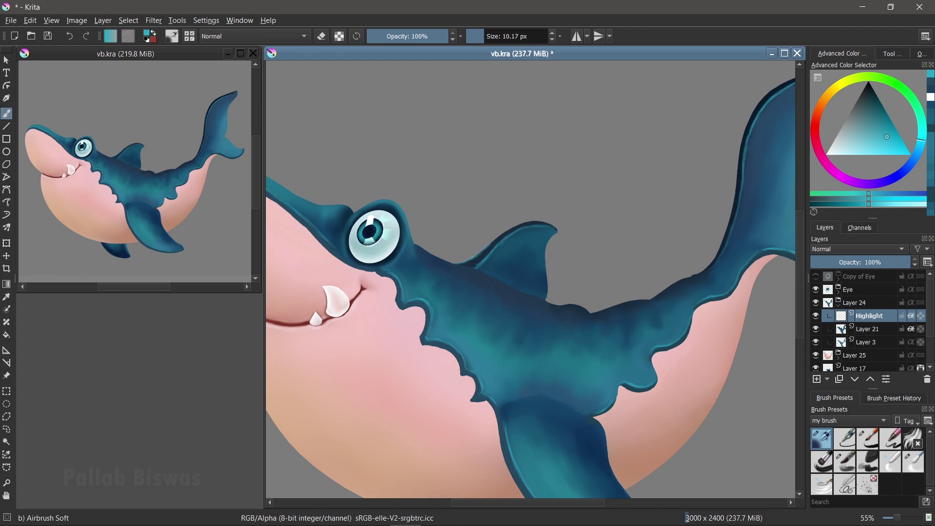
left_click_drag(485, 246, 528, 222)
Step: Zoom back out over the whole shark and collapse the Layer 24 group
scroll(618, 265, "down", 3)
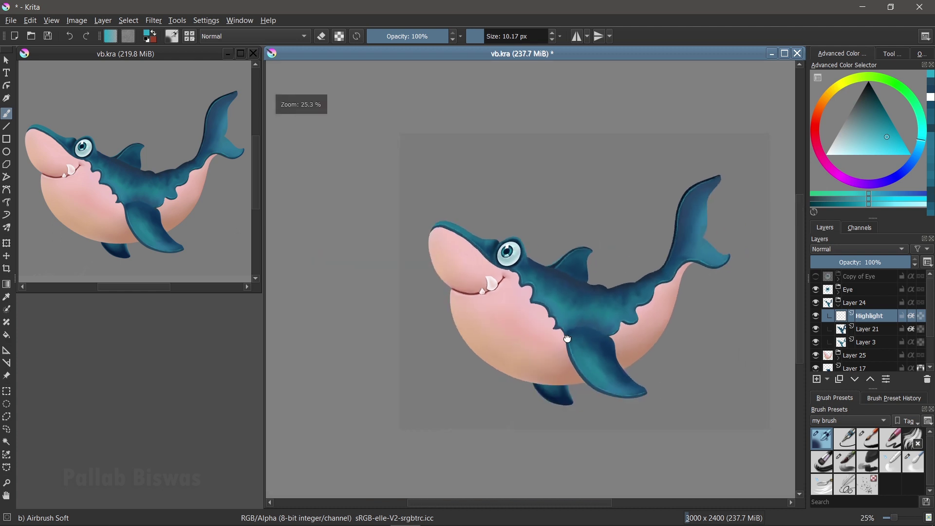
left_click_drag(542, 286, 568, 254)
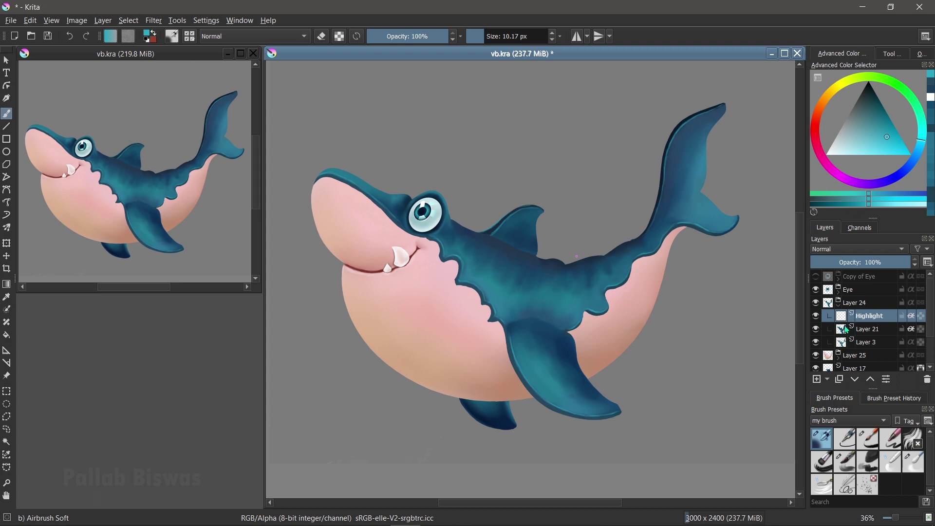
left_click(842, 301)
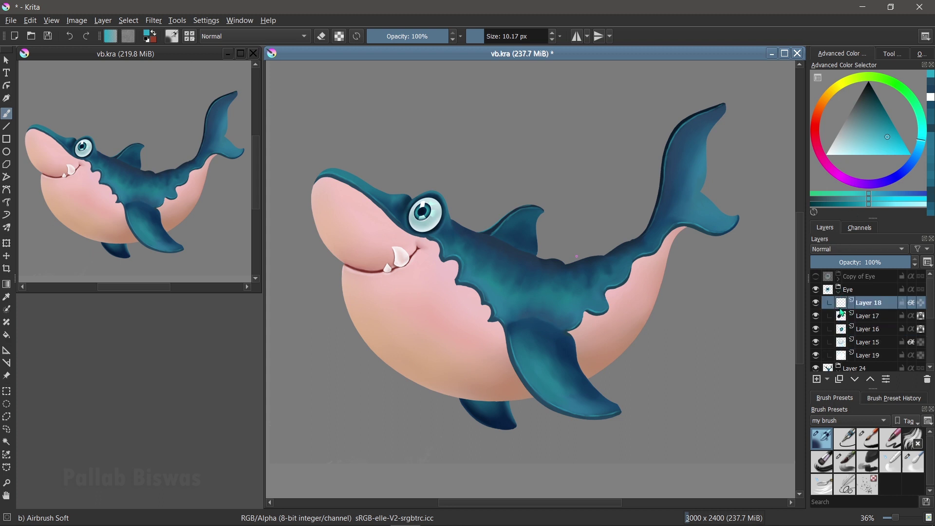
Step: On Layer 25's Highlight layer, sample a light peach with a 140 px brush and Inherit Alpha on
left_click(839, 305)
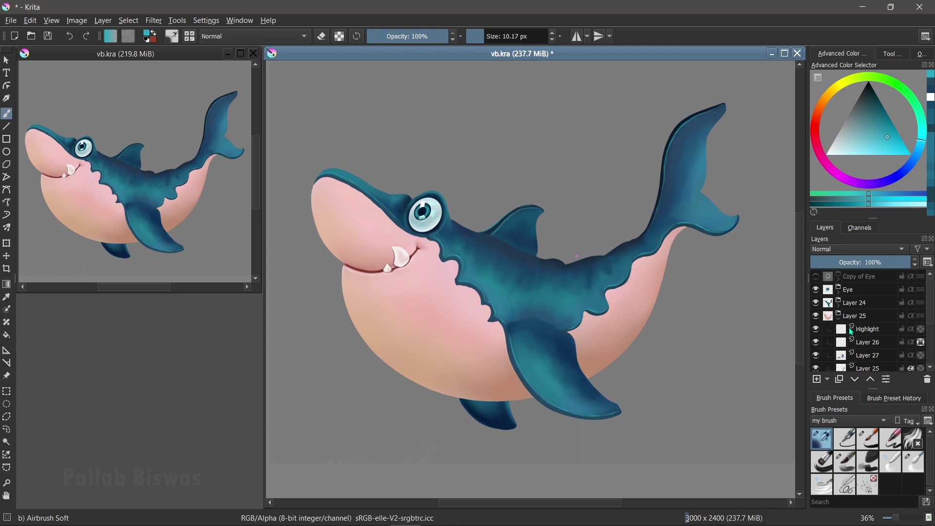
left_click(853, 330)
key("ctrl")
left_click(423, 378, "ctrl")
left_click_drag(859, 145, 848, 153)
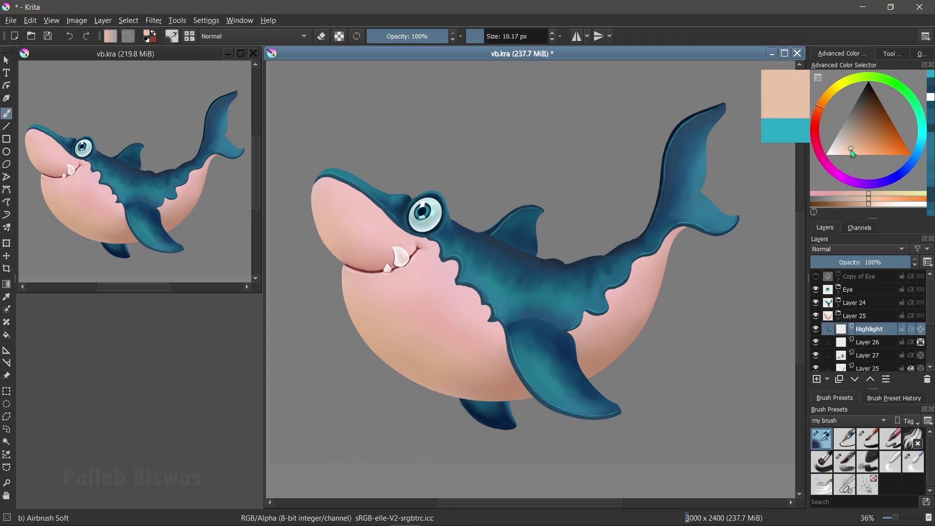
left_click(846, 152)
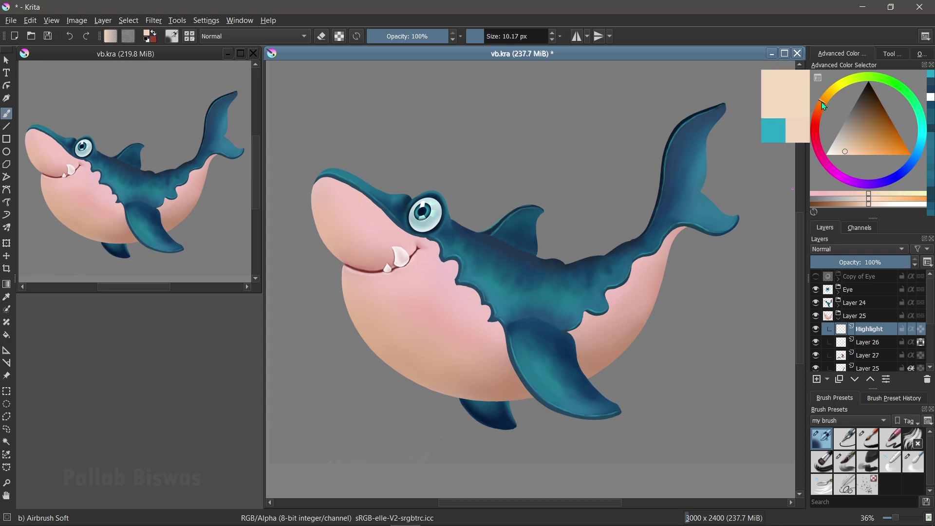
left_click_drag(424, 343, 468, 342)
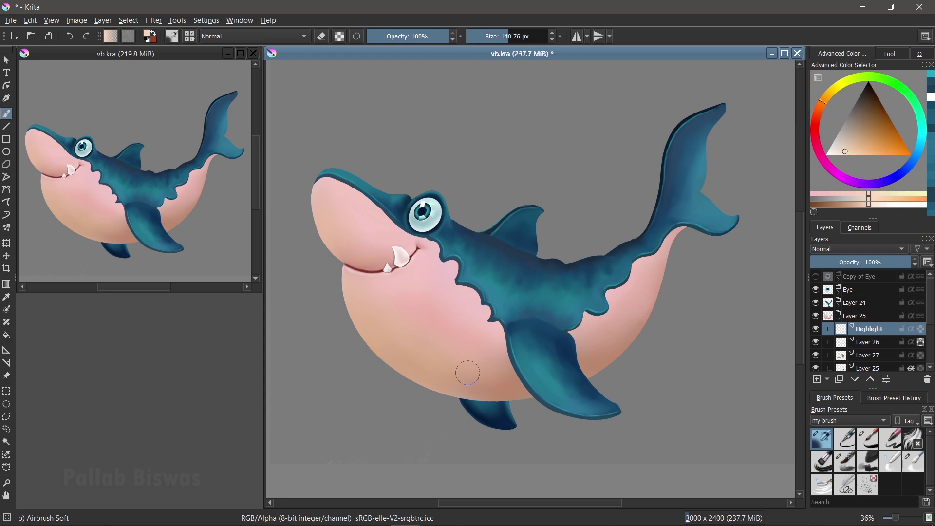
left_click(910, 329)
Step: Airbrush a soft peach glow from the chin down along the lower belly edge to the pelvic fin
left_click_drag(335, 282, 348, 321)
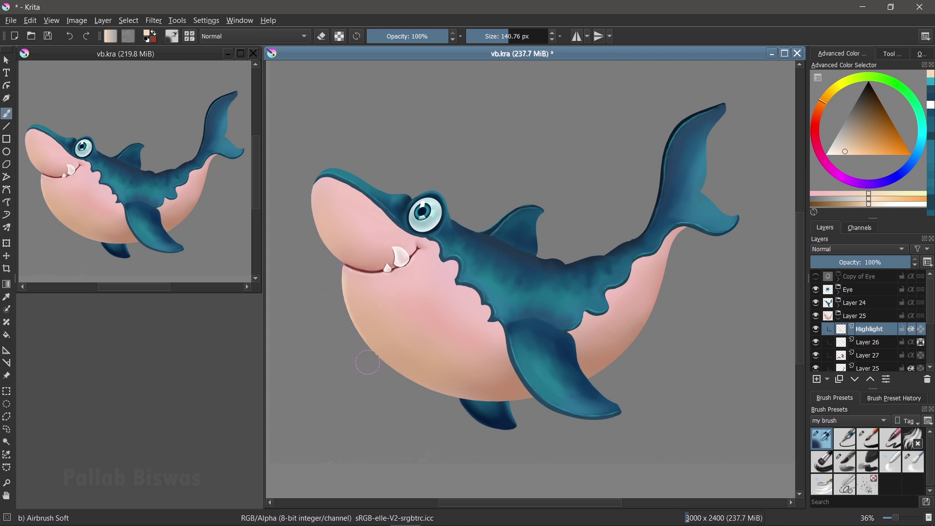
left_click_drag(348, 320, 356, 344)
left_click_drag(405, 401, 457, 417)
left_click_drag(371, 371, 465, 405)
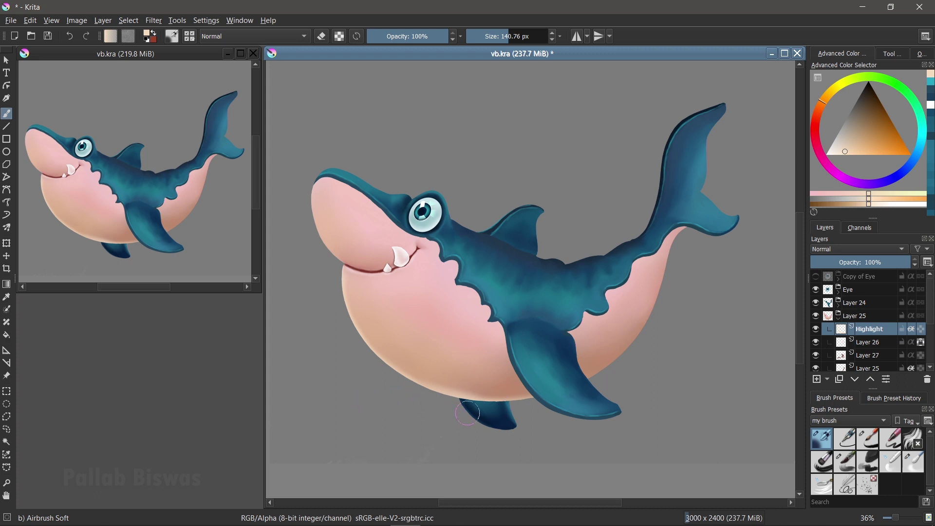
left_click_drag(372, 337, 347, 281)
left_click_drag(344, 304, 353, 321)
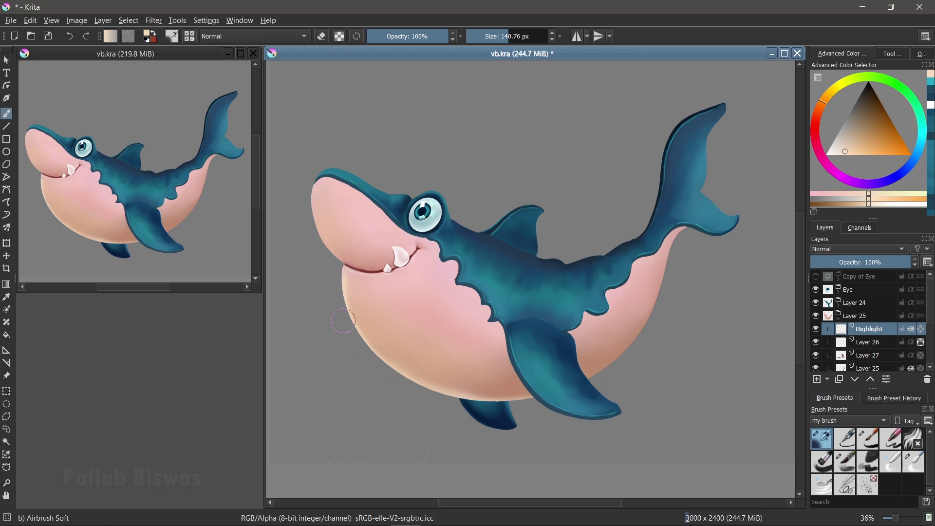
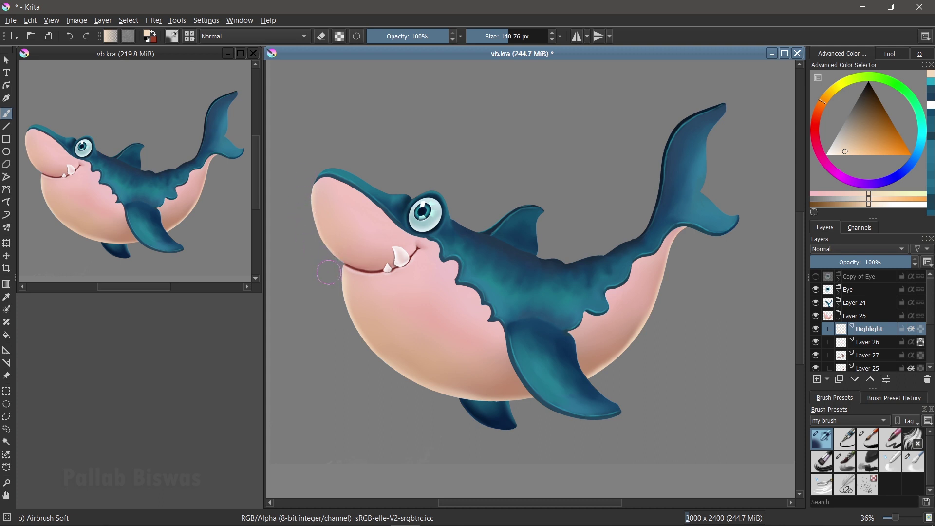
Step: Paint one Airbrush Soft stroke along the lower-left edge of the shark's pink belly
left_click_drag(333, 272, 461, 395)
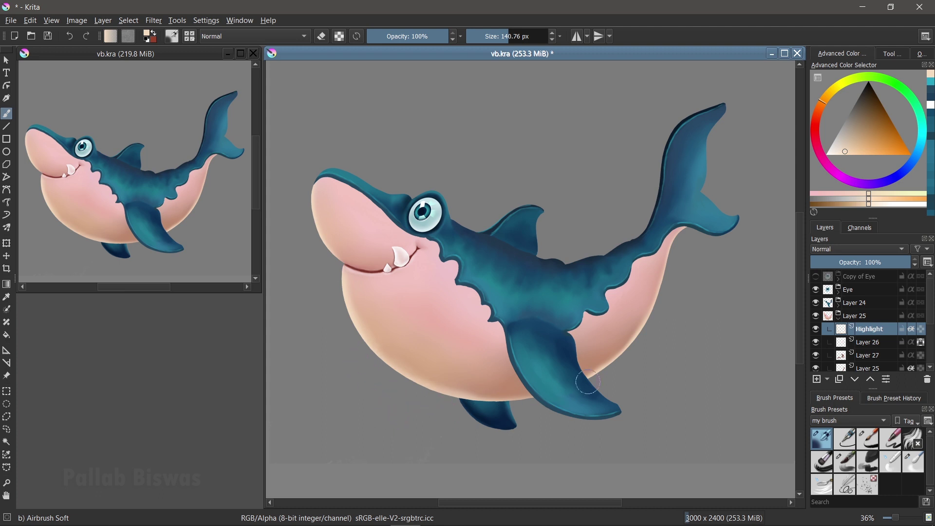
Step: Select the Ink-7 Brush Rough preset with a darker mauve paint colour
left_click(868, 438)
left_click(494, 314, "ctrl")
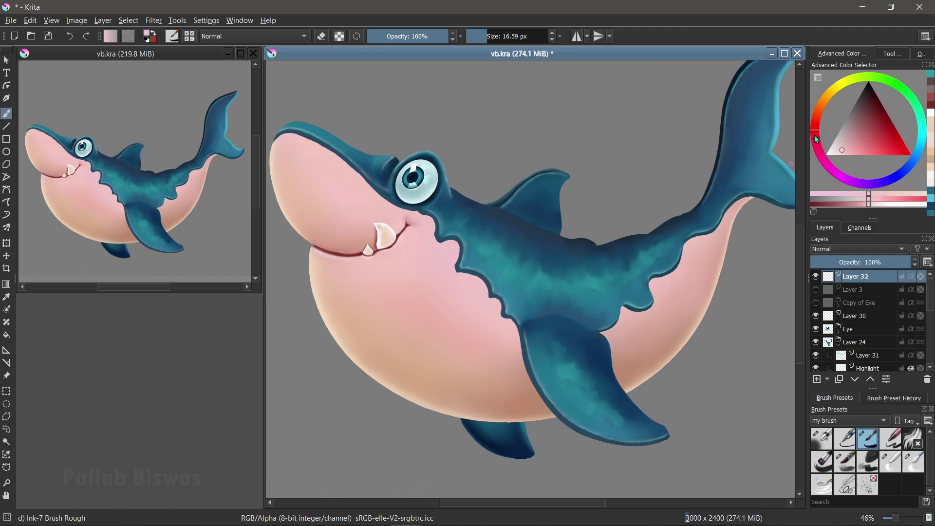
left_click_drag(845, 152, 863, 127)
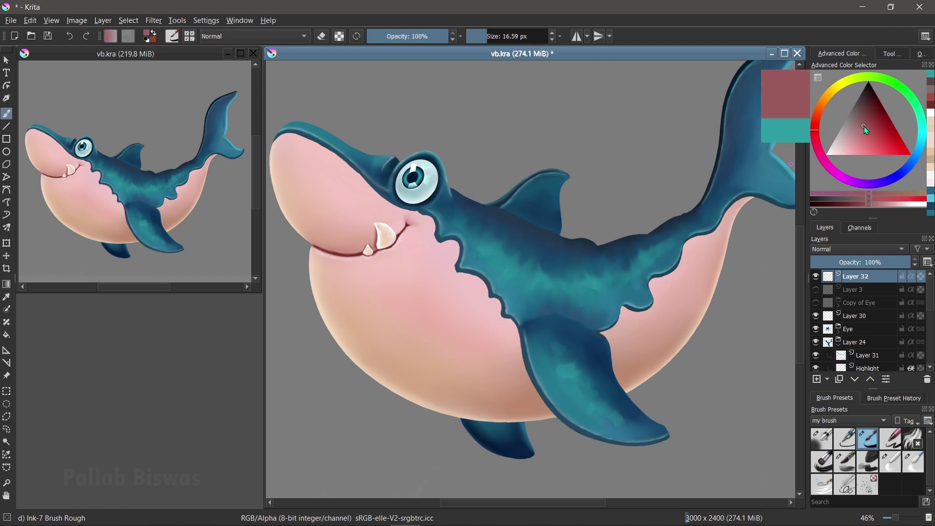
left_click(865, 121)
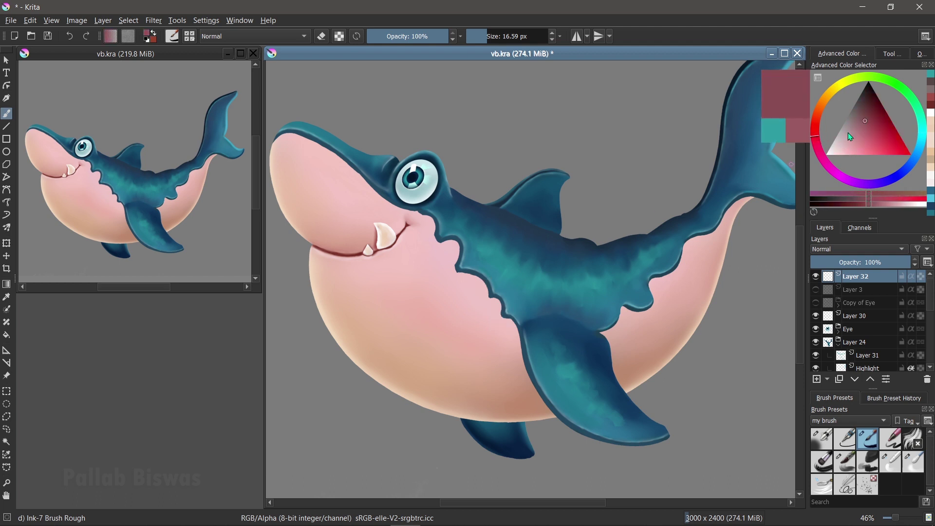
left_click(480, 267)
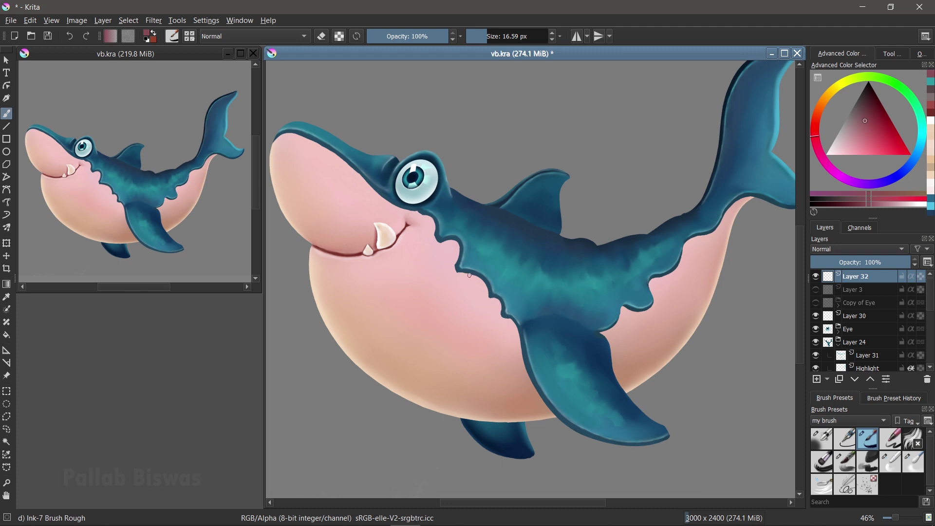
Step: Paint four short mauve gill slits on the belly behind the mouth
left_click_drag(469, 273, 458, 291)
mouse_move(479, 287)
left_mouse_down()
mouse_move(459, 305)
mouse_move(470, 309)
left_mouse_up()
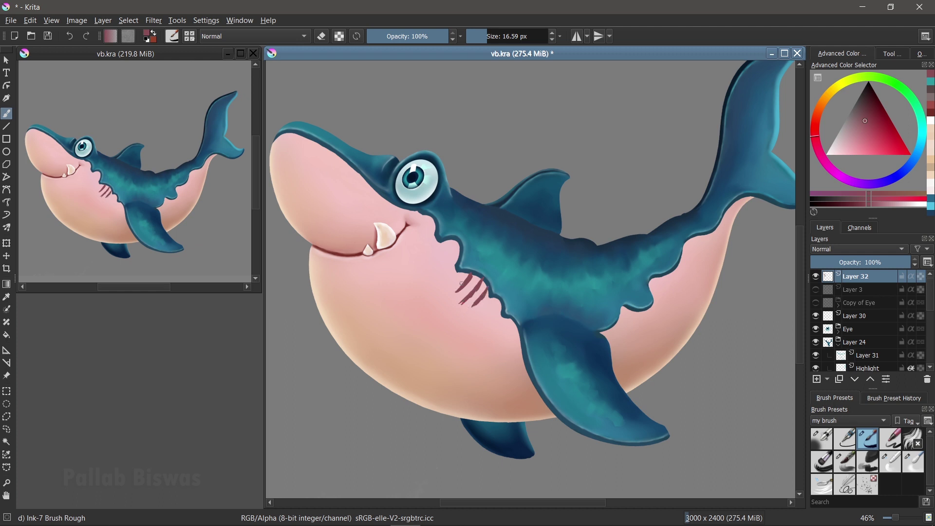
left_click_drag(453, 291, 451, 308)
mouse_move(483, 275)
left_mouse_down()
mouse_move(461, 317)
mouse_move(486, 292)
left_mouse_up()
scroll(478, 301, "up", 3)
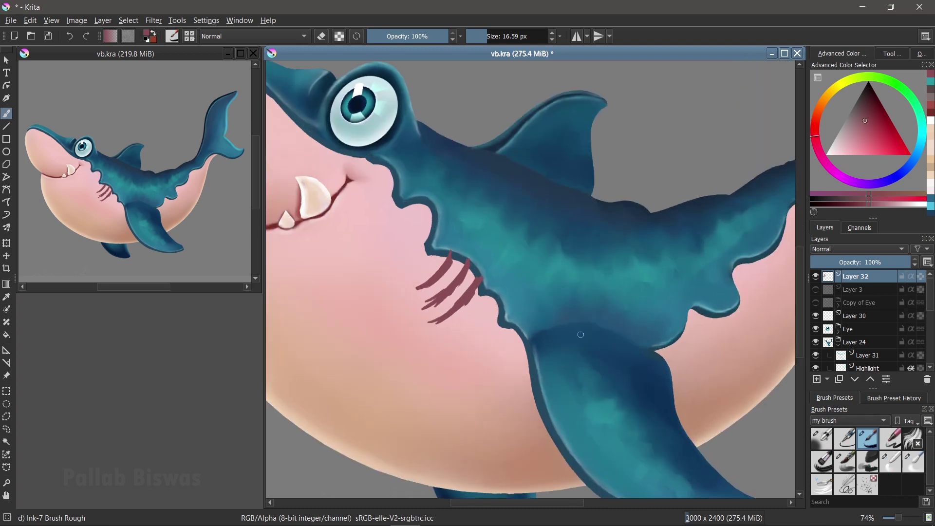
Step: Taper the gill slits with the eraser, then add a fresh empty layer to start over
key("e")
left_click_drag(444, 259, 412, 289)
key("ctrl+z")
left_click_drag(447, 250, 410, 293)
mouse_move(456, 250)
left_mouse_down()
mouse_move(429, 286)
mouse_move(456, 252)
mouse_move(453, 276)
mouse_move(422, 305)
mouse_move(462, 263)
mouse_move(422, 305)
mouse_move(447, 296)
left_mouse_up()
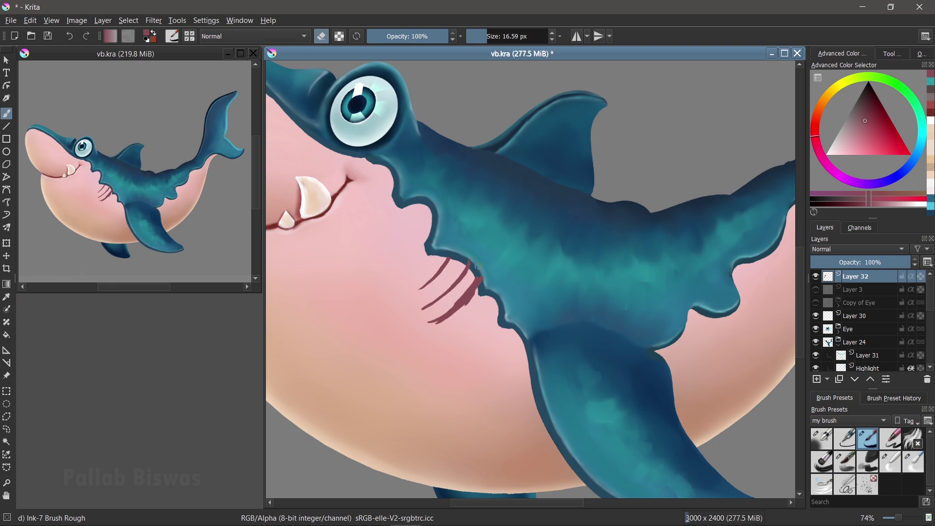
left_click_drag(426, 308, 469, 260)
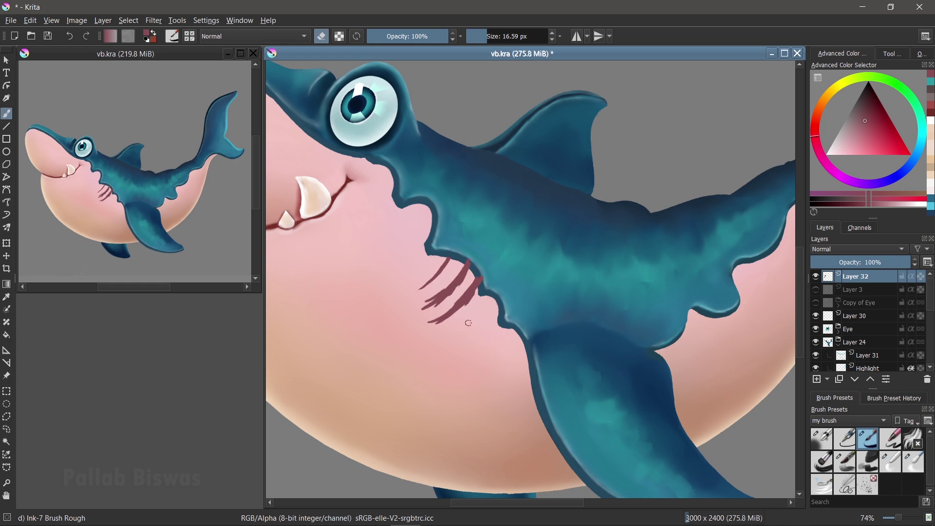
left_click(817, 380)
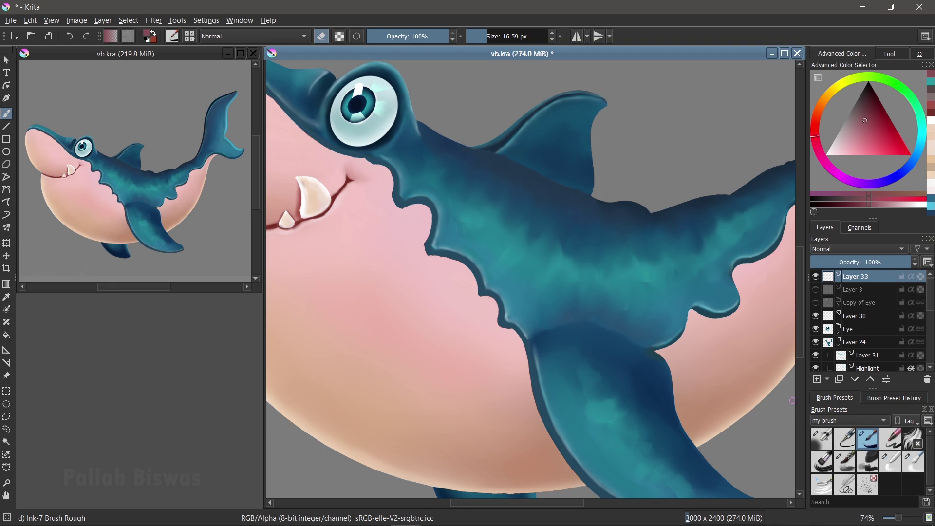
Step: Return to paint mode and draw a first curved red gill slit along the jaw edge
key("e")
left_click_drag(459, 236, 426, 270)
key("ctrl+z")
left_click_drag(462, 233, 433, 282)
key("ctrl+z")
left_click_drag(461, 231, 425, 279)
Step: Draw a long second curved gill slit beside the first, retrying until it fits
left_click_drag(485, 239, 441, 297)
key("ctrl+z")
left_click_drag(485, 235, 465, 280)
key("ctrl+z")
left_click_drag(480, 238, 452, 281)
key("ctrl+z")
left_click_drag(481, 236, 443, 288)
key("ctrl+z")
left_click_drag(484, 237, 423, 296)
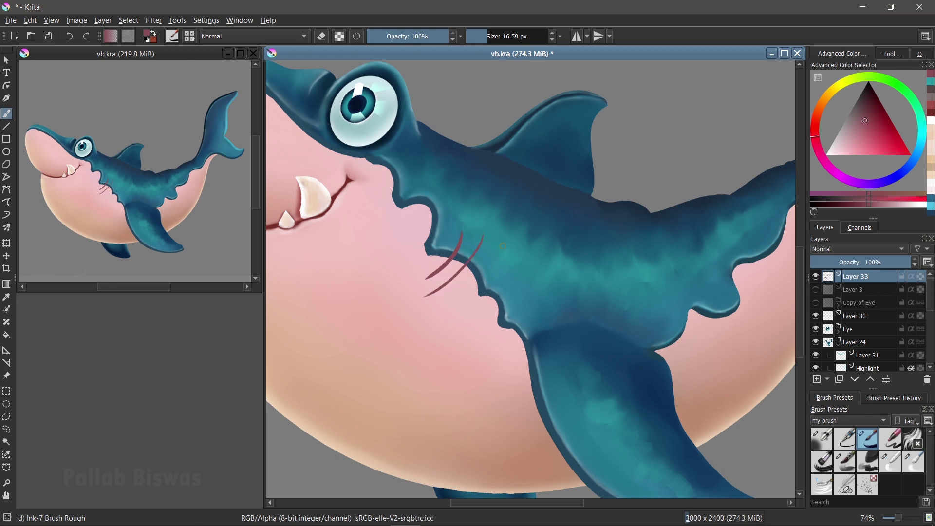
Step: Attempt a third gill slit to the right several times, undoing each try
left_click_drag(505, 249, 439, 312)
key("ctrl+z")
mouse_move(503, 241)
left_mouse_down()
mouse_move(492, 278)
mouse_move(447, 316)
left_mouse_up()
key("ctrl+z")
key("ctrl+z")
left_click_drag(507, 248, 454, 317)
key("ctrl+z")
mouse_move(504, 246)
left_mouse_down()
mouse_move(421, 326)
mouse_move(502, 248)
left_mouse_up()
key("ctrl+z")
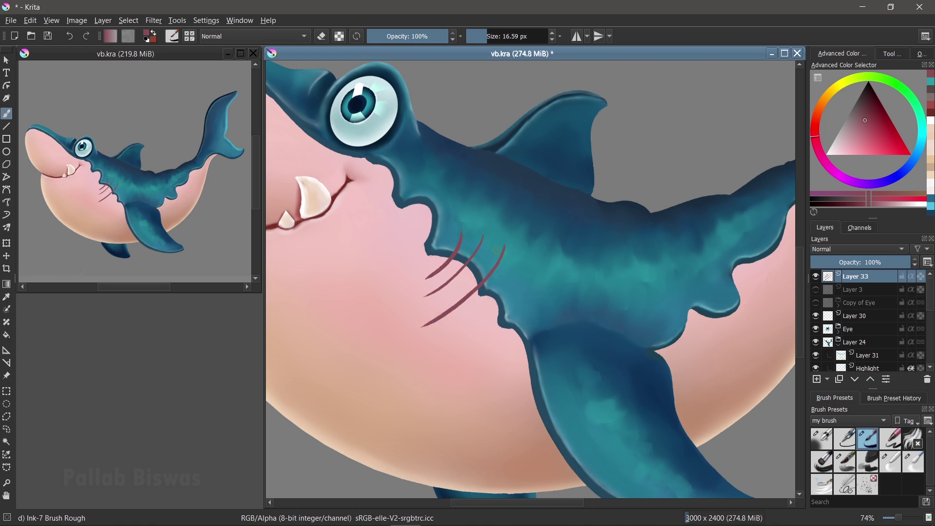
key("ctrl+z")
mouse_move(504, 239)
left_mouse_down()
mouse_move(431, 320)
mouse_move(508, 242)
left_mouse_up()
key("ctrl+z")
key("ctrl+z")
key("ctrl+z")
Step: Redraw a shorter second gill slit and another trial third slit
left_click_drag(486, 242, 428, 310)
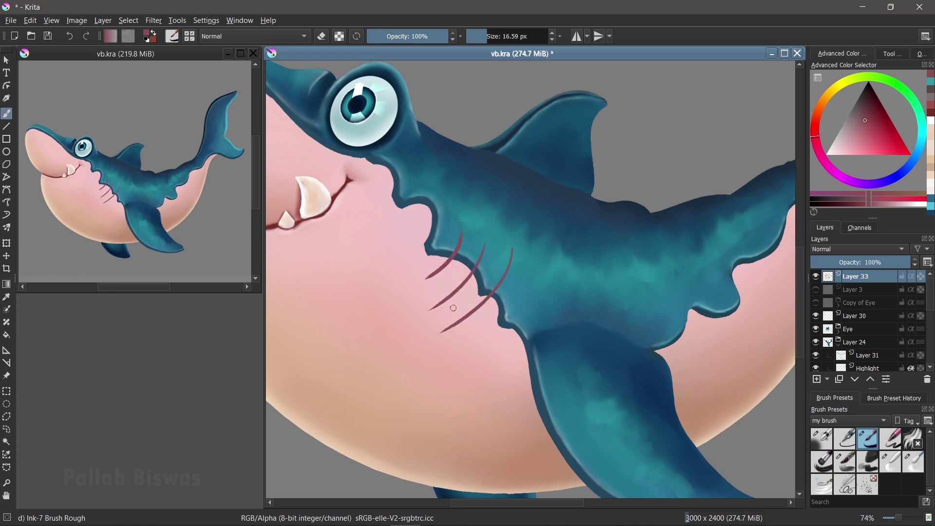
key("ctrl+z")
left_click_drag(484, 235, 438, 294)
key("ctrl+z")
left_click_drag(482, 235, 428, 302)
key("ctrl+z")
left_click_drag(482, 235, 434, 296)
key("ctrl+z")
left_click_drag(480, 234, 442, 285)
left_click_drag(504, 249, 434, 326)
key("ctrl+z")
left_click_drag(506, 244, 449, 302)
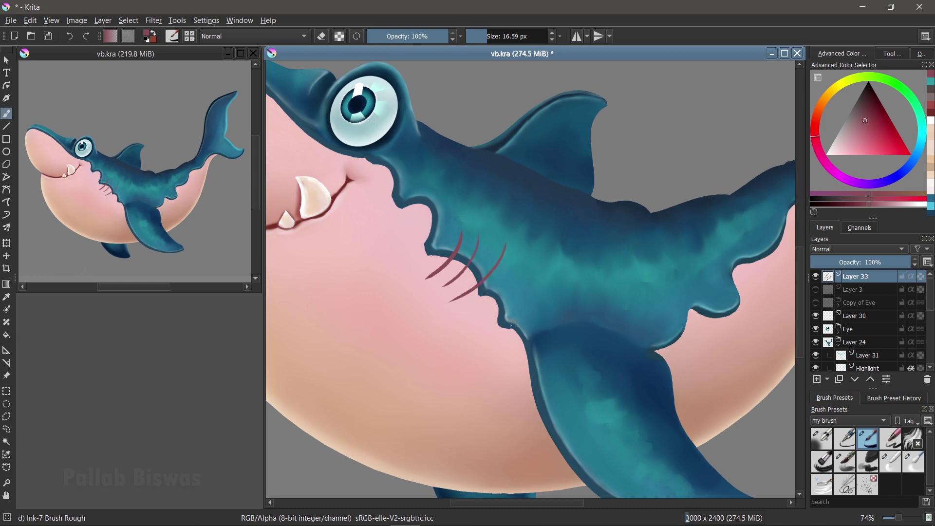
Step: Clear the trial slits and redraw the first curved gill slit along the blue edge
key("ctrl+z")
key("ctrl+z")
key("ctrl+z")
left_click_drag(464, 224, 402, 290)
key("ctrl+z")
left_click_drag(458, 247, 439, 266)
key("ctrl+z")
left_click_drag(461, 233, 424, 280)
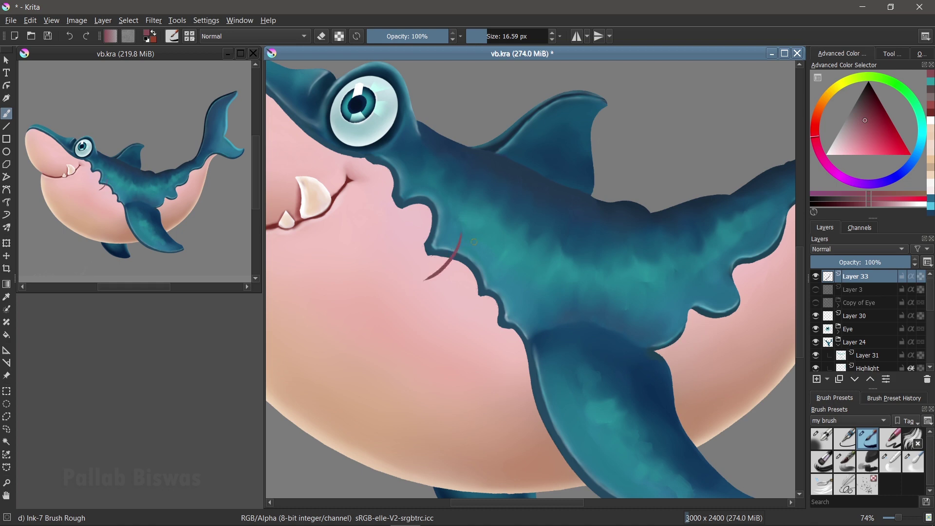
Step: Add the longer second and third curved gill slits sweeping down onto the cheek
left_click_drag(485, 237, 409, 319)
key("ctrl+z")
left_click_drag(491, 227, 444, 293)
key("ctrl+z")
left_click_drag(486, 233, 426, 306)
left_click_drag(509, 246, 431, 333)
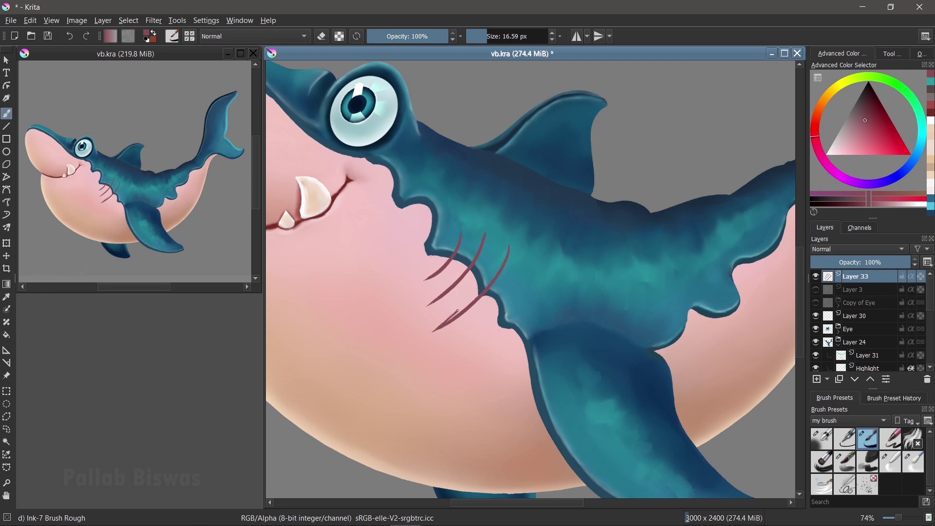
mouse_move(485, 276)
left_mouse_down()
mouse_move(442, 329)
mouse_move(497, 280)
left_mouse_up()
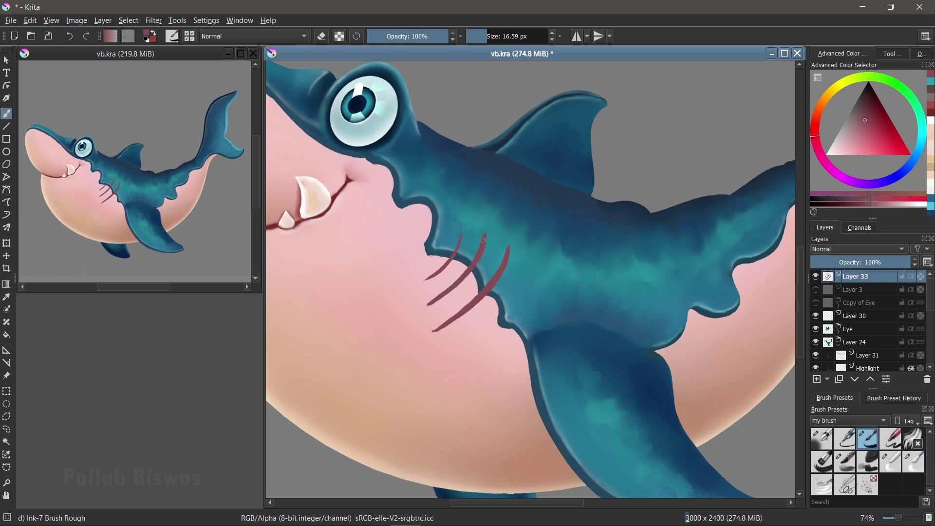
Step: Thicken the leftmost and middle slits and thin the third slit with the eraser
mouse_move(424, 280)
left_mouse_down()
mouse_move(457, 250)
mouse_move(462, 231)
left_mouse_up()
key("e")
left_click_drag(439, 328, 481, 301)
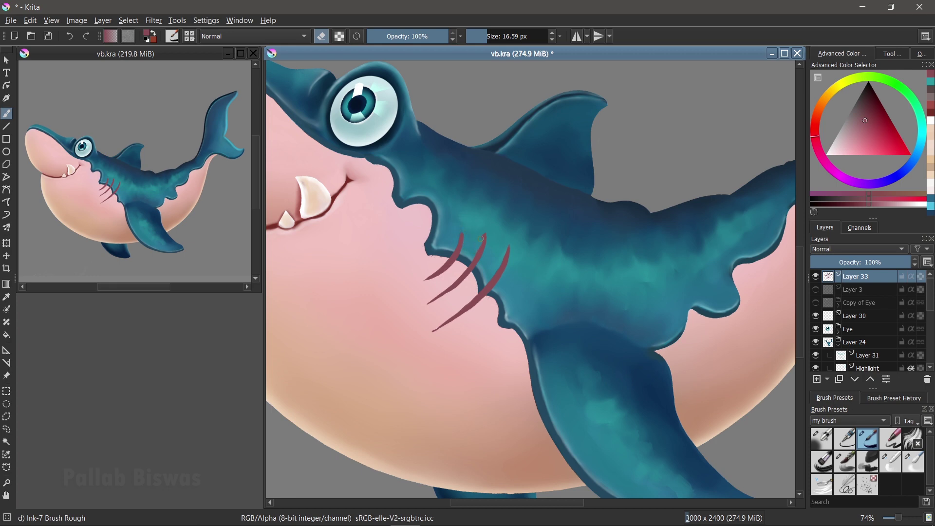
left_click_drag(484, 235, 474, 251)
Step: Add a new layer above Layer 3 with a Bristles-4 Glaze brush at about 28 px
left_click(857, 291)
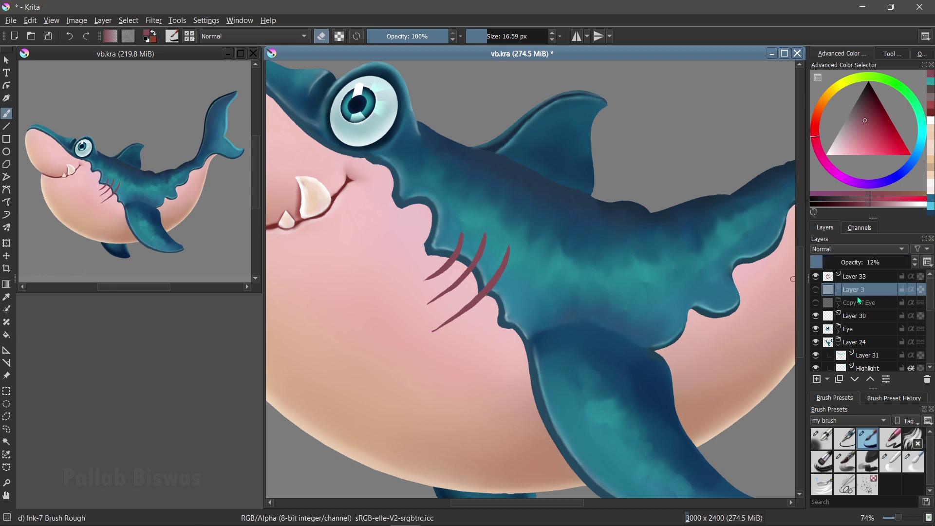
left_click(817, 379)
left_click(845, 461)
left_click(494, 287)
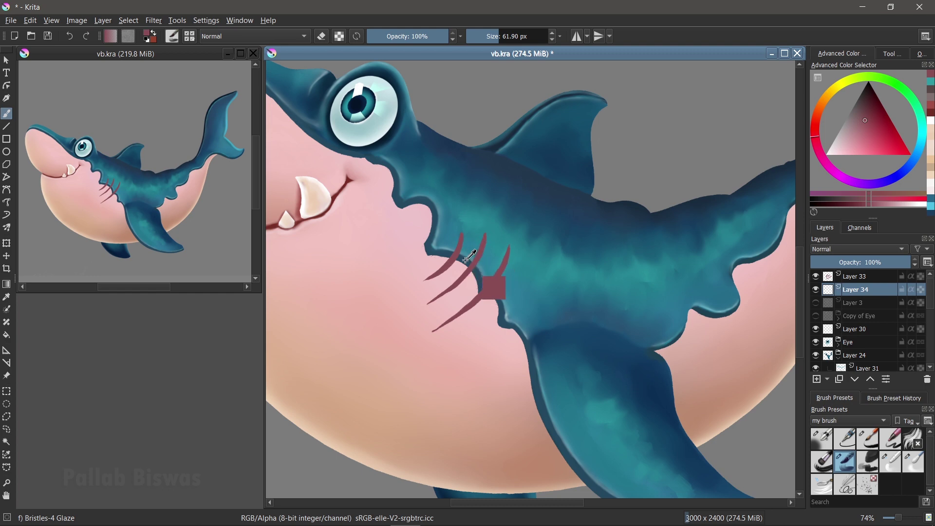
left_click(454, 249, "ctrl")
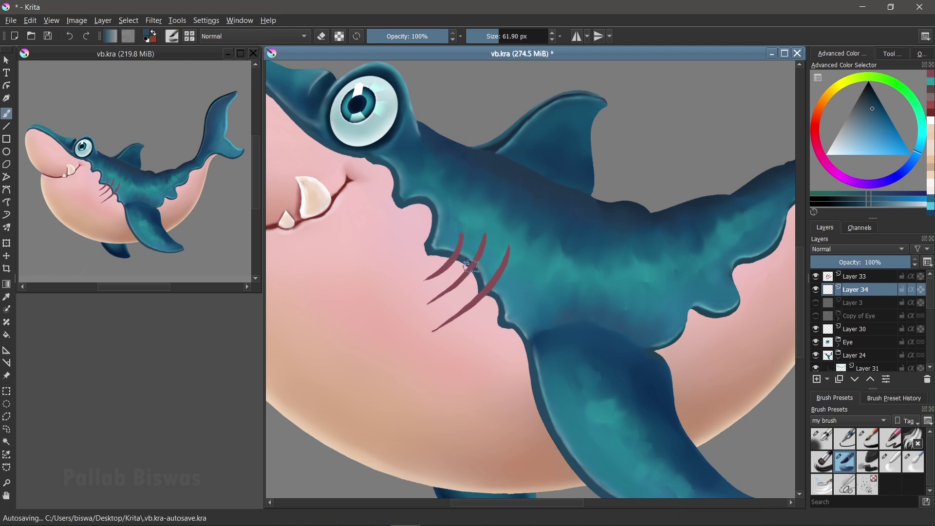
left_click_drag(487, 285, 531, 290)
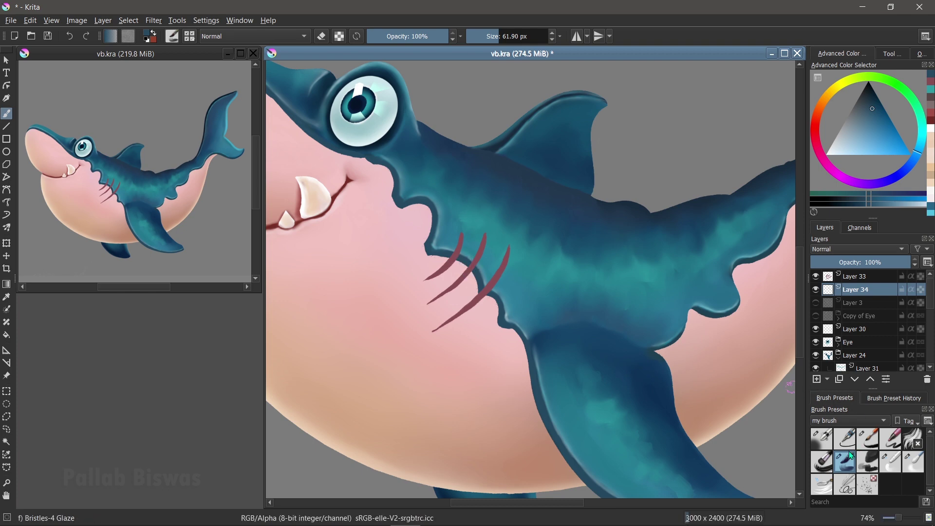
left_click_drag(504, 262, 462, 267)
Step: Test teal over the third slit, undo it, and sample darker teals from the body
left_click_drag(502, 268, 493, 289)
left_click(470, 246, "ctrl")
key("ctrl+z")
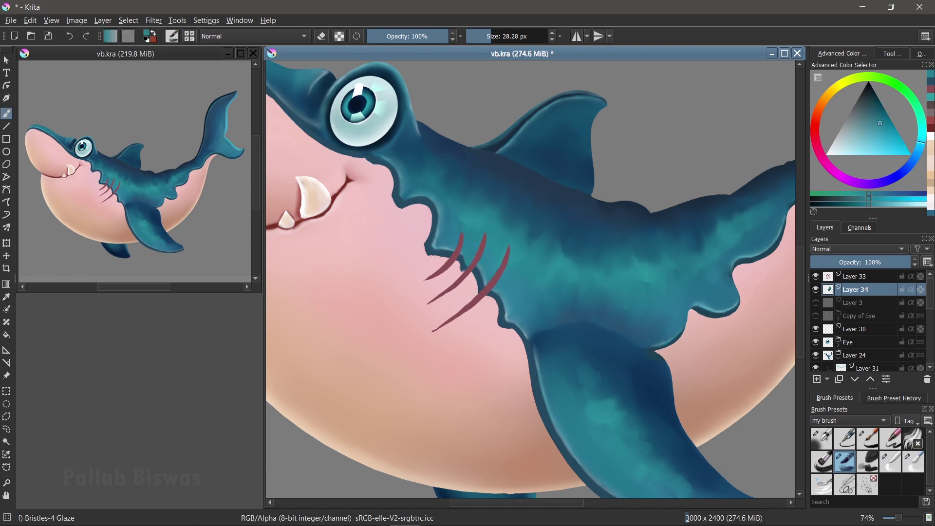
left_click(463, 275, "ctrl")
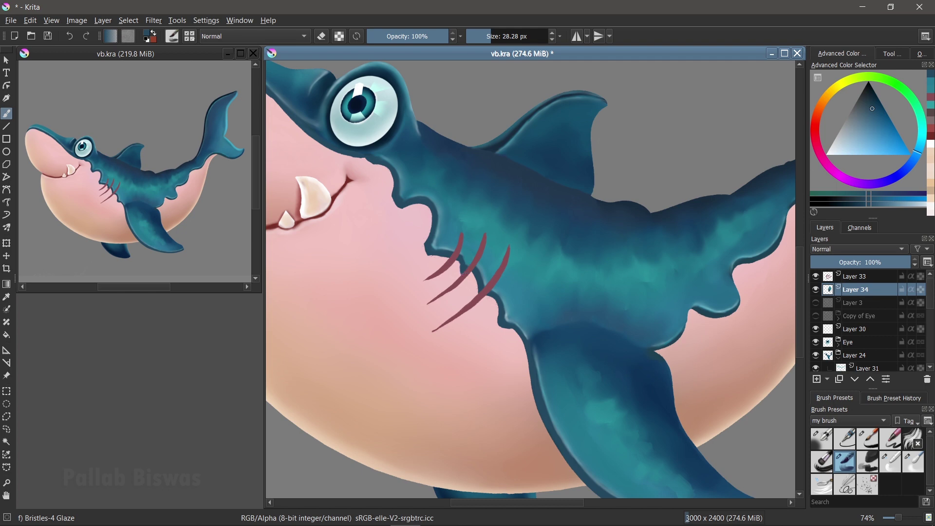
left_click(482, 297, "ctrl")
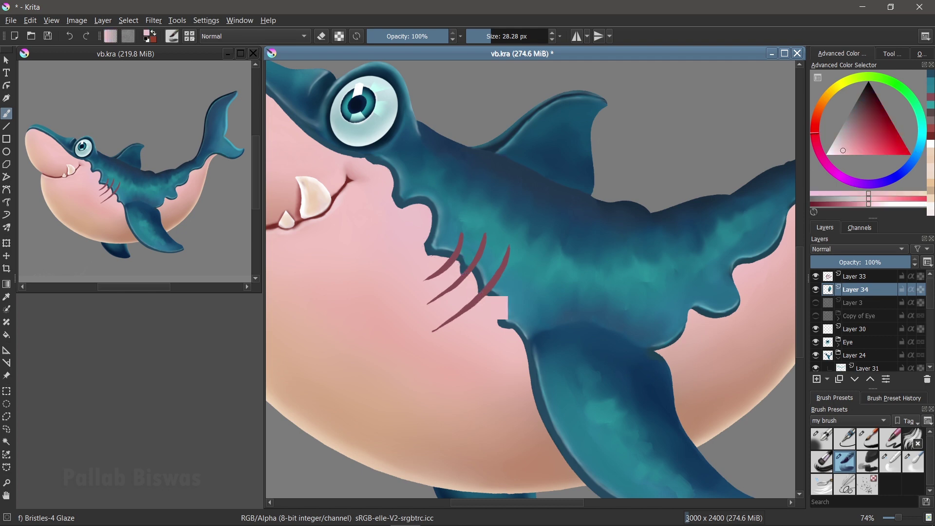
left_click(482, 279, "ctrl")
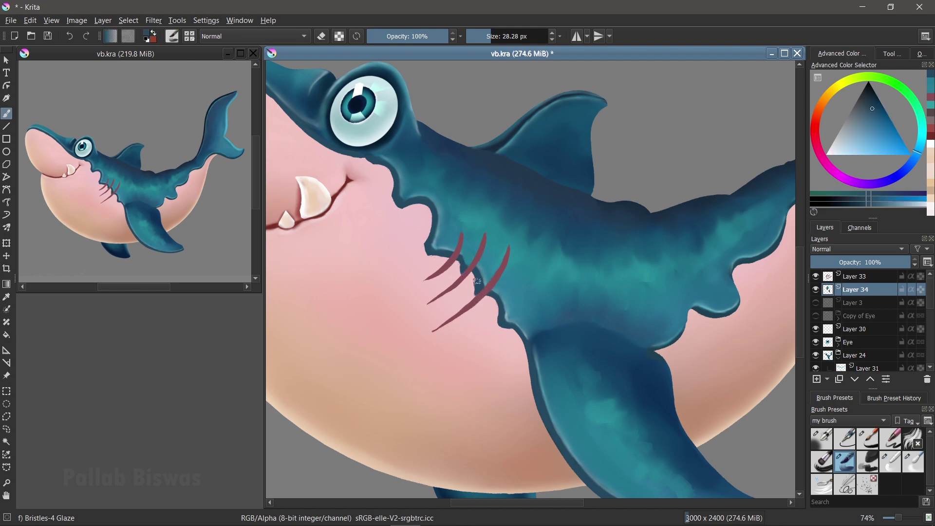
left_click(485, 281, "ctrl")
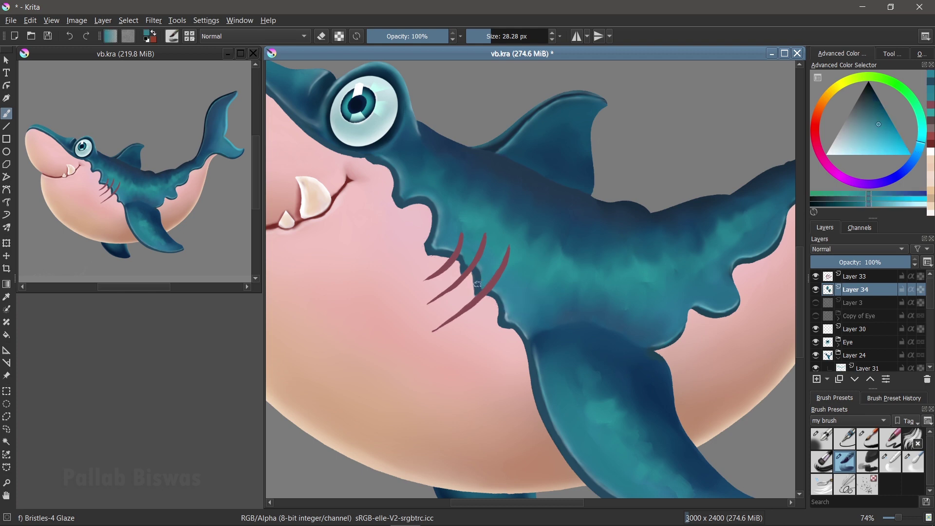
left_click(443, 256, "ctrl")
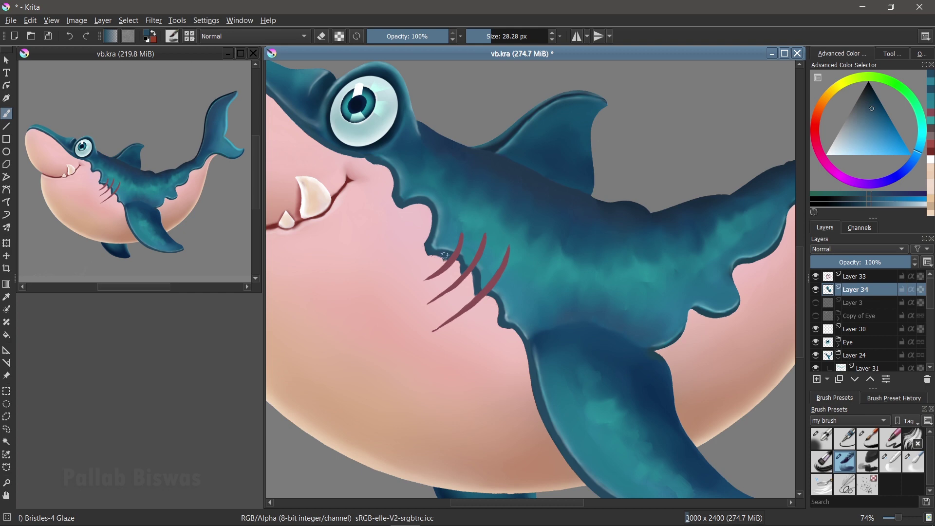
left_click(447, 254, "ctrl")
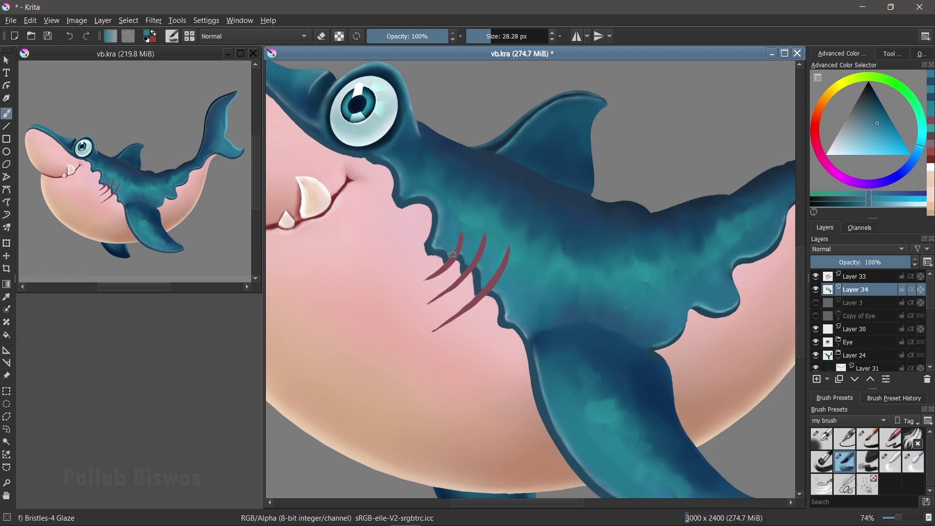
left_click(465, 253, "ctrl")
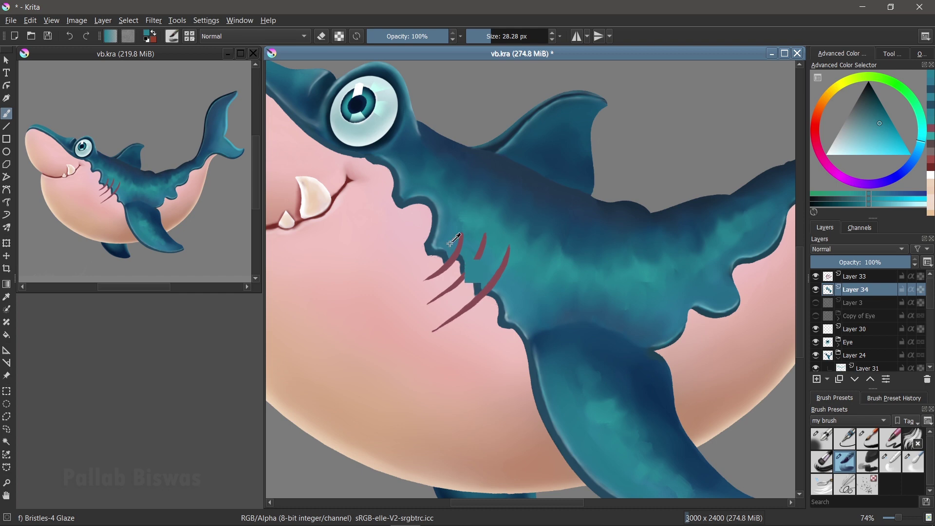
left_click(878, 118)
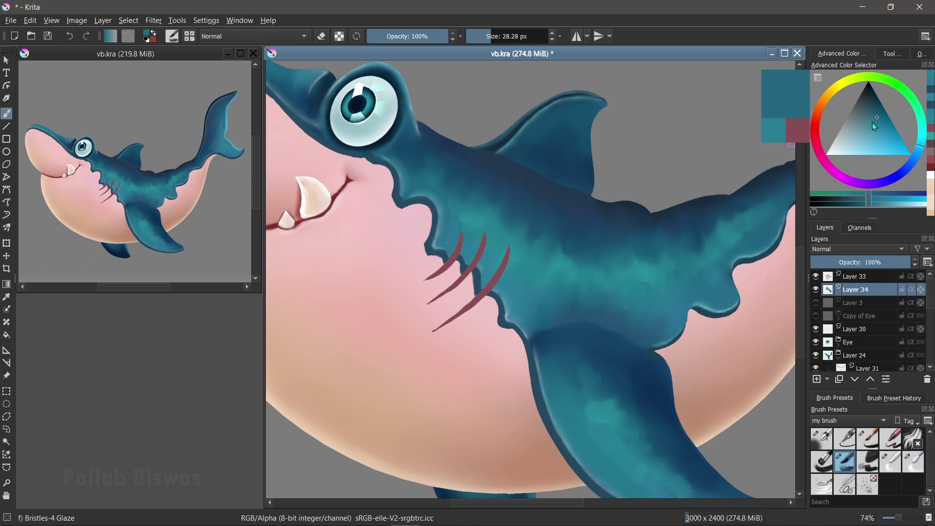
Step: Darken the teal shading along the middle gill slit and fill the gill notch with dark teal
left_click_drag(460, 234, 452, 250)
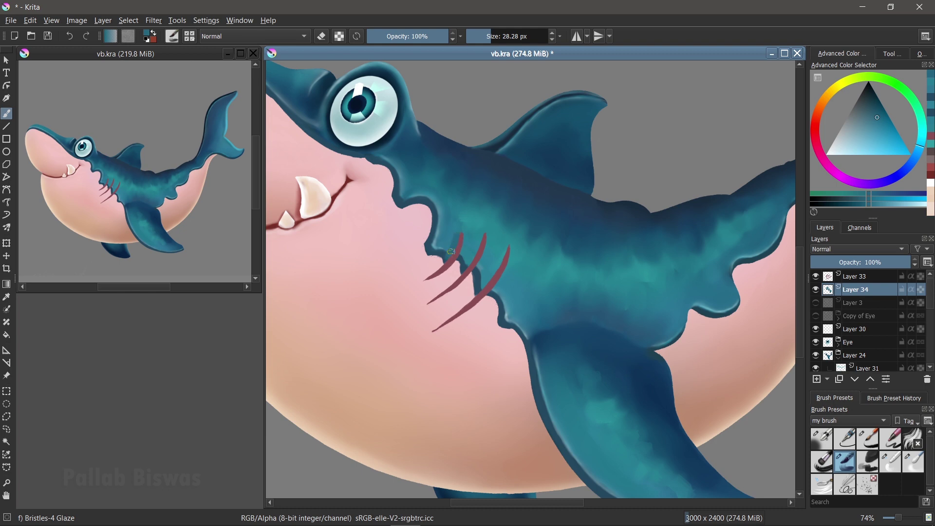
mouse_move(482, 246)
left_mouse_down()
mouse_move(468, 263)
mouse_move(479, 241)
mouse_move(496, 267)
left_mouse_up()
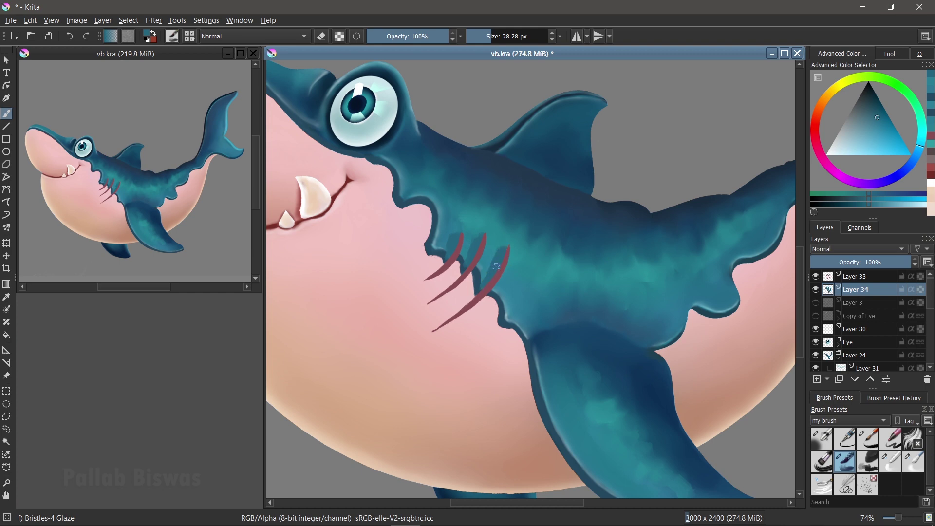
left_click(496, 266, "ctrl")
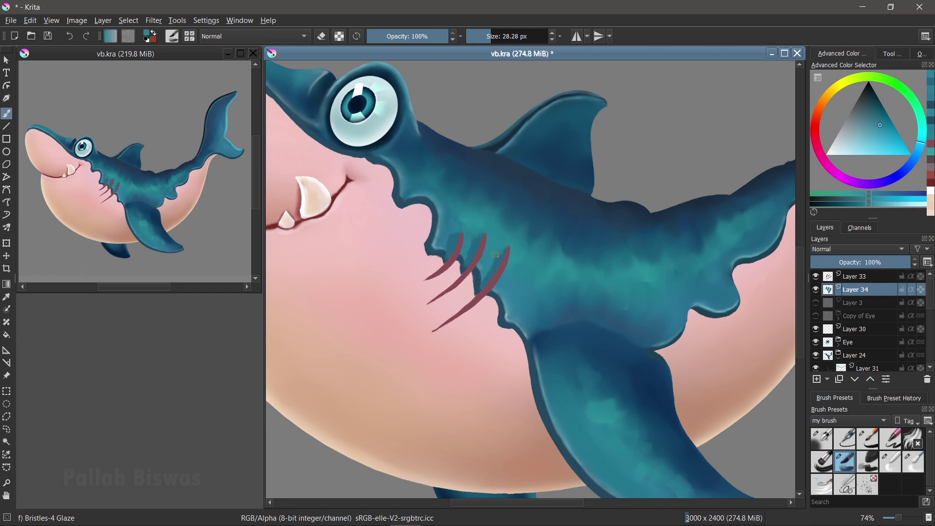
left_click(468, 245, "ctrl")
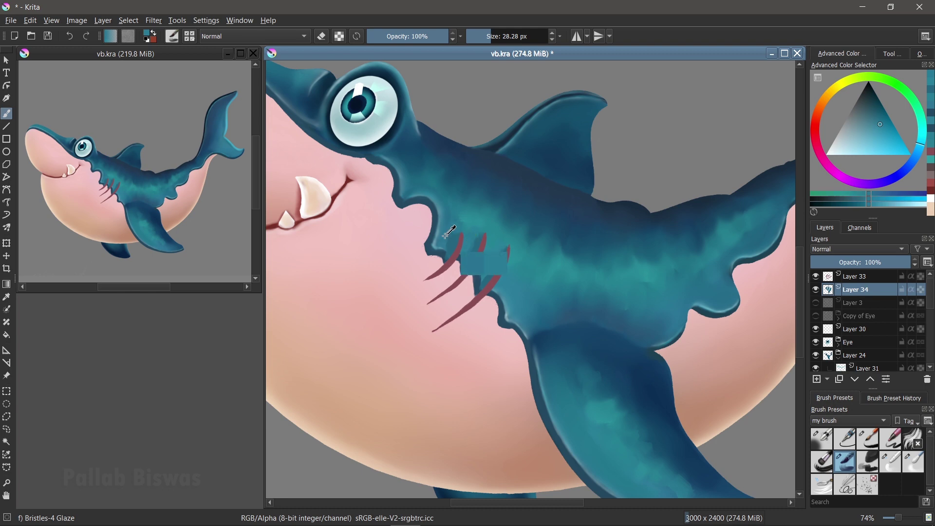
left_click(441, 254, "ctrl")
left_click_drag(442, 258, 446, 271)
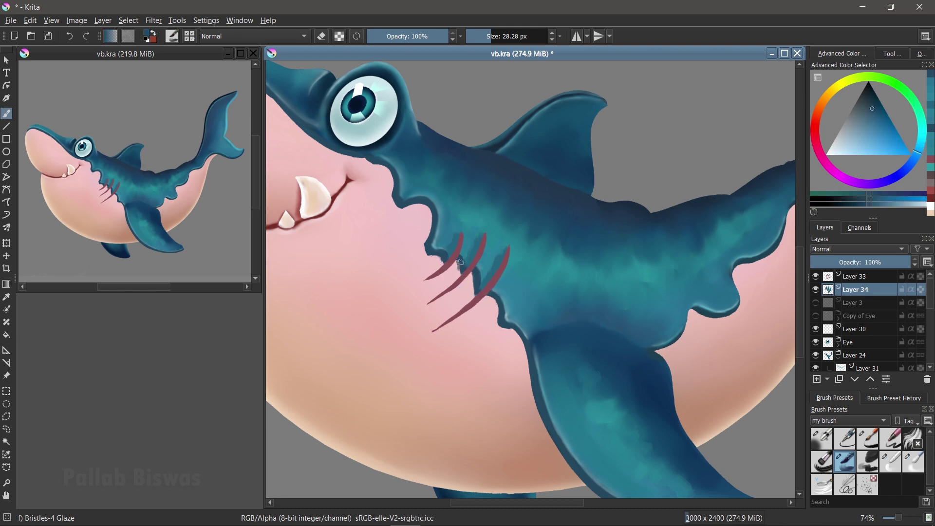
left_click(473, 284, "ctrl")
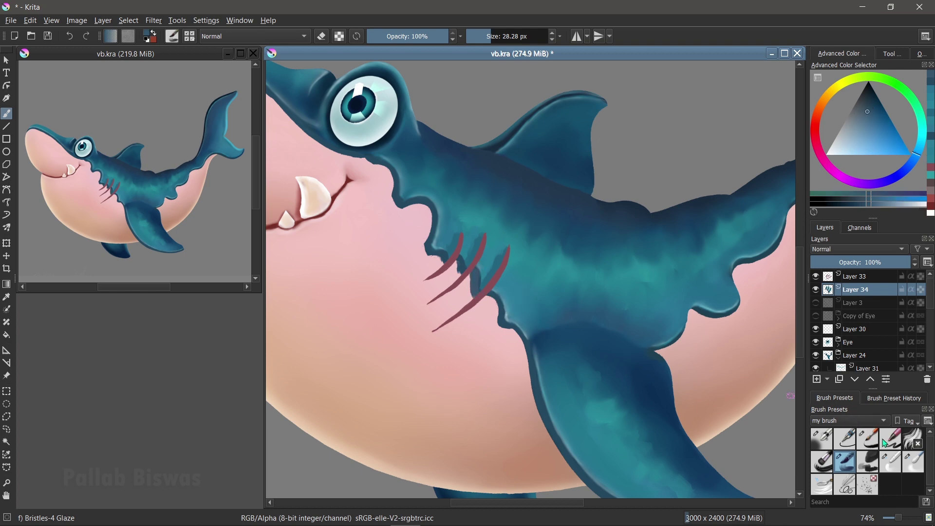
left_click(912, 463)
Step: Try the eraser, Airbrush Soft and Blender Blur at smaller sizes, then add Layer 35 above Layer 3
left_click_drag(489, 256, 493, 263)
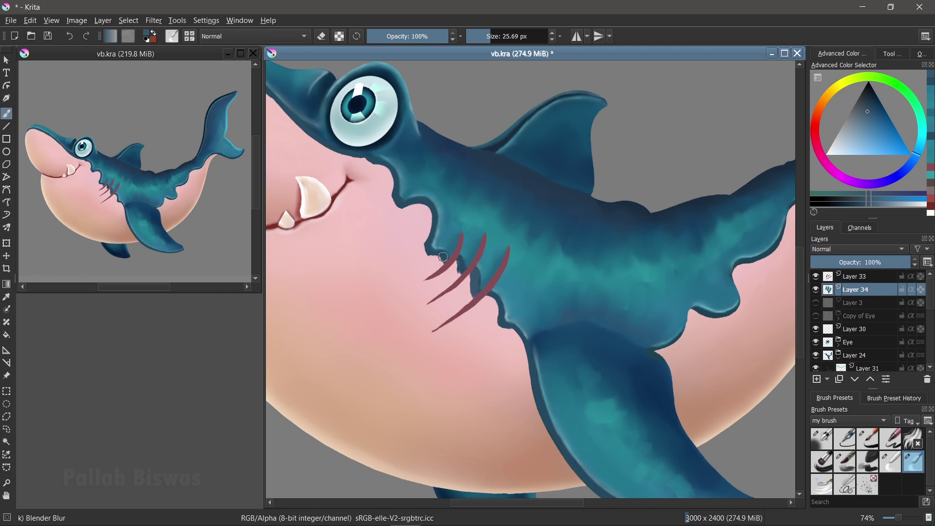
key("e")
key("slash")
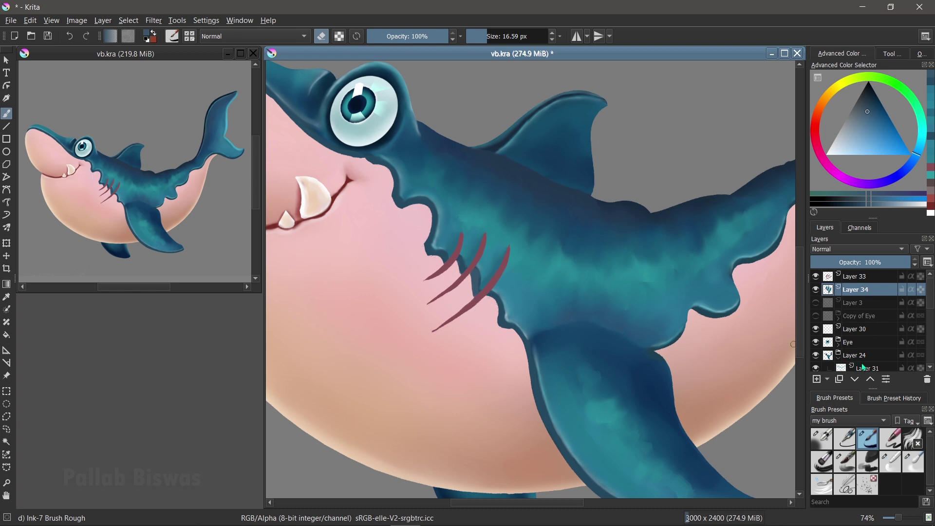
left_click(825, 443)
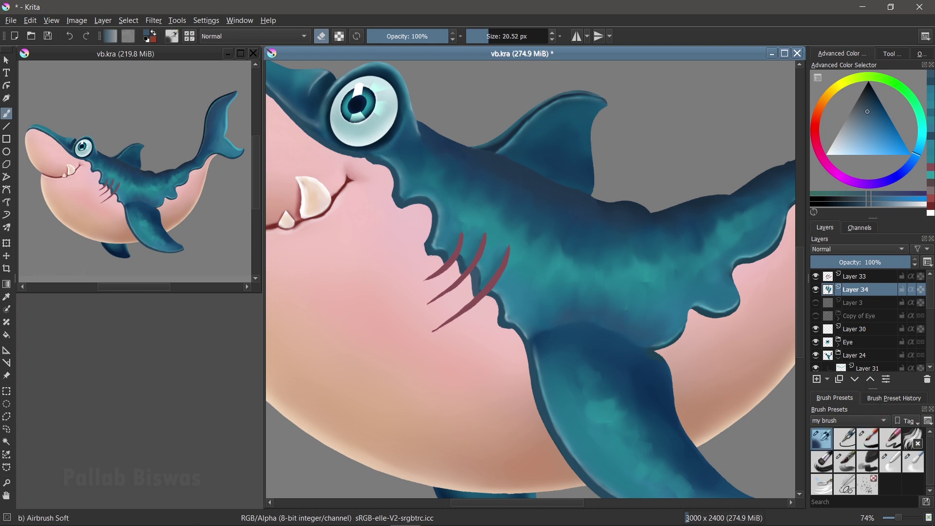
left_click(513, 287, "ctrl")
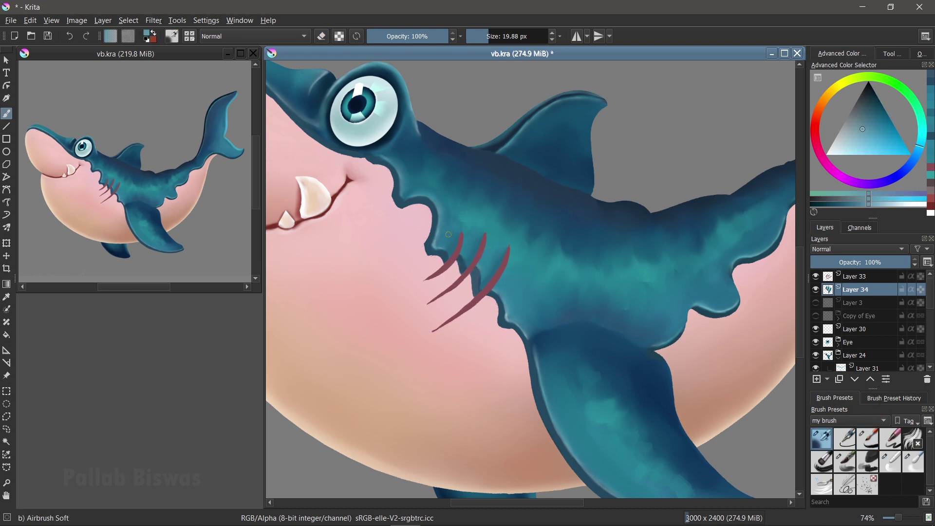
key("bracketleft")
key("bracketleft")
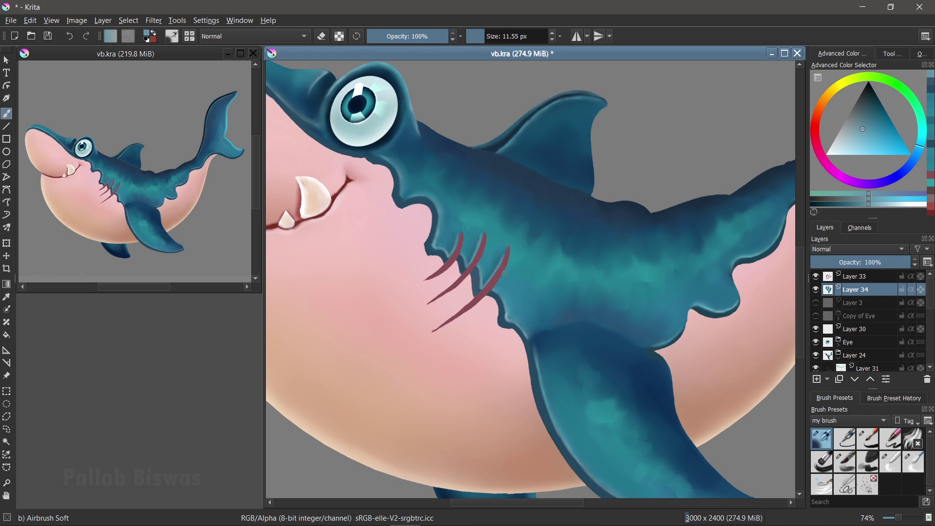
left_click(912, 468)
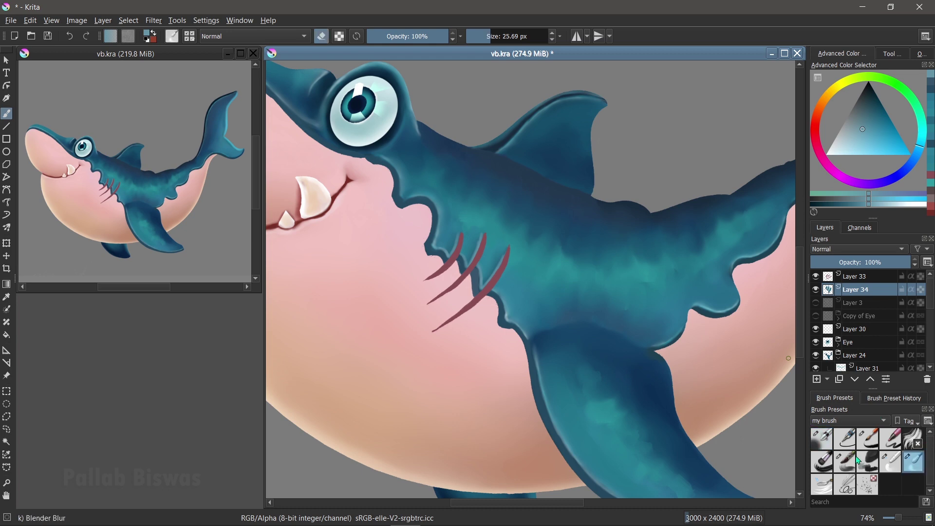
key("bracketleft")
left_click(857, 302)
left_click(818, 383)
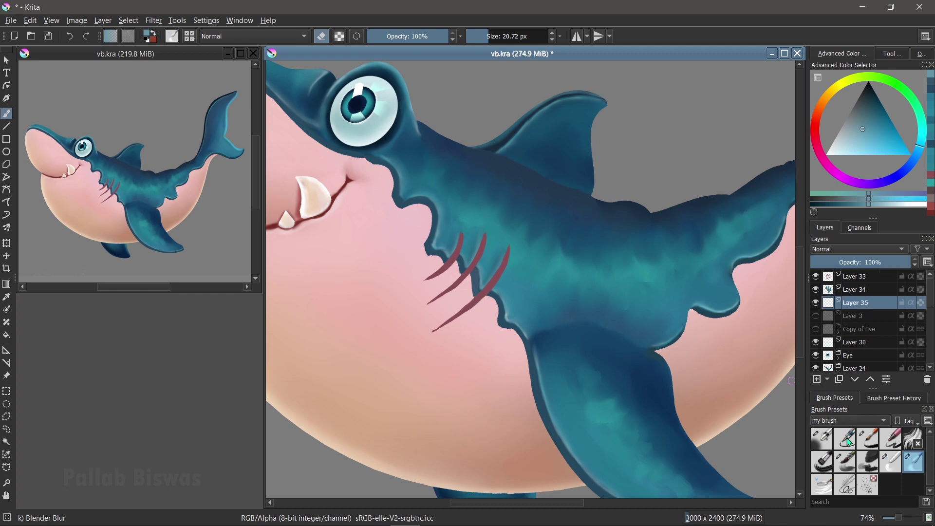
Step: Airbrush light pink sampled from the belly between and around the gill slits on Layer 35
left_click(822, 438)
left_click(461, 300, "ctrl")
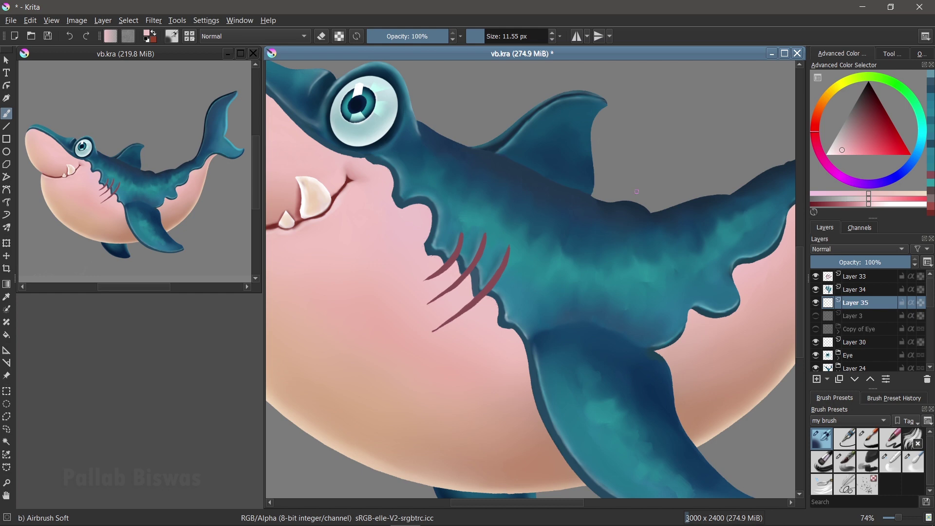
left_click(846, 146)
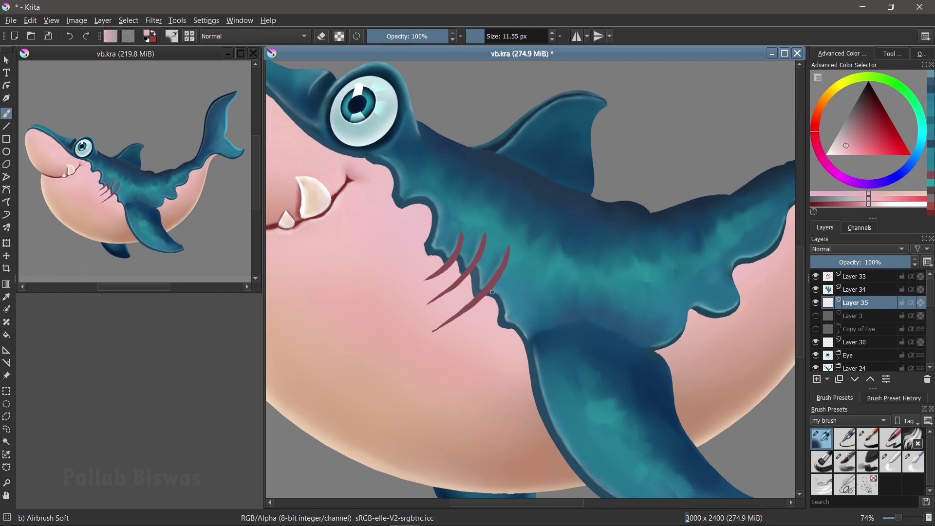
mouse_move(470, 286)
left_mouse_down()
mouse_move(470, 306)
mouse_move(464, 300)
left_mouse_up()
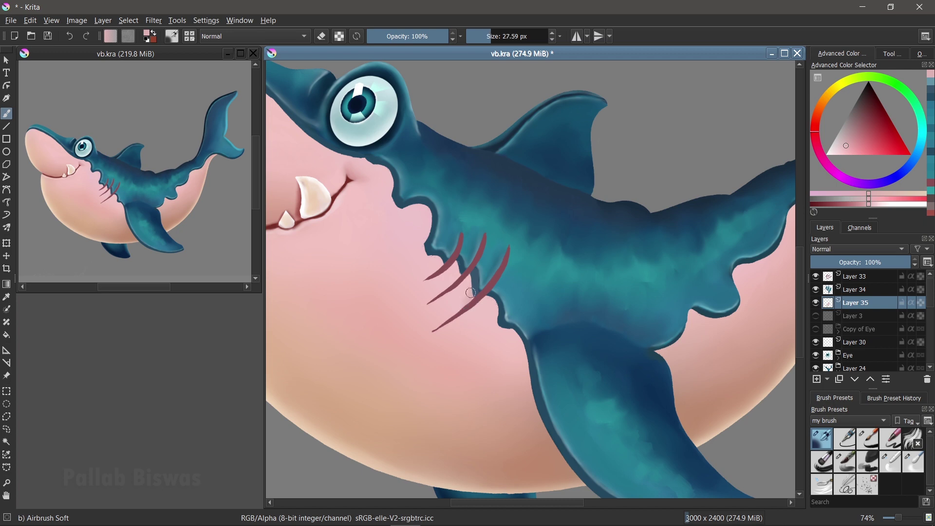
left_click_drag(471, 280, 438, 330)
mouse_move(458, 265)
left_mouse_down()
mouse_move(457, 280)
mouse_move(424, 279)
left_mouse_up()
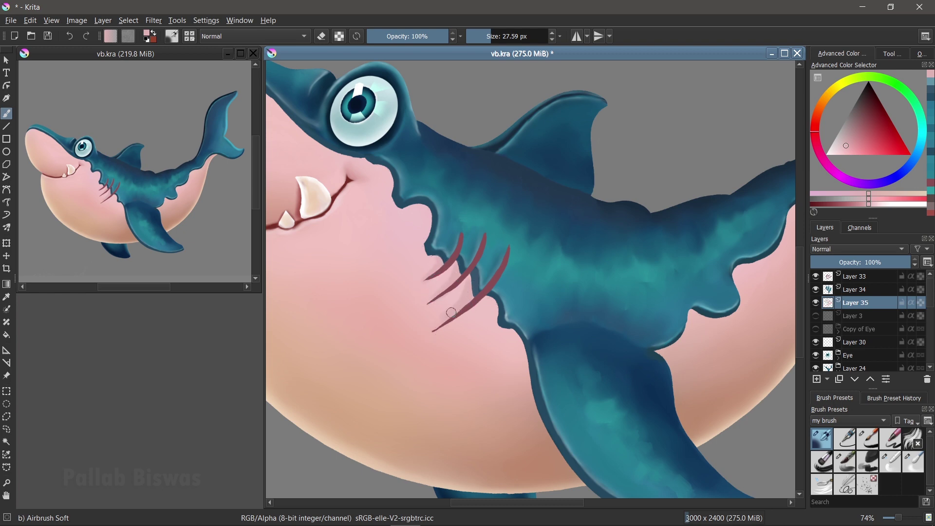
left_click(451, 297, "ctrl")
left_click(837, 152)
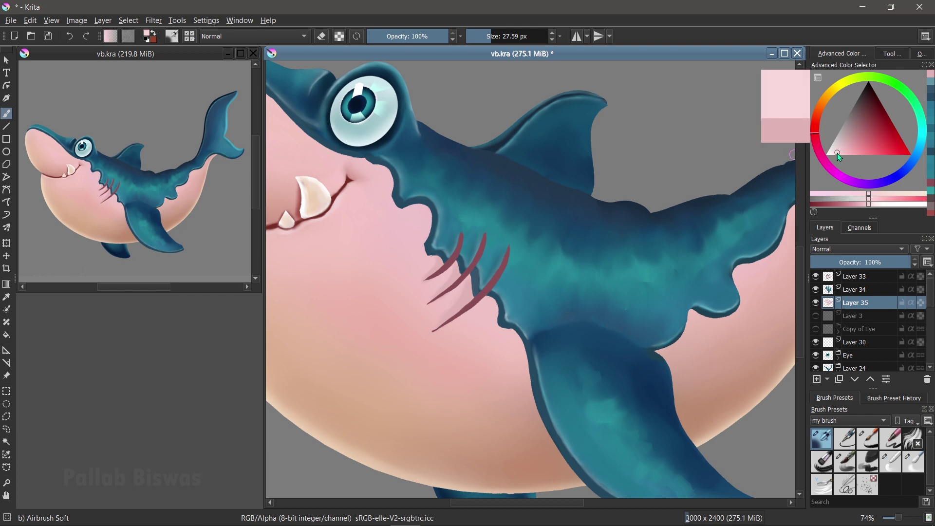
left_click_drag(468, 280, 439, 302)
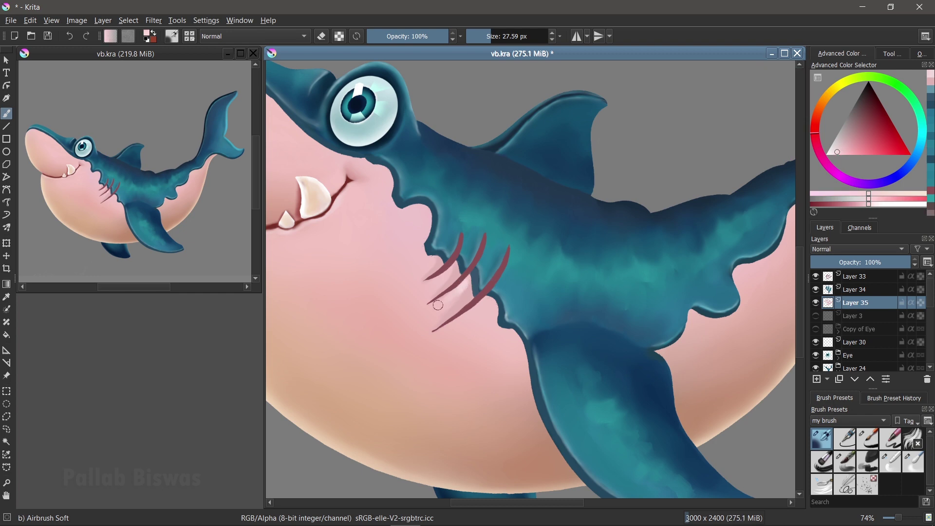
left_click_drag(456, 266, 423, 285)
Step: On Layer 33, blur the three slits' ends with a 16 px Blender Blur brush
left_click(906, 462)
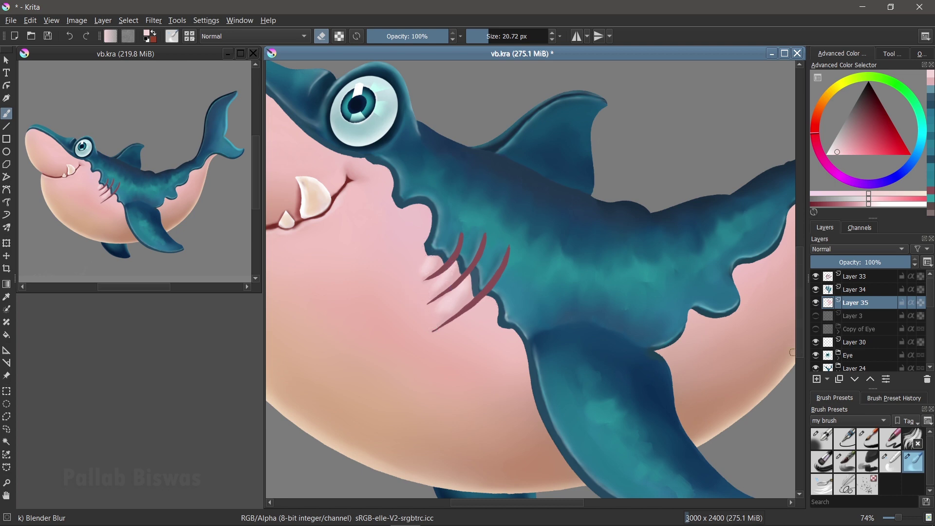
left_click_drag(475, 327, 482, 327)
left_click(860, 279)
left_click_drag(533, 280, 503, 294, "shift")
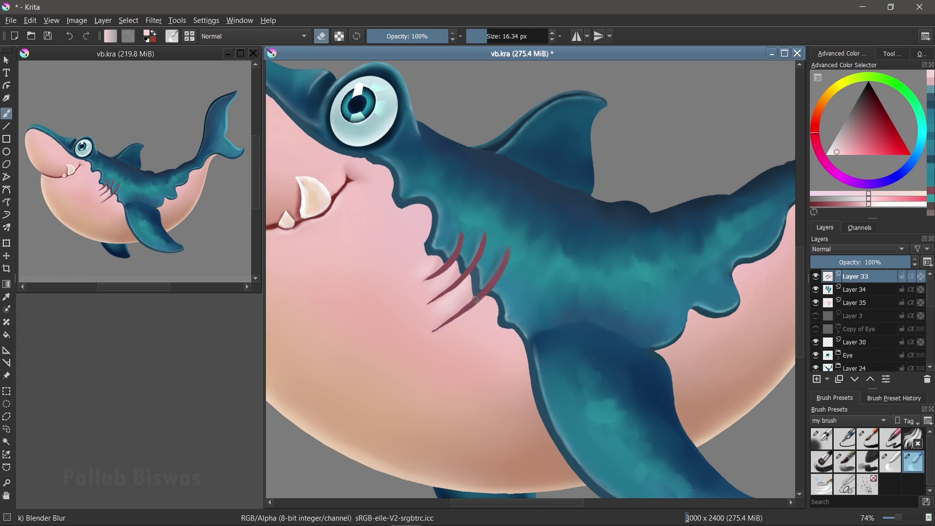
left_click_drag(470, 303, 432, 332)
left_click_drag(453, 281, 419, 308)
left_click_drag(460, 246, 440, 276)
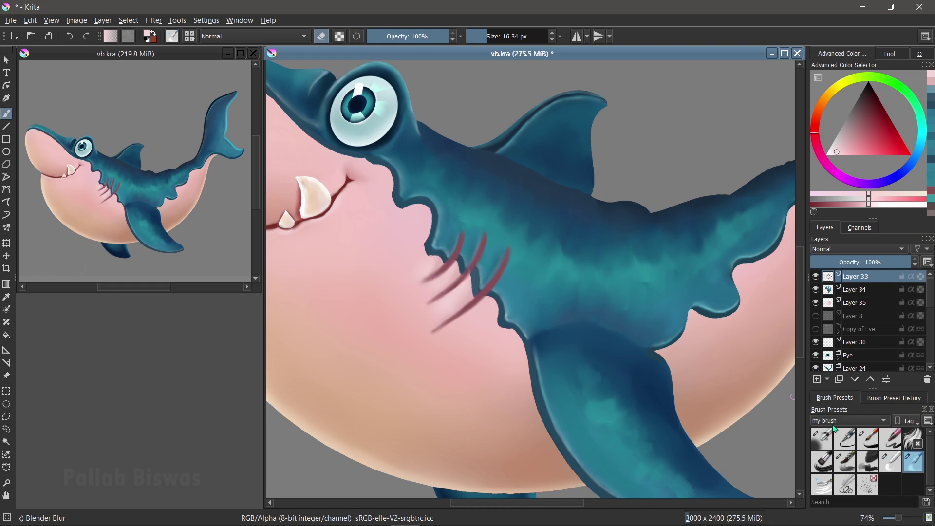
Step: Zoom to about 93% on the gills, sample the gill red, and merge Layer 33 down
left_click(820, 443)
left_click(496, 281, "ctrl")
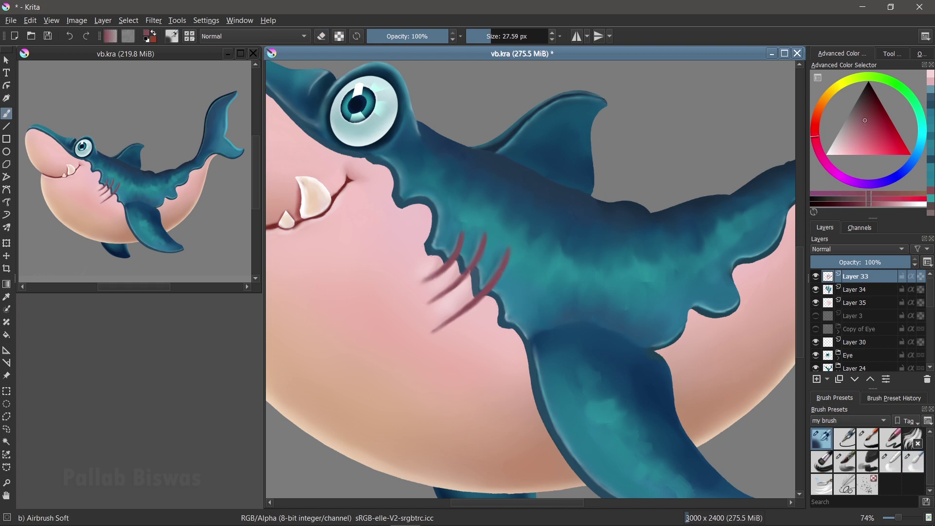
scroll(496, 280, "up", 2)
mouse_move(500, 277)
left_mouse_down()
mouse_move(487, 287)
mouse_move(540, 247)
left_mouse_up()
left_click(514, 263, "ctrl")
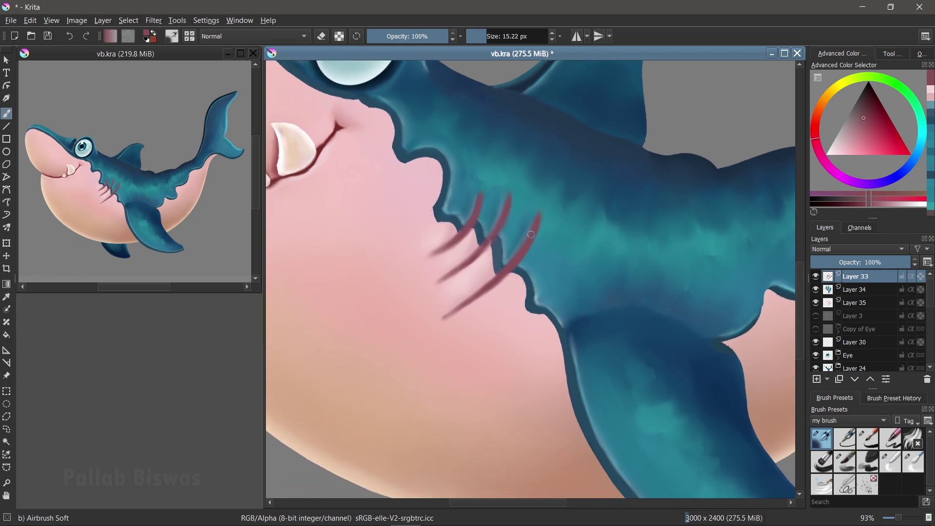
left_click(479, 251, "ctrl")
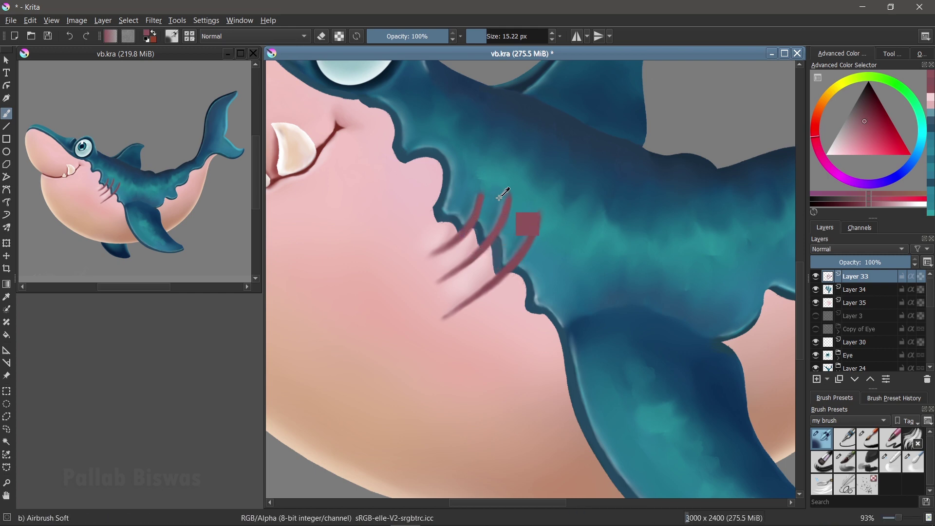
key("e")
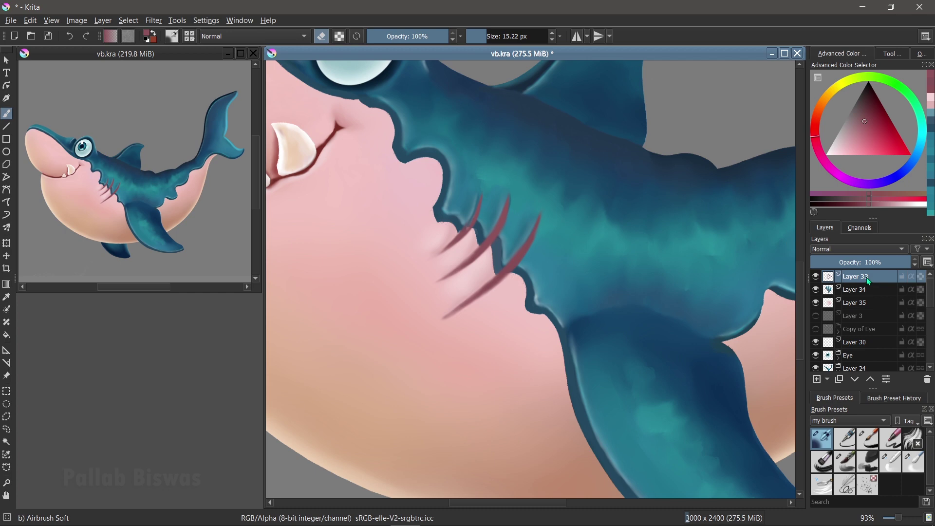
key("ctrl+e")
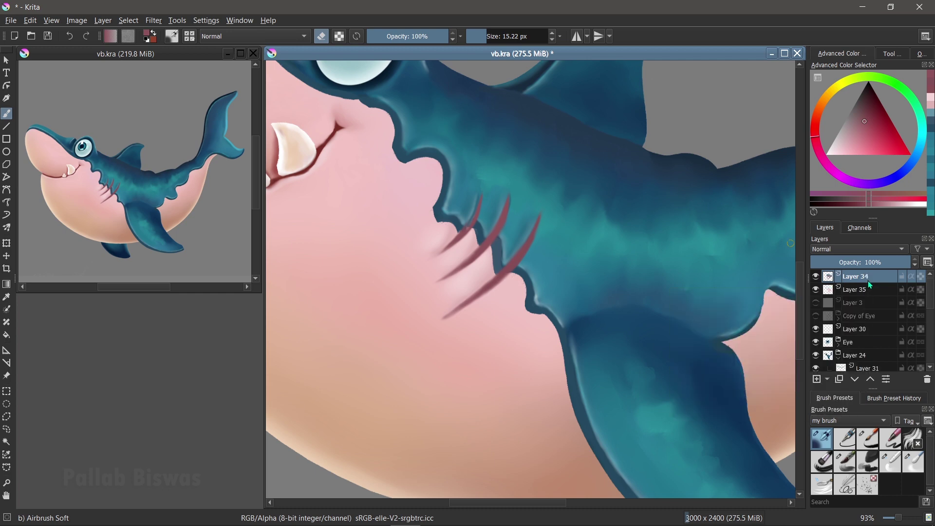
Step: Merge Layer 34 down and sample teal body shades around the gill slits
key("ctrl+e")
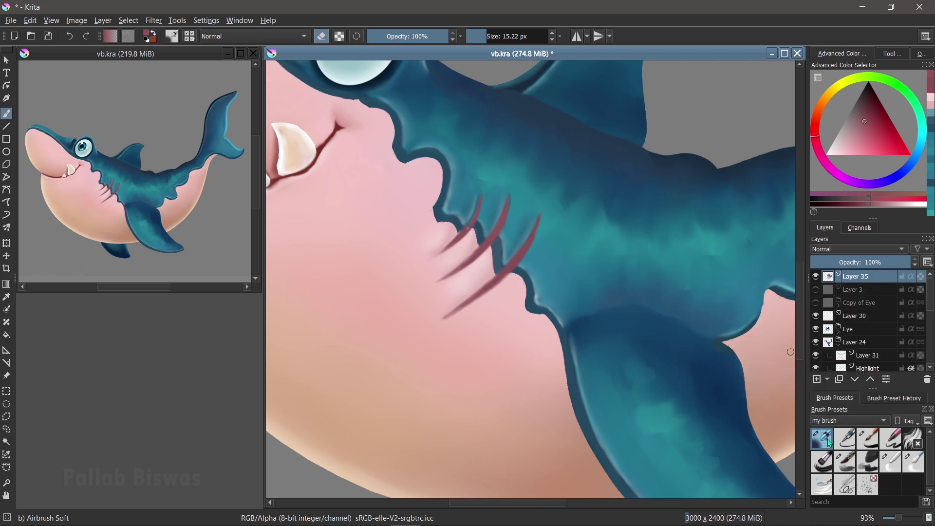
left_click(482, 234, "ctrl")
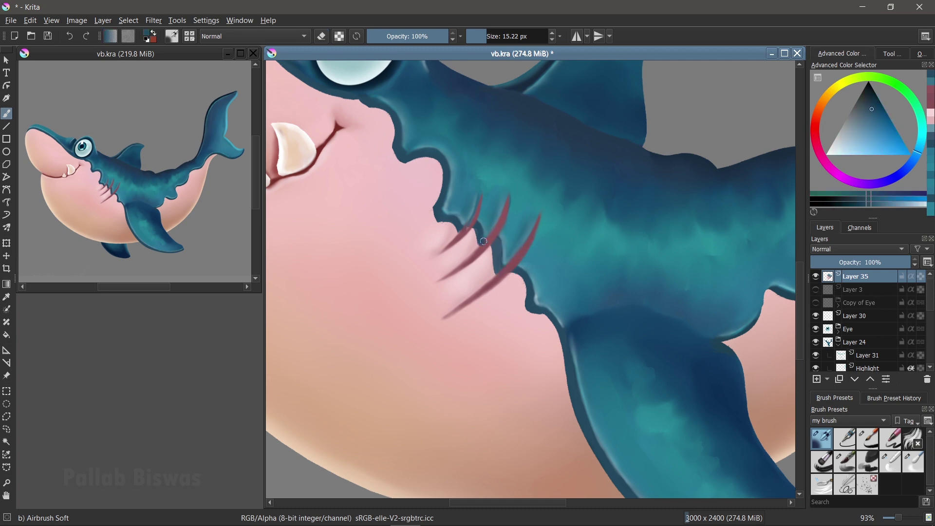
left_click(482, 241, "ctrl")
left_click(483, 235, "ctrl")
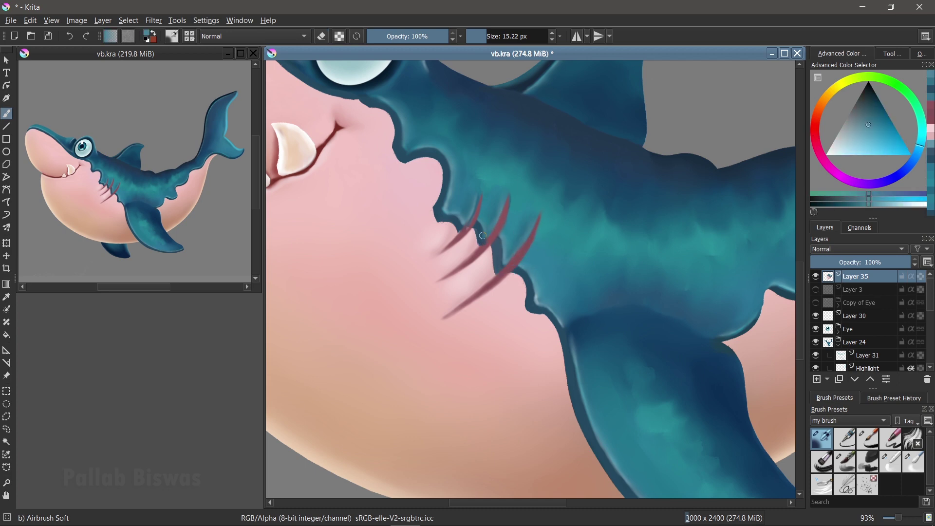
left_click(486, 227, "ctrl")
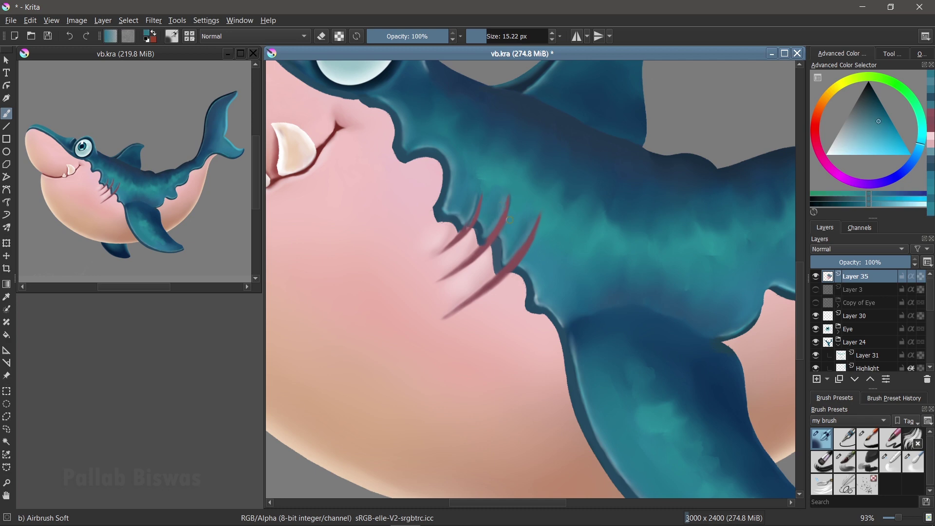
Step: Pick more light and dark teals beside the gills, then switch to the Blender Blur brush
left_click(509, 254, "ctrl")
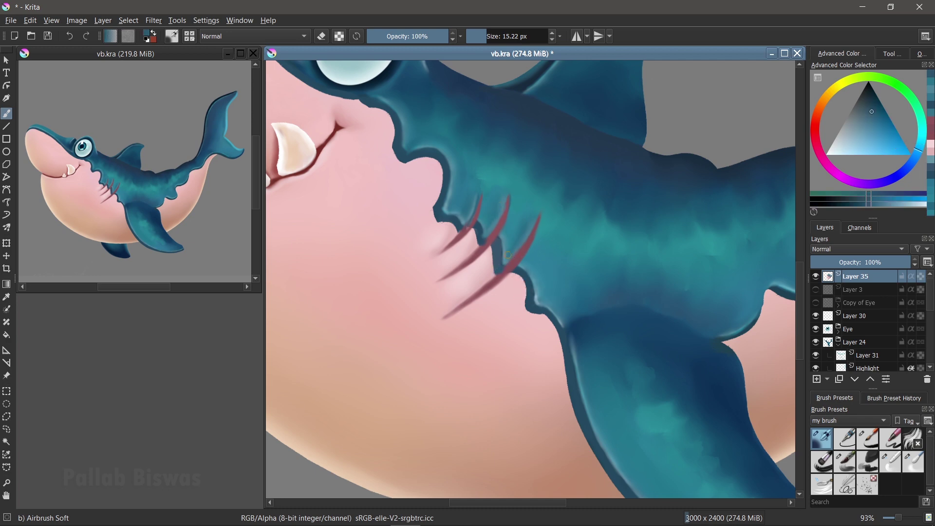
left_click(504, 259, "ctrl")
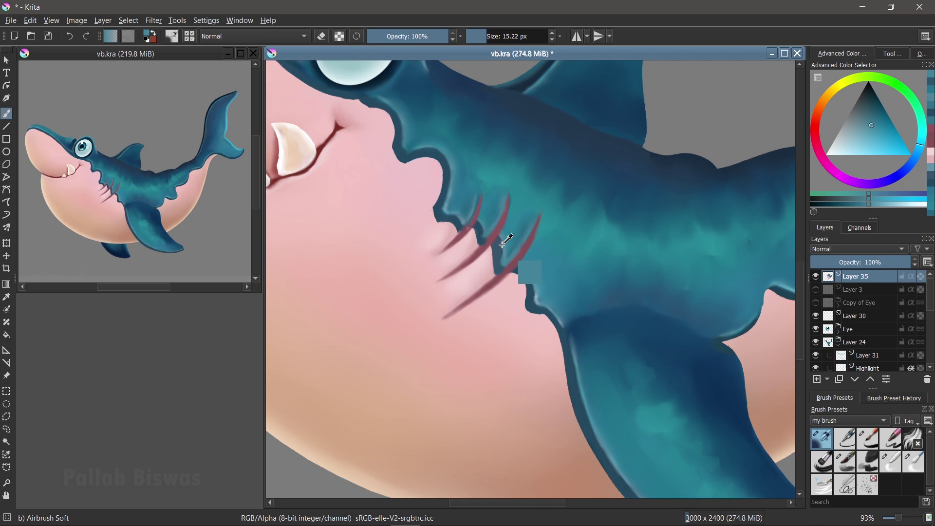
left_click(501, 256, "ctrl")
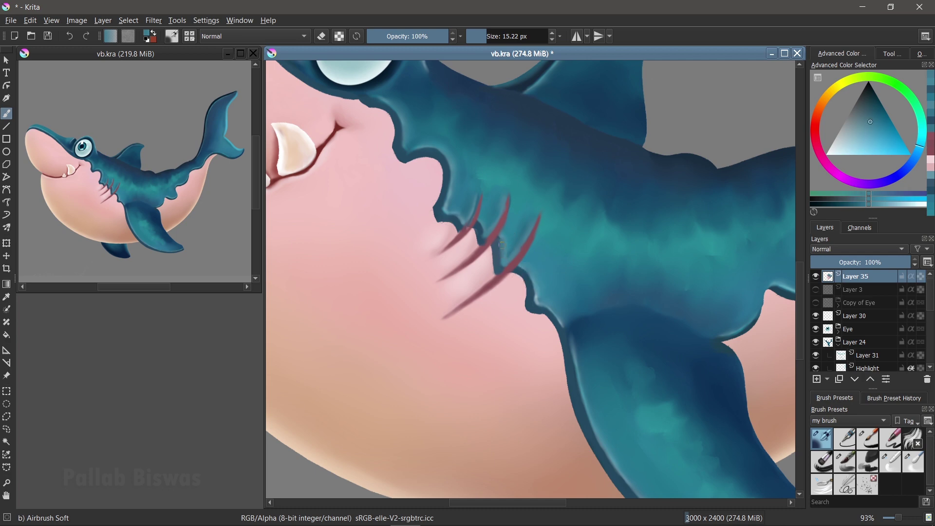
left_click(470, 234, "ctrl")
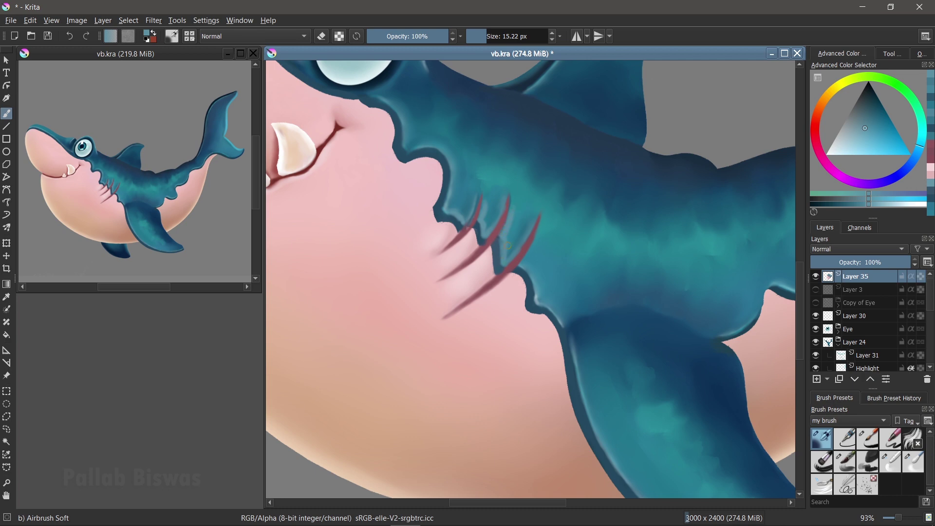
left_click(567, 207, "ctrl")
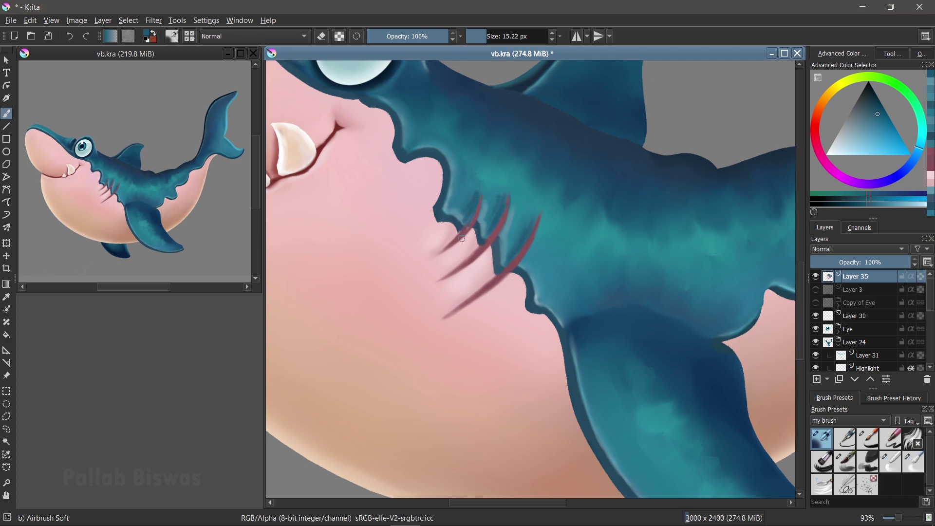
left_click(912, 461)
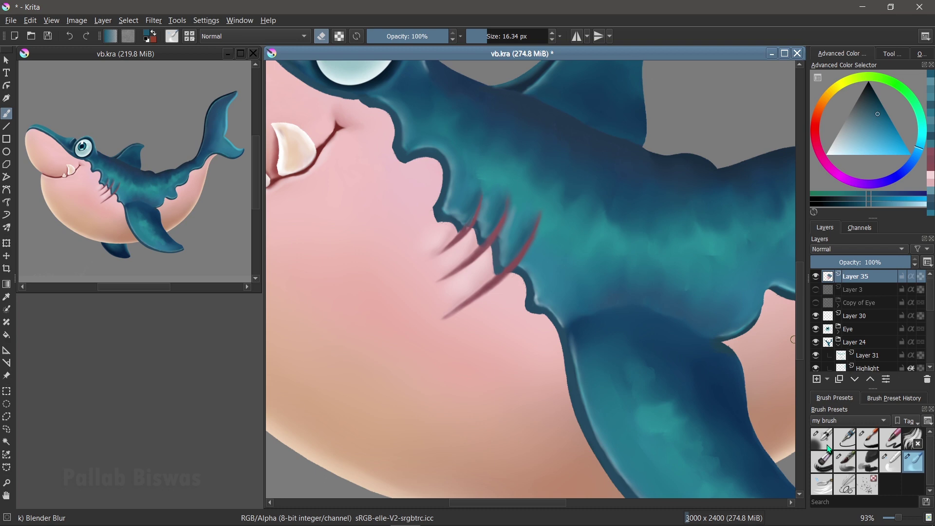
Step: Darken the middle and lower gill slits with a darker red using an ~8.6 px Airbrush Soft
left_click(829, 445)
left_click(475, 238, "ctrl")
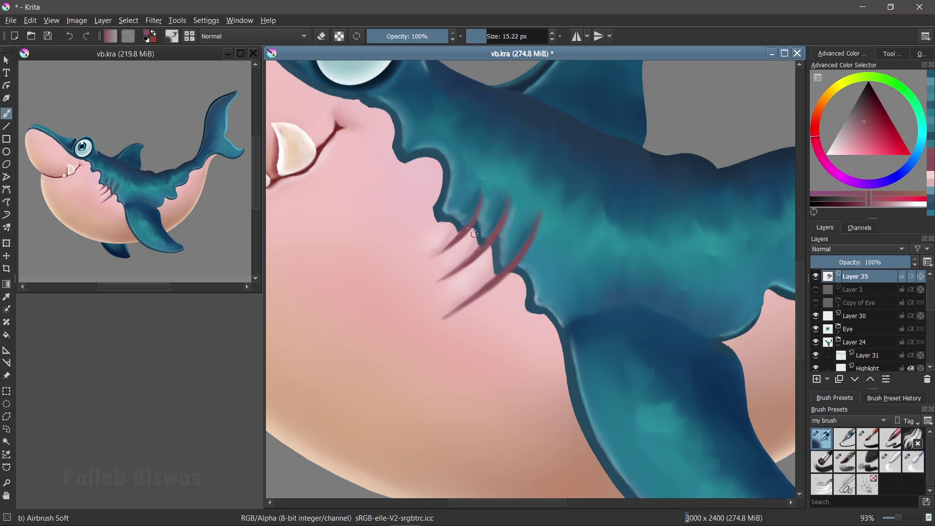
left_click_drag(476, 238, 467, 227, "shift")
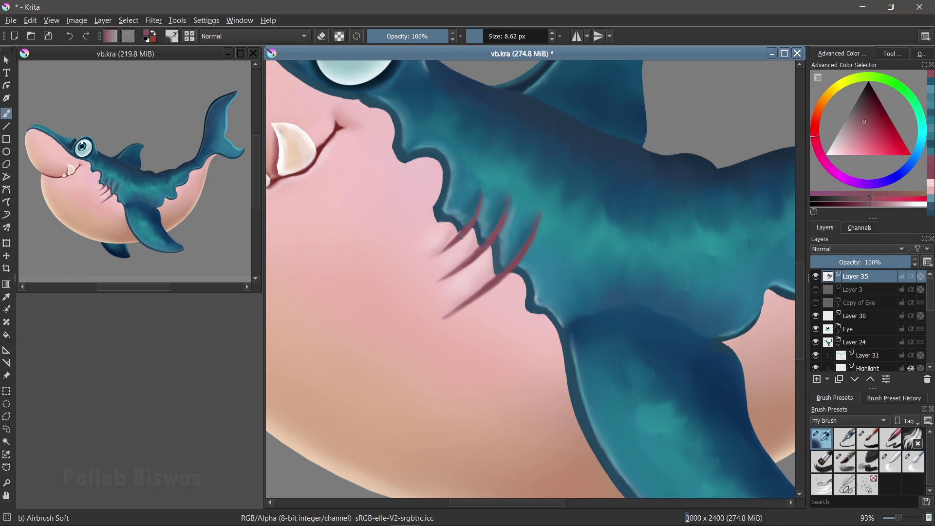
left_click_drag(864, 121, 862, 113)
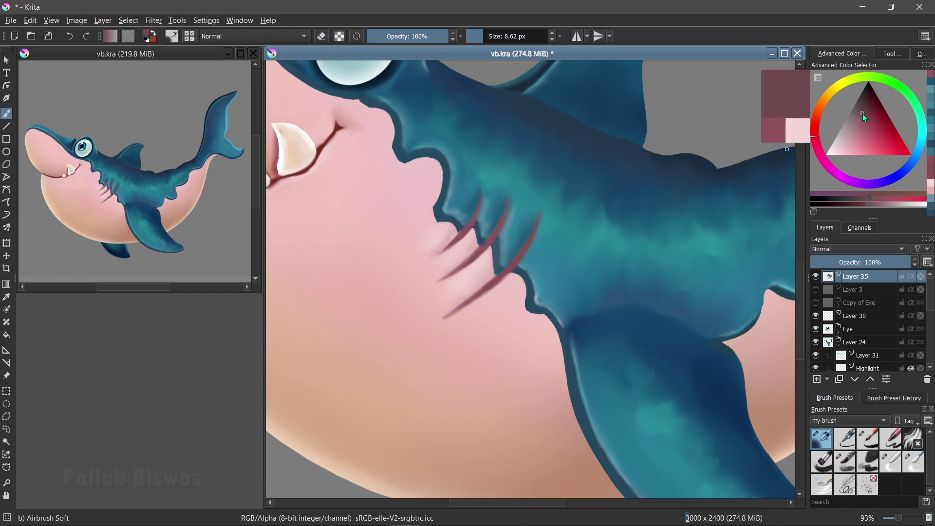
left_click_drag(477, 210, 461, 235)
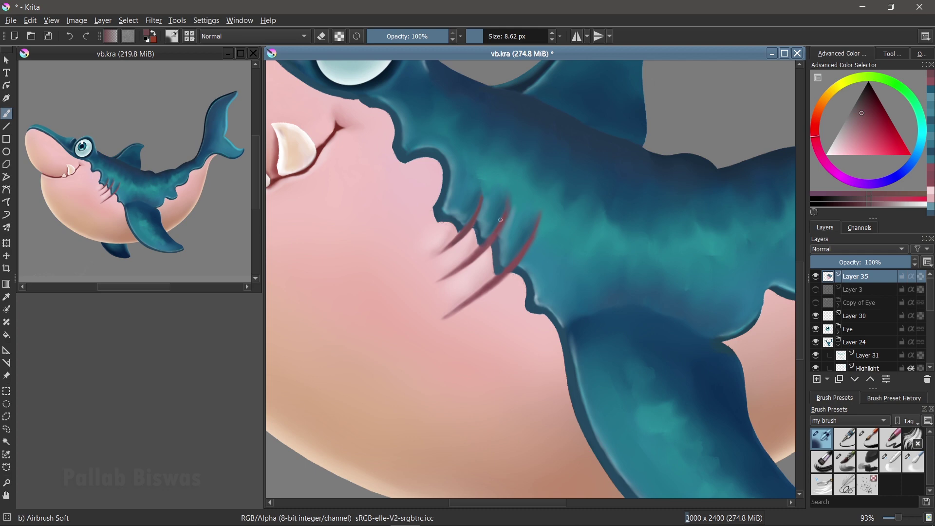
left_click_drag(487, 250, 446, 277)
left_click_drag(504, 275, 445, 317)
Step: Add a soft peach-tan tint between the gill slits, then fit the whole shark in view
key("e")
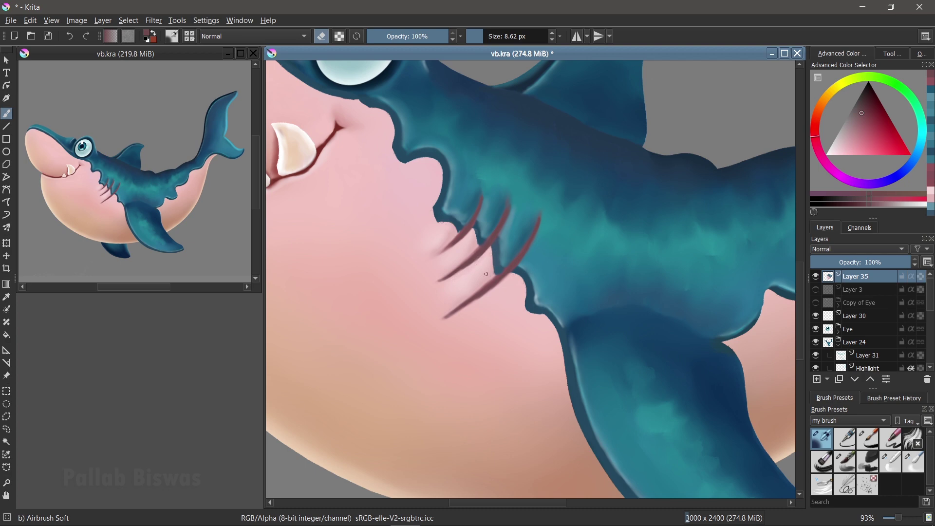
left_click(475, 270, "ctrl")
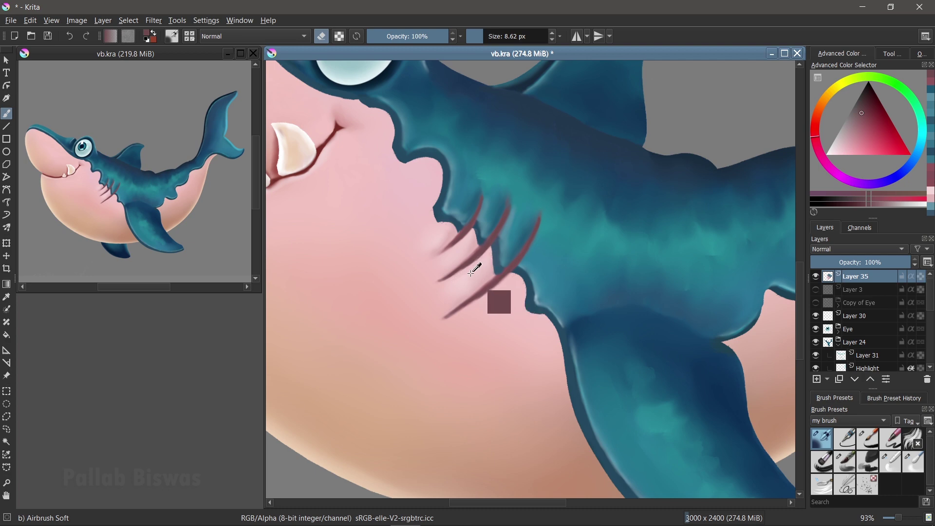
key("e")
key("bracketleft")
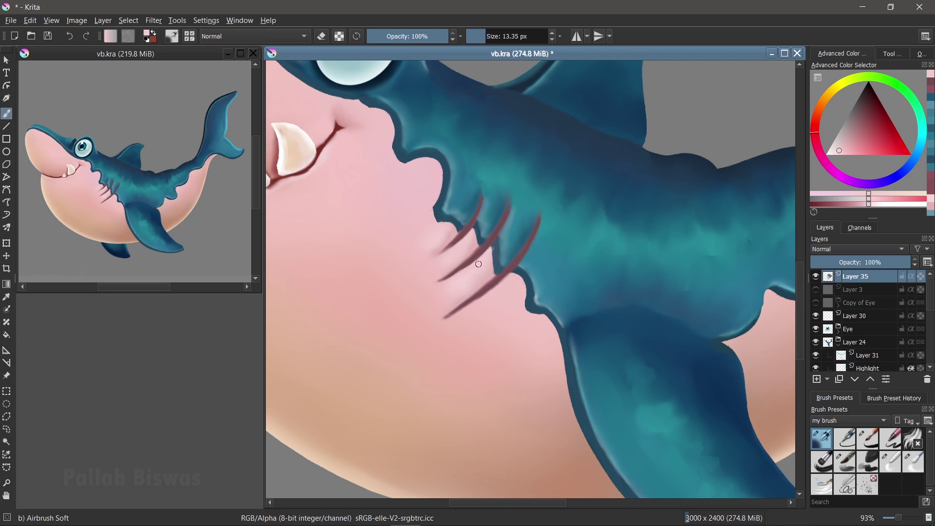
left_click(414, 193, "ctrl")
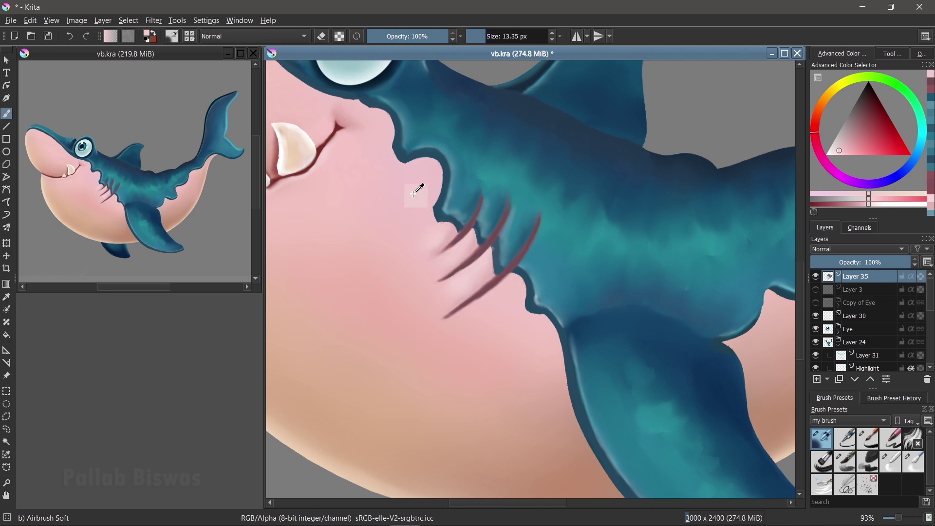
left_click(322, 390, "ctrl")
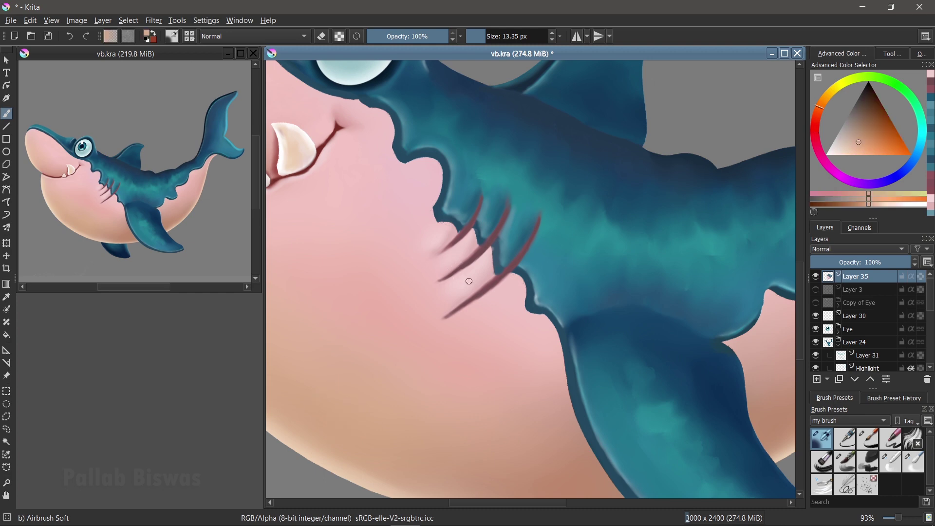
left_click_drag(484, 257, 486, 254)
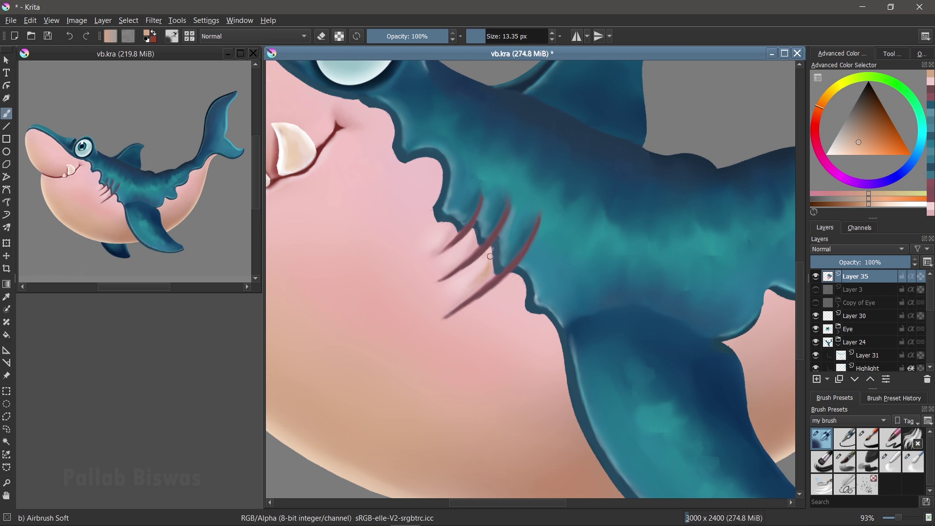
left_click_drag(466, 290, 490, 256)
left_click(908, 465)
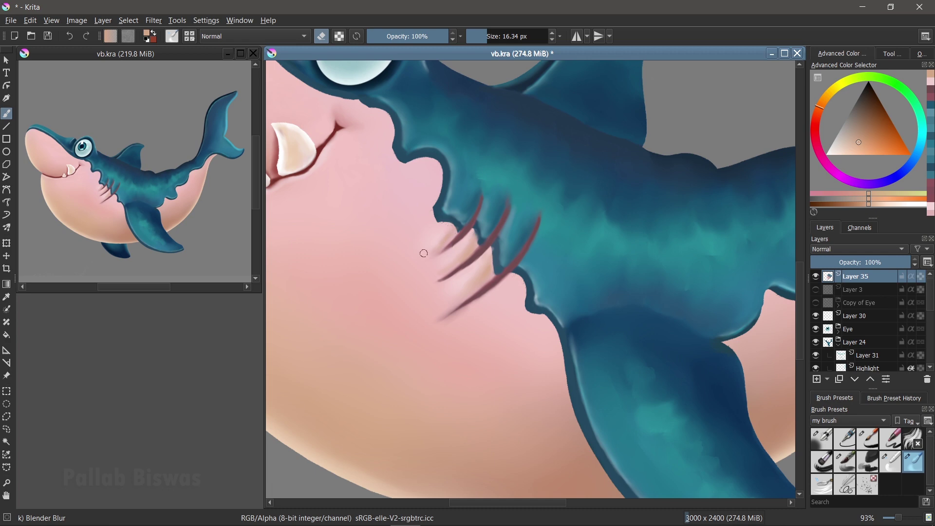
key("2")
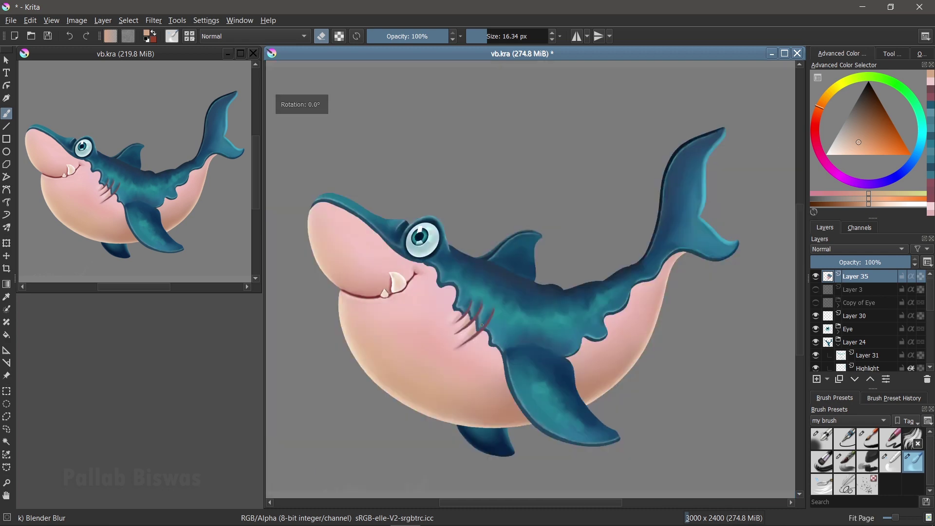